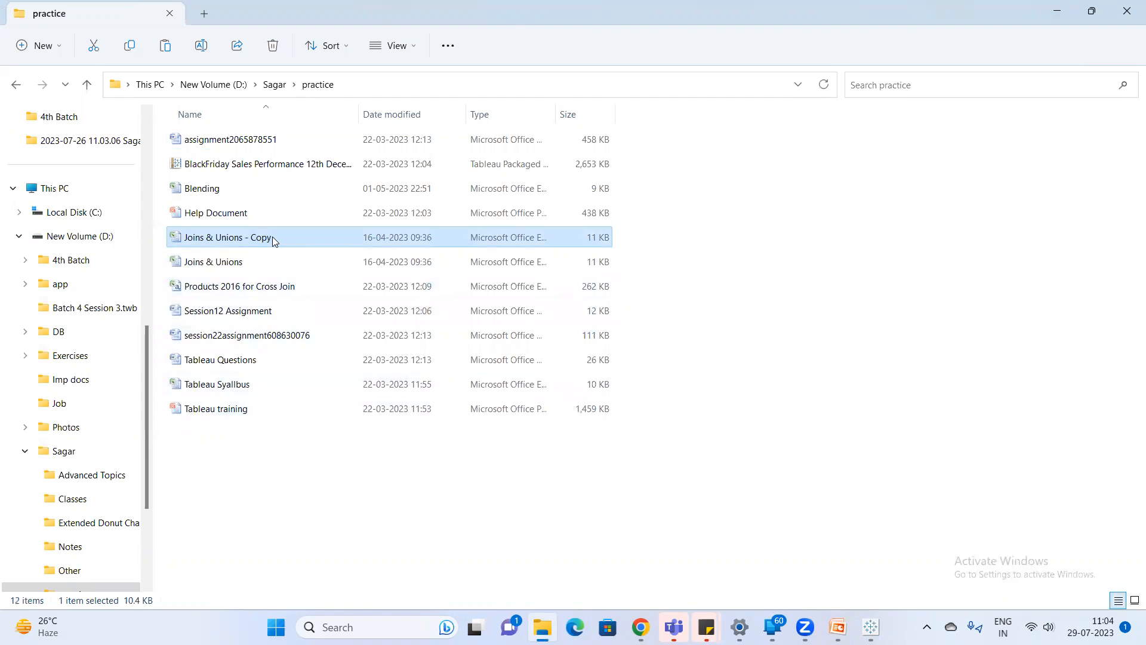
Open the Joins & Unions - Copy workbook in a maximized window and dismiss the document recovery list, removing the recovered files.
{"action": "double_click", "coordinate": [273, 237]}
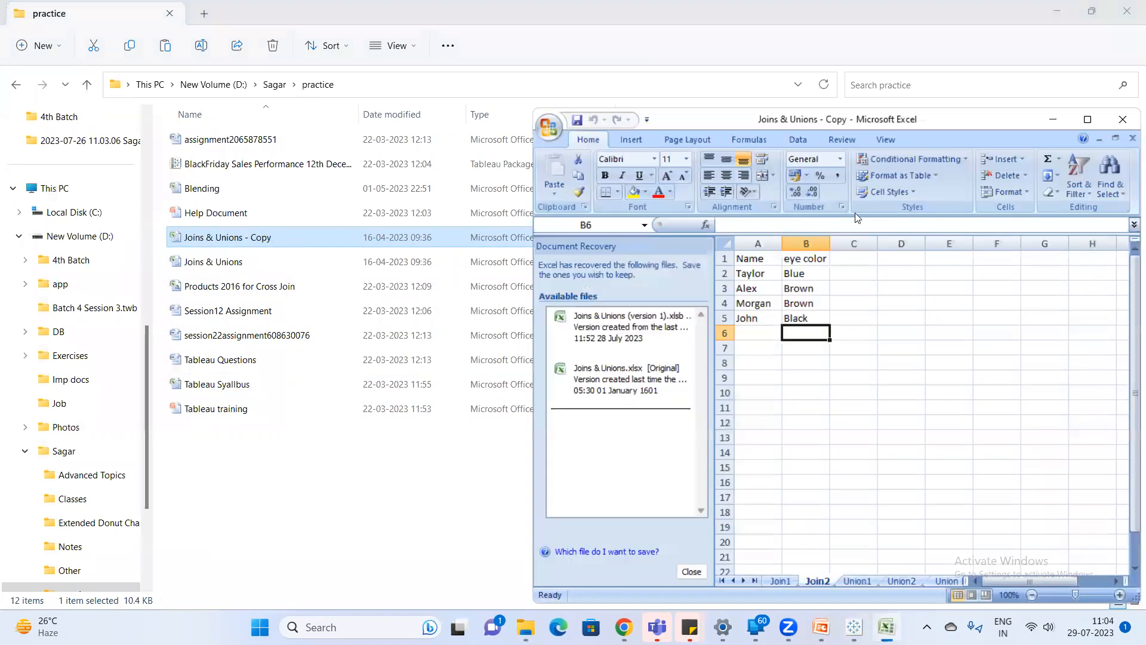
{"action": "left_click", "coordinate": [1087, 119]}
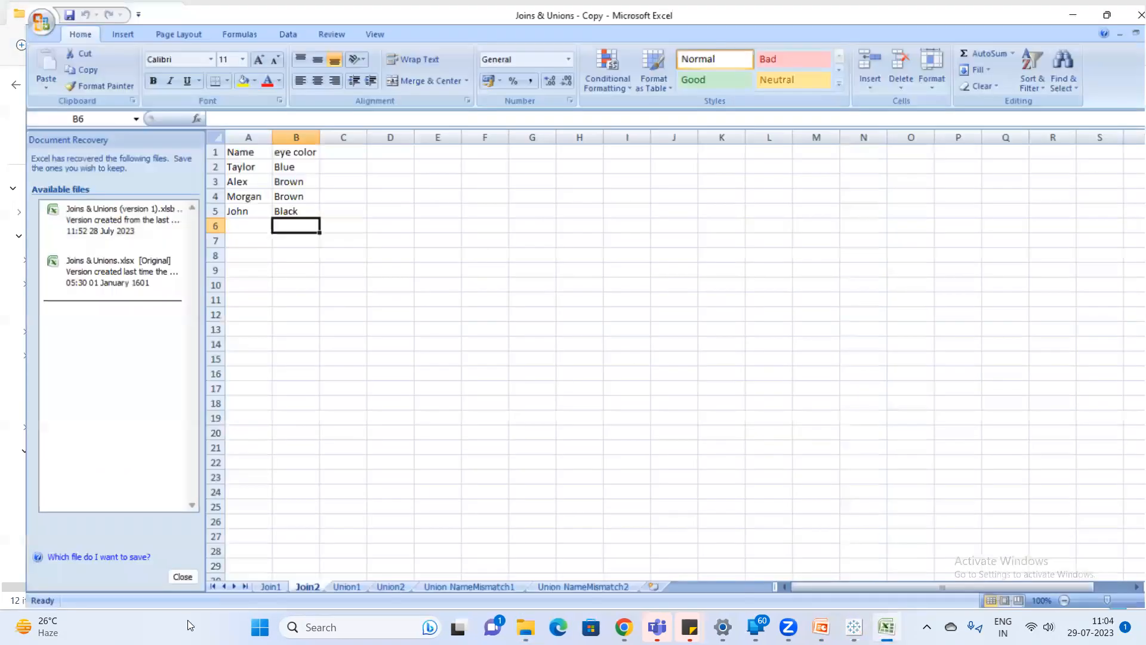
{"action": "left_click", "coordinate": [183, 576]}
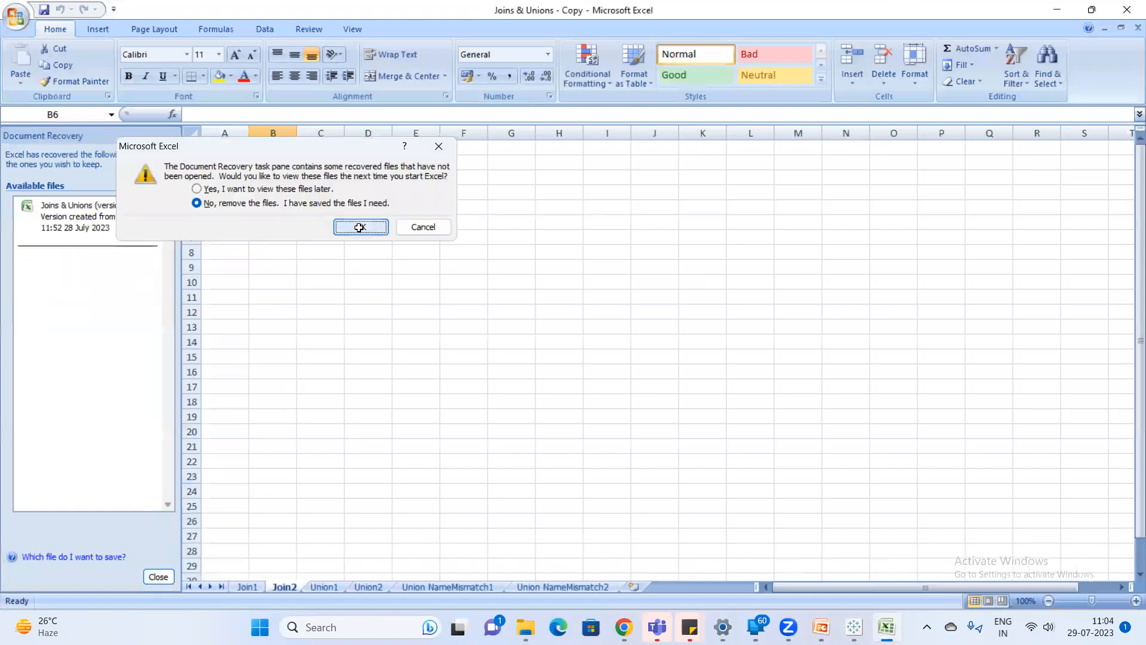
{"action": "left_click", "coordinate": [359, 228]}
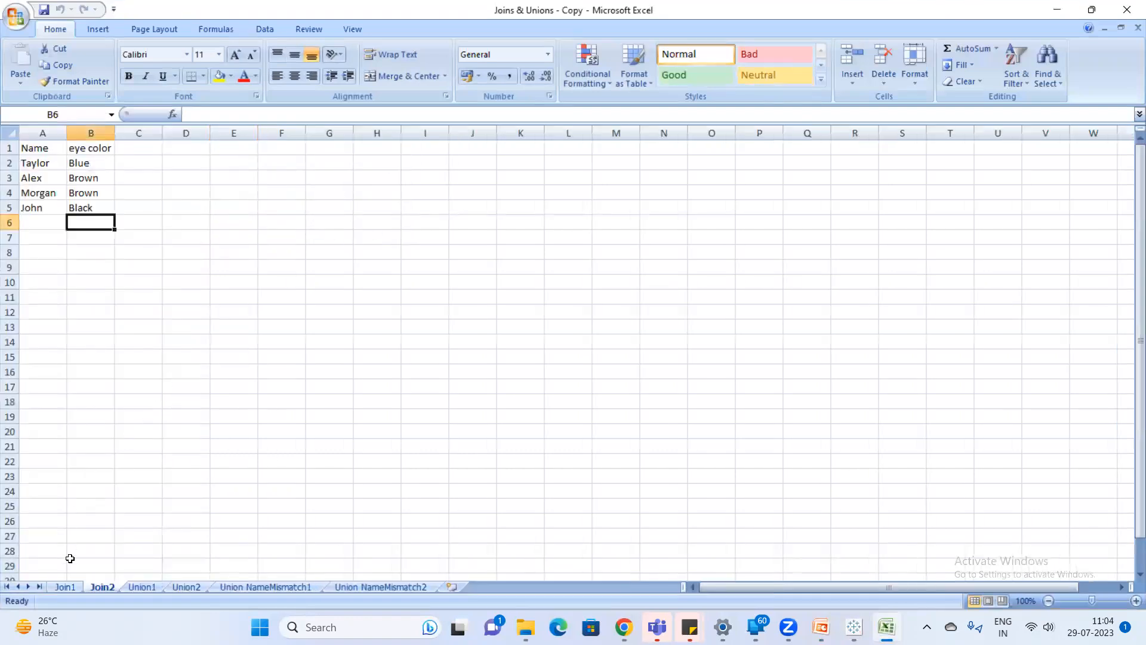
Compare the siblings table on the Join1 sheet with the eye color table on the Join2 sheet.
{"action": "left_click", "coordinate": [62, 584]}
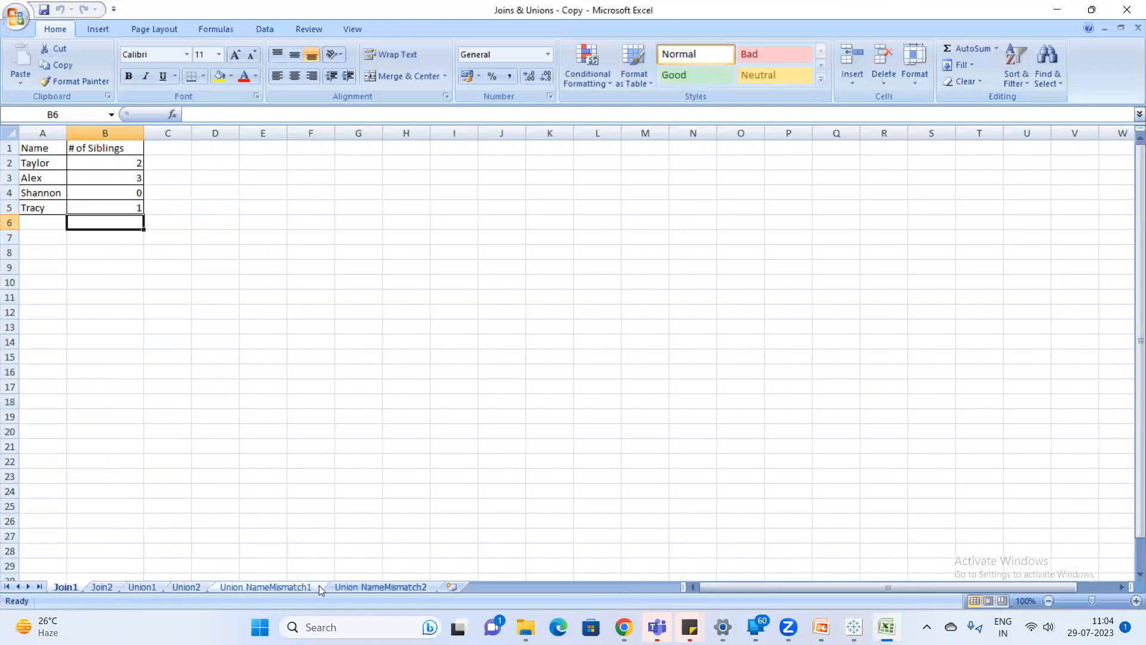
{"action": "left_click", "coordinate": [96, 588]}
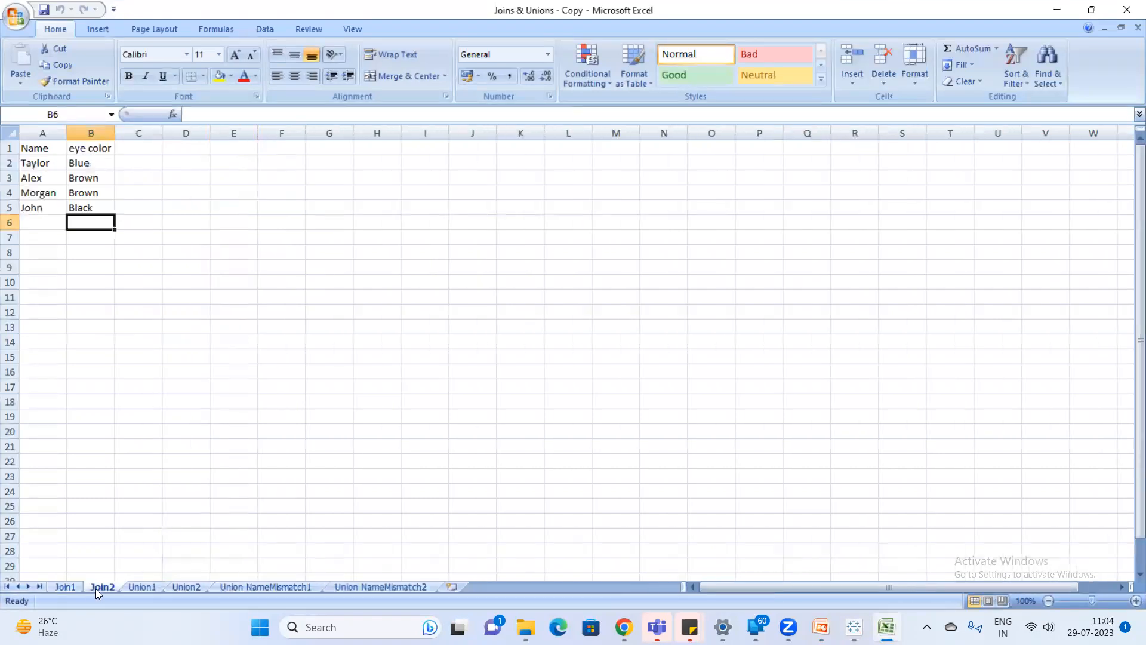
{"action": "left_click", "coordinate": [64, 586]}
{"action": "left_click_drag", "start_coordinate": [22, 149], "coordinate": [93, 207]}
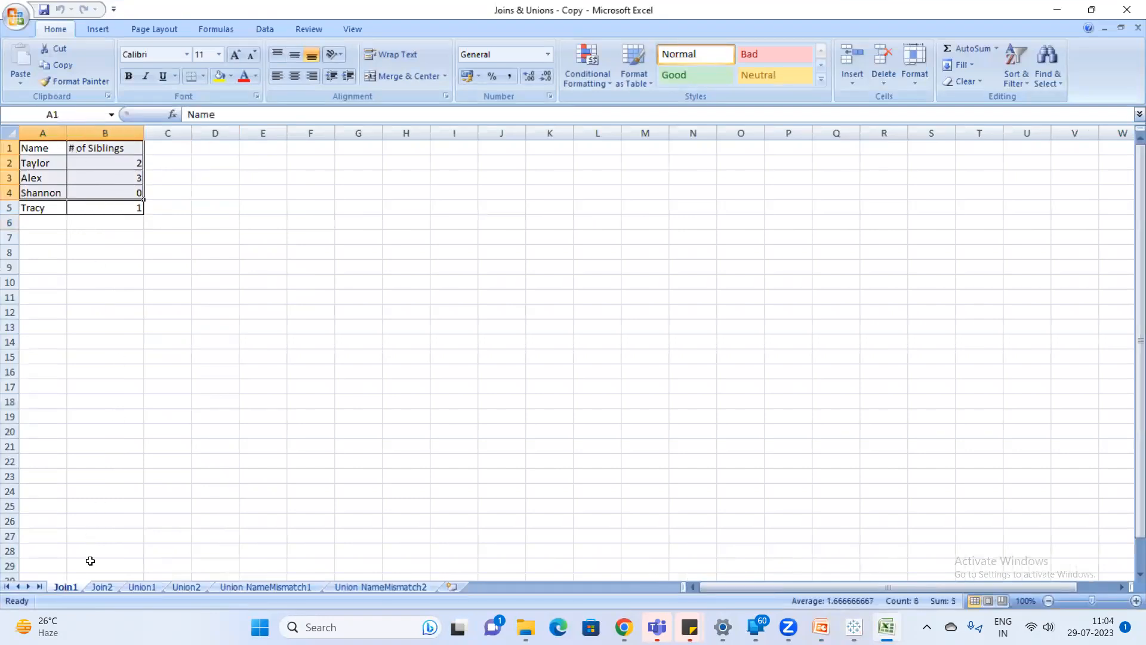
{"action": "left_click", "coordinate": [103, 587]}
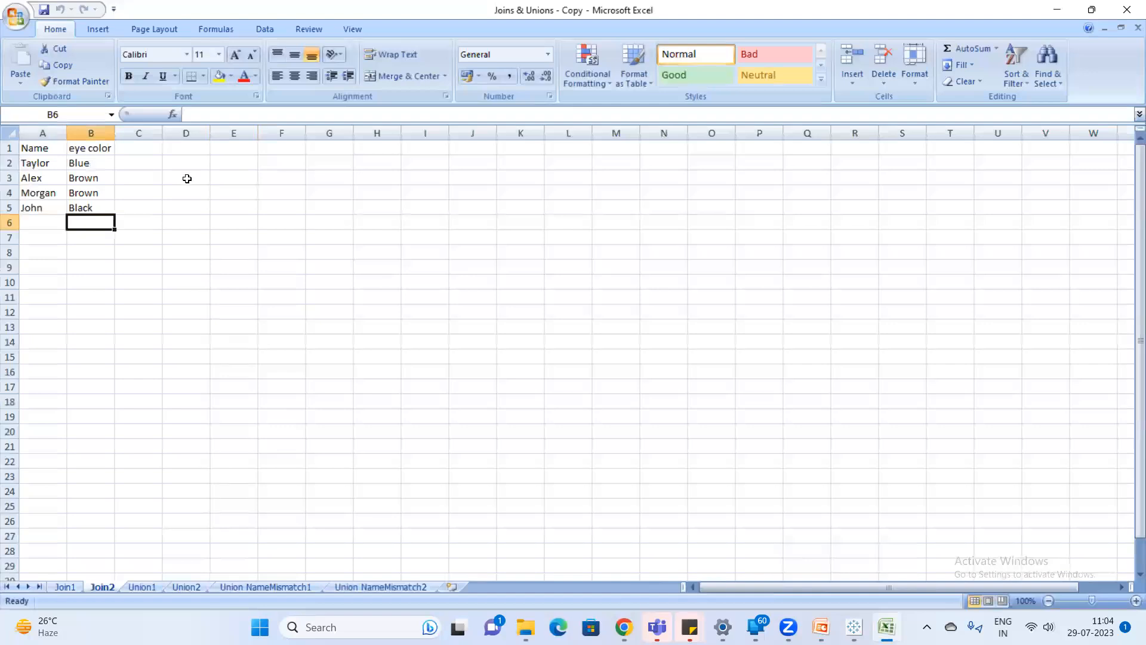
{"action": "left_click", "coordinate": [62, 587]}
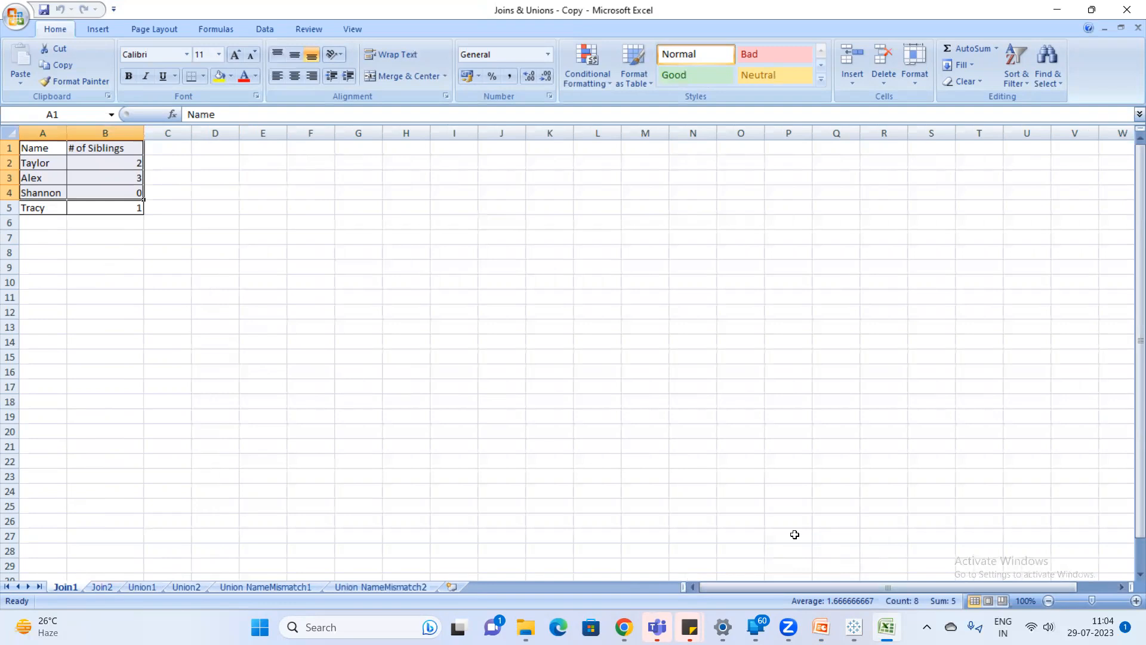
Open Notepad and list the join types left, right, inner and full outer on separate lines.
{"action": "key", "text": "super"}
{"action": "type", "text": "note"}
{"action": "key", "text": "Return"}
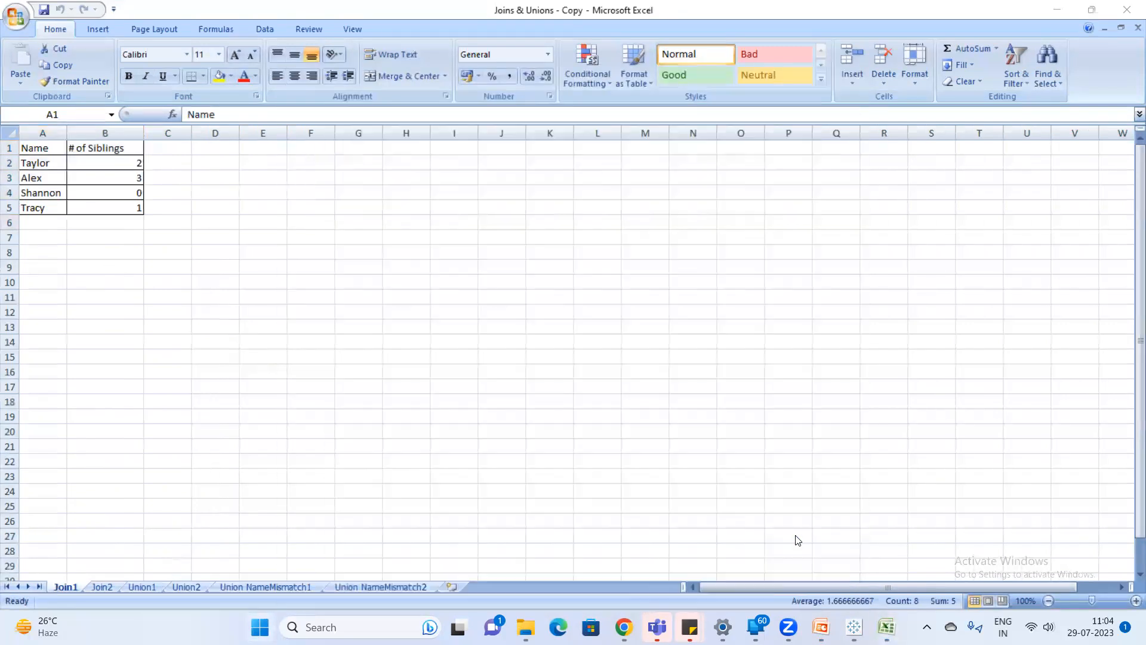
{"action": "type", "text": "left "}
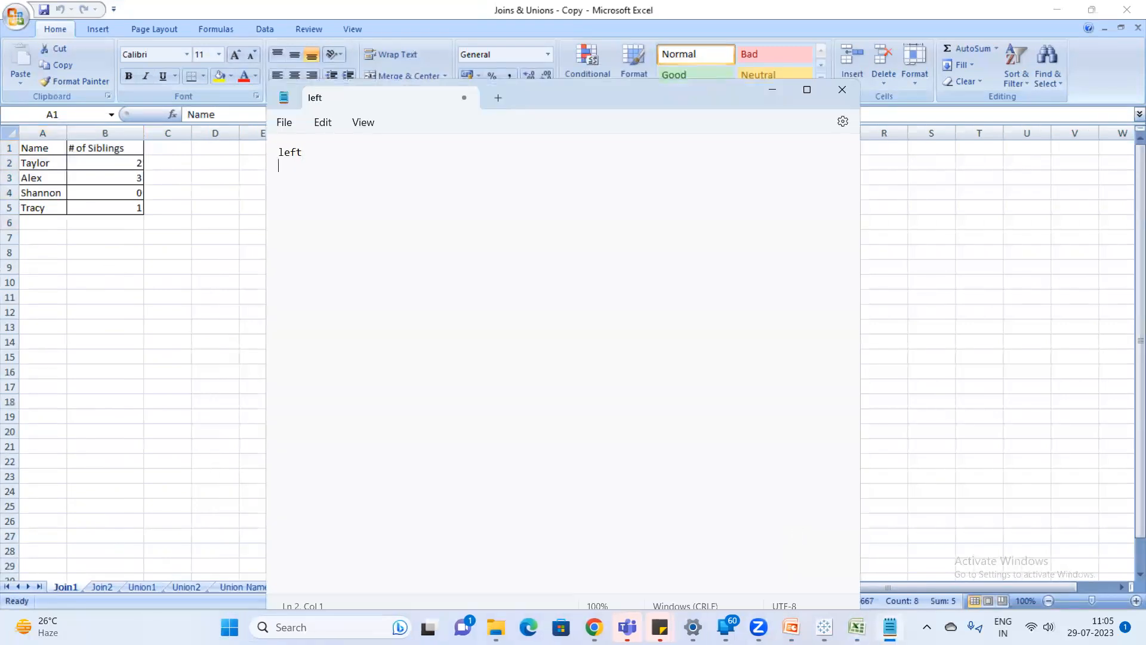
{"action": "type", "text": "right inn"}
{"action": "type", "text": "er"}
Back in Excel, copy the Join2 table A1:B5 into a newly added sheet, starting at cell G1.
{"action": "key", "text": "alt+Tab"}
{"action": "left_click", "coordinate": [103, 587]}
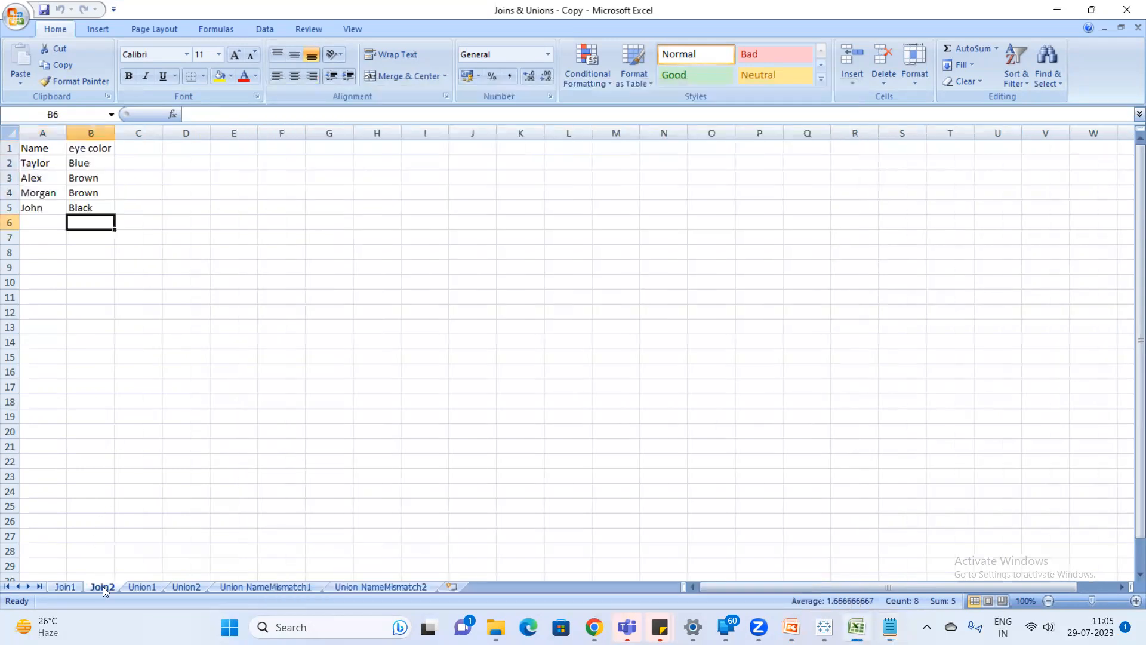
{"action": "left_click_drag", "start_coordinate": [24, 148], "coordinate": [91, 202]}
{"action": "left_click", "coordinate": [44, 148]}
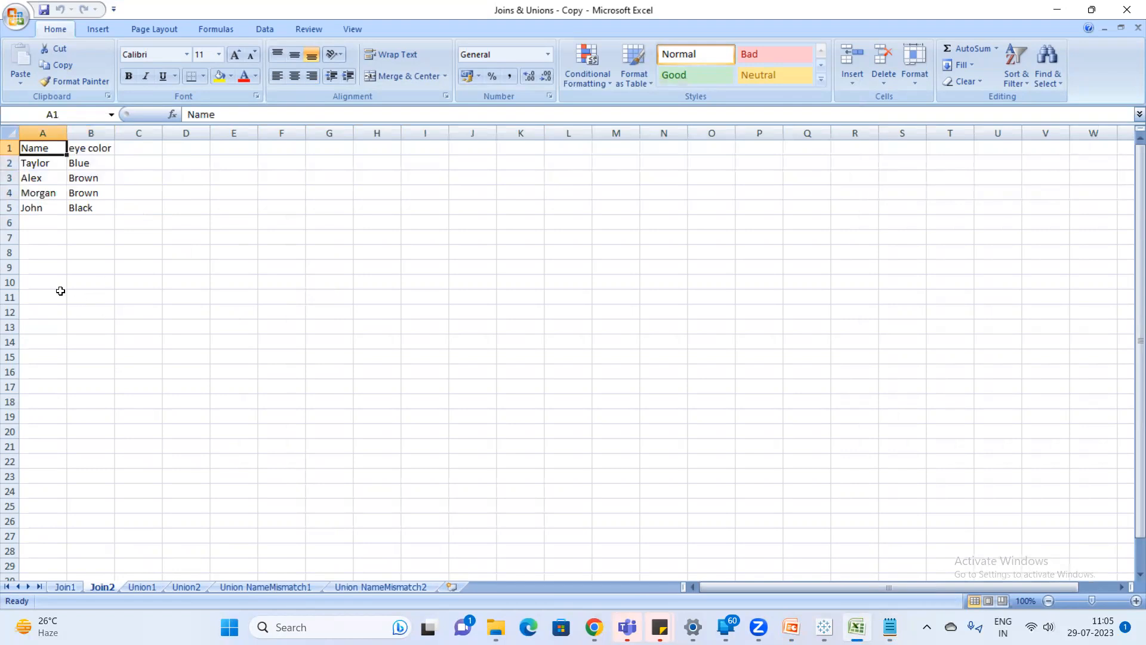
{"action": "left_click_drag", "start_coordinate": [51, 151], "coordinate": [89, 204]}
{"action": "key", "text": "ctrl+c"}
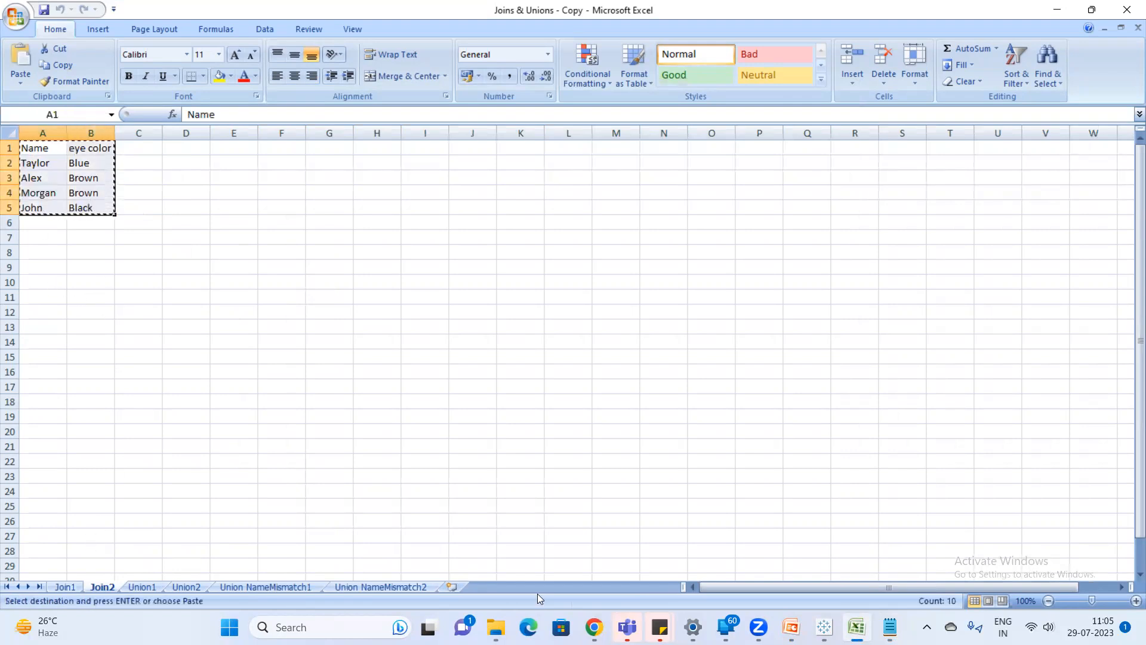
{"action": "left_click", "coordinate": [452, 588]}
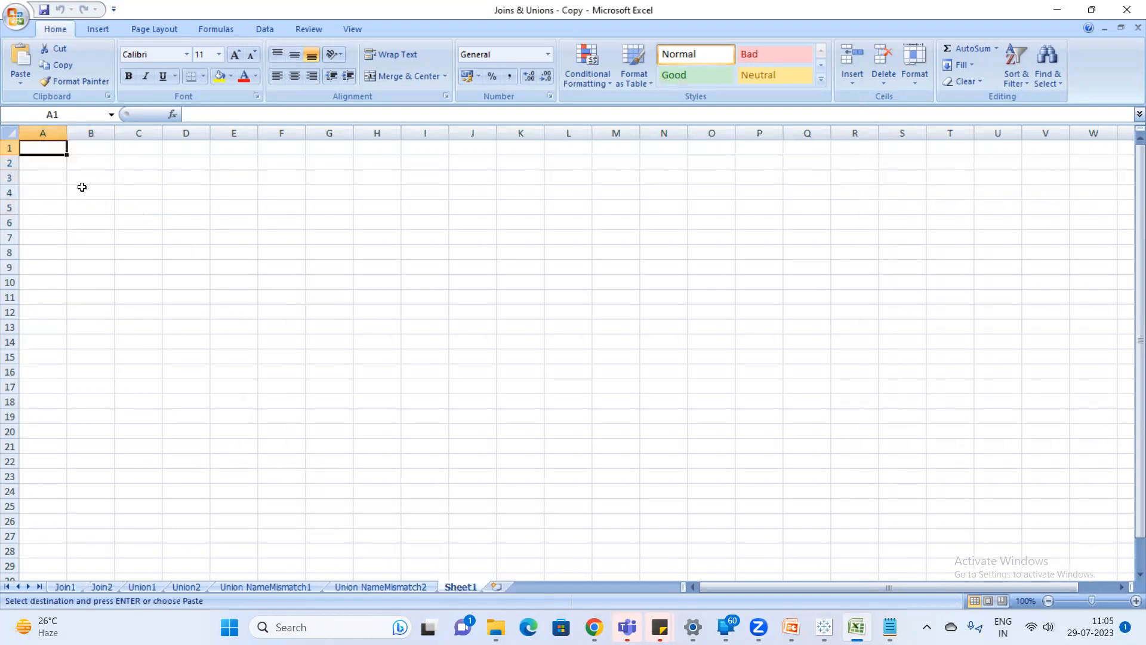
{"action": "left_click", "coordinate": [347, 148]}
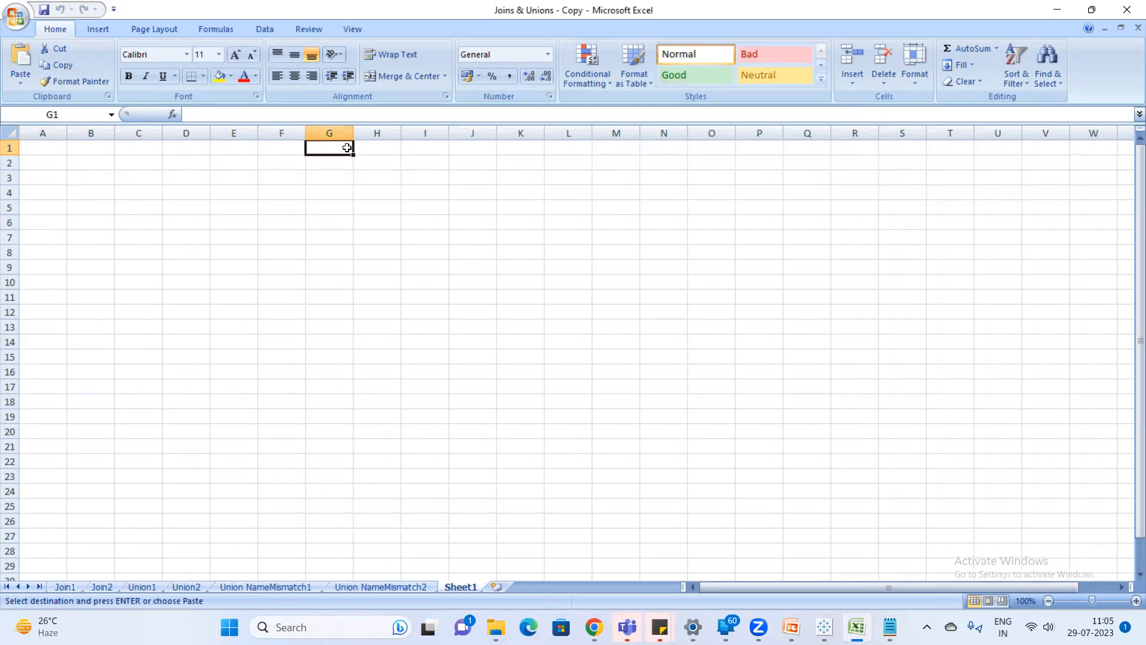
{"action": "key", "text": "ctrl+v"}
Copy the Join1 table A1:B5 into the new Sheet1, starting at cell A1.
{"action": "left_click", "coordinate": [63, 588]}
{"action": "left_click_drag", "start_coordinate": [32, 152], "coordinate": [97, 203]}
{"action": "key", "text": "ctrl+c"}
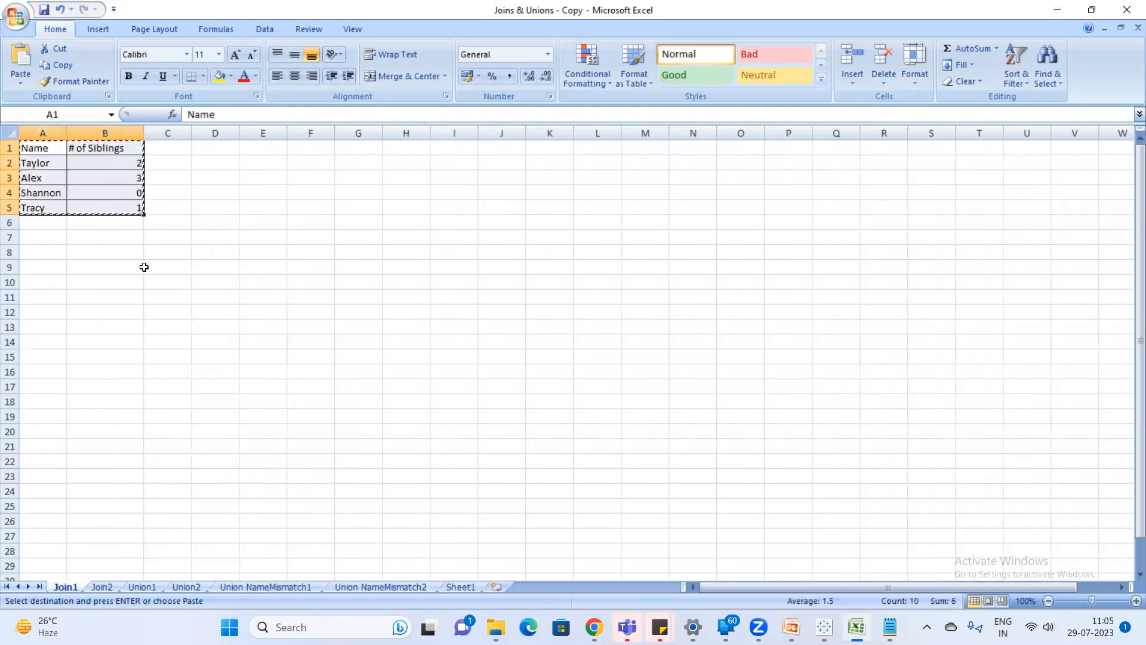
{"action": "left_click", "coordinate": [461, 587]}
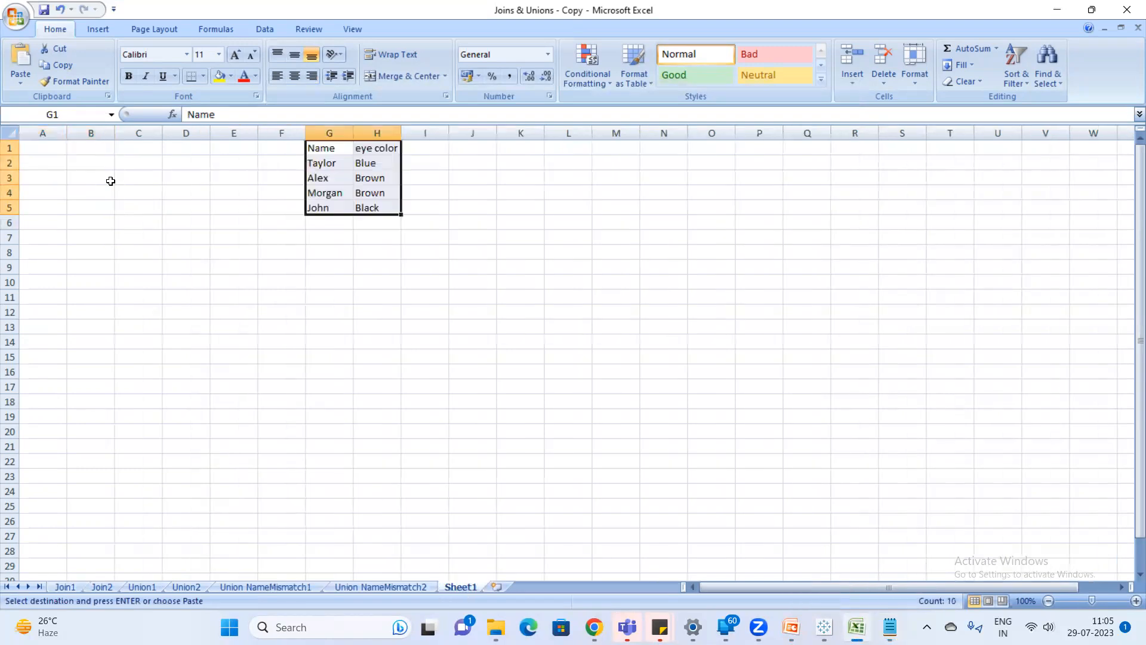
{"action": "left_click", "coordinate": [46, 150]}
{"action": "key", "text": "ctrl+v"}
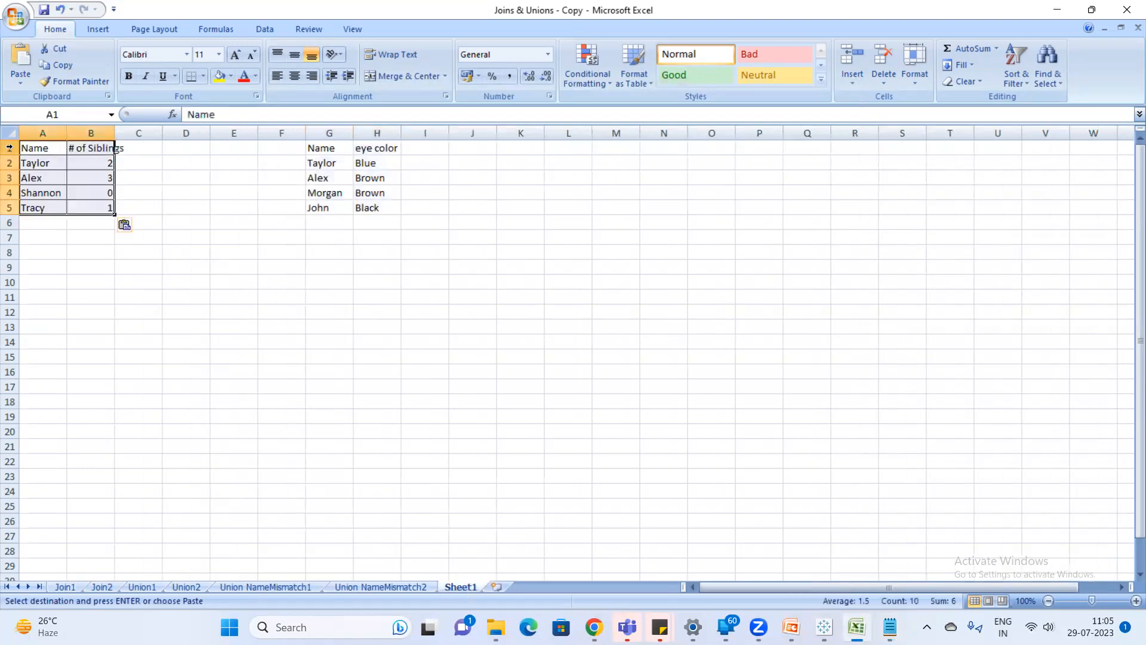
Insert a row above both tables and add the merged, centered title Join1 across A1:B1.
{"action": "left_click", "coordinate": [9, 148]}
{"action": "right_click", "coordinate": [9, 148]}
{"action": "left_click", "coordinate": [98, 223]}
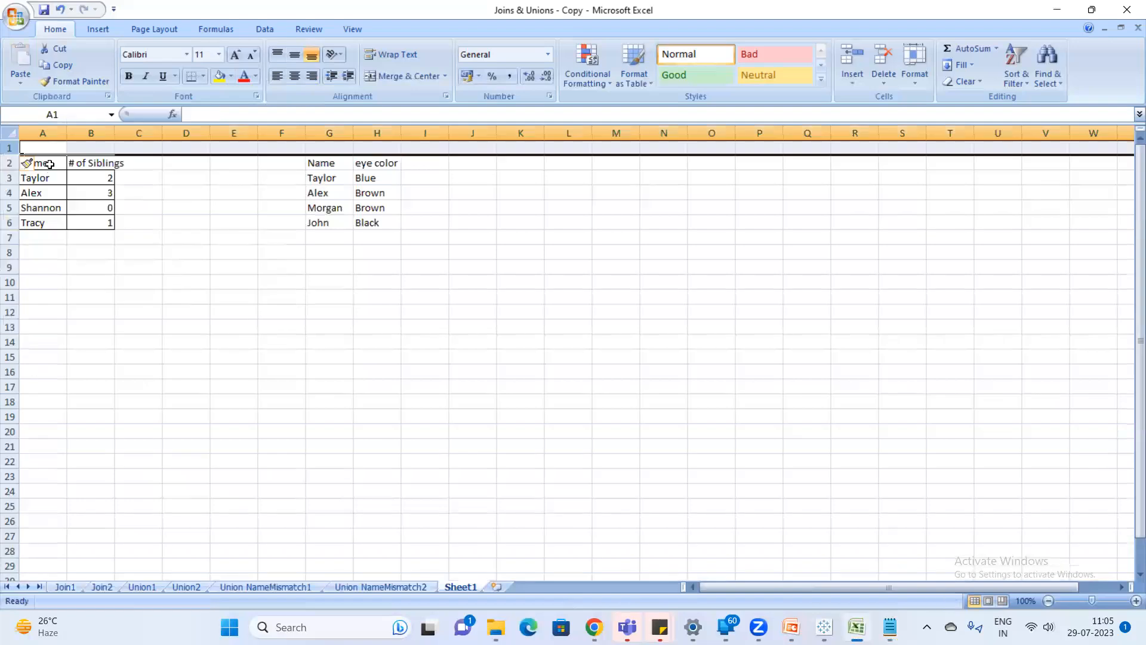
{"action": "left_click_drag", "start_coordinate": [47, 147], "coordinate": [98, 146]}
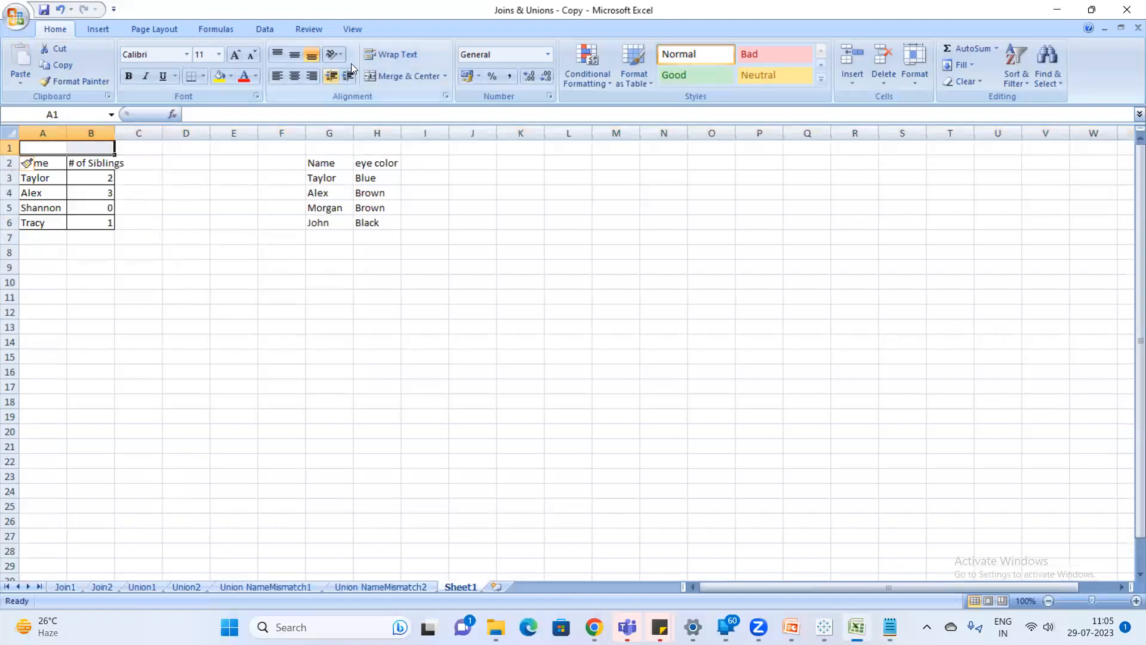
{"action": "left_click", "coordinate": [380, 75]}
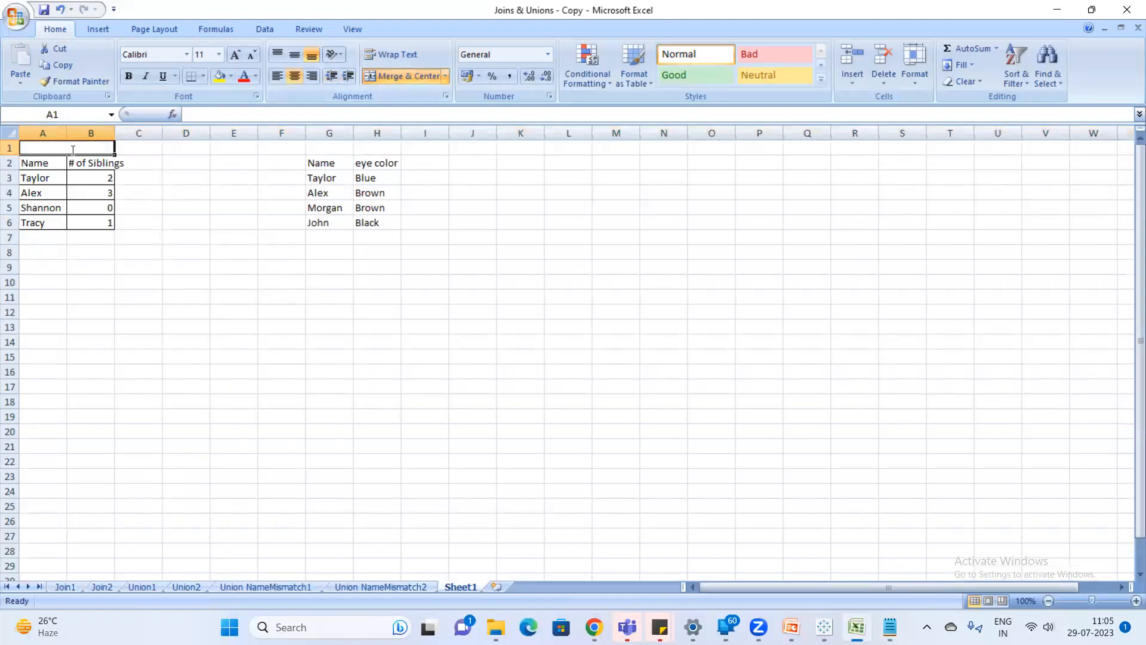
{"action": "type", "text": "Join1"}
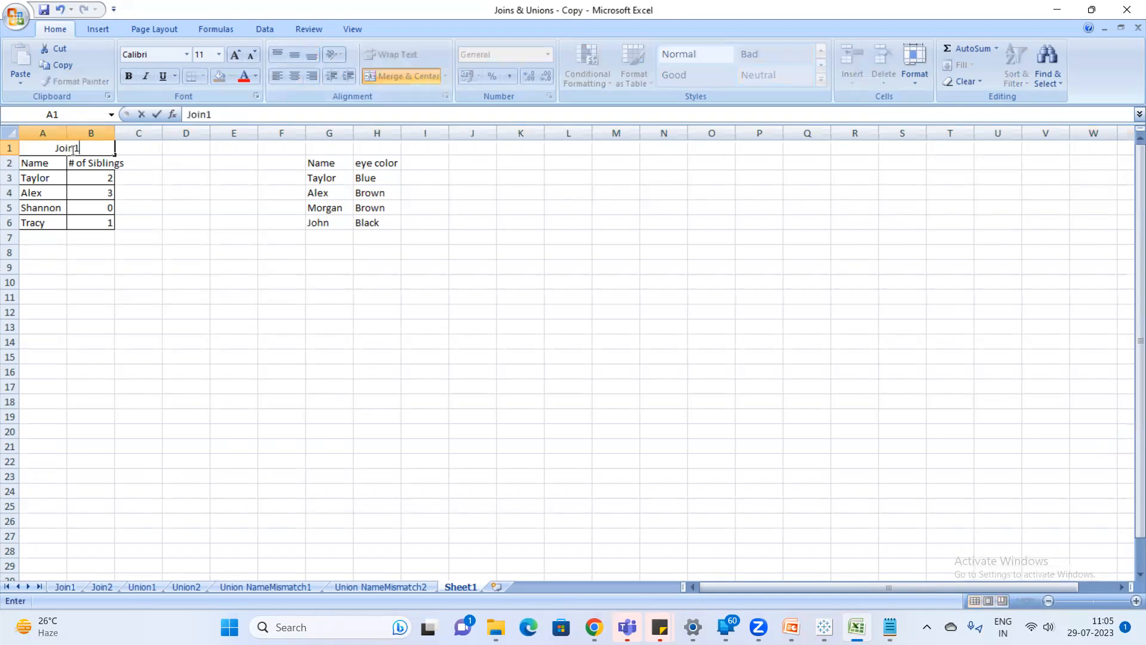
{"action": "key", "text": "Return"}
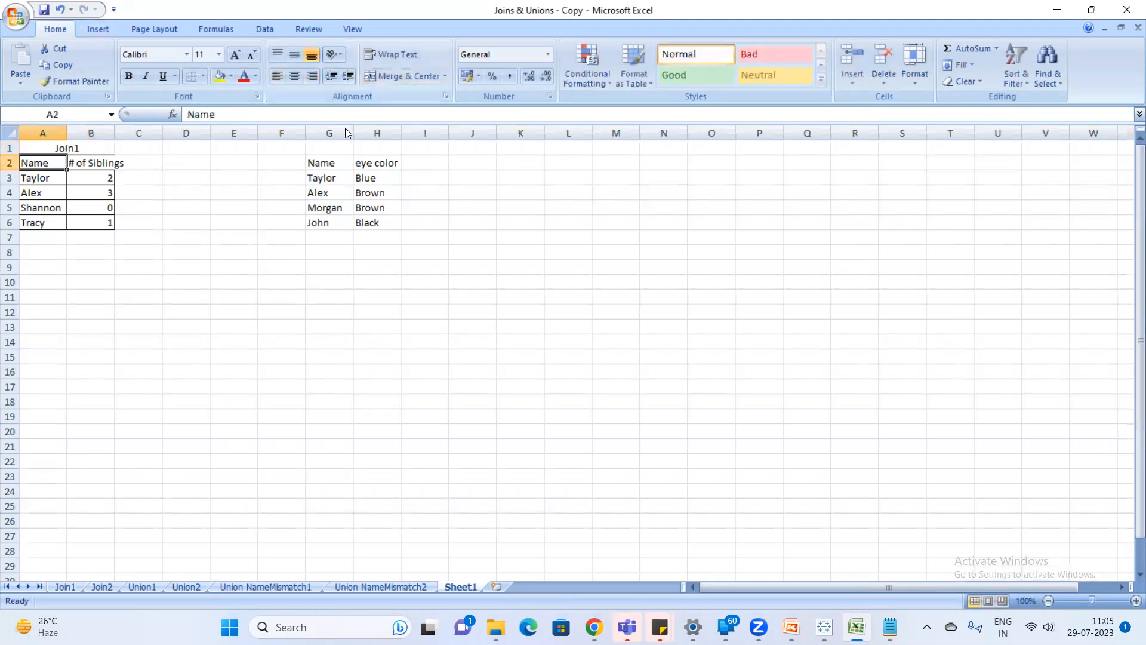
Merge and center G1:H1 above the eye color table and title it Join2.
{"action": "left_click", "coordinate": [325, 151]}
{"action": "left_click_drag", "start_coordinate": [325, 151], "coordinate": [376, 147]}
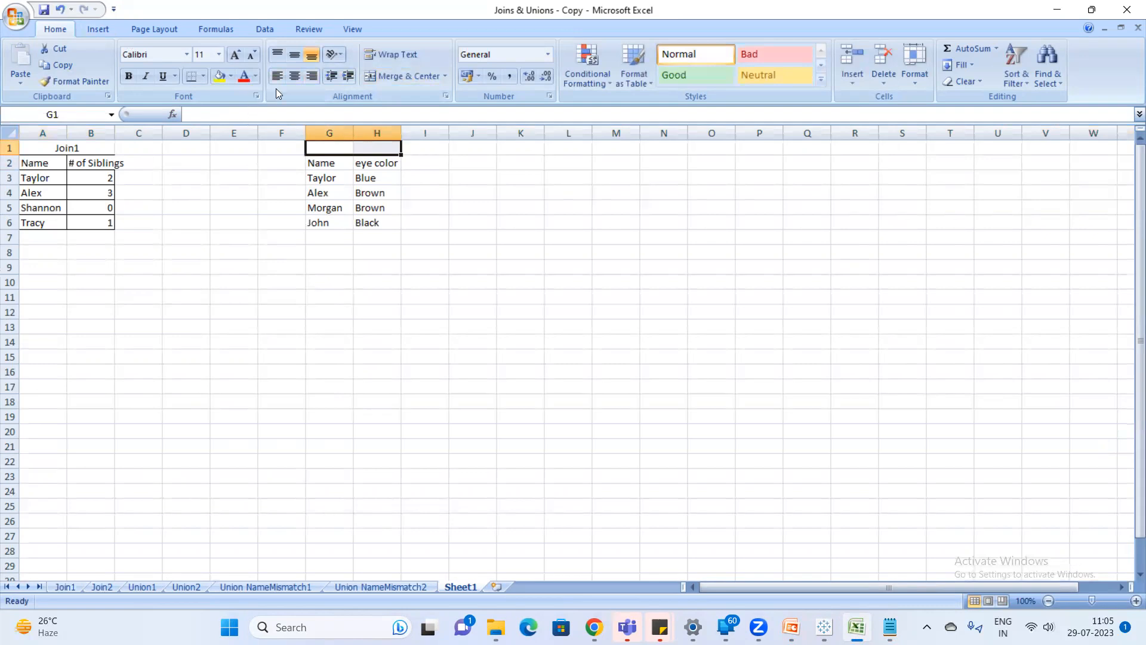
{"action": "left_click", "coordinate": [389, 82]}
{"action": "type", "text": "Join"}
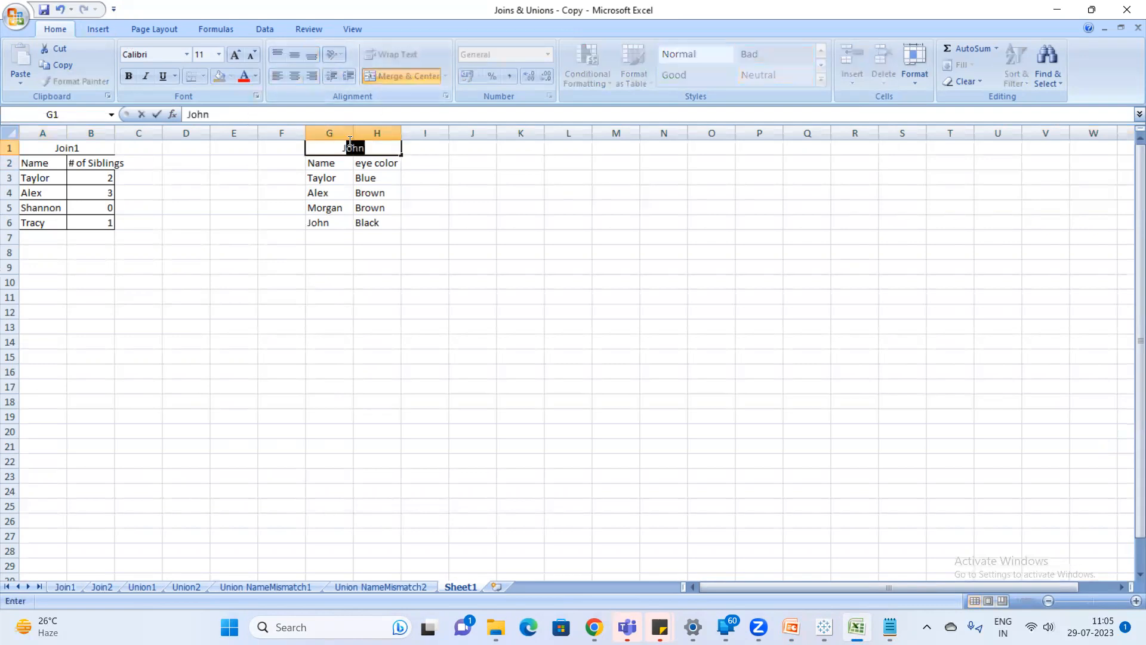
{"action": "type", "text": "2"}
{"action": "key", "text": "Return"}
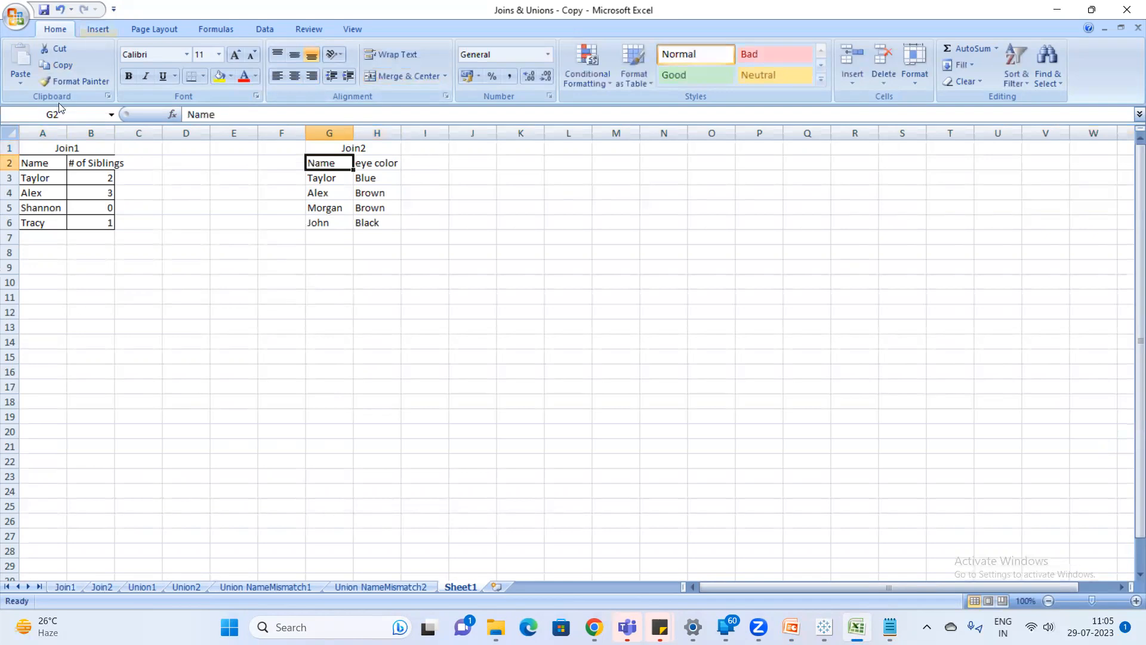
Autofit column B and apply borders to the Join1 title and to every cell of the Join2 table.
{"action": "double_click", "coordinate": [114, 132]}
{"action": "left_click", "coordinate": [48, 151]}
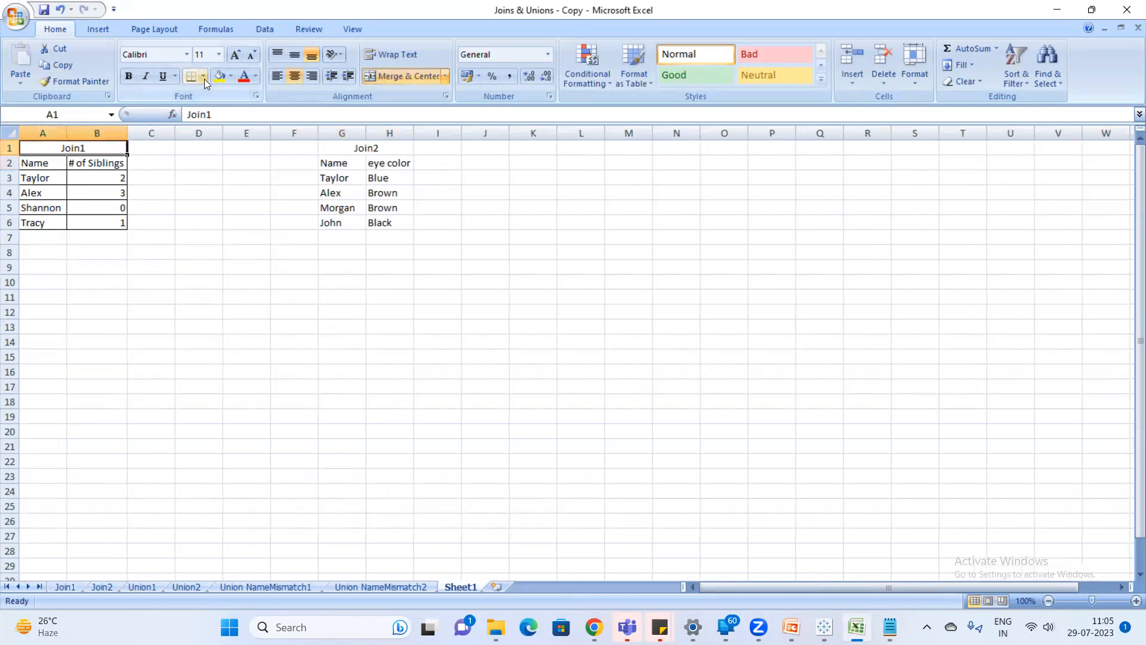
{"action": "left_click", "coordinate": [203, 76]}
{"action": "left_click", "coordinate": [226, 196]}
{"action": "left_click_drag", "start_coordinate": [322, 149], "coordinate": [379, 222]}
{"action": "left_click", "coordinate": [191, 76]}
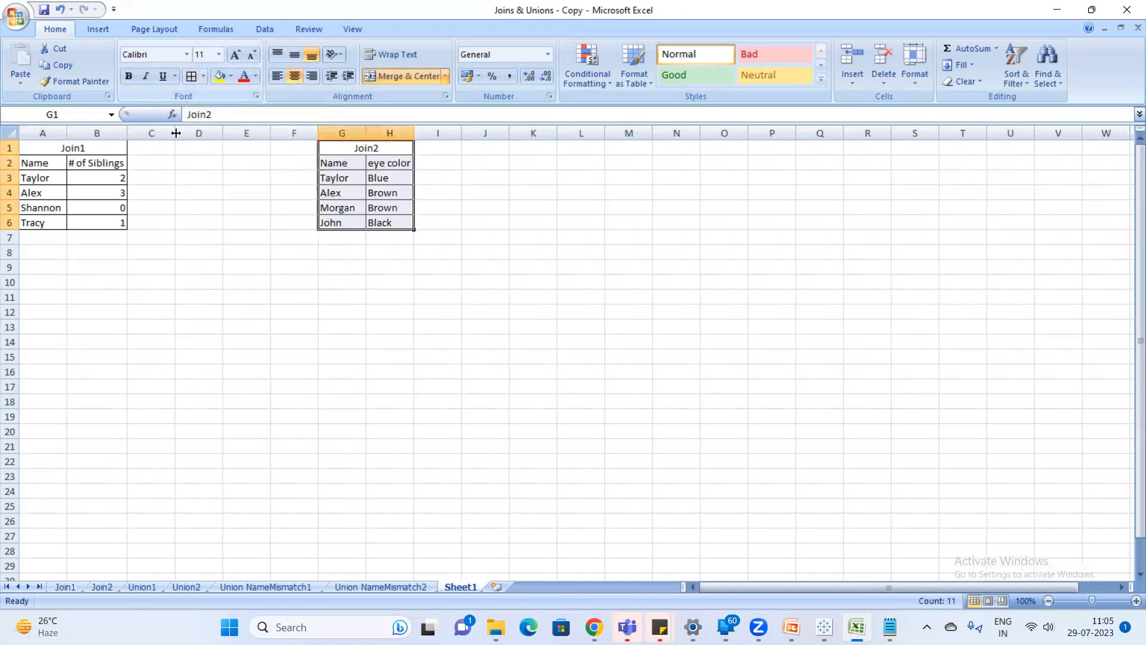
Insert a blank row above the Join1 and Join2 table titles.
{"action": "left_click", "coordinate": [151, 177]}
{"action": "right_click", "coordinate": [10, 149]}
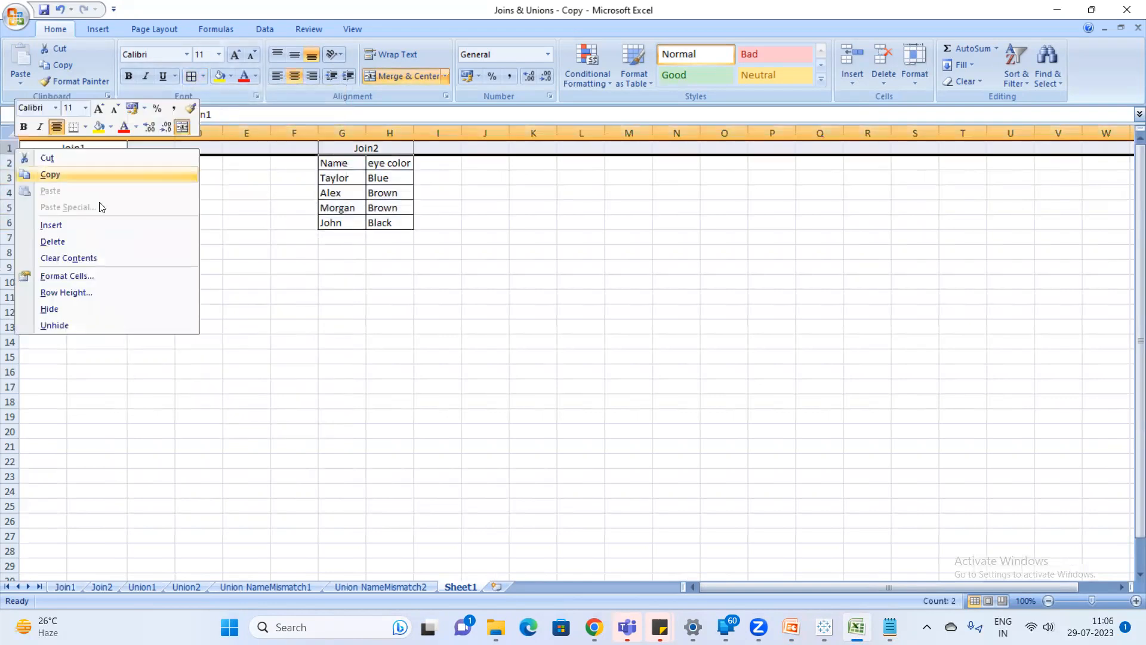
{"action": "left_click", "coordinate": [87, 225]}
{"action": "left_click", "coordinate": [269, 278]}
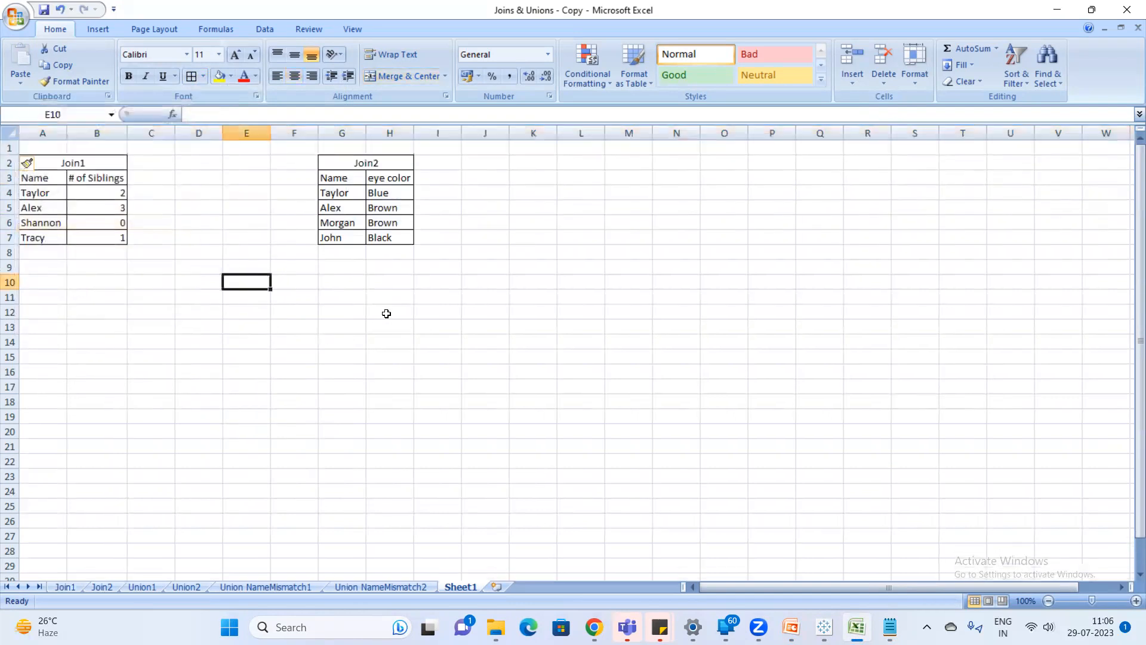
Merge and center D11:G11 below the two tables and enter the heading Left Join.
{"action": "left_click", "coordinate": [341, 311]}
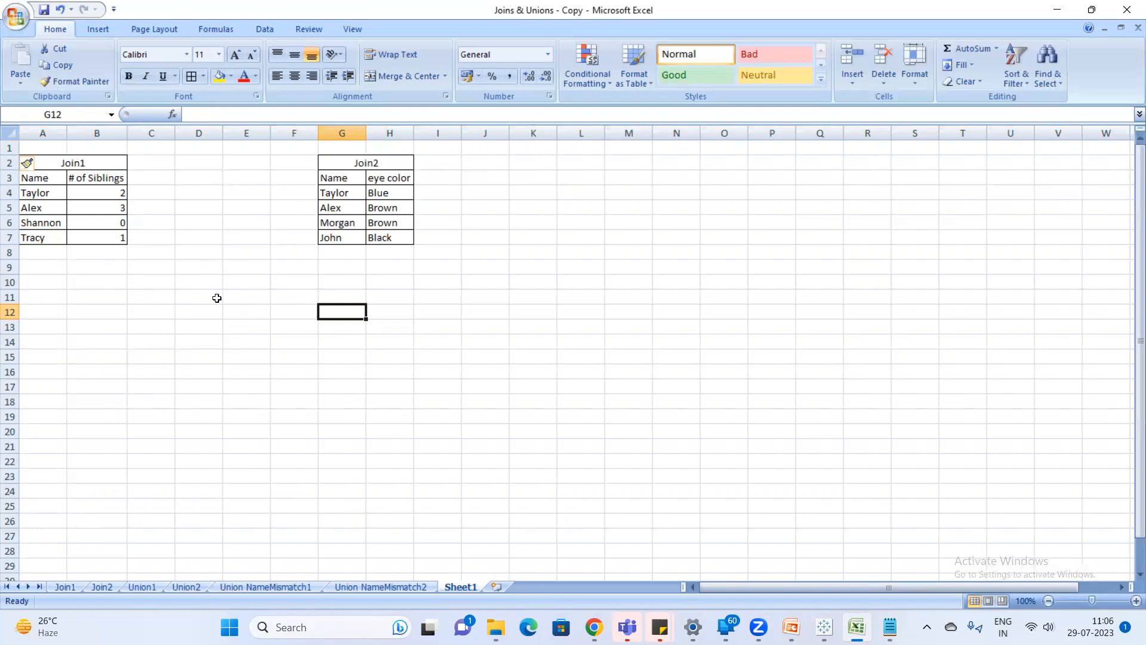
{"action": "left_click_drag", "start_coordinate": [218, 298], "coordinate": [324, 301]}
{"action": "left_click", "coordinate": [403, 76]}
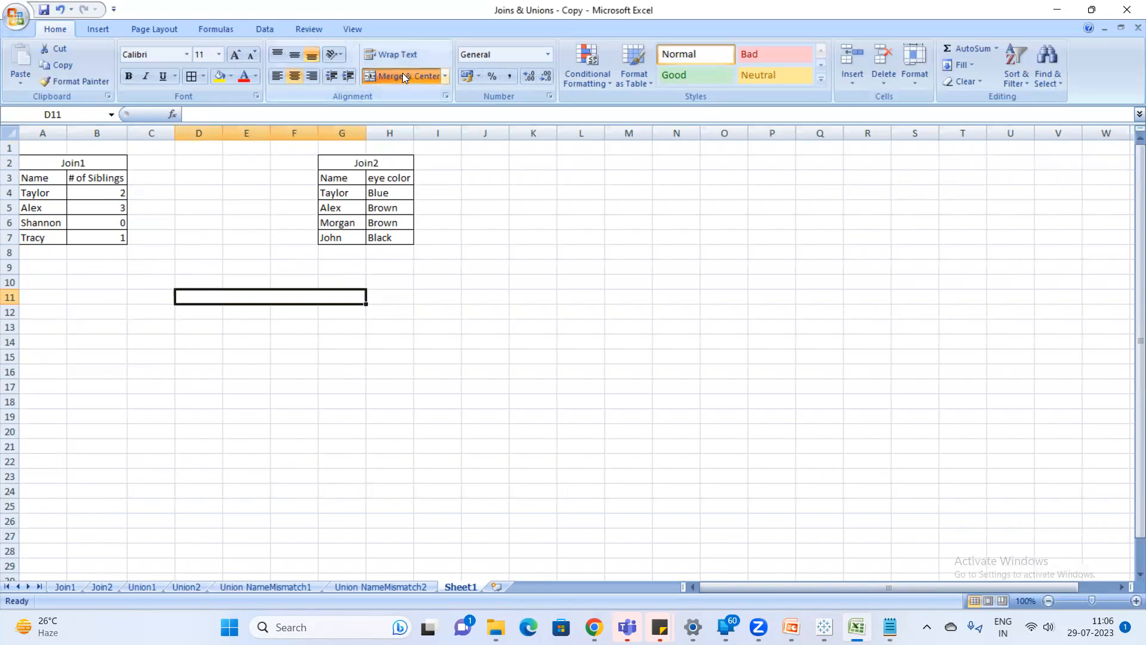
{"action": "type", "text": "Left Join"}
{"action": "key", "text": "Return"}
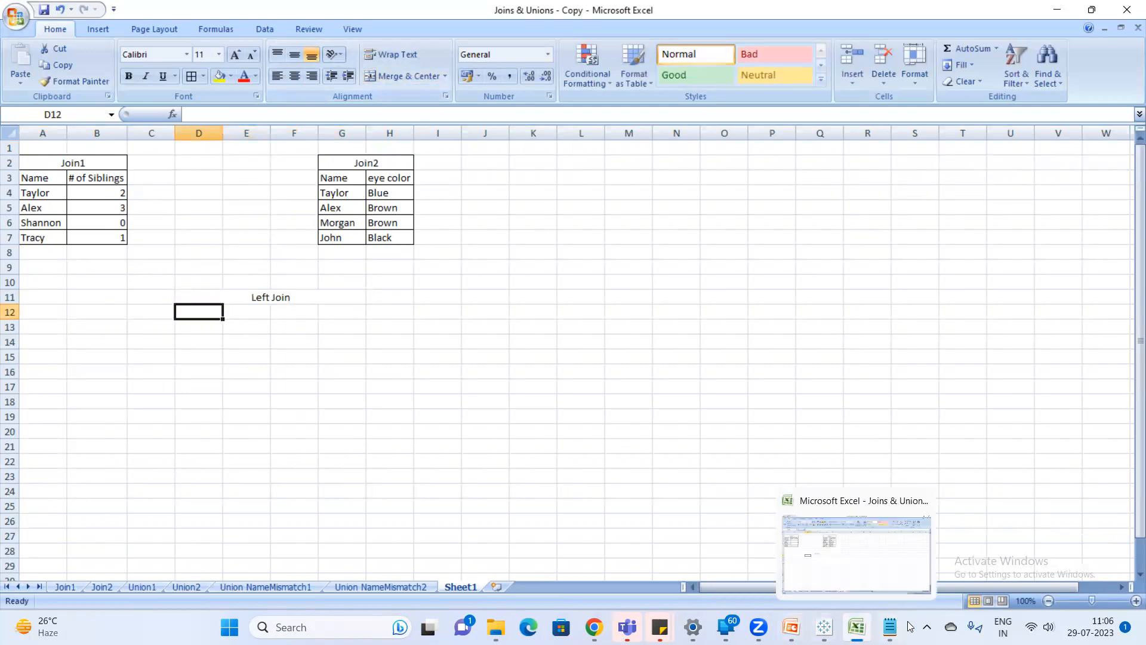
Switch to Notepad, expand the left entry to "left Join---All the records from left table and matching records from right table", and return to Excel.
{"action": "left_click", "coordinate": [890, 626]}
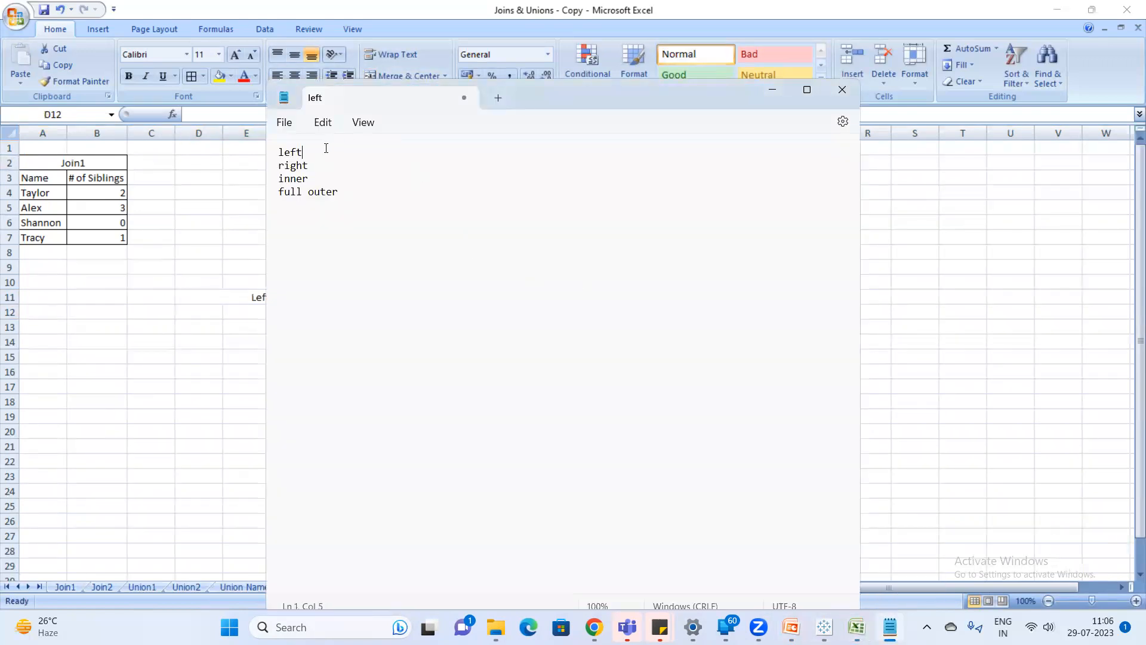
{"action": "type", "text": "---All the records from left t"}
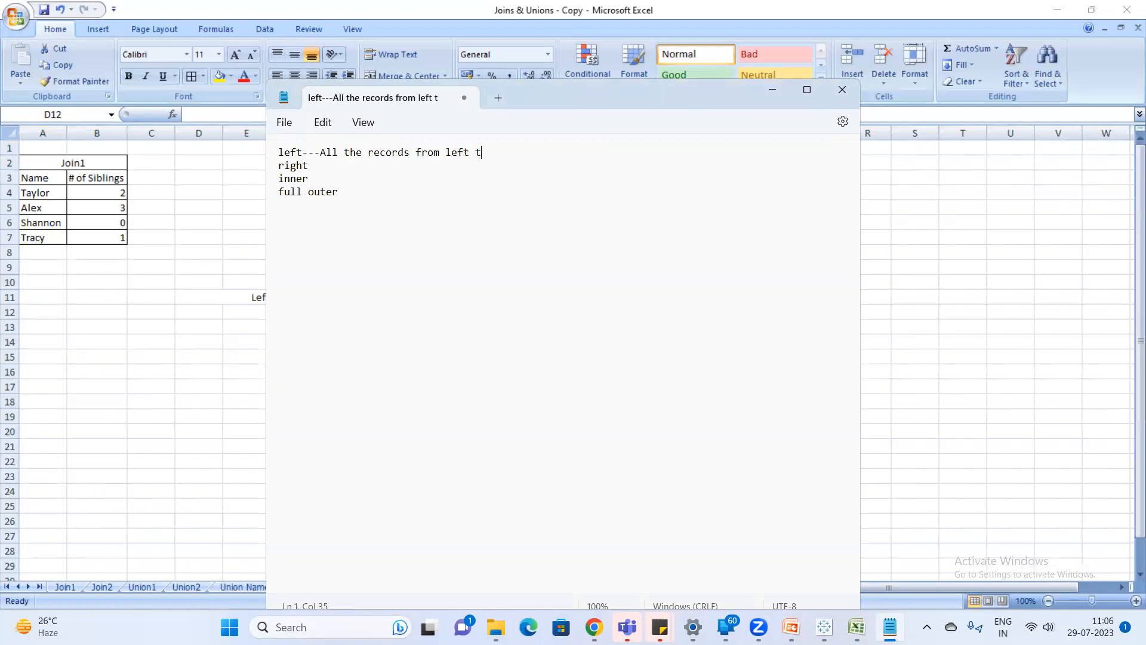
{"action": "type", "text": "ablea nd matching records from right table"}
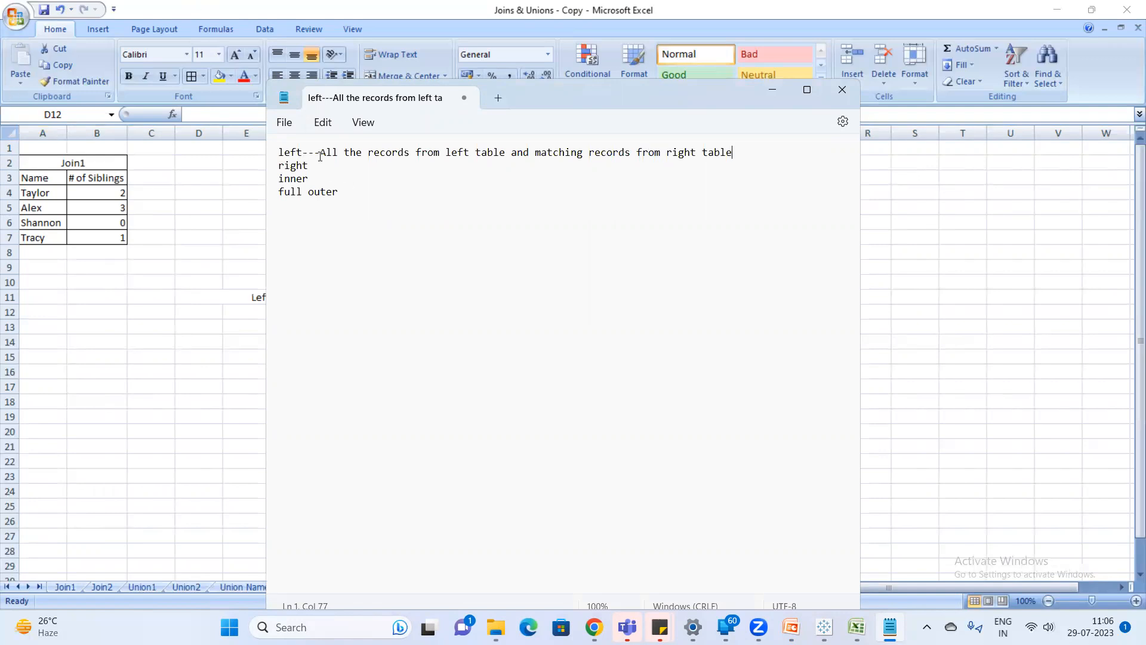
{"action": "type", "text": " Join"}
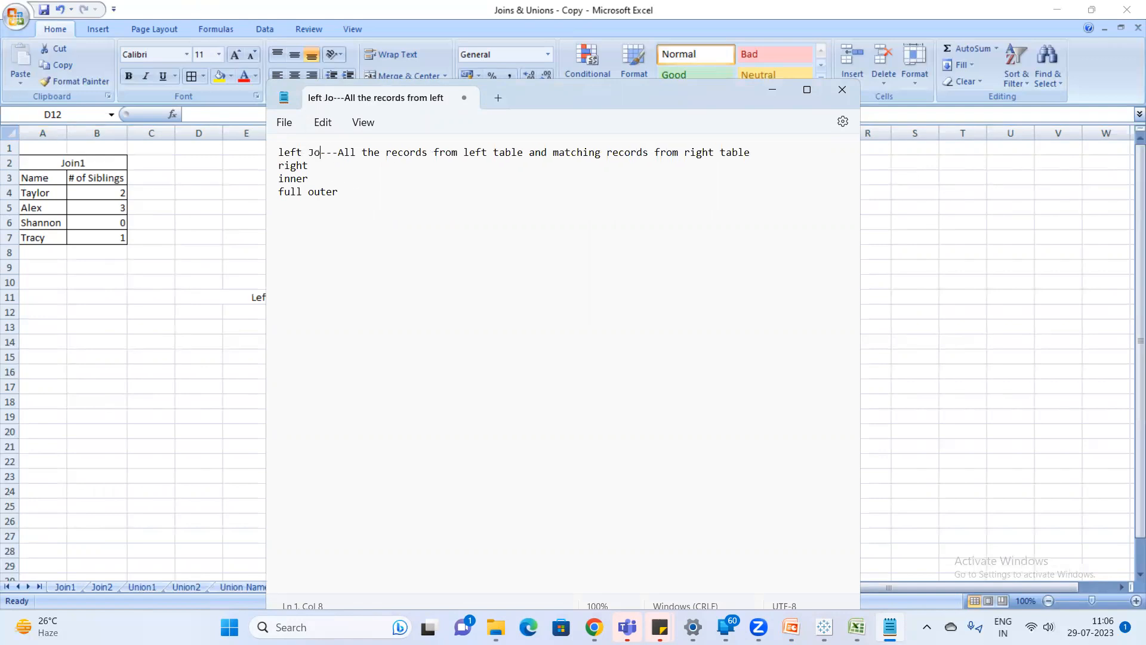
{"action": "key", "text": "alt+Tab"}
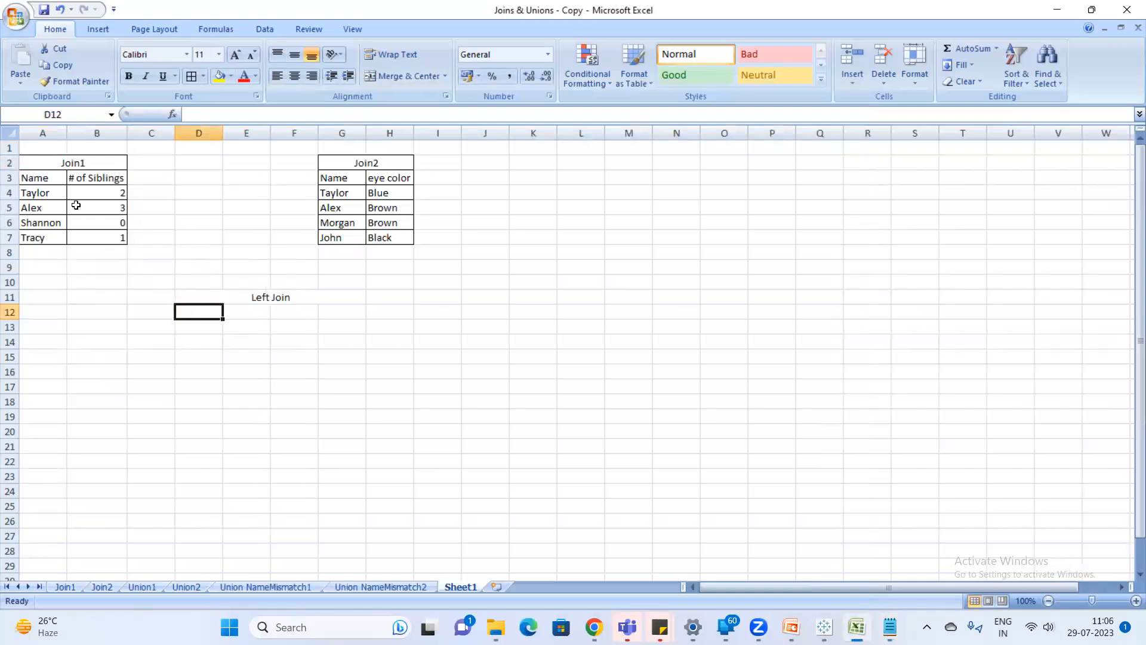
{"action": "left_click_drag", "start_coordinate": [34, 164], "coordinate": [98, 238]}
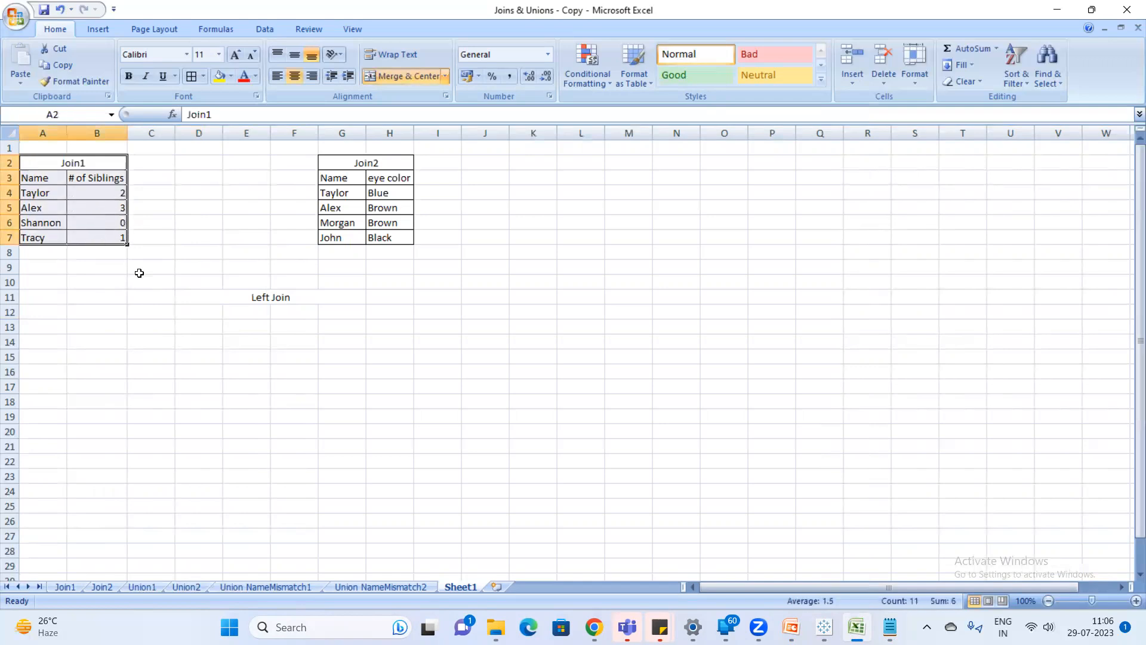
{"action": "key", "text": "ctrl+c"}
{"action": "left_click", "coordinate": [206, 315]}
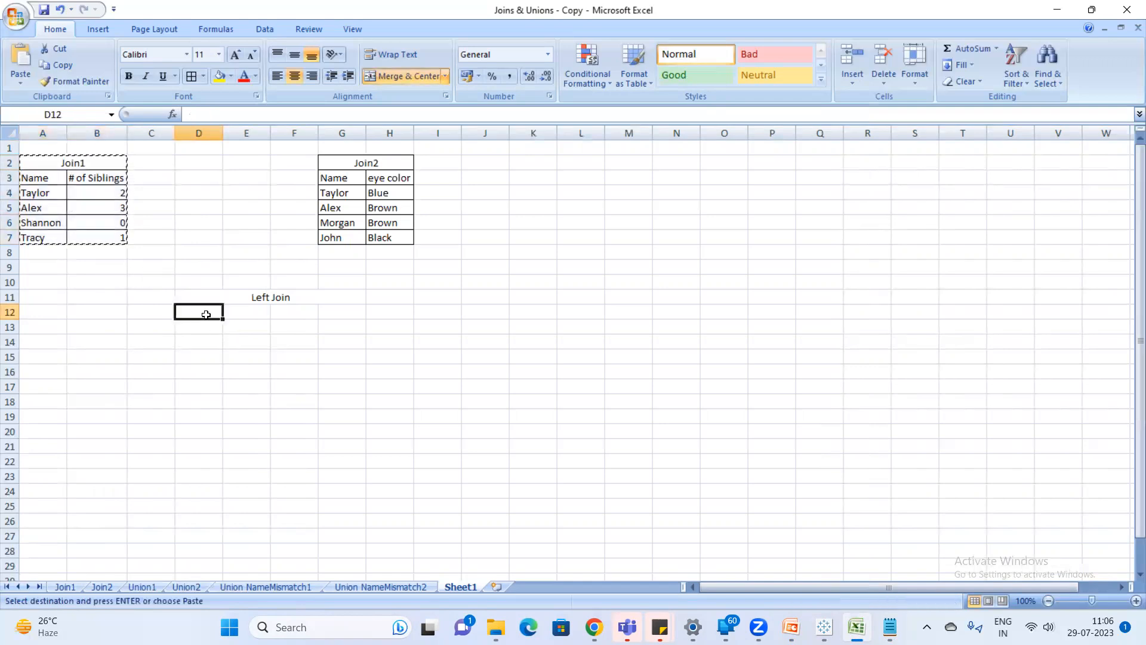
{"action": "key", "text": "ctrl+v"}
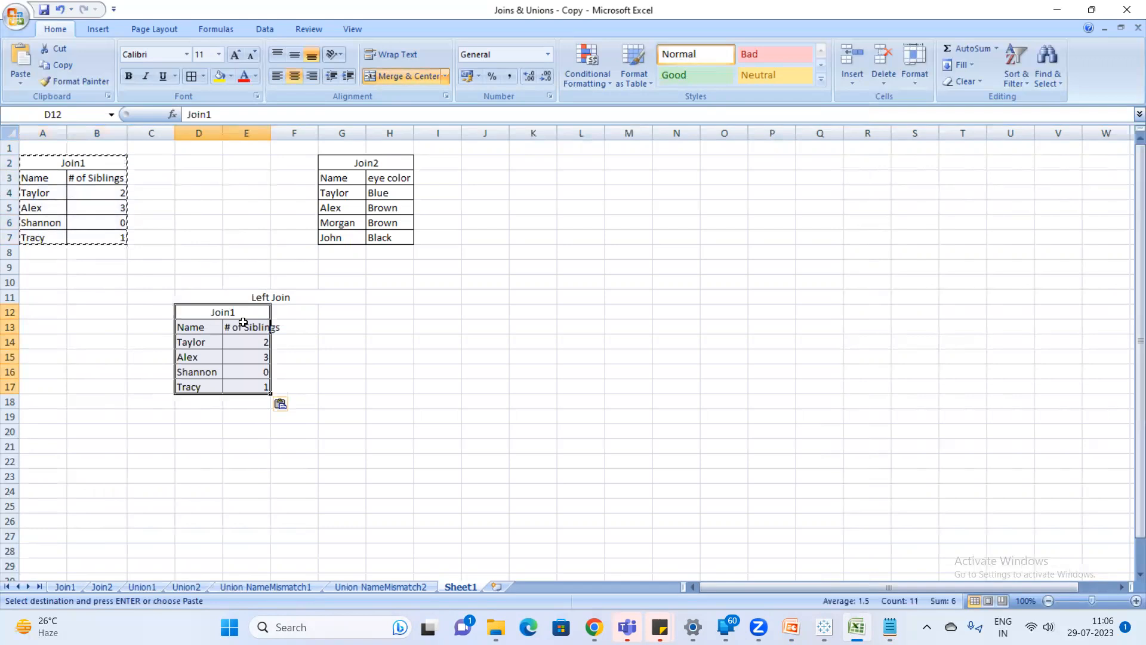
{"action": "key", "text": "ctrl+z"}
Copy the Join1 table without its title (A3:B7) to D12 under the Left Join heading and autofit column E.
{"action": "left_click_drag", "start_coordinate": [48, 178], "coordinate": [118, 237]}
{"action": "key", "text": "ctrl+c"}
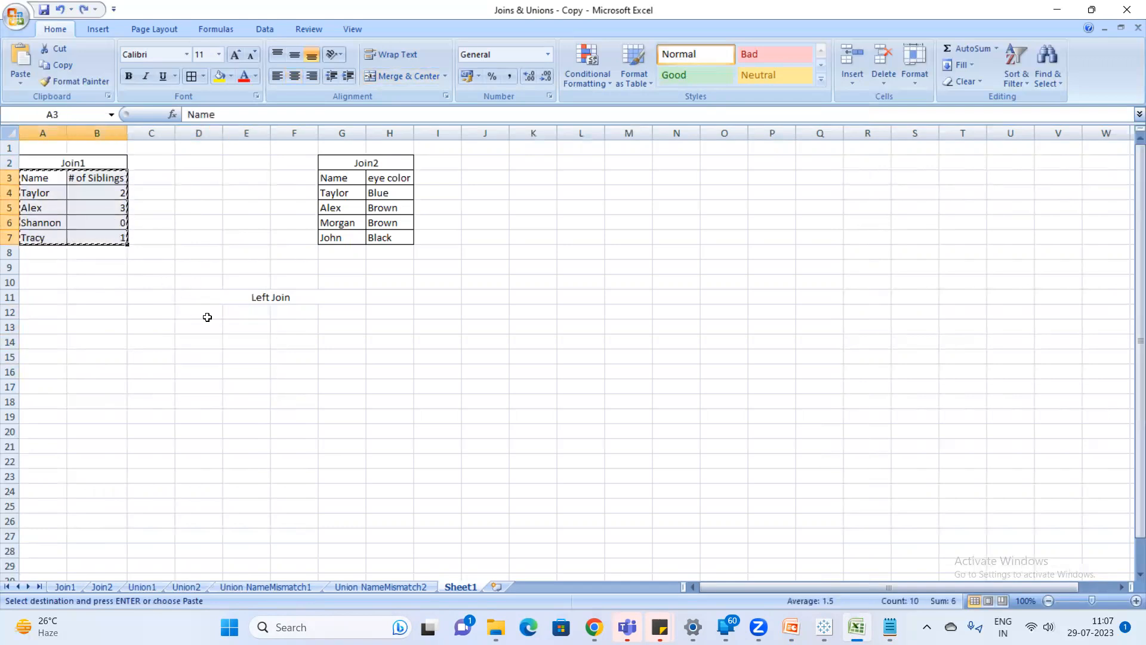
{"action": "left_click", "coordinate": [207, 317]}
{"action": "key", "text": "ctrl+v"}
{"action": "left_click", "coordinate": [304, 367]}
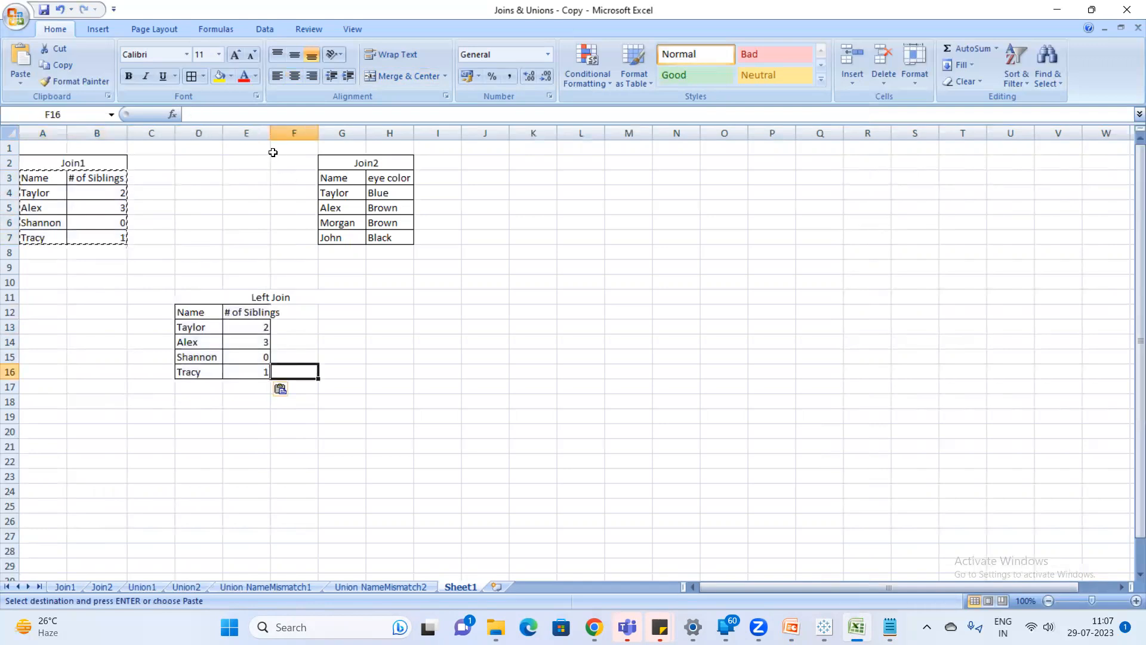
{"action": "double_click", "coordinate": [271, 134]}
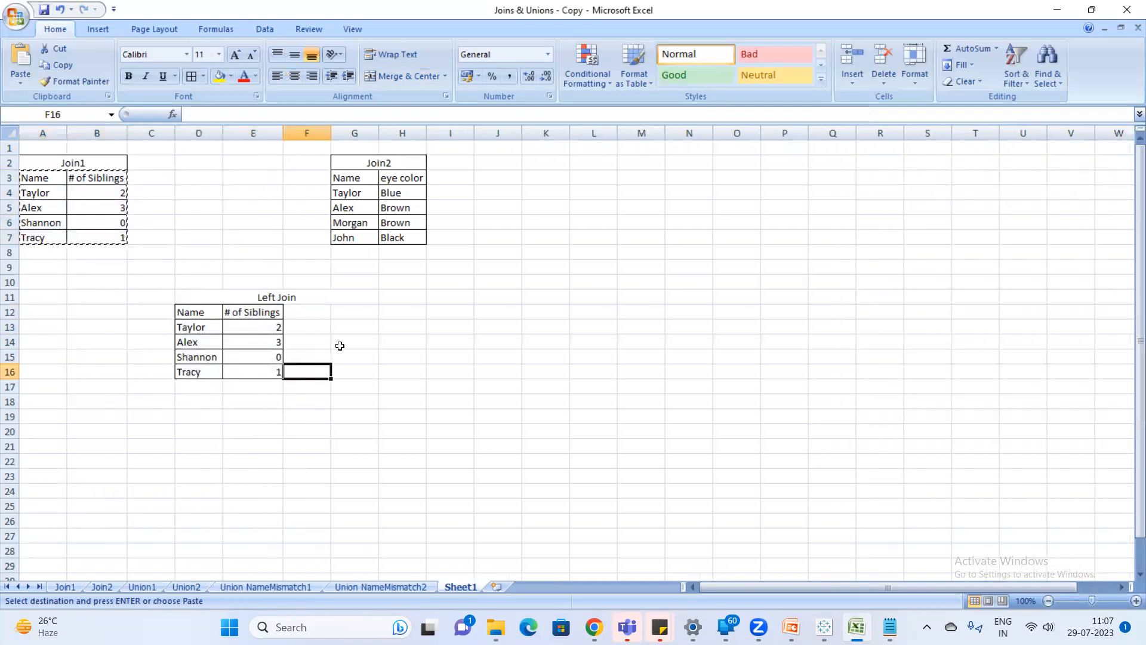
Rename the Join1 title to Left Table and the Join2 title to Right Table.
{"action": "left_click", "coordinate": [81, 164]}
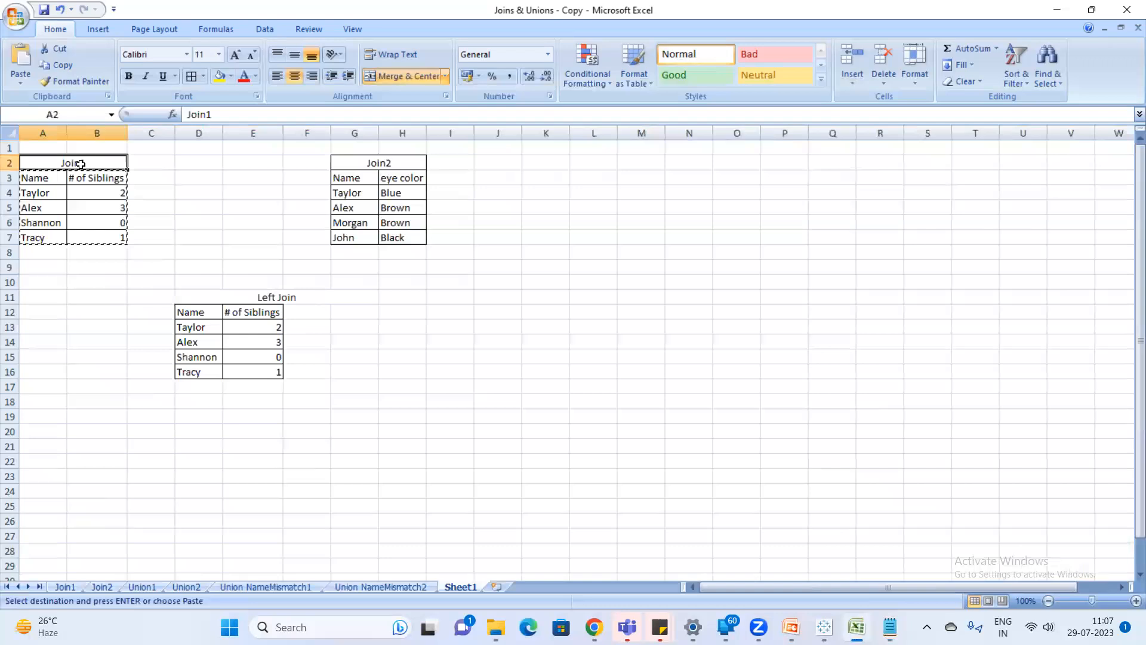
{"action": "type", "text": "Left Tablea"}
{"action": "key", "text": "BackSpace"}
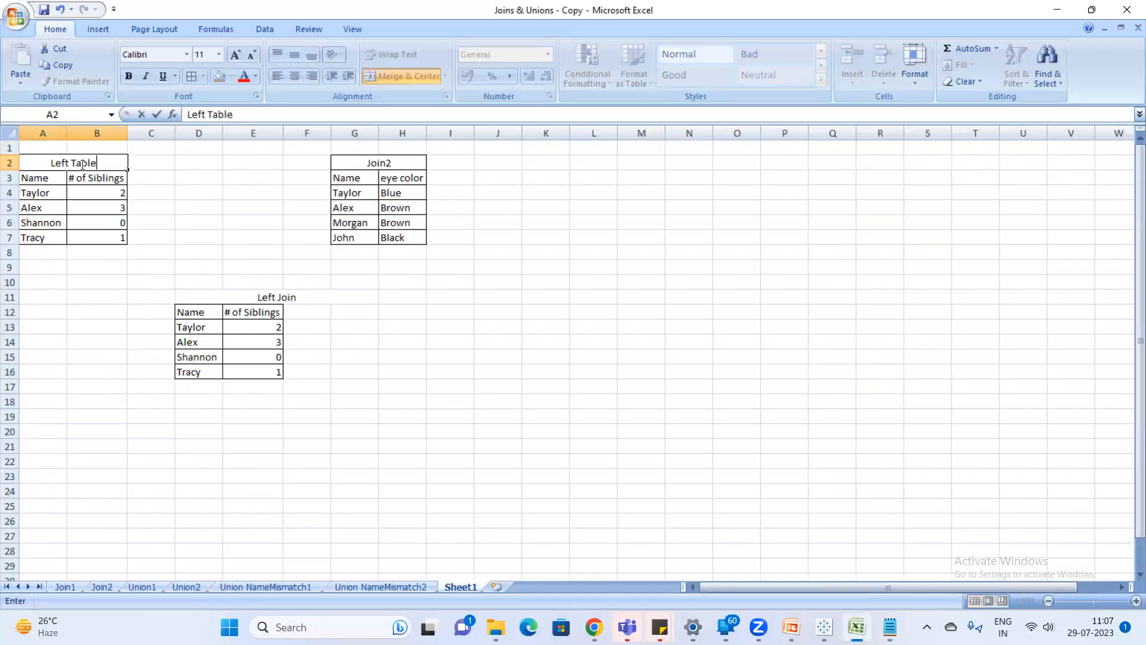
{"action": "left_click", "coordinate": [395, 163]}
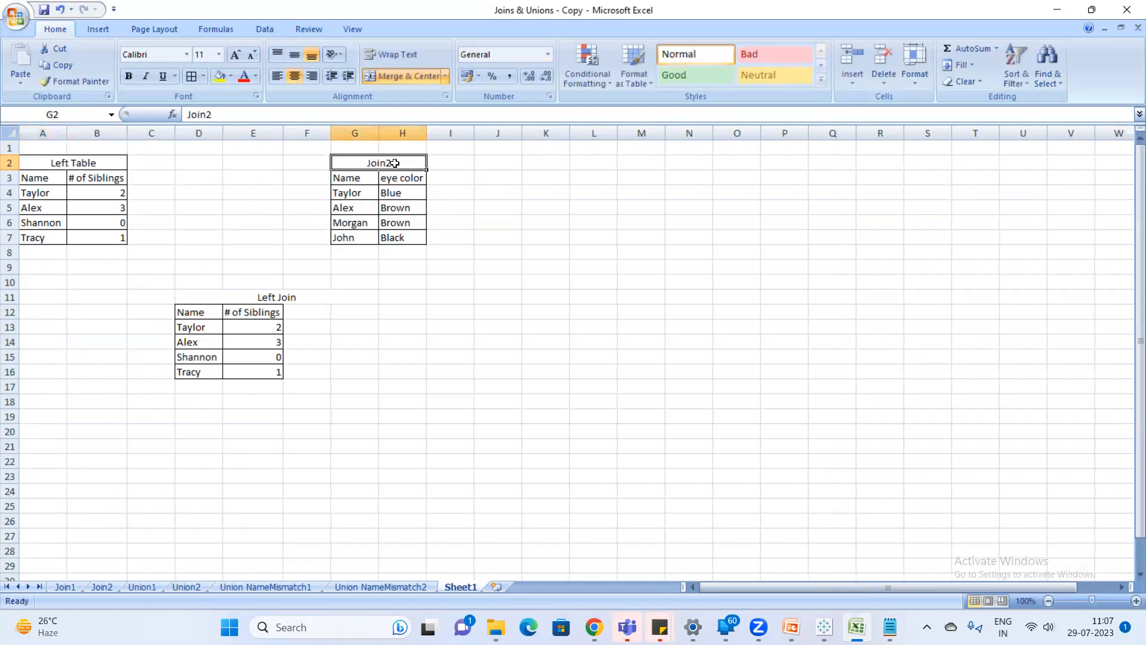
{"action": "type", "text": "Right Tab"}
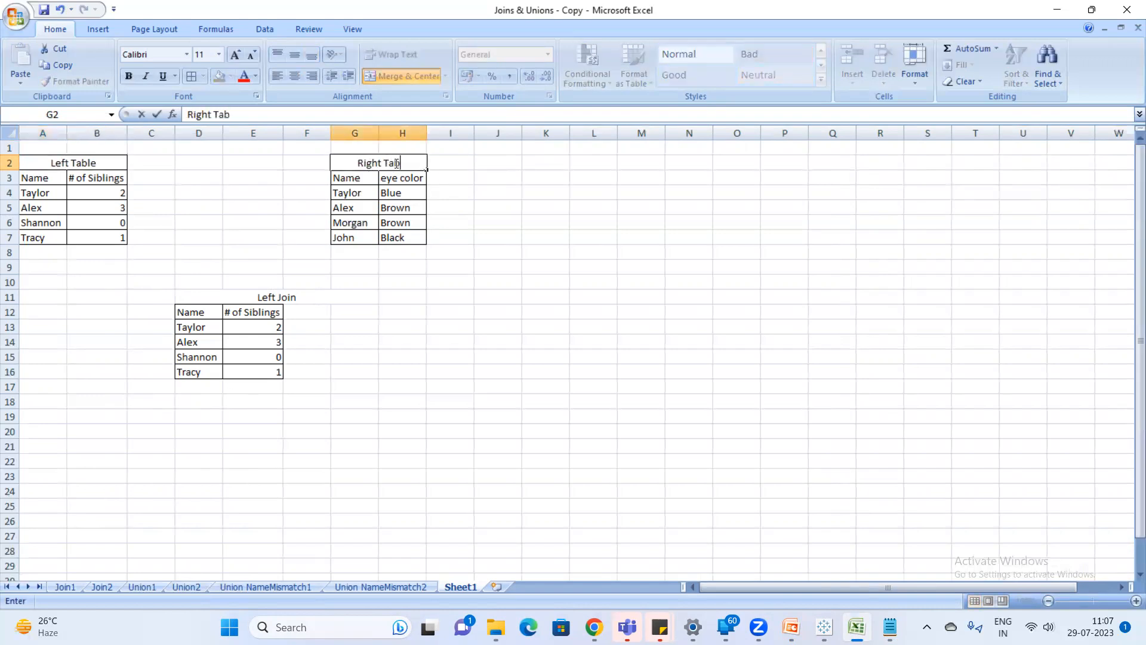
{"action": "type", "text": "le"}
{"action": "key", "text": "Return"}
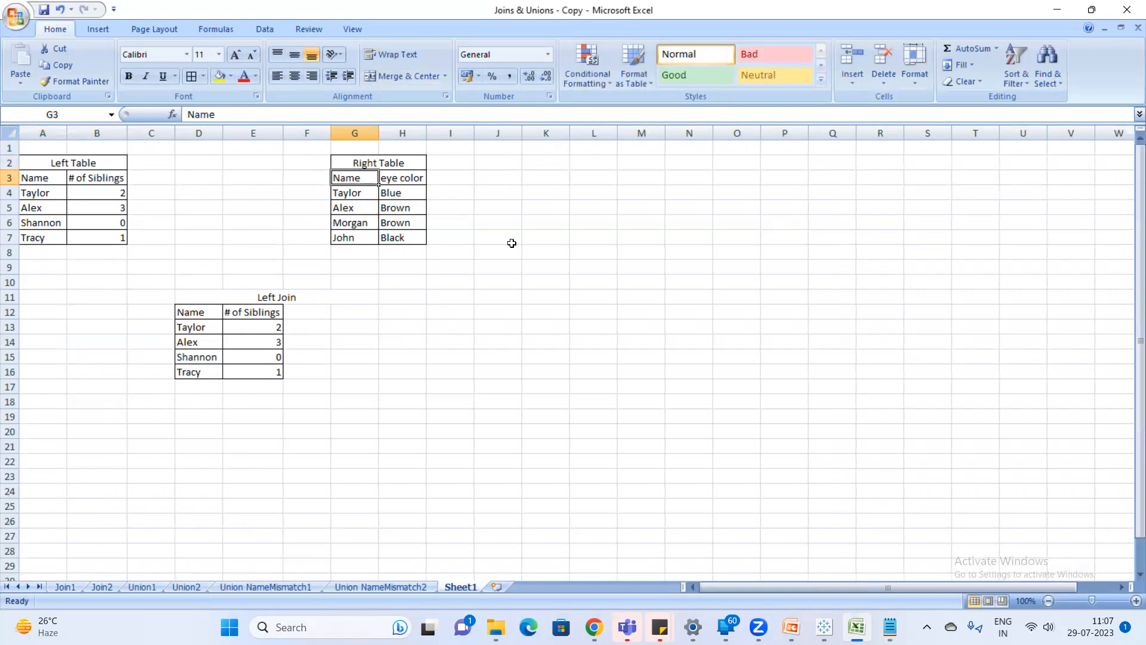
Copy the Name and eye color headers of the Right Table to F12:G12 in the Left Join table.
{"action": "left_click_drag", "start_coordinate": [362, 178], "coordinate": [404, 185]}
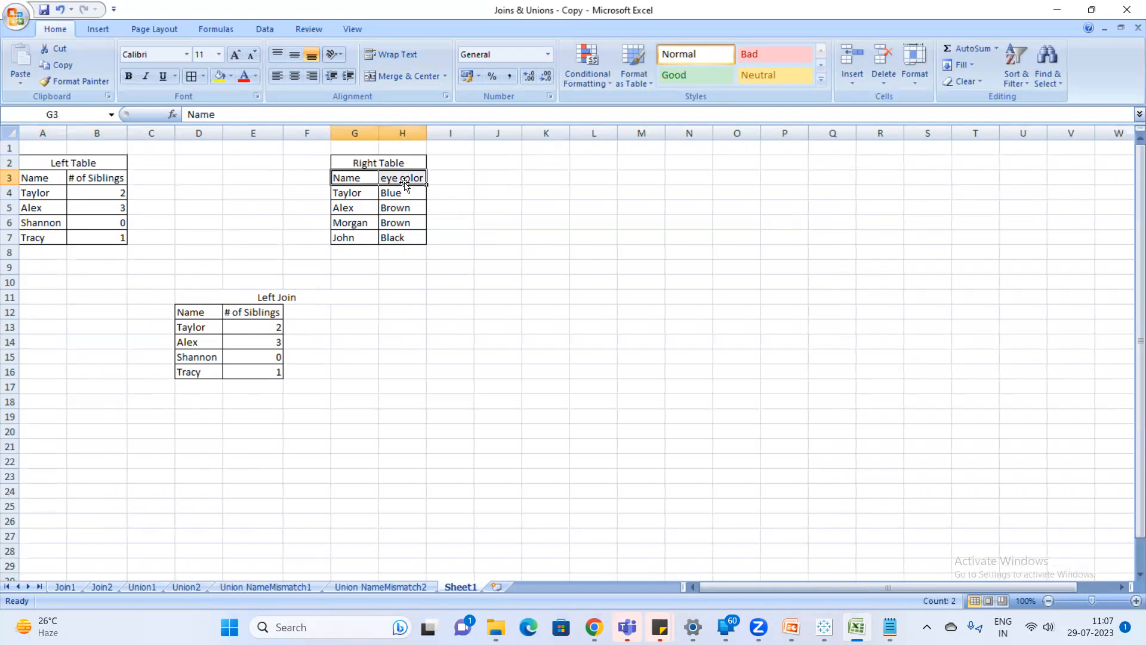
{"action": "key", "text": "ctrl+c"}
{"action": "left_click", "coordinate": [307, 311]}
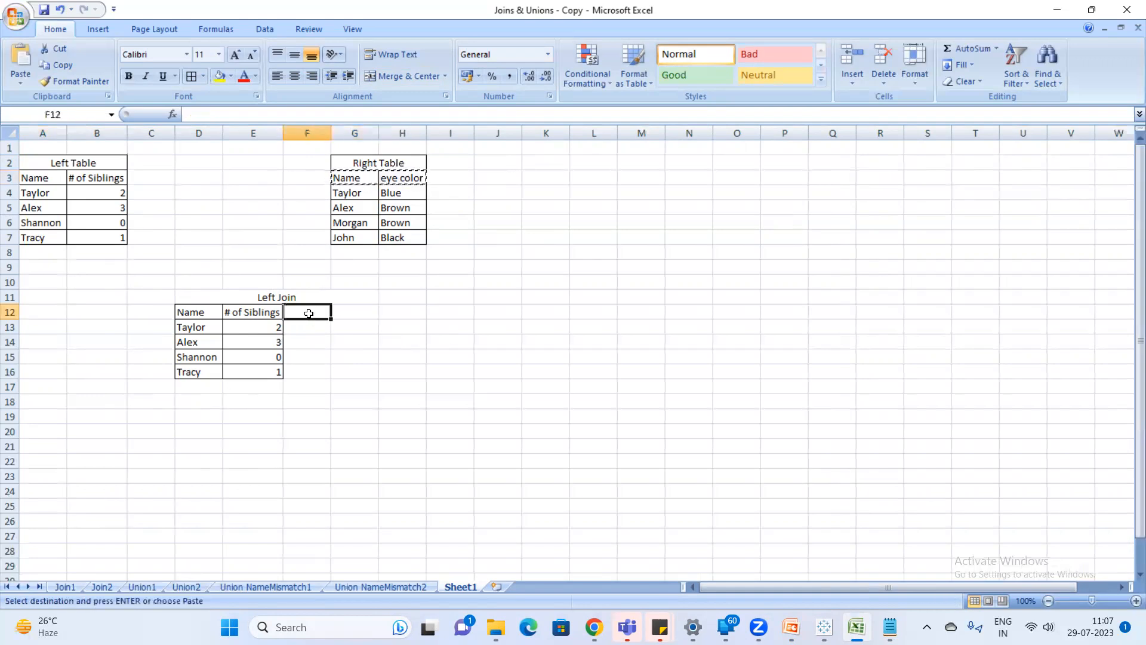
{"action": "key", "text": "ctrl+v"}
{"action": "left_click", "coordinate": [338, 342]}
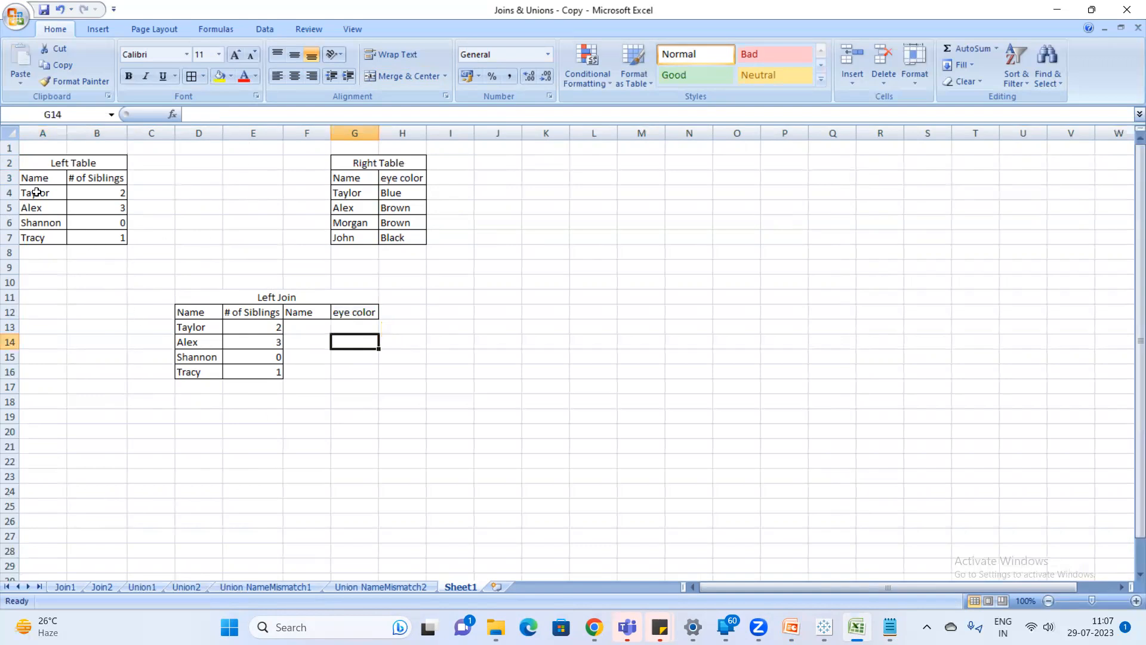
Fill the Name header cells of the Left Table and the Right Table with yellow.
{"action": "left_click", "coordinate": [48, 178]}
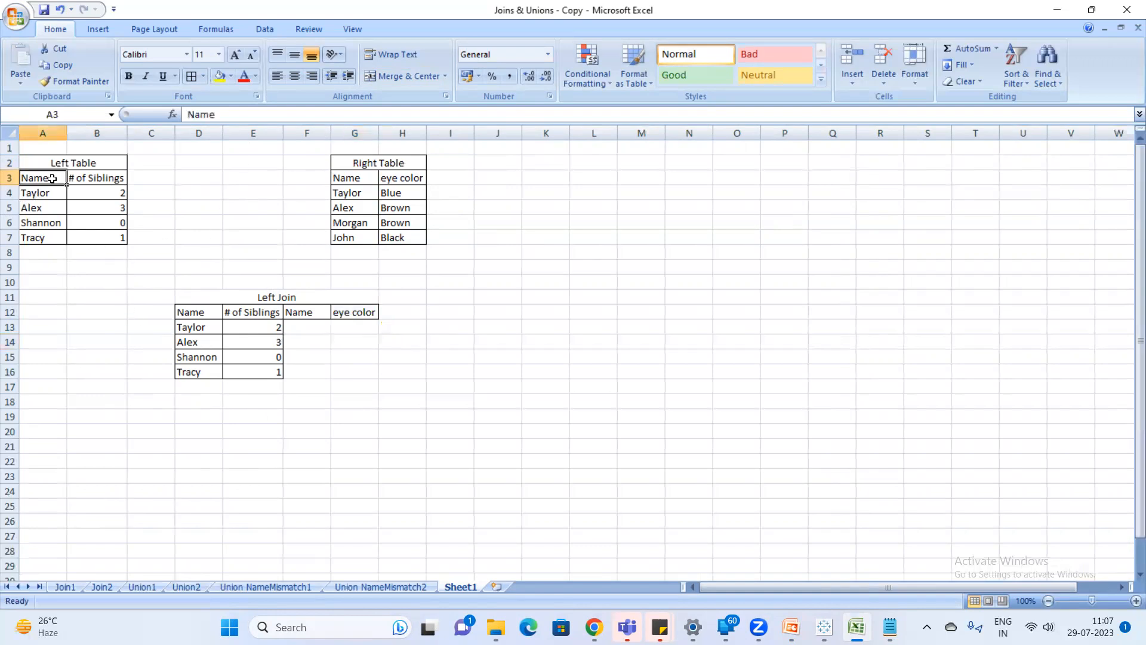
{"action": "left_click", "coordinate": [219, 82]}
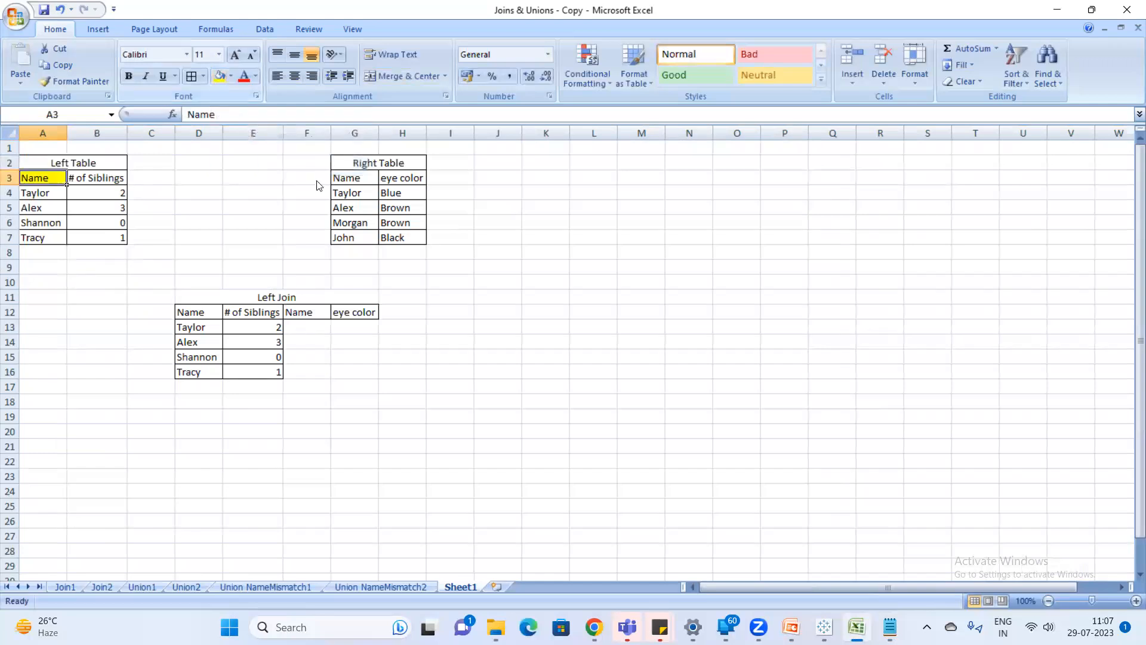
{"action": "left_click", "coordinate": [365, 175]}
{"action": "left_click", "coordinate": [219, 76]}
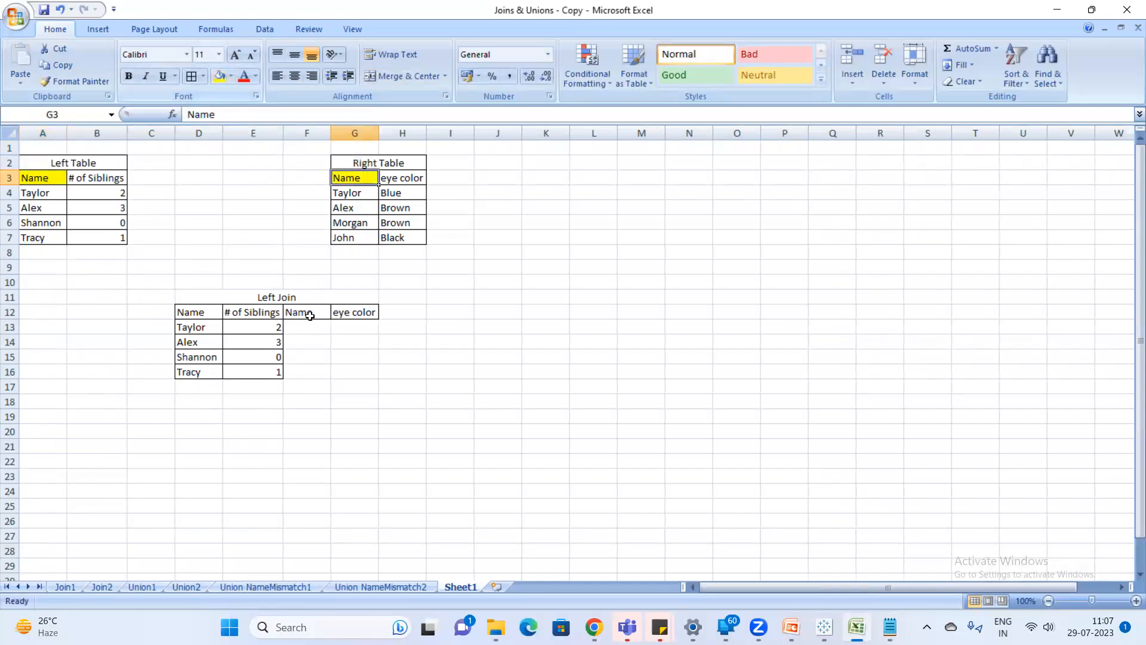
{"action": "left_click", "coordinate": [299, 248]}
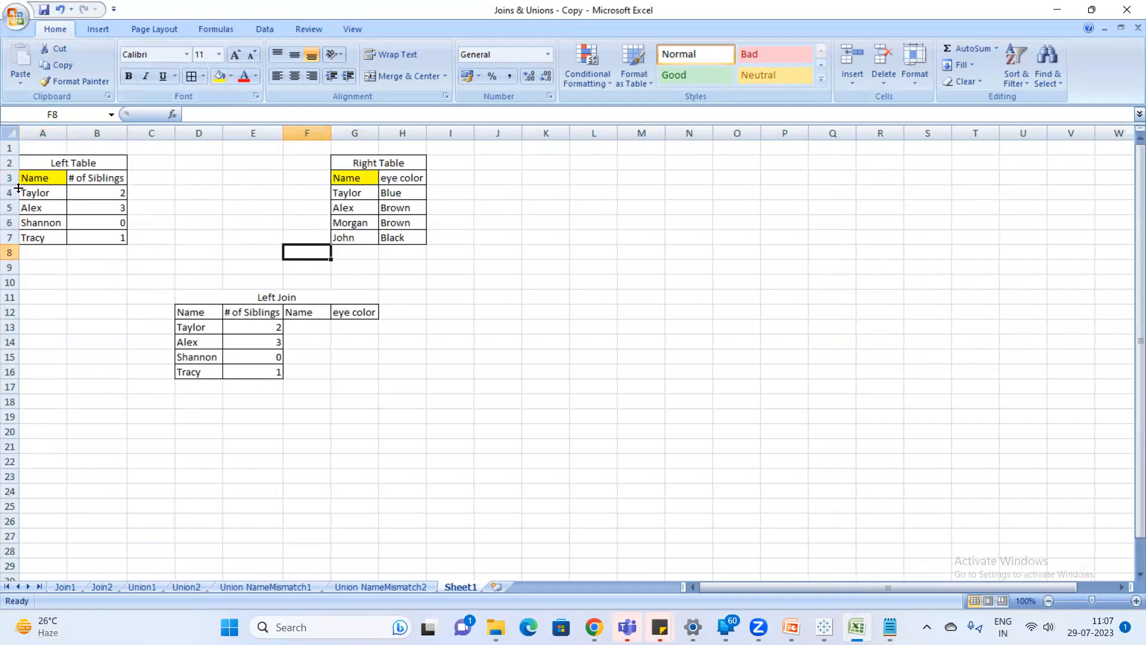
{"action": "left_click", "coordinate": [82, 288]}
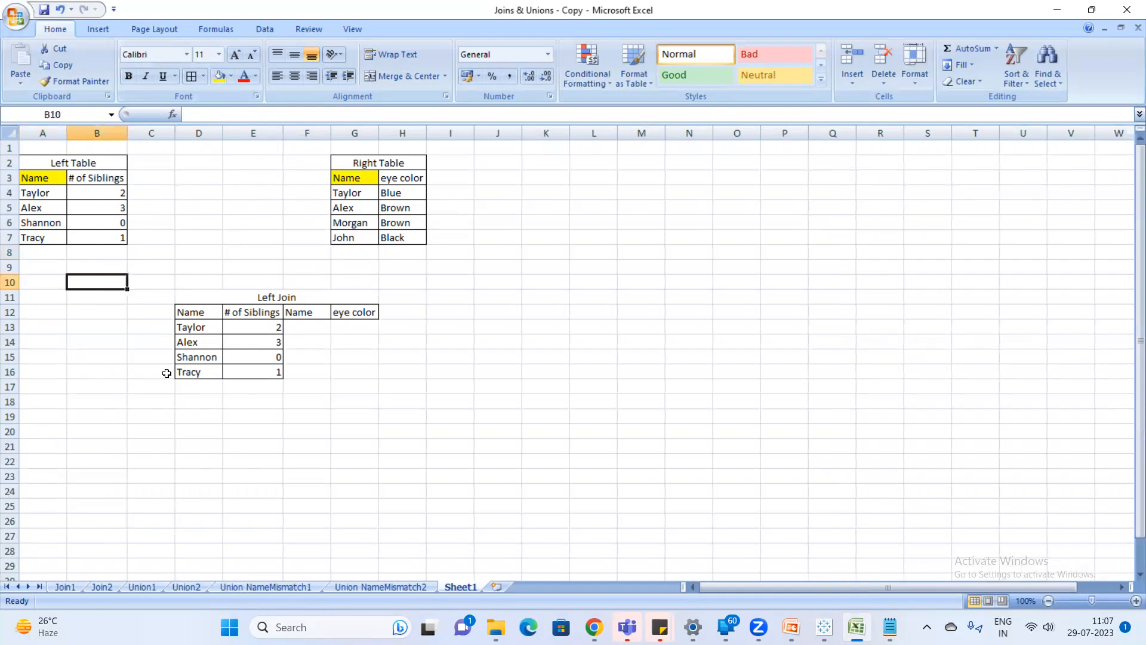
Open Snipping Tool and capture a screenshot of the sheet area containing the Left Table and Right Table.
{"action": "key", "text": "super"}
{"action": "type", "text": "snipping tool"}
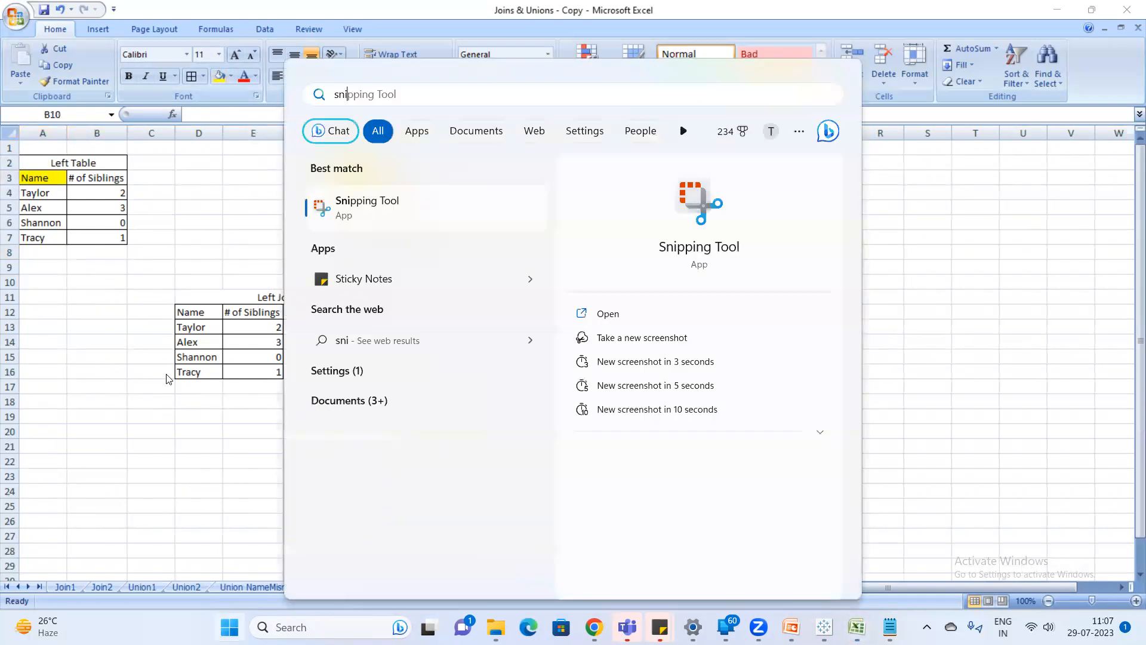
{"action": "key", "text": "Return"}
{"action": "left_click", "coordinate": [443, 113]}
{"action": "left_click_drag", "start_coordinate": [9, 113], "coordinate": [494, 275]}
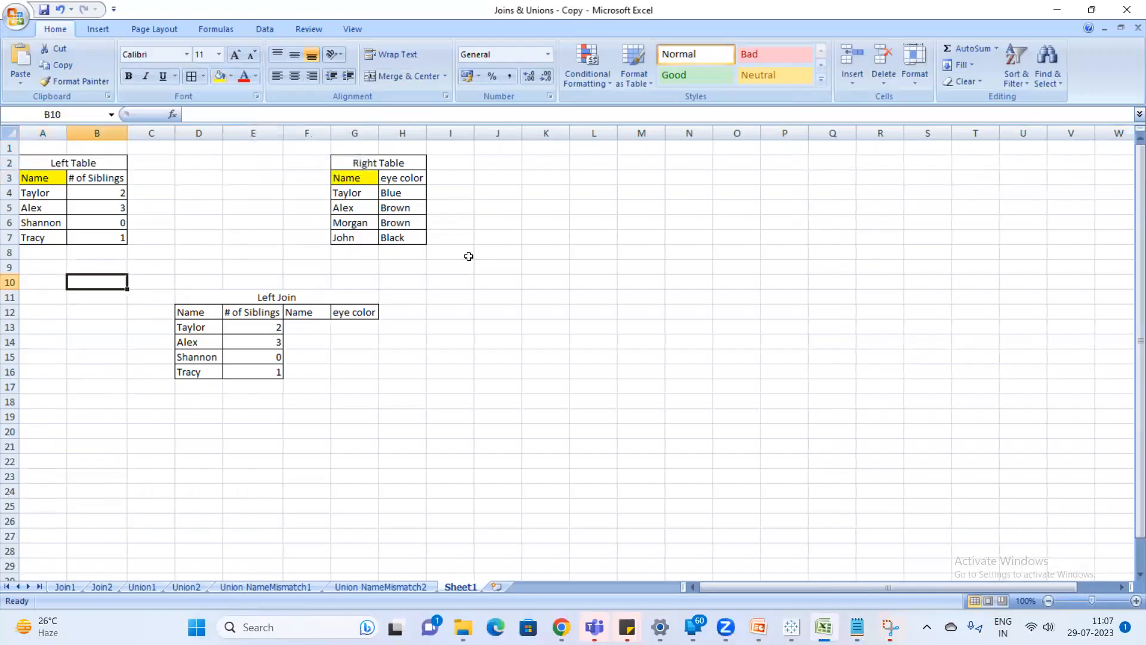
Open Paint and paste the captured screenshot of the two tables onto the blank canvas.
{"action": "key", "text": "super"}
{"action": "type", "text": "paint"}
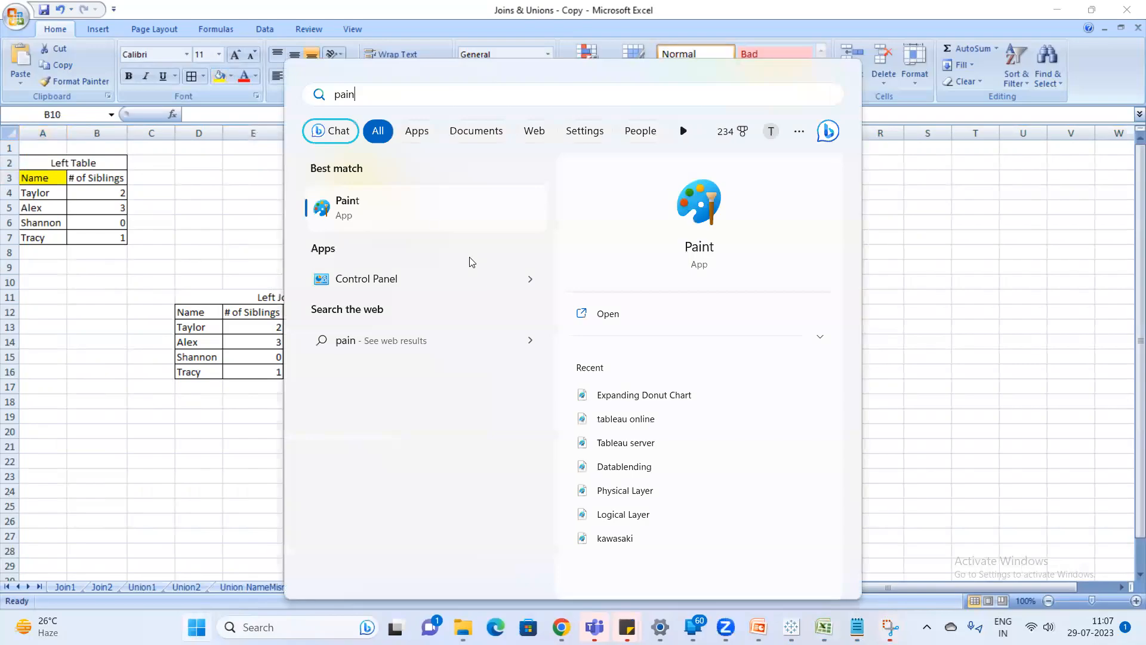
{"action": "key", "text": "Return"}
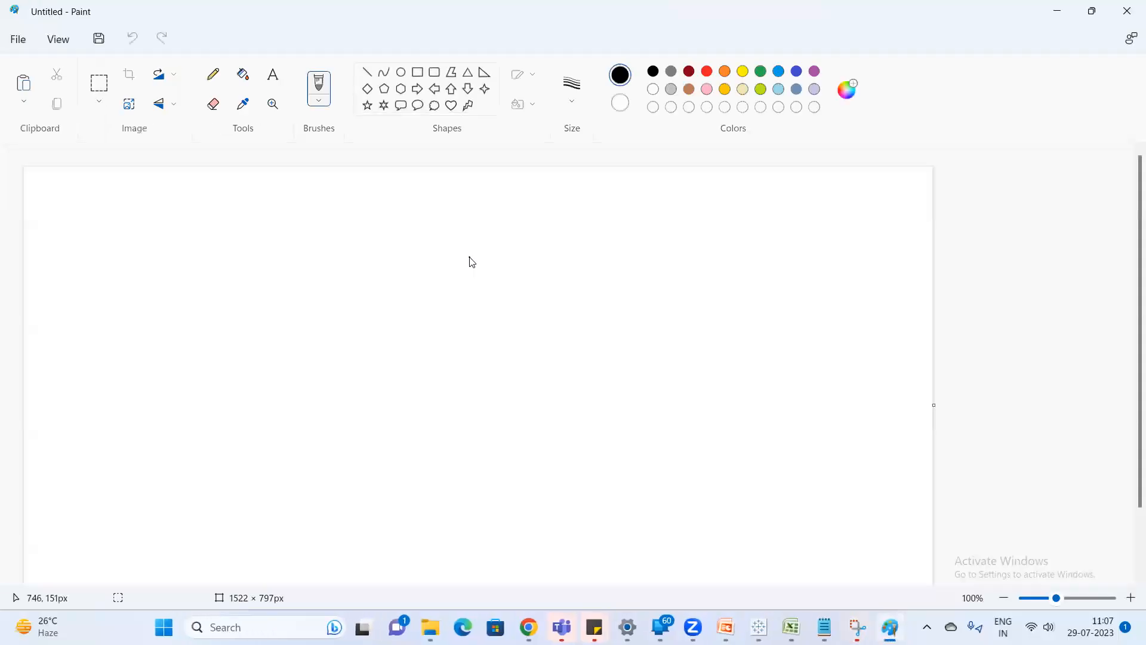
{"action": "key", "text": "ctrl+v"}
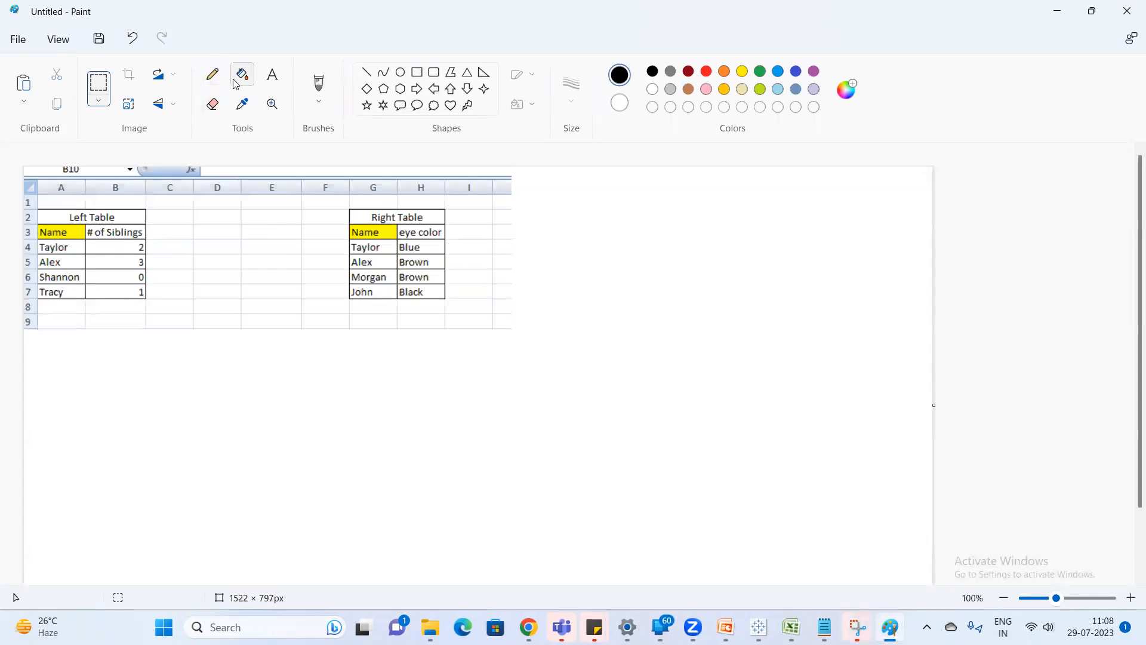
With the Pencil, circle the first name in the Left Table and draw an arrow to its match in the Right Table.
{"action": "left_click", "coordinate": [212, 75]}
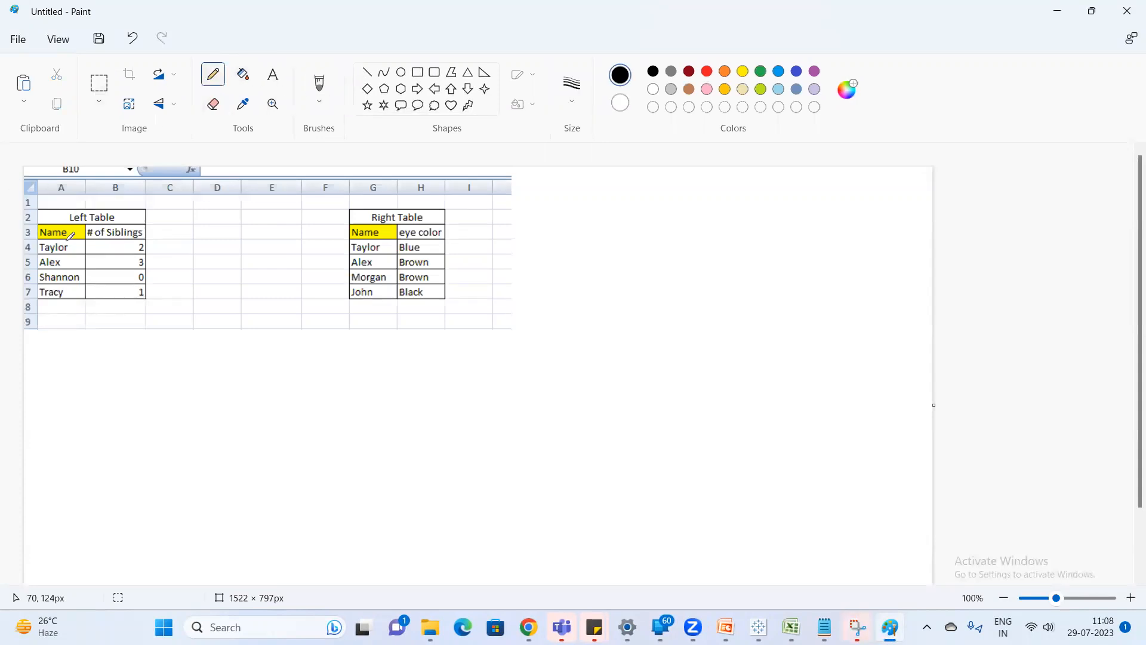
{"action": "mouse_move", "coordinate": [74, 241]}
{"action": "left_mouse_down"}
{"action": "mouse_move", "coordinate": [30, 248]}
{"action": "mouse_move", "coordinate": [77, 250]}
{"action": "left_mouse_up"}
{"action": "mouse_move", "coordinate": [64, 240]}
{"action": "left_mouse_down"}
{"action": "mouse_move", "coordinate": [179, 211]}
{"action": "mouse_move", "coordinate": [307, 226]}
{"action": "mouse_move", "coordinate": [352, 245]}
{"action": "left_mouse_up"}
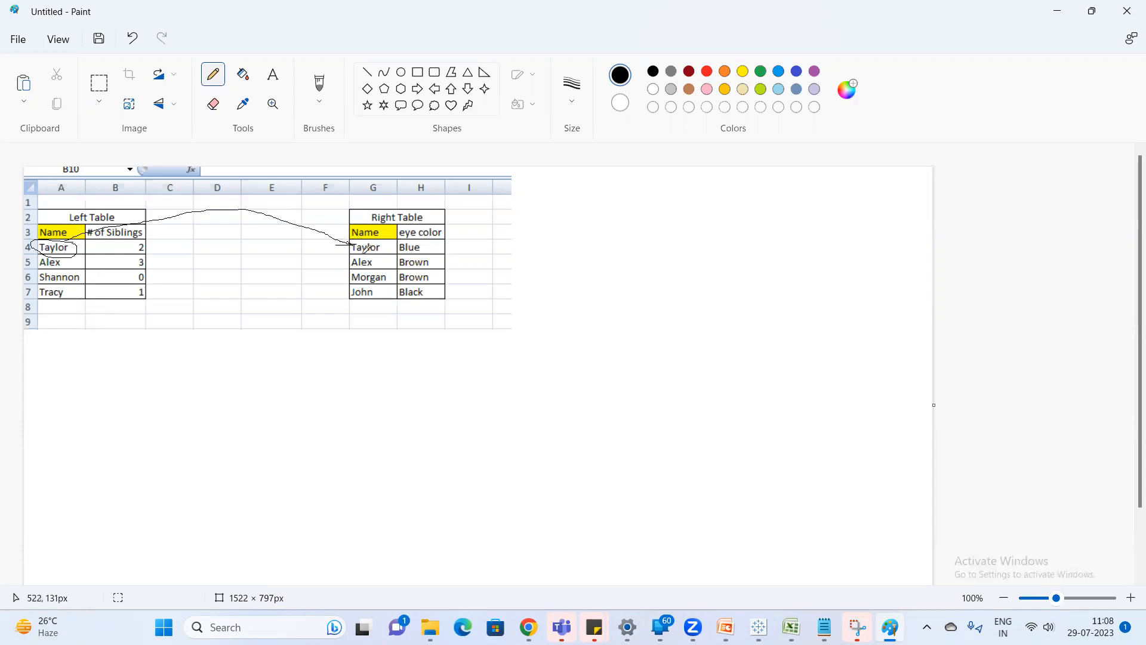
Switch to Excel, copy the first Right Table record (G4:H4) to F13:G13 in the Left Join table, and return to Paint.
{"action": "key", "text": "alt+Tab"}
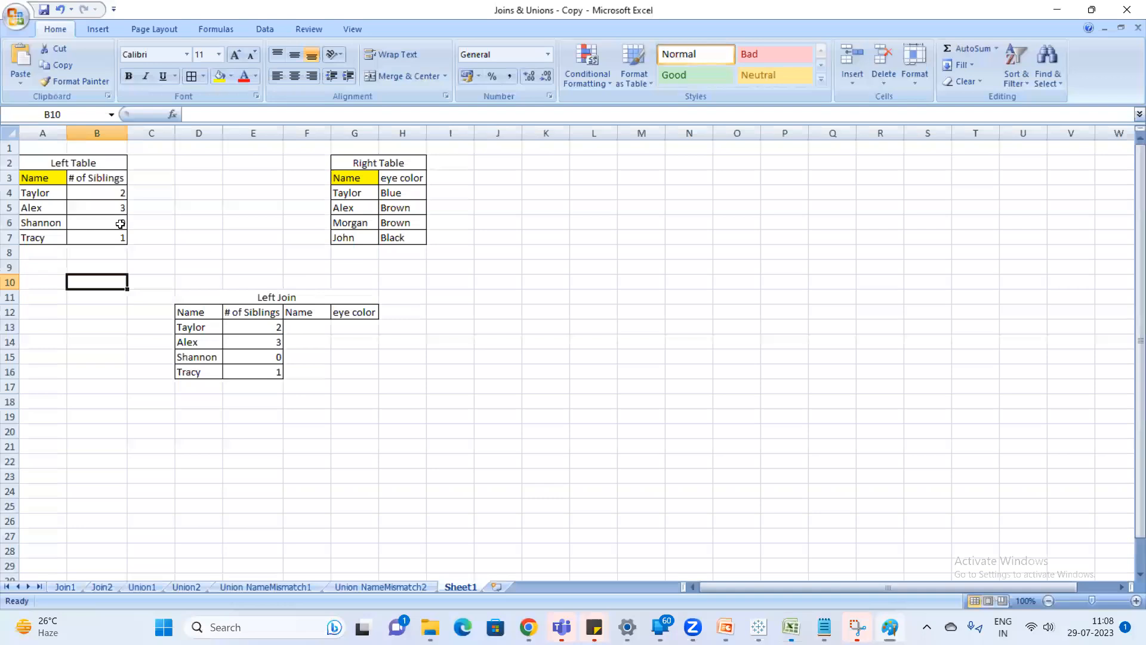
{"action": "left_click_drag", "start_coordinate": [344, 197], "coordinate": [396, 189]}
{"action": "key", "text": "ctrl+c"}
{"action": "left_click", "coordinate": [309, 328]}
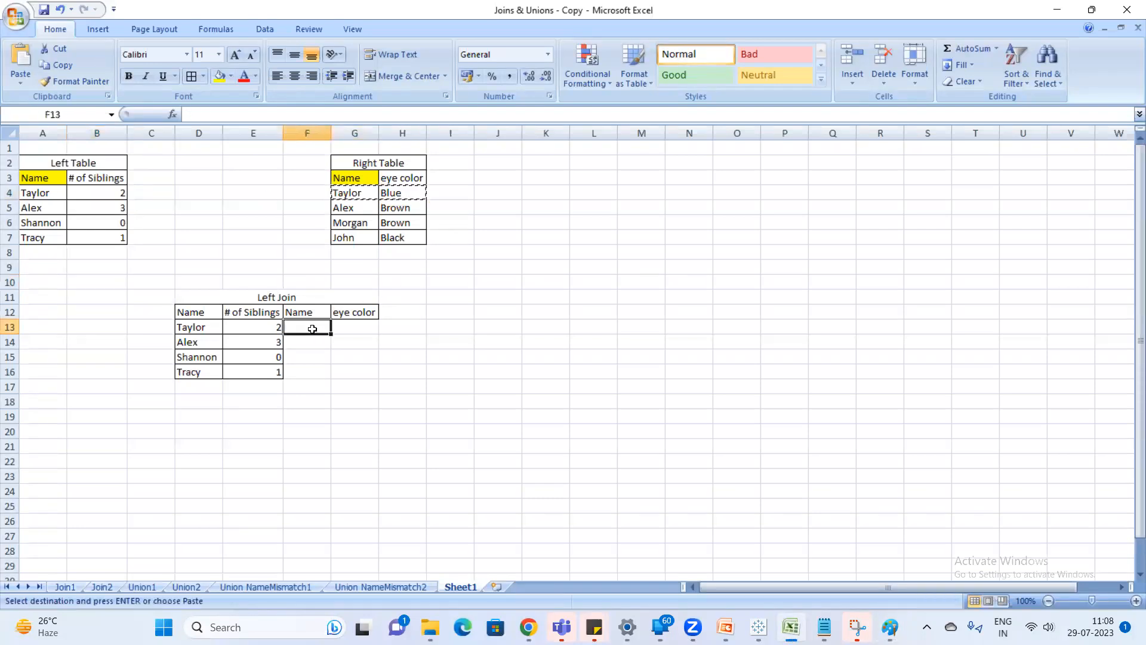
{"action": "key", "text": "ctrl+v"}
{"action": "key", "text": "Escape"}
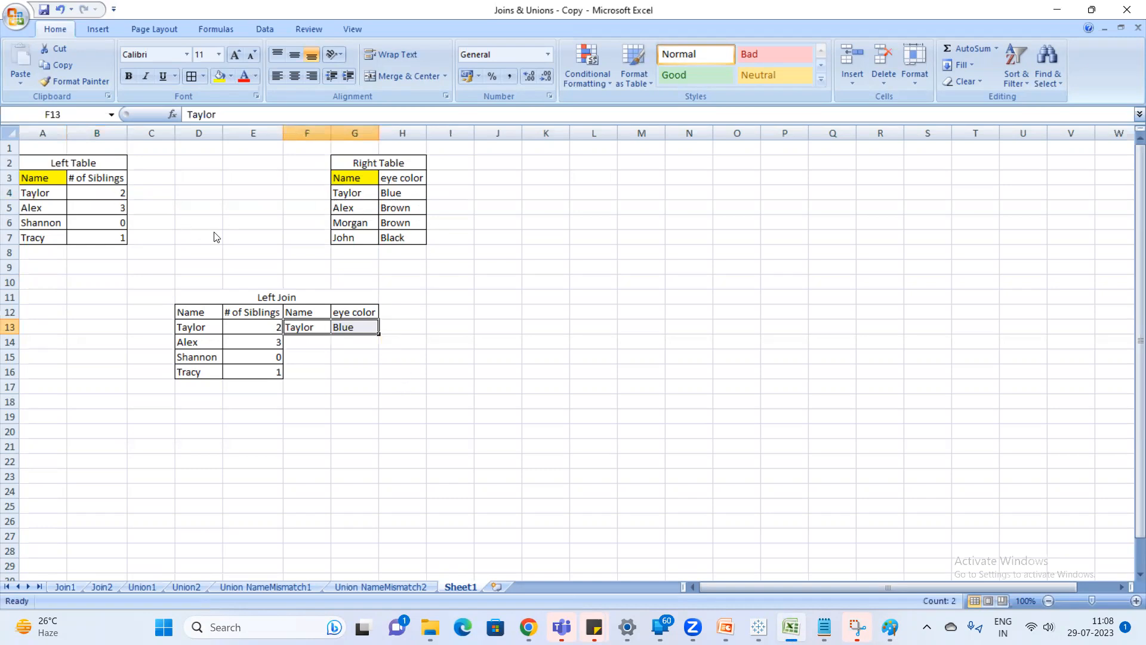
{"action": "key", "text": "alt+Tab"}
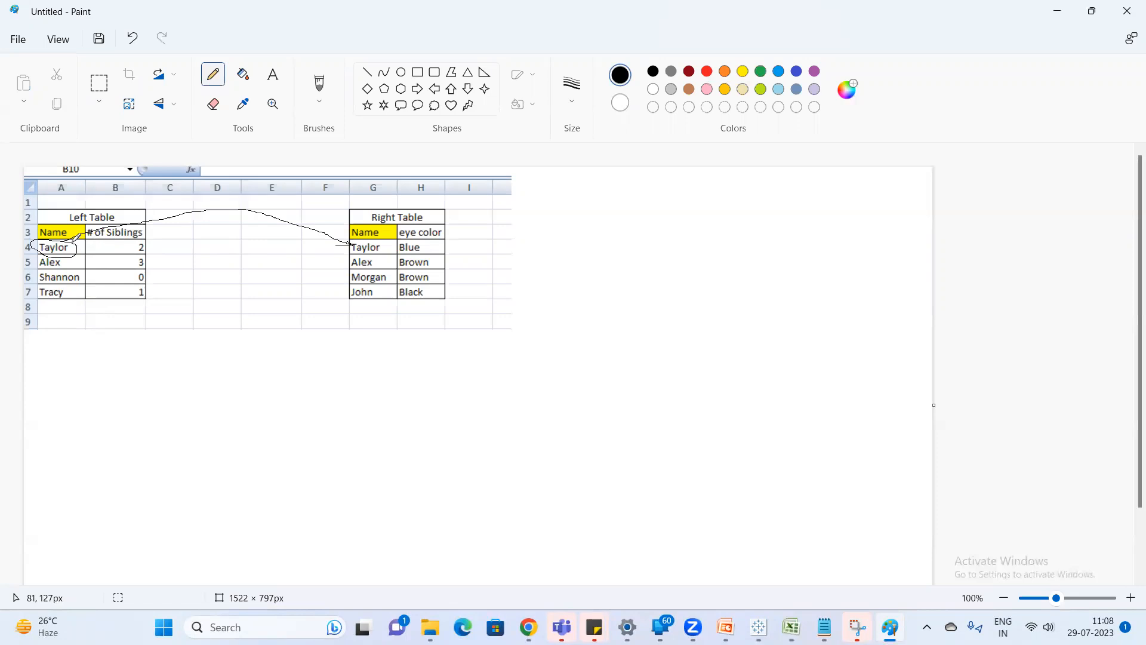
Draw black Pencil lines from the circled first name in the Left Table to the second, third and fourth names in the Right Table.
{"action": "mouse_move", "coordinate": [69, 240]}
{"action": "left_mouse_down"}
{"action": "mouse_move", "coordinate": [149, 223]}
{"action": "mouse_move", "coordinate": [266, 223]}
{"action": "mouse_move", "coordinate": [357, 258]}
{"action": "left_mouse_up"}
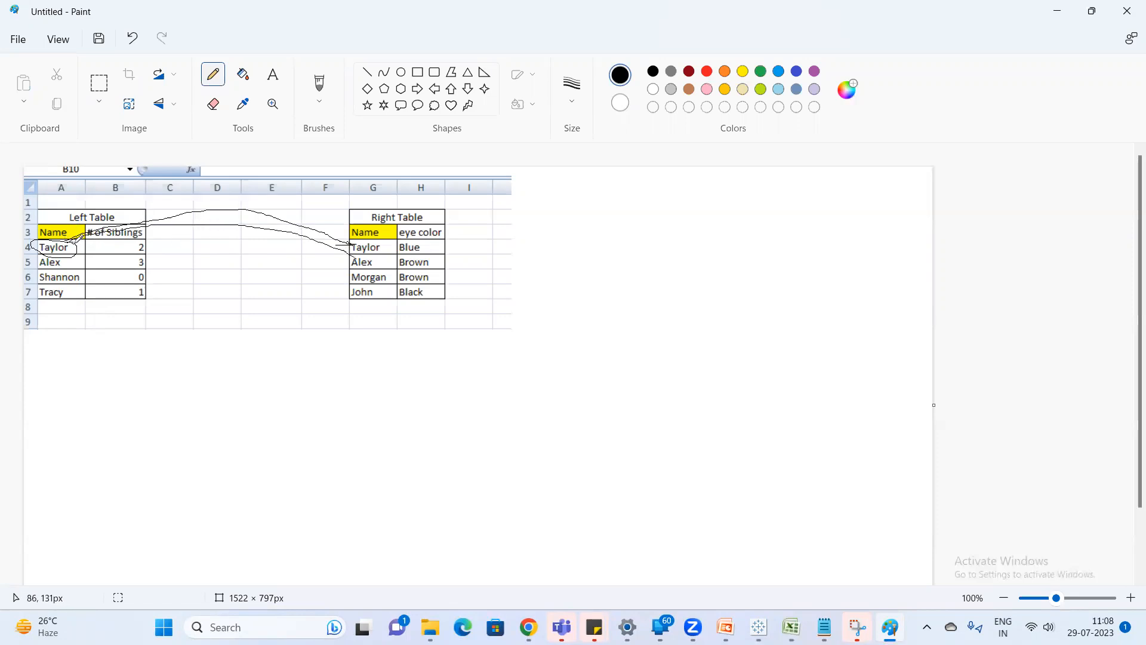
{"action": "mouse_move", "coordinate": [74, 244]}
{"action": "left_mouse_down"}
{"action": "mouse_move", "coordinate": [316, 247]}
{"action": "mouse_move", "coordinate": [353, 268]}
{"action": "left_mouse_up"}
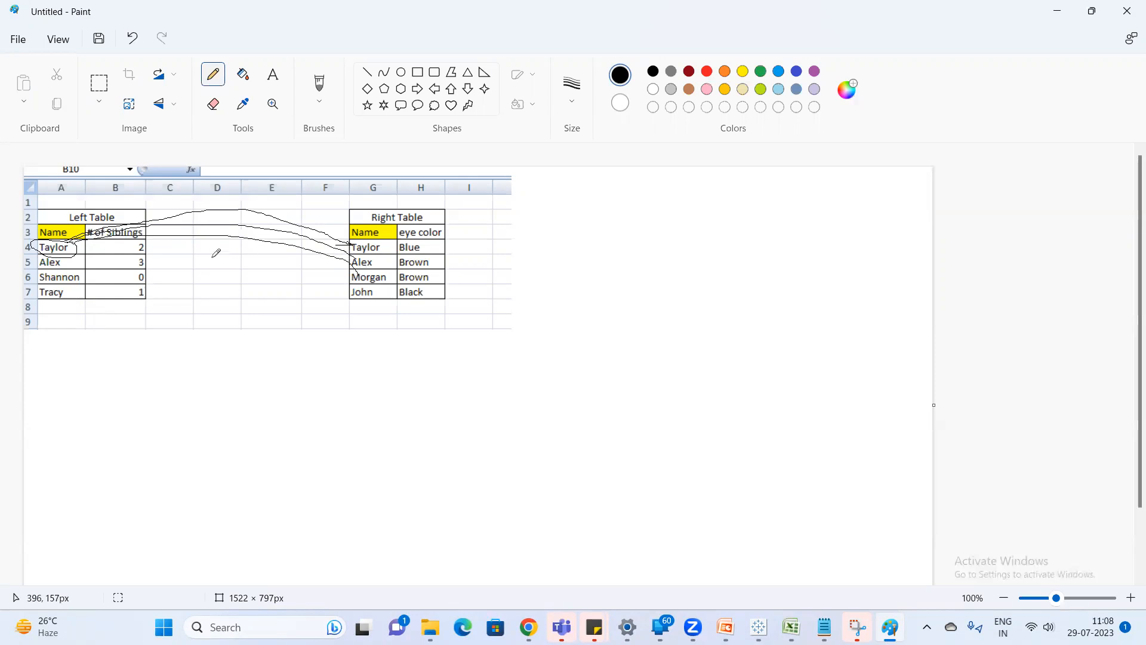
{"action": "mouse_move", "coordinate": [76, 250]}
{"action": "left_mouse_down"}
{"action": "mouse_move", "coordinate": [330, 267]}
{"action": "mouse_move", "coordinate": [357, 291]}
{"action": "left_mouse_up"}
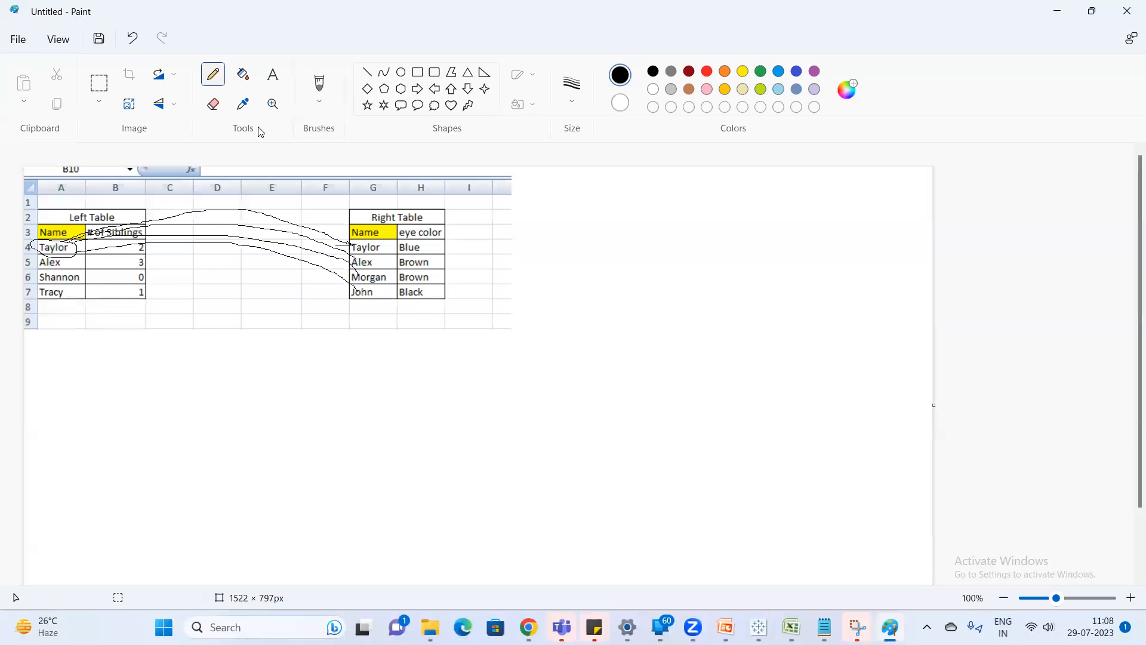
With the Pencil in orange, mark the second Left Table name and draw lines to the first two Right Table names.
{"action": "left_click", "coordinate": [725, 73]}
{"action": "mouse_move", "coordinate": [65, 254]}
{"action": "left_mouse_down"}
{"action": "mouse_move", "coordinate": [31, 260]}
{"action": "mouse_move", "coordinate": [61, 268]}
{"action": "mouse_move", "coordinate": [179, 212]}
{"action": "mouse_move", "coordinate": [327, 225]}
{"action": "mouse_move", "coordinate": [366, 242]}
{"action": "left_mouse_up"}
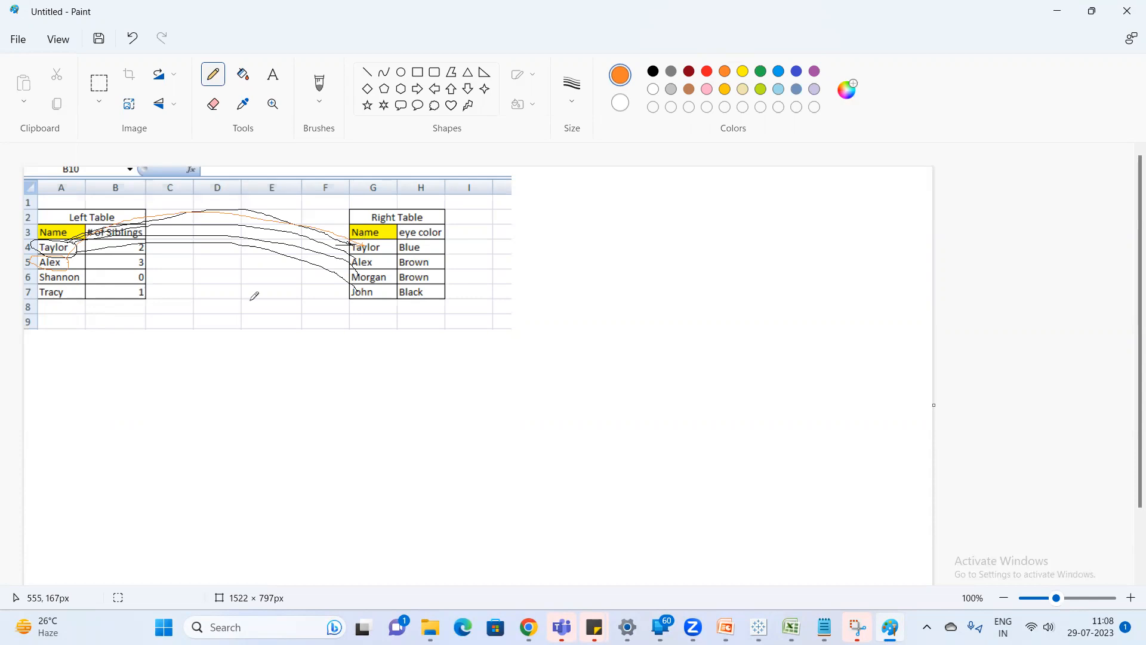
{"action": "mouse_move", "coordinate": [68, 265]}
{"action": "left_mouse_down"}
{"action": "mouse_move", "coordinate": [100, 245]}
{"action": "mouse_move", "coordinate": [290, 224]}
{"action": "mouse_move", "coordinate": [372, 261]}
{"action": "mouse_move", "coordinate": [353, 265]}
{"action": "left_mouse_up"}
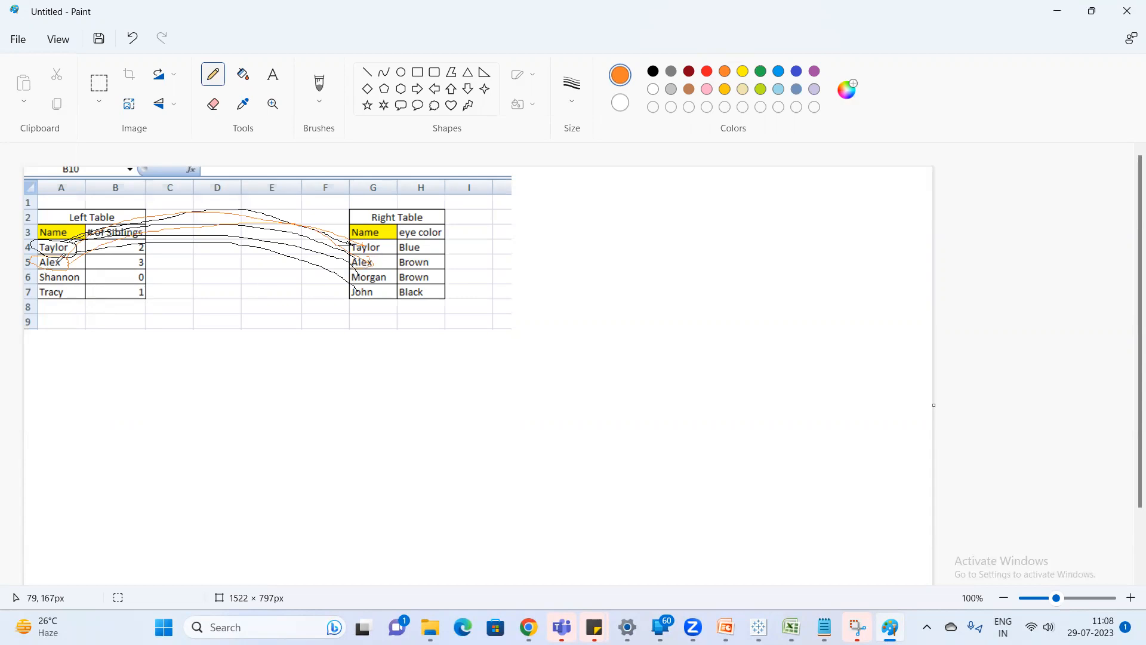
Switch to Excel and copy the second Right Table record (G5:H5) to F14:G14 in the Left Join table.
{"action": "key", "text": "alt+Tab"}
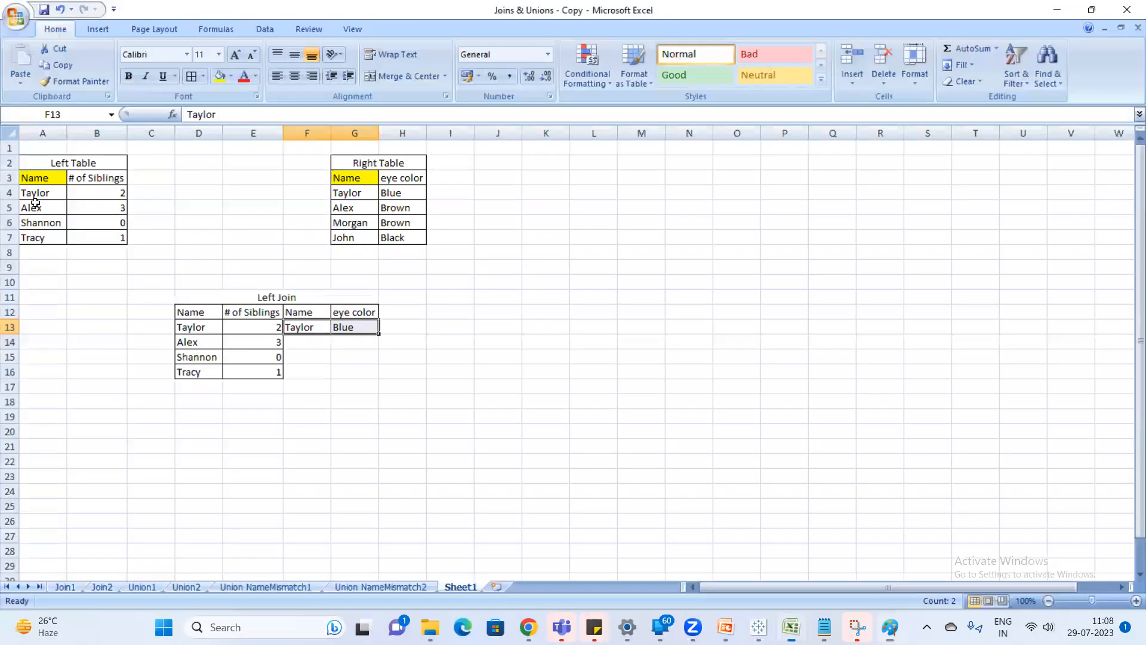
{"action": "left_click_drag", "start_coordinate": [345, 210], "coordinate": [407, 207]}
{"action": "key", "text": "ctrl+c"}
{"action": "left_click", "coordinate": [306, 341]}
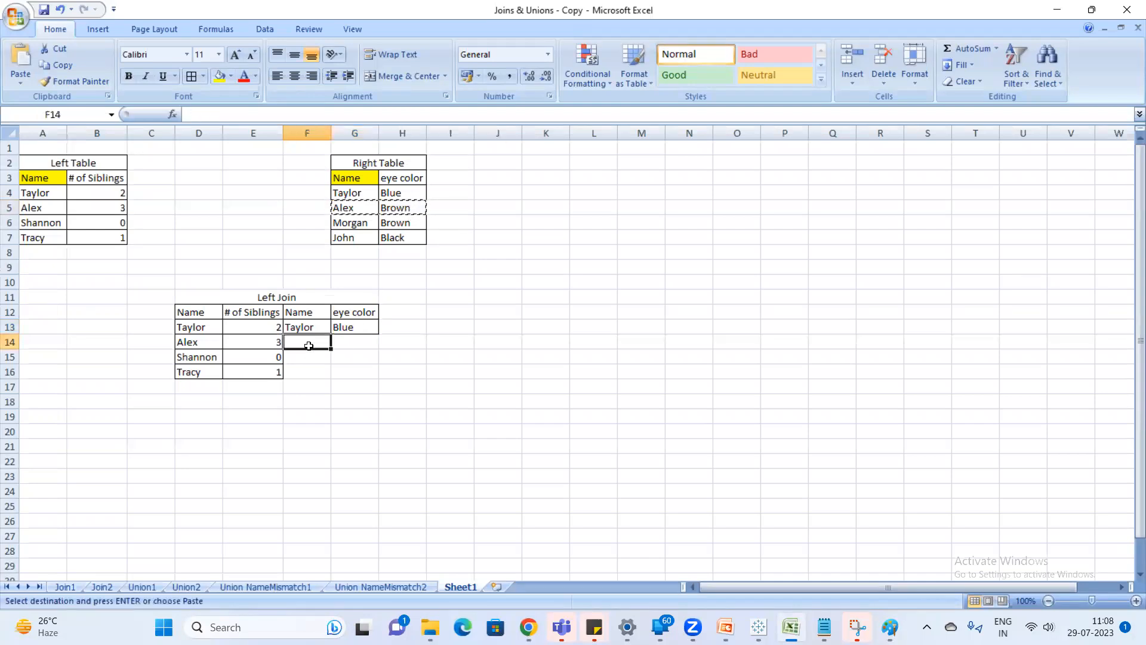
{"action": "key", "text": "ctrl+v"}
In Notepad, highlight "matching records from right table" in the left join definition, and return to Excel.
{"action": "left_click", "coordinate": [824, 627]}
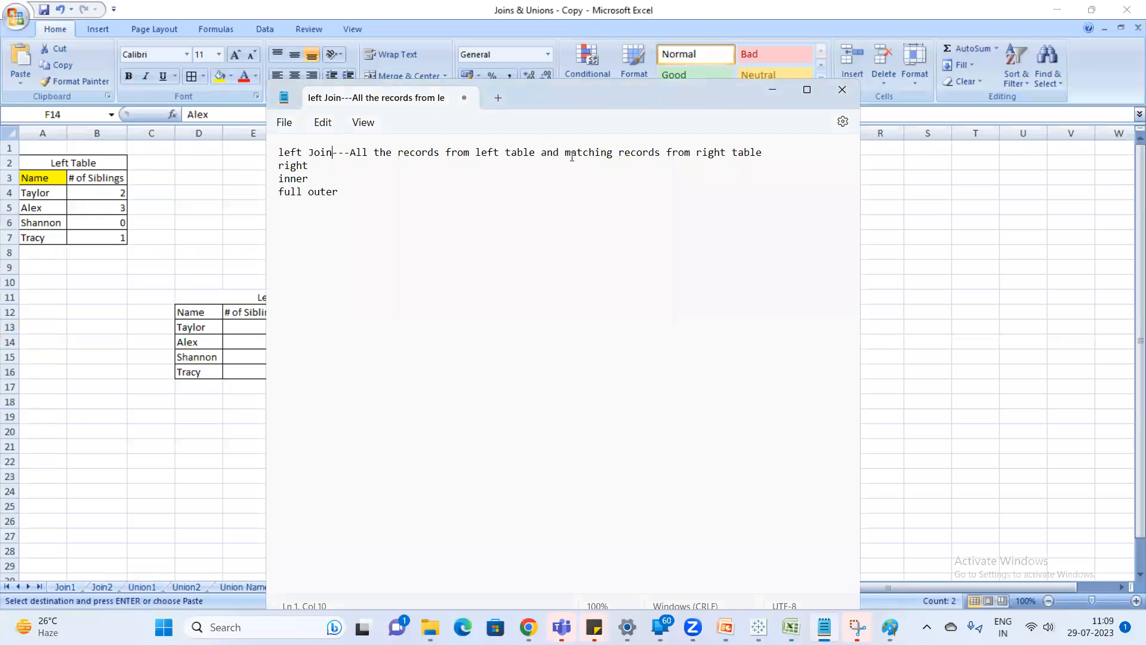
{"action": "left_click_drag", "start_coordinate": [566, 149], "coordinate": [755, 153]}
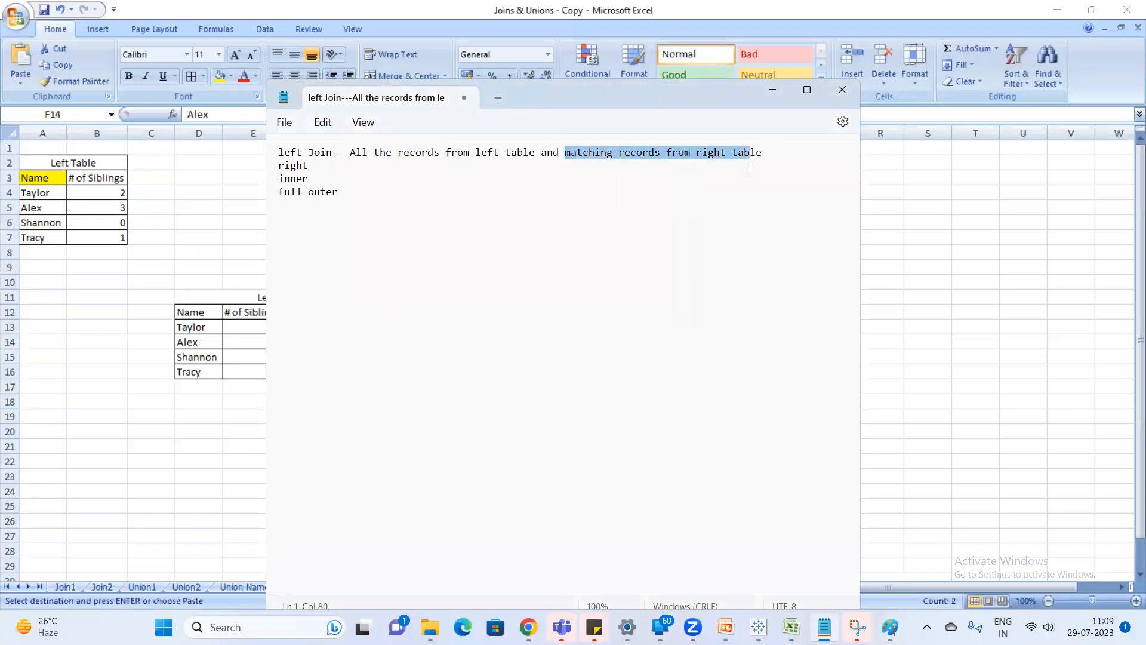
{"action": "key", "text": "alt+Tab"}
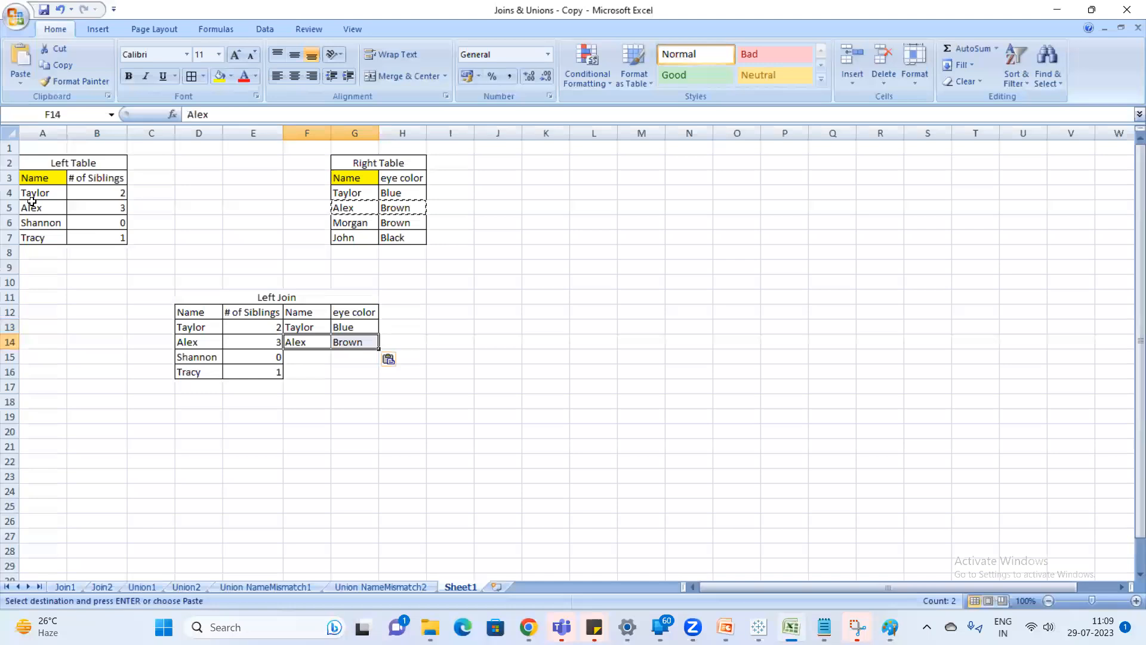
Return to Paint and draw orange lines from the second Left Table name to the third and fourth Right Table names.
{"action": "key", "text": "alt+Tab"}
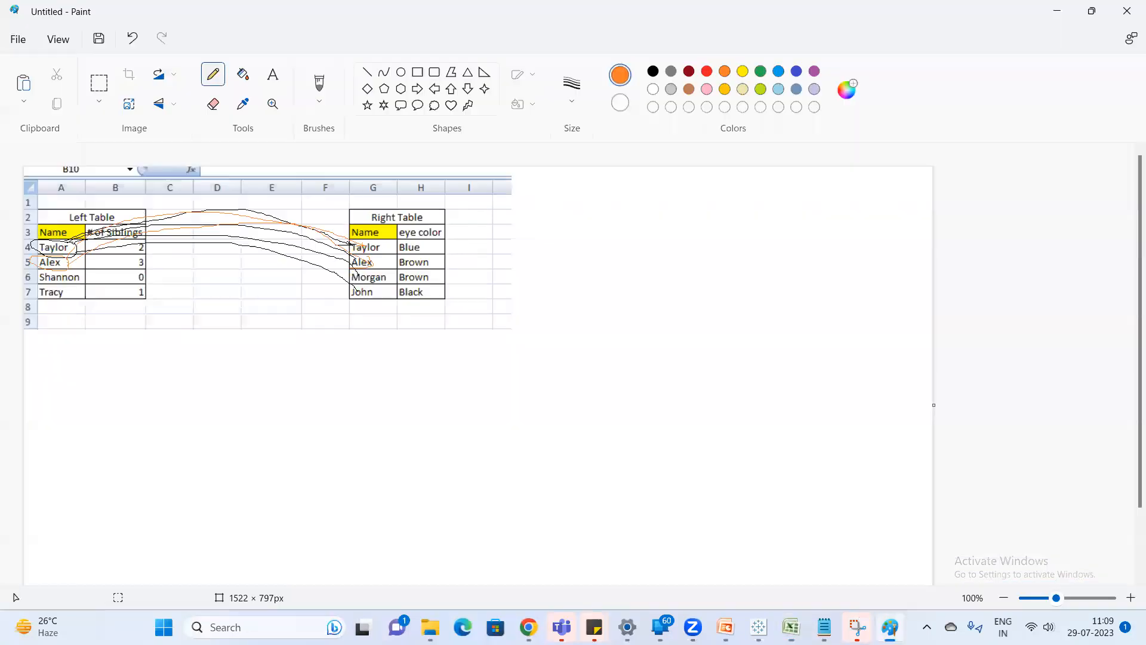
{"action": "mouse_move", "coordinate": [68, 266]}
{"action": "left_mouse_down"}
{"action": "mouse_move", "coordinate": [144, 224]}
{"action": "mouse_move", "coordinate": [242, 195]}
{"action": "mouse_move", "coordinate": [308, 201]}
{"action": "mouse_move", "coordinate": [372, 275]}
{"action": "left_mouse_up"}
{"action": "mouse_move", "coordinate": [65, 261]}
{"action": "left_mouse_down"}
{"action": "mouse_move", "coordinate": [283, 223]}
{"action": "mouse_move", "coordinate": [407, 285]}
{"action": "left_mouse_up"}
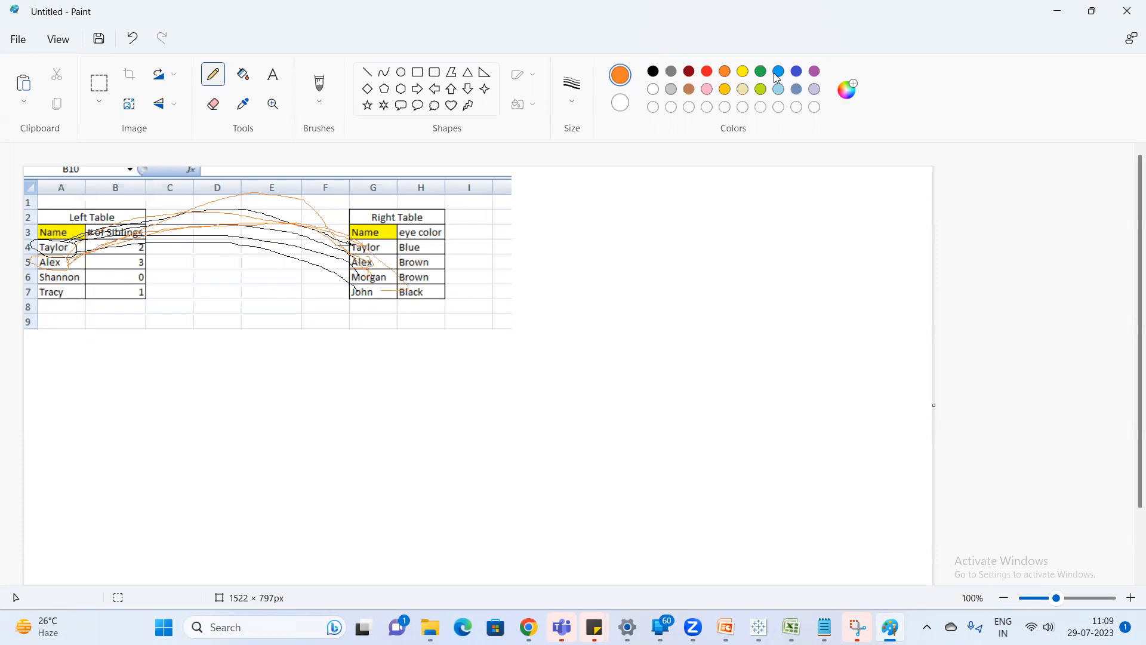
With the Pencil in dark red, draw lines from the third and fourth Left Table names to the Right Table names.
{"action": "left_click", "coordinate": [690, 72]}
{"action": "mouse_move", "coordinate": [80, 274]}
{"action": "left_mouse_down"}
{"action": "mouse_move", "coordinate": [304, 216]}
{"action": "mouse_move", "coordinate": [383, 239]}
{"action": "left_mouse_up"}
{"action": "left_click_drag", "start_coordinate": [77, 277], "coordinate": [371, 248]}
{"action": "left_click_drag", "start_coordinate": [72, 291], "coordinate": [179, 266]}
{"action": "left_click_drag", "start_coordinate": [179, 265], "coordinate": [375, 270]}
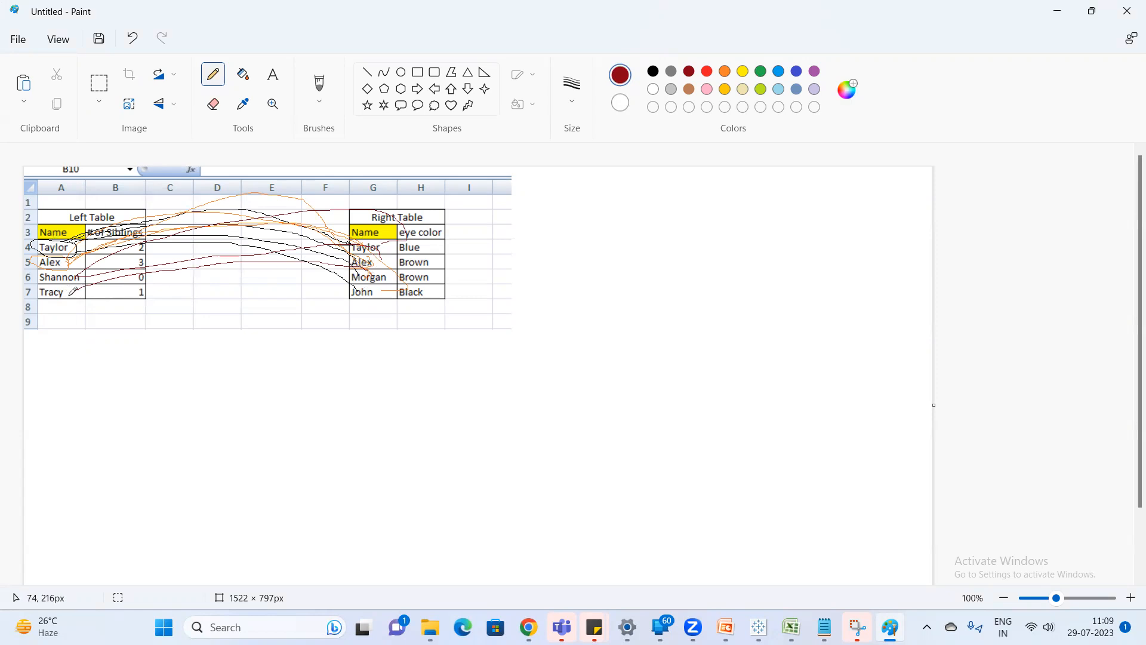
{"action": "mouse_move", "coordinate": [54, 291]}
{"action": "left_mouse_down"}
{"action": "mouse_move", "coordinate": [52, 301]}
{"action": "mouse_move", "coordinate": [221, 224]}
{"action": "mouse_move", "coordinate": [362, 290]}
{"action": "left_mouse_up"}
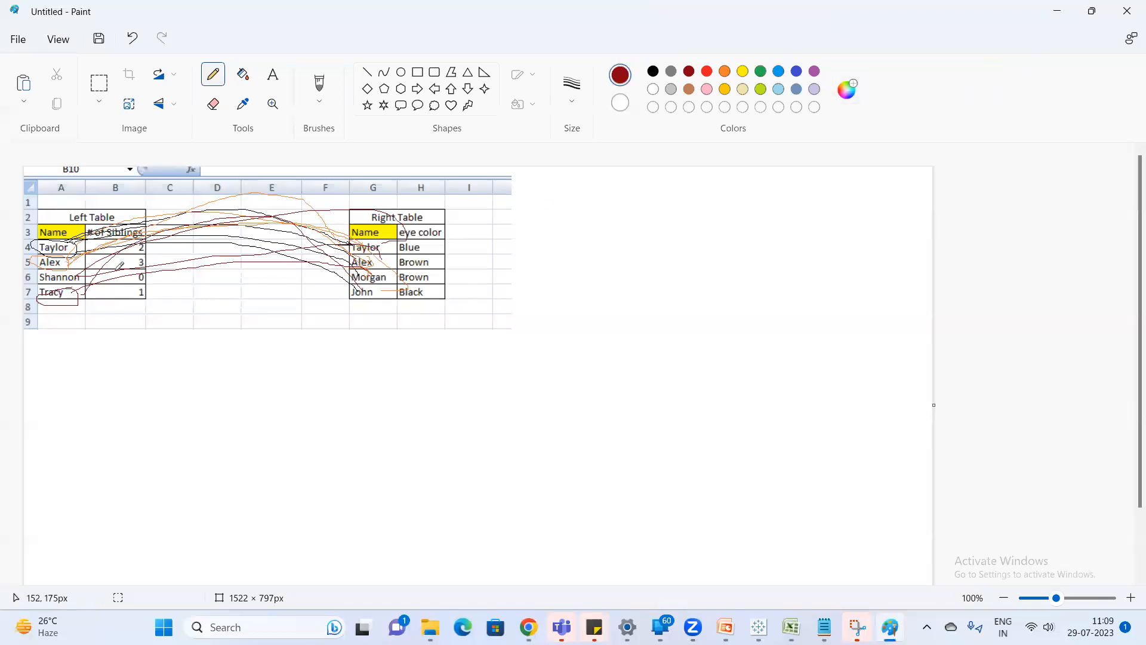
Undo the dark red Pencil strokes on the tables screenshot.
{"action": "key", "text": "ctrl+z"}
{"action": "key", "text": "ctrl+z"}
{"action": "key", "text": "ctrl+z"}
{"action": "key", "text": "ctrl+z"}
{"action": "key", "text": "ctrl+z"}
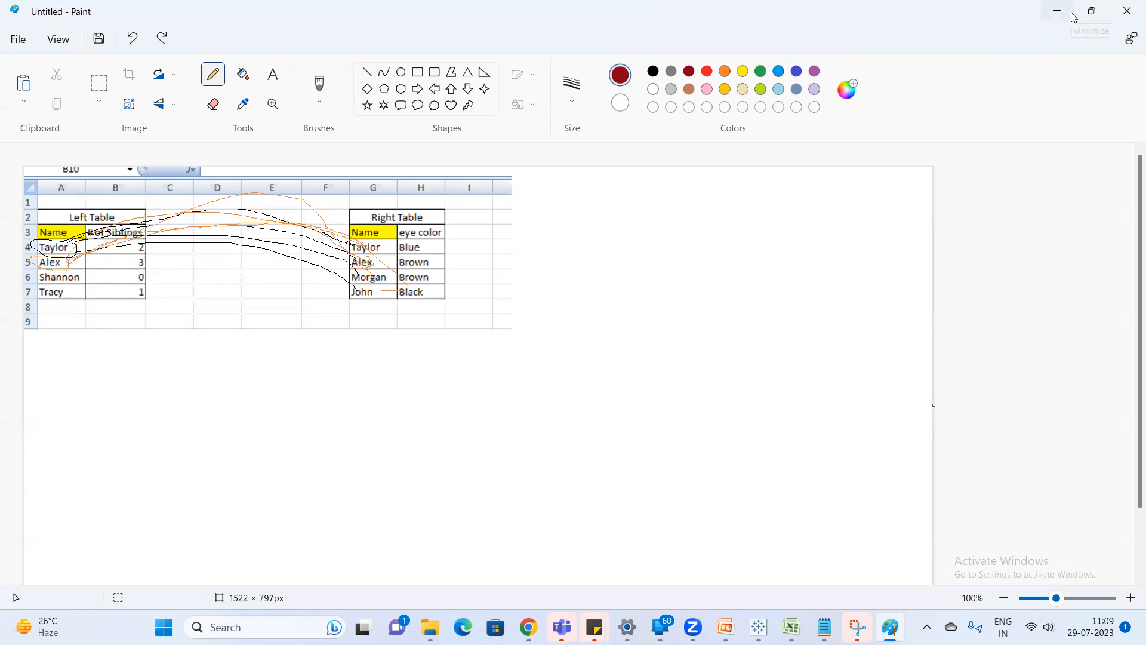
Return to Excel, clear the copy selection and enter Null in F15 of the Left Join table.
{"action": "left_click", "coordinate": [1056, 15]}
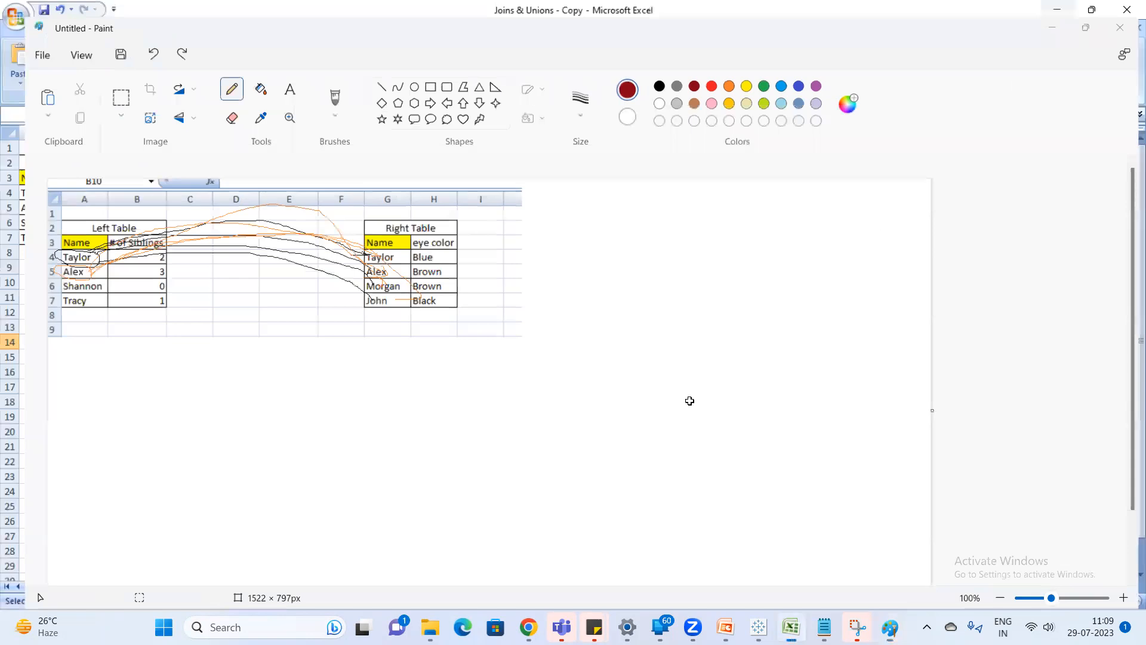
{"action": "left_click", "coordinate": [450, 398]}
{"action": "key", "text": "Escape"}
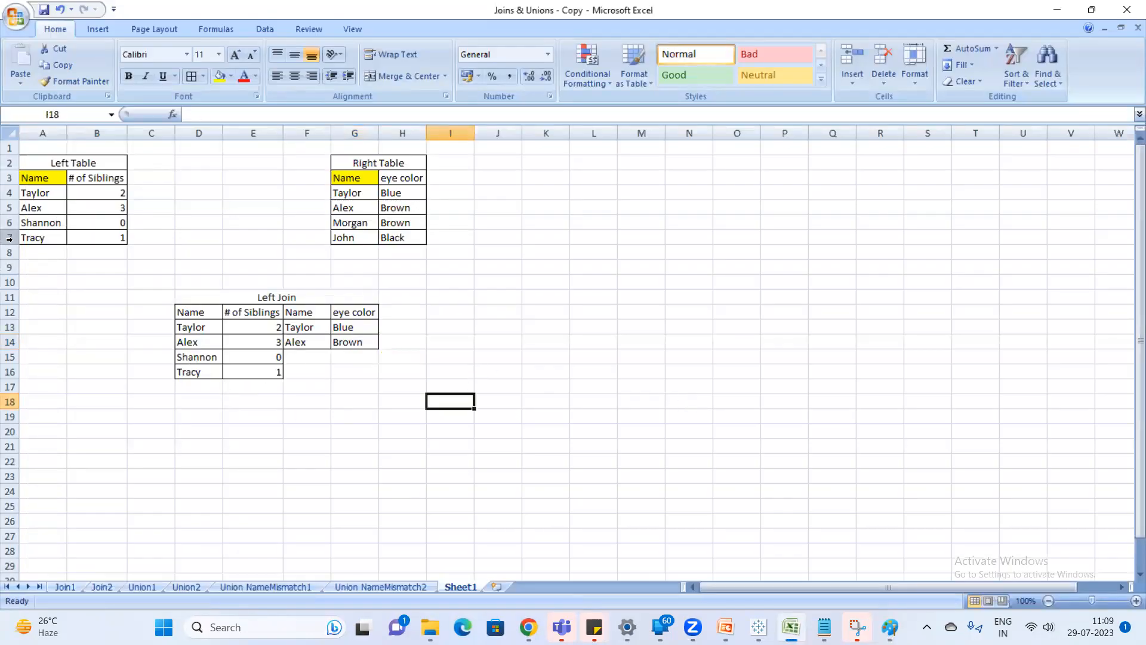
{"action": "left_click", "coordinate": [306, 353]}
{"action": "type", "text": "Nul"}
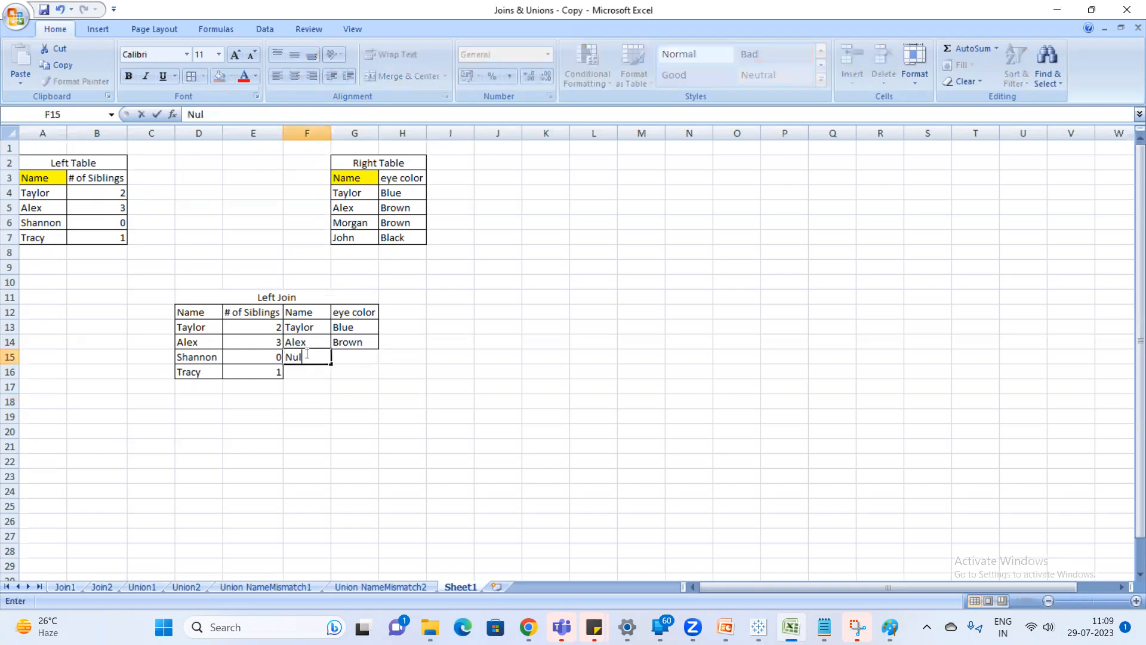
{"action": "type", "text": "l"}
{"action": "key", "text": "Return"}
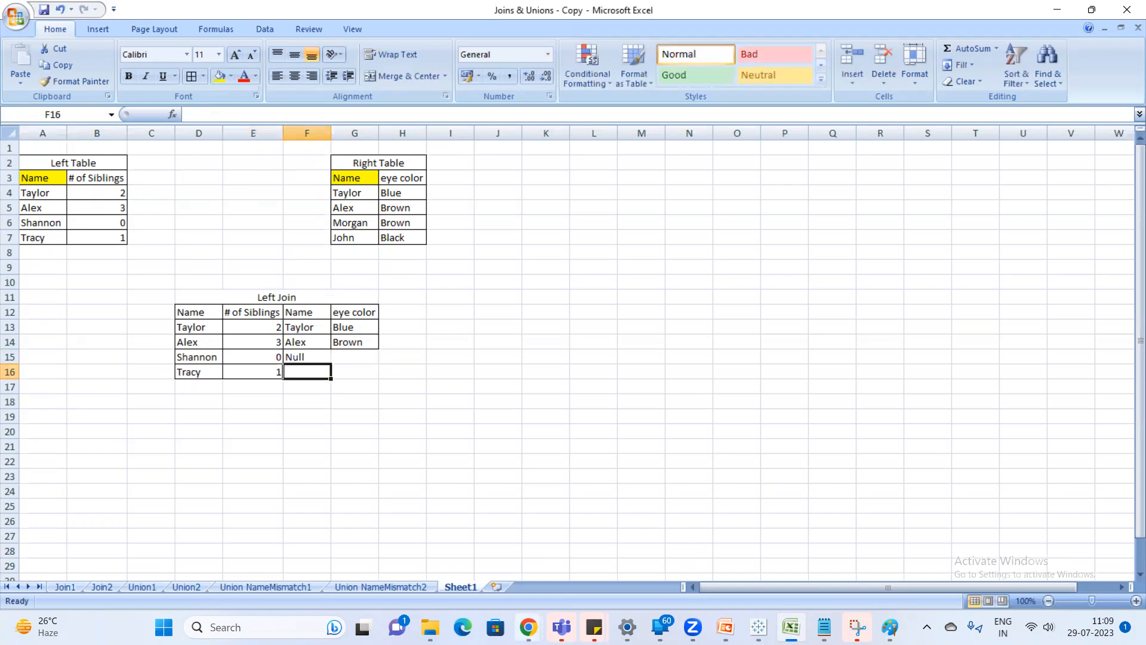
Switch to the Google Meet call in Chrome, admit the waiting participant and return to Excel.
{"action": "mouse_move", "coordinate": [528, 627]}
{"action": "left_click", "coordinate": [471, 567]}
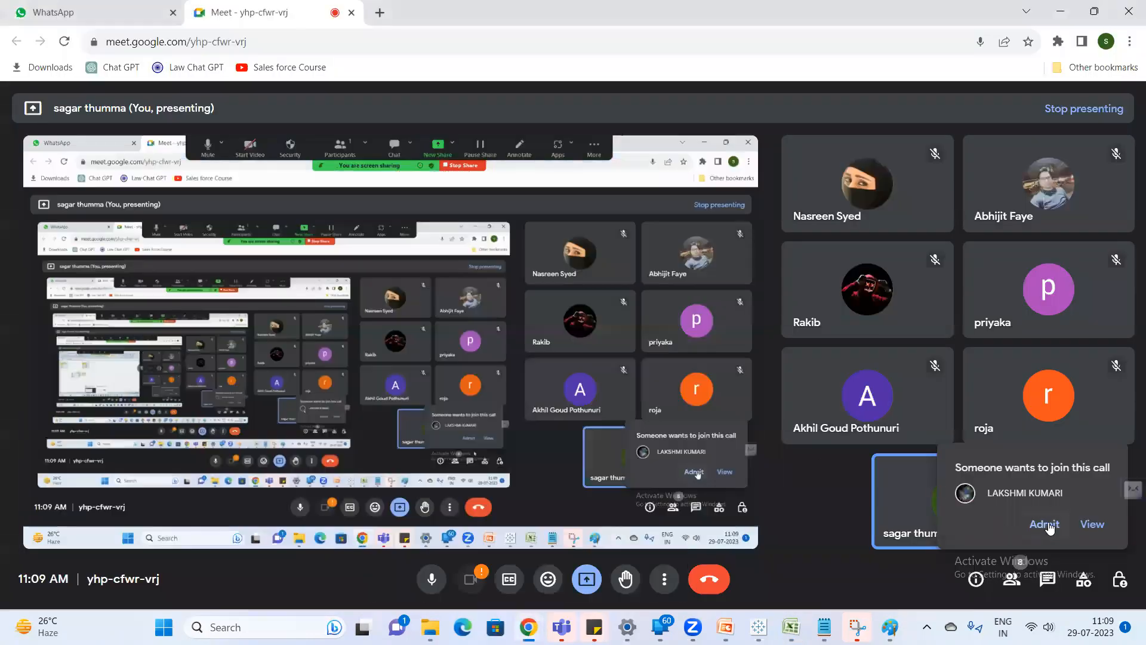
{"action": "left_click", "coordinate": [1048, 527]}
{"action": "key", "text": "alt+Tab"}
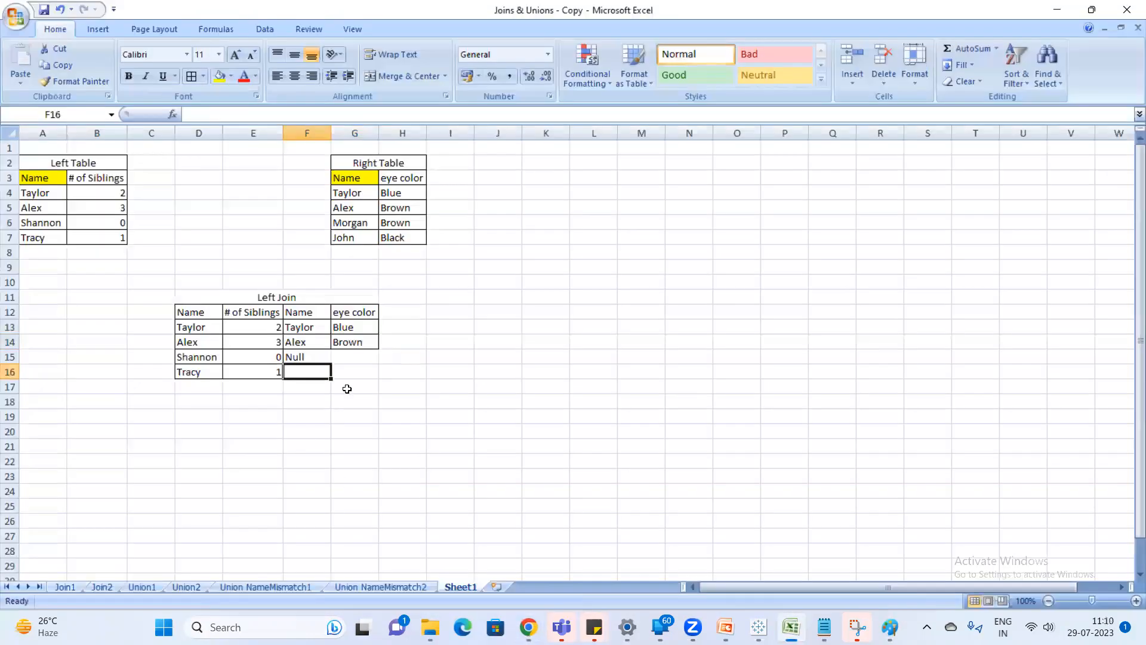
Enter Null in G15, F16 and G16 for the unmatched records of the Left Join table.
{"action": "left_click", "coordinate": [354, 358]}
{"action": "type", "text": "Null"}
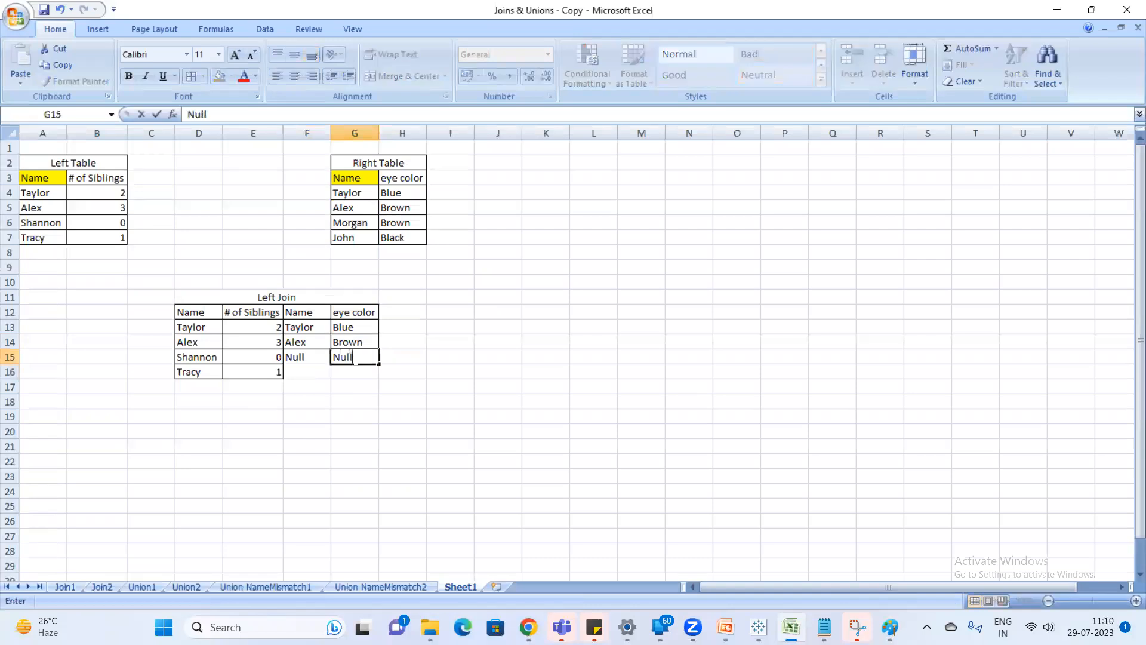
{"action": "key", "text": "Return"}
{"action": "key", "text": "Left"}
{"action": "type", "text": "Null"}
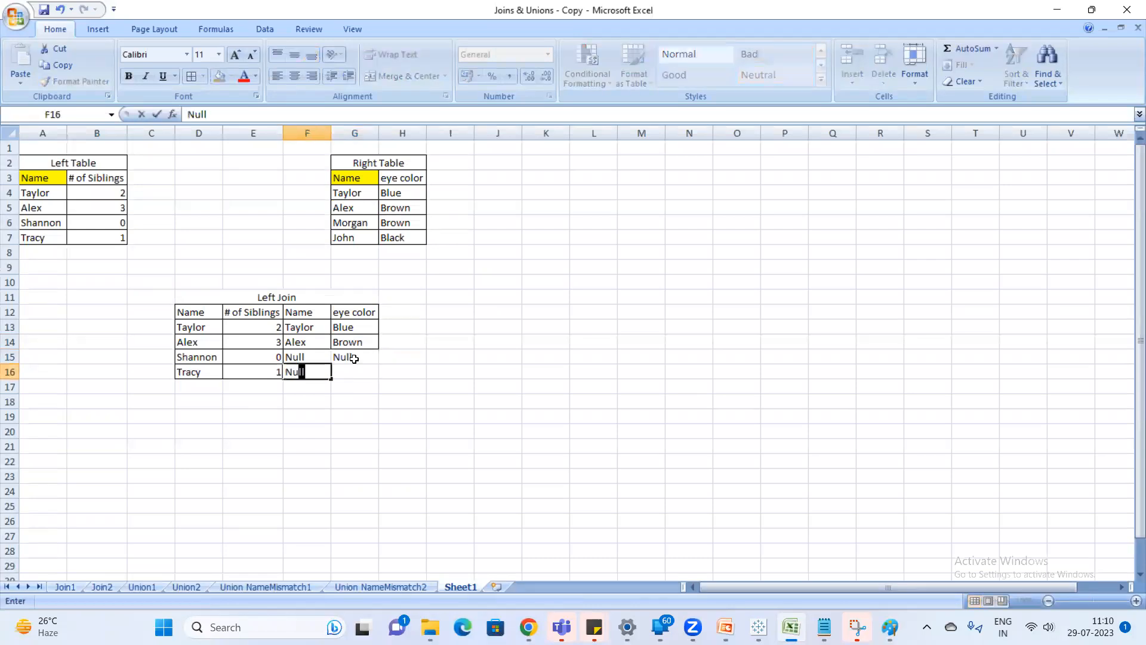
{"action": "key", "text": "Return"}
{"action": "key", "text": "Up"}
{"action": "key", "text": "Right"}
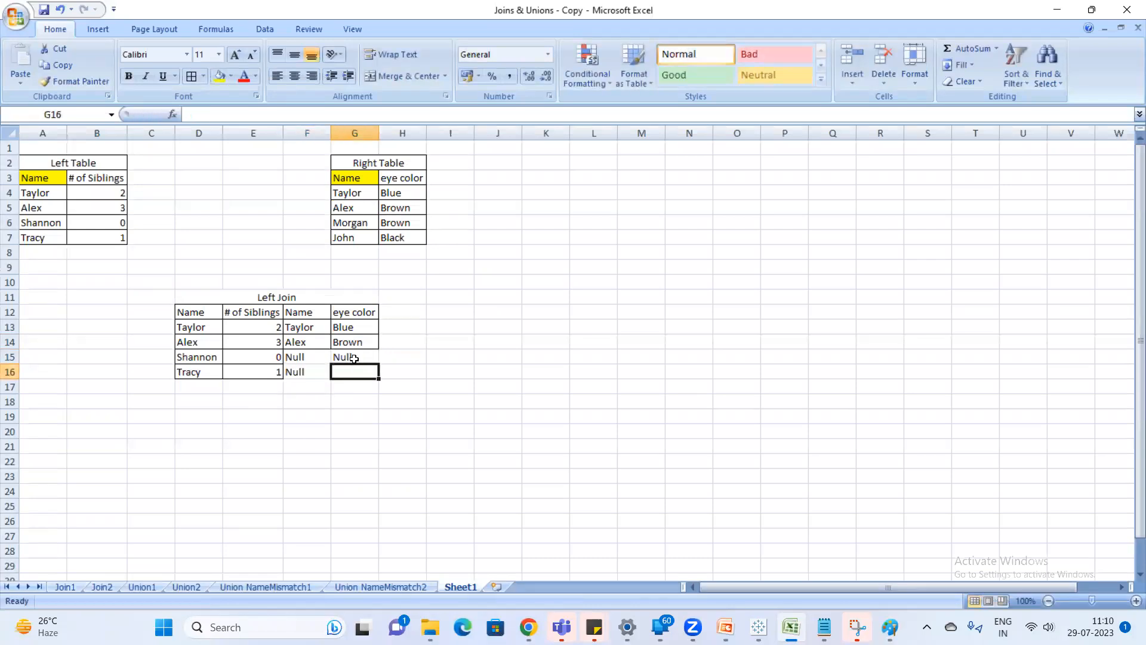
{"action": "type", "text": "Null"}
{"action": "key", "text": "Return"}
Apply borders to the whole Left Join table, including its title row (D11:G16).
{"action": "left_click_drag", "start_coordinate": [192, 308], "coordinate": [349, 372]}
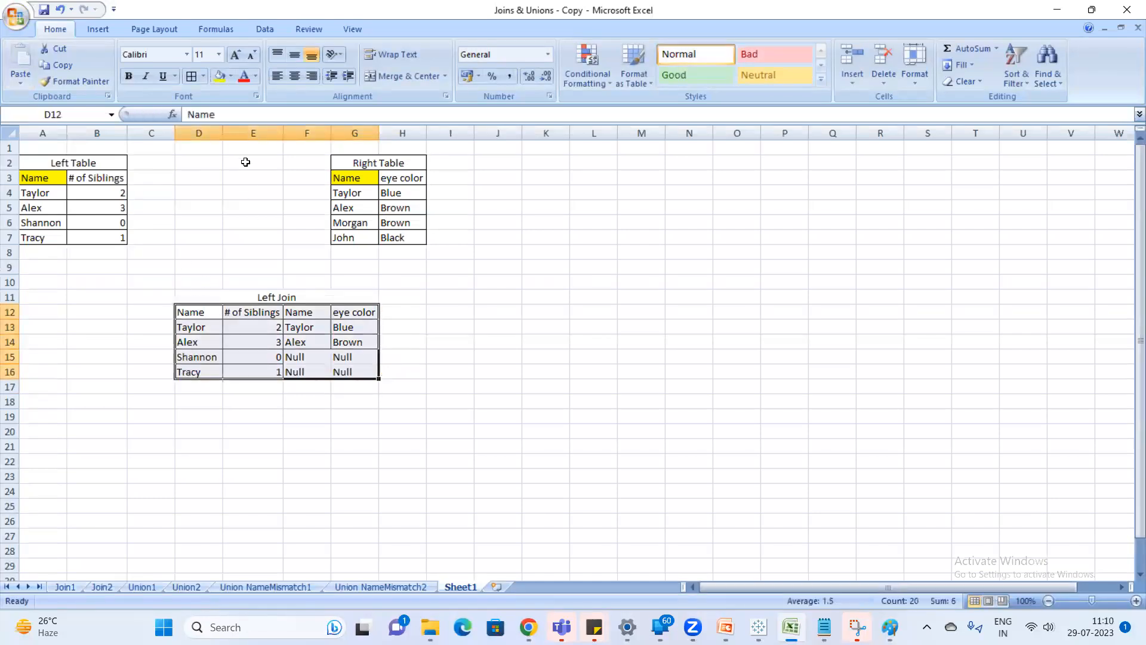
{"action": "left_click_drag", "start_coordinate": [196, 292], "coordinate": [329, 377]}
{"action": "left_click", "coordinate": [192, 77]}
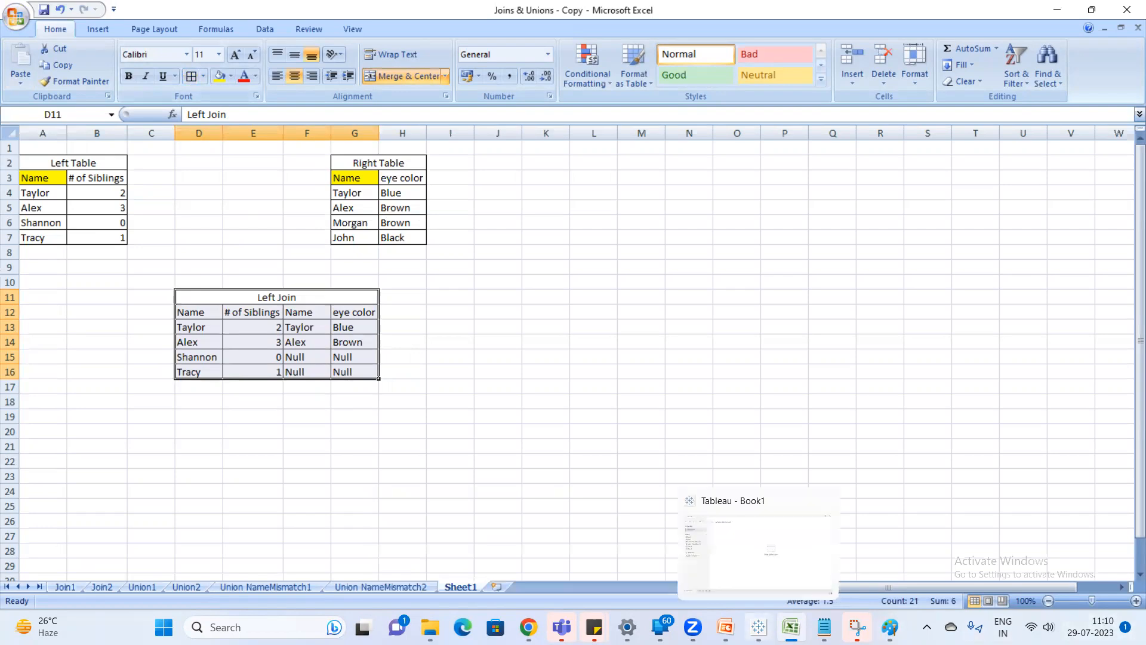
Switch to Tableau and add the Join1 sheet to the data source canvas.
{"action": "left_click", "coordinate": [758, 627]}
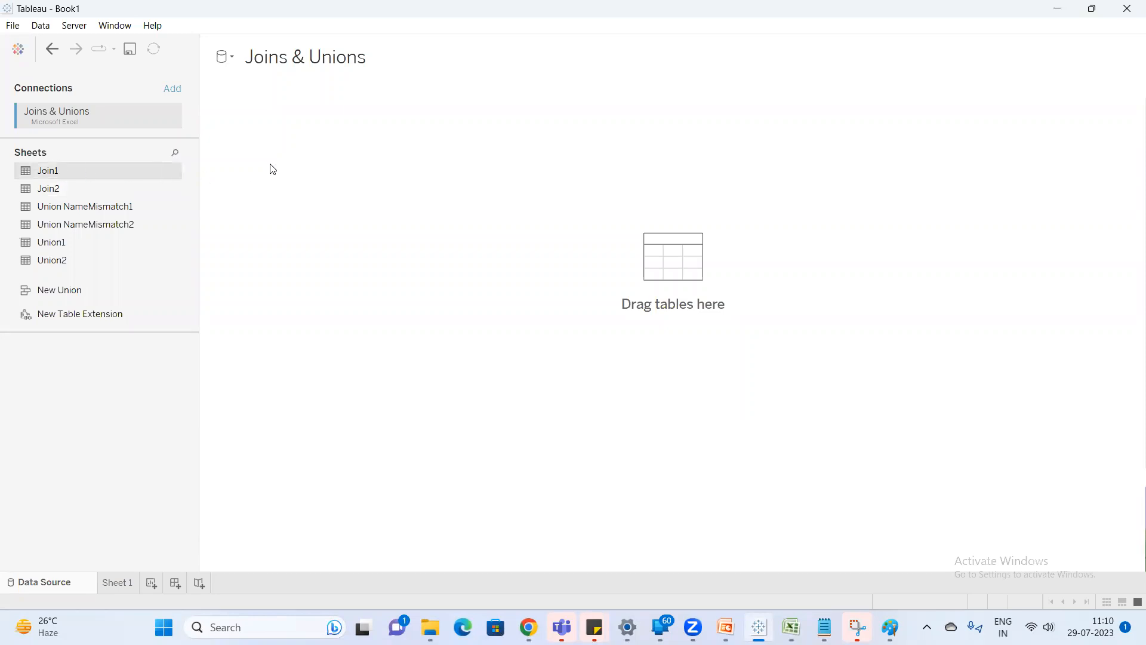
{"action": "left_click_drag", "start_coordinate": [47, 170], "coordinate": [282, 146]}
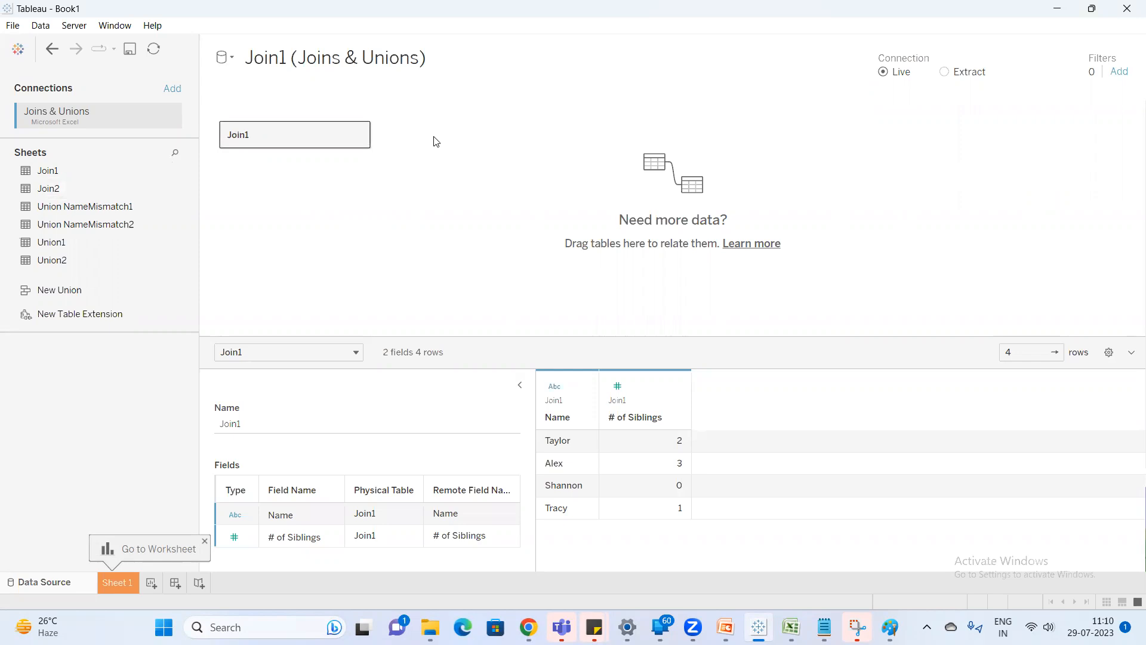
{"action": "key", "text": "super"}
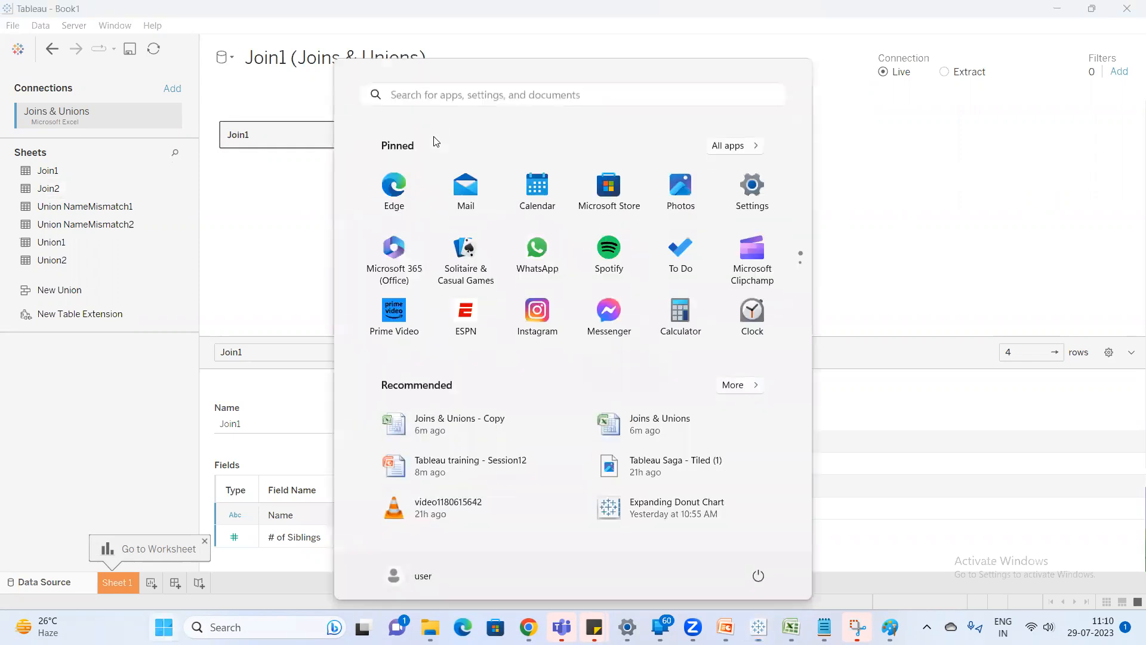
{"action": "type", "text": "sni"}
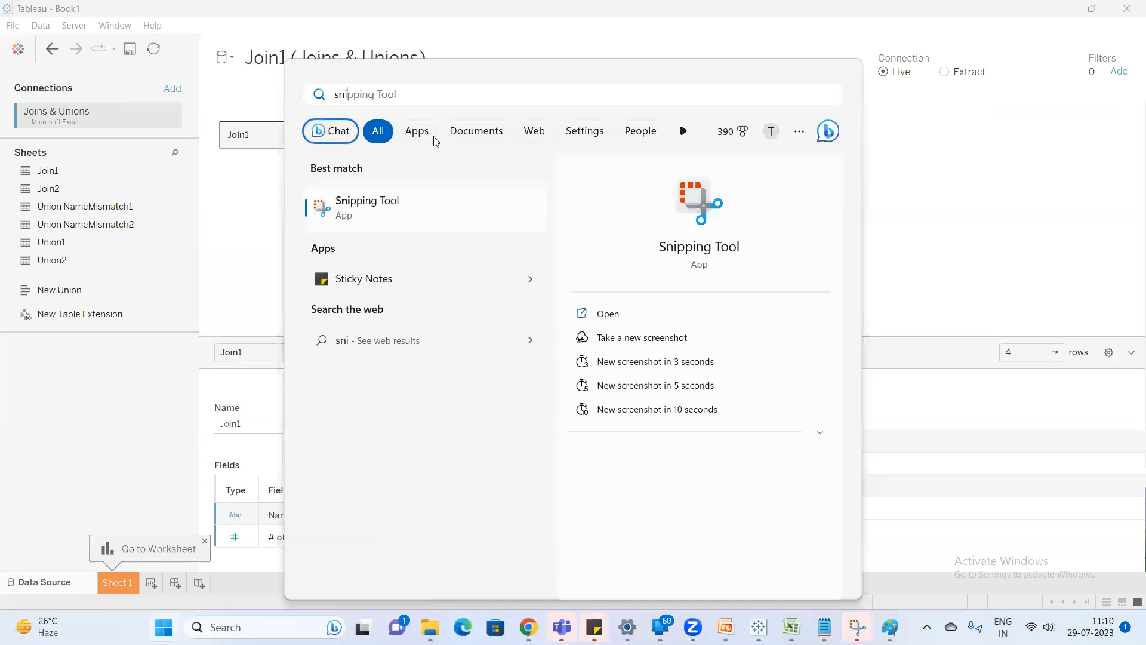
{"action": "left_click", "coordinate": [236, 230]}
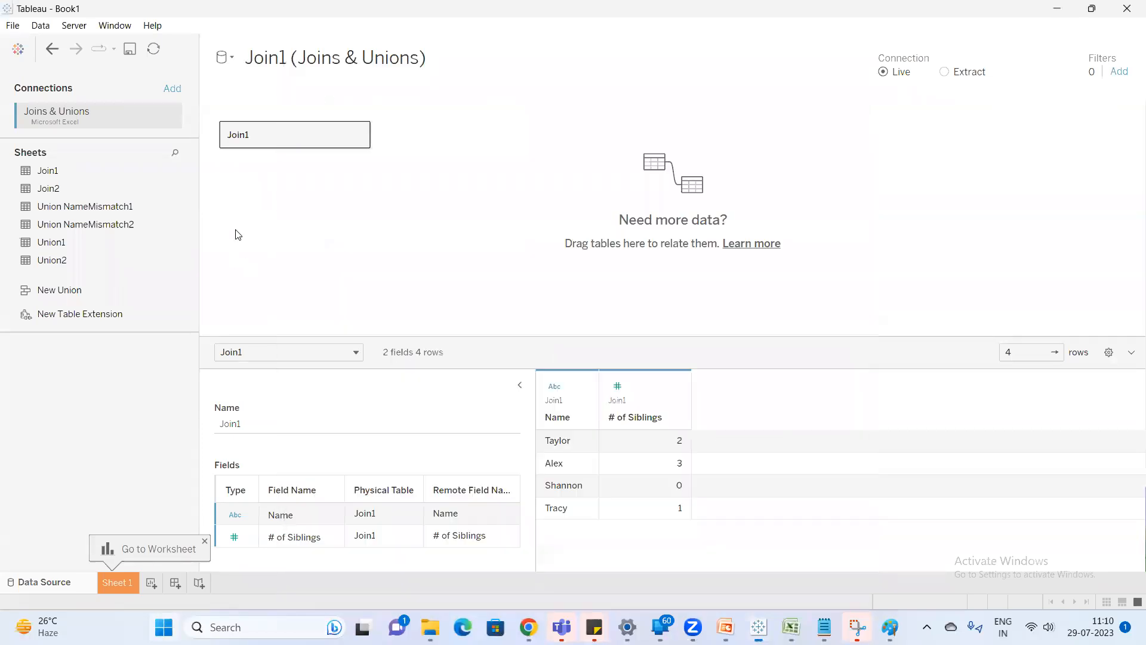
{"action": "left_click_drag", "start_coordinate": [57, 191], "coordinate": [117, 253]}
Switch to Notepad and add the line "Physical Layer" above the left join definition.
{"action": "left_click", "coordinate": [825, 627]}
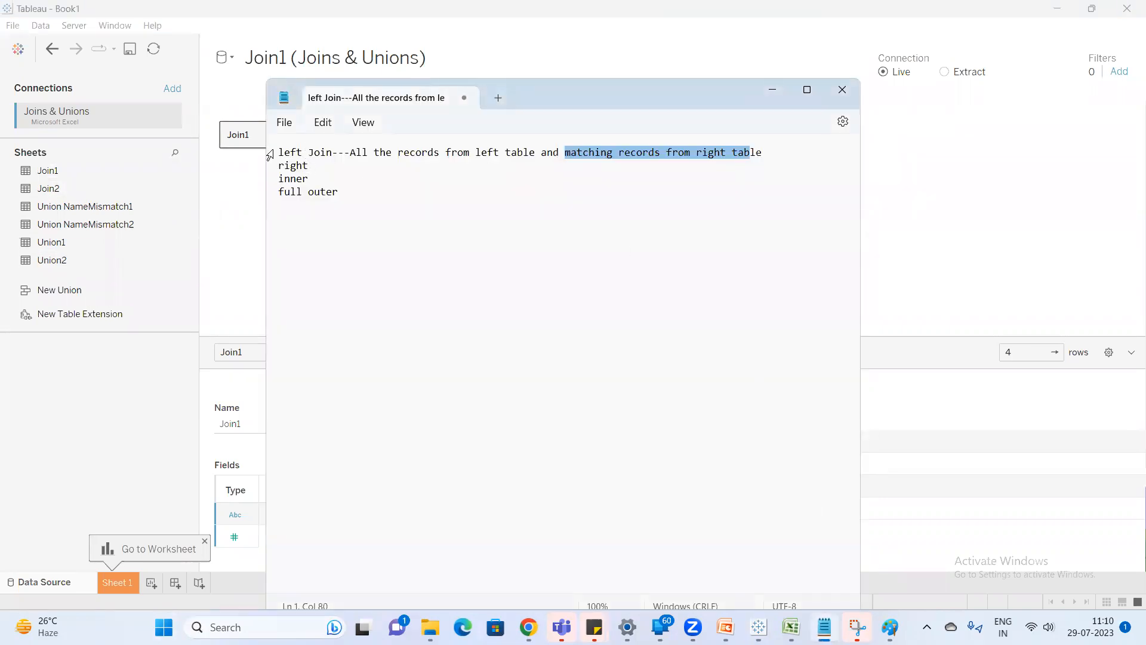
{"action": "left_click", "coordinate": [281, 150]}
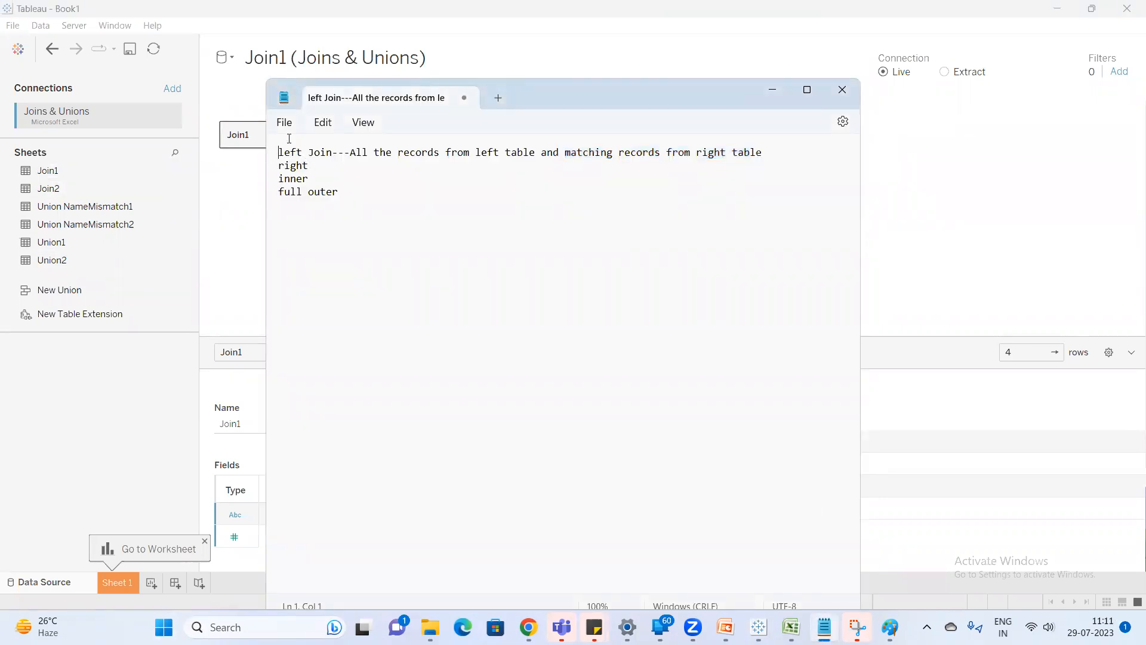
{"action": "key", "text": "Return"}
{"action": "key", "text": "Up"}
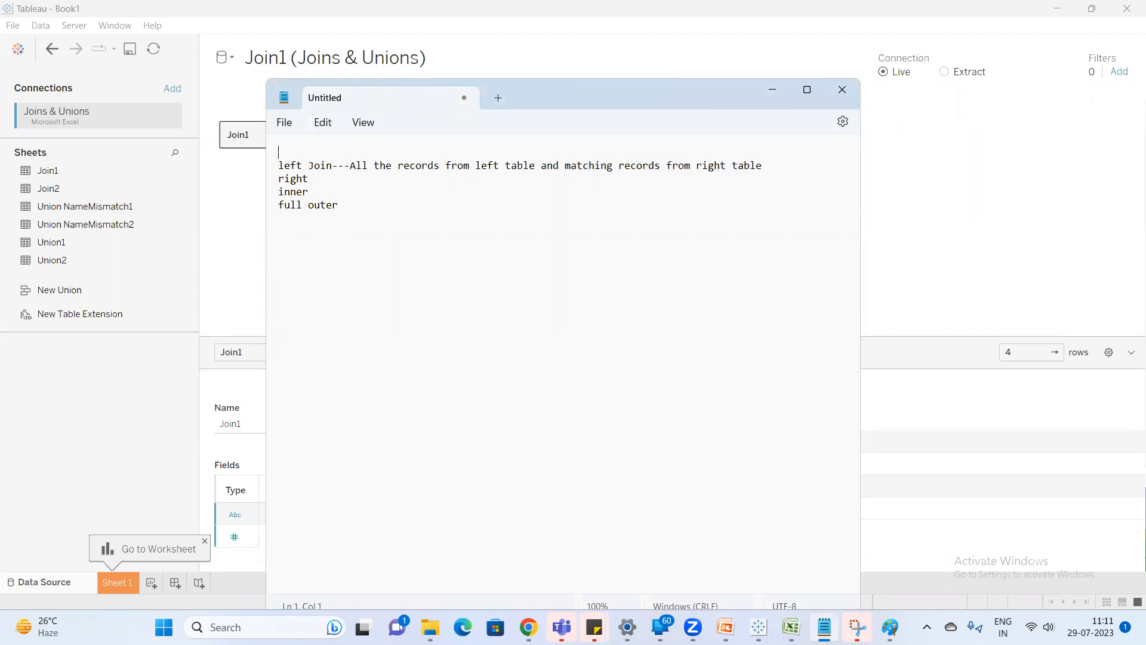
{"action": "type", "text": "P"}
{"action": "type", "text": "hyis"}
{"action": "key", "text": "BackSpace"}
{"action": "key", "text": "BackSpace"}
{"action": "type", "text": "sical Layer"}
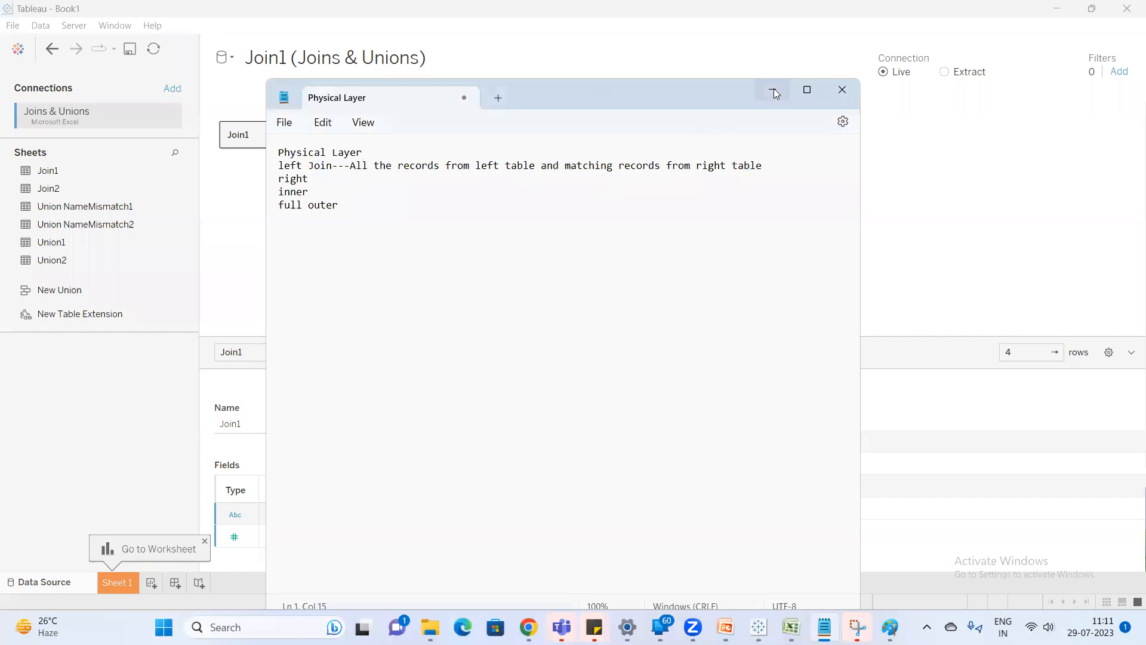
Switch from Notepad to Tableau and open the physical layer of the Join1 table.
{"action": "left_click", "coordinate": [774, 95]}
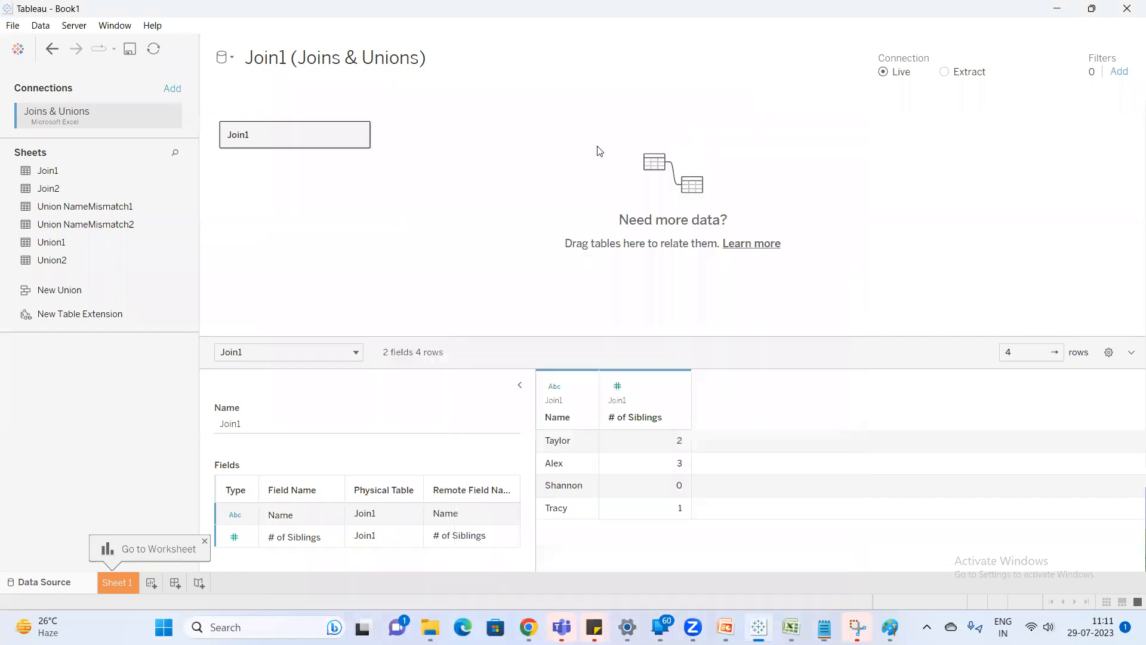
{"action": "double_click", "coordinate": [274, 139]}
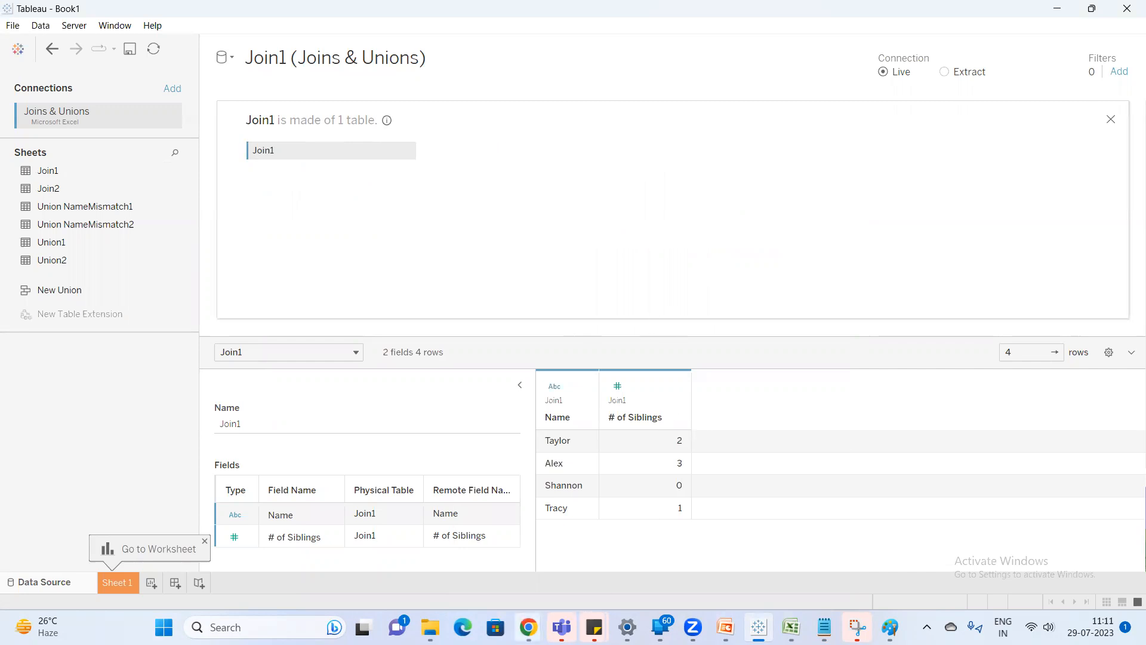
Switch to Google Meet, admit the participant waiting to join the call, and return to Tableau.
{"action": "left_click", "coordinate": [445, 535]}
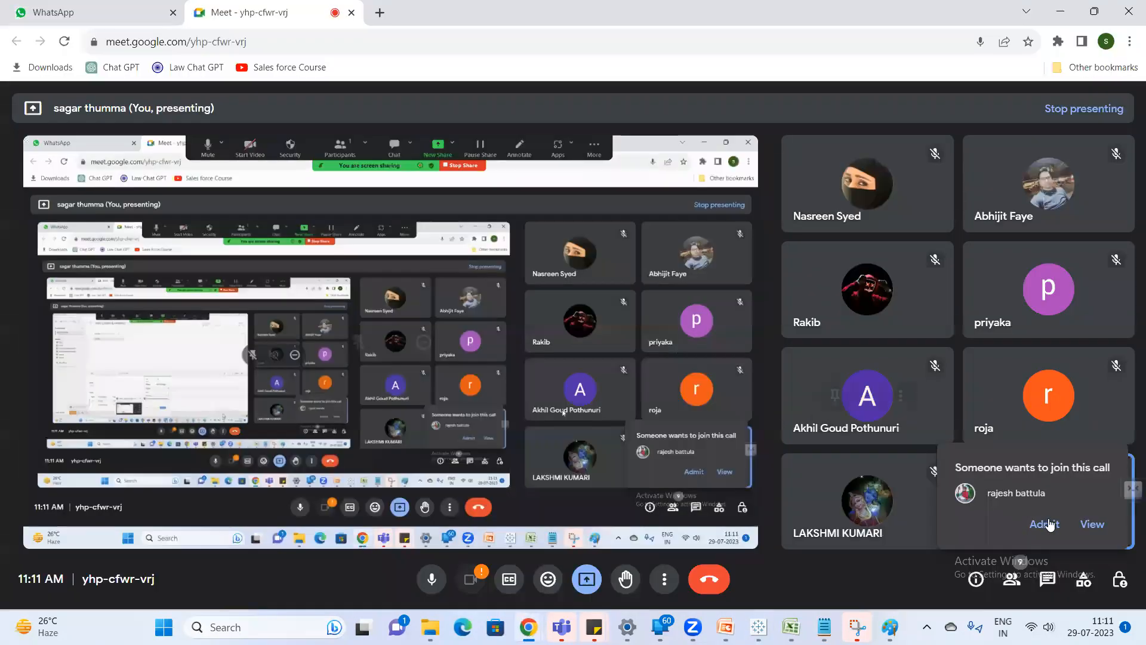
{"action": "left_click", "coordinate": [1044, 523]}
{"action": "key", "text": "alt+Tab"}
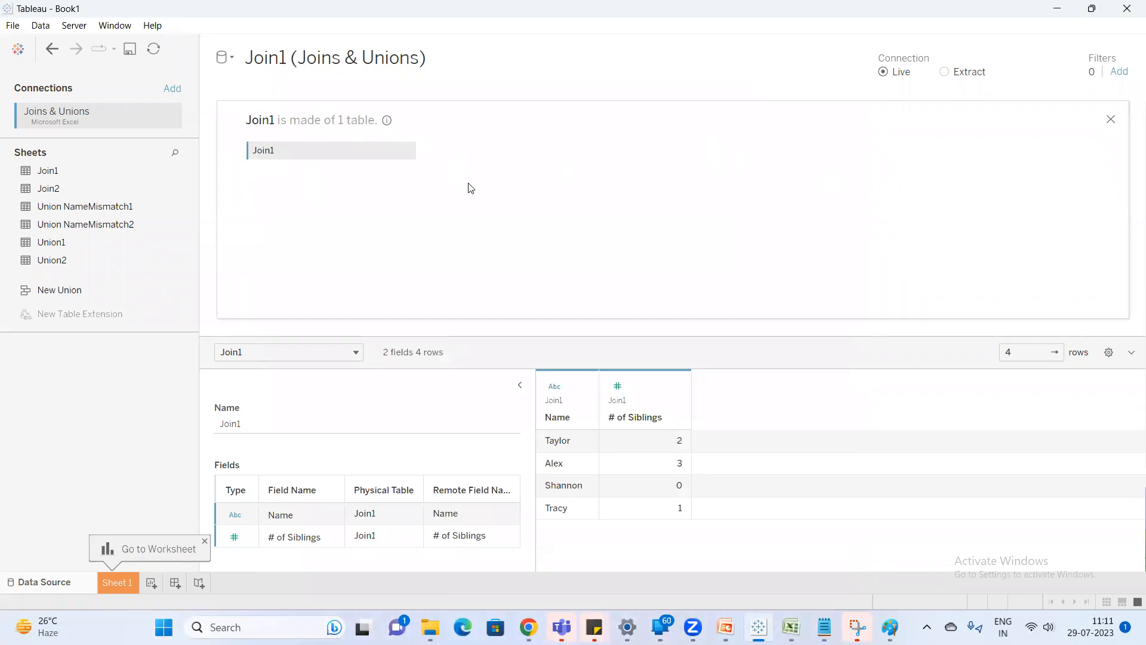
Switch to Excel and examine the source tables on the Join1 and Join2 sheets against Tableau's sheet list.
{"action": "mouse_move", "coordinate": [387, 120]}
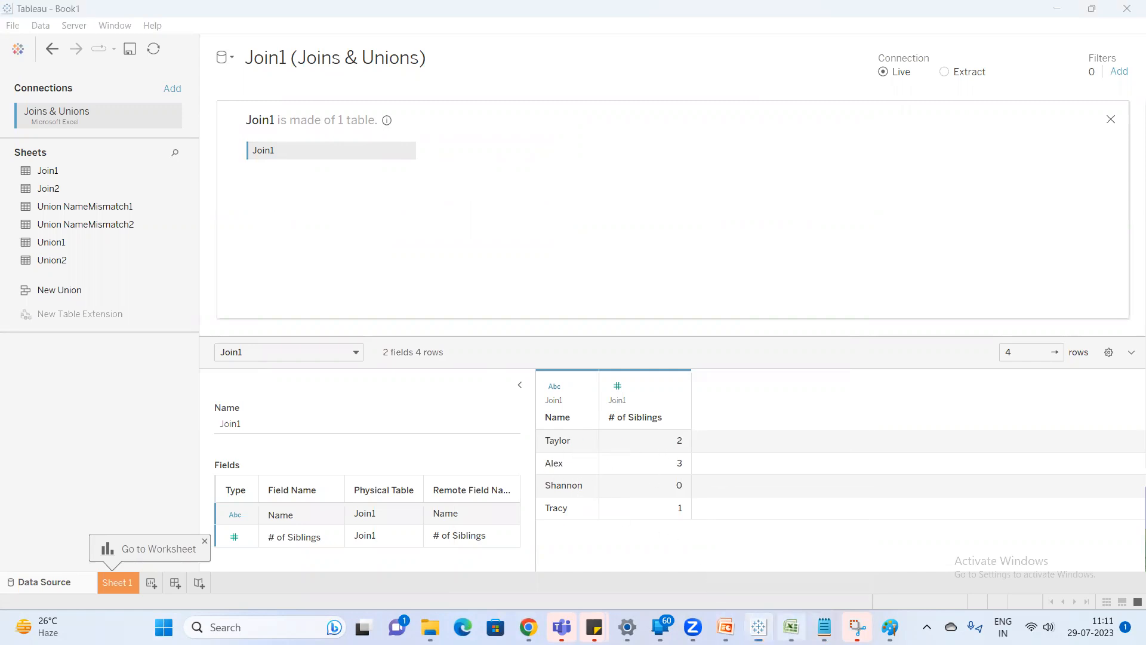
{"action": "left_click", "coordinate": [791, 627]}
{"action": "left_click", "coordinate": [65, 588]}
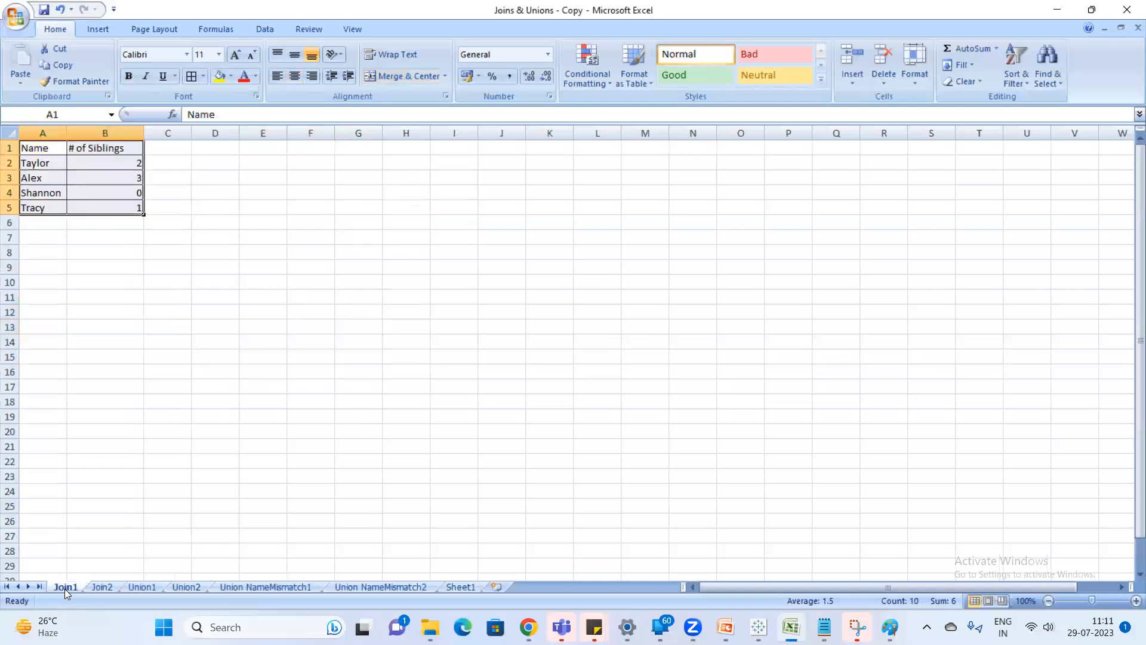
{"action": "left_click", "coordinate": [51, 205]}
{"action": "left_click", "coordinate": [55, 279]}
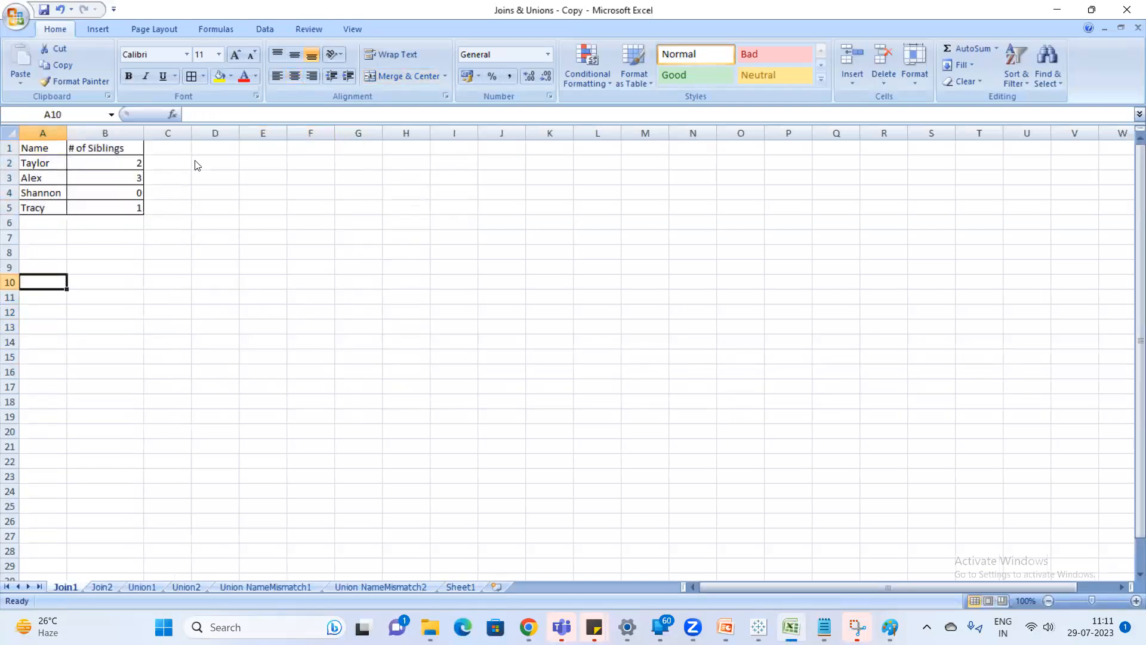
{"action": "key", "text": "alt+Tab"}
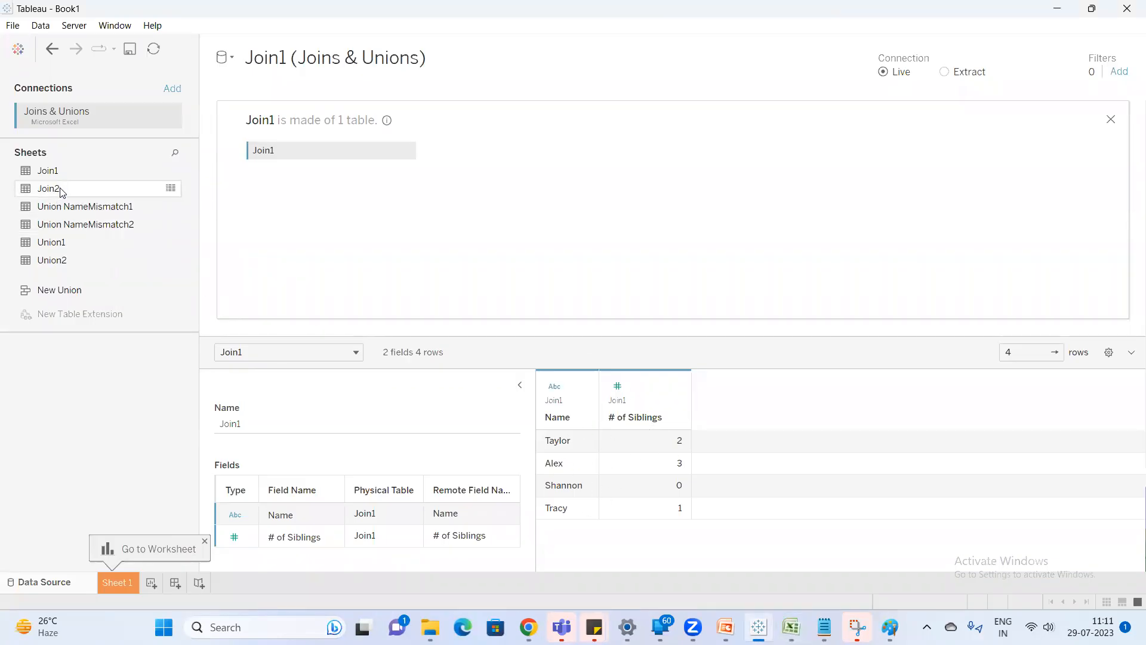
{"action": "key", "text": "alt+Tab"}
{"action": "left_click", "coordinate": [99, 587]}
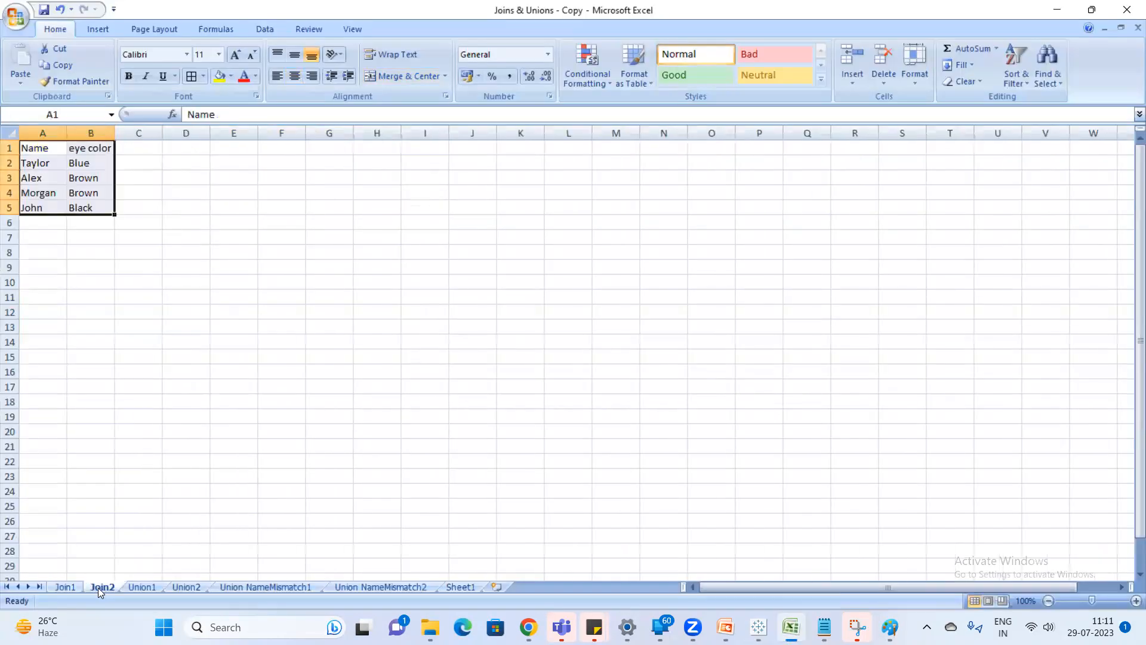
{"action": "left_click", "coordinate": [75, 266]}
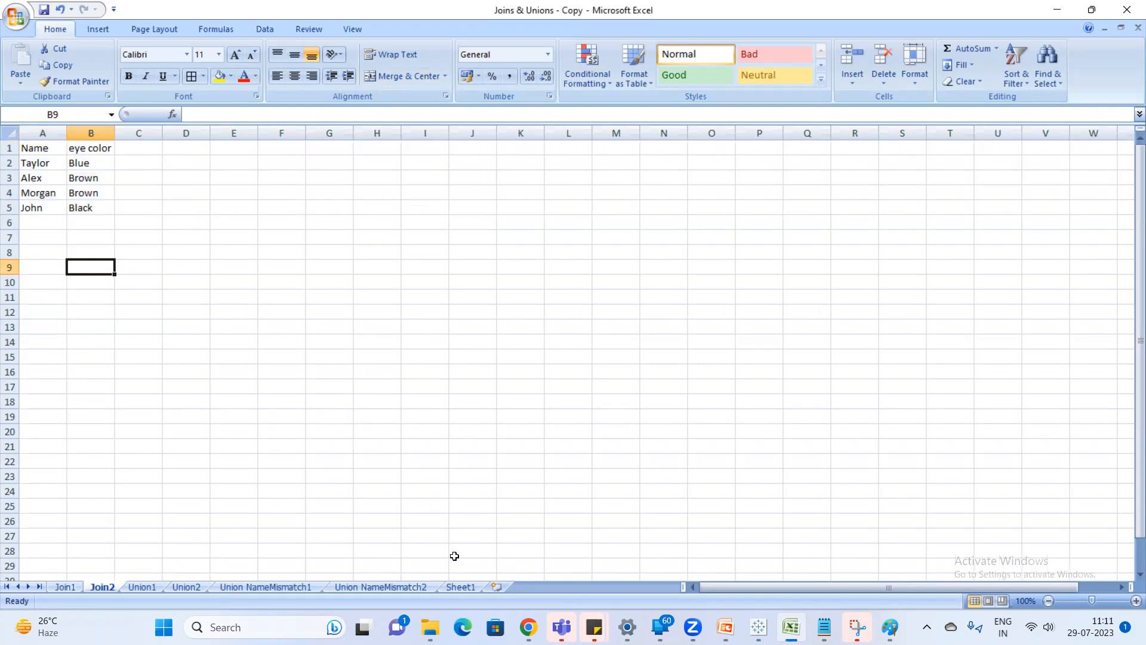
Examine the first record's sibling count and eye color in the Left Join table on Sheet1.
{"action": "left_click", "coordinate": [460, 587]}
{"action": "left_click", "coordinate": [303, 387]}
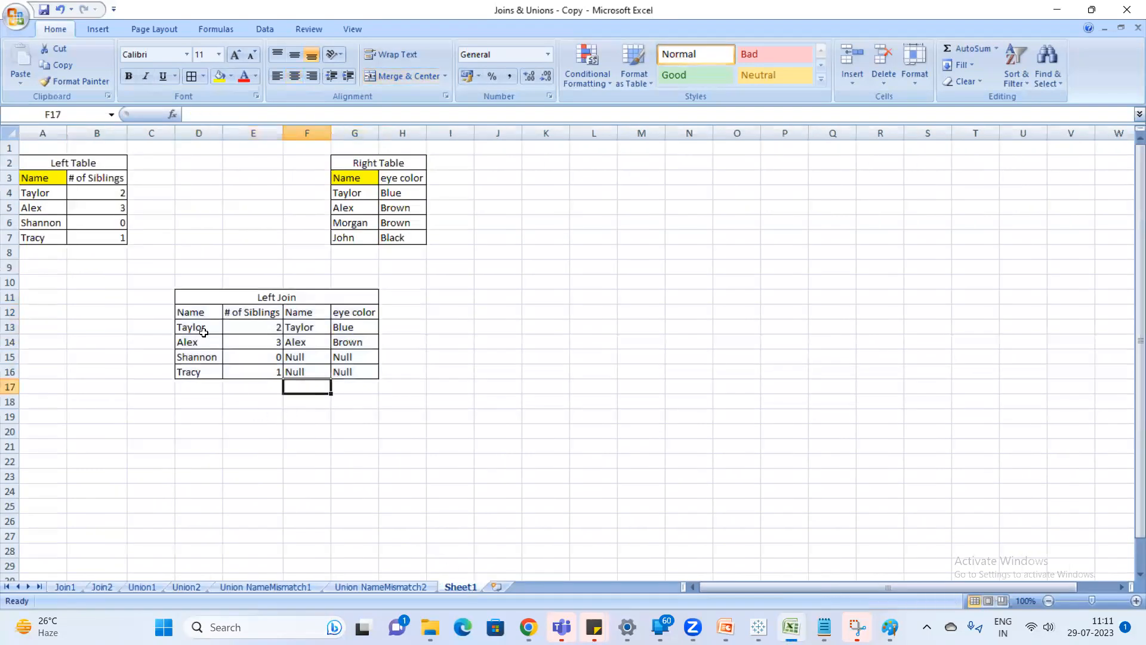
{"action": "left_click", "coordinate": [197, 328]}
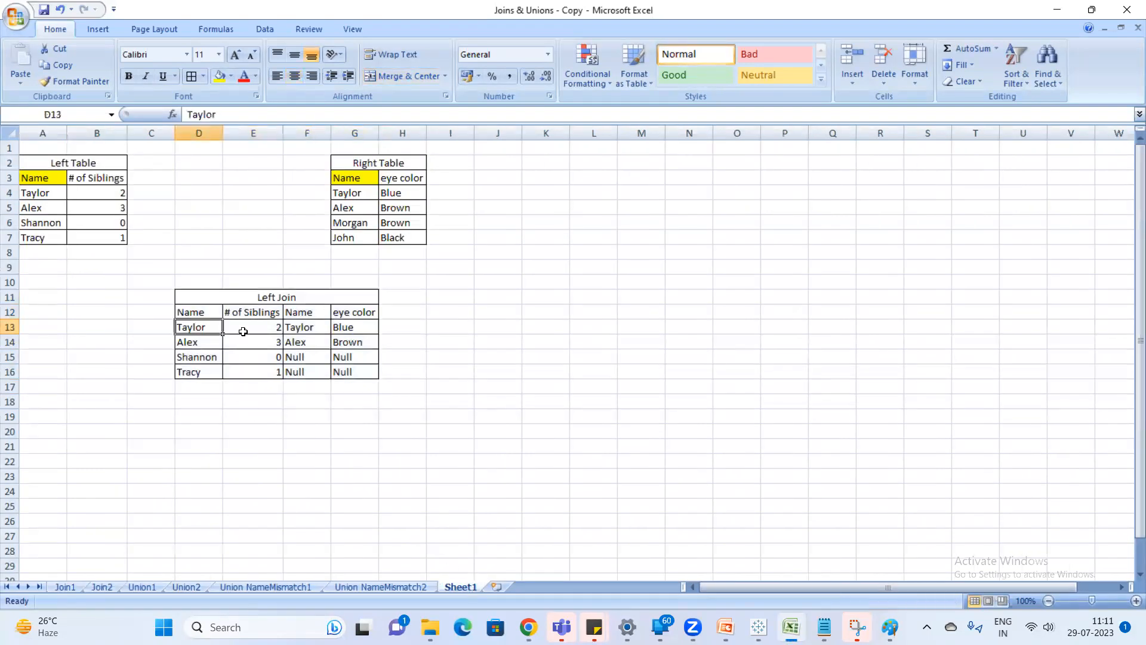
{"action": "left_click", "coordinate": [262, 331]}
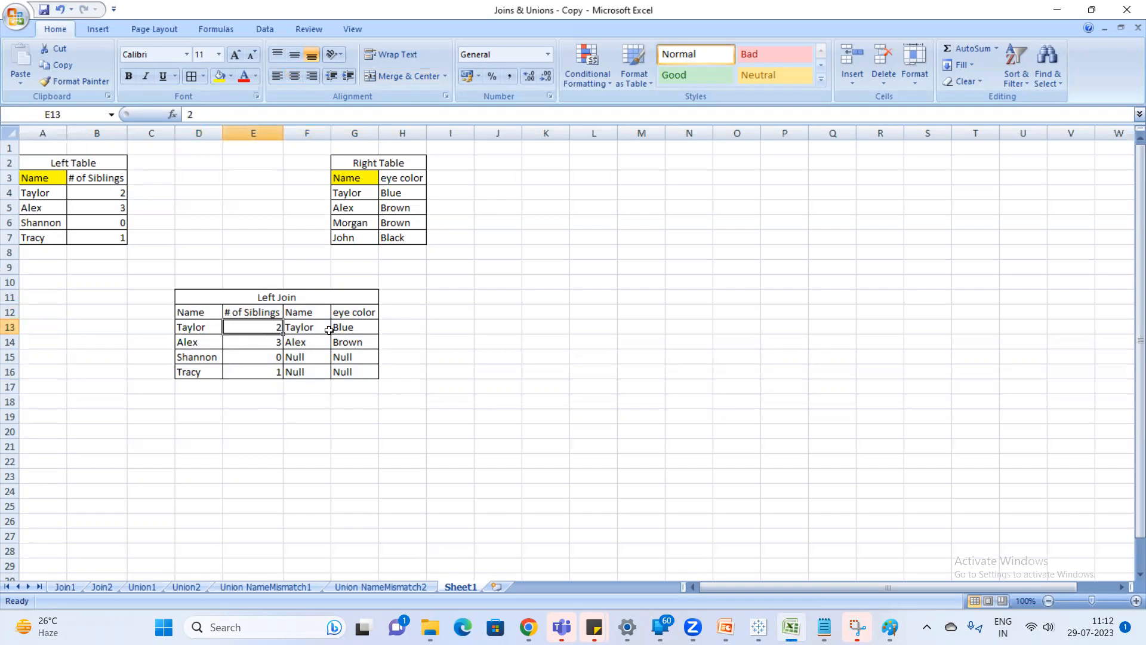
{"action": "left_click", "coordinate": [358, 327]}
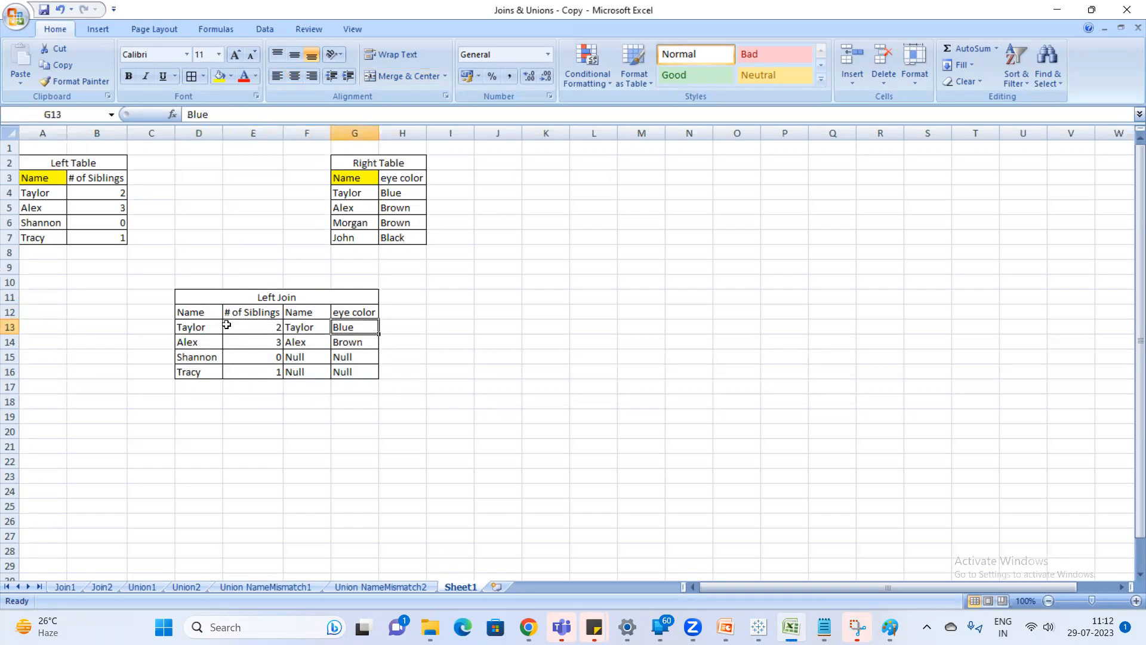
{"action": "left_click", "coordinate": [197, 327]}
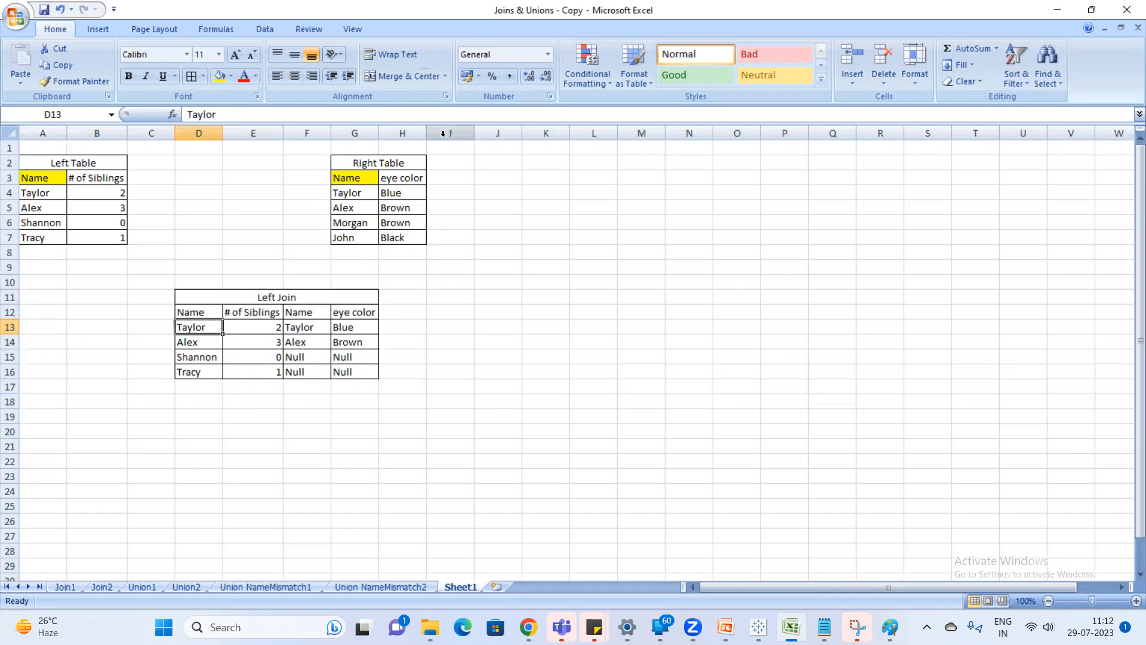
Enter "How many #of sibling & eye color of" followed by the first record's name in cell I12.
{"action": "left_click", "coordinate": [438, 306]}
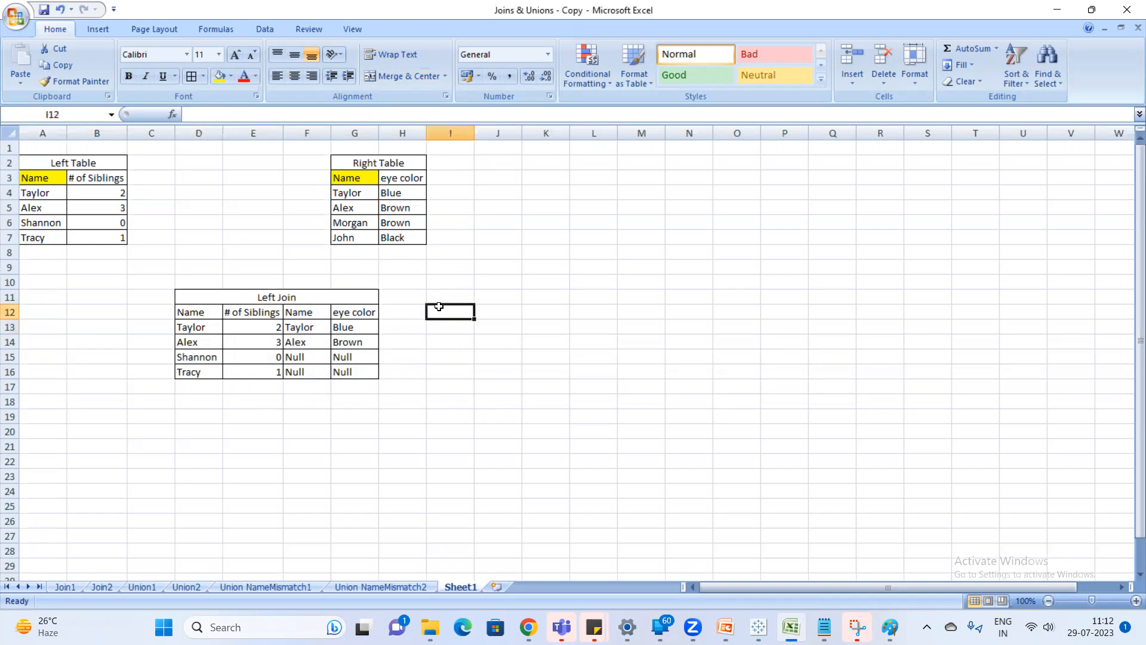
{"action": "type", "text": "How many #of sibling & eye color of Taylor"}
{"action": "key", "text": "Return"}
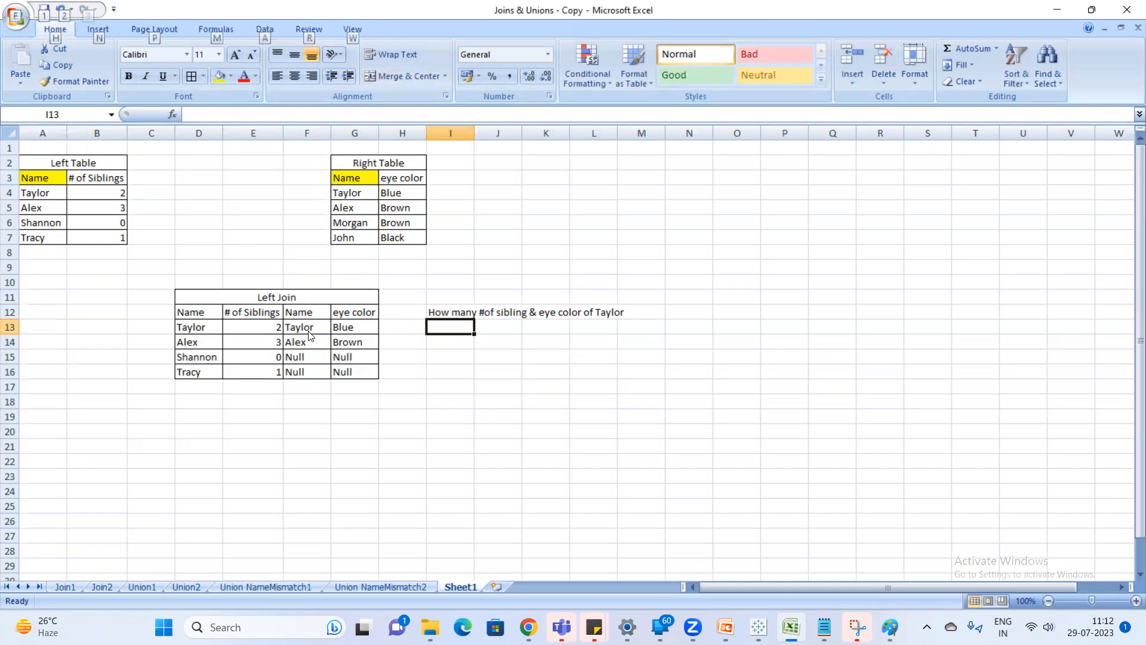
Switch to Tableau, join the Join2 sheet to Join1, and review the available join types and join clause.
{"action": "key", "text": "alt+Tab"}
{"action": "left_click_drag", "start_coordinate": [48, 190], "coordinate": [457, 152]}
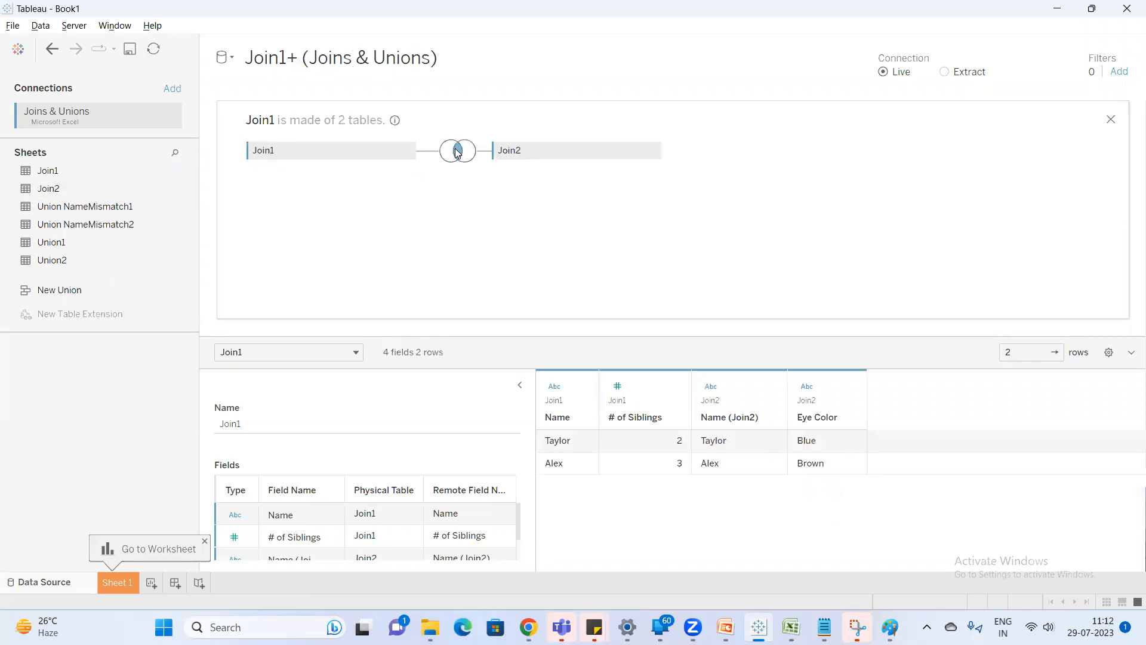
{"action": "left_click", "coordinate": [459, 151]}
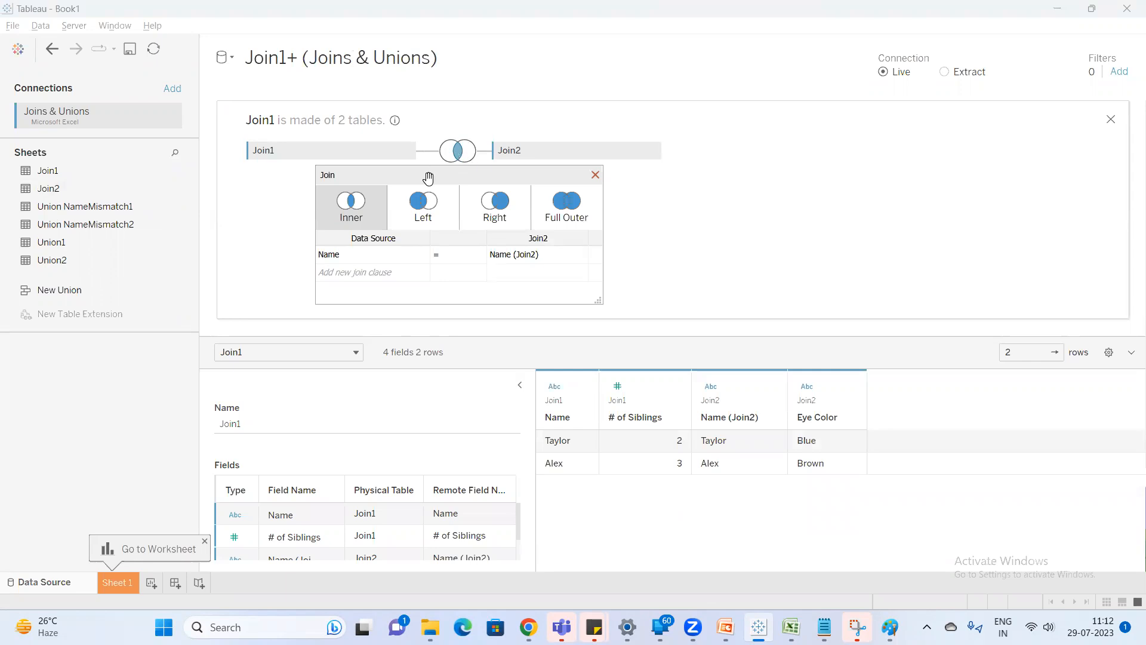
{"action": "left_click", "coordinate": [596, 174]}
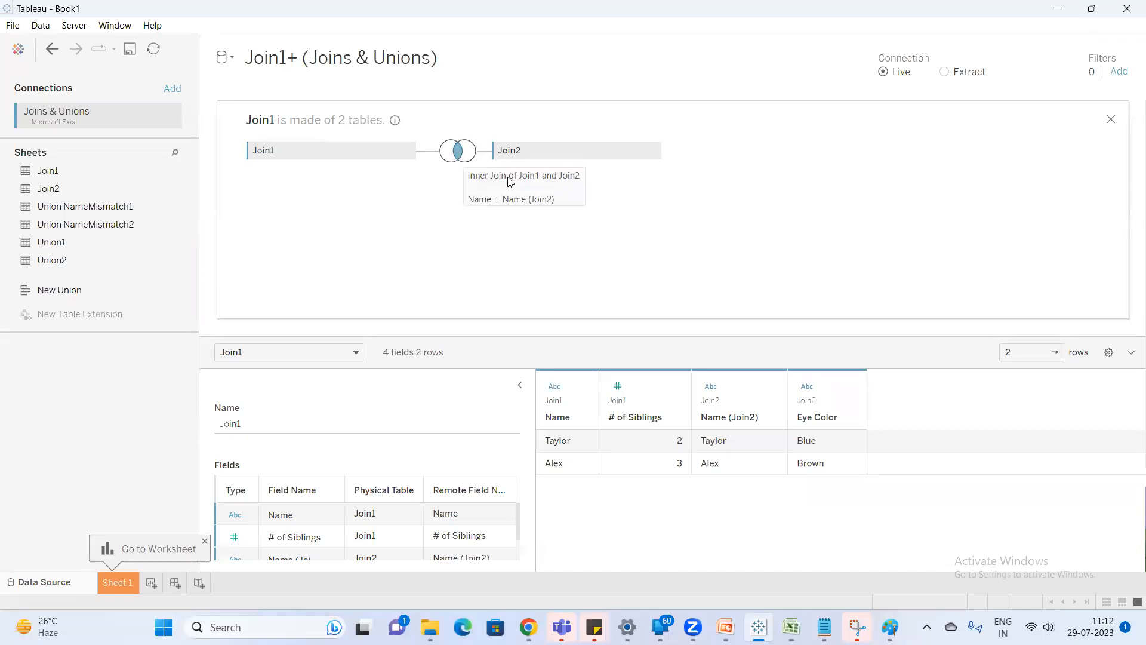
Capture the canvas area showing the Join1 and Join2 join with Snipping Tool.
{"action": "key", "text": "super"}
{"action": "type", "text": "sni"}
{"action": "key", "text": "Return"}
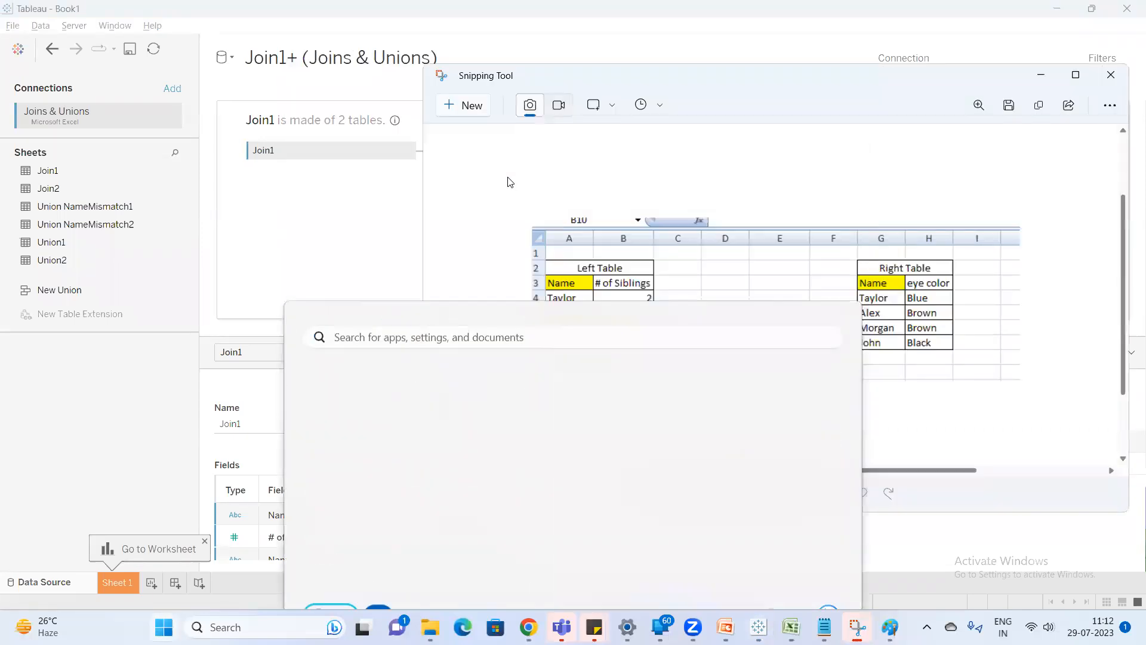
{"action": "left_click", "coordinate": [445, 111]}
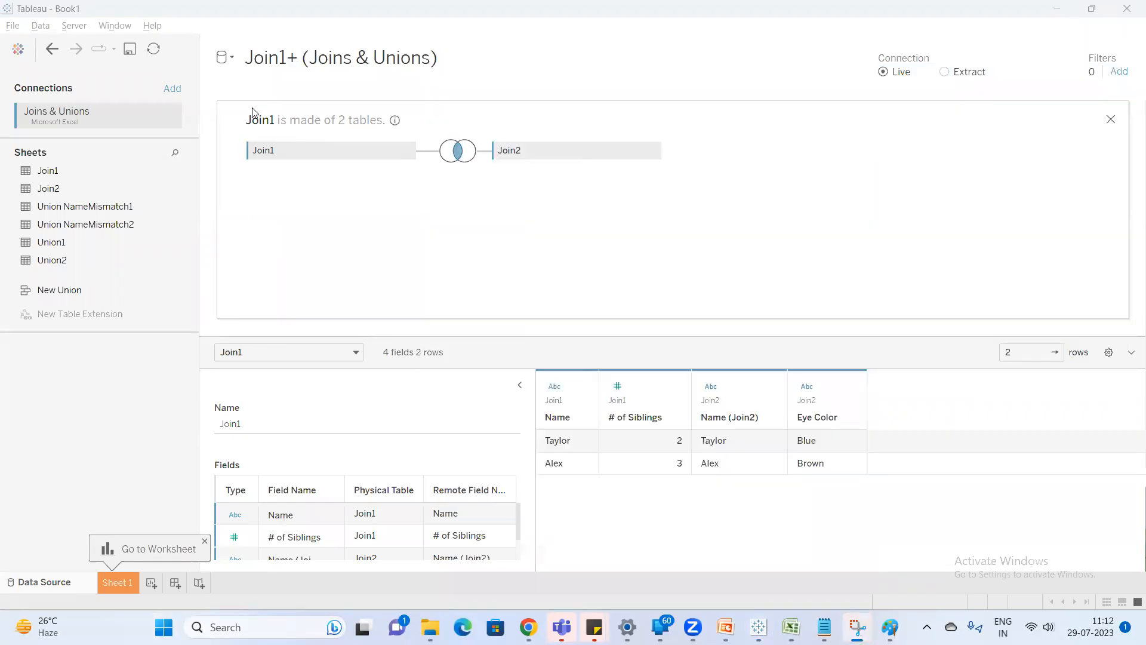
{"action": "left_click_drag", "start_coordinate": [205, 89], "coordinate": [1000, 325]}
Open Paint and paste the captured join diagram onto the blank canvas.
{"action": "key", "text": "super"}
{"action": "type", "text": "pain"}
{"action": "key", "text": "Return"}
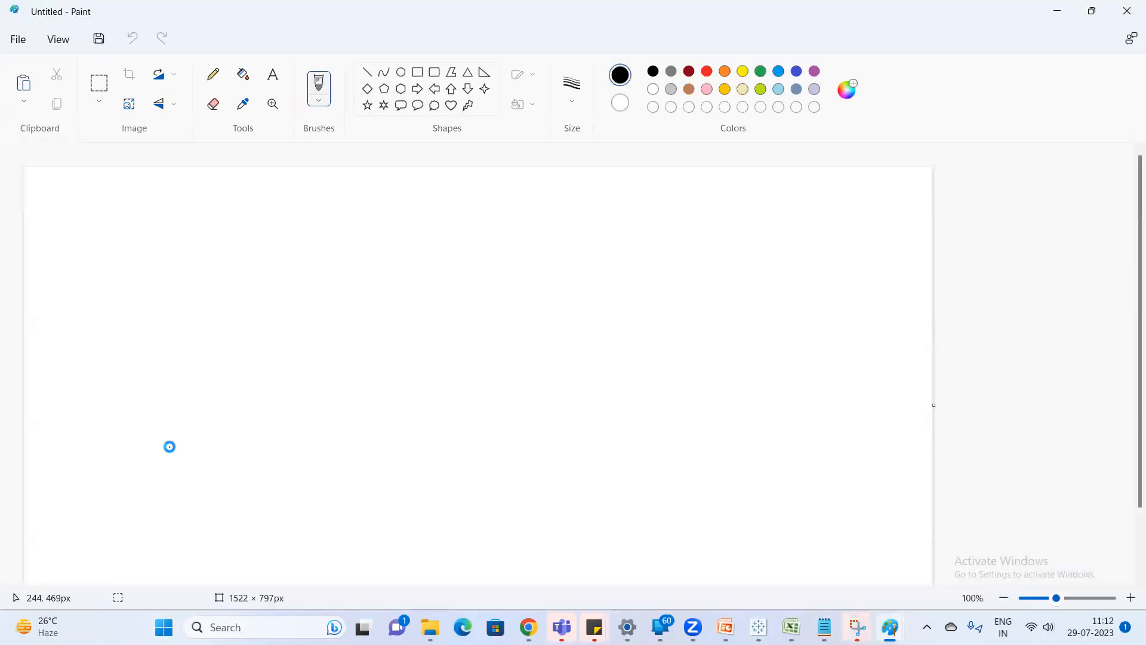
{"action": "key", "text": "ctrl+v"}
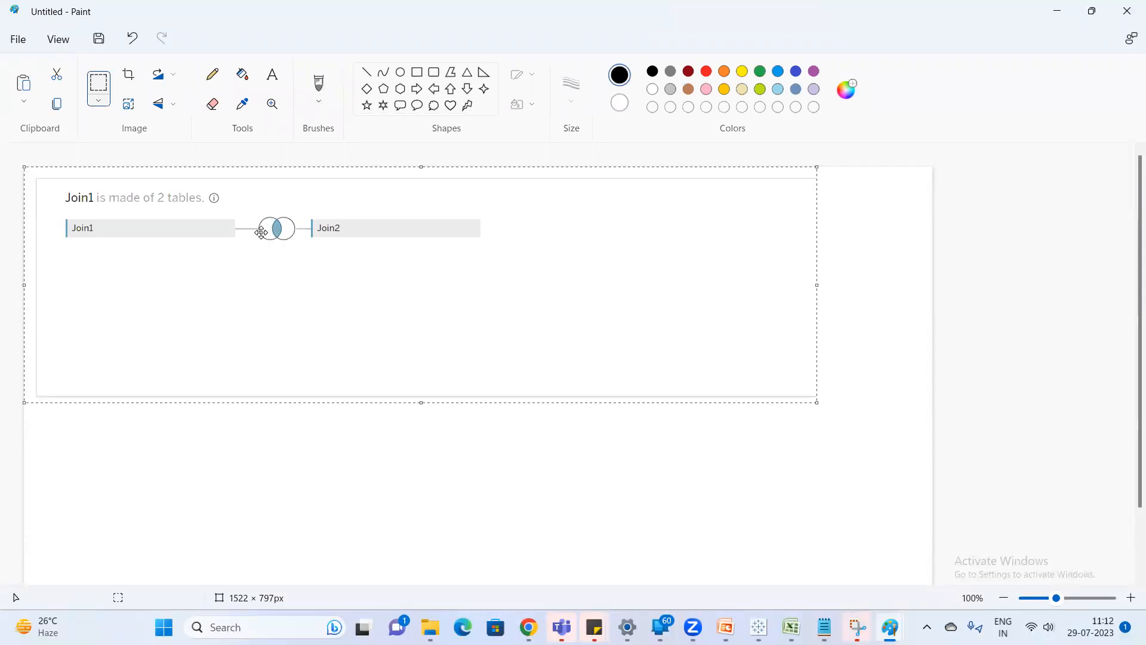
{"action": "left_click", "coordinate": [269, 509]}
Add the text "Venn diagram ---Joins ----Physical Layer" above the join symbol and widen its text box to fit one line.
{"action": "left_click", "coordinate": [272, 74]}
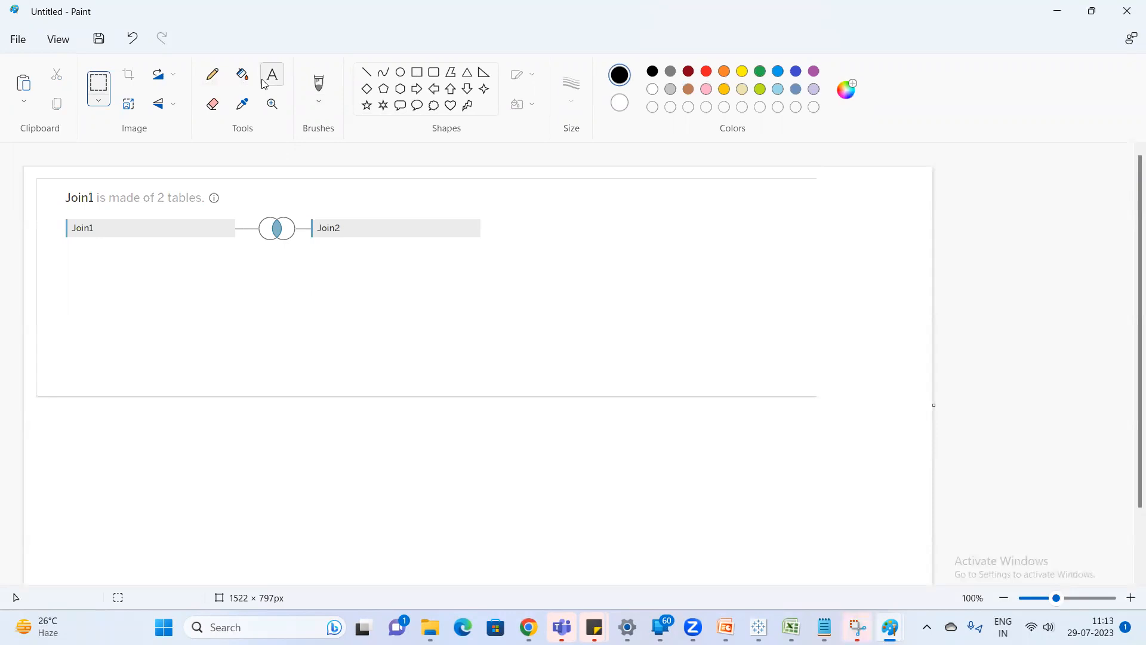
{"action": "left_click", "coordinate": [276, 198]}
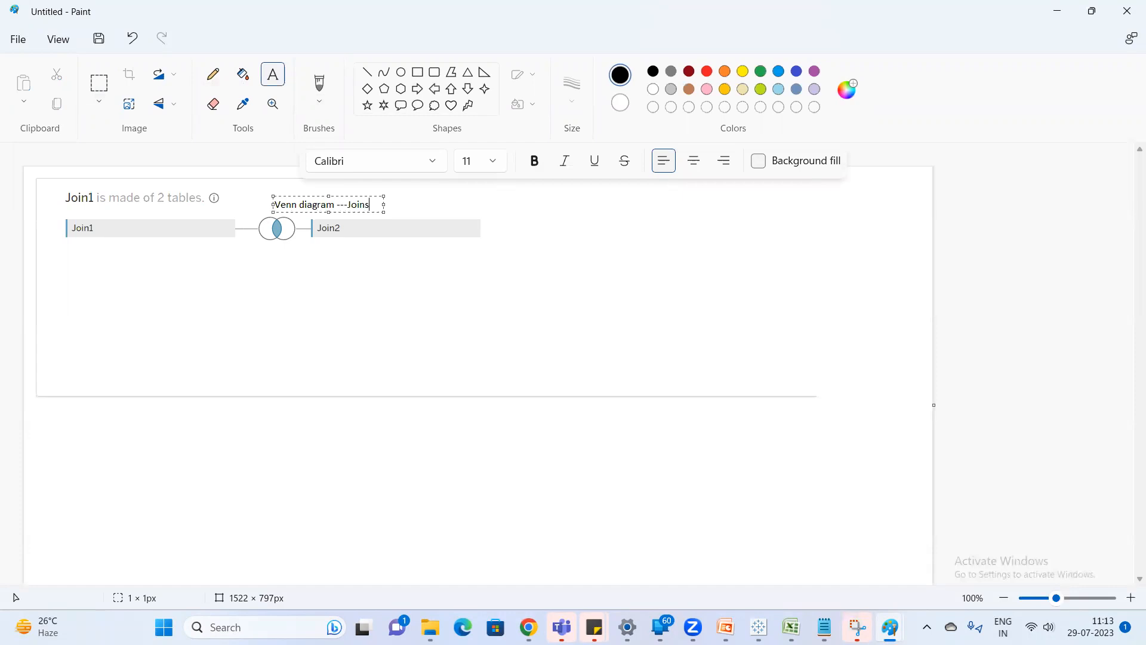
{"action": "key", "text": "Return"}
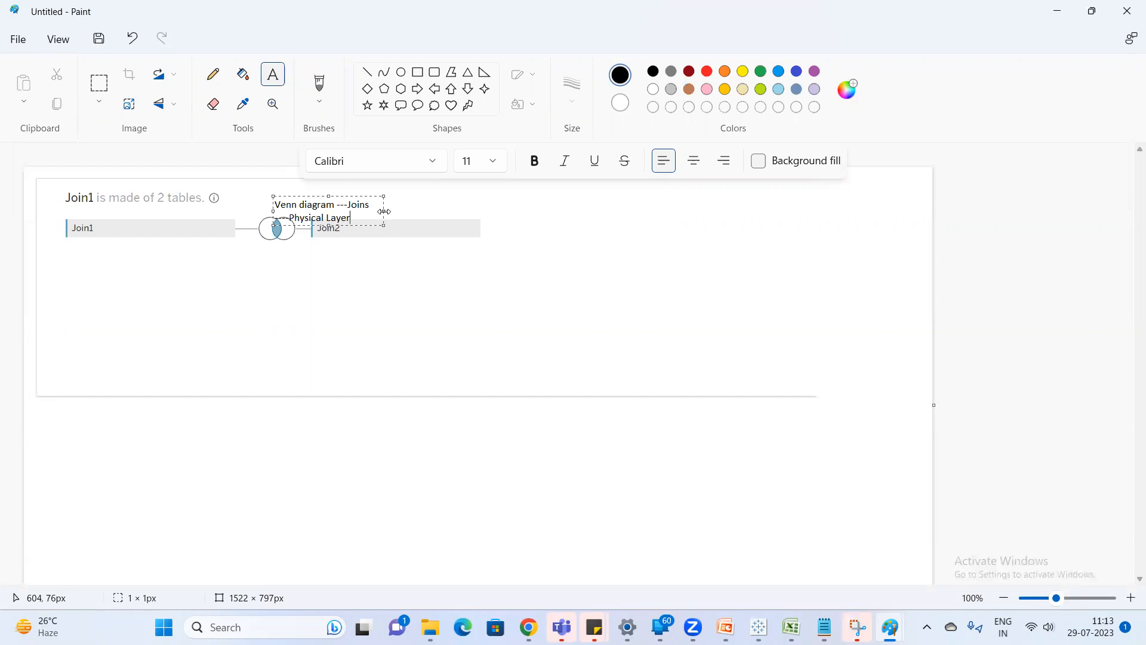
{"action": "left_click_drag", "start_coordinate": [383, 212], "coordinate": [495, 213]}
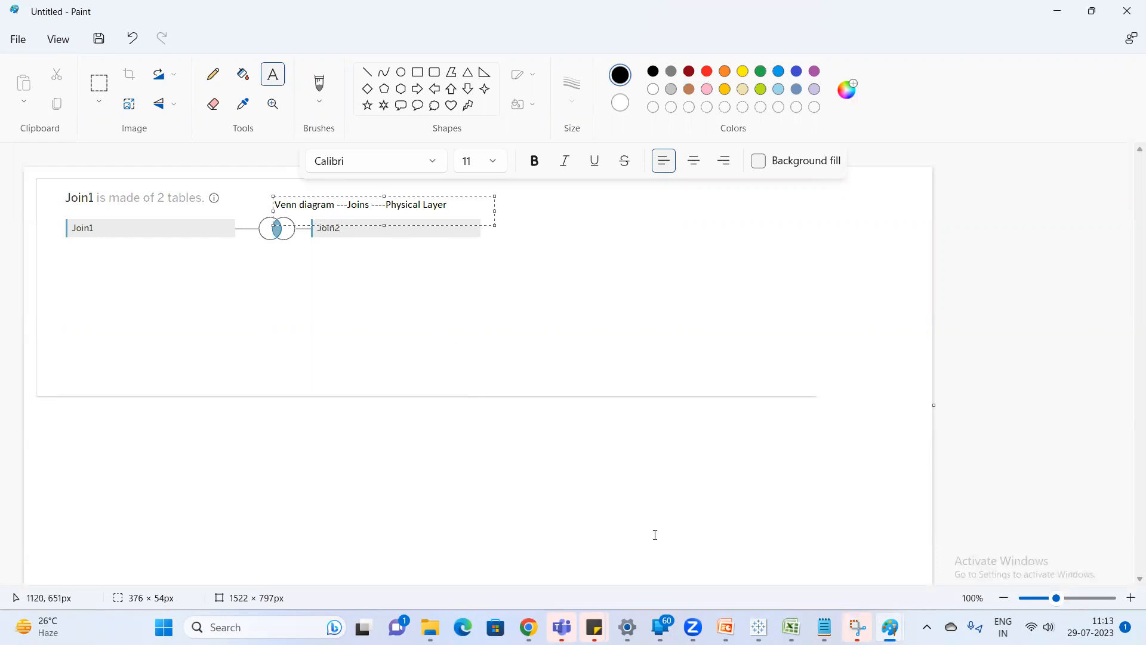
Switch back to Tableau and change the join between Join1 and Join2 to Left.
{"action": "left_click", "coordinate": [1058, 11]}
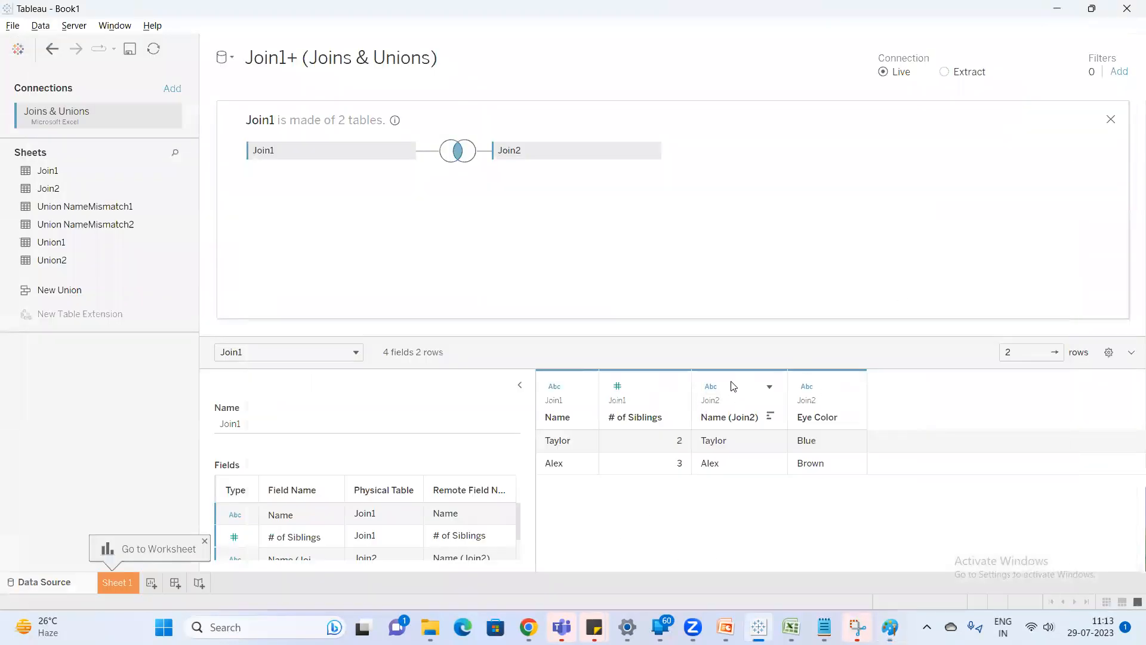
{"action": "left_click", "coordinate": [456, 151]}
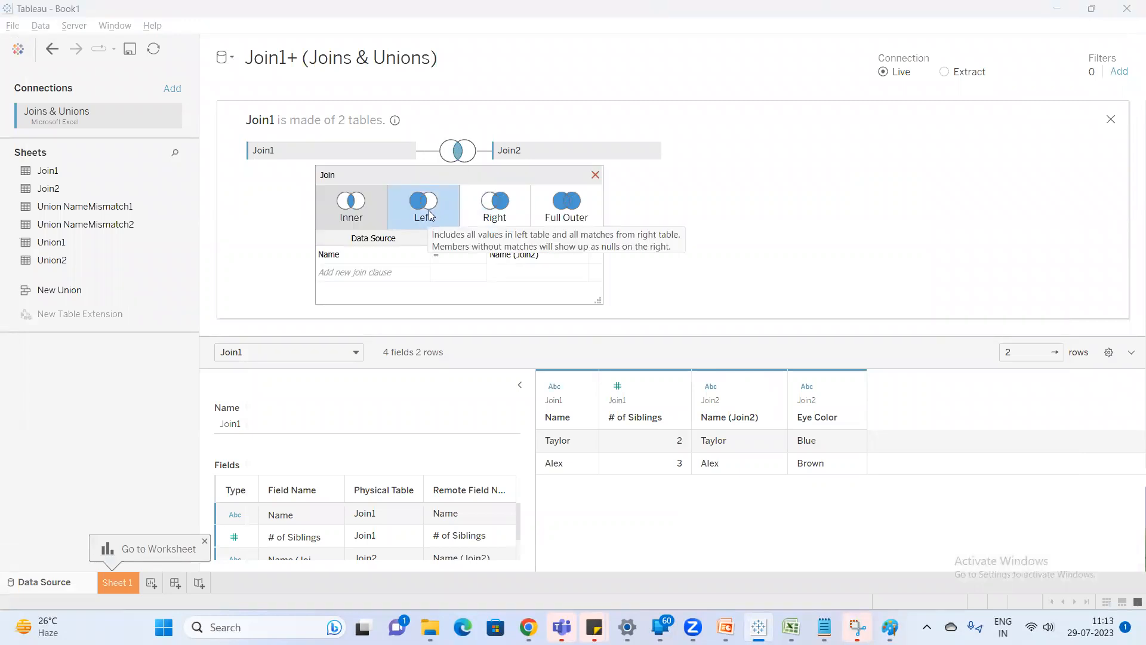
{"action": "left_click", "coordinate": [430, 216]}
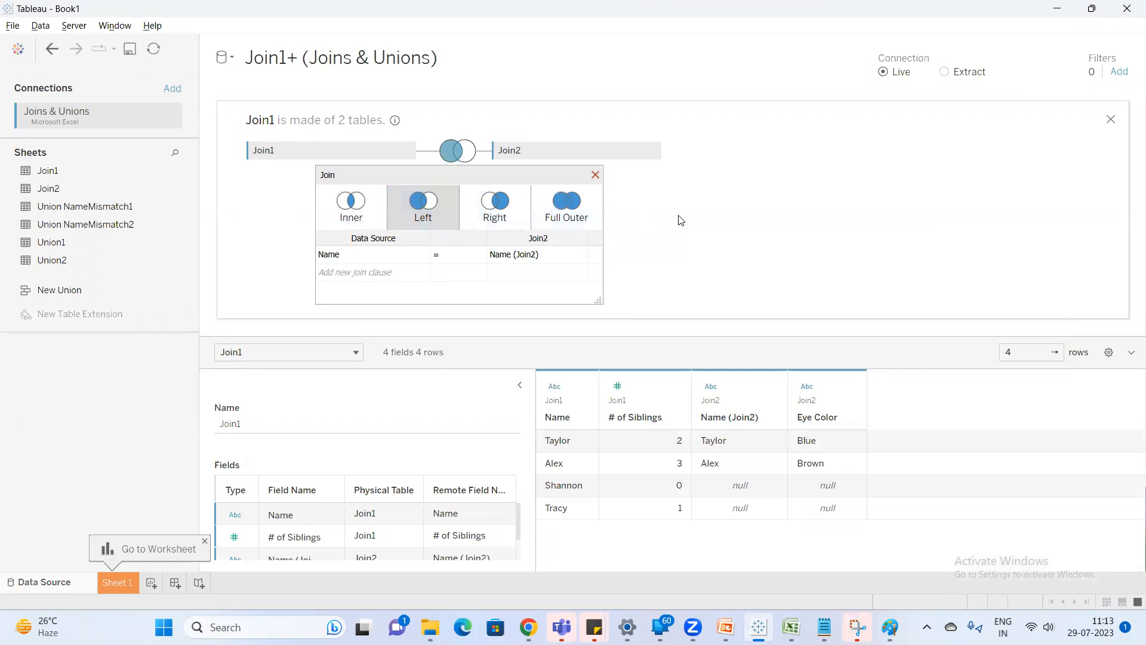
{"action": "left_click", "coordinate": [595, 175]}
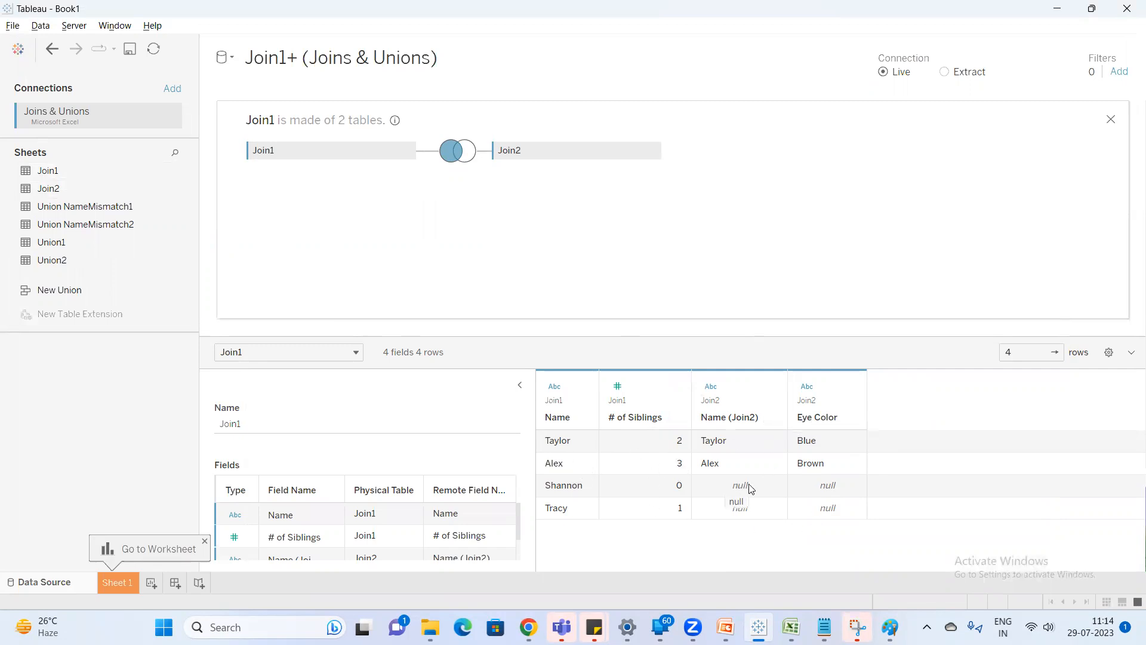
Compare the Left Join table in Excel with the left join result in Tableau.
{"action": "mouse_move", "coordinate": [791, 627]}
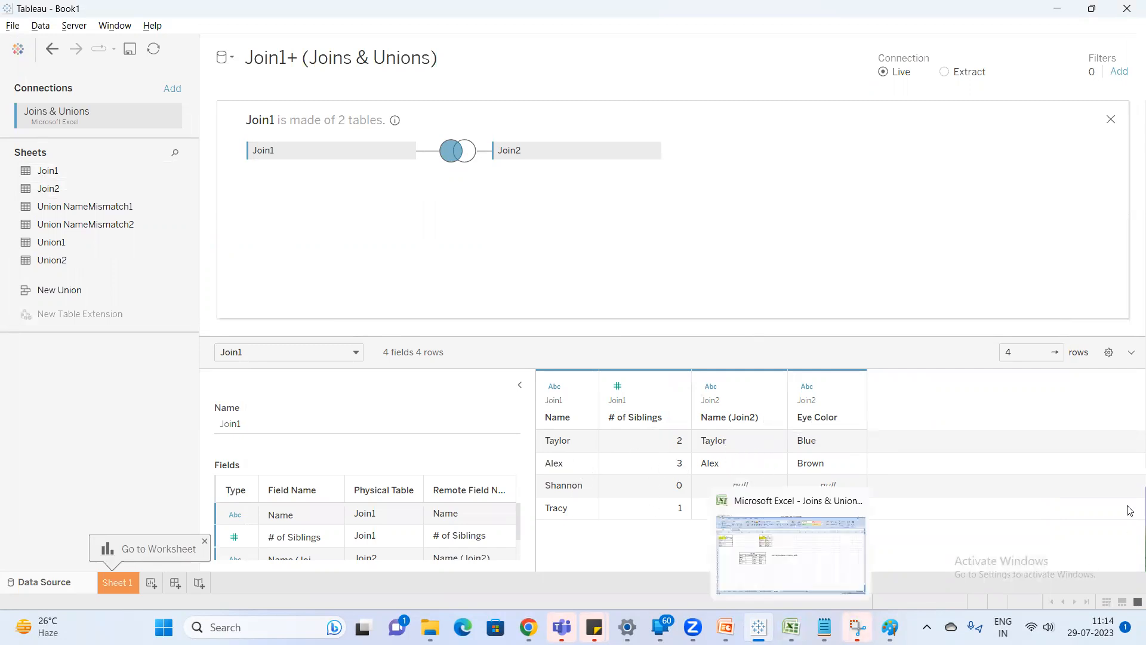
{"action": "left_click", "coordinate": [791, 627]}
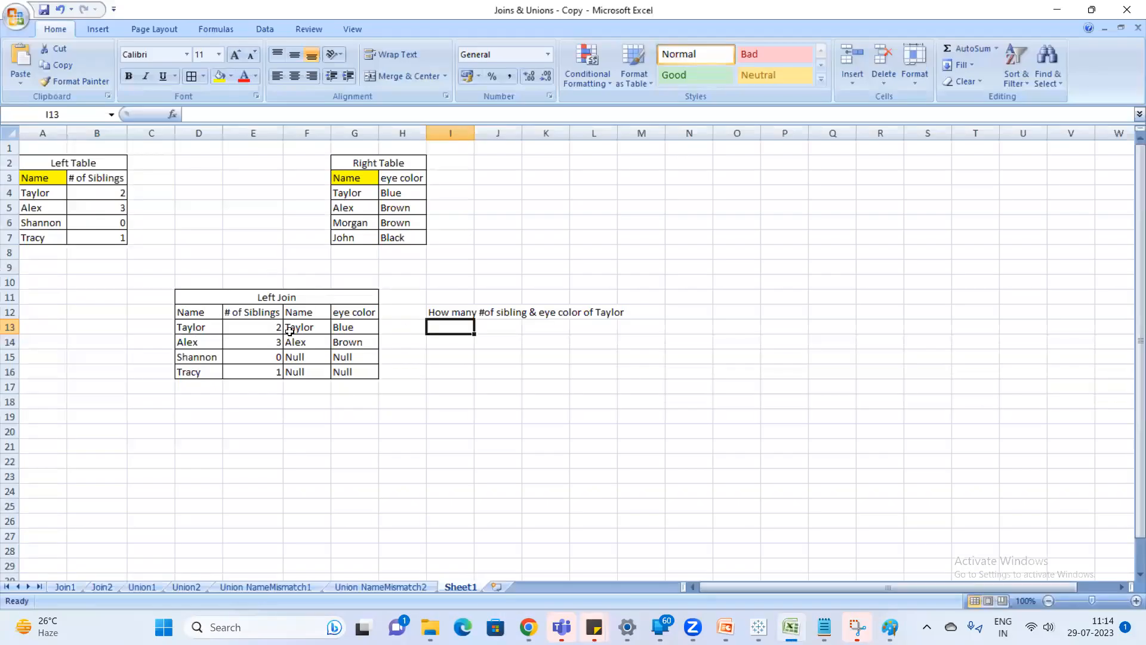
{"action": "left_click", "coordinate": [344, 329]}
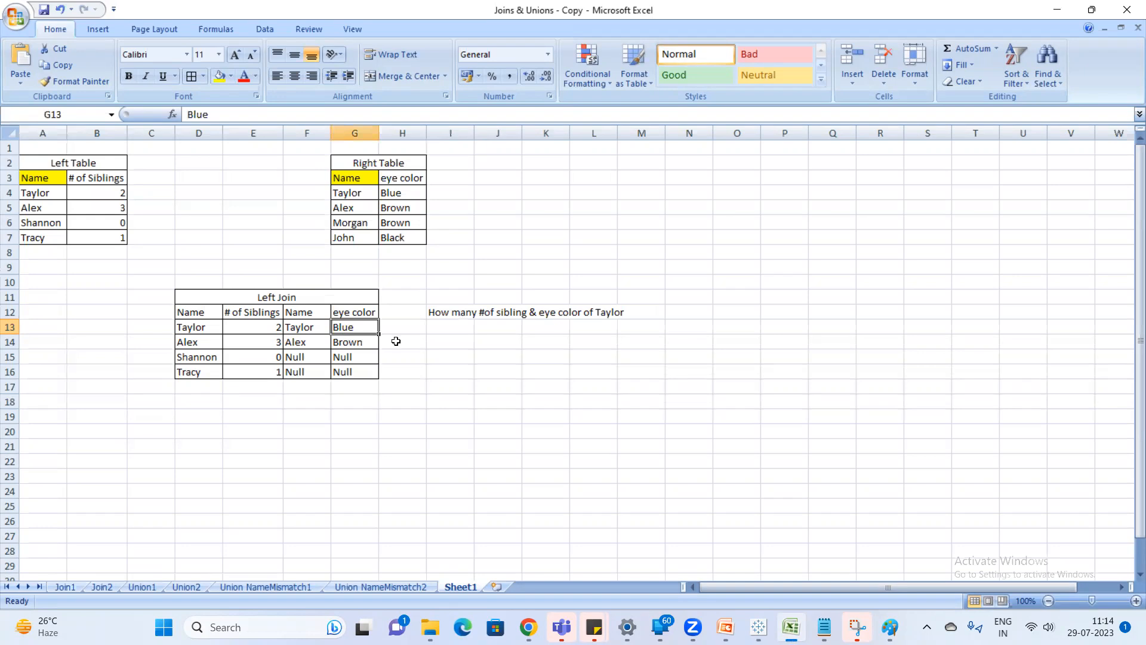
{"action": "key", "text": "alt+Tab"}
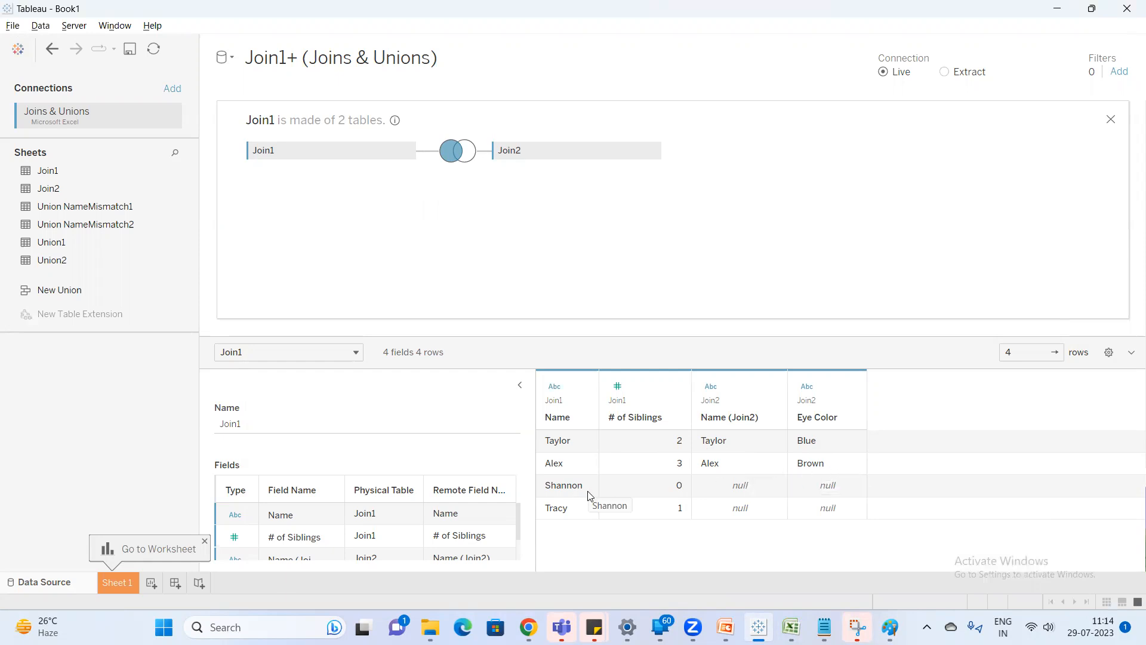
Switch to the Excel sheet with the Left Join table and widen column I to fit the question text in I12.
{"action": "key", "text": "alt+Tab"}
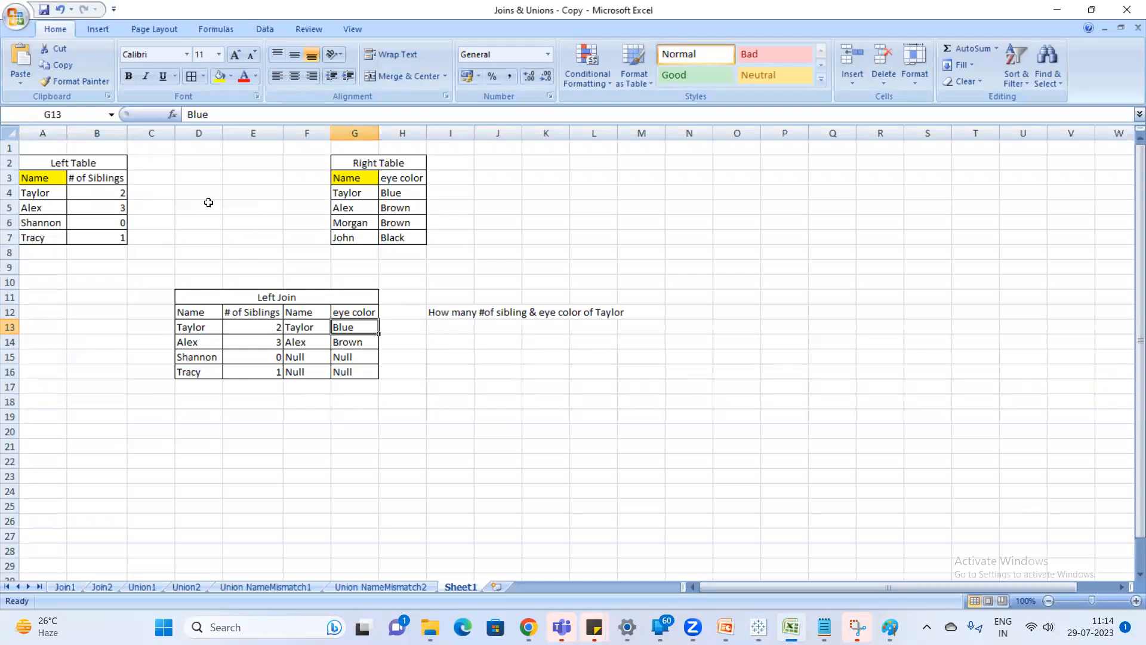
{"action": "key", "text": "alt+Tab"}
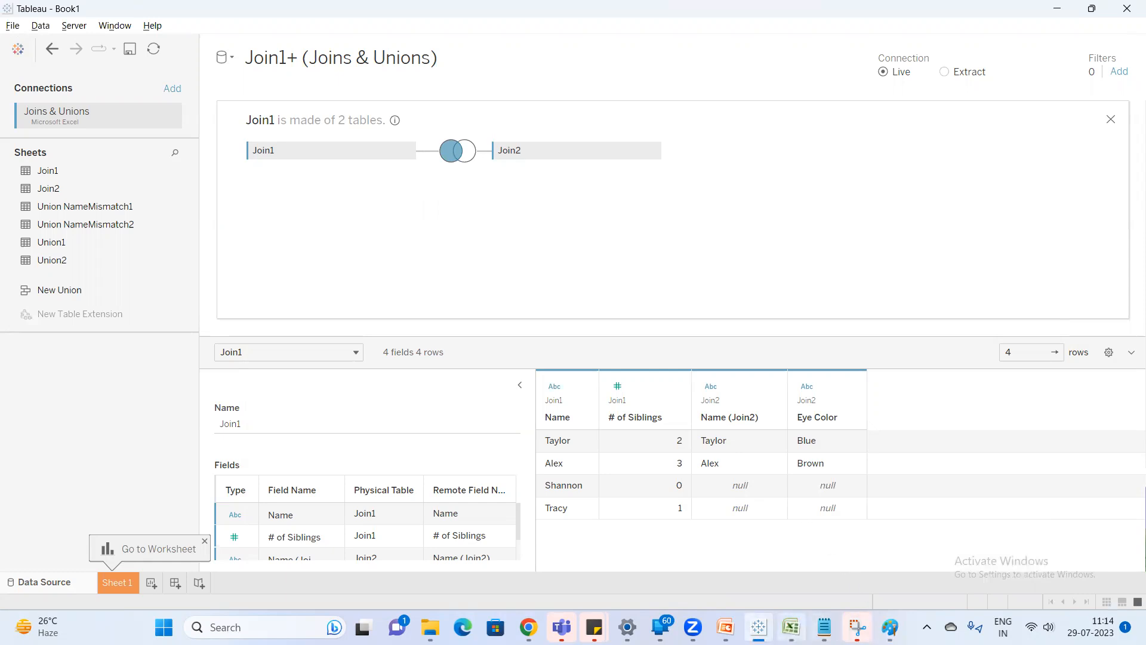
{"action": "left_click", "coordinate": [791, 627]}
{"action": "left_click", "coordinate": [478, 412]}
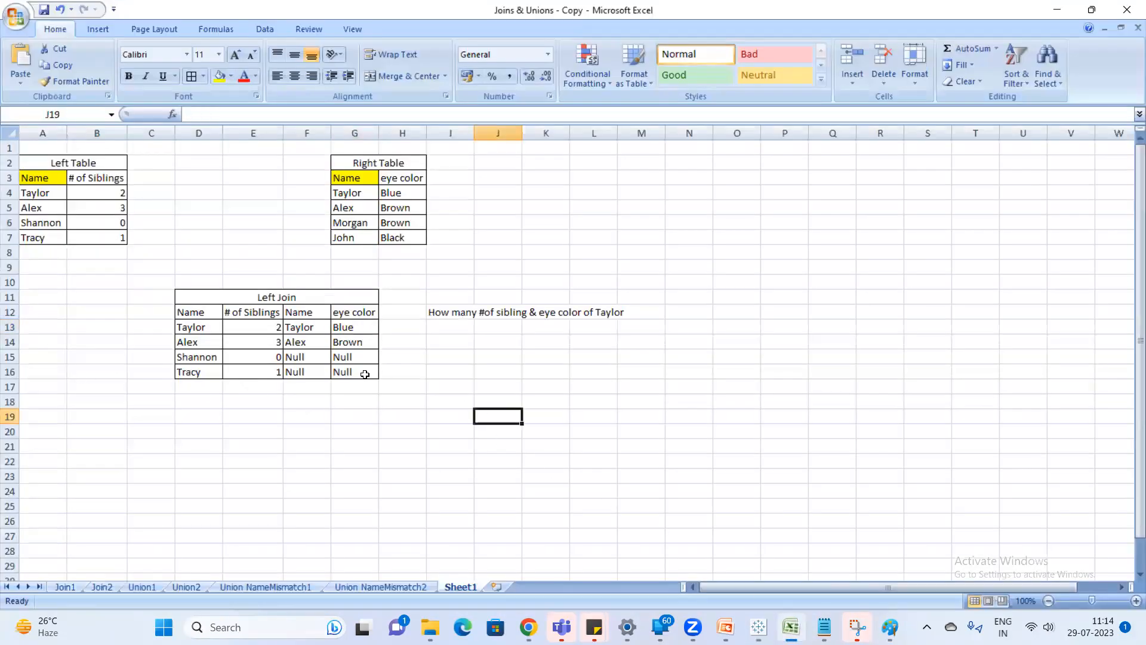
{"action": "double_click", "coordinate": [474, 130]}
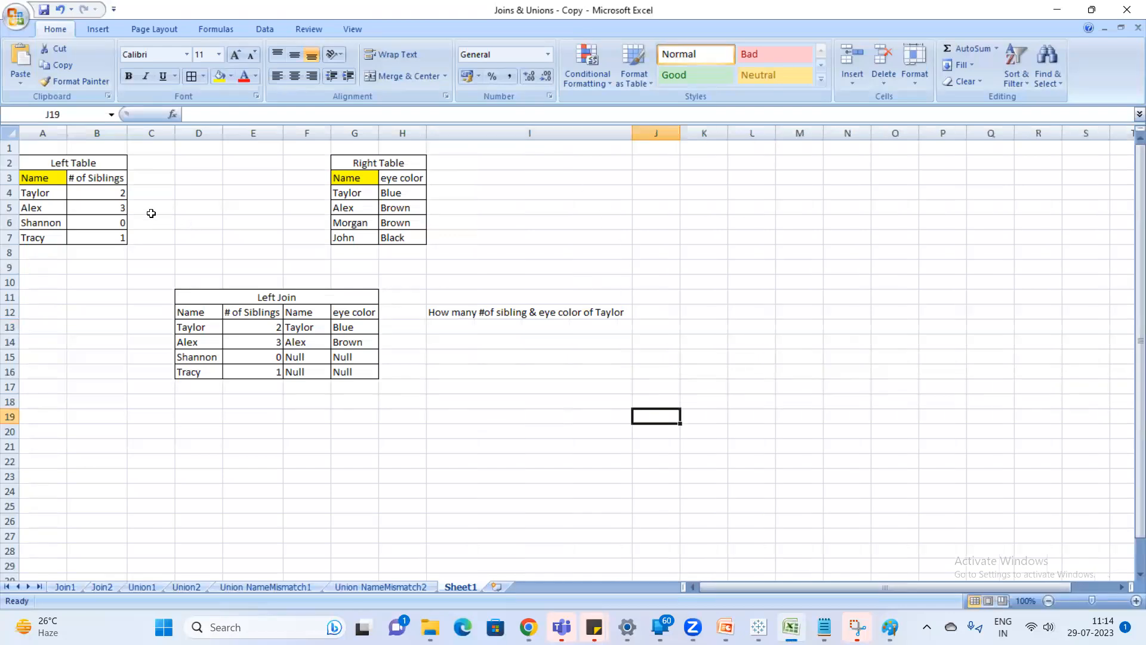
Enter the label "Main table" in cell B1 above the Left Table.
{"action": "left_click", "coordinate": [72, 150]}
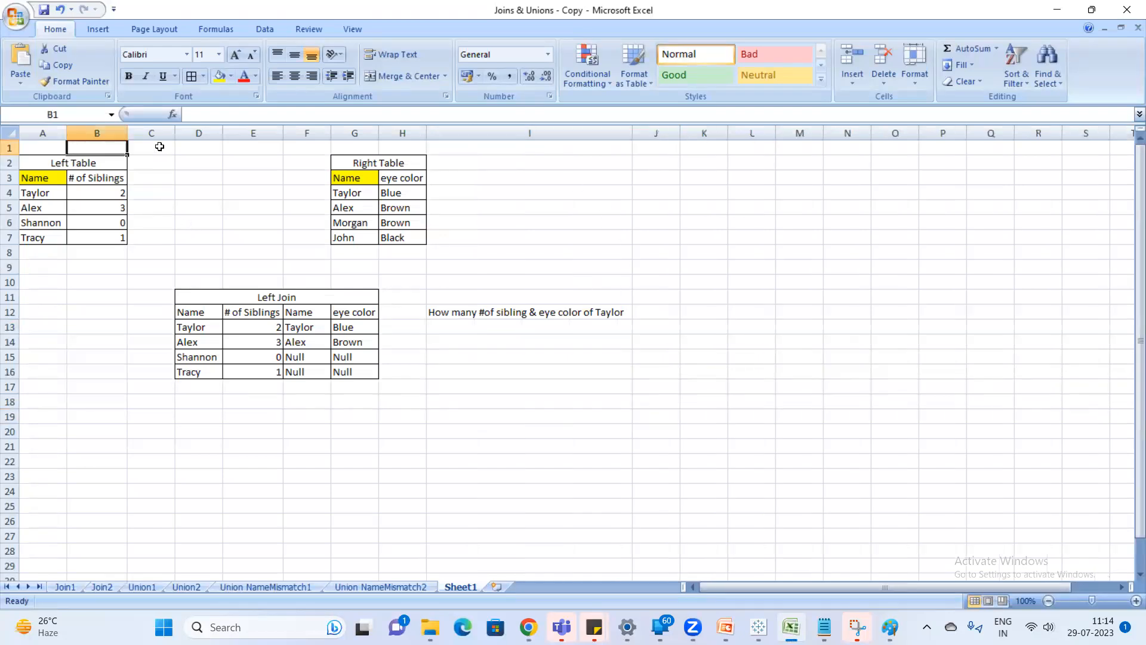
{"action": "type", "text": "Ma"}
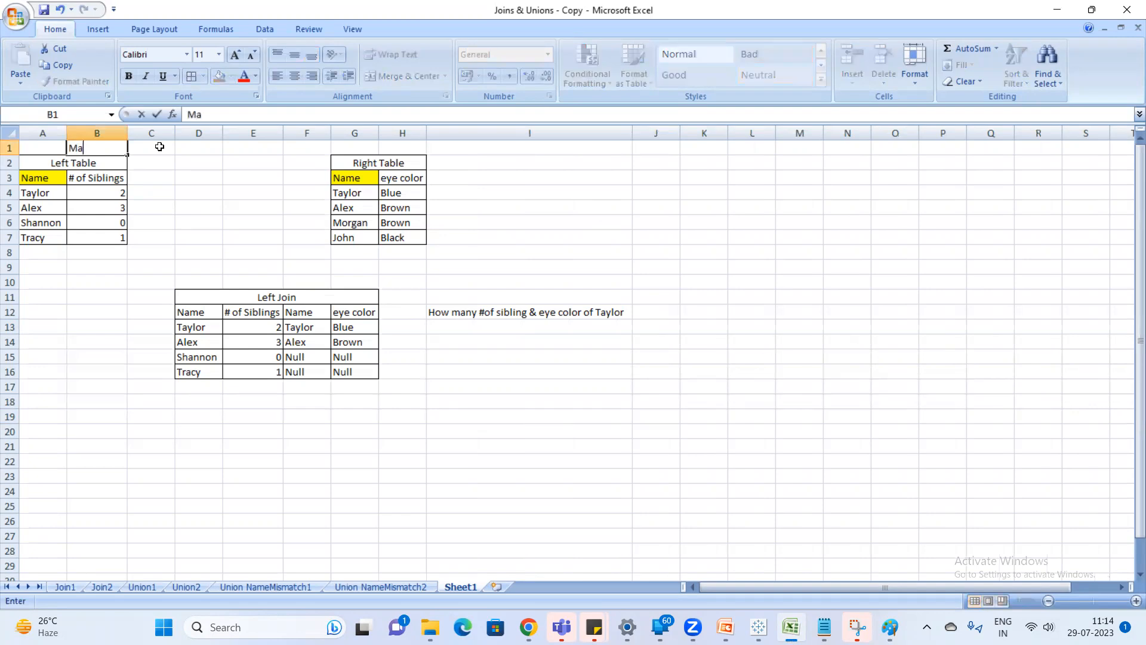
{"action": "type", "text": "in table"}
{"action": "left_click", "coordinate": [292, 204]}
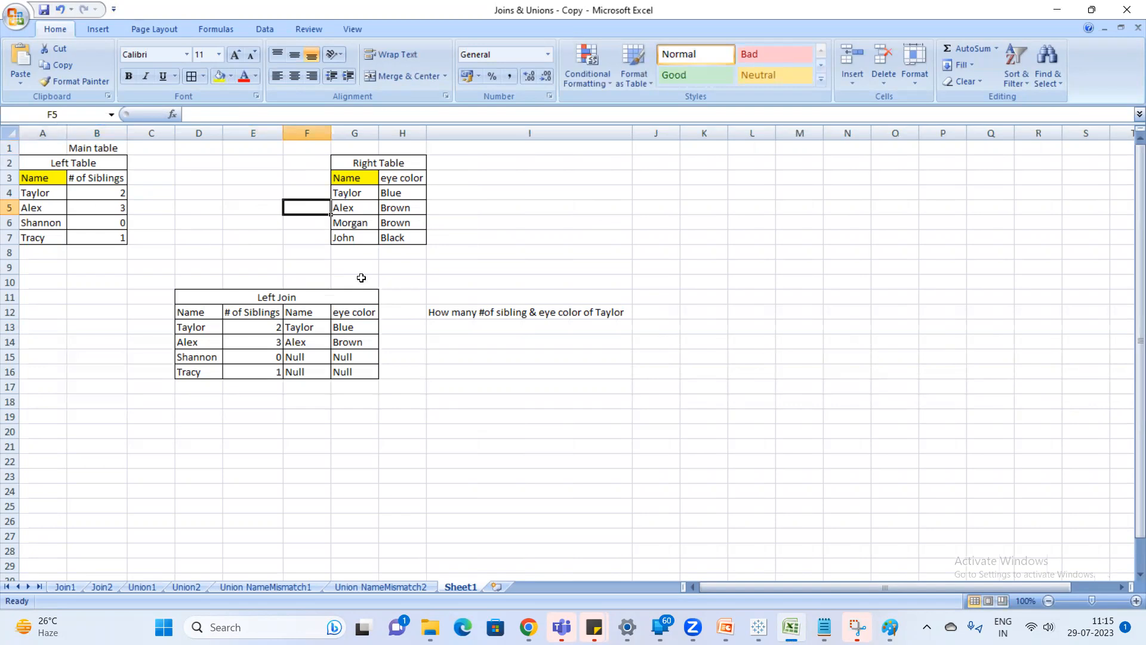
Switch to Tableau, open Sheet 1 and rename the data source as "Left Join".
{"action": "key", "text": "alt+Tab"}
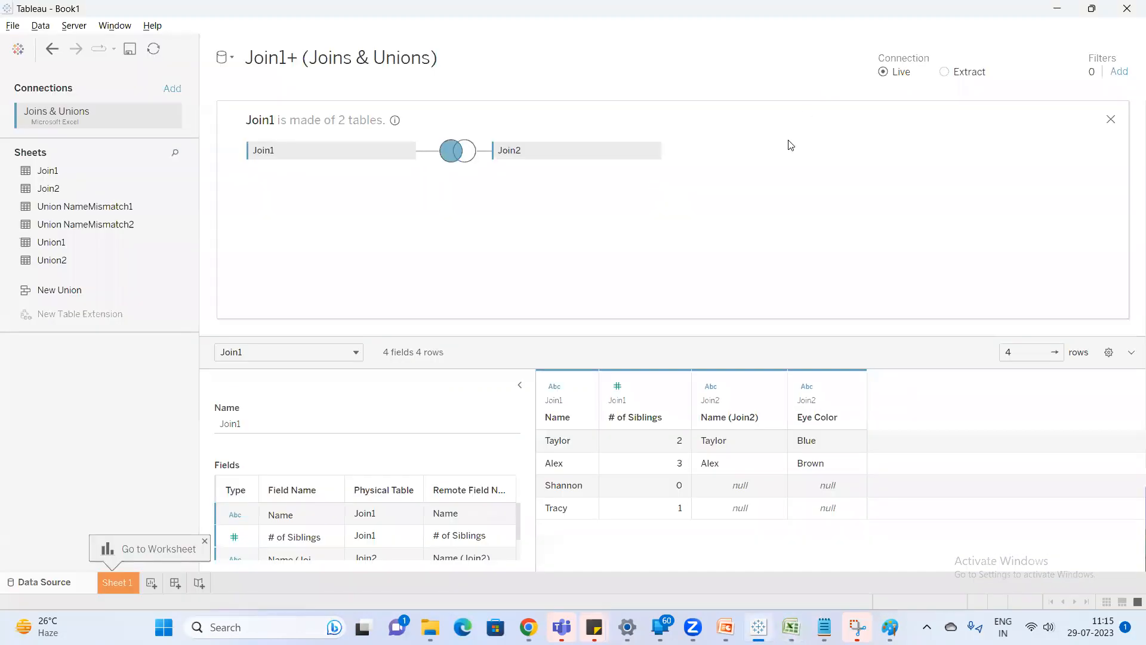
{"action": "left_click", "coordinate": [119, 579]}
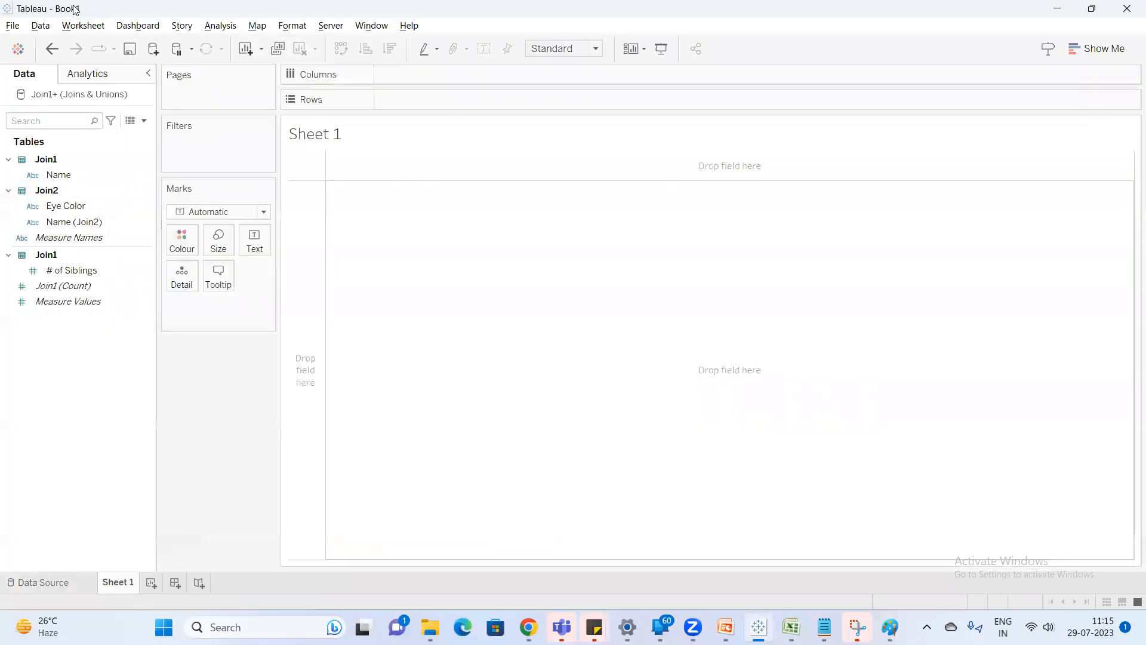
{"action": "right_click", "coordinate": [81, 93]}
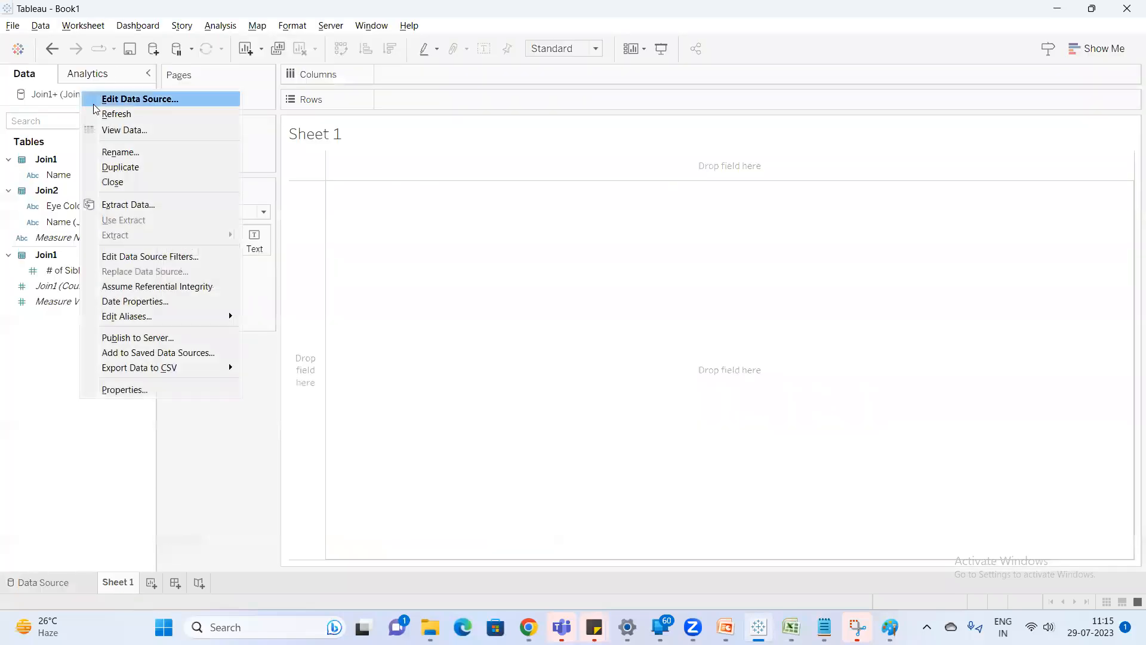
{"action": "left_click", "coordinate": [128, 154]}
{"action": "type", "text": "Left Join"}
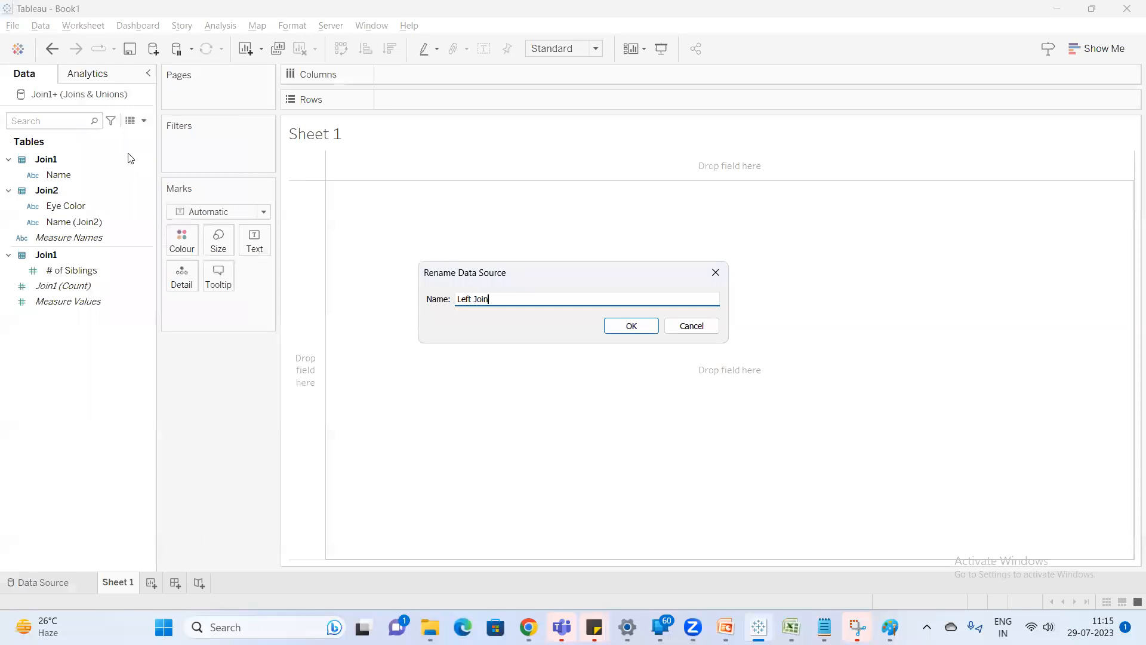
{"action": "key", "text": "Return"}
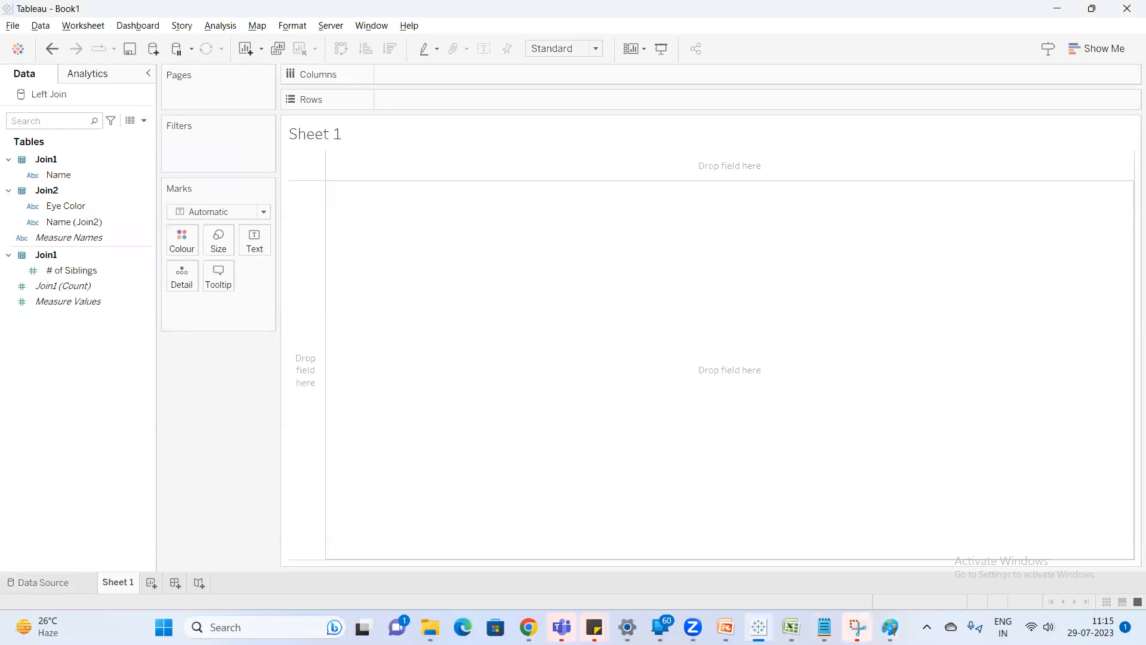
In the Physical Layer note in Notepad, complete the inner line as "inner----only matching records from both the tables".
{"action": "left_click", "coordinate": [791, 627]}
{"action": "left_click", "coordinate": [434, 454]}
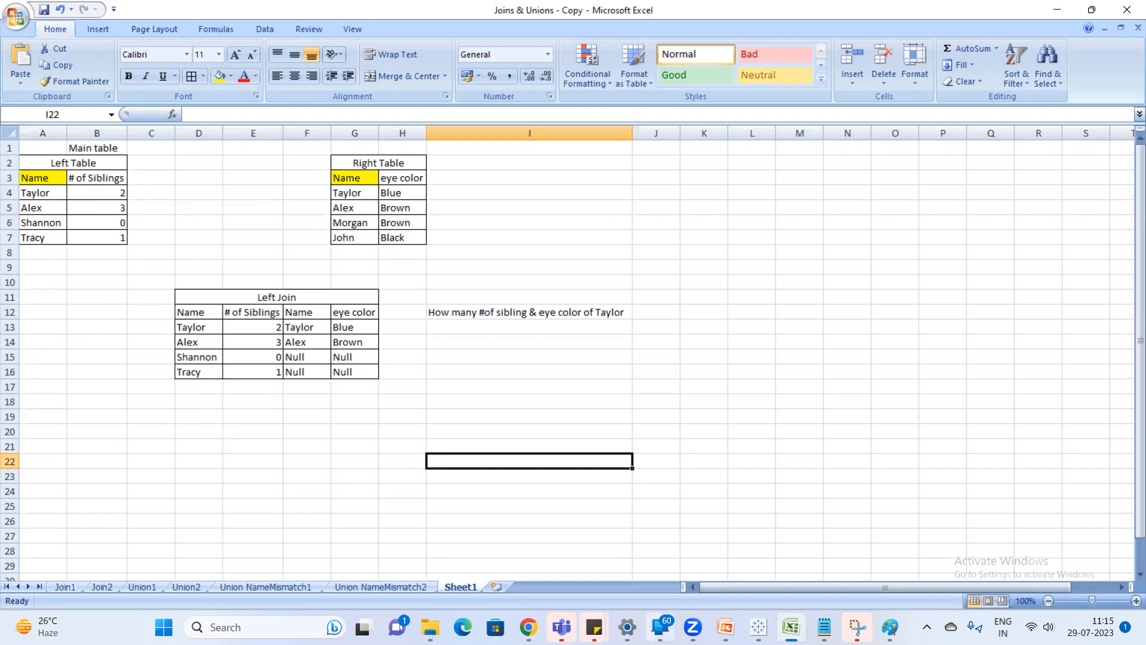
{"action": "left_click", "coordinate": [824, 627]}
{"action": "left_click", "coordinate": [338, 189]}
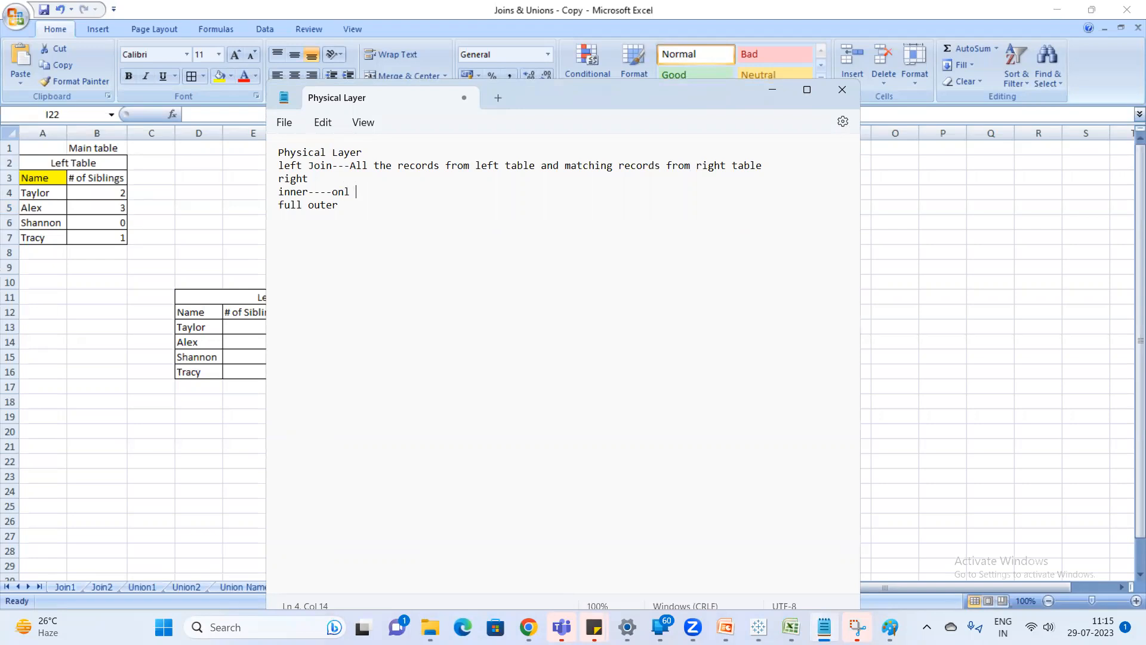
{"action": "type", "text": "----only matching records from both the tables"}
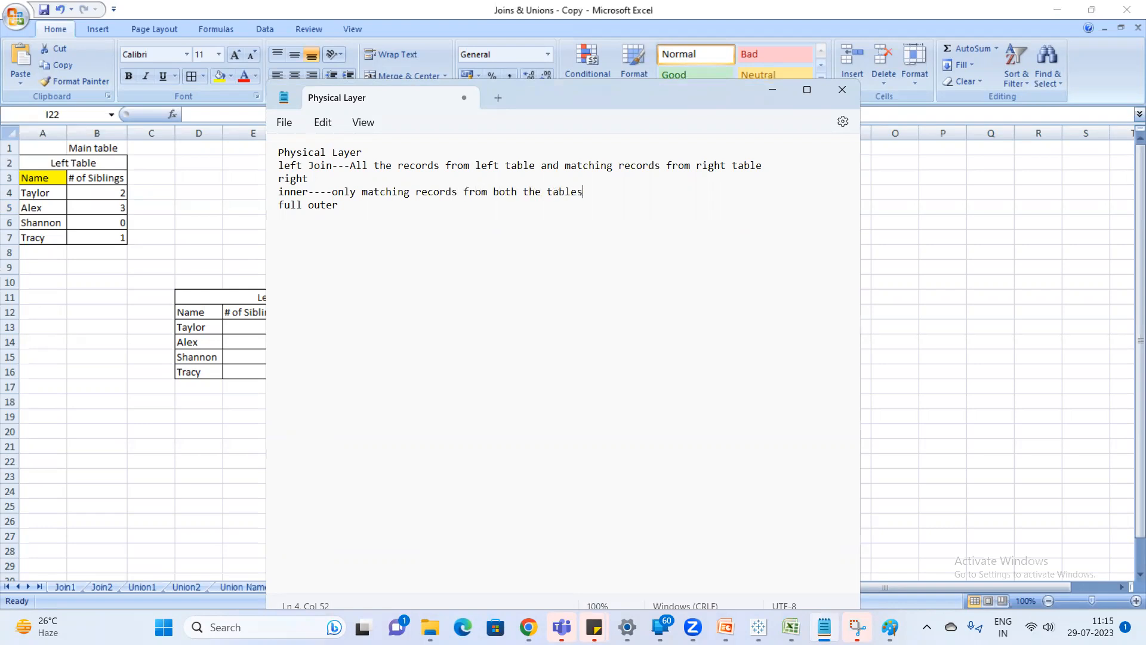
Return to Excel, merge and center cells D19:G19 below the Left Join table and title them "inner Join".
{"action": "left_click", "coordinate": [133, 356]}
{"action": "scroll", "coordinate": [243, 480], "scroll_direction": "down", "scroll_amount": 1}
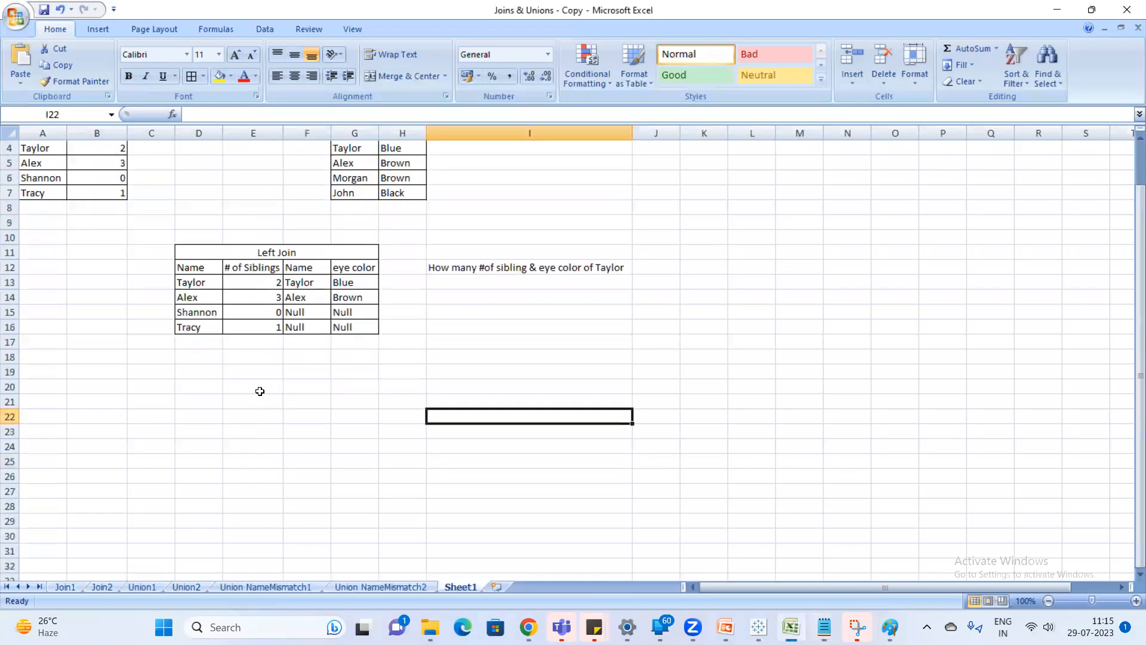
{"action": "left_click_drag", "start_coordinate": [215, 372], "coordinate": [365, 373]}
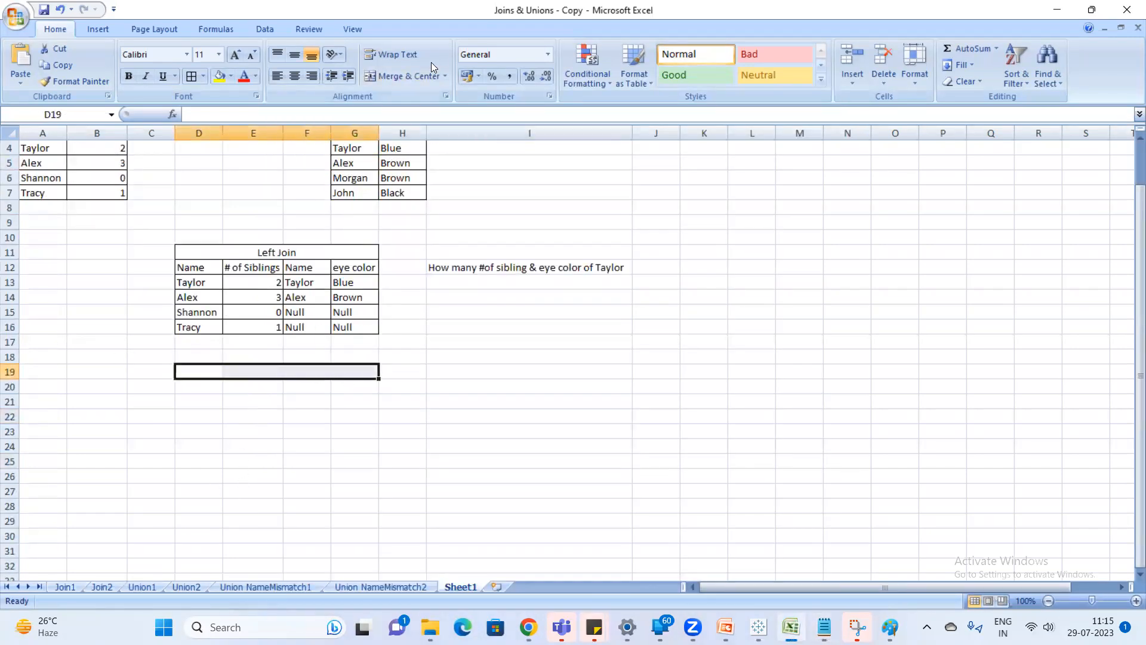
{"action": "left_click", "coordinate": [410, 75]}
{"action": "type", "text": "in"}
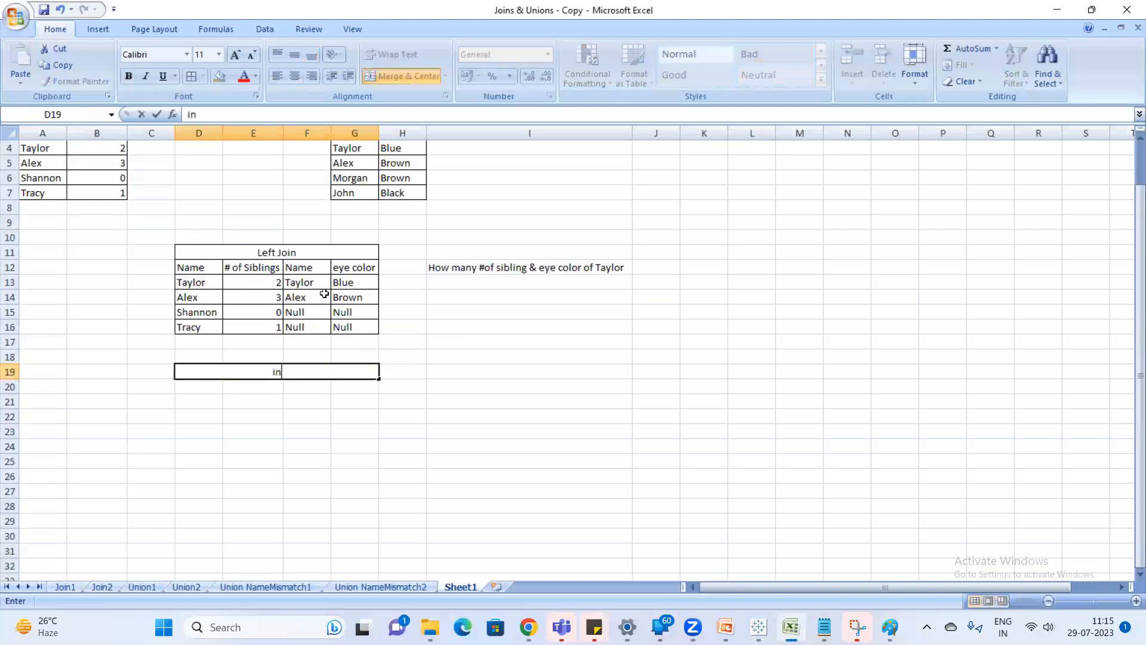
{"action": "type", "text": "ner Join"}
{"action": "key", "text": "Return"}
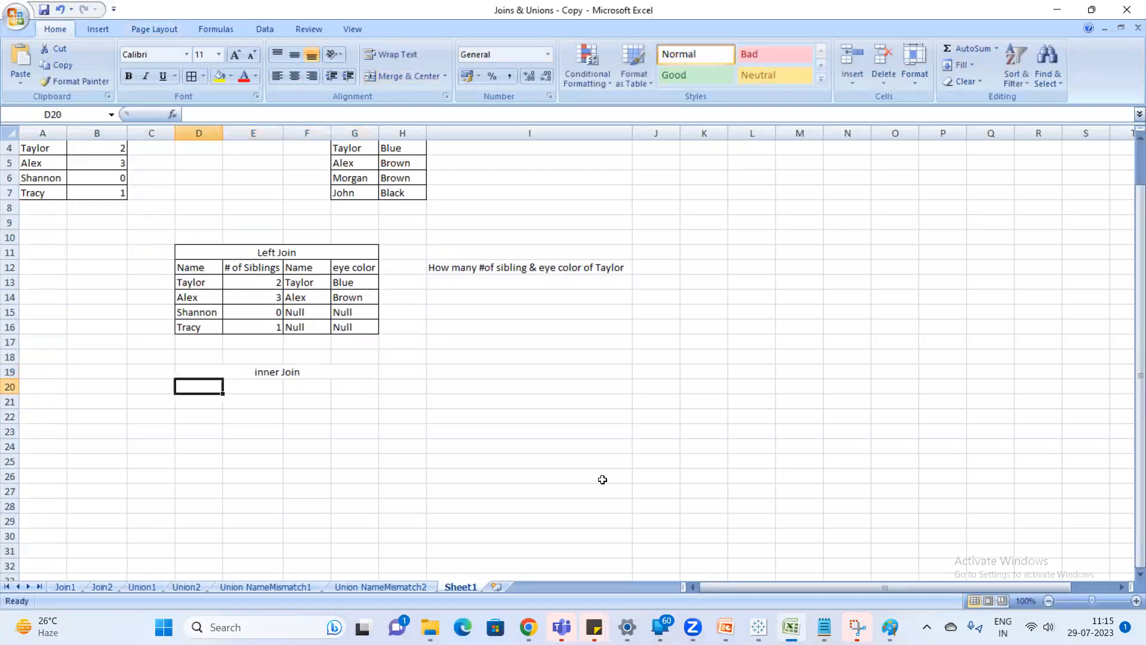
In the Paint picture of both tables, circle the two matching names in dark red in the Left Table and in lime in the Right Table.
{"action": "mouse_move", "coordinate": [890, 627]}
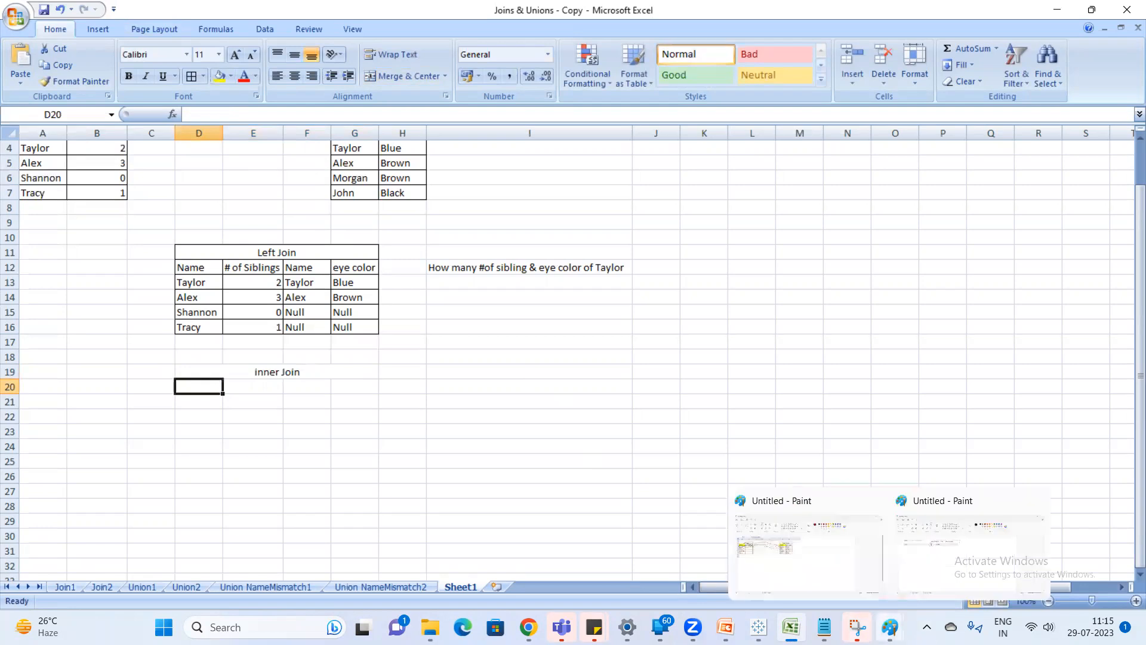
{"action": "left_click", "coordinate": [958, 562]}
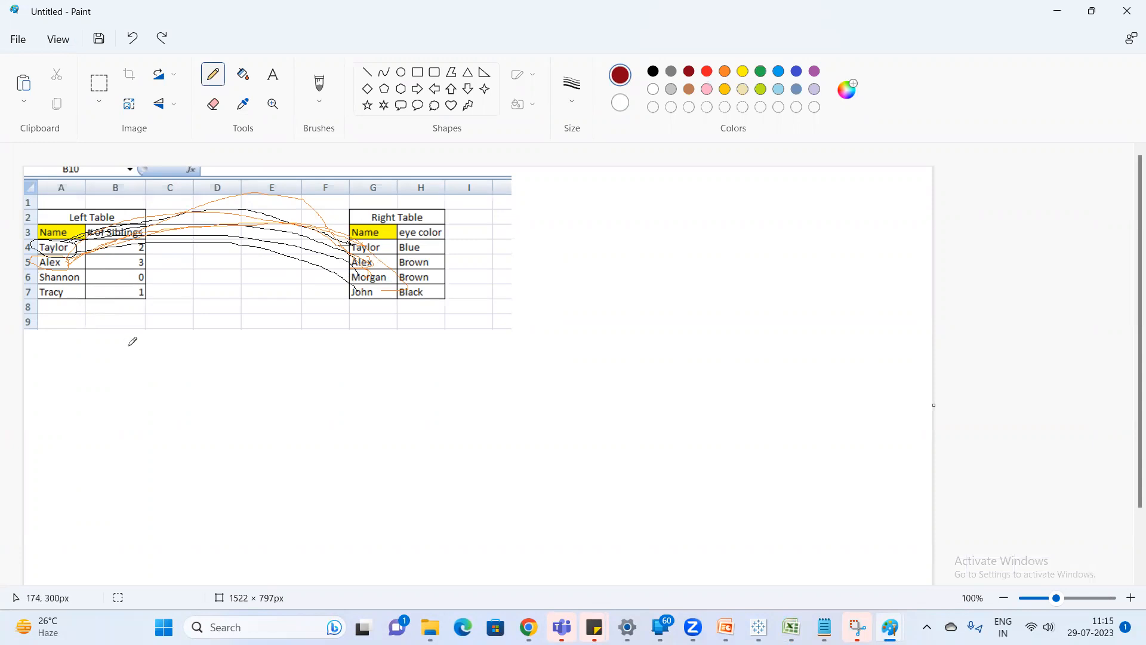
{"action": "mouse_move", "coordinate": [78, 249]}
{"action": "left_mouse_down"}
{"action": "mouse_move", "coordinate": [54, 230]}
{"action": "mouse_move", "coordinate": [28, 241]}
{"action": "mouse_move", "coordinate": [39, 267]}
{"action": "mouse_move", "coordinate": [88, 256]}
{"action": "mouse_move", "coordinate": [87, 241]}
{"action": "left_mouse_up"}
{"action": "left_click", "coordinate": [761, 89]}
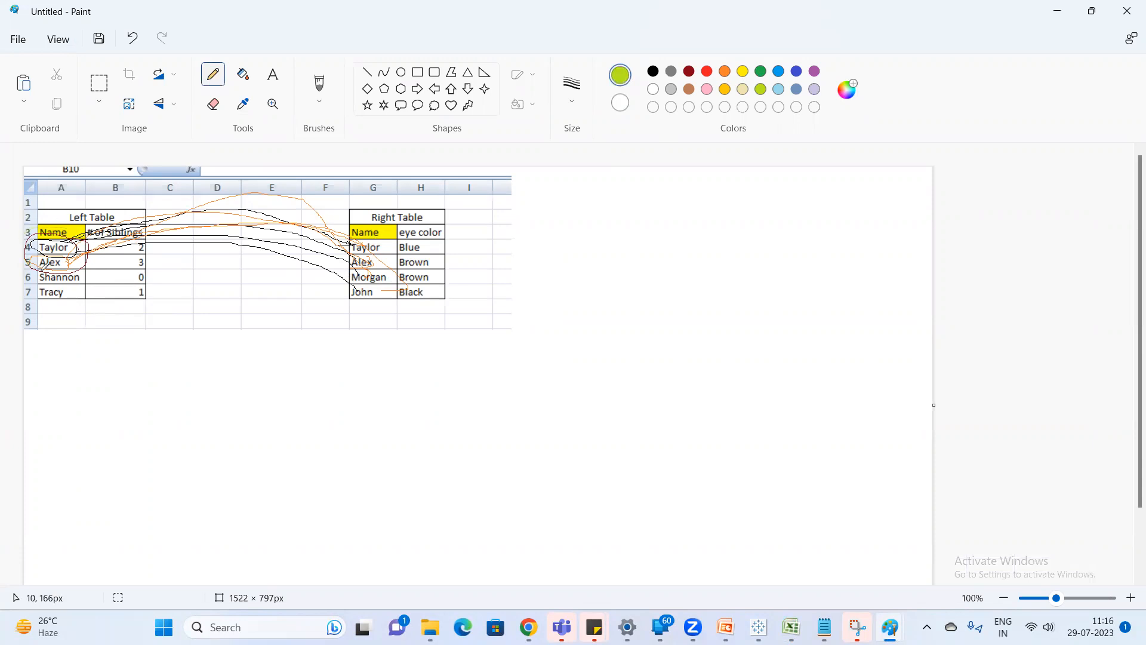
{"action": "mouse_move", "coordinate": [394, 242]}
{"action": "left_mouse_down"}
{"action": "mouse_move", "coordinate": [354, 236]}
{"action": "mouse_move", "coordinate": [352, 264]}
{"action": "mouse_move", "coordinate": [391, 258]}
{"action": "mouse_move", "coordinate": [394, 237]}
{"action": "left_mouse_up"}
{"action": "key", "text": "alt+Tab"}
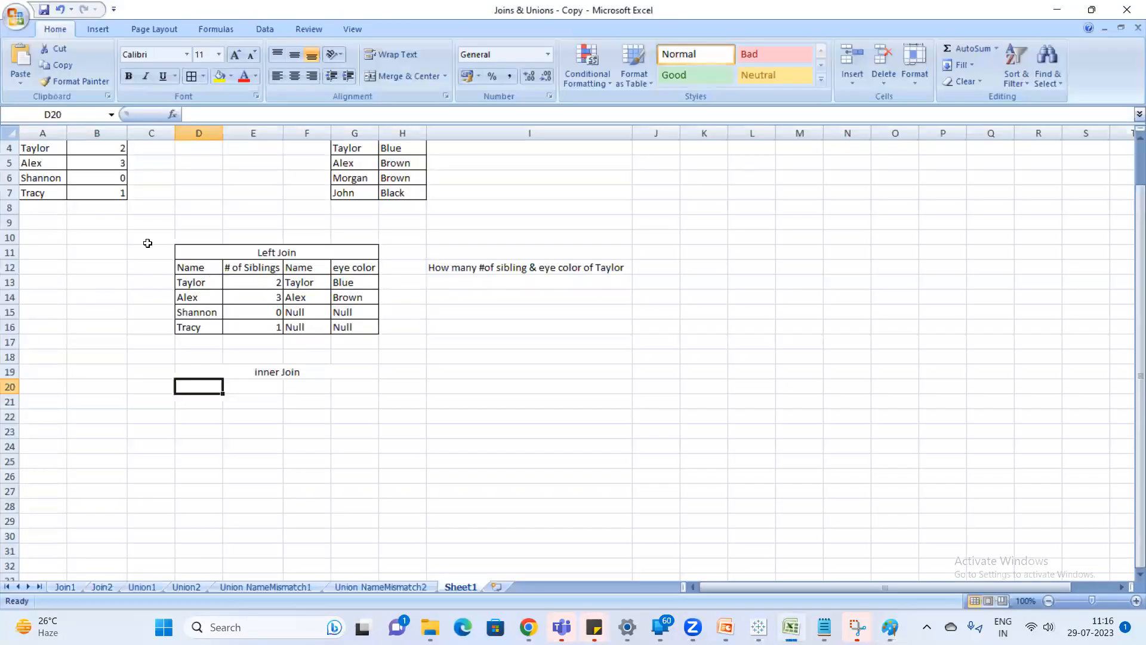
In Excel, copy the Left Table's header and two matching rows (A3:B5) to D20 under the inner Join title.
{"action": "scroll", "coordinate": [147, 243], "scroll_direction": "up", "scroll_amount": 1}
{"action": "left_click_drag", "start_coordinate": [50, 194], "coordinate": [94, 198]}
{"action": "left_click_drag", "start_coordinate": [39, 175], "coordinate": [111, 209]}
{"action": "key", "text": "ctrl+c"}
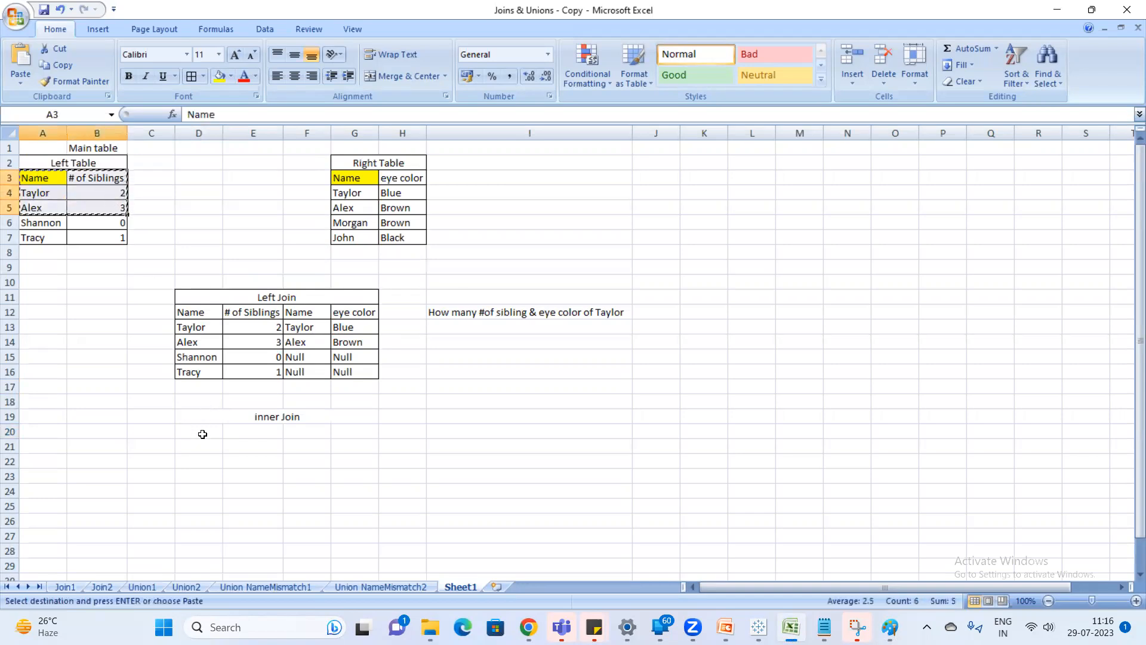
{"action": "left_click", "coordinate": [202, 434]}
{"action": "key", "text": "ctrl+v"}
Copy the Right Table's header and two matching rows (G3:H5) to F20, beside the copied sibling data.
{"action": "left_click", "coordinate": [353, 430]}
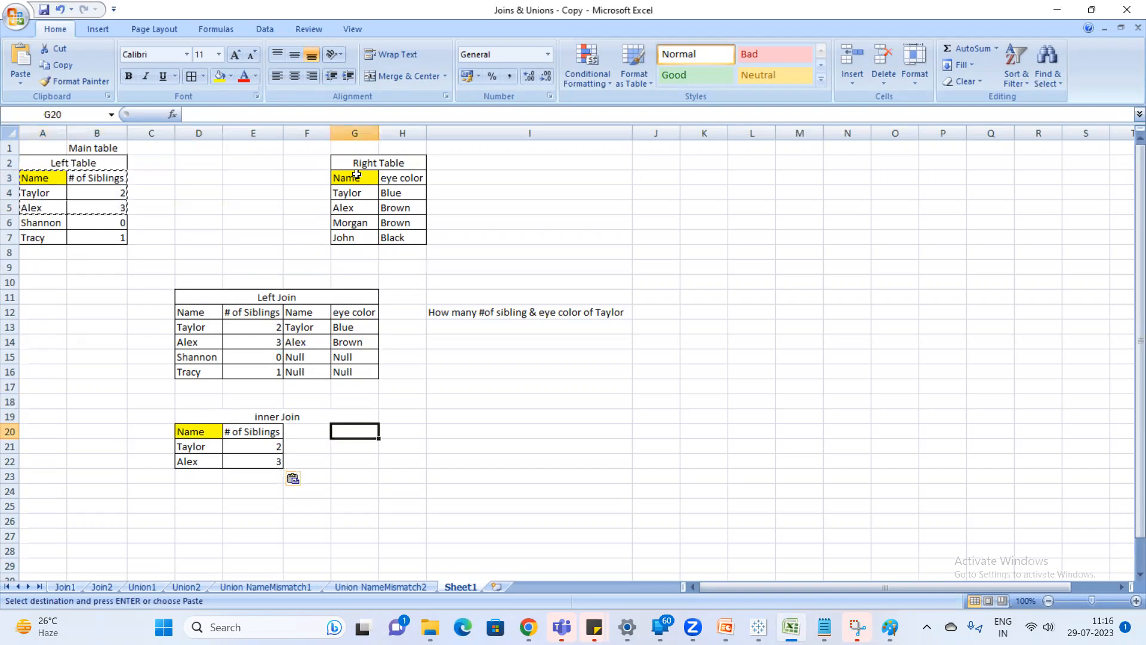
{"action": "left_click_drag", "start_coordinate": [353, 178], "coordinate": [396, 206]}
{"action": "key", "text": "ctrl+c"}
{"action": "left_click", "coordinate": [306, 434]}
{"action": "key", "text": "ctrl+v"}
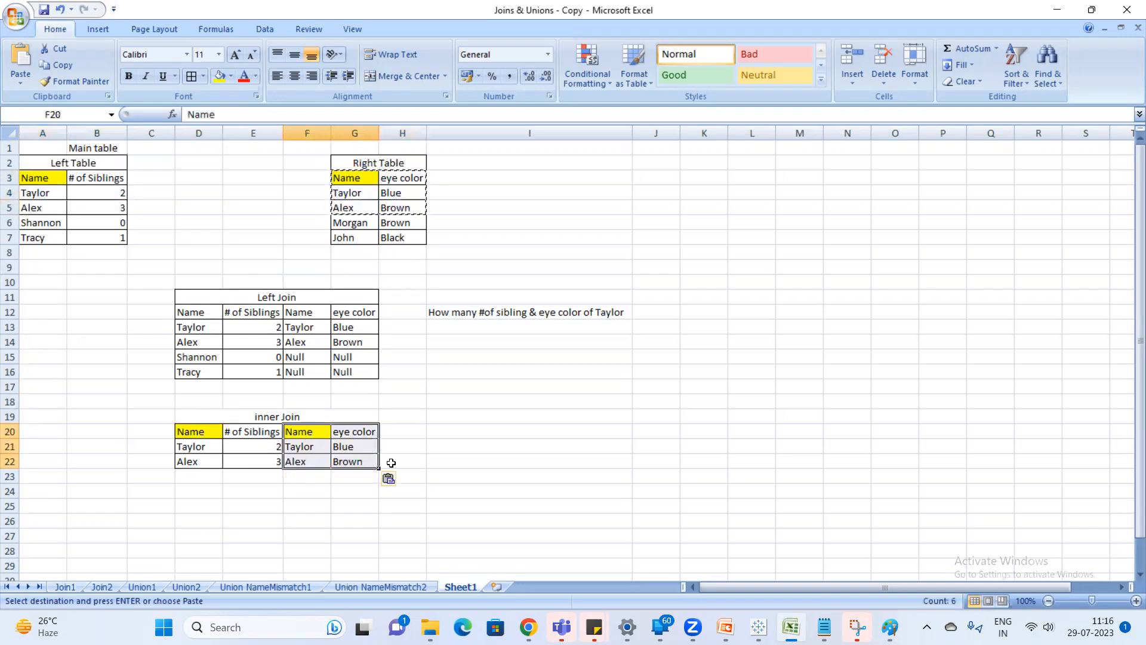
{"action": "key", "text": "Escape"}
Check the unmatched names in both source tables and apply all borders to the inner Join table in D19:G22.
{"action": "left_click", "coordinate": [46, 221]}
{"action": "left_click", "coordinate": [45, 238]}
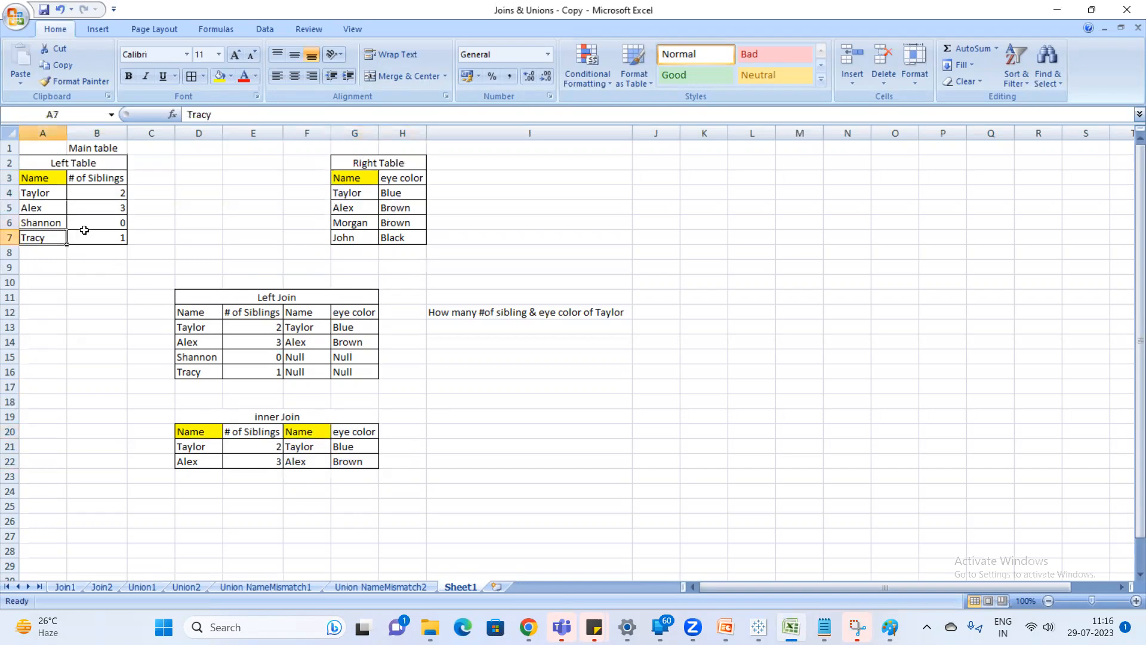
{"action": "left_click", "coordinate": [346, 224]}
{"action": "left_click", "coordinate": [335, 236]}
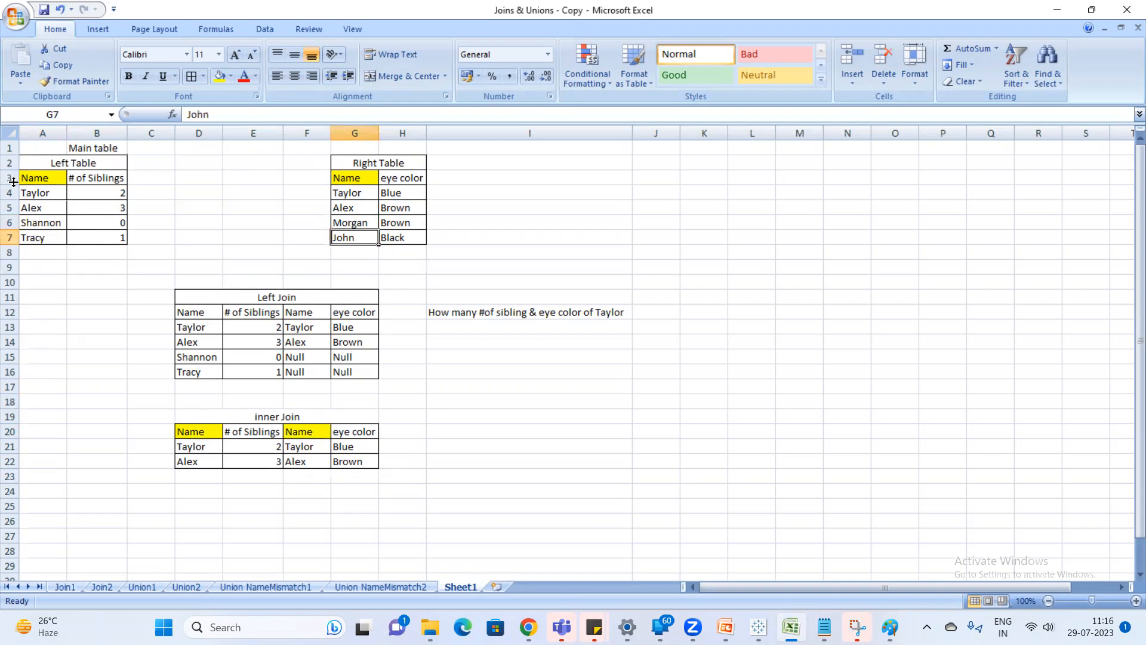
{"action": "left_click_drag", "start_coordinate": [205, 419], "coordinate": [353, 460]}
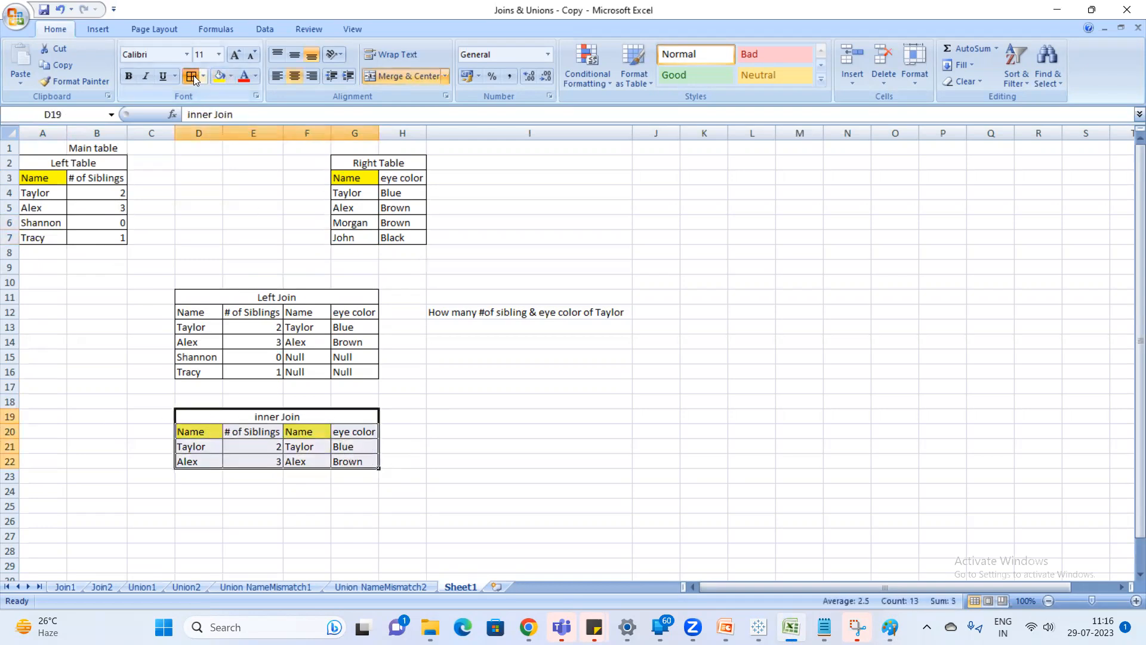
{"action": "left_click", "coordinate": [197, 446]}
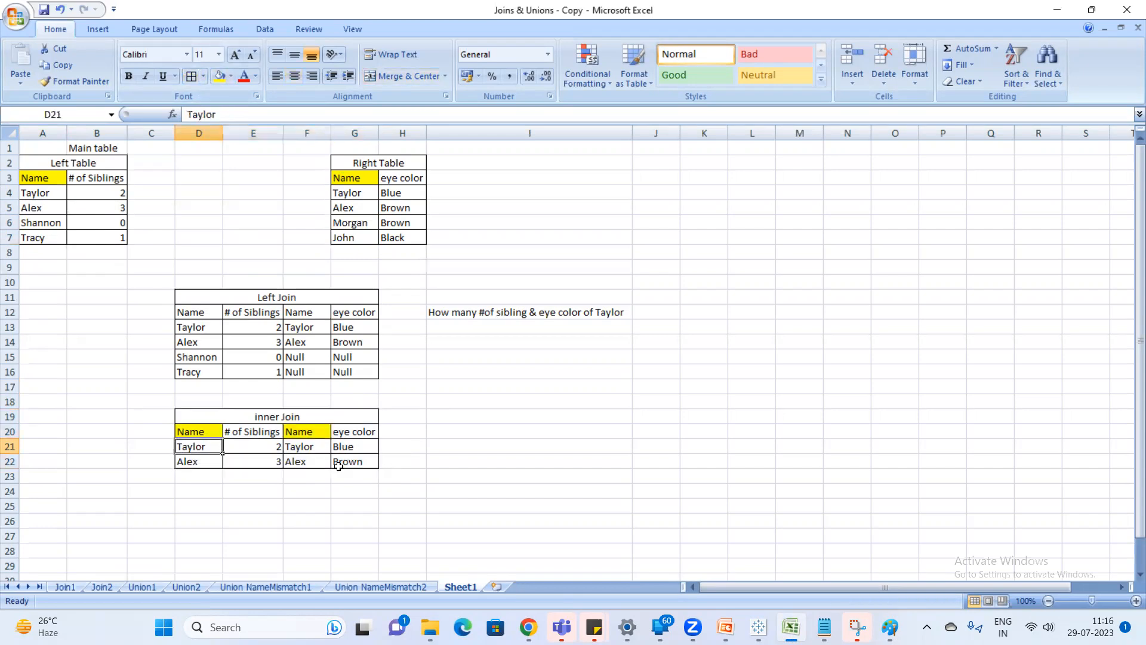
In the Paint picture of both tables, circle the Left Table's last name in lime and draw curves to the Right Table's names, then return to Excel.
{"action": "mouse_move", "coordinate": [890, 627]}
{"action": "left_click", "coordinate": [968, 548]}
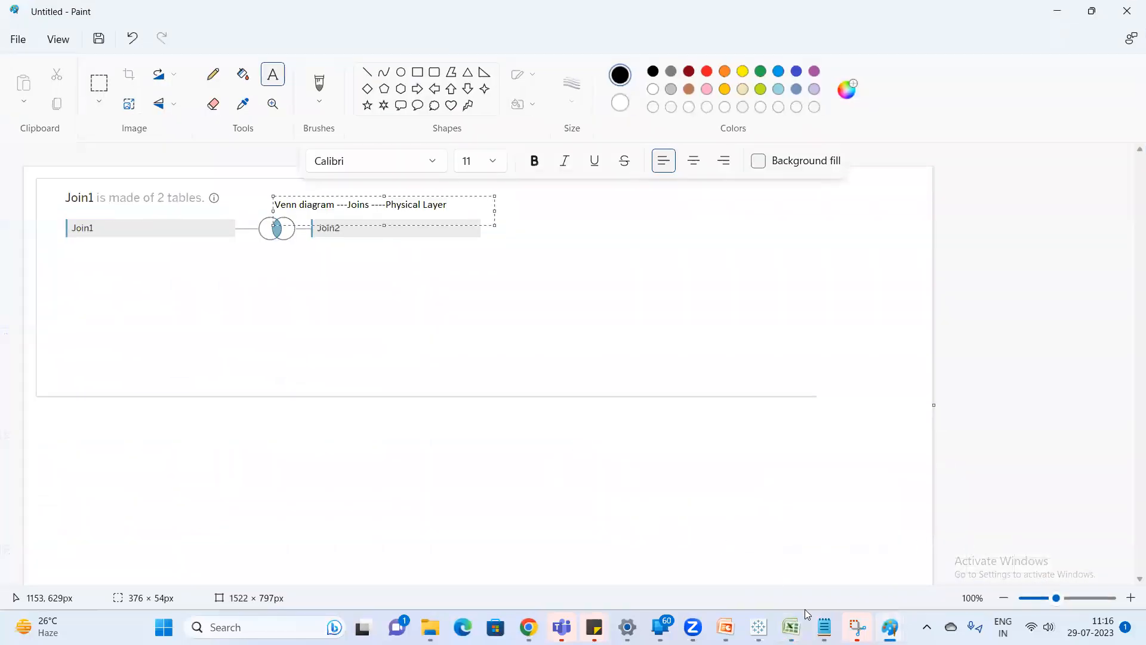
{"action": "left_click", "coordinate": [824, 568]}
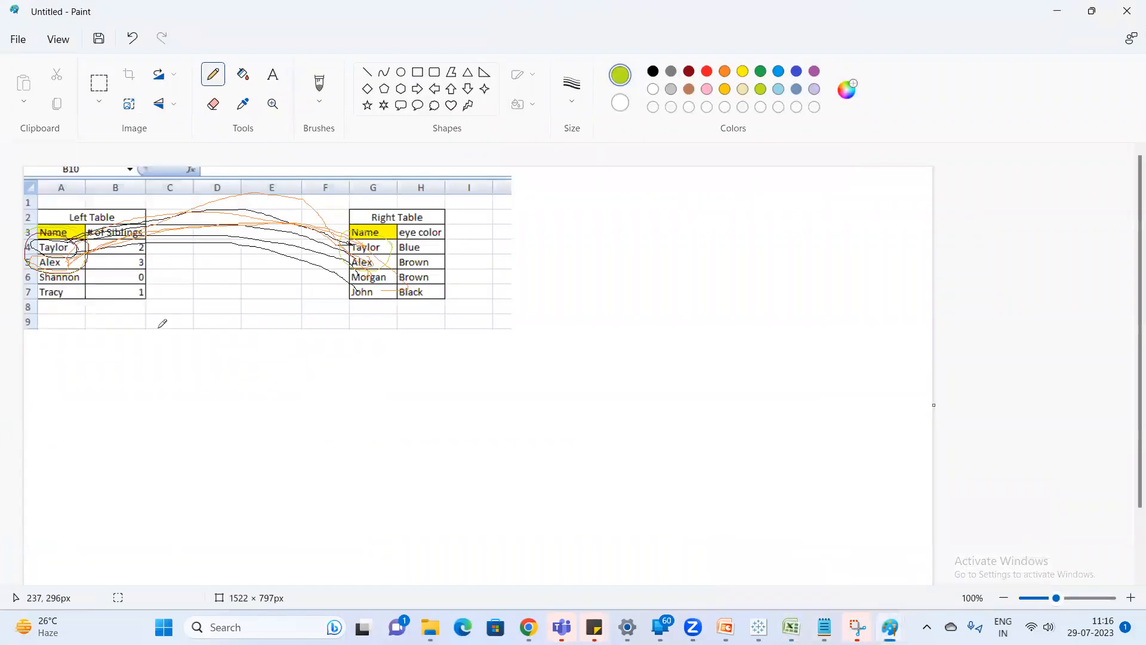
{"action": "mouse_move", "coordinate": [73, 311]}
{"action": "left_mouse_down"}
{"action": "mouse_move", "coordinate": [66, 278]}
{"action": "mouse_move", "coordinate": [37, 283]}
{"action": "mouse_move", "coordinate": [66, 300]}
{"action": "left_mouse_up"}
{"action": "left_click_drag", "start_coordinate": [104, 266], "coordinate": [353, 239]}
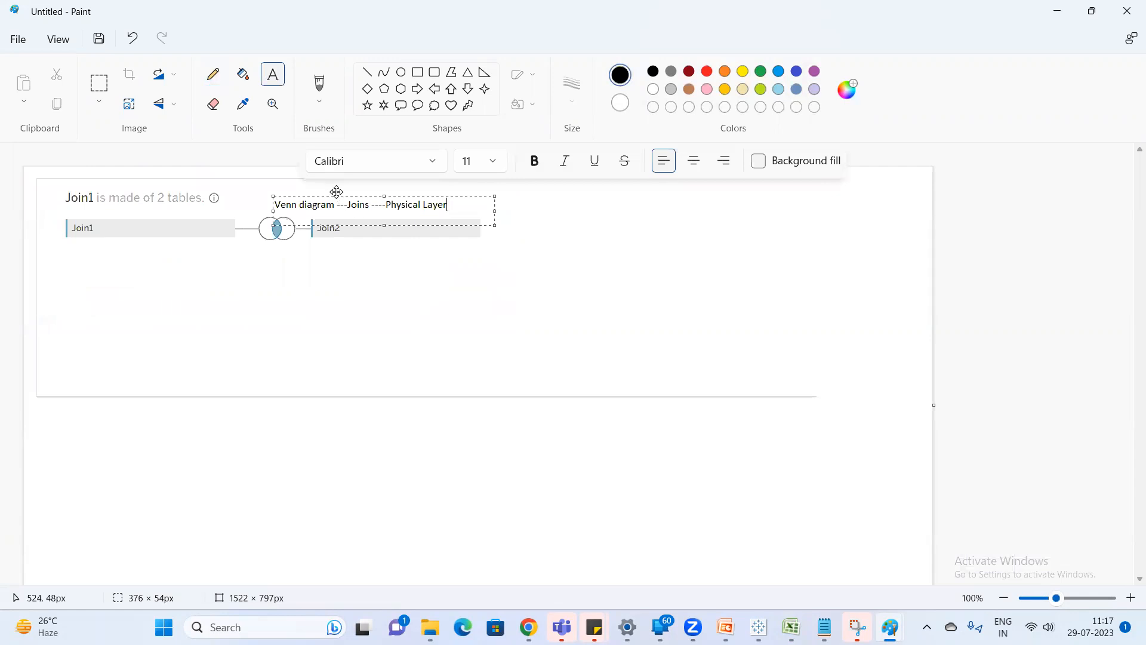
{"action": "left_click_drag", "start_coordinate": [336, 191], "coordinate": [327, 181]}
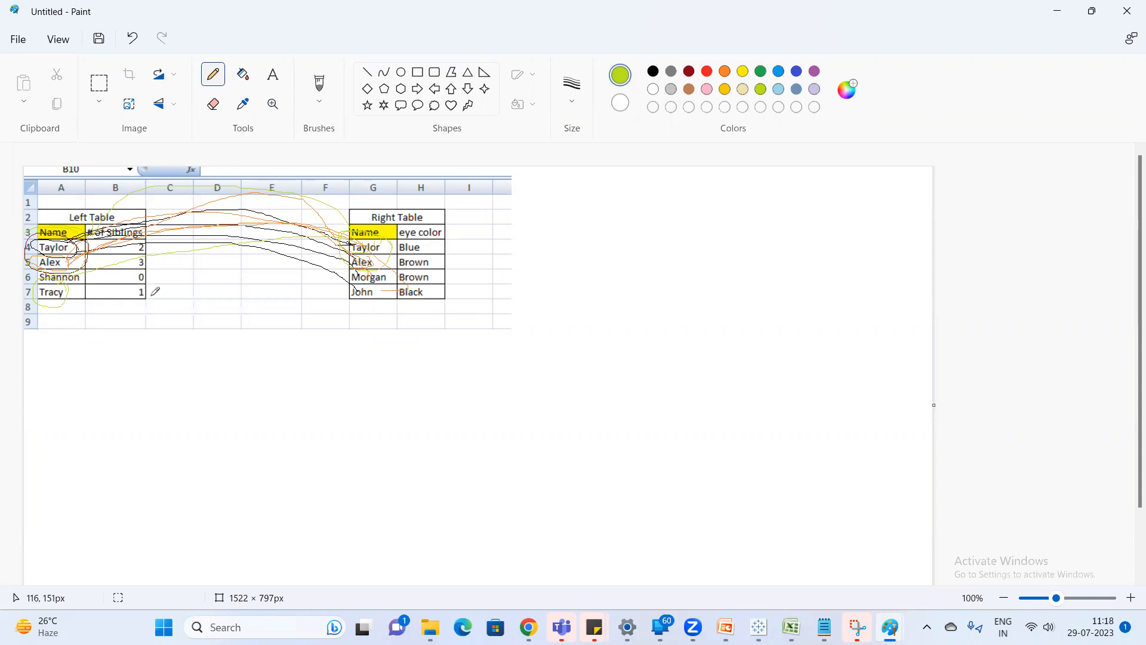
{"action": "key", "text": "alt+Tab"}
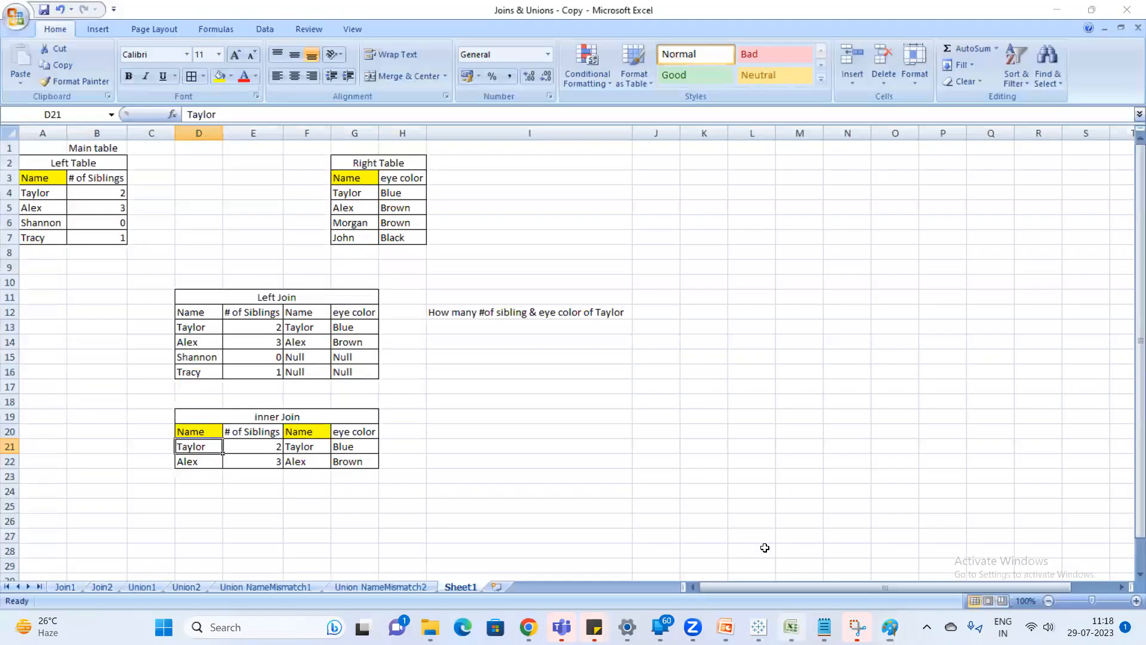
Add a fifth row to the Left Table that repeats its first name in A8, with 1 sibling in B8.
{"action": "left_click", "coordinate": [83, 273]}
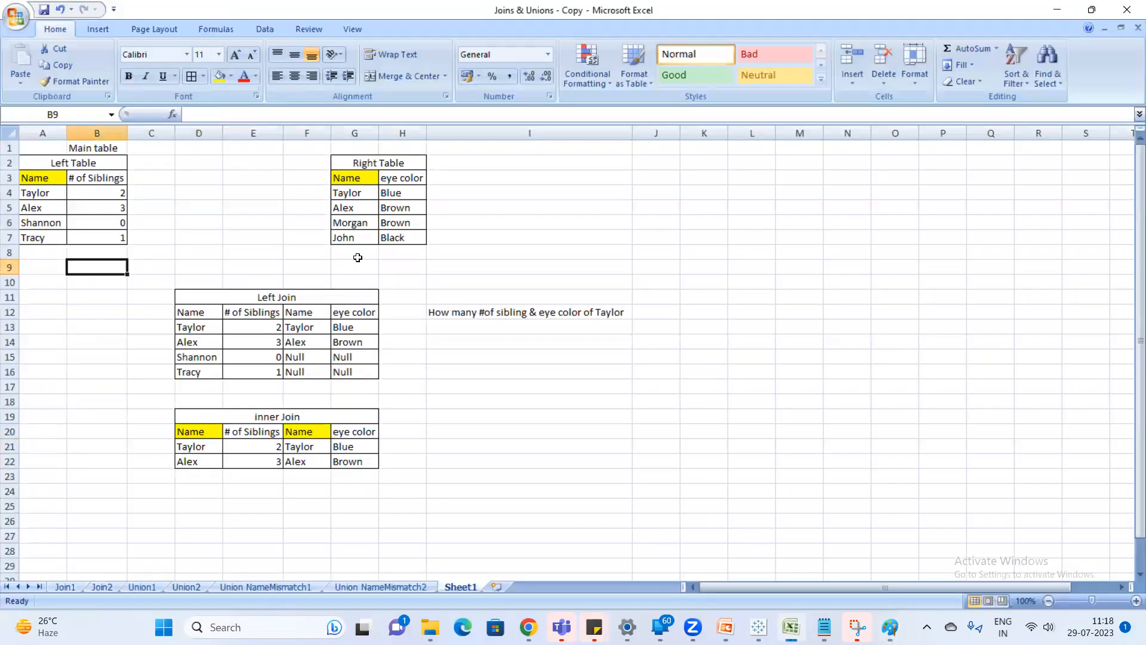
{"action": "left_click", "coordinate": [366, 255]}
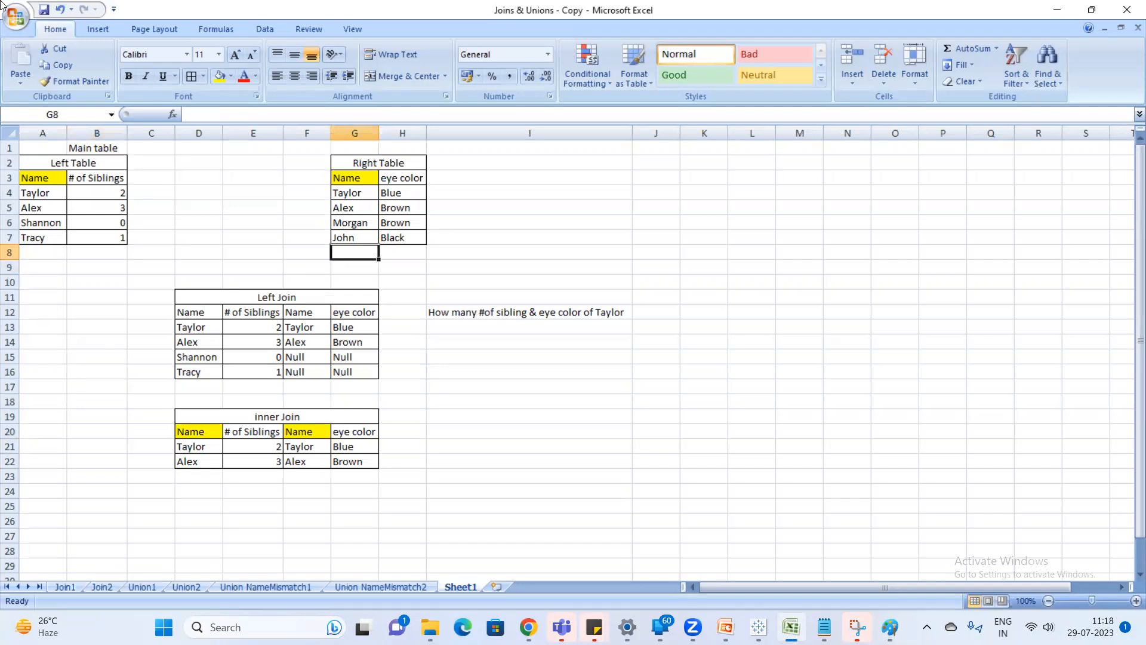
{"action": "left_click", "coordinate": [34, 258]}
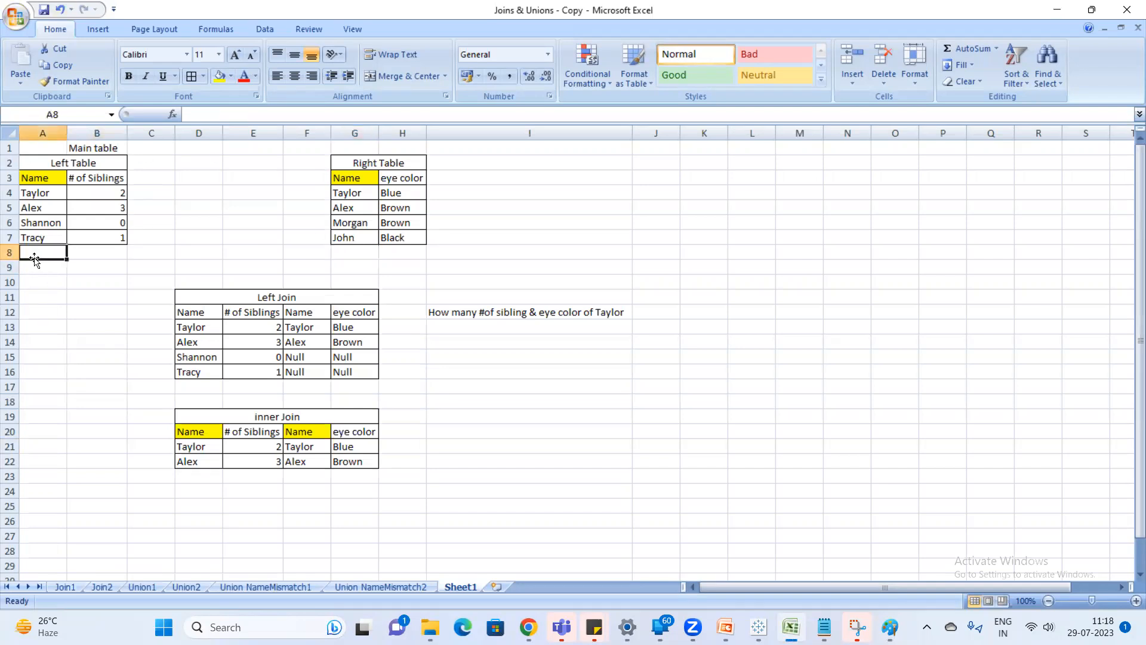
{"action": "type", "text": "Taylor"}
{"action": "key", "text": "Return"}
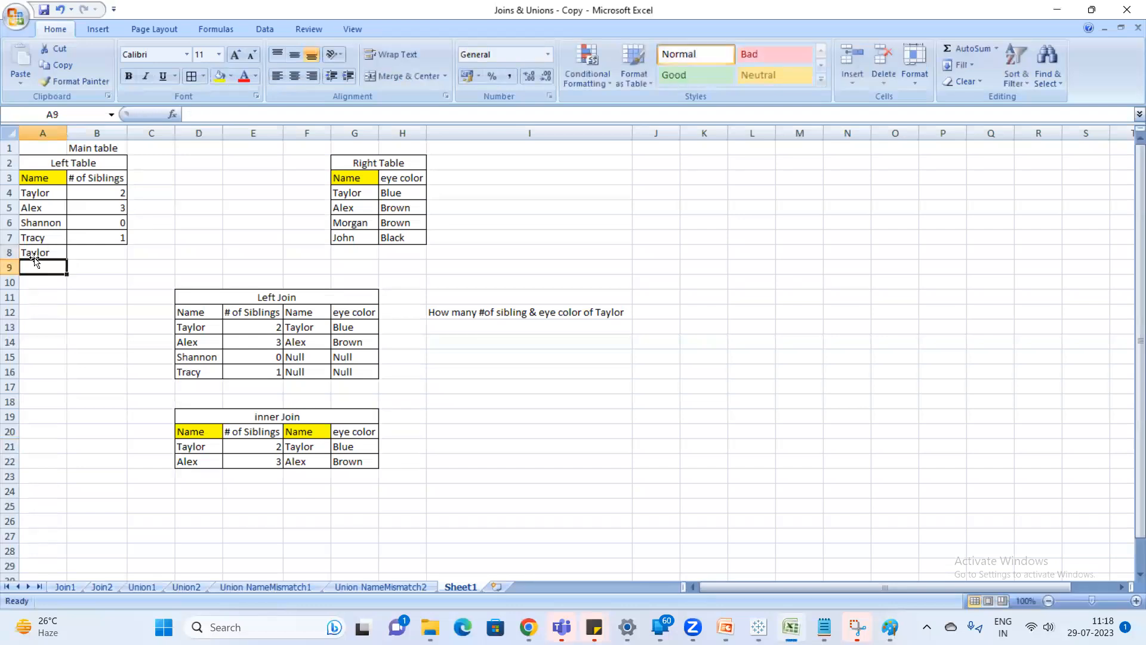
{"action": "left_click", "coordinate": [34, 258]}
{"action": "key", "text": "Right"}
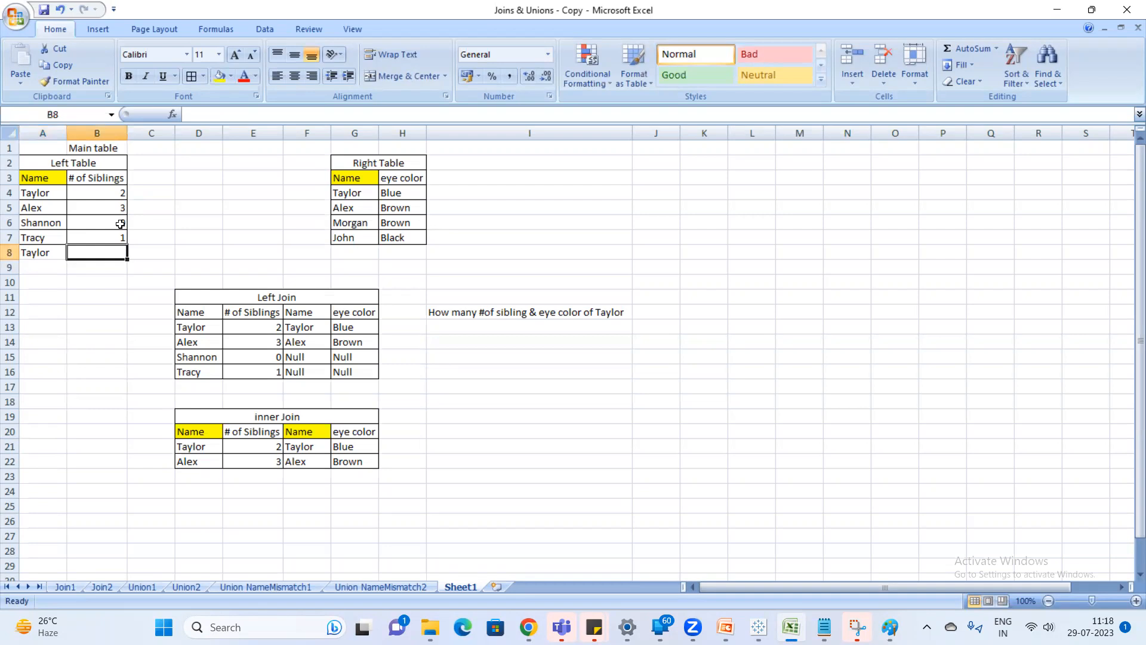
{"action": "type", "text": "1"}
{"action": "key", "text": "Return"}
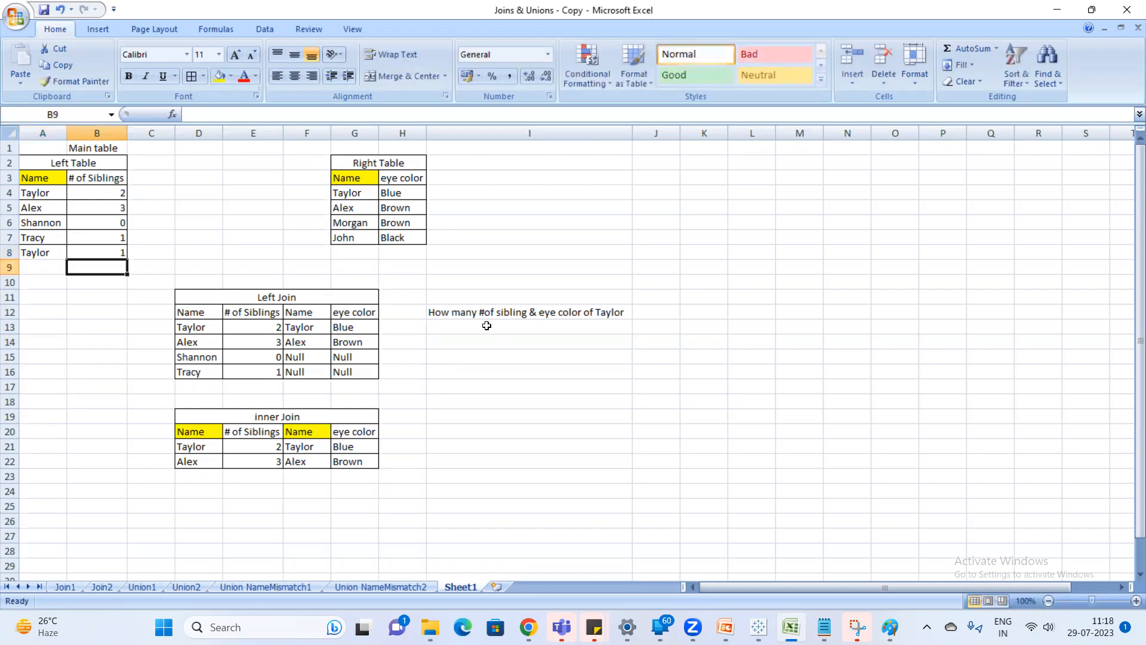
Start a third inner Join row by entering the repeated name in D23 and 1 sibling in E23.
{"action": "left_click", "coordinate": [45, 197]}
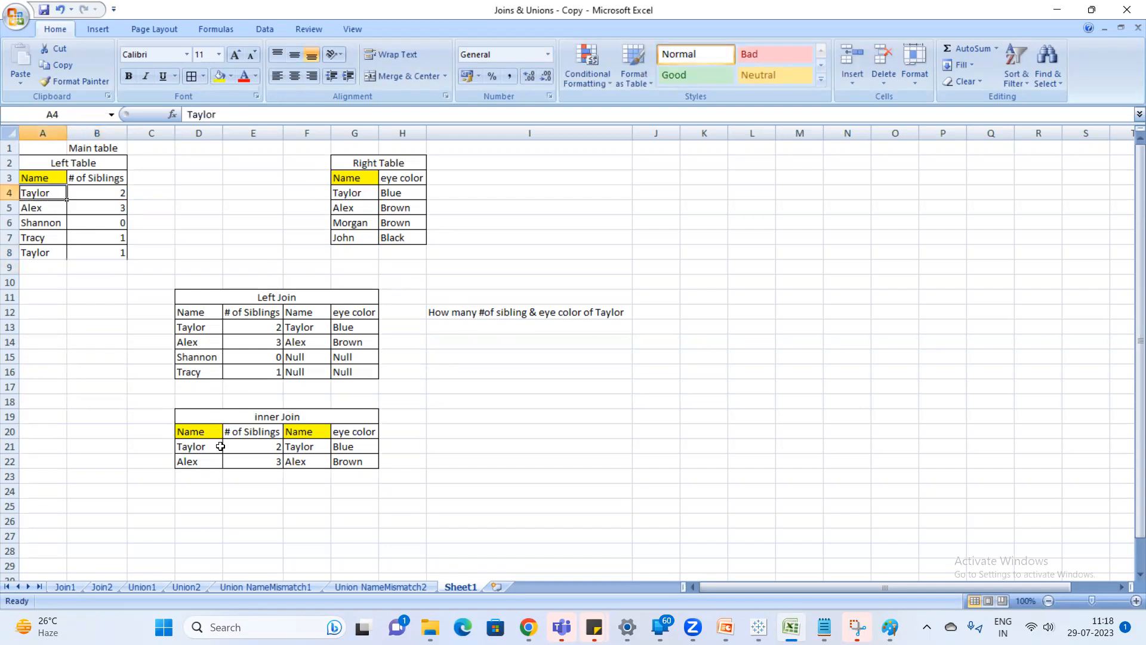
{"action": "left_click", "coordinate": [39, 253]}
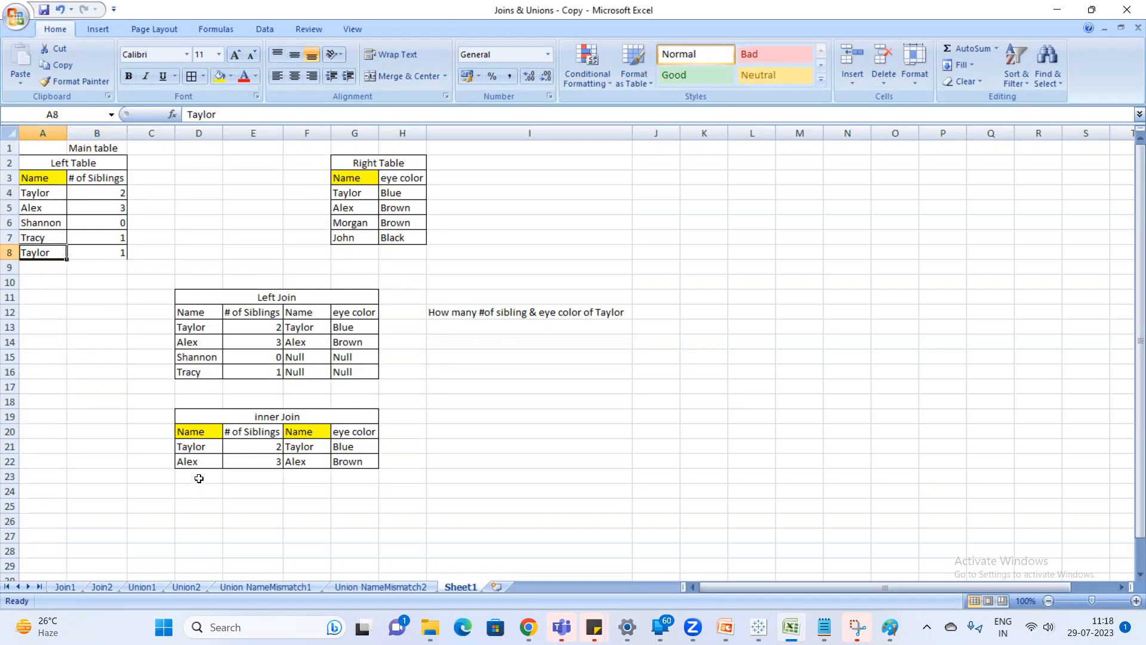
{"action": "left_click", "coordinate": [200, 475]}
{"action": "type", "text": "t"}
{"action": "key", "text": "Return"}
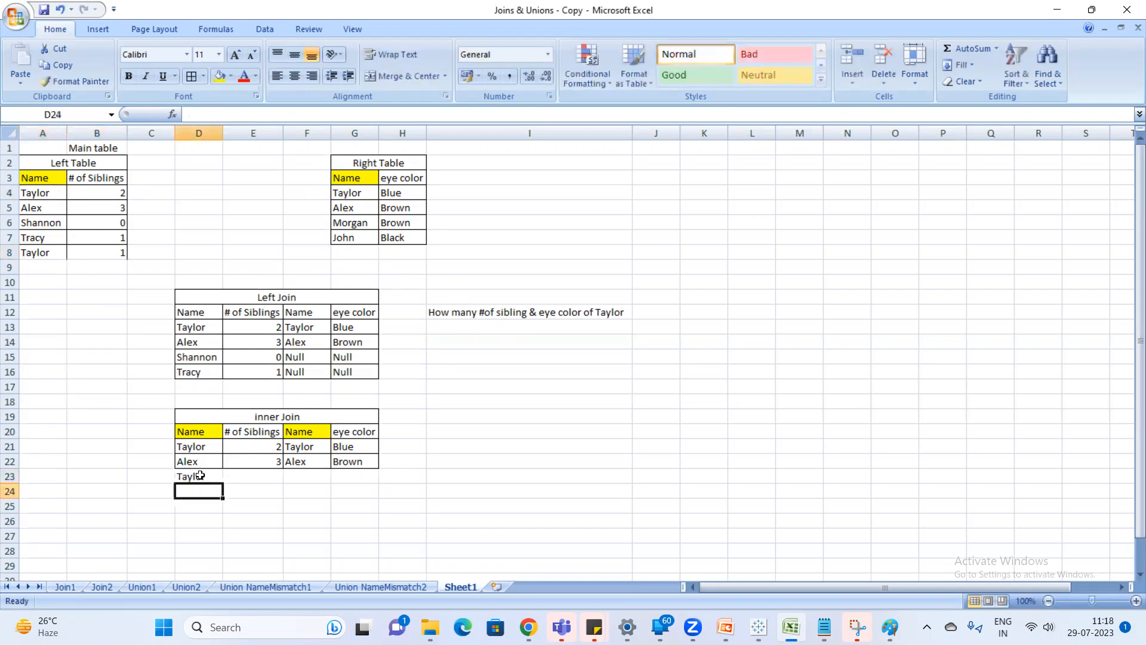
{"action": "left_click", "coordinate": [272, 477]}
{"action": "type", "text": "1"}
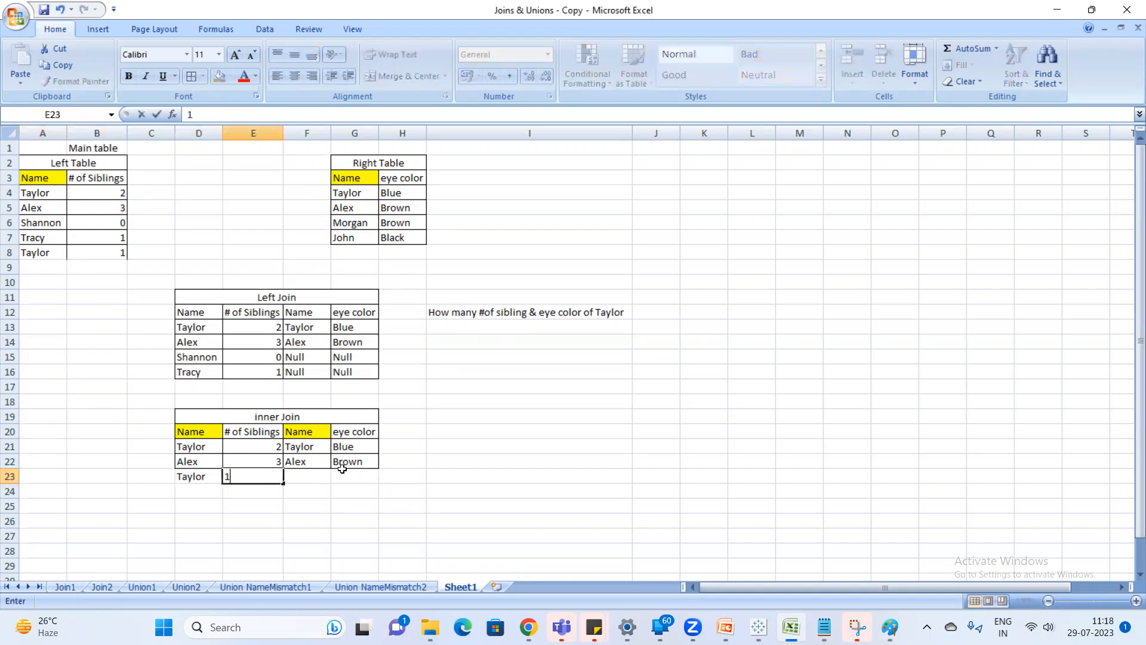
Complete the third inner Join row with the matching Right Table name in F23 and Blue in G23.
{"action": "left_click", "coordinate": [307, 472]}
{"action": "type", "text": "taylor"}
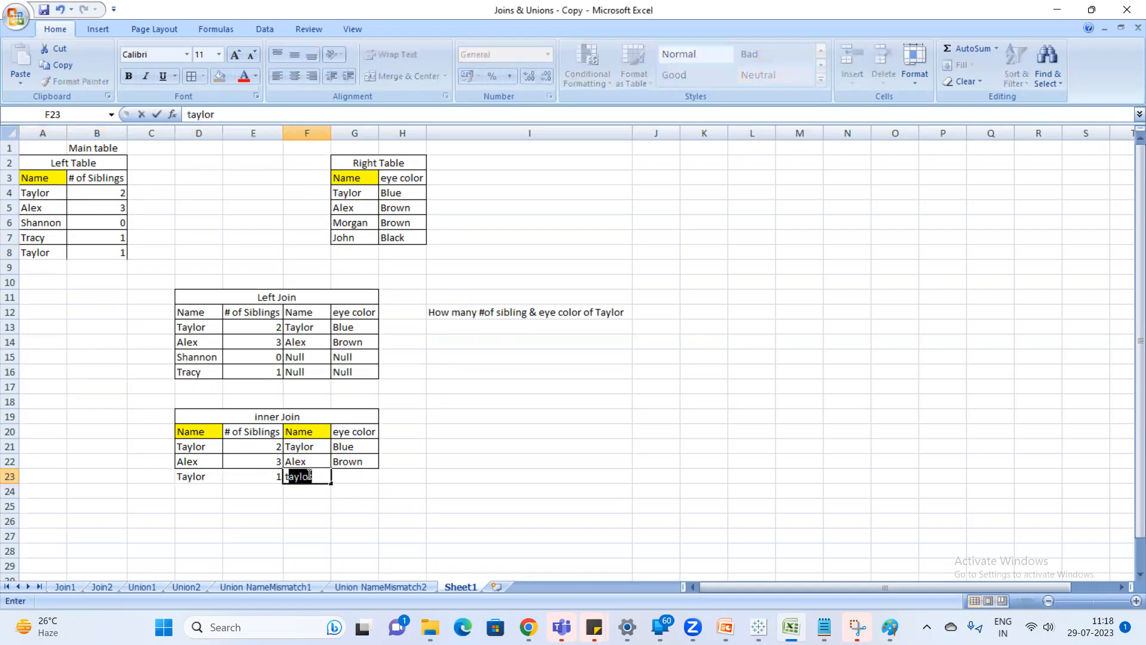
{"action": "key", "text": "Return"}
{"action": "left_click", "coordinate": [363, 477]}
{"action": "type", "text": "b"}
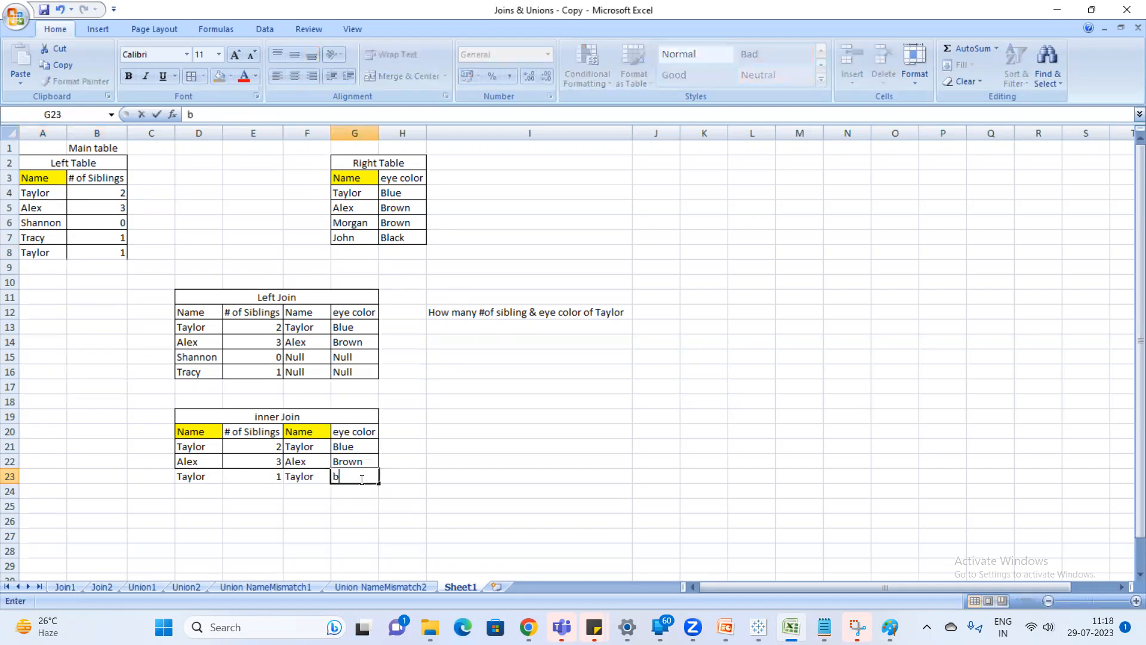
{"action": "type", "text": "lu"}
{"action": "key", "text": "Return"}
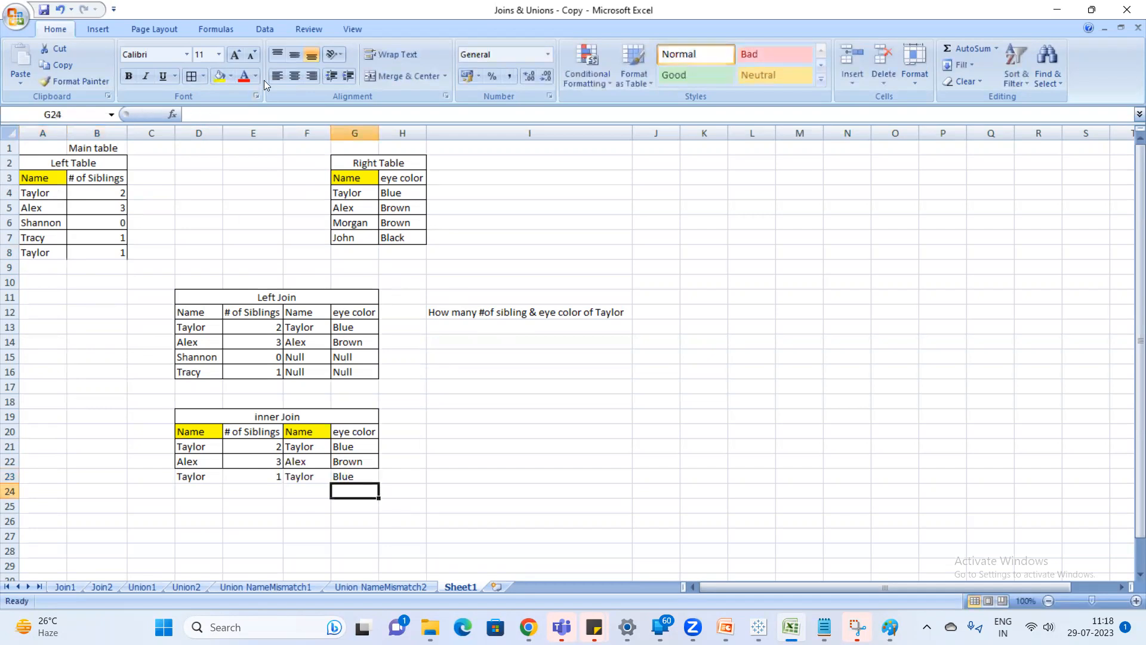
Compare the repeated name's rows in the Left and Right Tables with the first inner Join row.
{"action": "left_click_drag", "start_coordinate": [371, 193], "coordinate": [407, 191]}
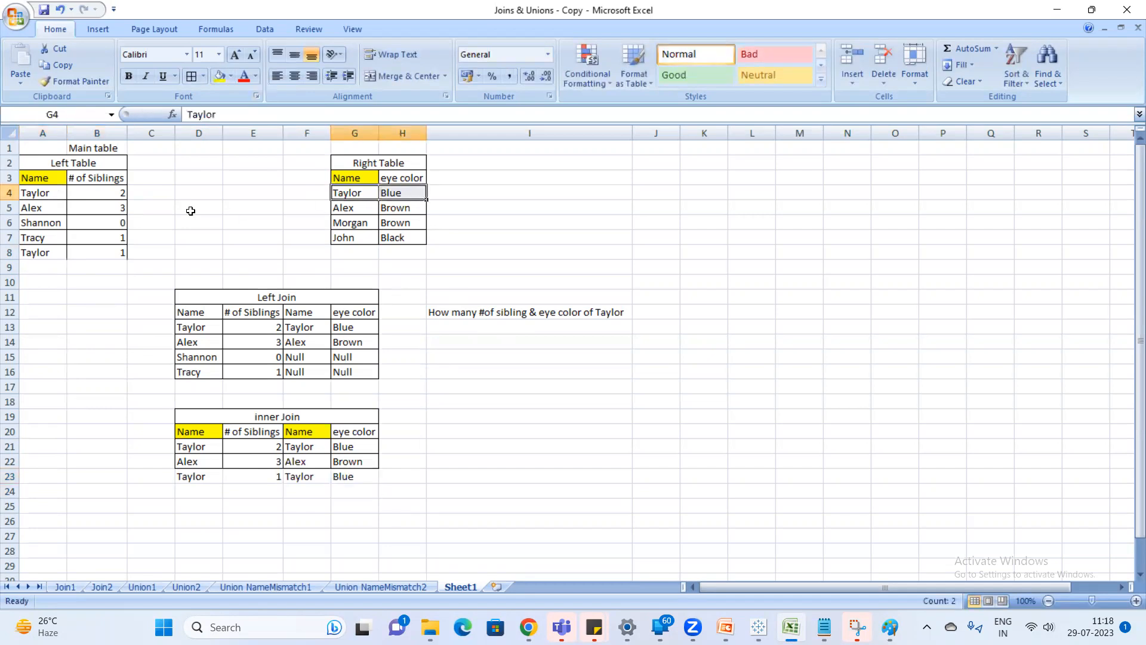
{"action": "left_click", "coordinate": [43, 197]}
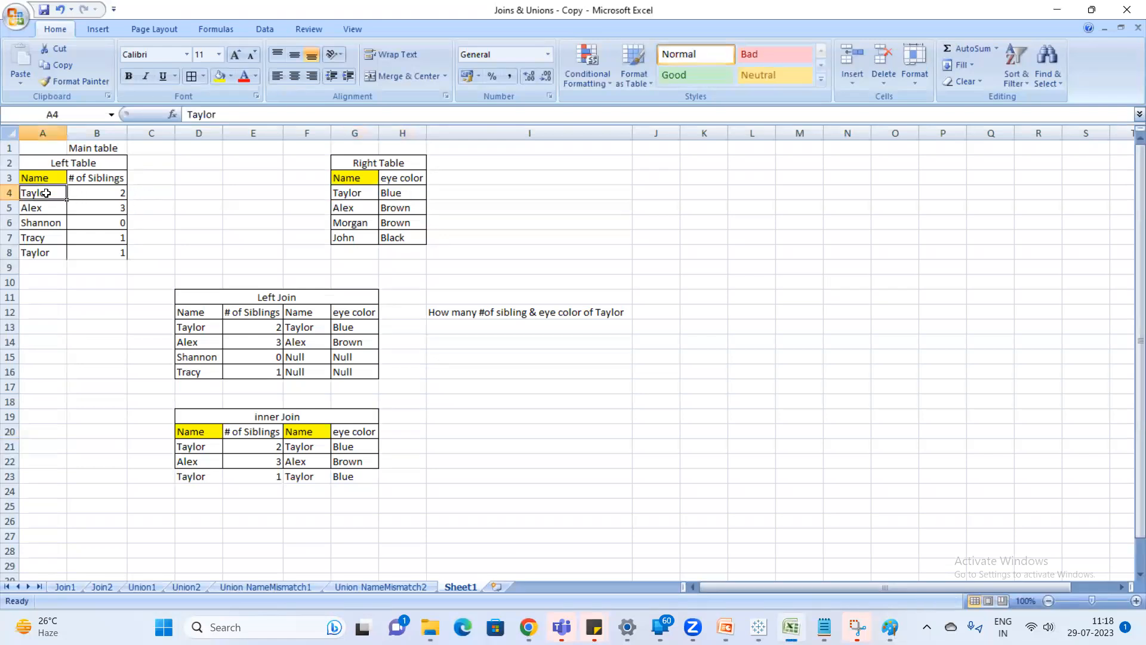
{"action": "left_click", "coordinate": [347, 194]}
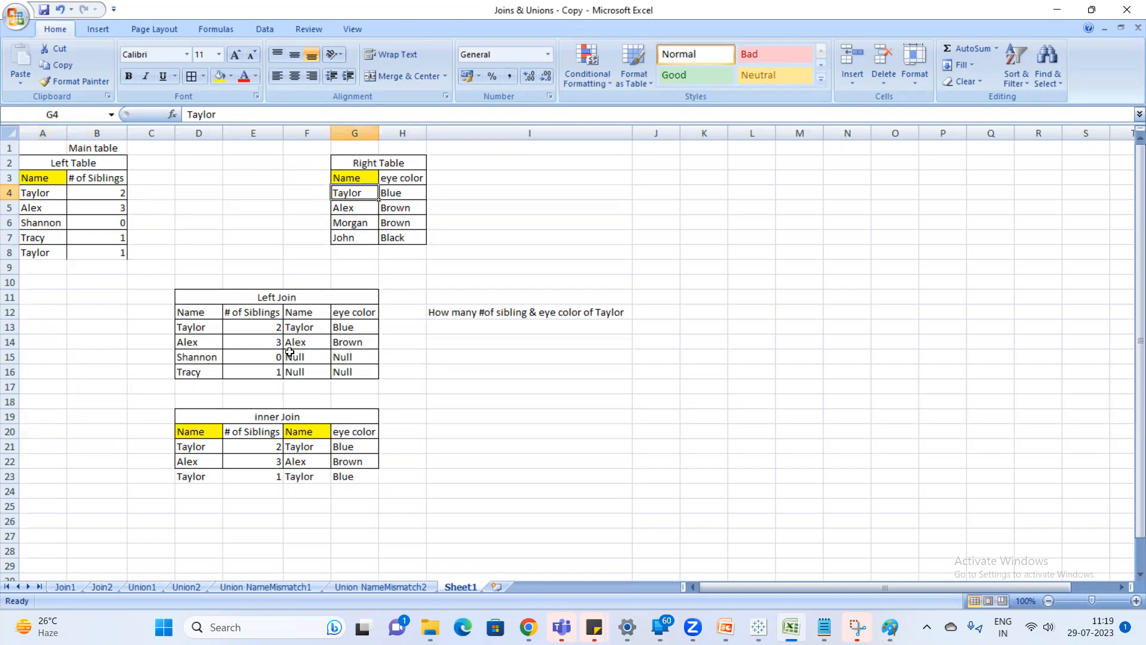
{"action": "left_click_drag", "start_coordinate": [189, 447], "coordinate": [370, 447]}
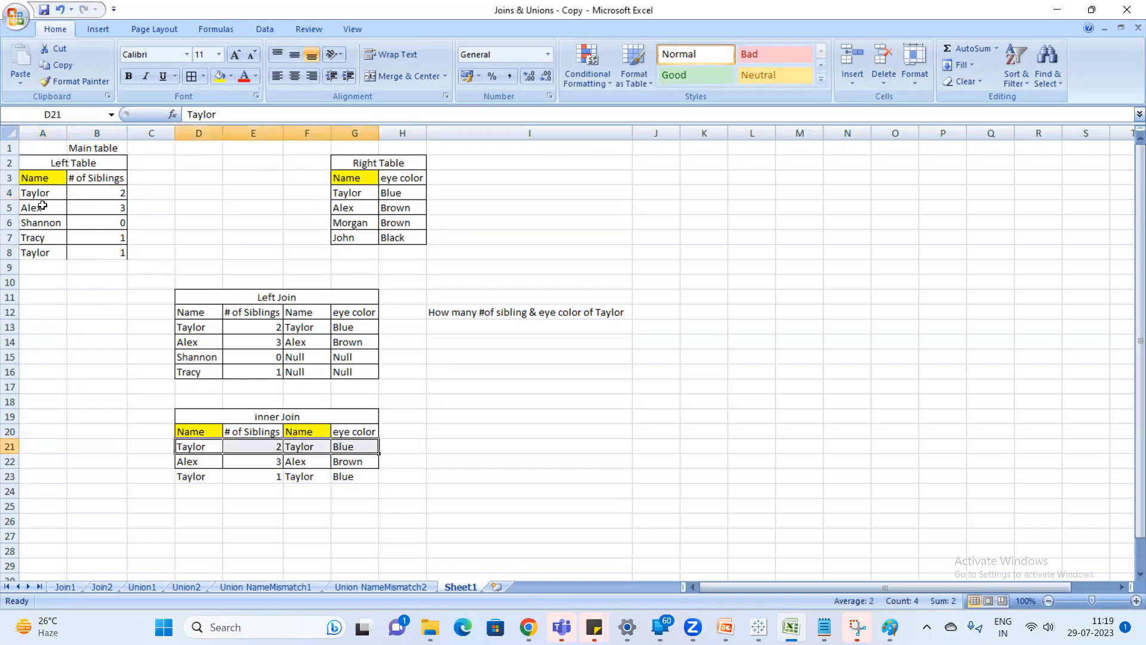
{"action": "left_click", "coordinate": [46, 255]}
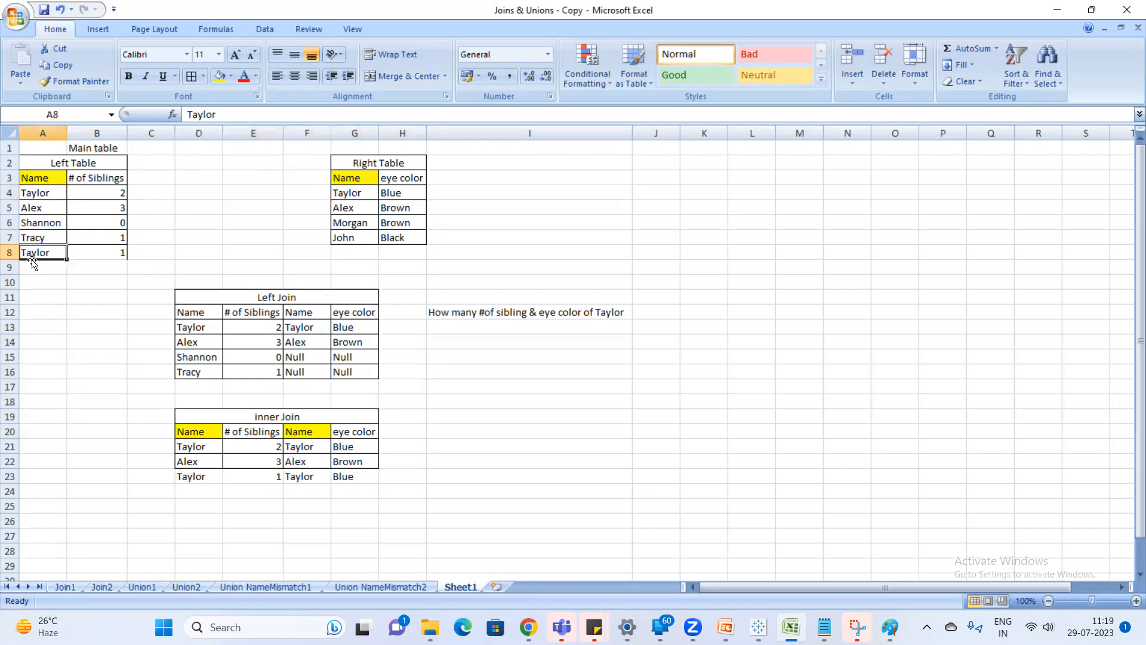
{"action": "left_click_drag", "start_coordinate": [49, 253], "coordinate": [98, 255]}
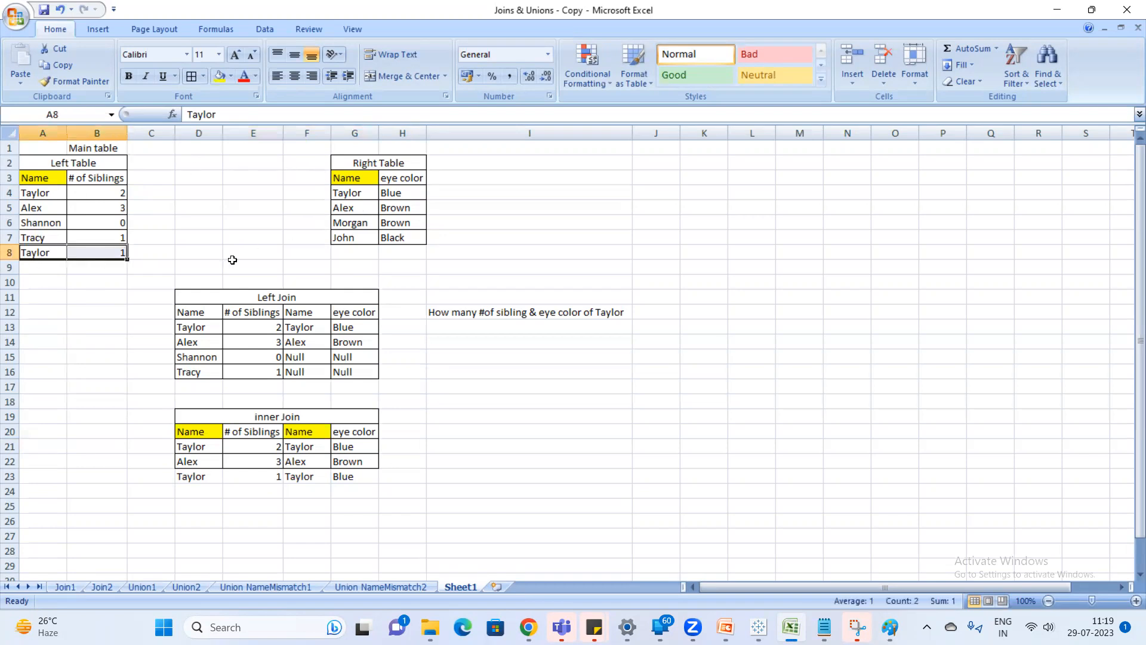
Start a fifth Left Join row by entering the repeated name in D17 and 1 sibling in E17.
{"action": "left_click", "coordinate": [208, 385]}
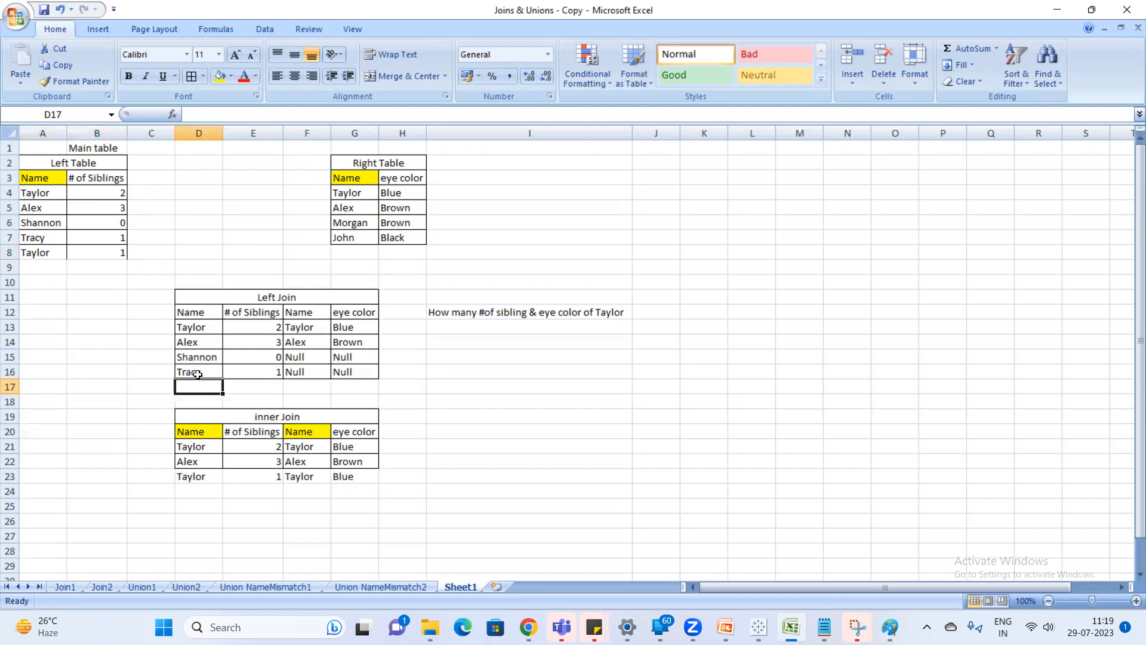
{"action": "type", "text": "t"}
{"action": "type", "text": "taylor"}
{"action": "key", "text": "Return"}
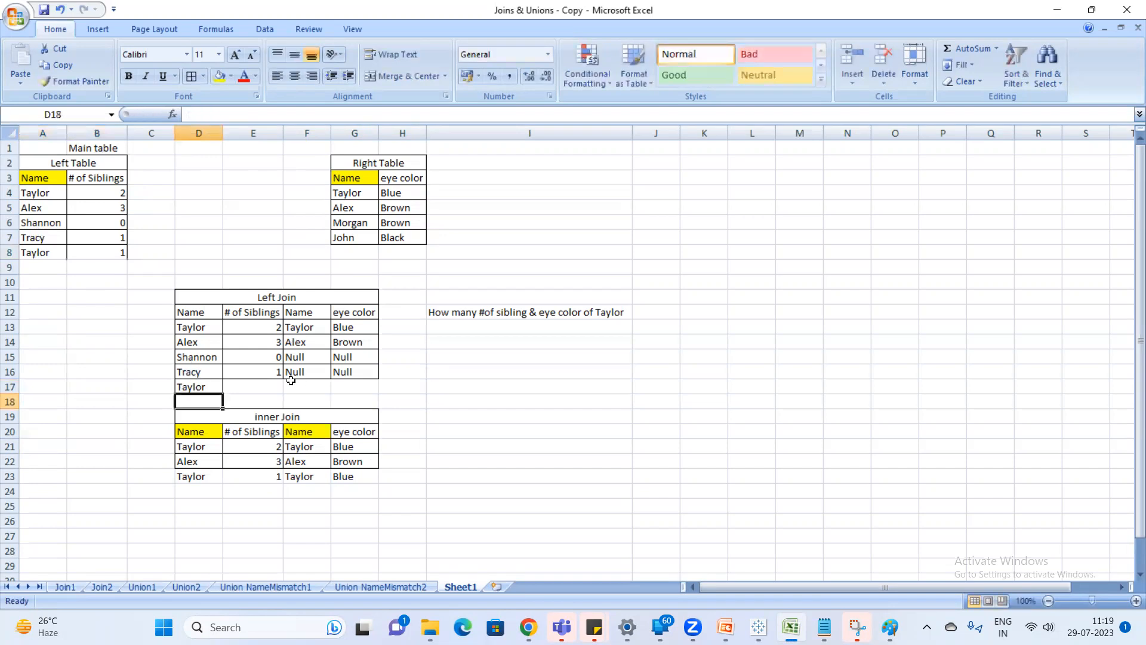
{"action": "left_click", "coordinate": [270, 389]}
{"action": "type", "text": "1"}
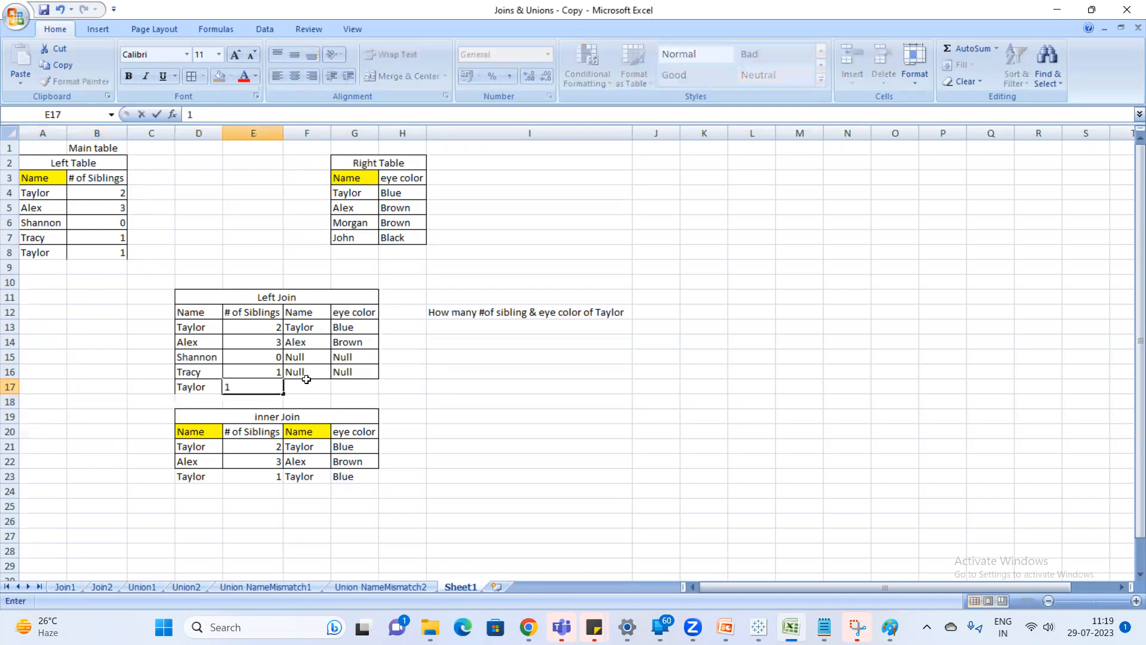
Fill the Right Table side of the fifth Left Join row with the matching name in F17 and Blue in G17.
{"action": "left_click", "coordinate": [307, 385]}
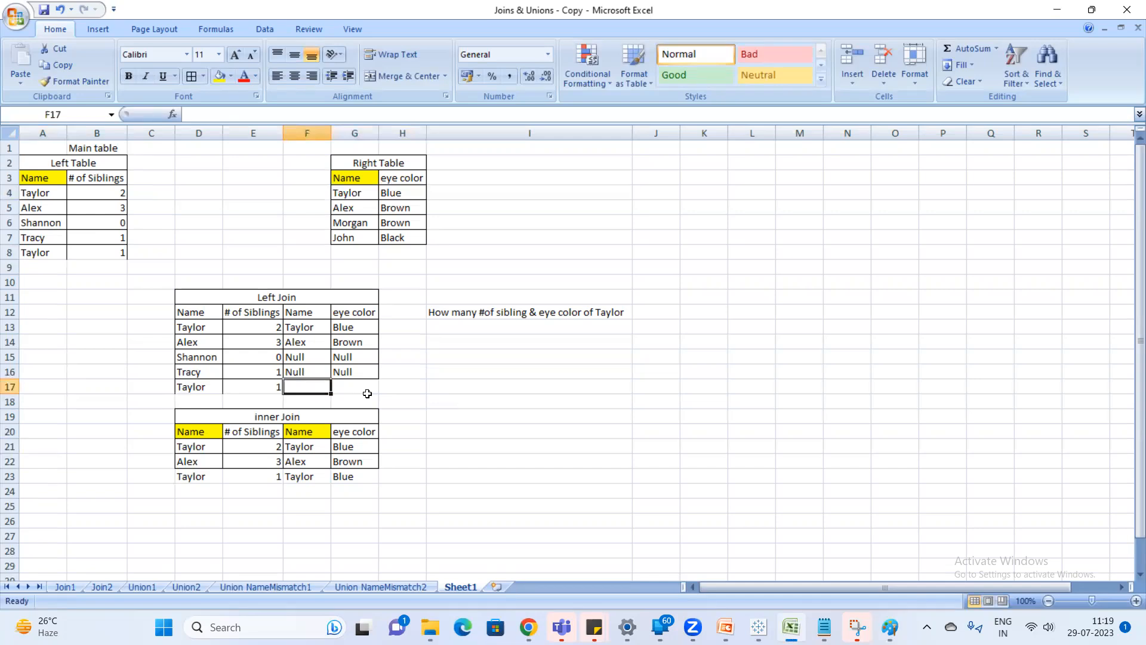
{"action": "type", "text": "ta"}
{"action": "key", "text": "Return"}
{"action": "key", "text": "Up"}
{"action": "left_click", "coordinate": [367, 392]}
{"action": "type", "text": "blue"}
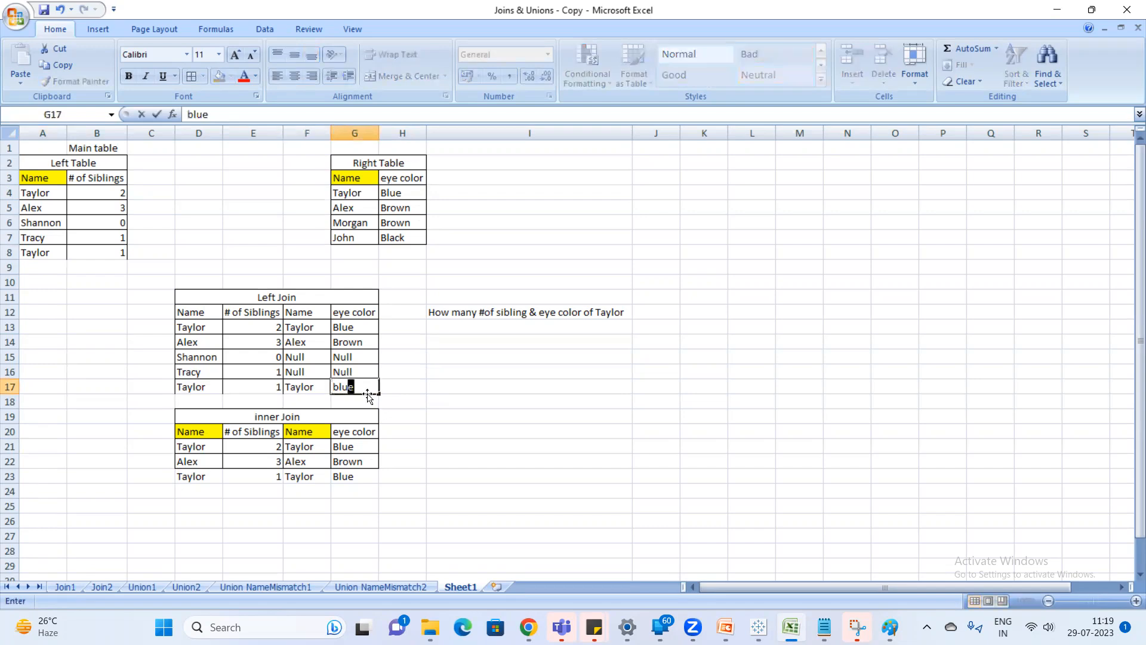
{"action": "key", "text": "Return"}
Check the added Left Join values against the Left Table's last row and delete sheet row 17.
{"action": "left_click_drag", "start_coordinate": [301, 385], "coordinate": [367, 386]}
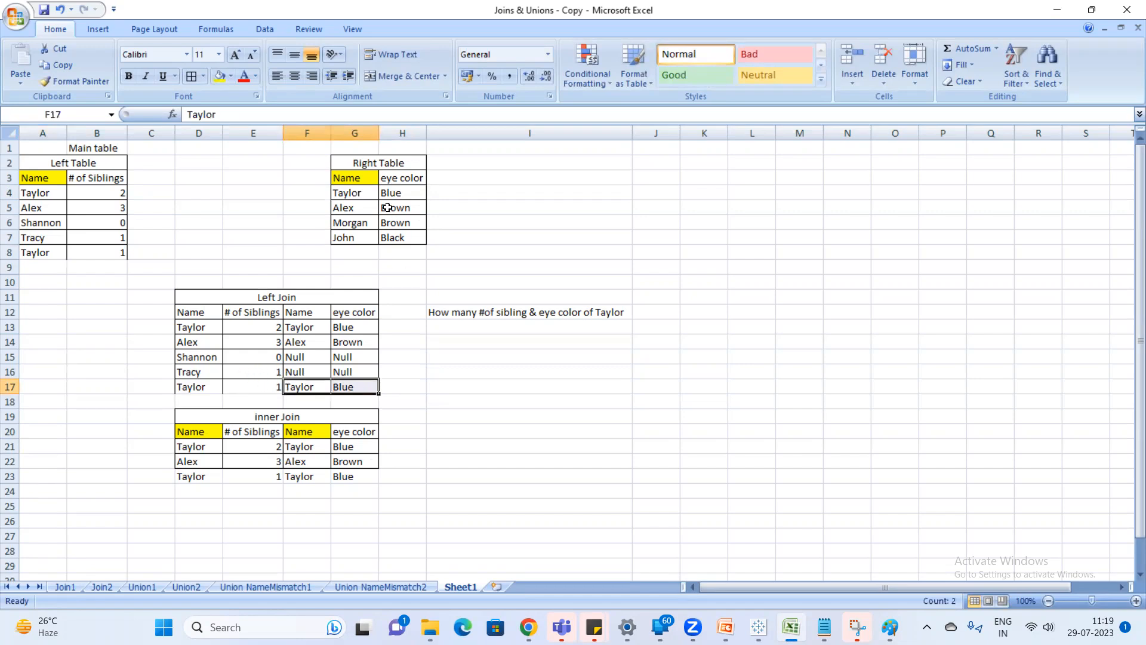
{"action": "left_click", "coordinate": [41, 254]}
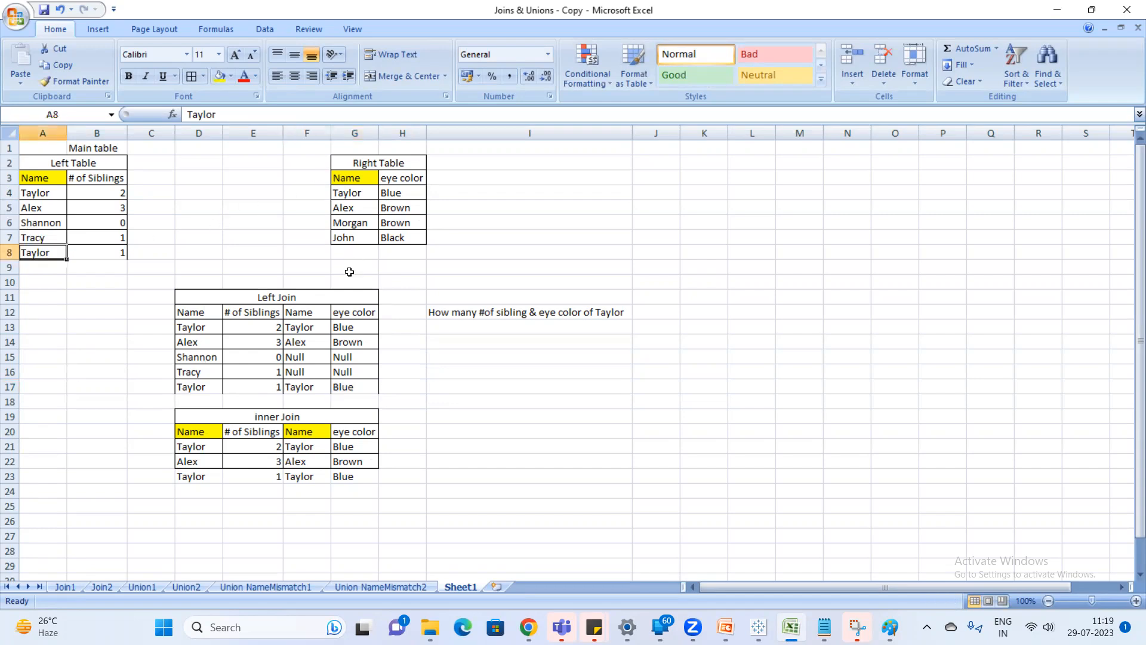
{"action": "left_click", "coordinate": [40, 265]}
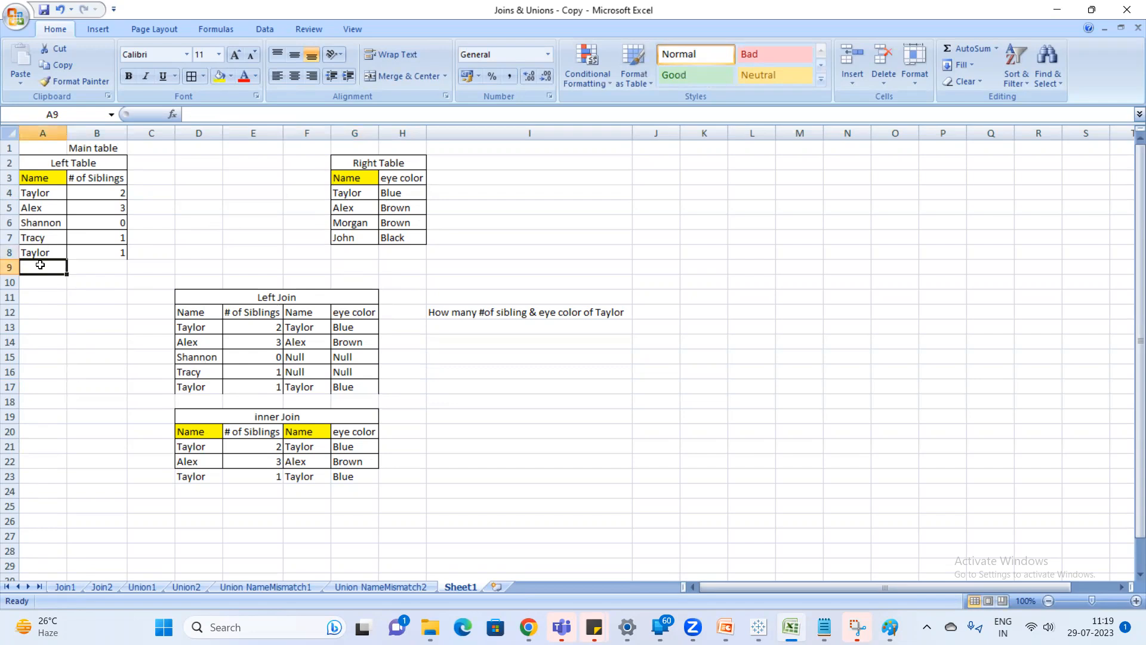
{"action": "left_click", "coordinate": [307, 386]}
{"action": "left_click_drag", "start_coordinate": [317, 388], "coordinate": [360, 390]}
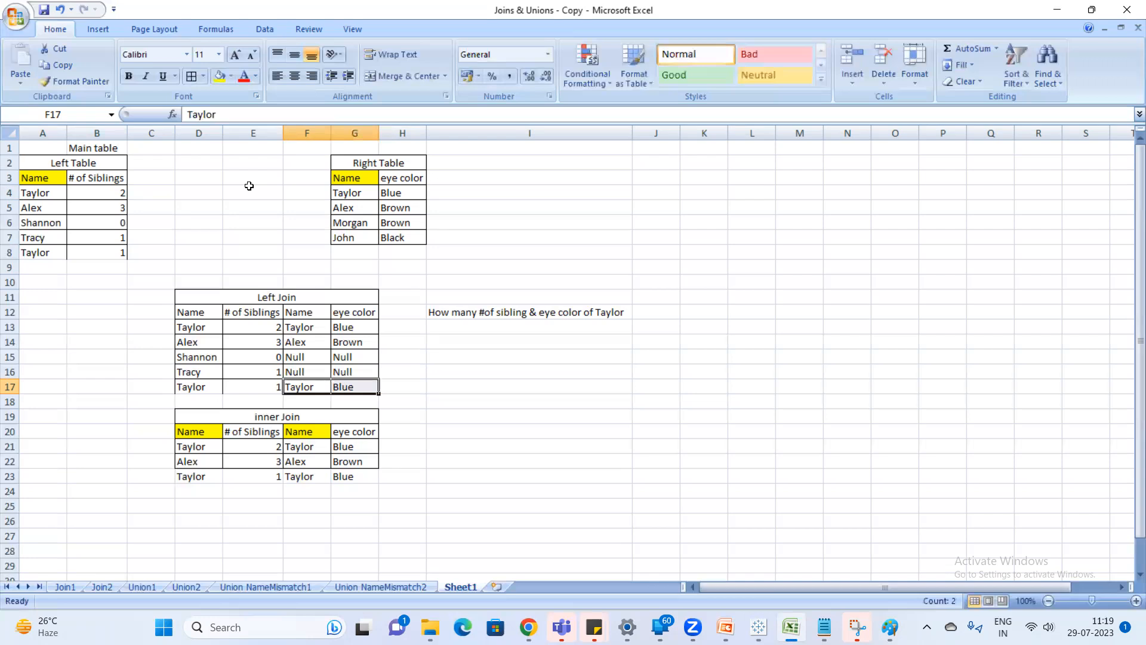
{"action": "left_click", "coordinate": [9, 387]}
{"action": "right_click", "coordinate": [9, 387]}
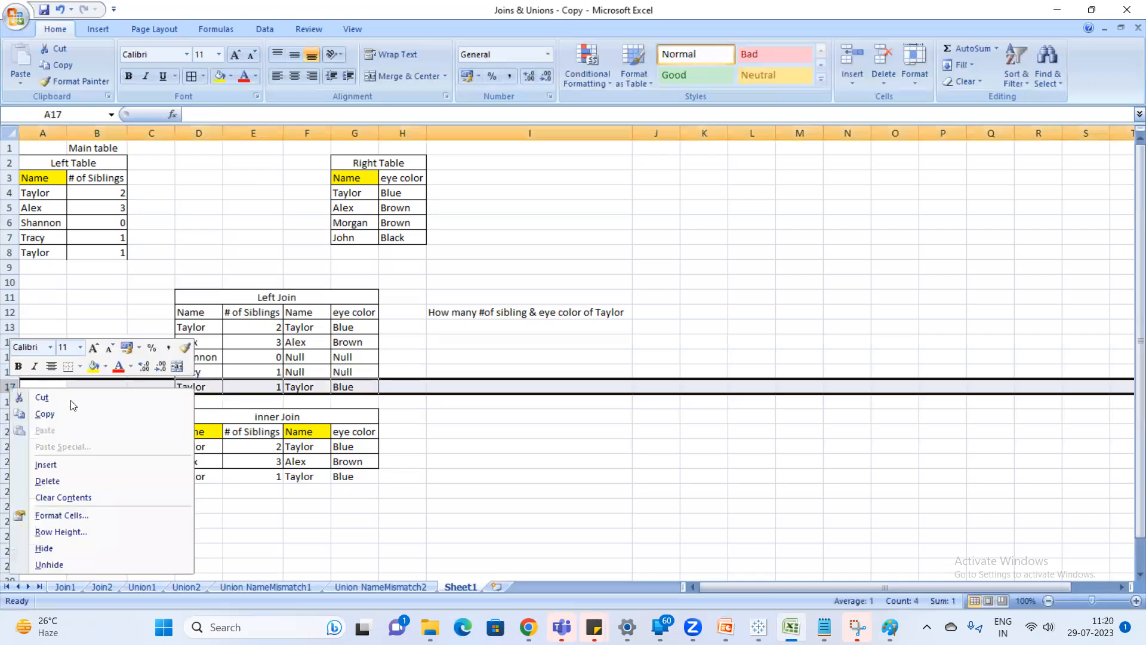
{"action": "left_click", "coordinate": [71, 483]}
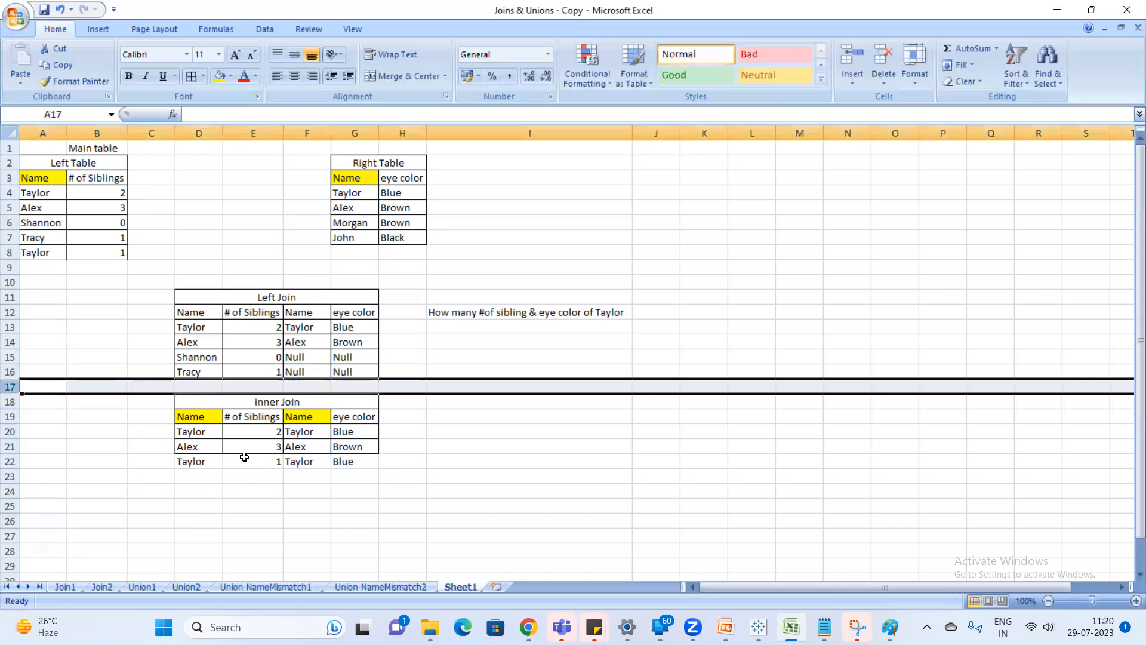
{"action": "left_click", "coordinate": [12, 464]}
{"action": "right_click", "coordinate": [11, 464]}
{"action": "key", "text": "Escape"}
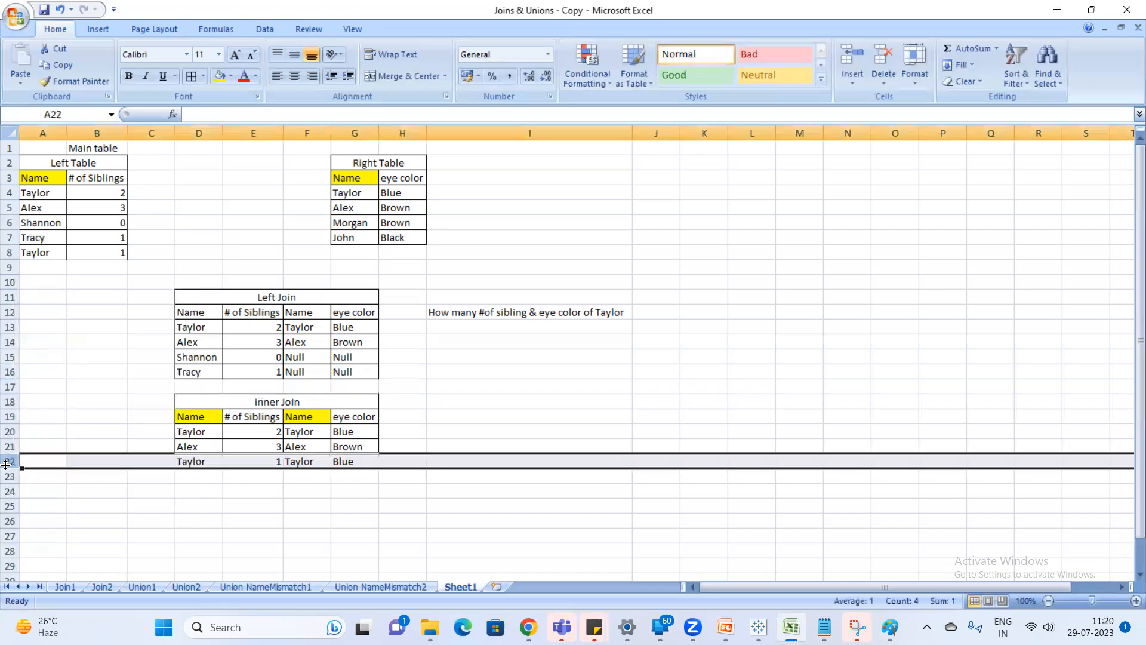
{"action": "right_click", "coordinate": [6, 465]}
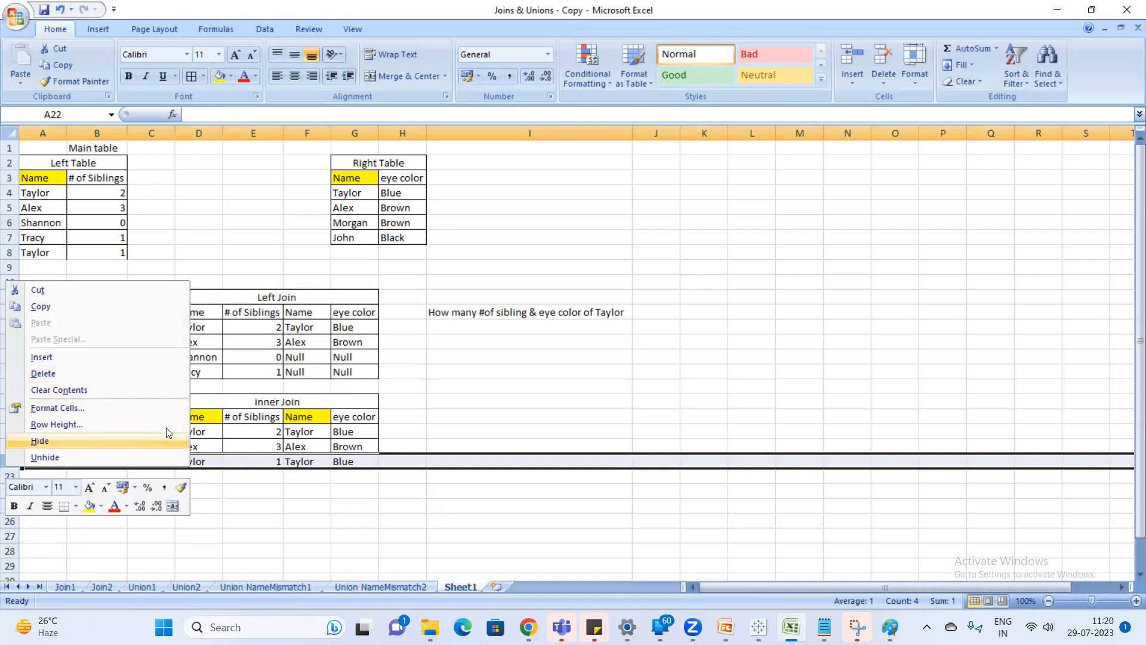
{"action": "key", "text": "Escape"}
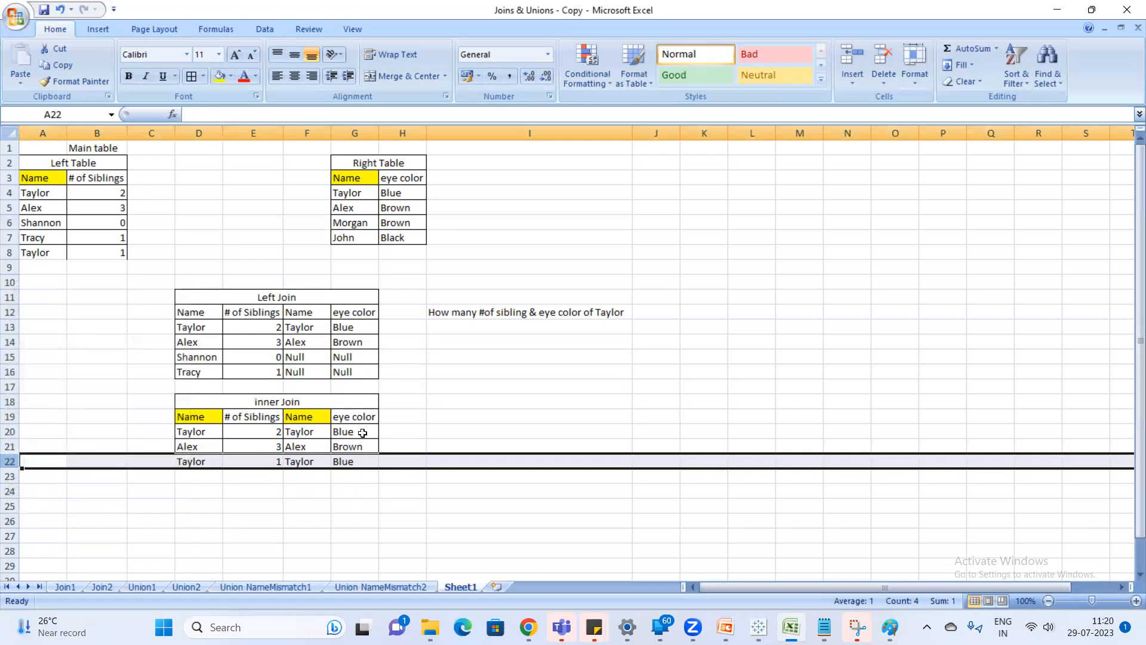
Add a Salary column beside the Right Table, with the header in I3 and 100000 in I4.
{"action": "left_click", "coordinate": [463, 179]}
{"action": "type", "text": "sal"}
{"action": "key", "text": "BackSpace"}
{"action": "key", "text": "BackSpace"}
{"action": "key", "text": "BackSpace"}
{"action": "type", "text": "S"}
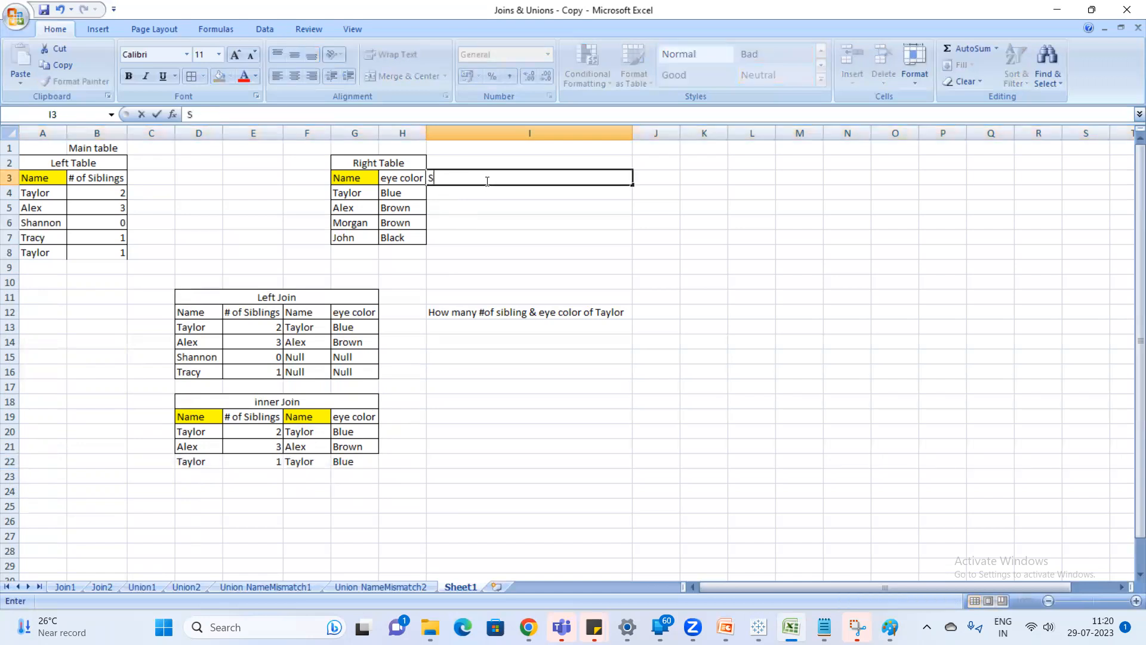
{"action": "type", "text": "alary"}
{"action": "key", "text": "Return"}
{"action": "type", "text": "10"}
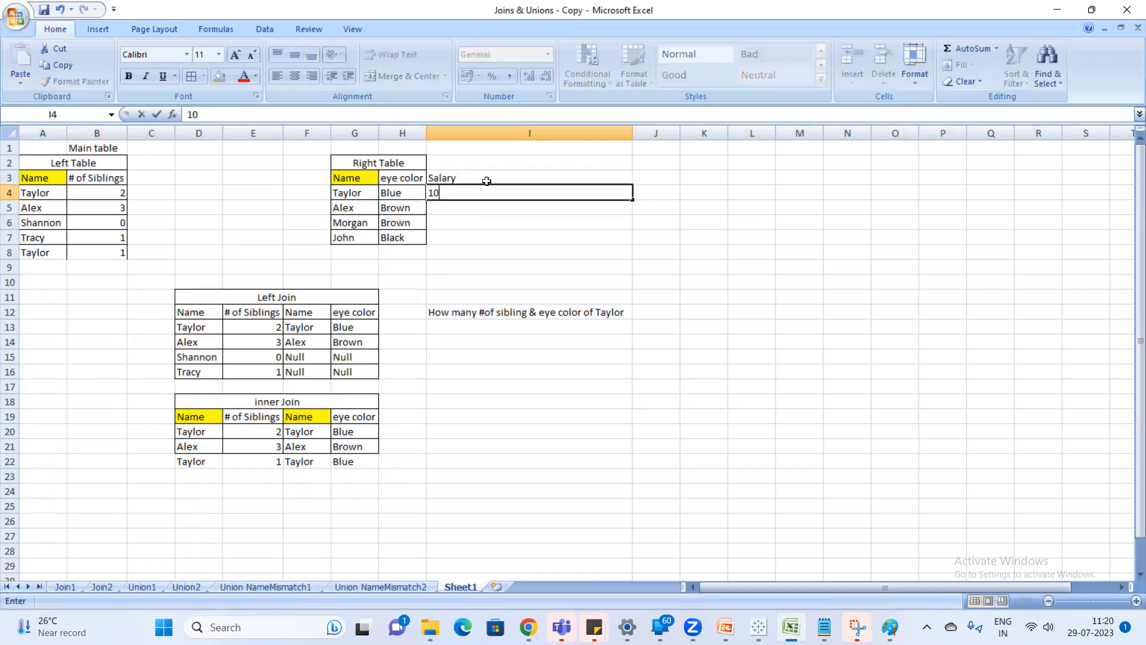
{"action": "type", "text": "0000"}
{"action": "key", "text": "Return"}
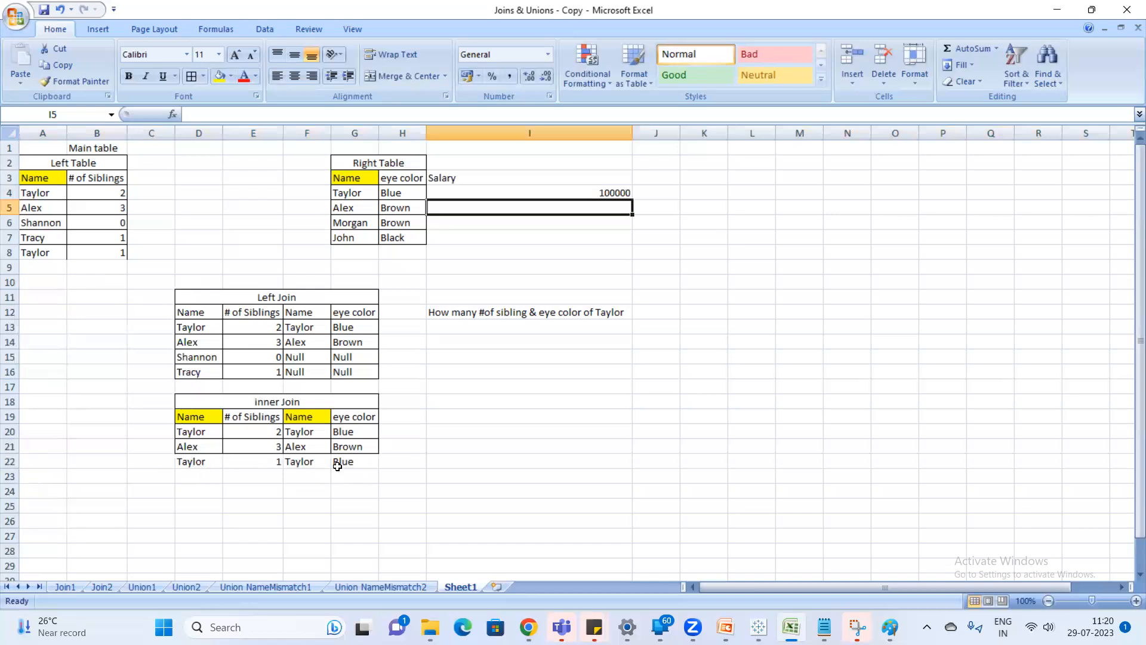
Enter a salary of 10000 in H20 and H22, beside the two inner Join rows that share the repeated name.
{"action": "left_click", "coordinate": [397, 465]}
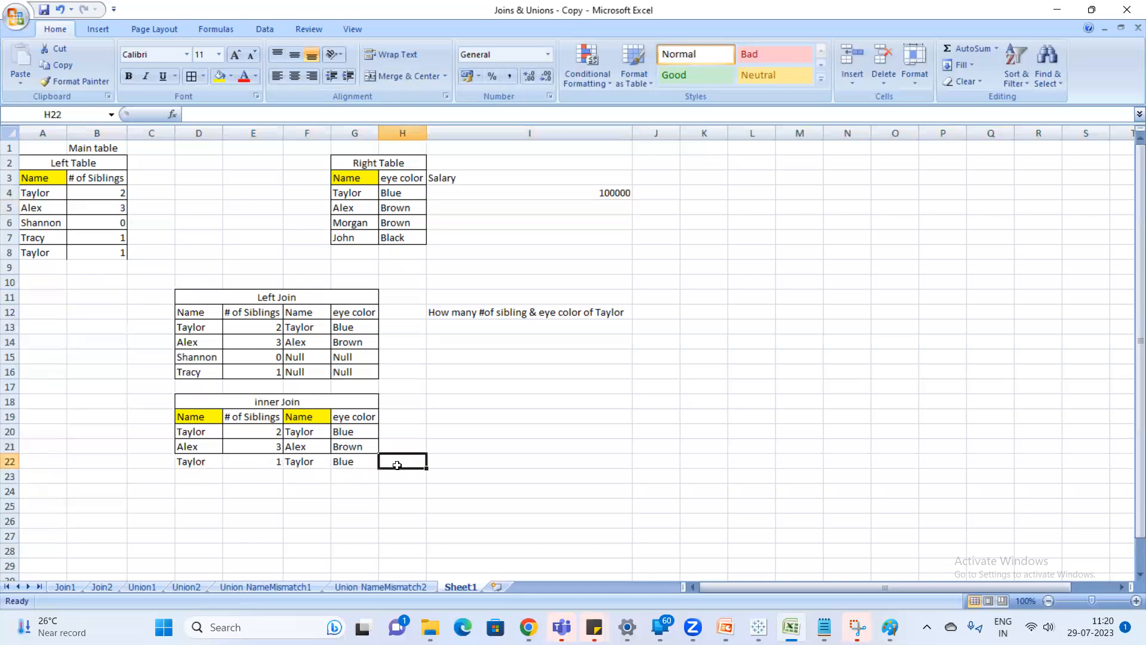
{"action": "left_click", "coordinate": [394, 433]}
{"action": "type", "text": "10000"}
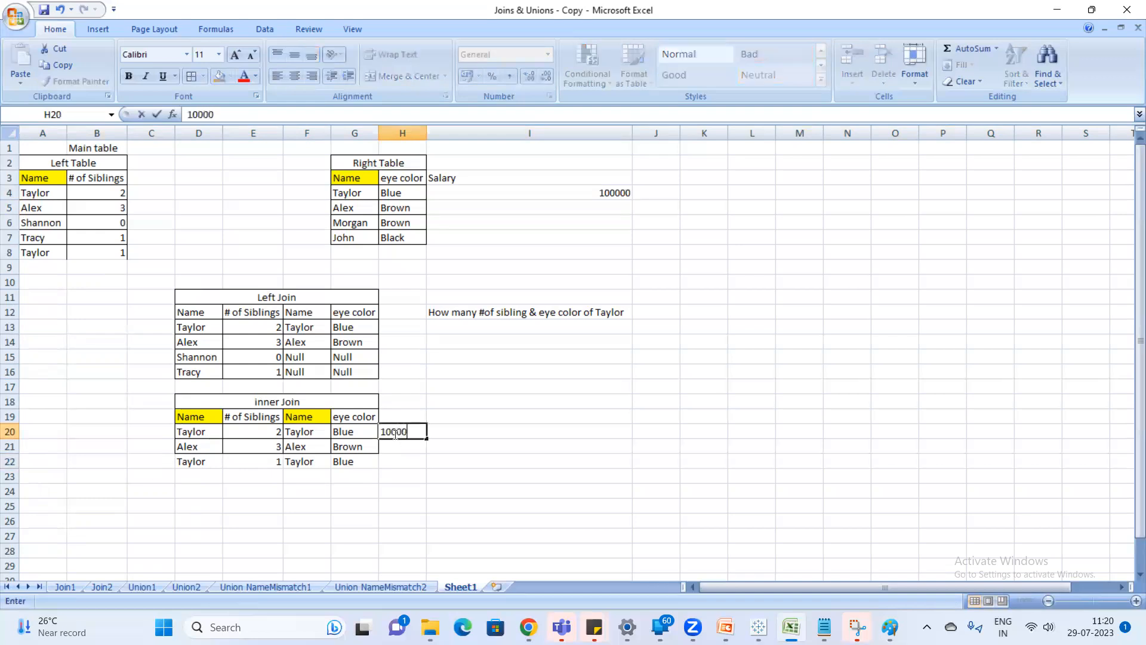
{"action": "key", "text": "Return"}
{"action": "key", "text": "Return"}
{"action": "key", "text": "Return"}
{"action": "key", "text": "Up"}
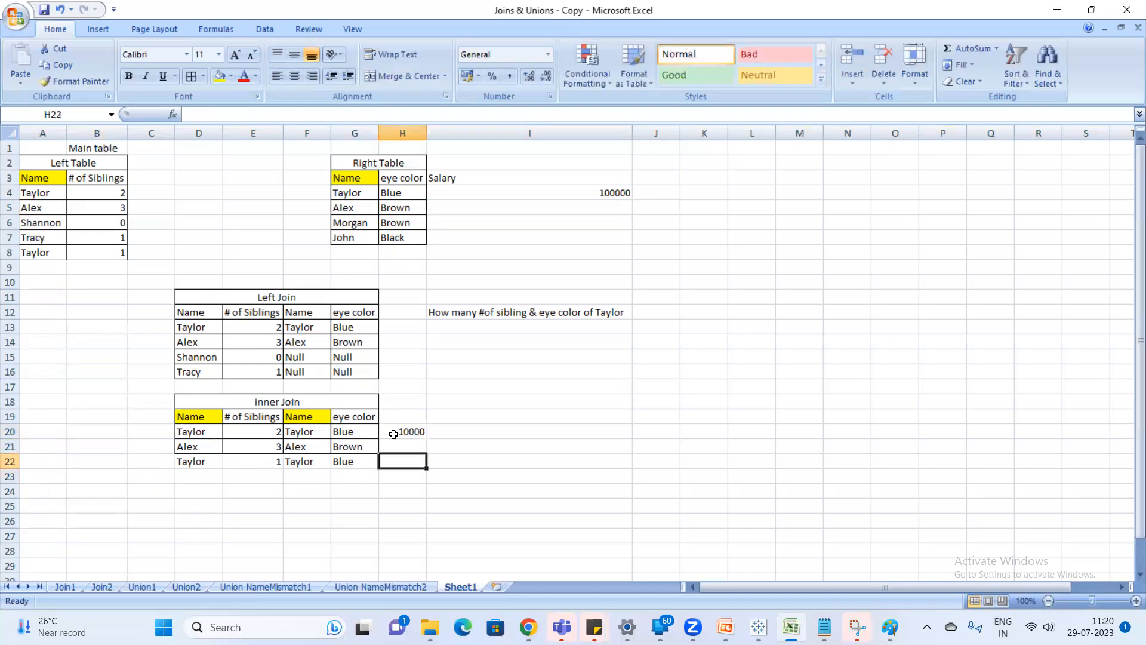
{"action": "type", "text": "10000"}
{"action": "key", "text": "Return"}
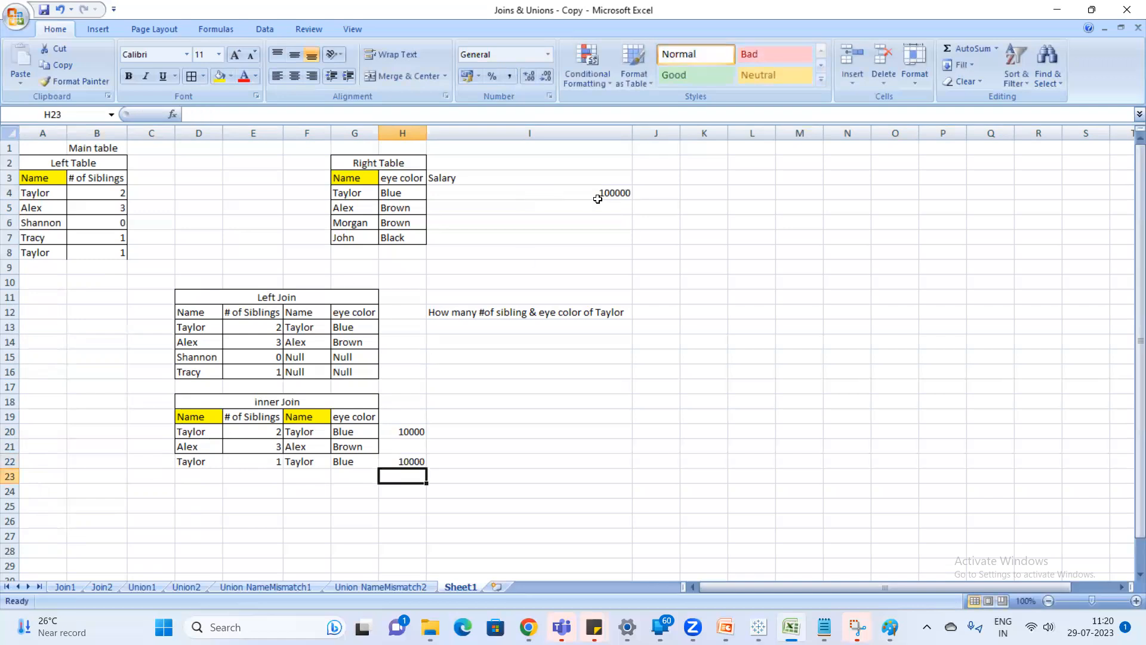
Correct the first salary of the Right Table in I4 to 10000.
{"action": "left_click", "coordinate": [615, 192]}
{"action": "left_click", "coordinate": [237, 119]}
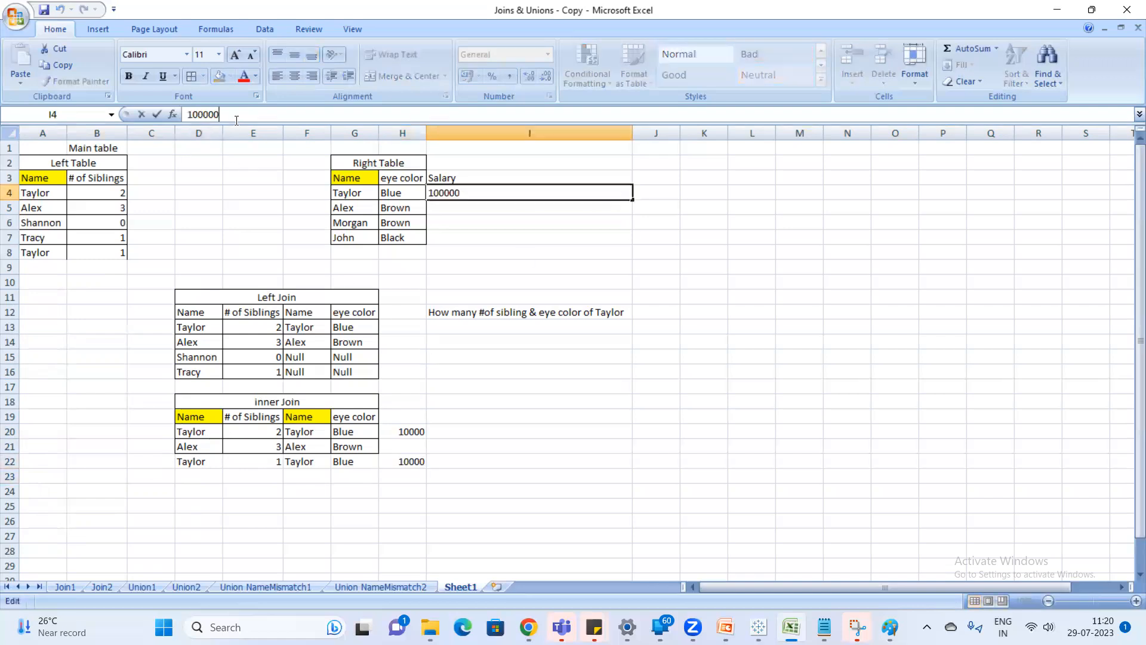
{"action": "key", "text": "BackSpace"}
{"action": "key", "text": "Return"}
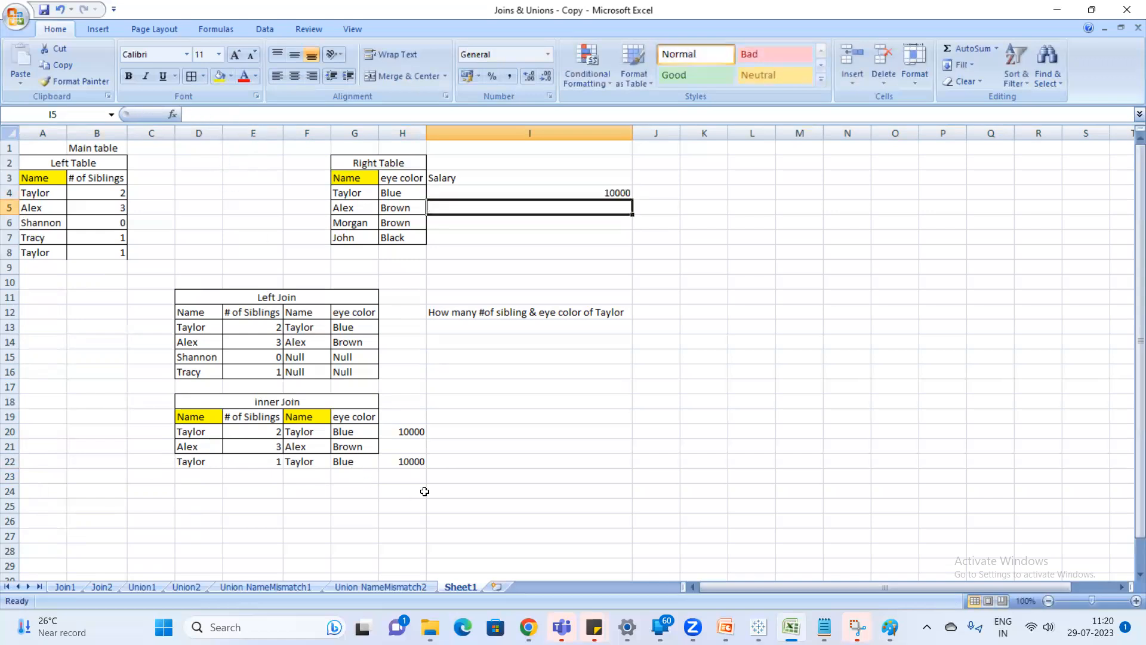
Check the inner Join salaries in H20:H22 and delete sheet row 22 with the repeated name's second match.
{"action": "left_click_drag", "start_coordinate": [417, 433], "coordinate": [437, 460]}
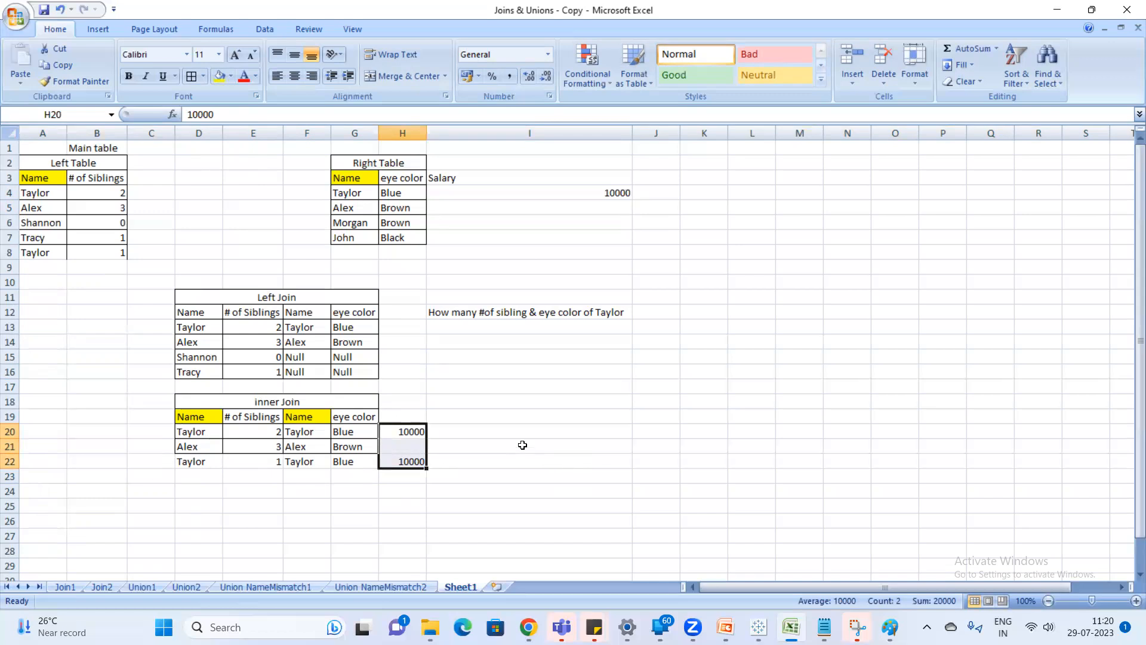
{"action": "right_click", "coordinate": [10, 462]}
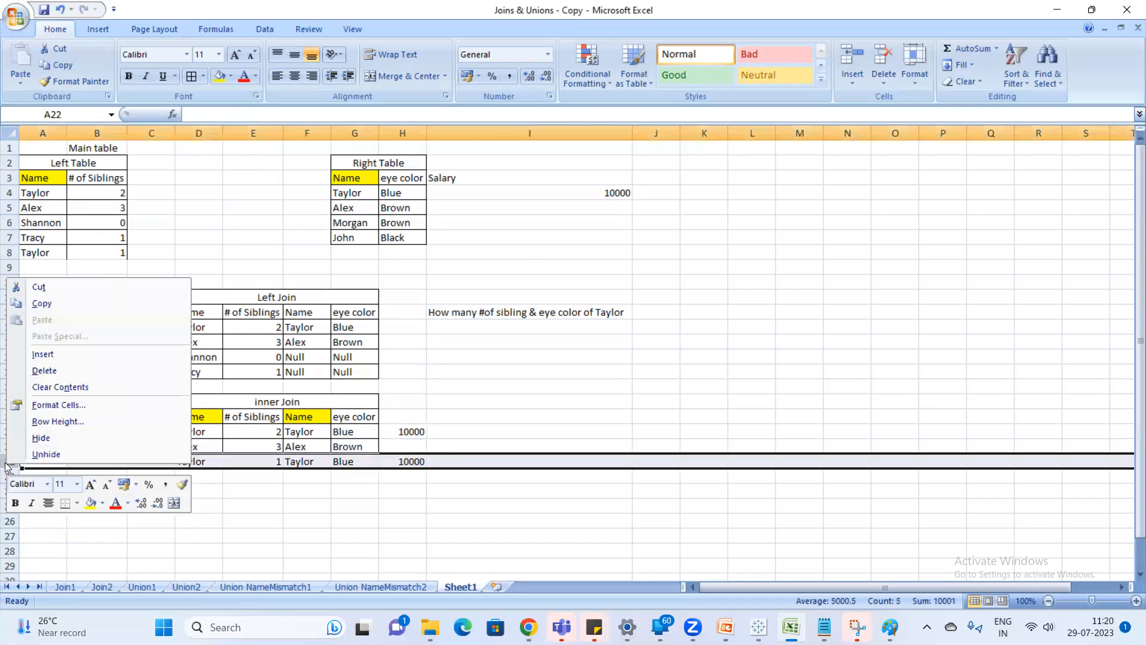
{"action": "left_click", "coordinate": [75, 370]}
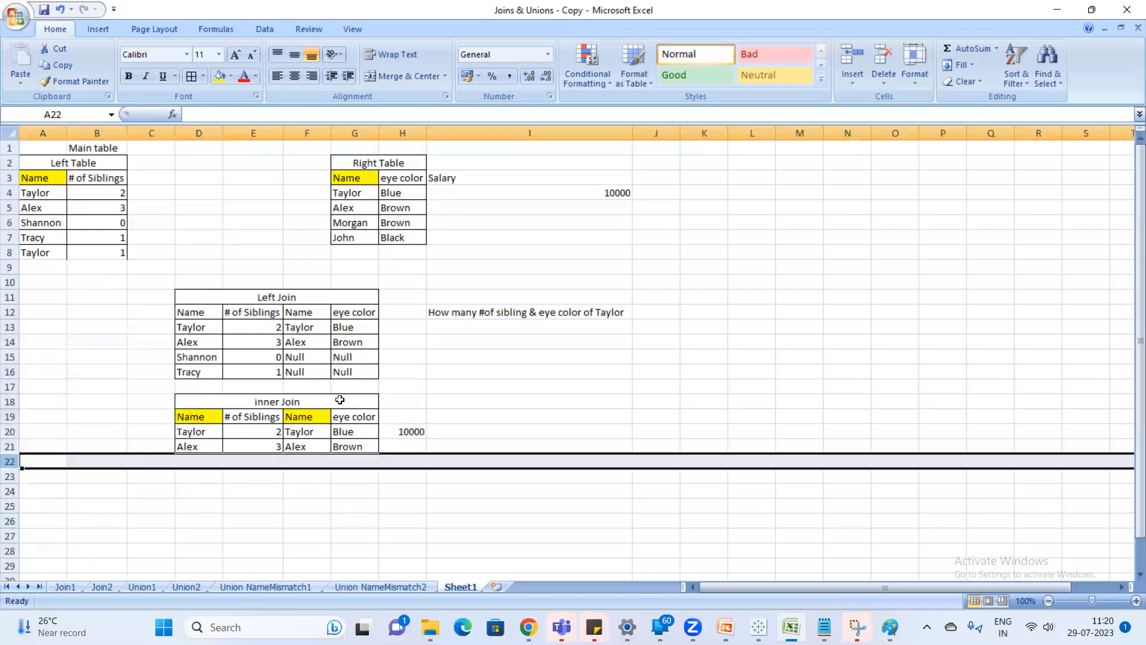
Clear the remaining inner Join salary in H20 and the Salary header and value in I3:I4.
{"action": "left_click", "coordinate": [415, 428]}
{"action": "key", "text": "Delete"}
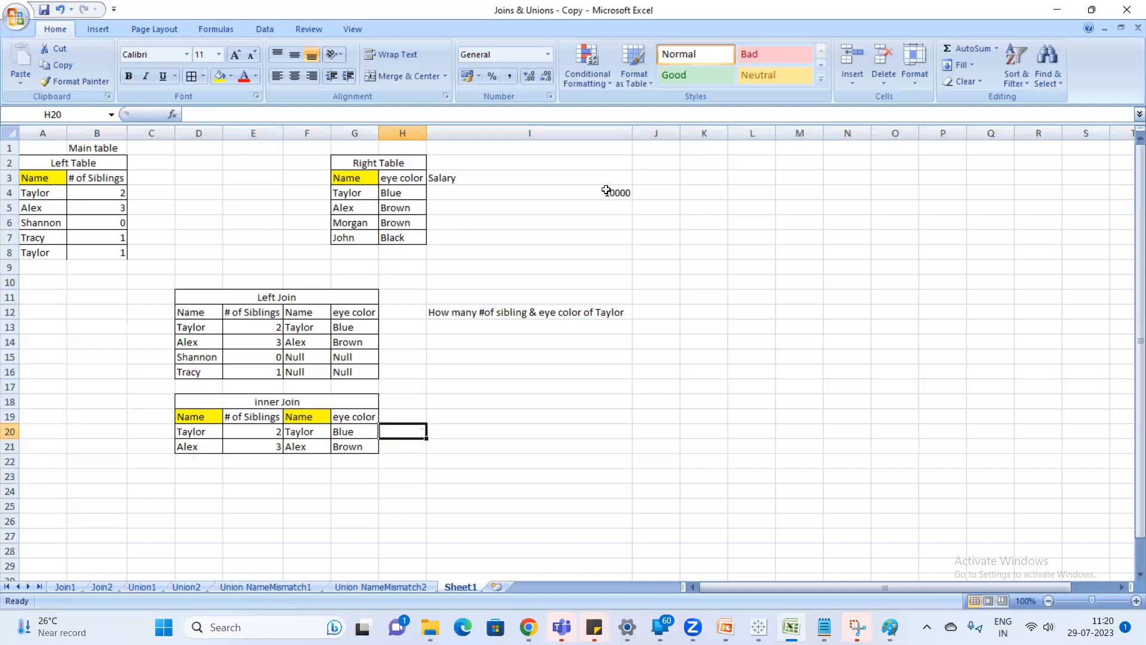
{"action": "left_click_drag", "start_coordinate": [592, 177], "coordinate": [597, 193]}
{"action": "key", "text": "Delete"}
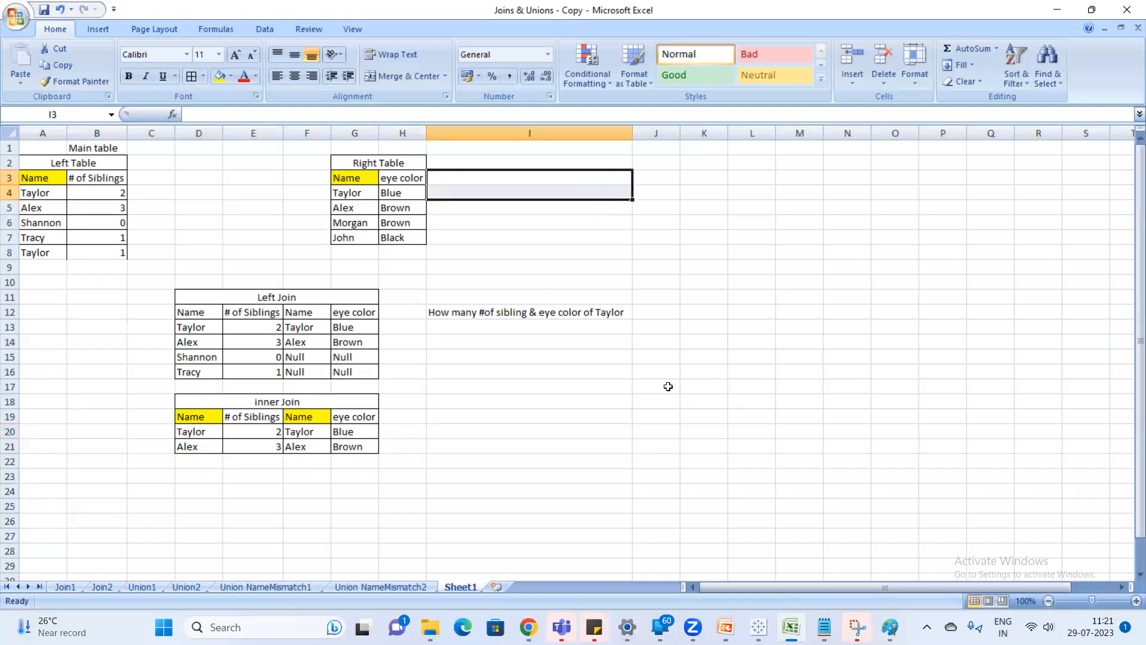
Delete sheet row 8, which holds the repeated name's second entry in the Left Table.
{"action": "right_click", "coordinate": [9, 252]}
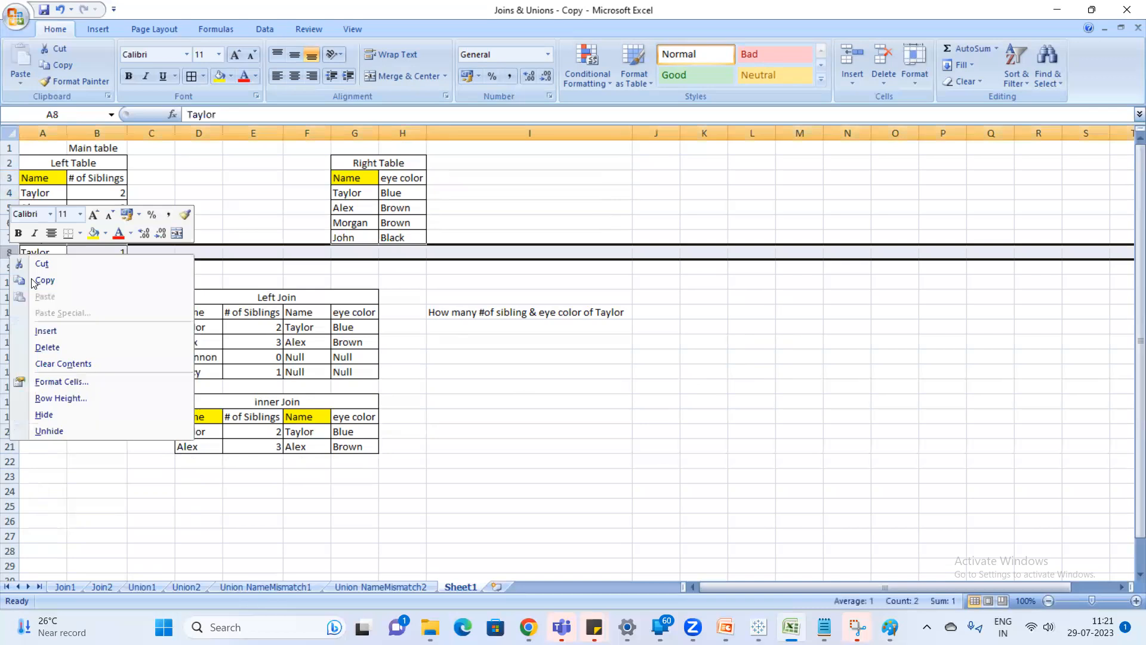
{"action": "left_click", "coordinate": [61, 346]}
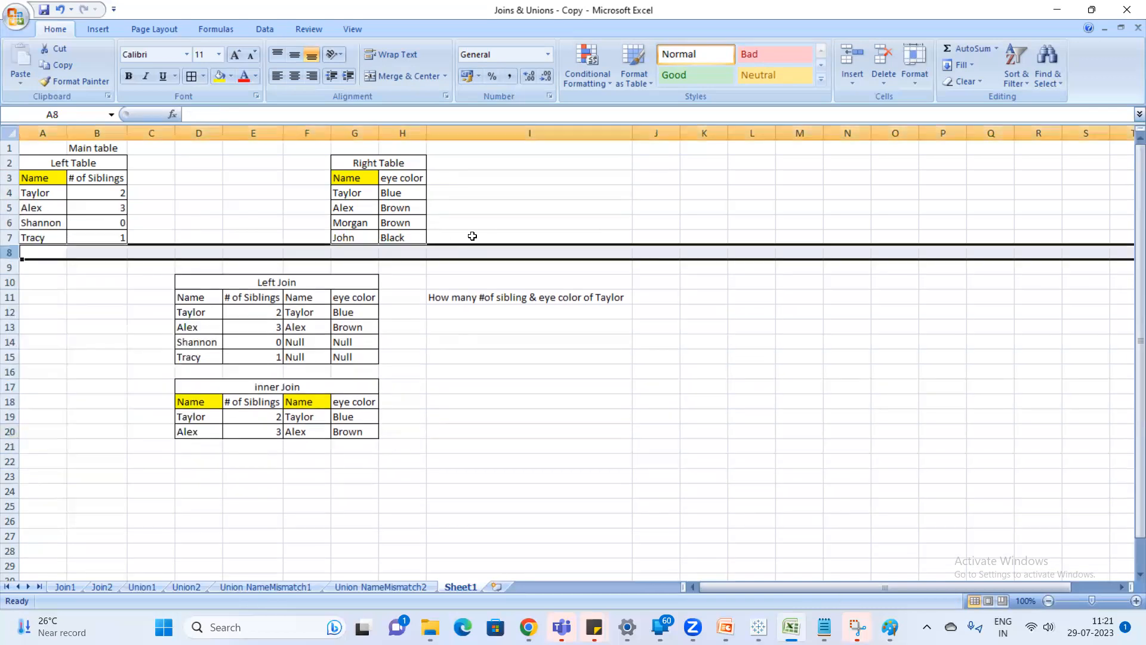
{"action": "left_click", "coordinate": [513, 233]}
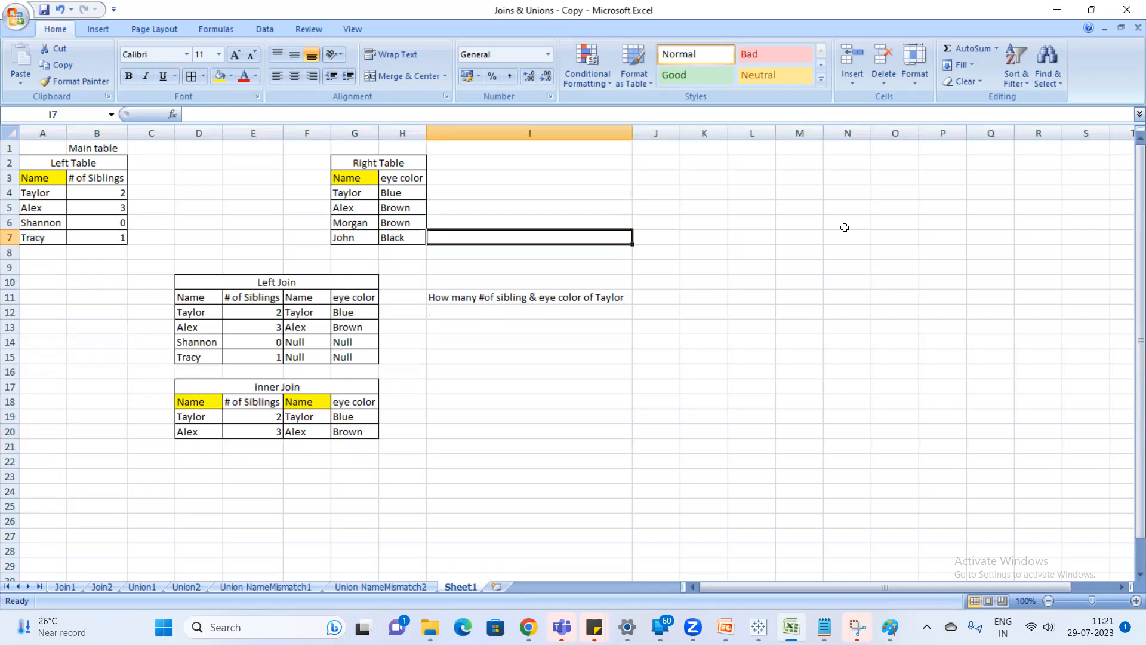
Compare the names in the Left Table with those in the Right Table to review which ones match.
{"action": "left_click", "coordinate": [41, 191]}
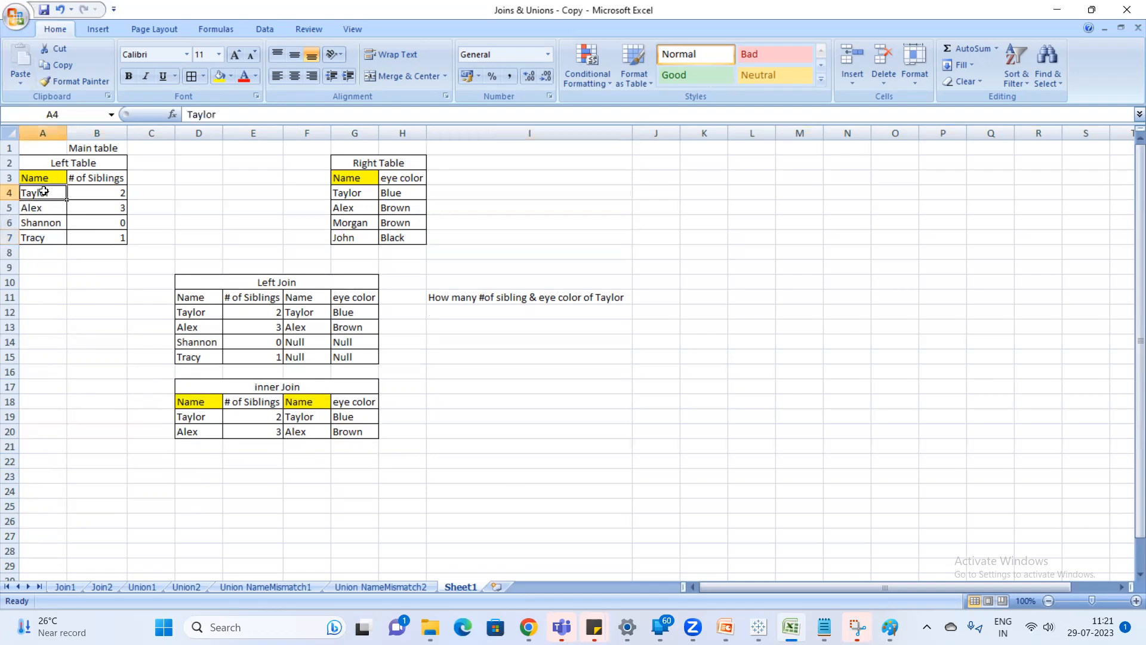
{"action": "left_click_drag", "start_coordinate": [349, 192], "coordinate": [352, 236]}
{"action": "left_click", "coordinate": [47, 205]}
{"action": "left_click_drag", "start_coordinate": [346, 188], "coordinate": [355, 235]}
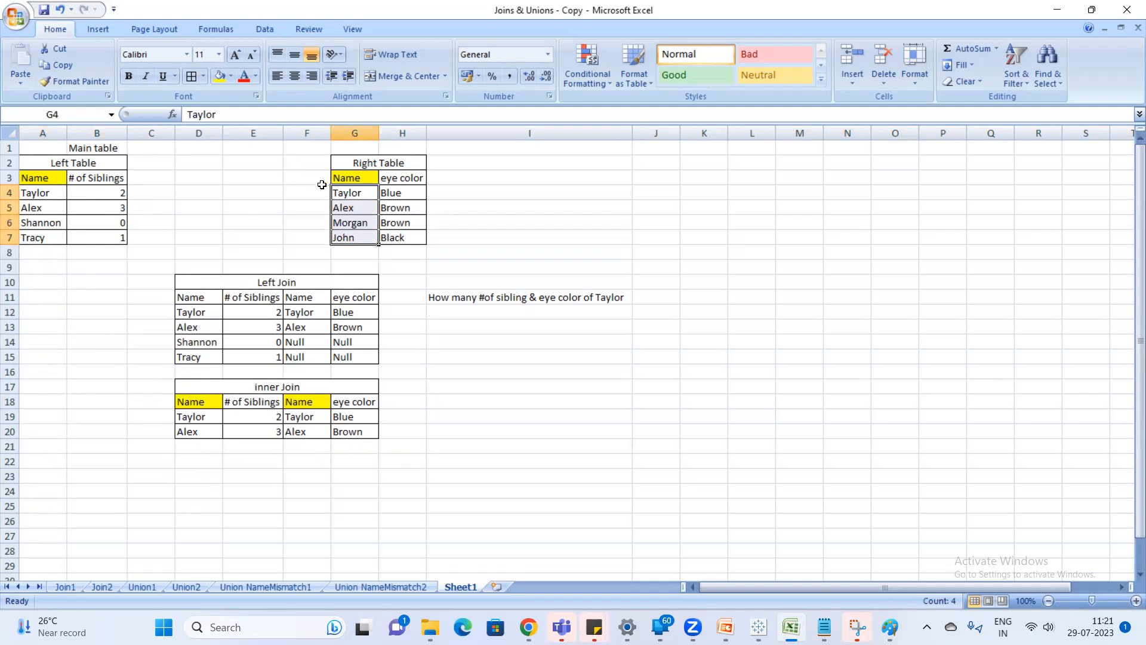
{"action": "left_click", "coordinate": [656, 300]}
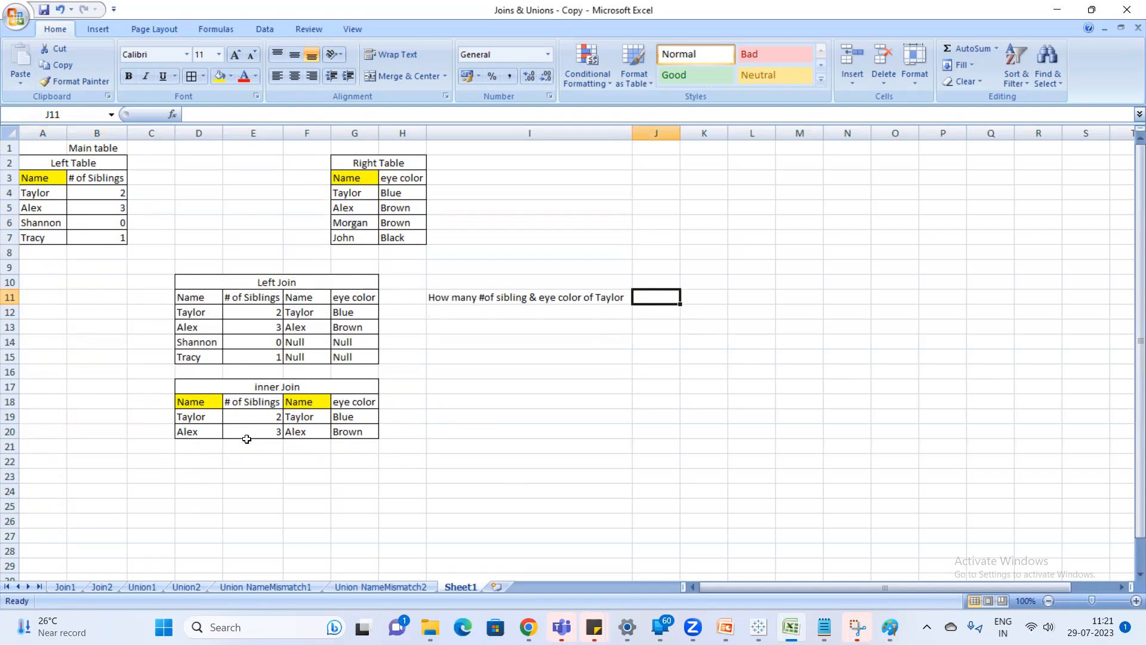
{"action": "mouse_move", "coordinate": [758, 627]}
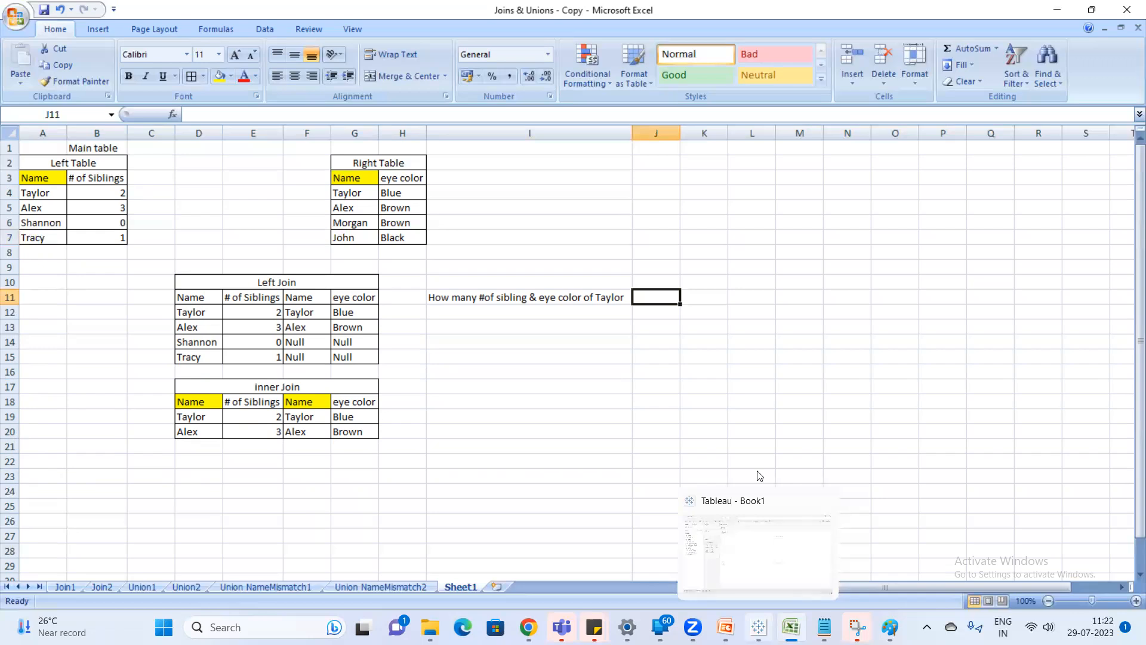
{"action": "left_click", "coordinate": [304, 478]}
{"action": "left_click_drag", "start_coordinate": [38, 194], "coordinate": [96, 213]}
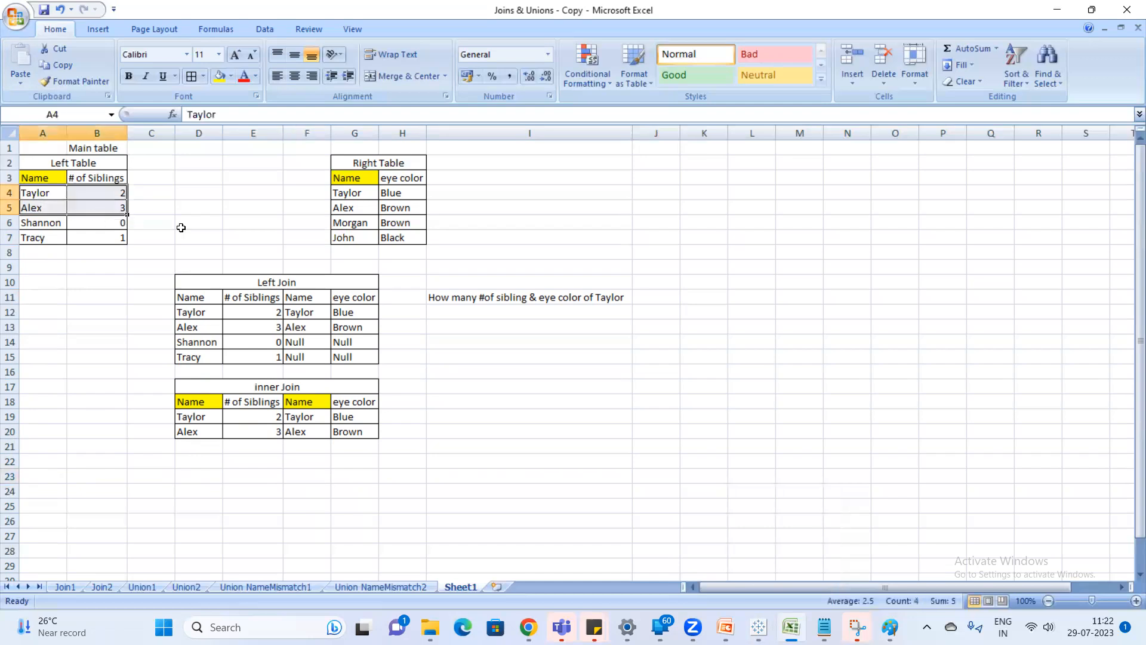
{"action": "left_click", "coordinate": [43, 190]}
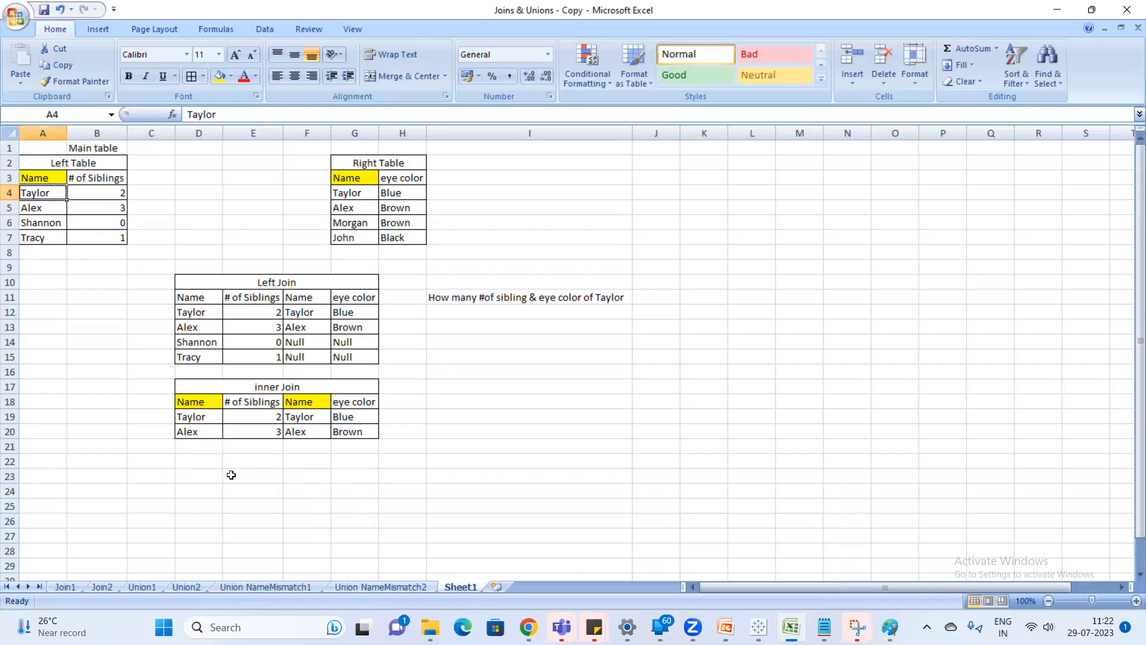
Merge and center D23:G23 and title it Right Join.
{"action": "left_click_drag", "start_coordinate": [190, 476], "coordinate": [368, 478]}
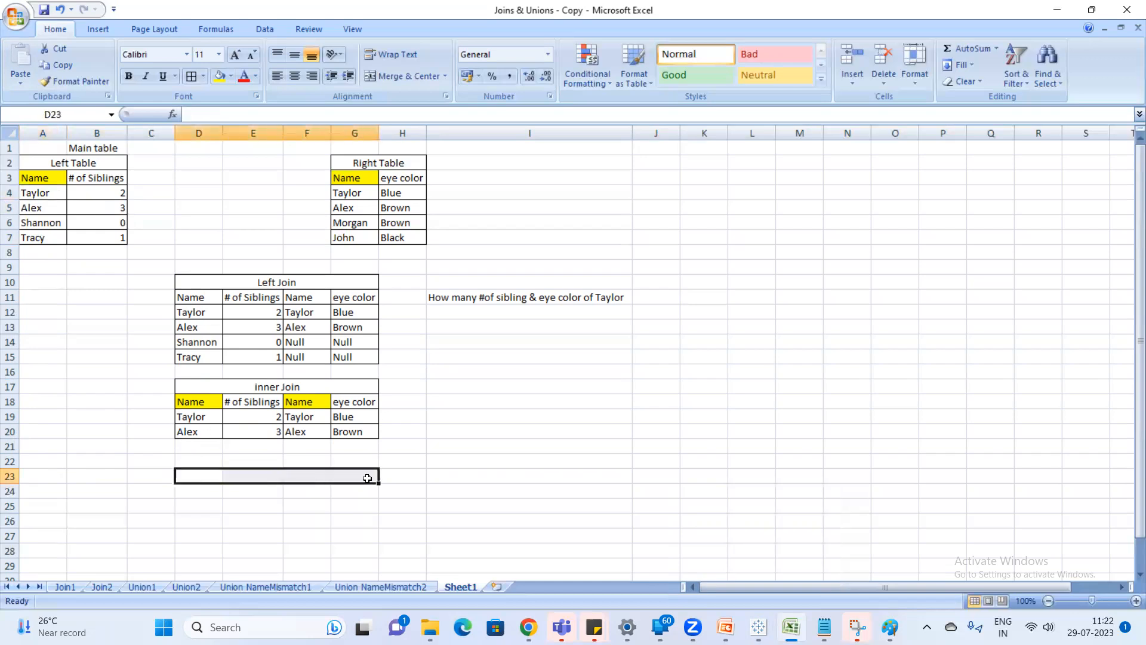
{"action": "left_click", "coordinate": [404, 77]}
{"action": "type", "text": "Right Joi"}
{"action": "key", "text": "BackSpace"}
{"action": "key", "text": "BackSpace"}
{"action": "key", "text": "BackSpace"}
{"action": "type", "text": "Join"}
{"action": "key", "text": "Return"}
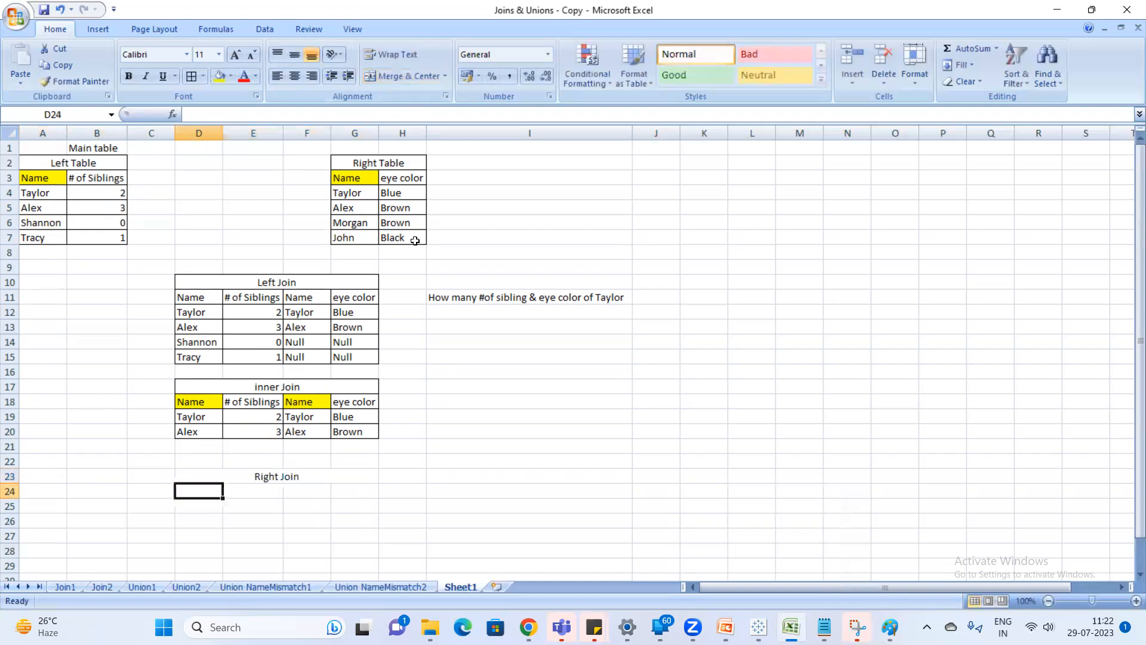
Switch to the Physical Layer note in Notepad and define right as "All the records from right table and matching records from left table".
{"action": "scroll", "coordinate": [362, 281], "scroll_direction": "down", "scroll_amount": 1}
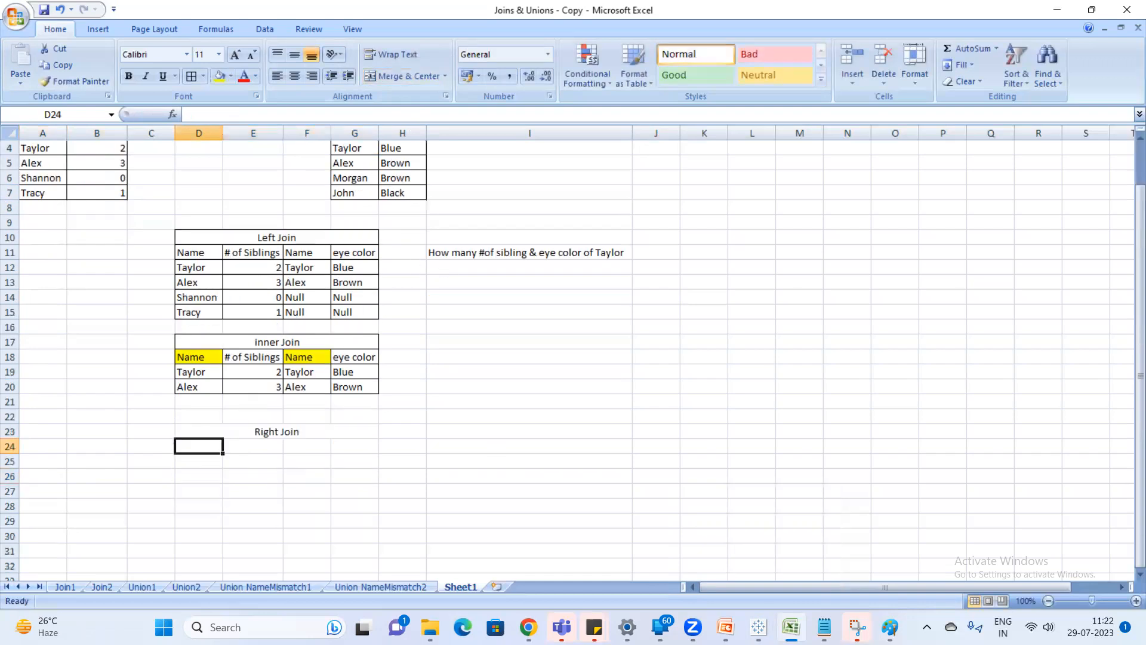
{"action": "left_click", "coordinate": [825, 627]}
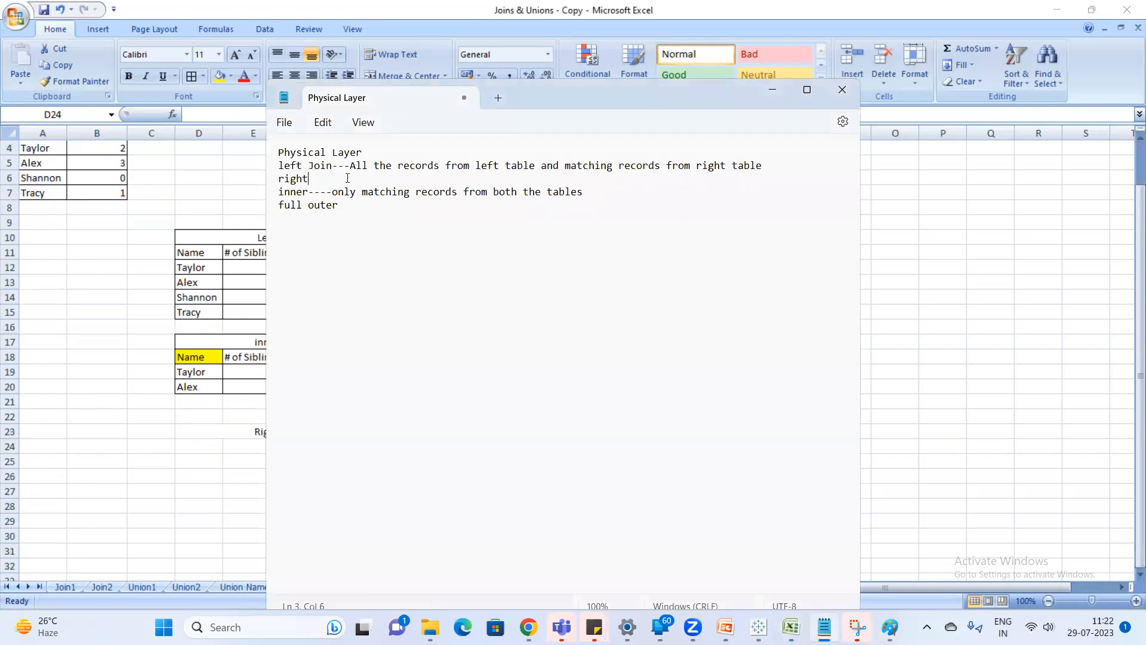
{"action": "type", "text": "--"}
{"action": "type", "text": "All the records from right tab"}
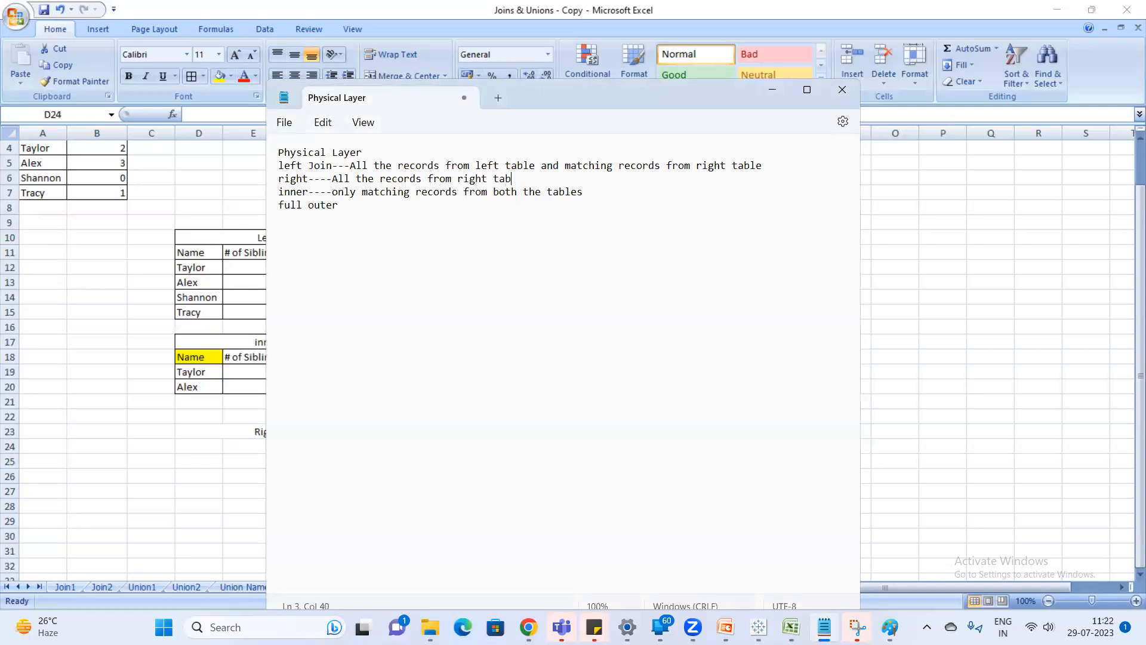
{"action": "type", "text": "le and matching records from left tabl"}
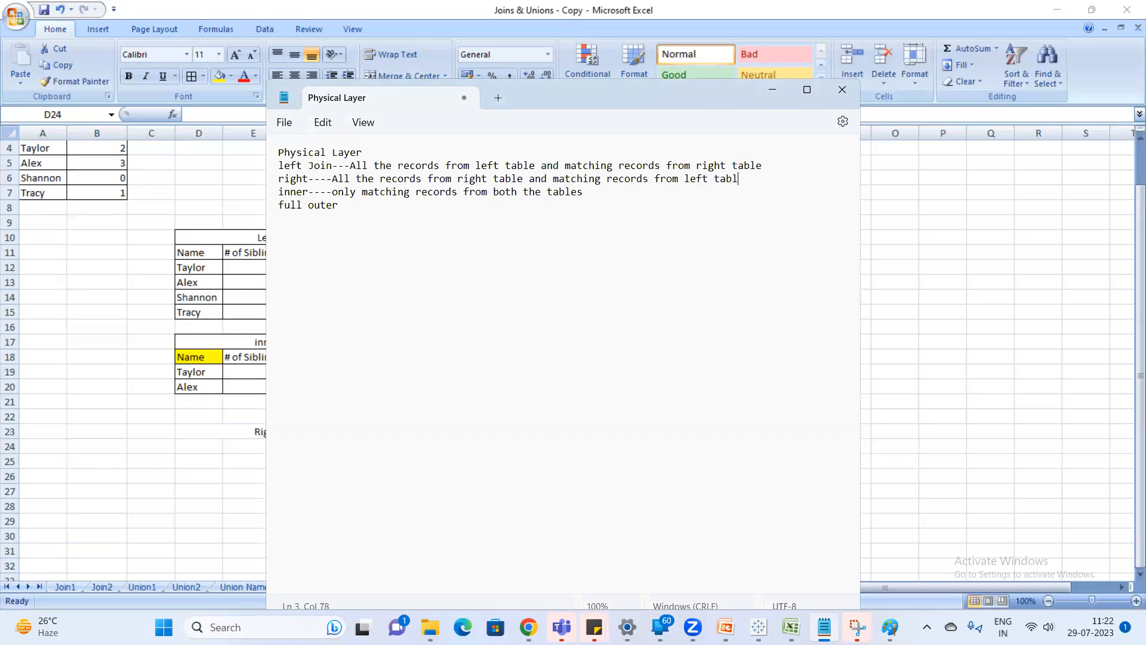
Switch back to Excel and copy the Right Table's headers and records G3:H7 to F24 under the Right Join title.
{"action": "key", "text": "alt+Tab"}
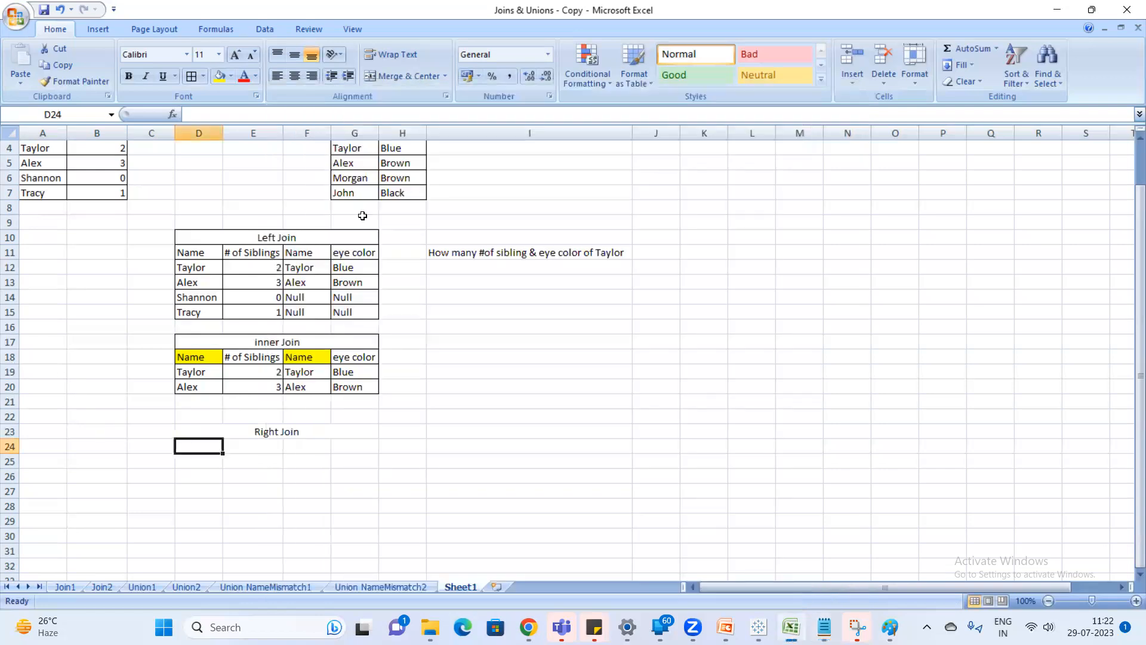
{"action": "scroll", "coordinate": [347, 259], "scroll_direction": "up", "scroll_amount": 1}
{"action": "left_click_drag", "start_coordinate": [345, 177], "coordinate": [401, 240]}
{"action": "key", "text": "ctrl+c"}
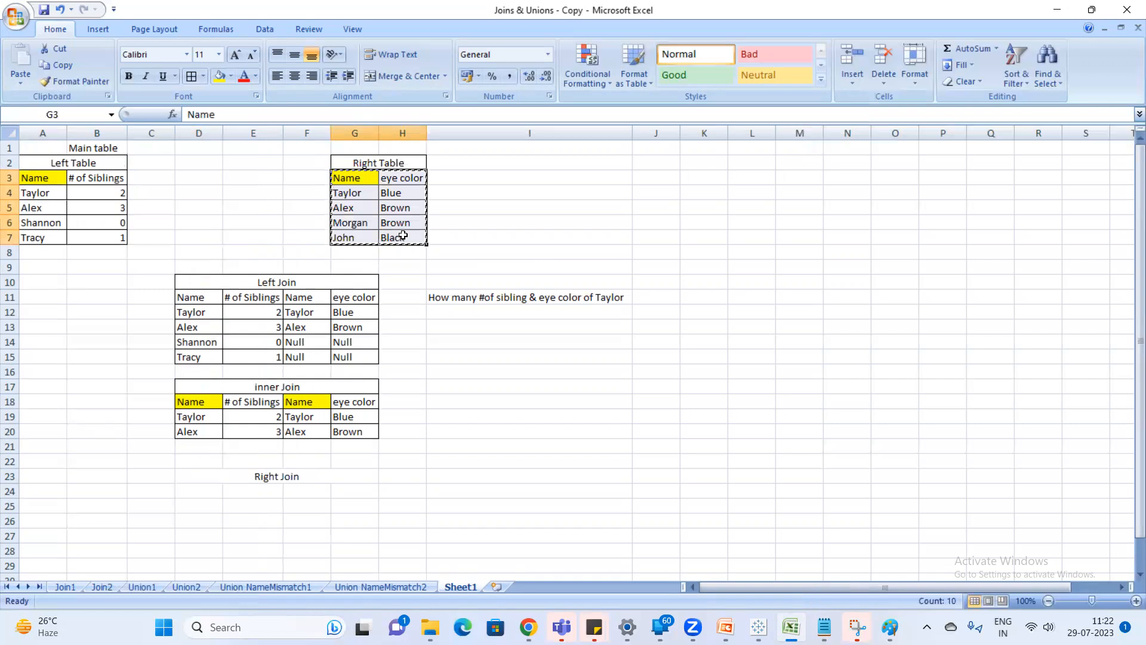
{"action": "scroll", "coordinate": [334, 514], "scroll_direction": "down", "scroll_amount": 1}
{"action": "left_click", "coordinate": [301, 448]}
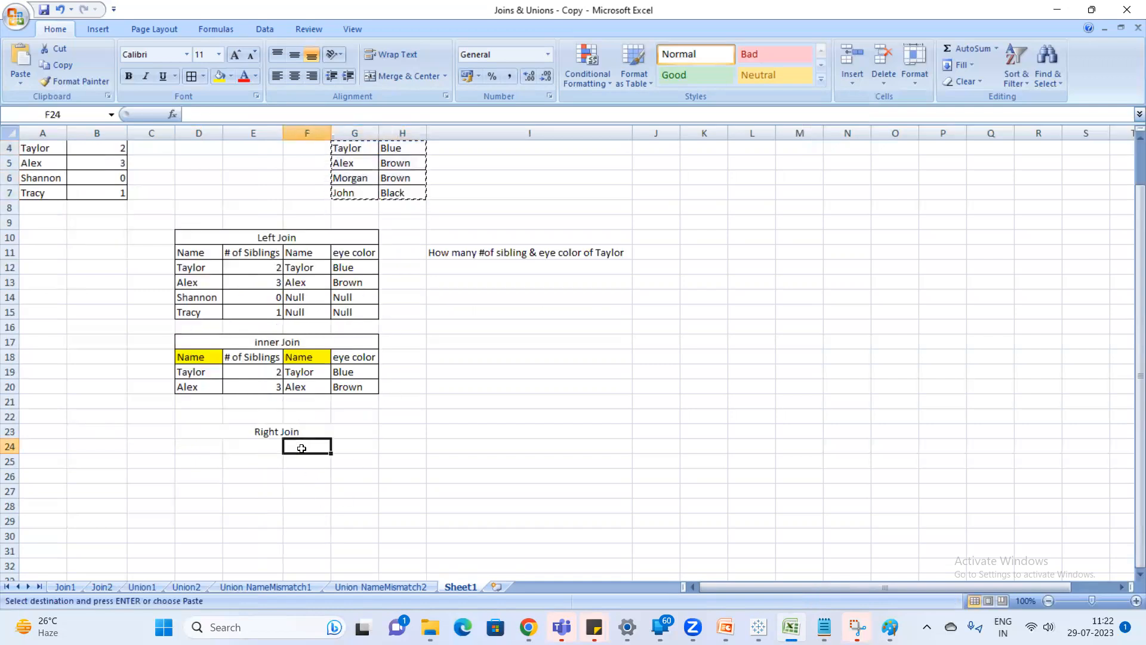
{"action": "key", "text": "ctrl+v"}
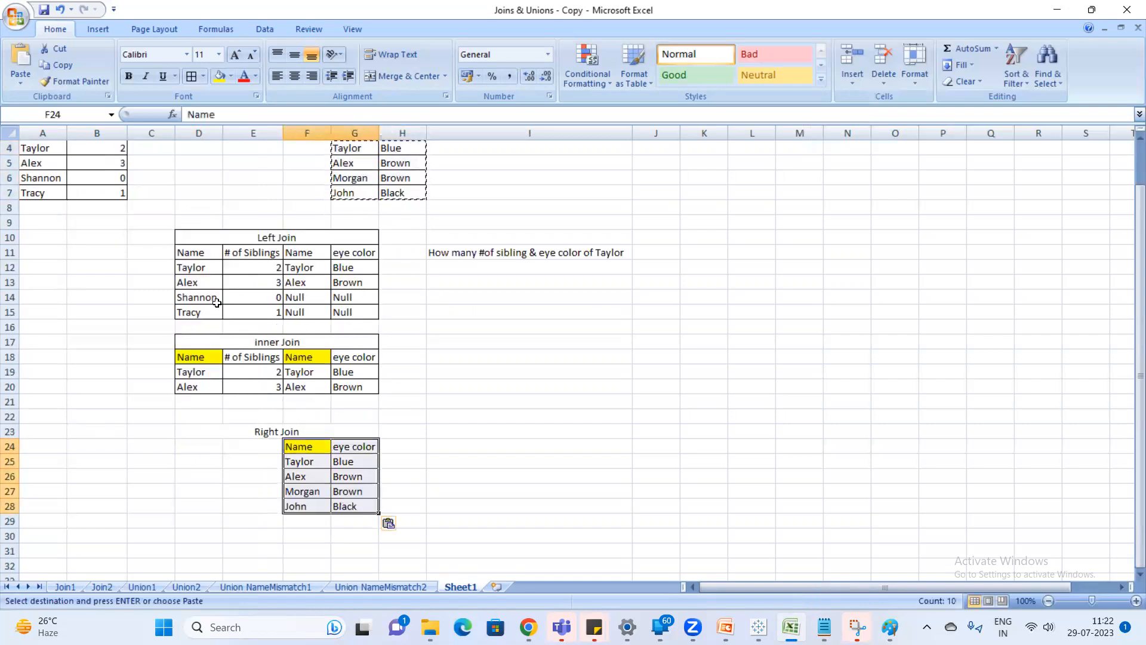
{"action": "scroll", "coordinate": [252, 320], "scroll_direction": "up", "scroll_amount": 1}
{"action": "key", "text": "Escape"}
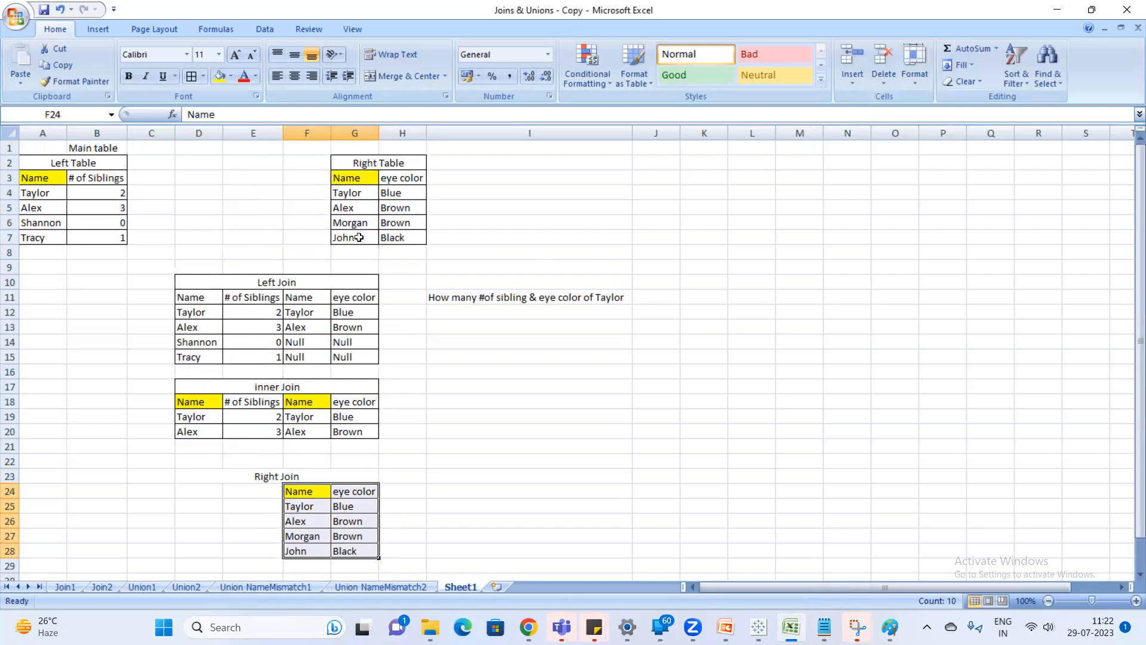
Match the Right Table's first name in the Left Table and copy the headers and matching record A3:B4 to D24.
{"action": "left_click", "coordinate": [360, 195]}
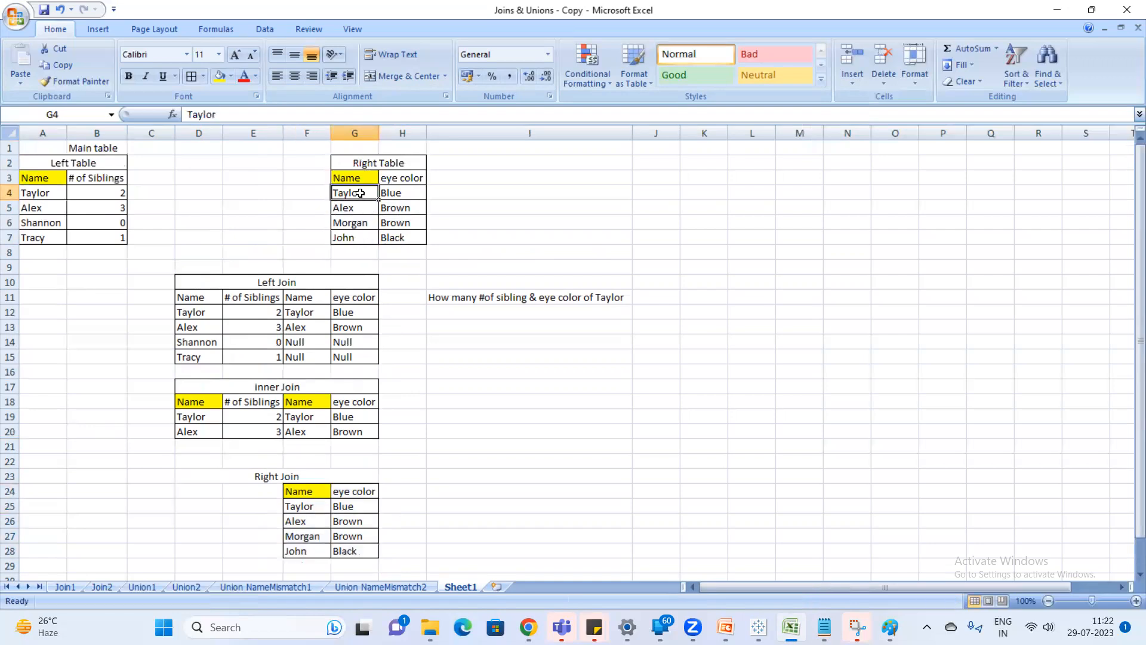
{"action": "left_click_drag", "start_coordinate": [40, 192], "coordinate": [45, 237]}
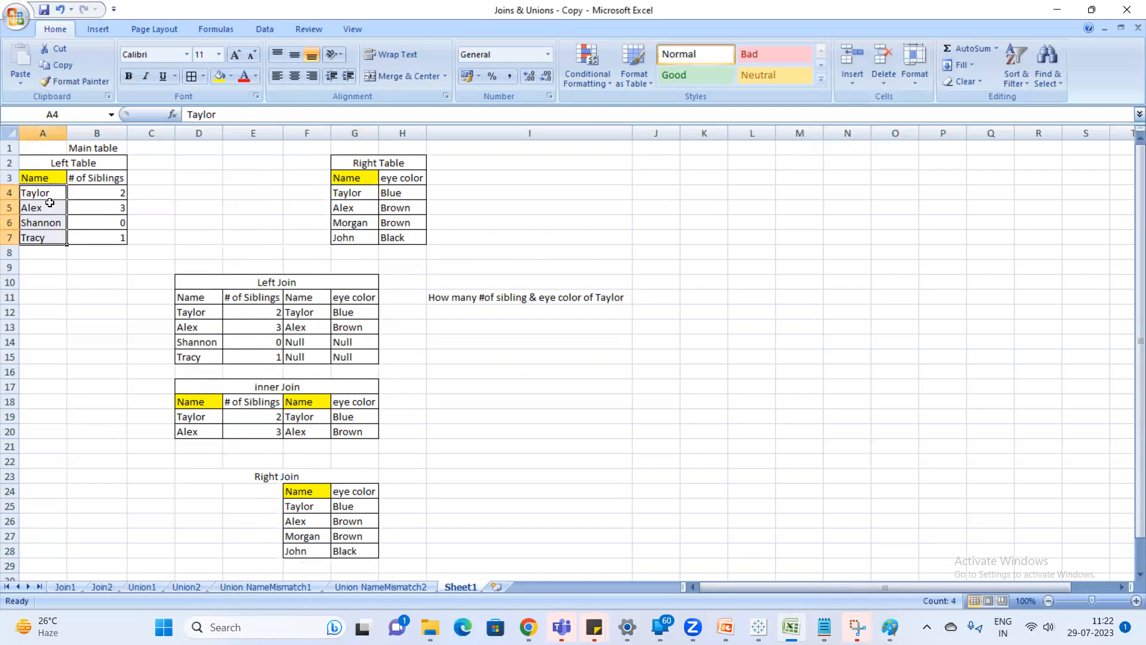
{"action": "left_click", "coordinate": [43, 193]}
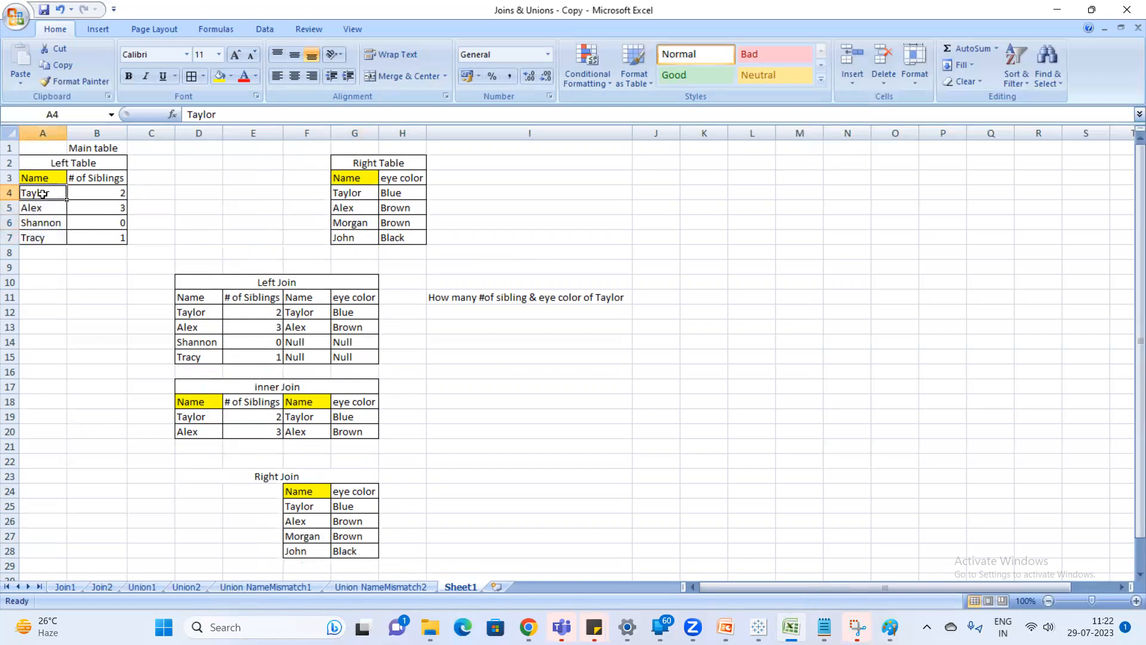
{"action": "left_click_drag", "start_coordinate": [42, 177], "coordinate": [106, 191]}
{"action": "key", "text": "ctrl+c"}
{"action": "left_click", "coordinate": [193, 490]}
{"action": "key", "text": "ctrl+v"}
{"action": "key", "text": "Escape"}
Copy the Left Table record A5:B5, matching the Right Table's second name, to D26 in the Right Join table.
{"action": "left_click", "coordinate": [352, 210]}
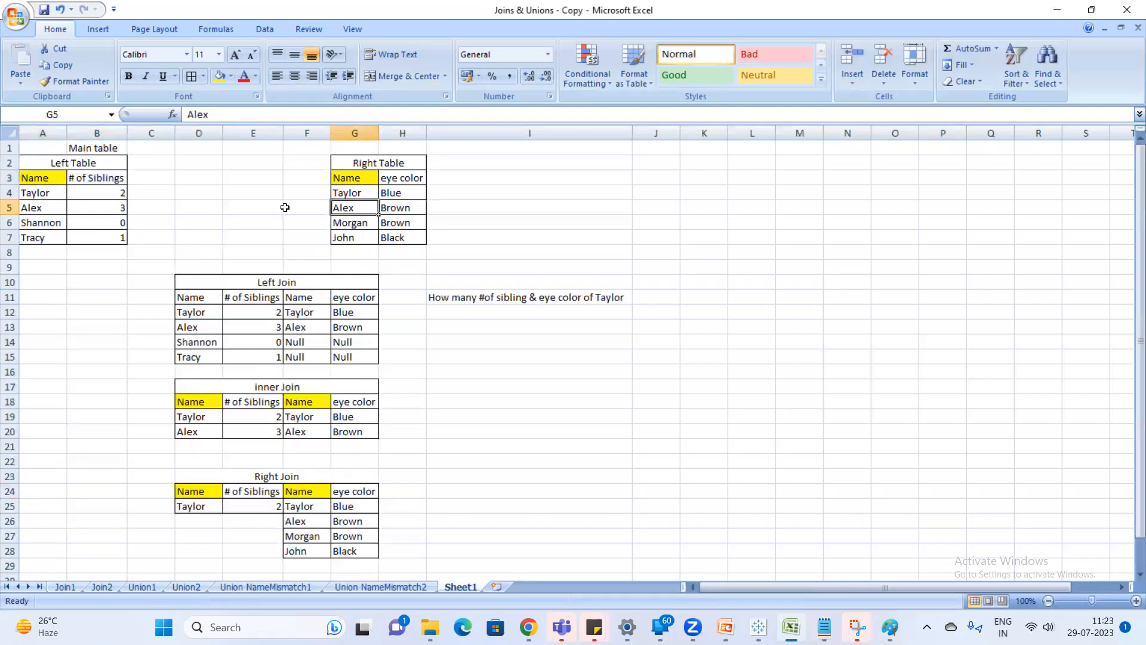
{"action": "left_click_drag", "start_coordinate": [43, 192], "coordinate": [101, 206]}
{"action": "key", "text": "ctrl+c"}
{"action": "left_click", "coordinate": [194, 519]}
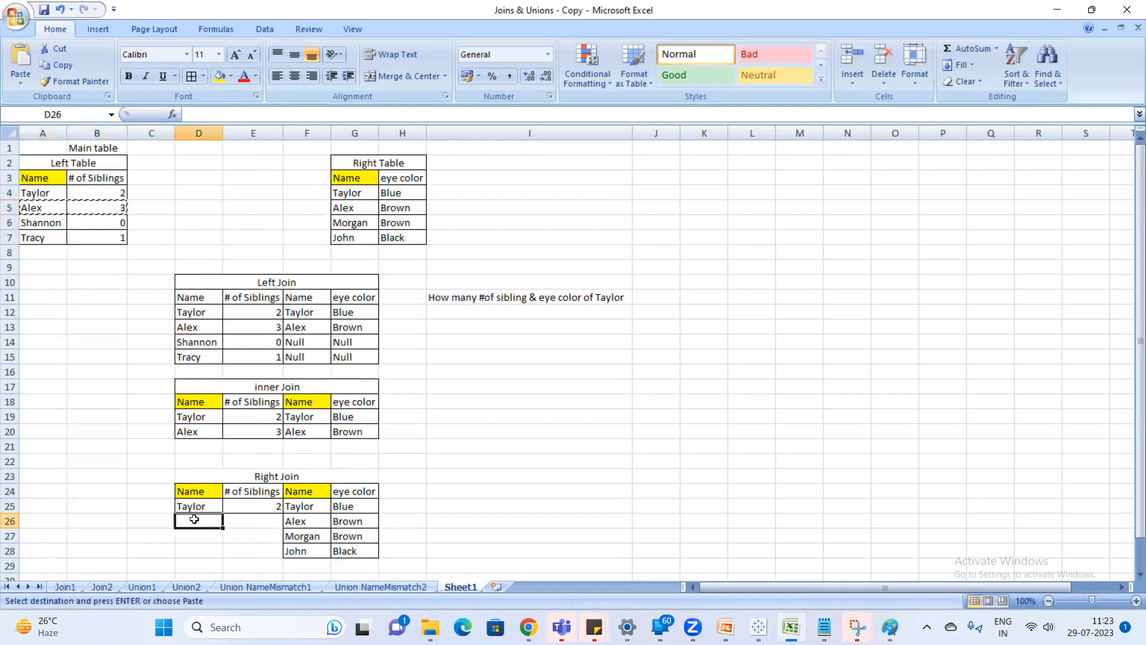
{"action": "key", "text": "Return"}
Check the Right Table's third name against the Left Table and enter Null in D27 and E27.
{"action": "left_click", "coordinate": [357, 225]}
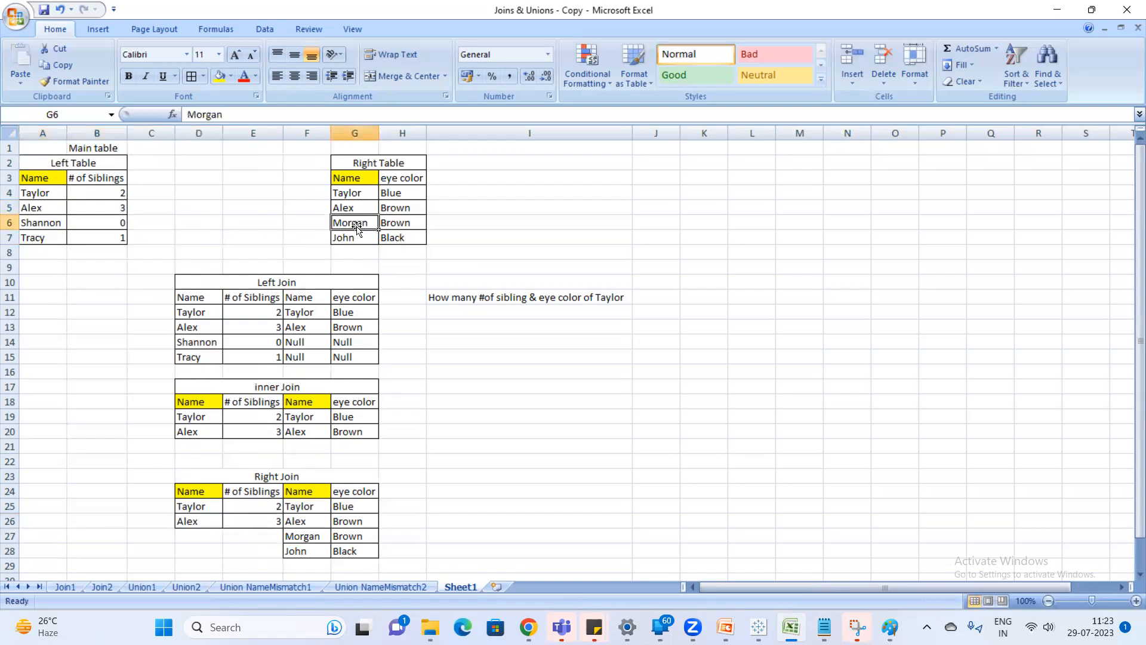
{"action": "left_click_drag", "start_coordinate": [61, 195], "coordinate": [66, 233]}
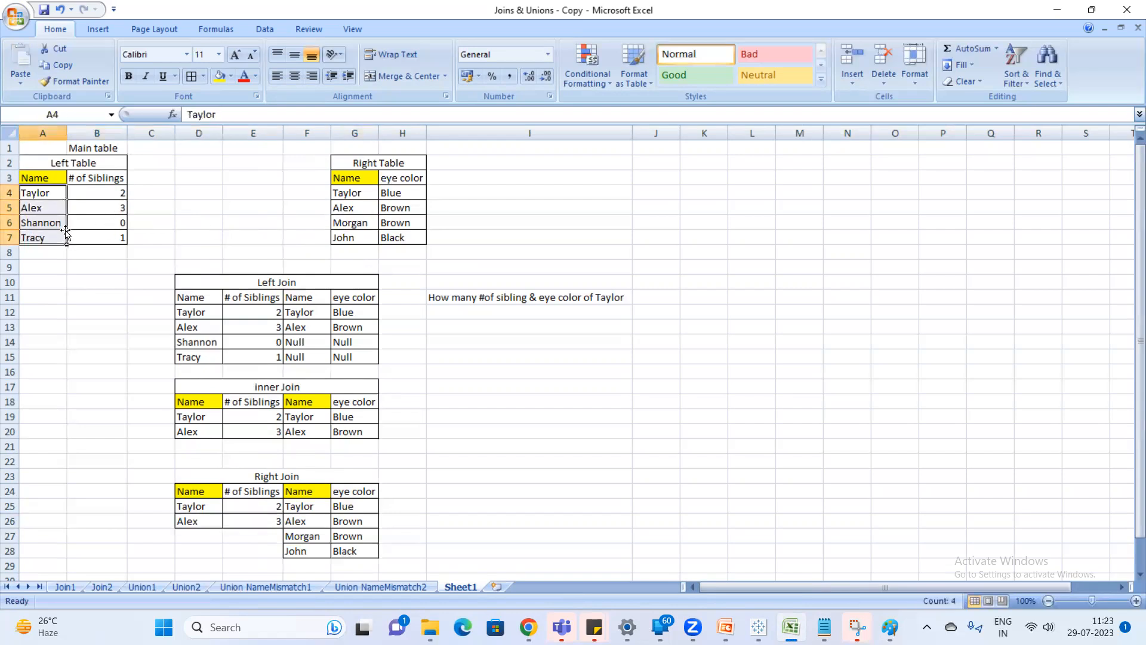
{"action": "left_click", "coordinate": [199, 541]}
{"action": "type", "text": "Null"}
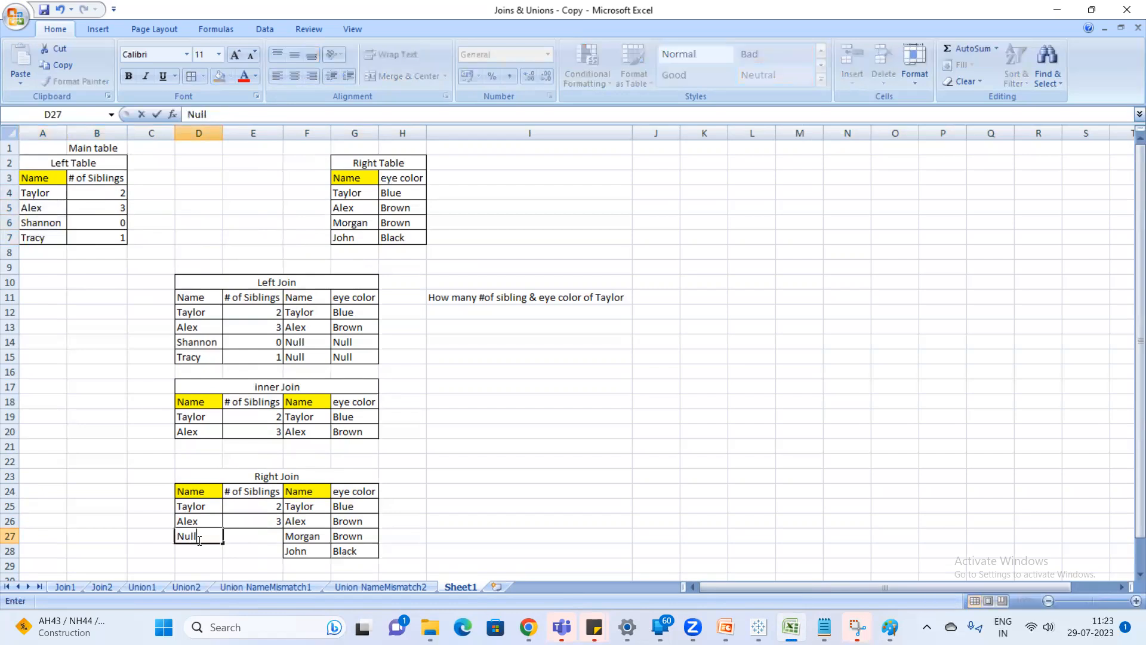
{"action": "key", "text": "Tab"}
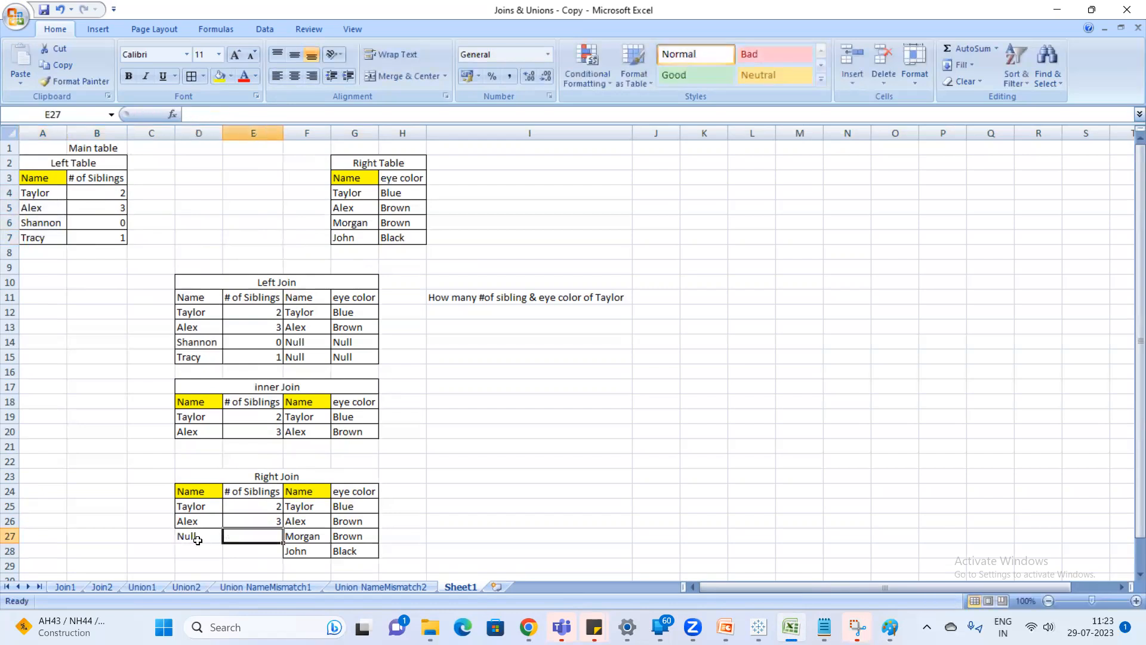
{"action": "type", "text": "Null"}
{"action": "key", "text": "Return"}
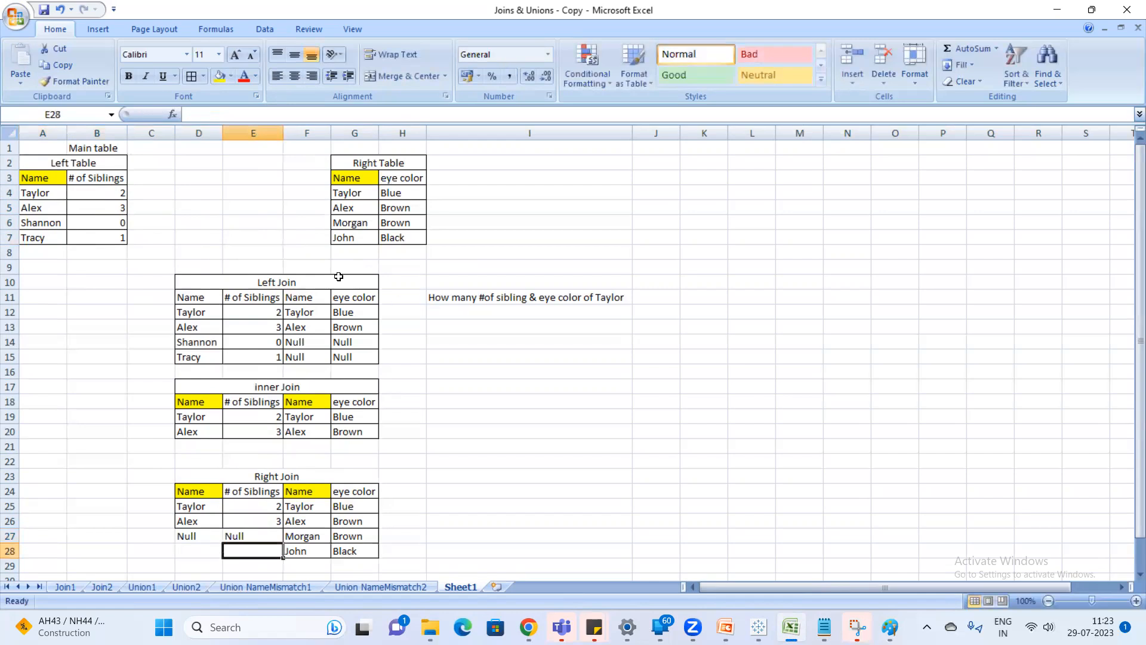
Check the Right Table's fourth name against the Left Table, enter Null in D28 and E28, and apply borders to the Right Join table D23:G28.
{"action": "left_click", "coordinate": [352, 239]}
{"action": "left_click_drag", "start_coordinate": [57, 192], "coordinate": [43, 255]}
{"action": "scroll", "coordinate": [284, 452], "scroll_direction": "down", "scroll_amount": 1}
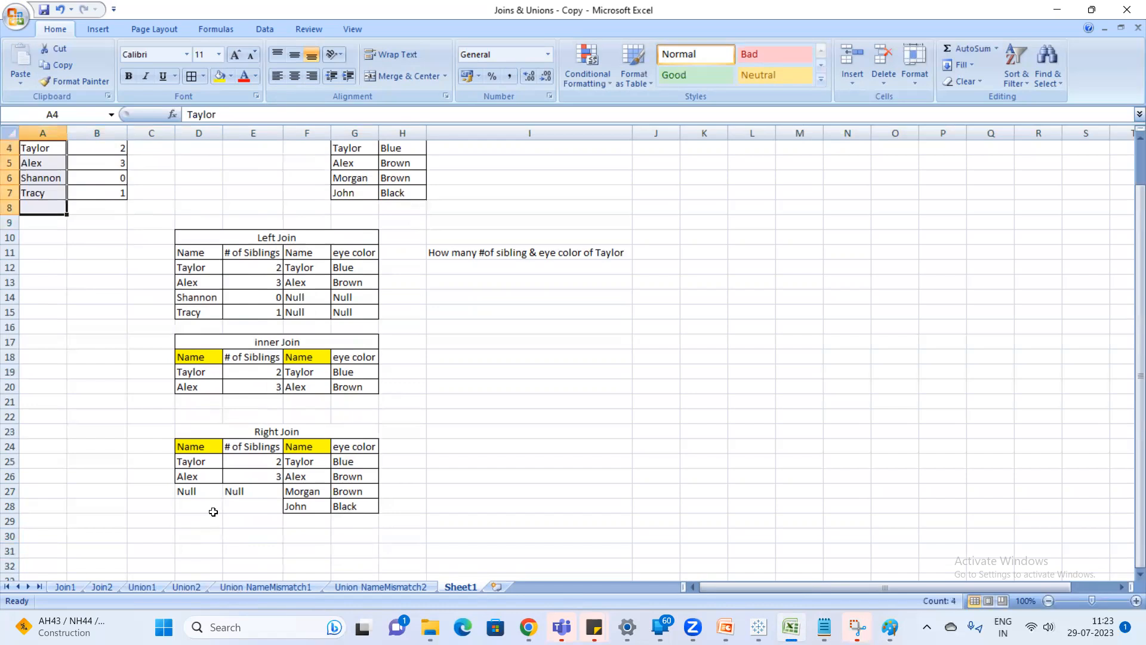
{"action": "left_click", "coordinate": [212, 509]}
{"action": "type", "text": "Null"}
{"action": "key", "text": "Return"}
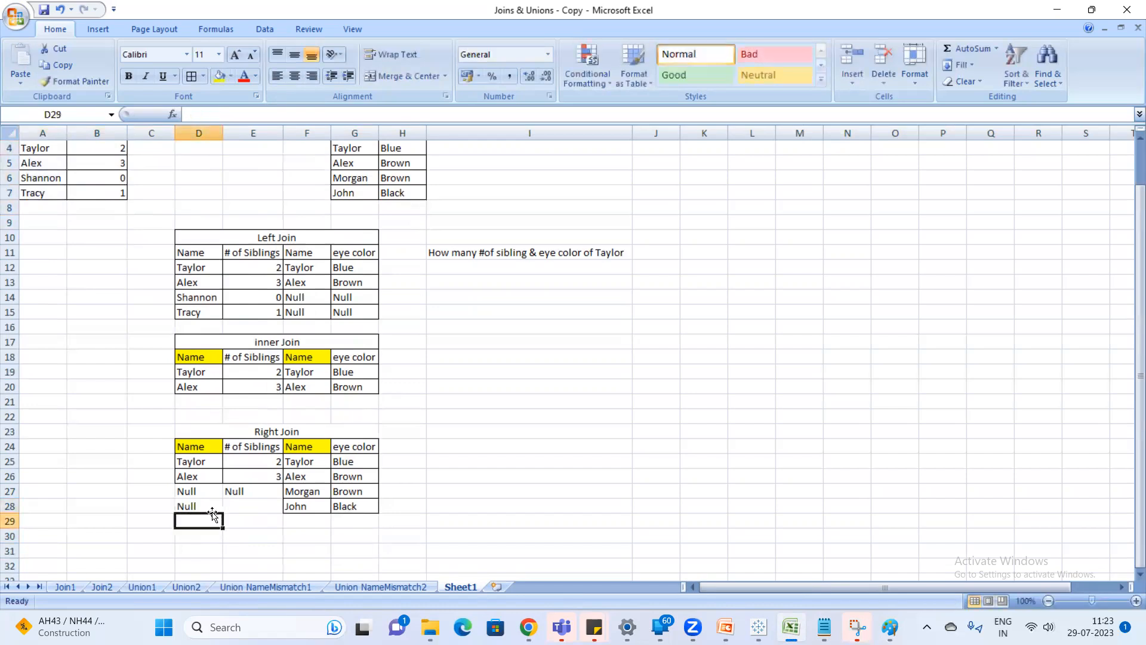
{"action": "key", "text": "Up"}
{"action": "key", "text": "Right"}
{"action": "type", "text": "Null"}
{"action": "key", "text": "Return"}
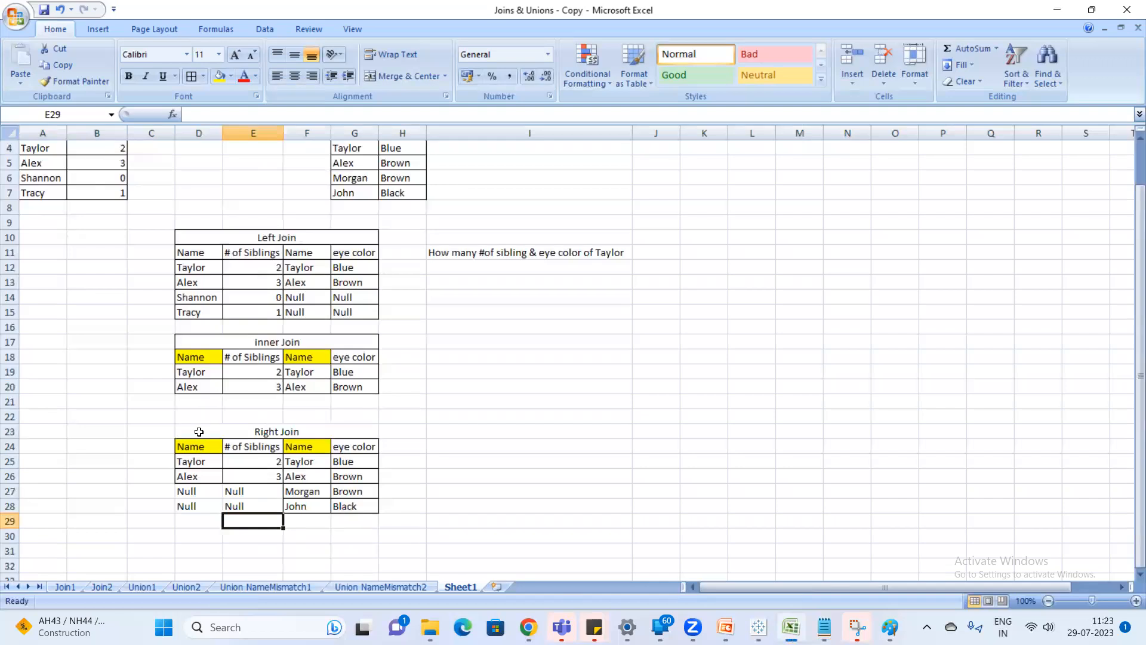
{"action": "left_click_drag", "start_coordinate": [198, 431], "coordinate": [356, 507]}
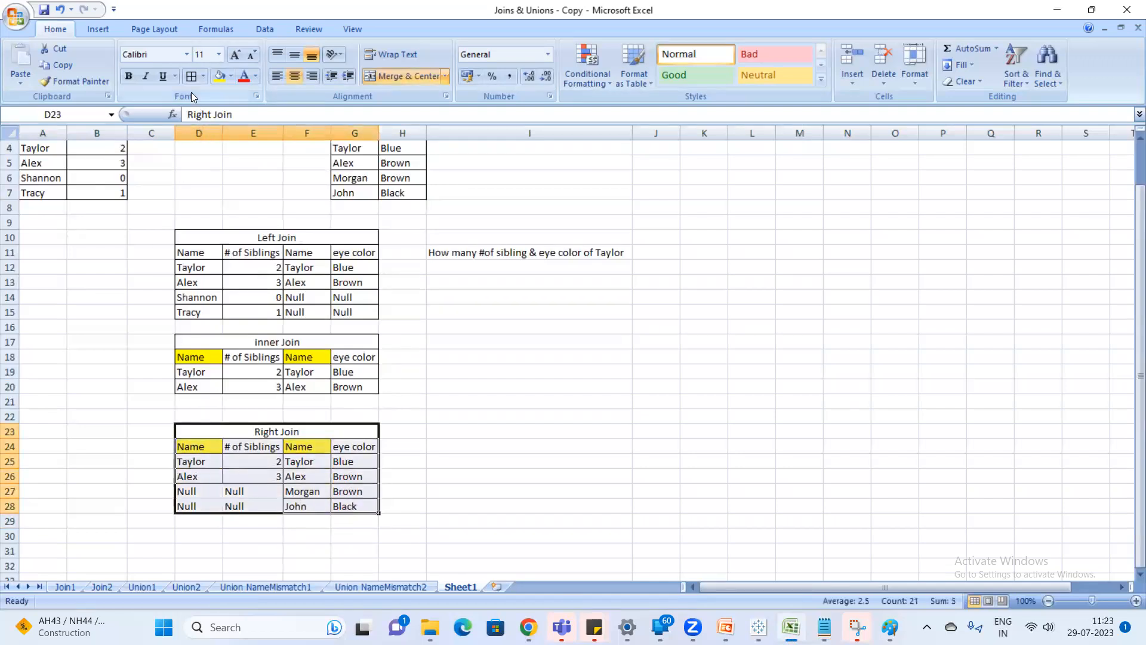
{"action": "left_click", "coordinate": [193, 76]}
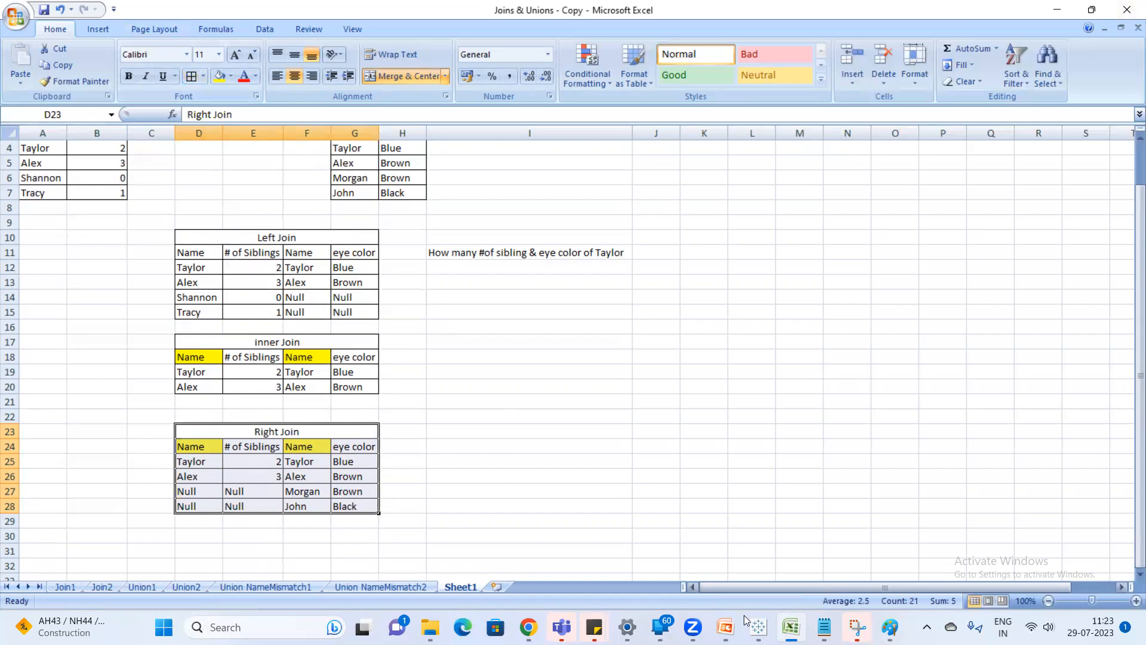
Switch to Tableau and connect the Microsoft Excel workbook Joins & Unions as a new data source.
{"action": "left_click", "coordinate": [759, 627]}
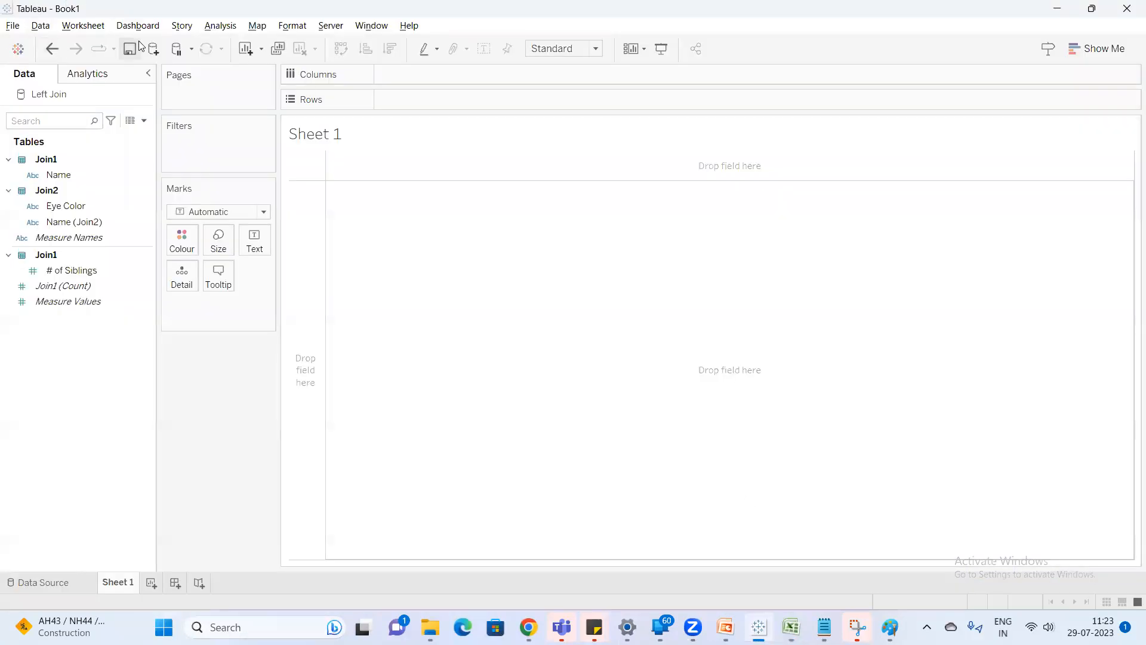
{"action": "left_click", "coordinate": [158, 51]}
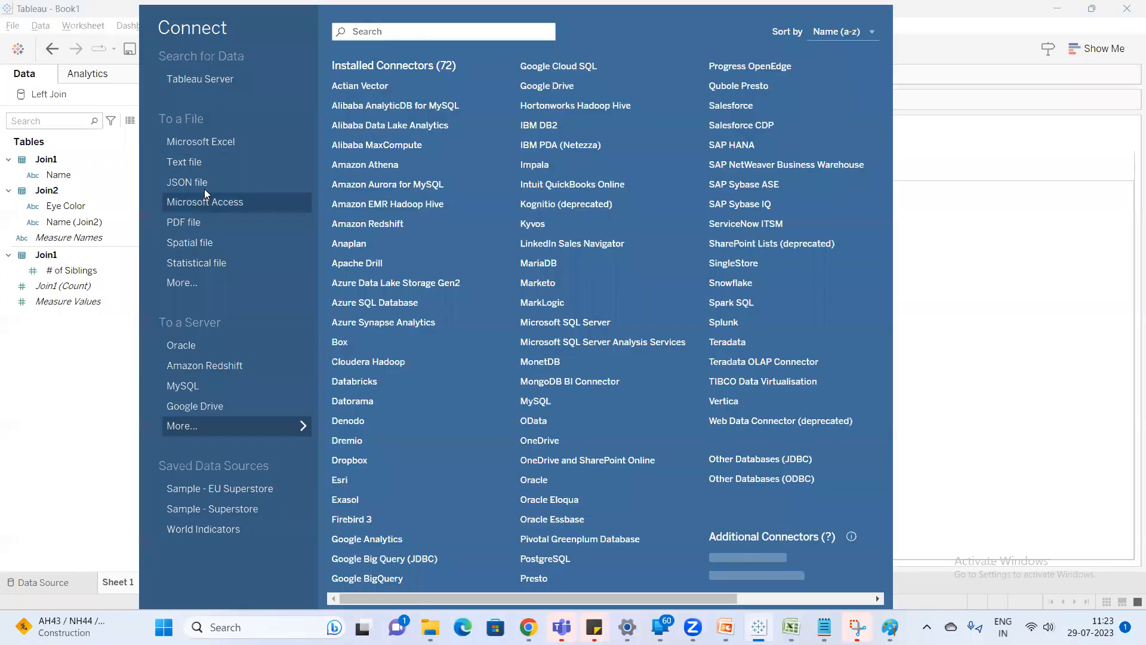
{"action": "left_click", "coordinate": [224, 141]}
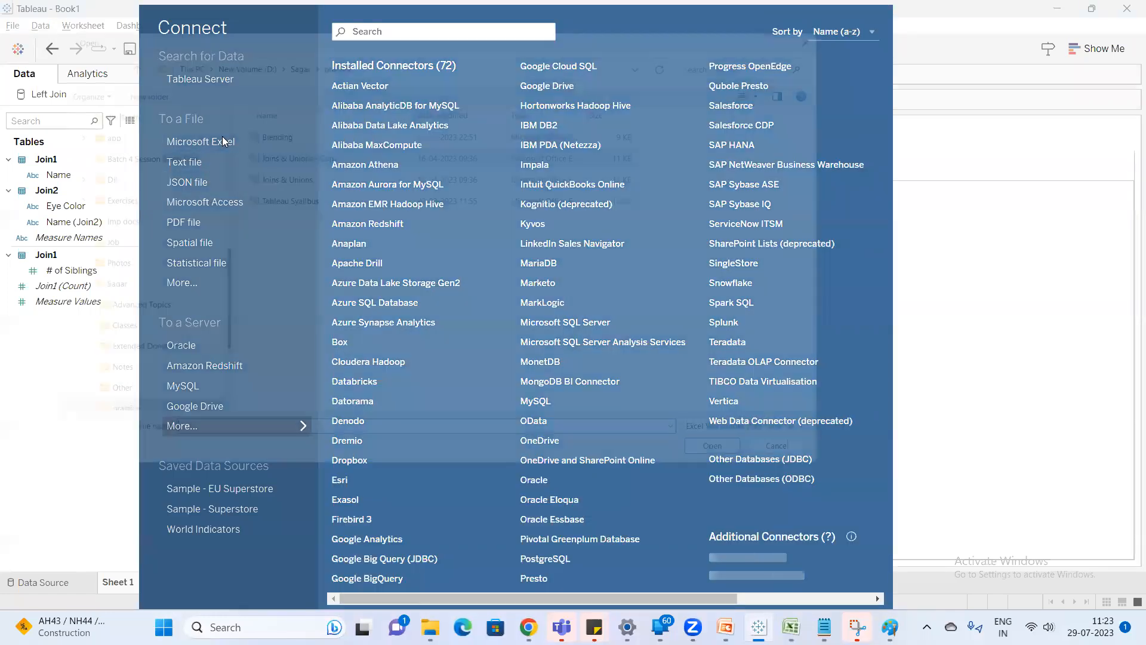
{"action": "left_click", "coordinate": [309, 173]}
{"action": "double_click", "coordinate": [308, 173]}
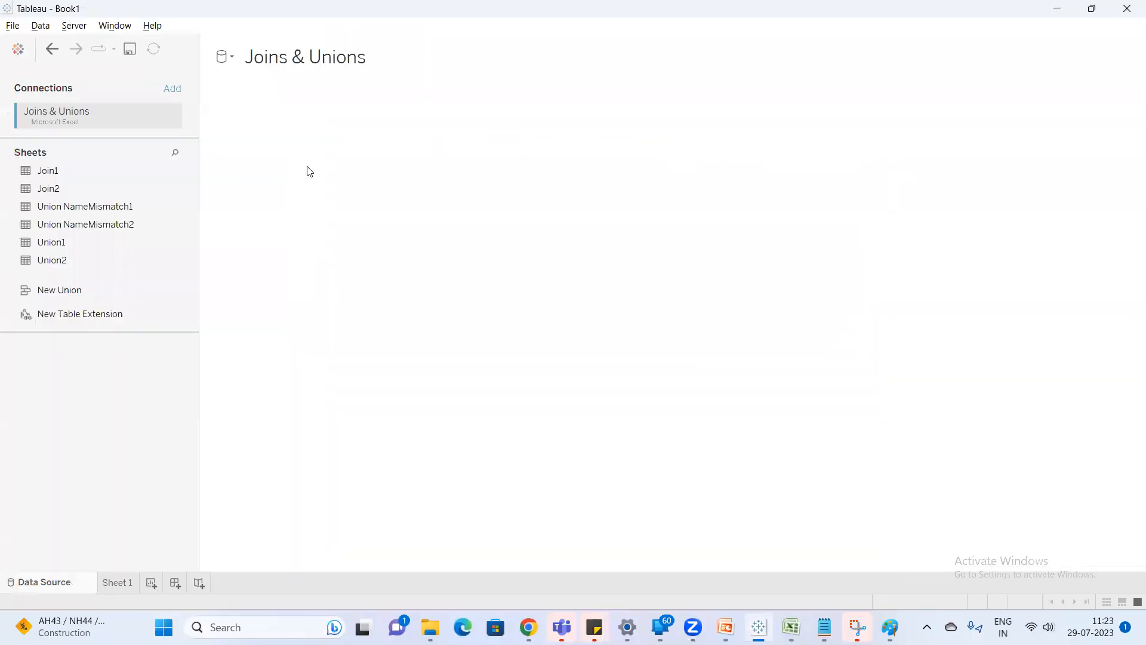
Add Join1 to the data source canvas, open its physical tables and combine it with Join2 as an inner join.
{"action": "left_click_drag", "start_coordinate": [87, 180], "coordinate": [279, 173]}
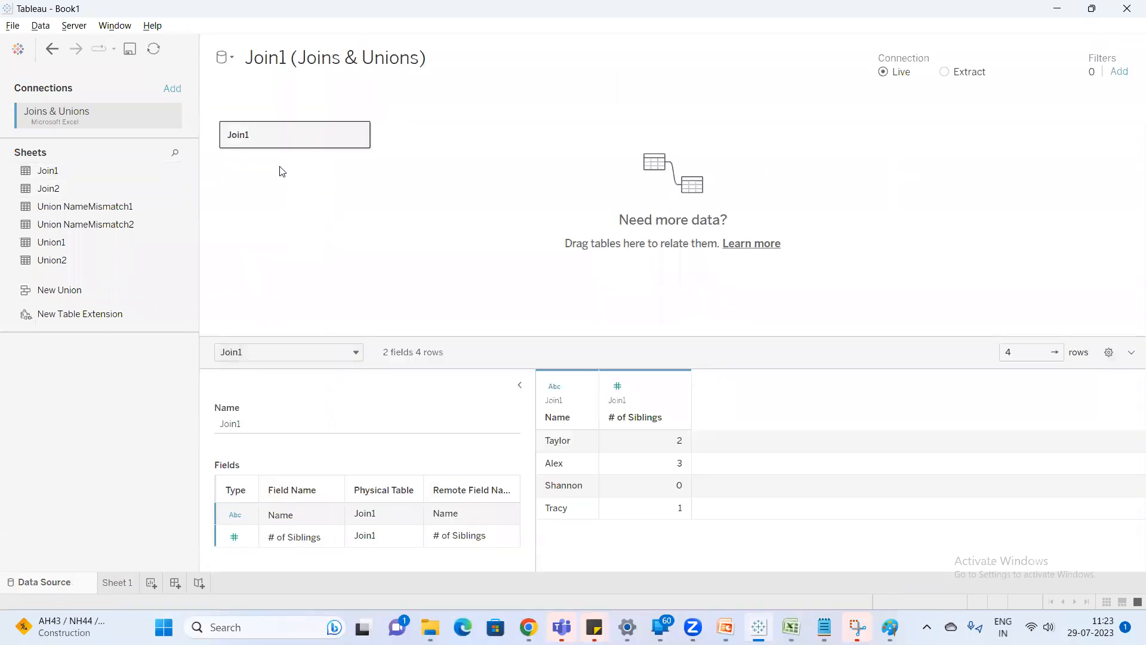
{"action": "double_click", "coordinate": [277, 142]}
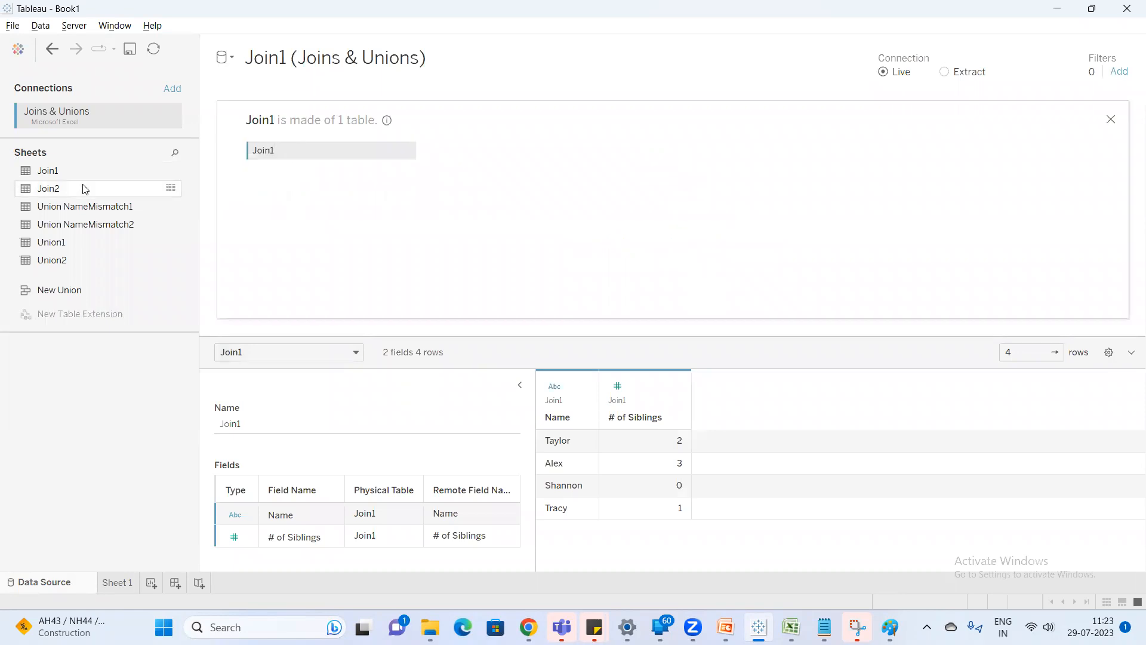
{"action": "left_click", "coordinate": [71, 189]}
{"action": "left_click_drag", "start_coordinate": [71, 189], "coordinate": [465, 159]}
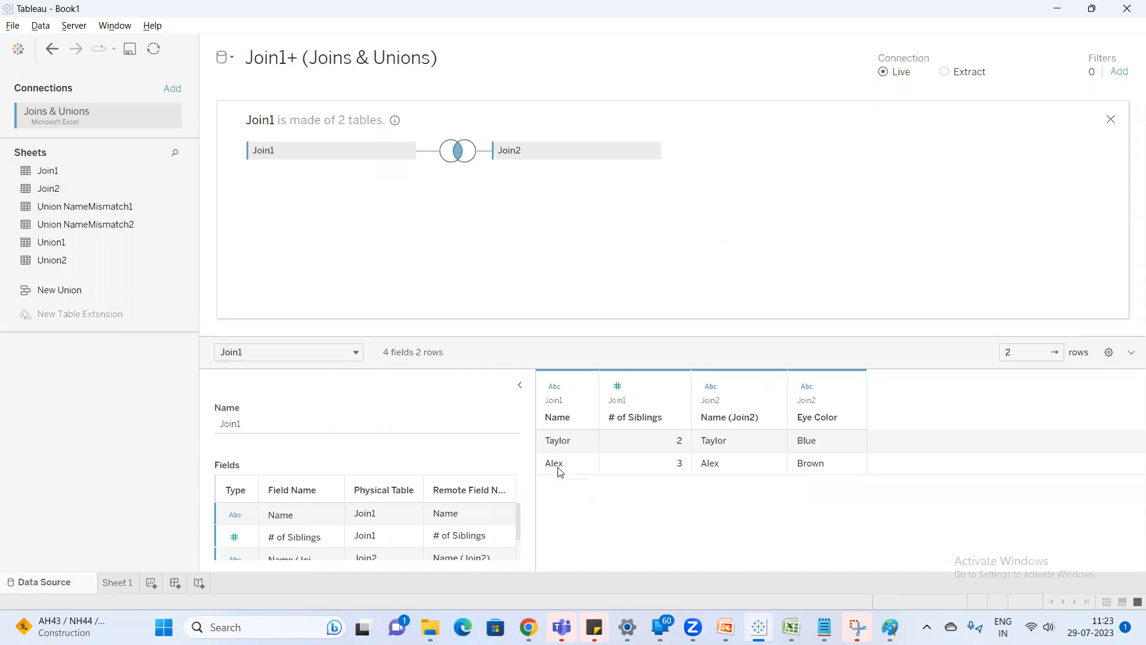
Switch to Excel, compare the inner Join table D18:G20 with the joined rows, and return to Tableau.
{"action": "key", "text": "alt+Tab"}
{"action": "left_click_drag", "start_coordinate": [184, 356], "coordinate": [359, 386]}
{"action": "scroll", "coordinate": [54, 206], "scroll_direction": "up", "scroll_amount": 1}
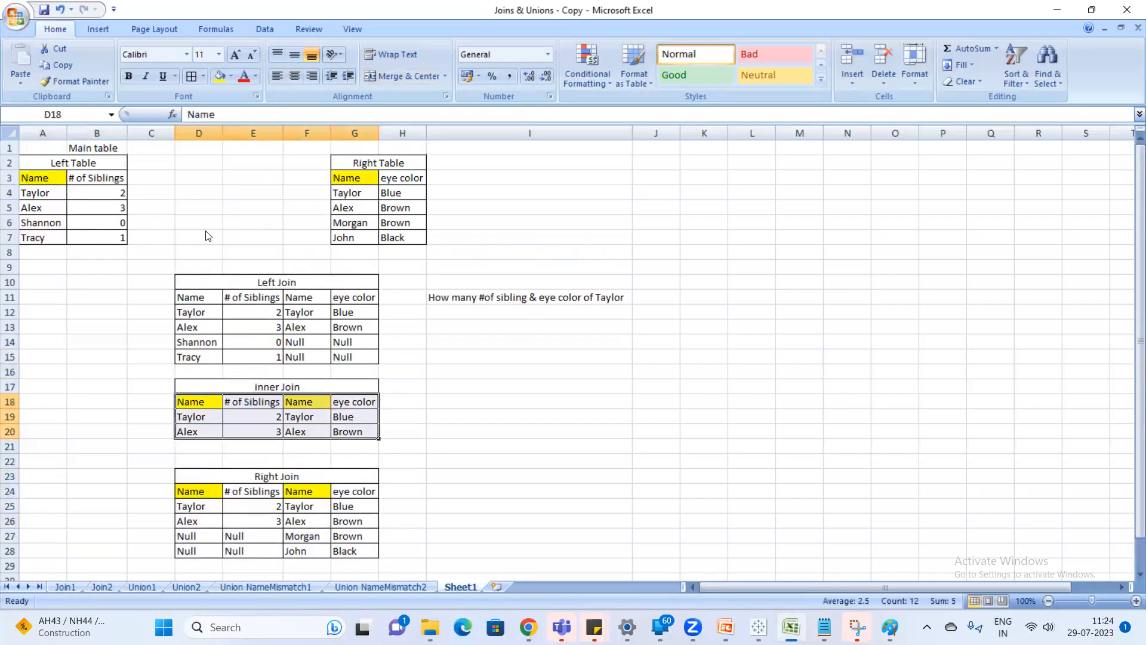
{"action": "key", "text": "alt+Tab"}
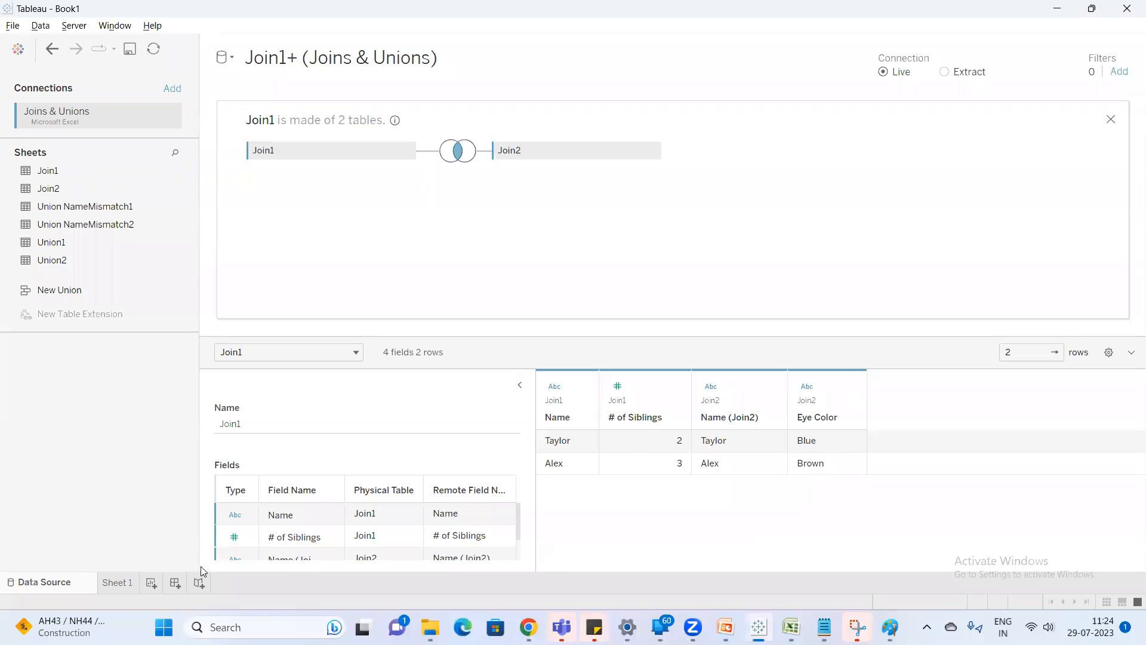
Rename the Join1+ (Joins & Unions) data source on Sheet 1 as Inner Join.
{"action": "left_click", "coordinate": [127, 588]}
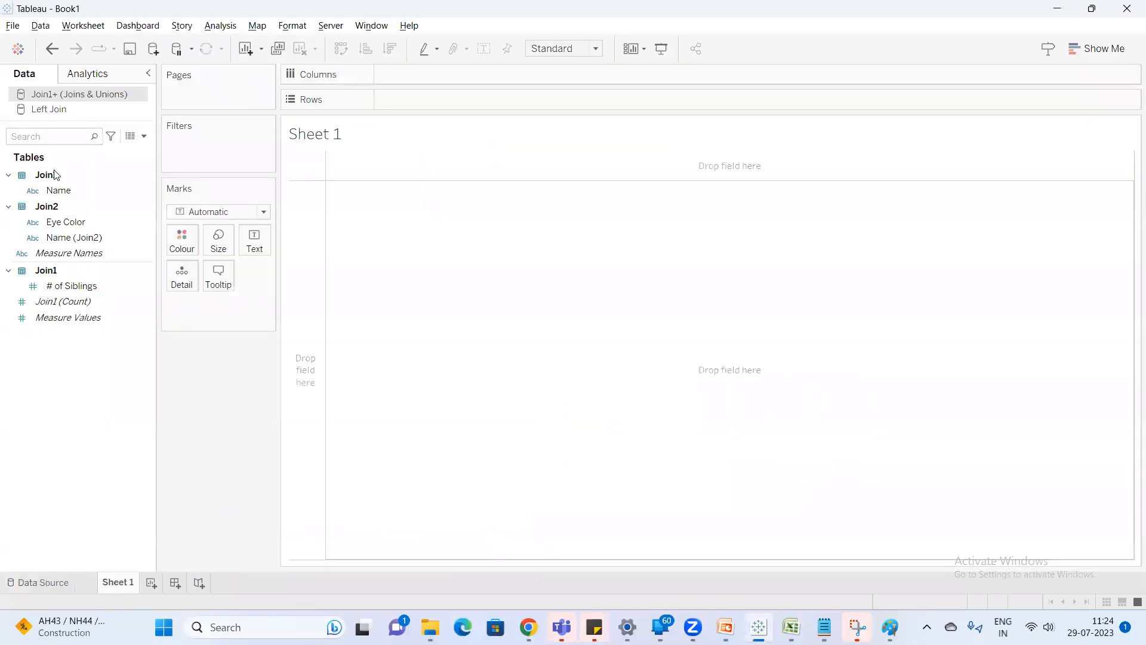
{"action": "right_click", "coordinate": [62, 93]}
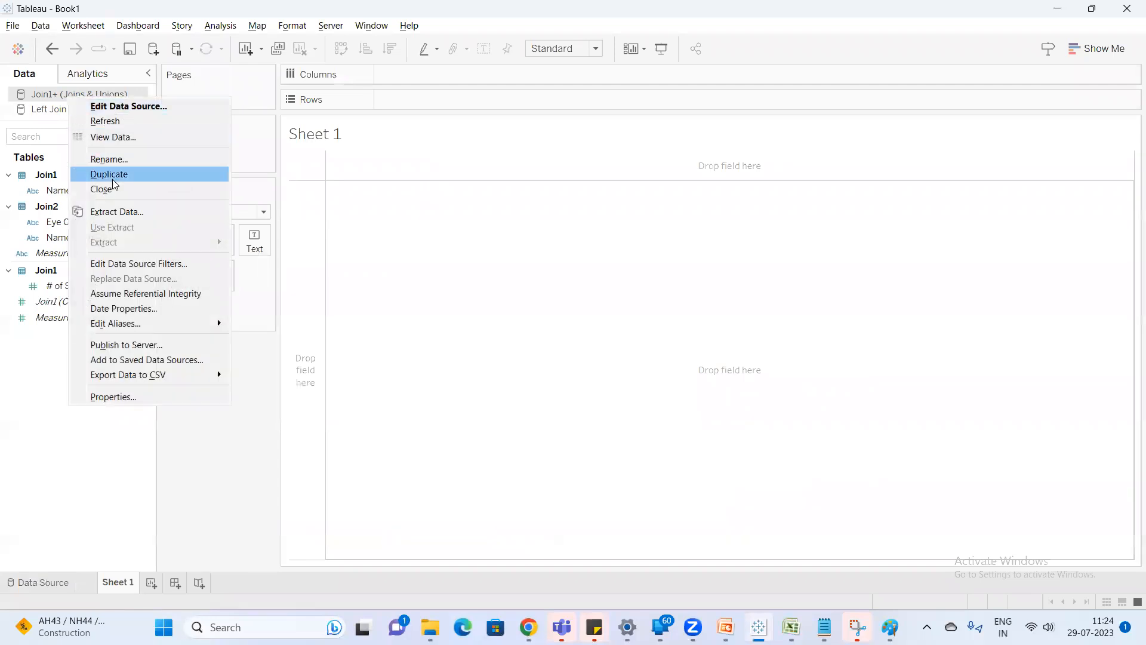
{"action": "left_click", "coordinate": [121, 164]}
{"action": "type", "text": "In"}
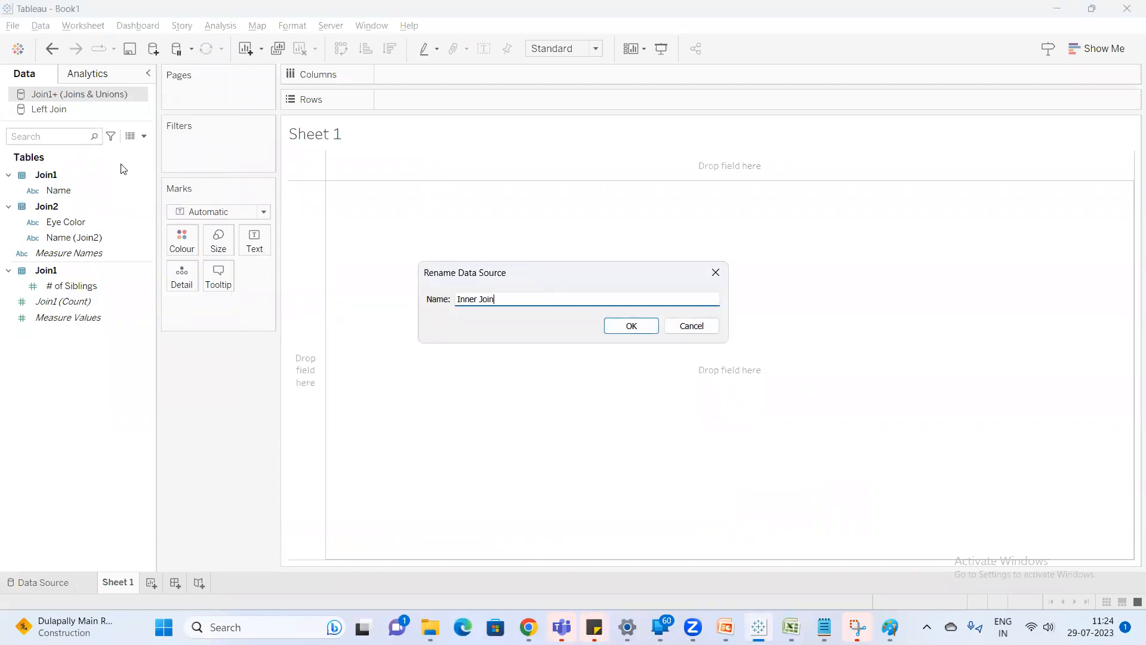
{"action": "type", "text": "ner Join"}
{"action": "key", "text": "Return"}
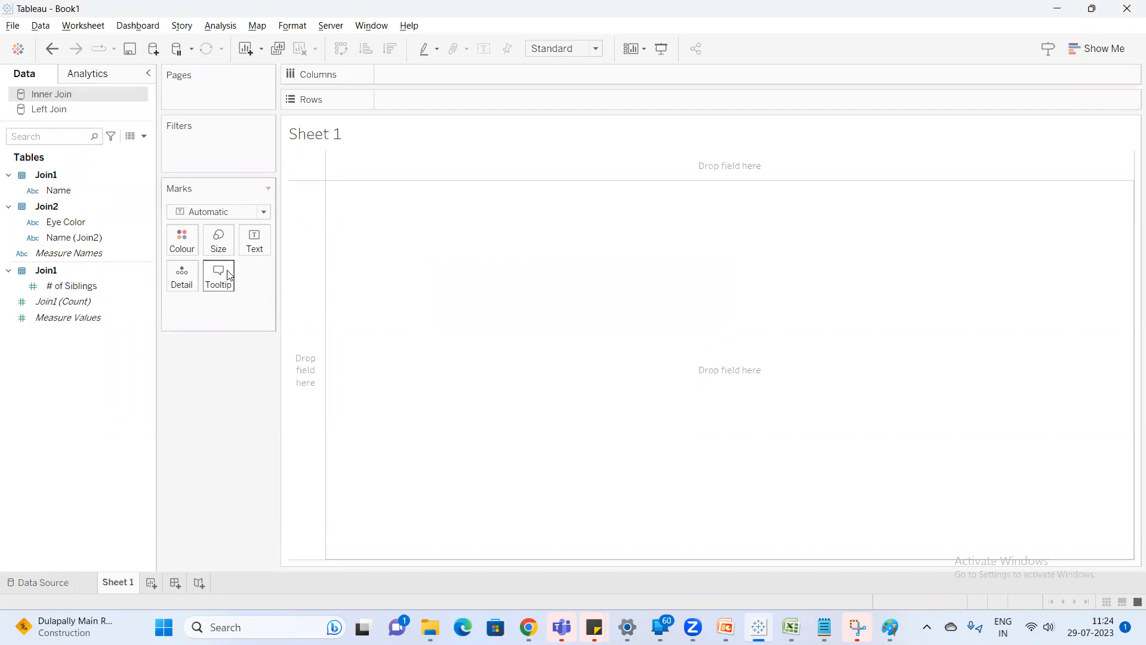
Glance at the Right Join table in Excel, return to Tableau and connect the Joins & Unions workbook as another new data source.
{"action": "key", "text": "alt+Tab"}
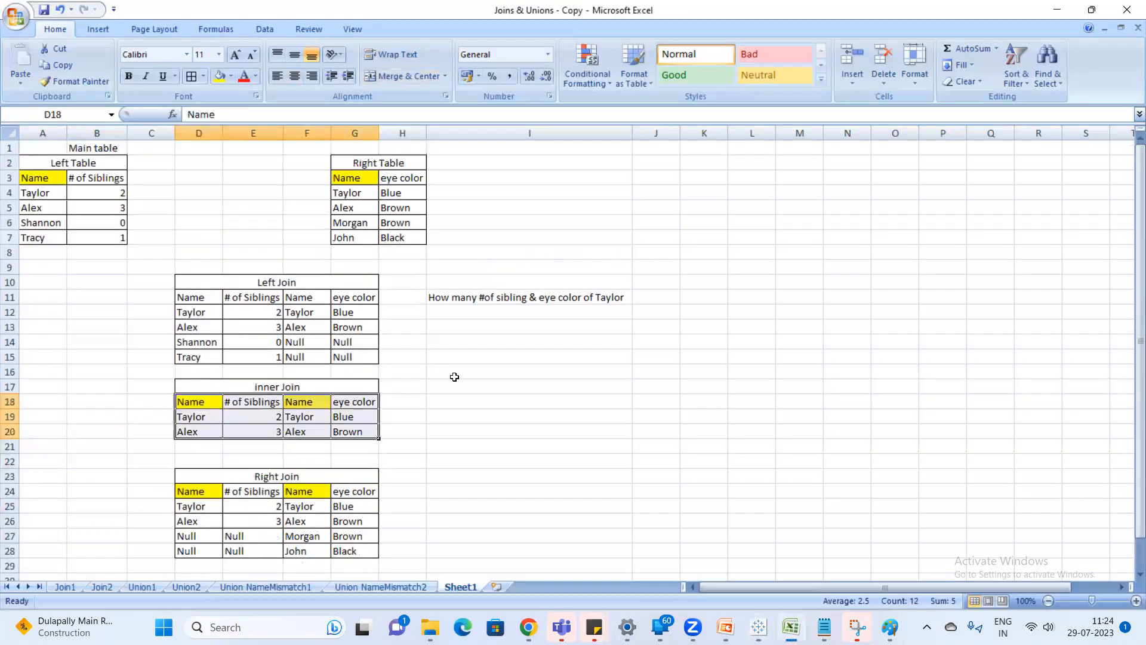
{"action": "key", "text": "alt+Tab"}
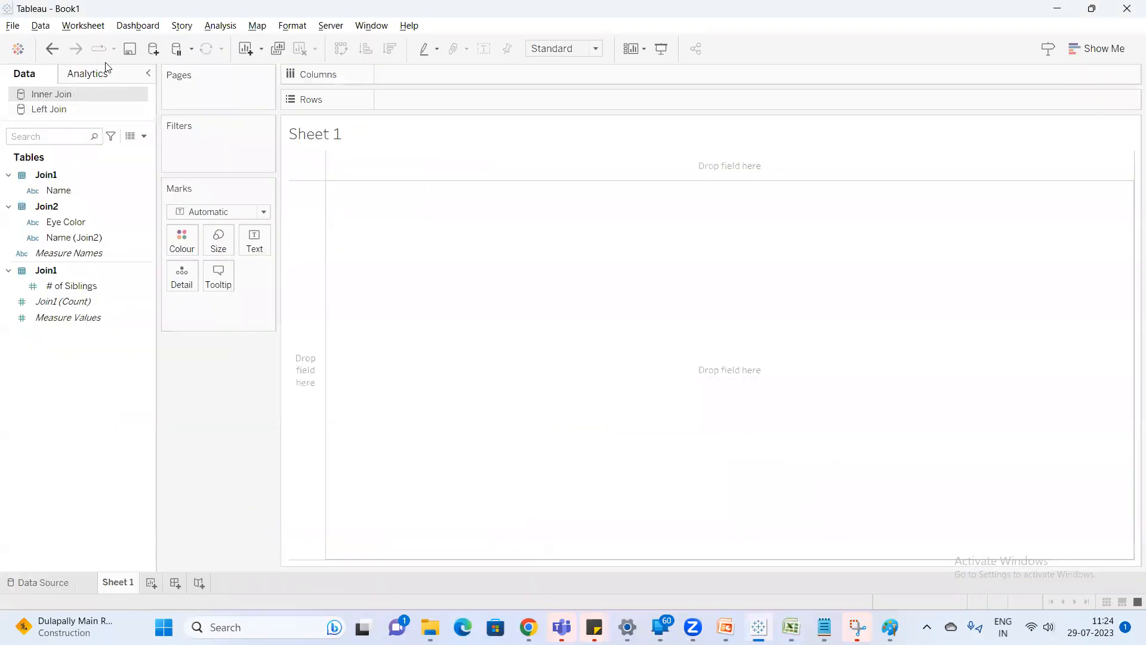
{"action": "left_click", "coordinate": [155, 55]}
{"action": "left_click", "coordinate": [221, 143]}
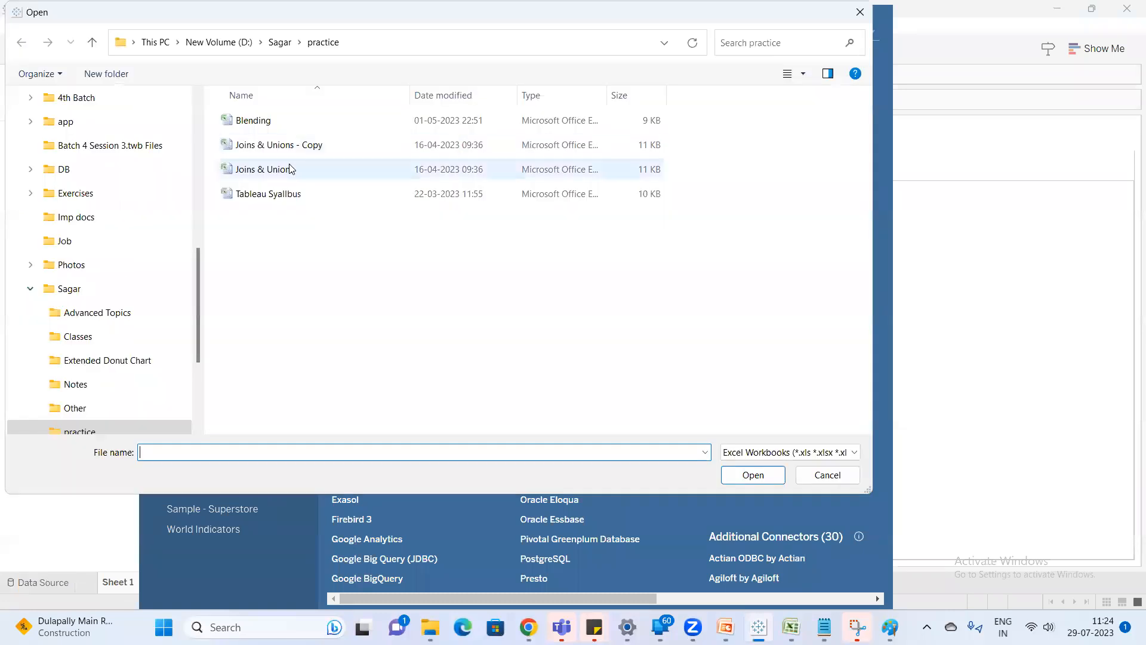
{"action": "left_click", "coordinate": [289, 169]}
{"action": "double_click", "coordinate": [289, 171]}
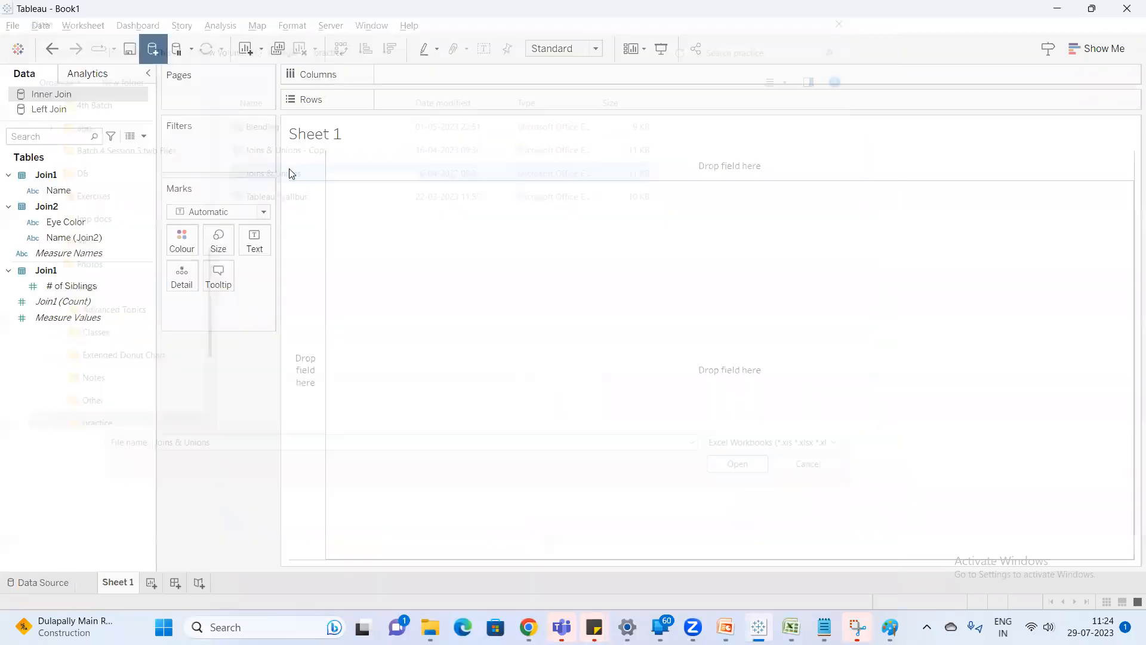
{"action": "left_click_drag", "start_coordinate": [317, 171], "coordinate": [317, 172]}
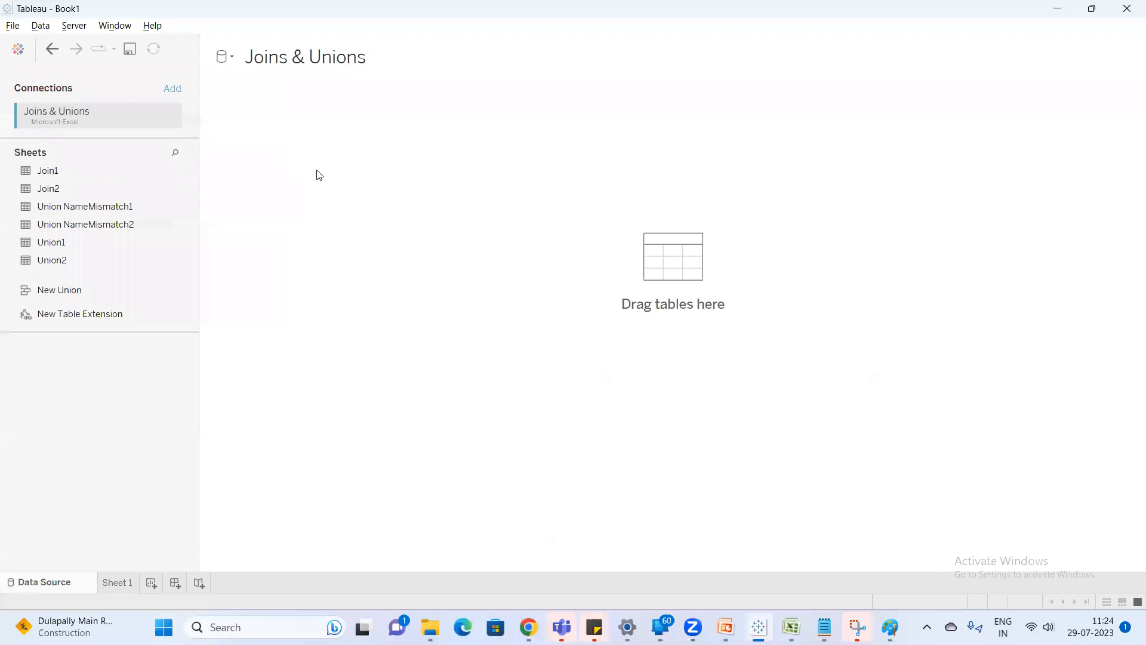
Combine Join1 with Join2 in the new data source and set the join type to Right.
{"action": "double_click", "coordinate": [302, 136]}
{"action": "left_click_drag", "start_coordinate": [48, 188], "coordinate": [466, 177]}
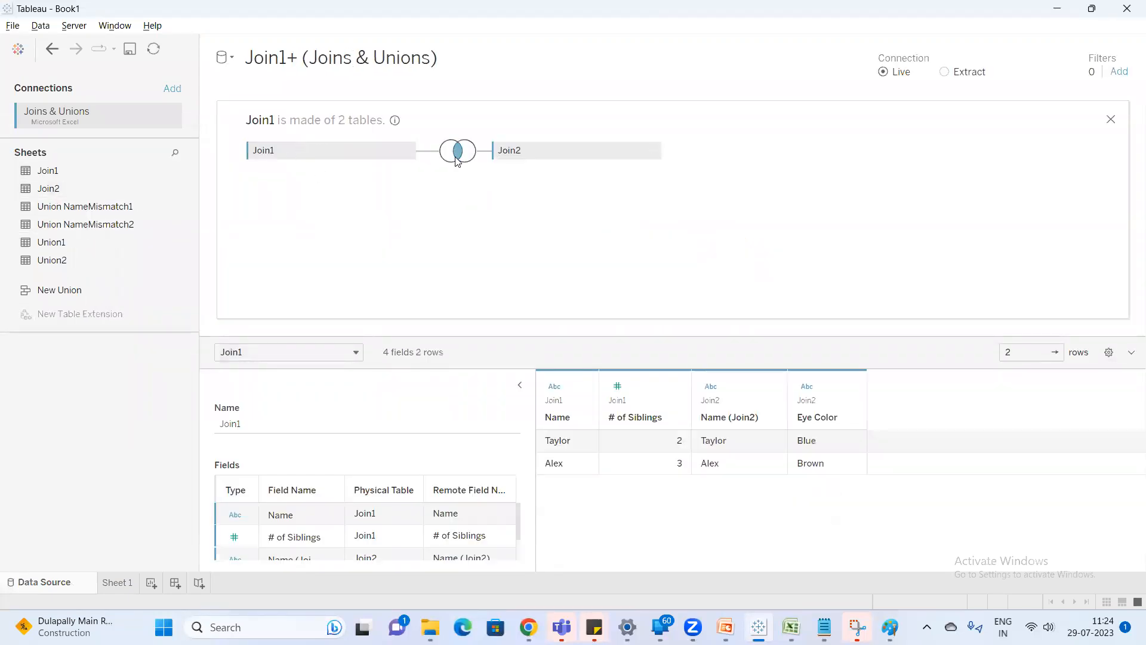
{"action": "left_click", "coordinate": [457, 157]}
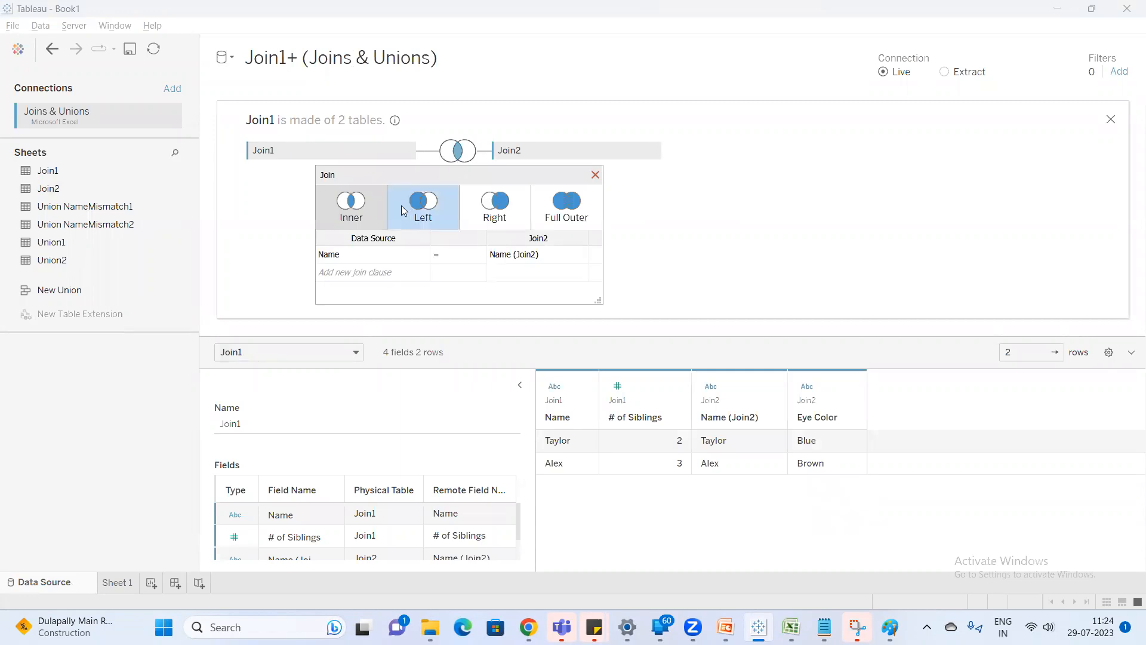
{"action": "left_click", "coordinate": [495, 219]}
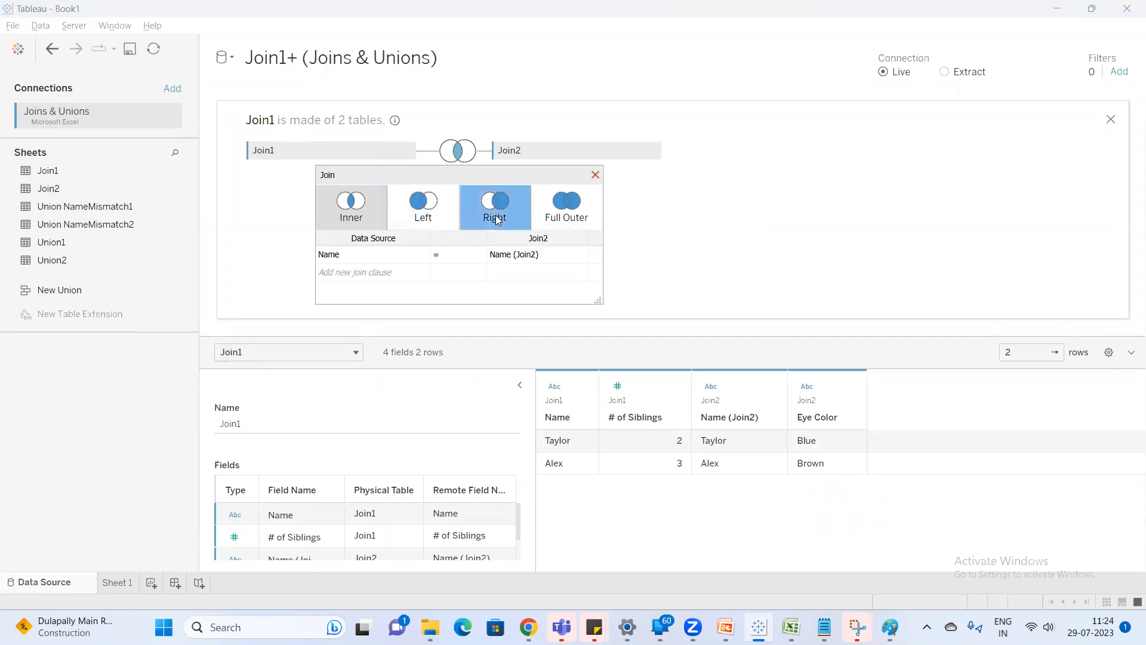
Examine the Join1 fields offered for the existing Name join clause and for a new join clause.
{"action": "left_click", "coordinate": [422, 255]}
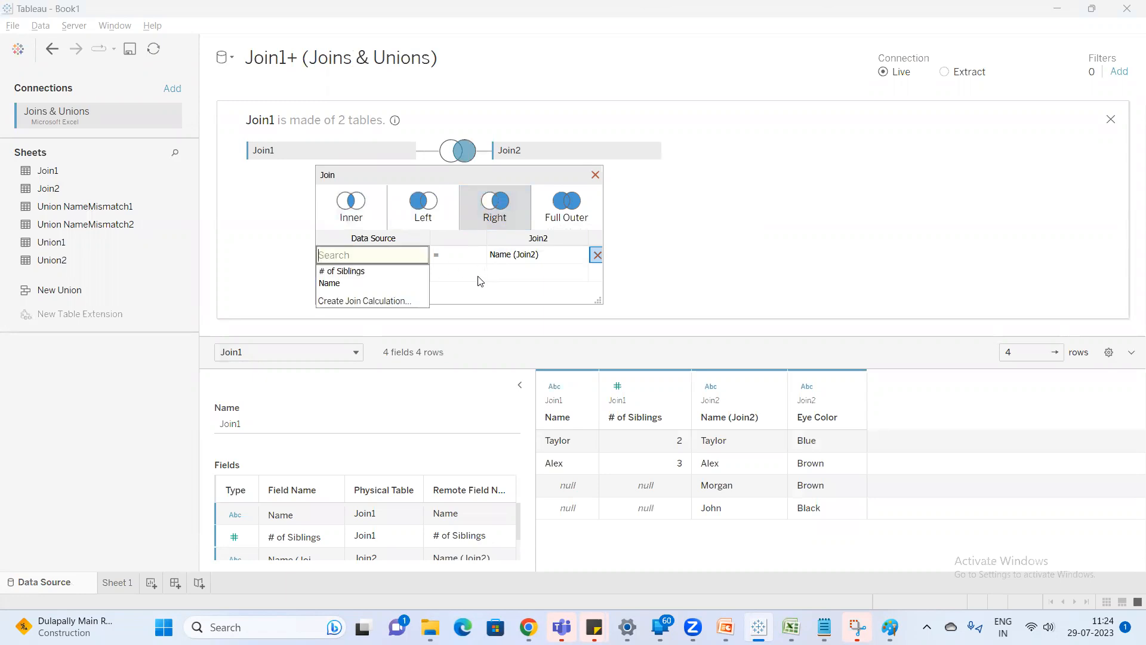
{"action": "left_click", "coordinate": [458, 281]}
{"action": "left_click", "coordinate": [391, 276]}
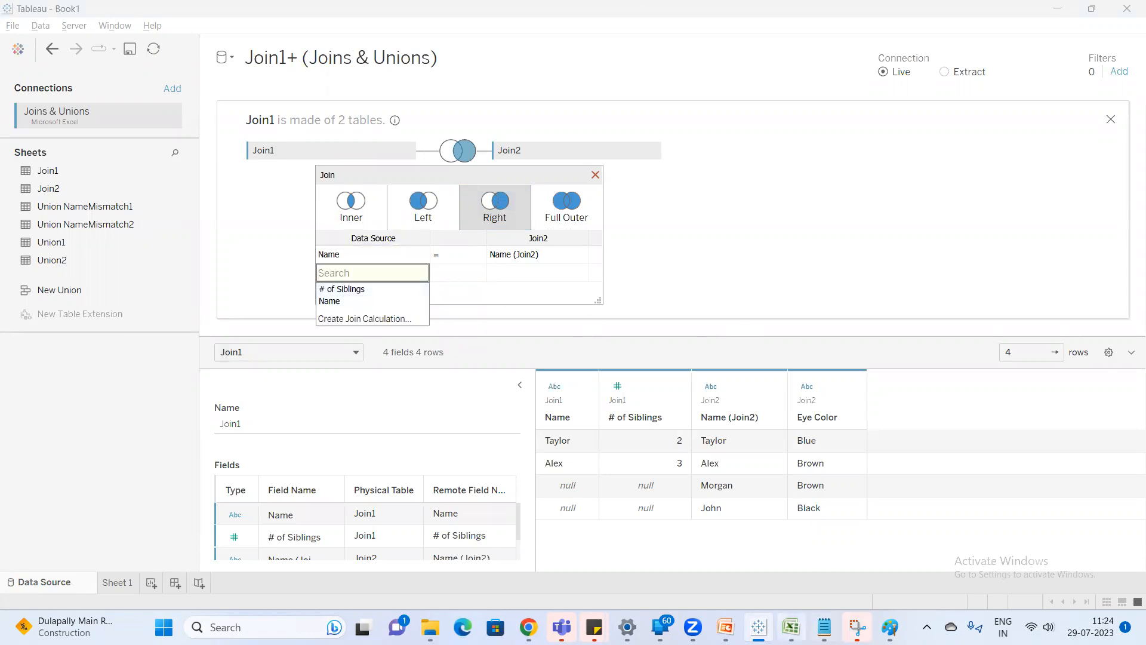
Switch to Excel, compare the Name headers of the Left Table and the Right Table, and return to Tableau.
{"action": "left_click", "coordinate": [791, 627]}
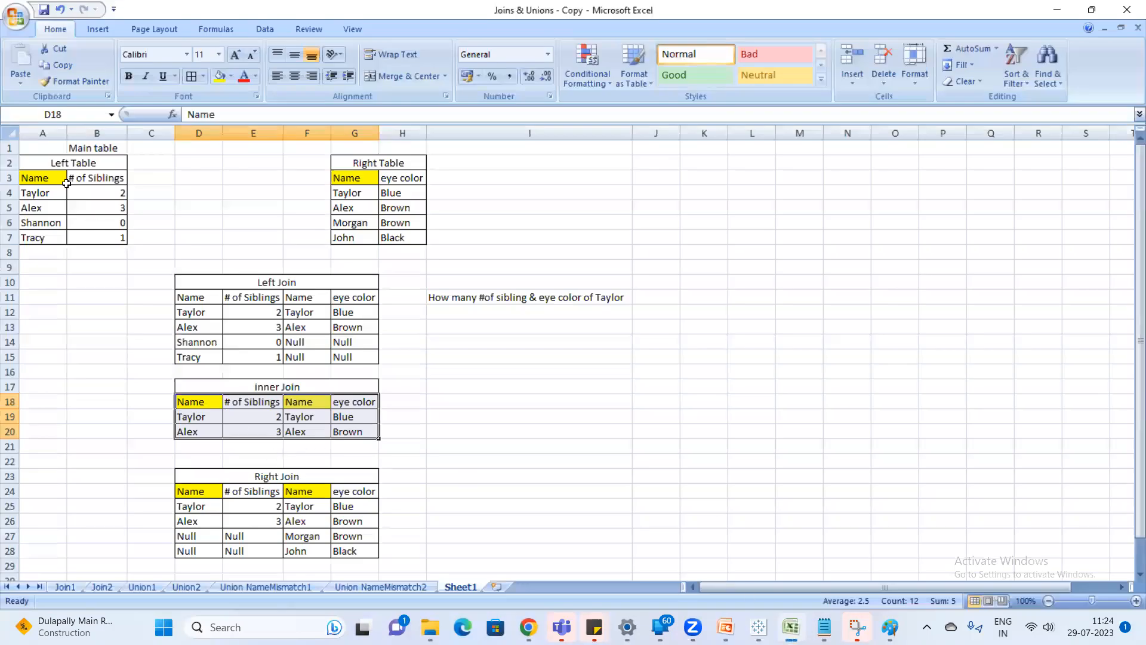
{"action": "left_click", "coordinate": [31, 178]}
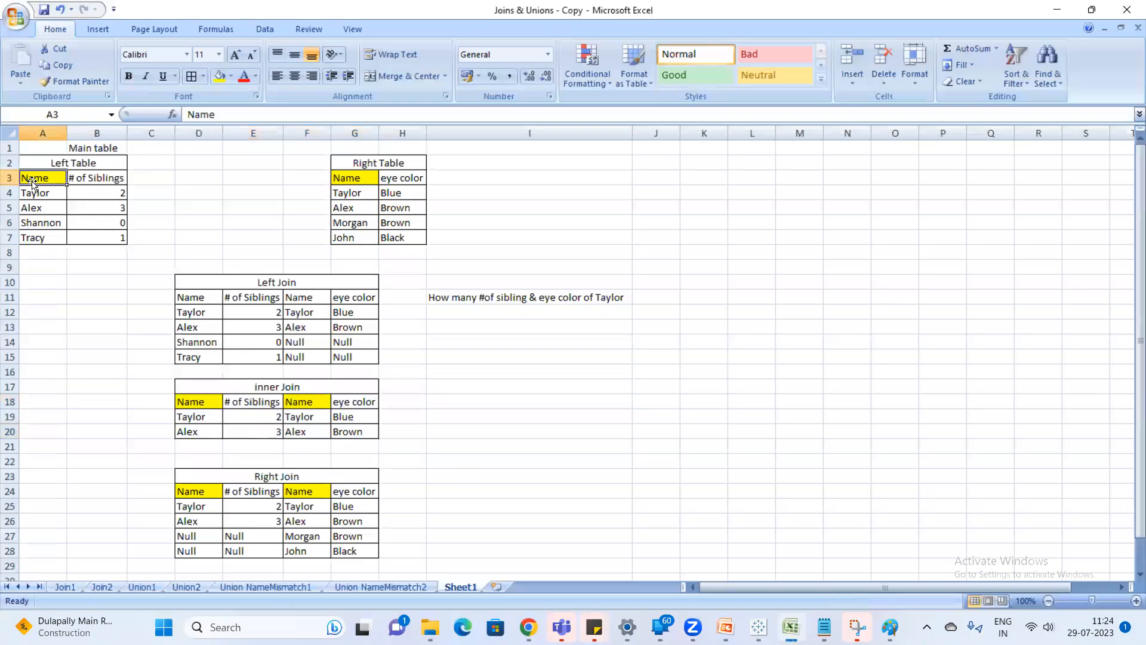
{"action": "left_click", "coordinate": [351, 174]}
{"action": "left_click", "coordinate": [32, 180]}
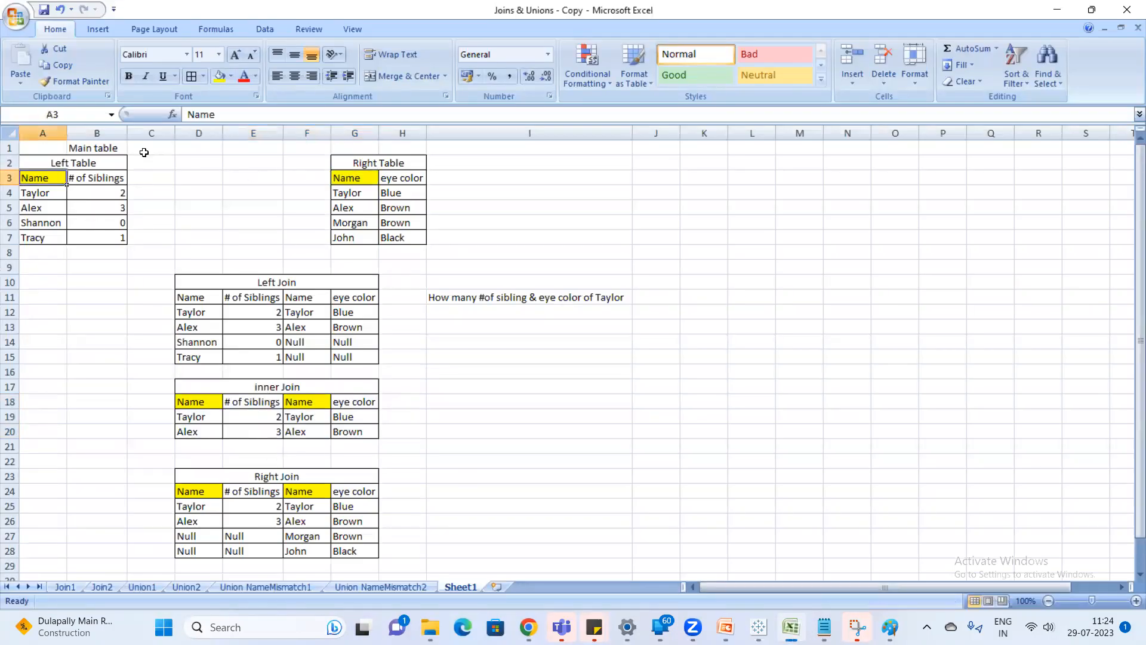
{"action": "left_click", "coordinate": [367, 179]}
{"action": "key", "text": "alt+Tab"}
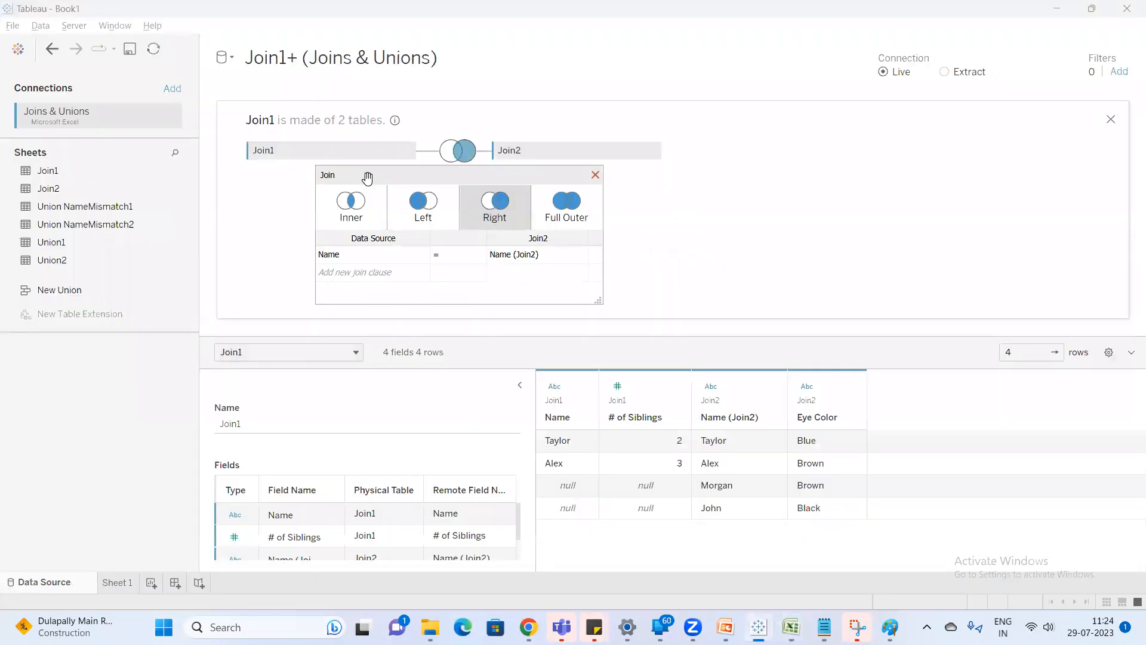
Review the fields offered on both sides of the Name = Name (Join2) clause and close the join settings.
{"action": "left_click", "coordinate": [410, 254]}
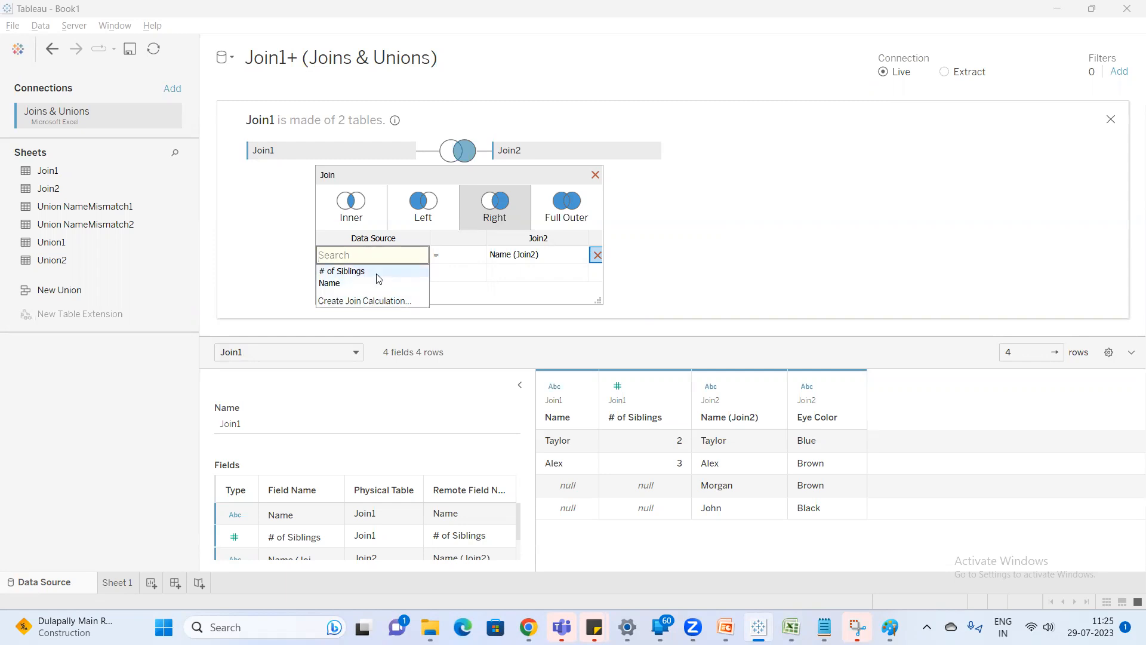
{"action": "left_click", "coordinate": [557, 257]}
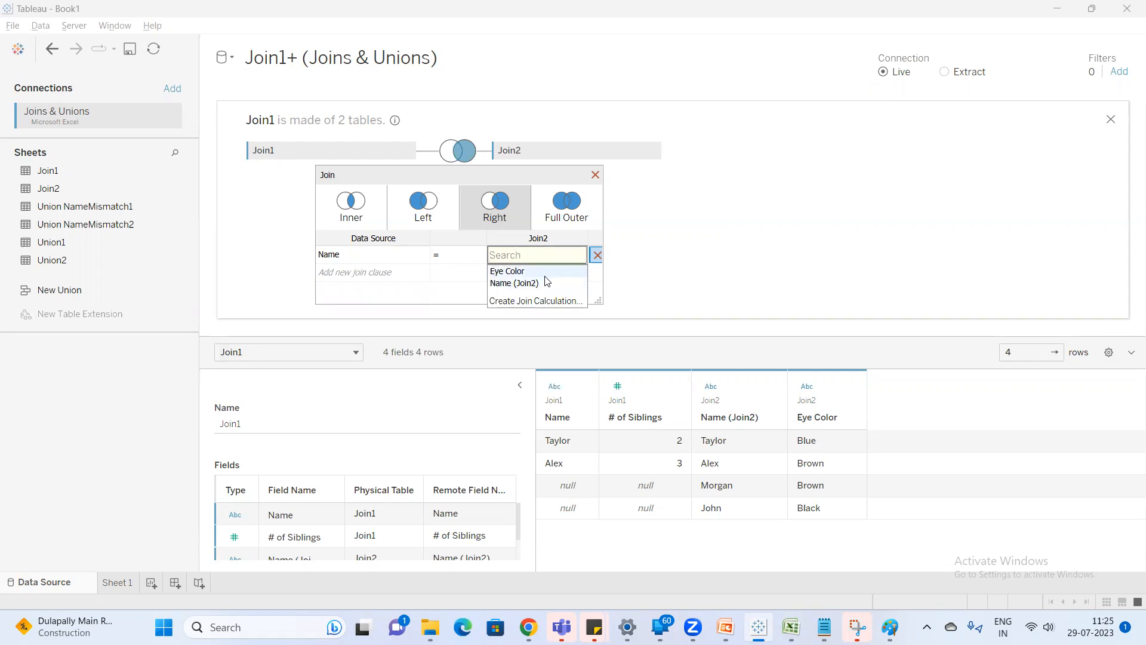
{"action": "left_click", "coordinate": [385, 253]}
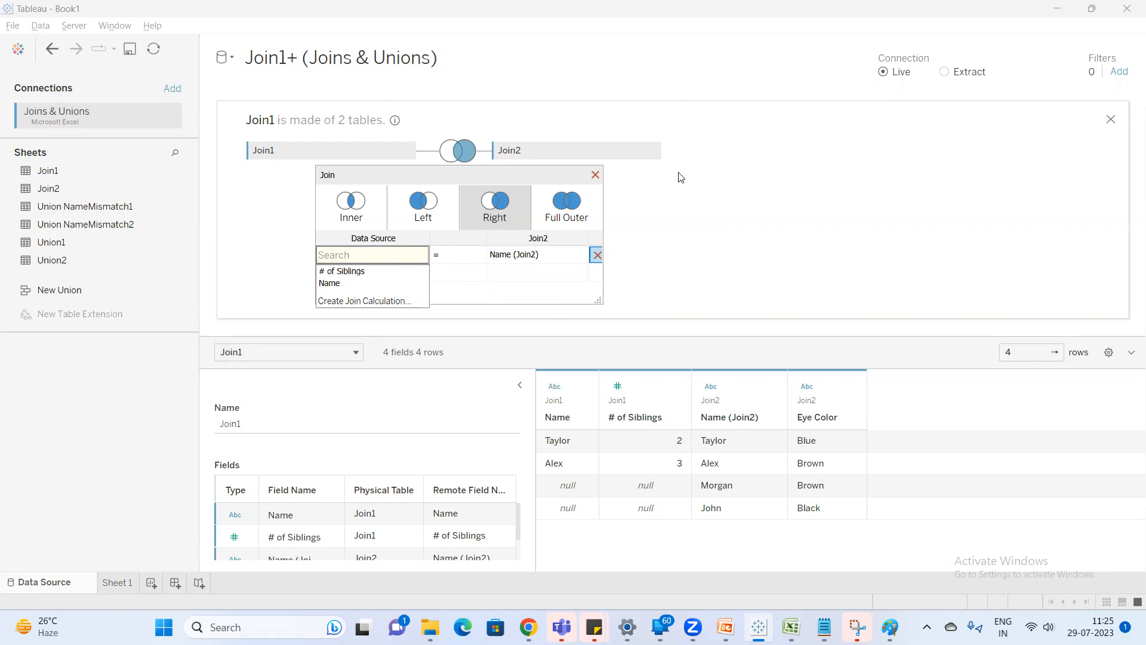
{"action": "left_click", "coordinate": [680, 189]}
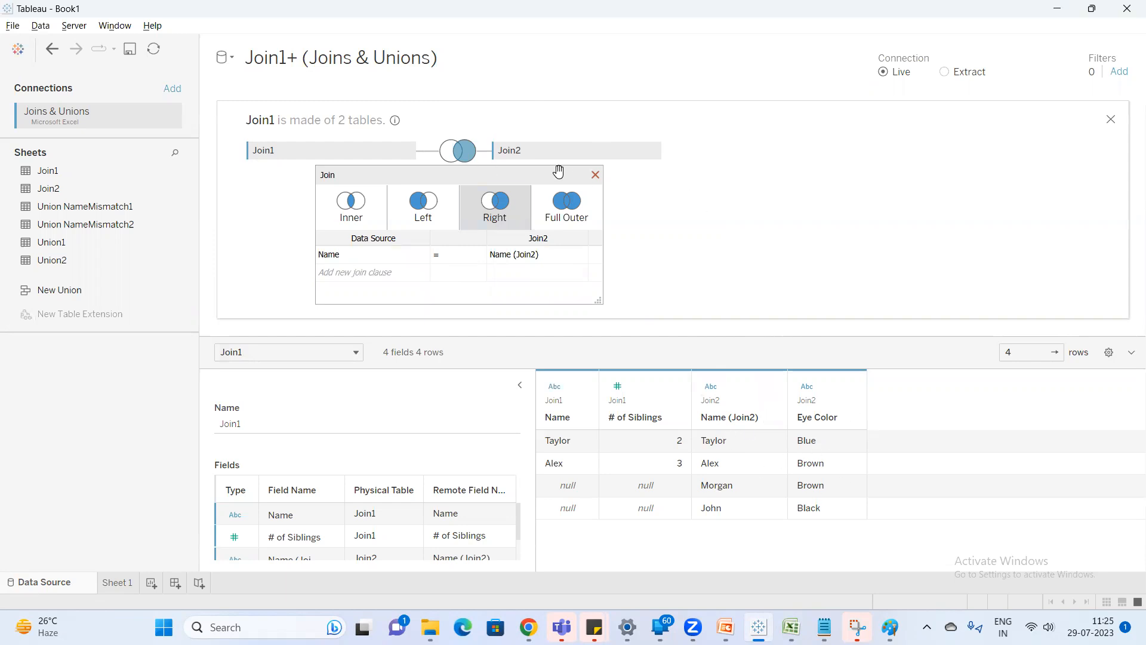
{"action": "left_click", "coordinate": [595, 175]}
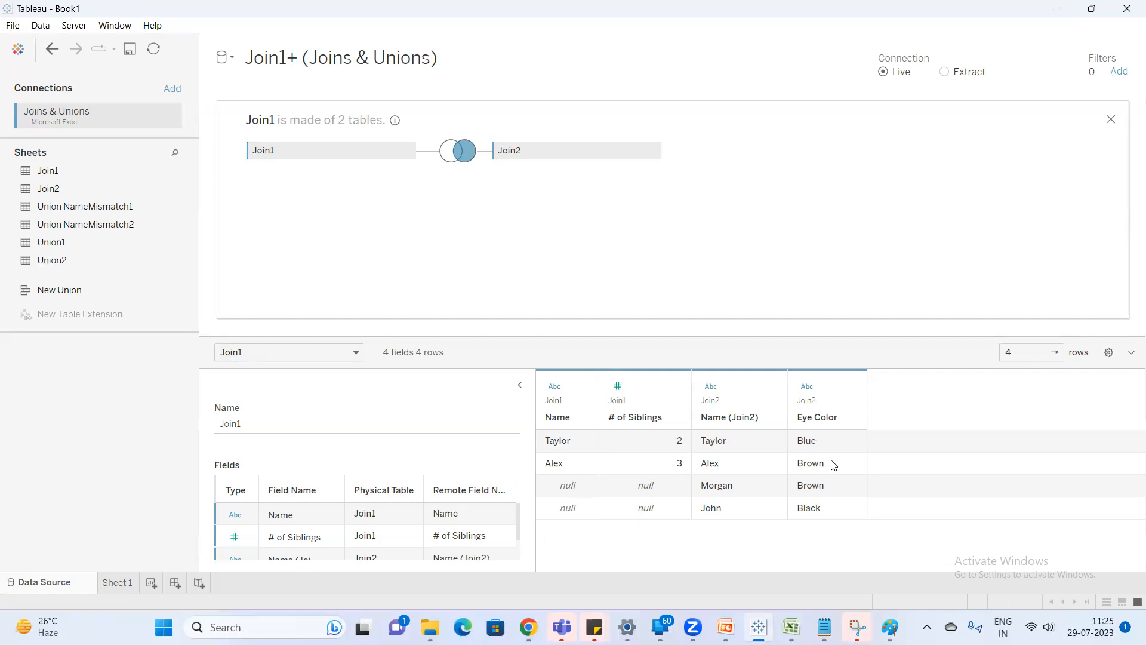
Glance at the join tables in Excel, then rename the Join1+ (Joins & Unions) data source in Tableau as Right Join.
{"action": "key", "text": "alt+Tab"}
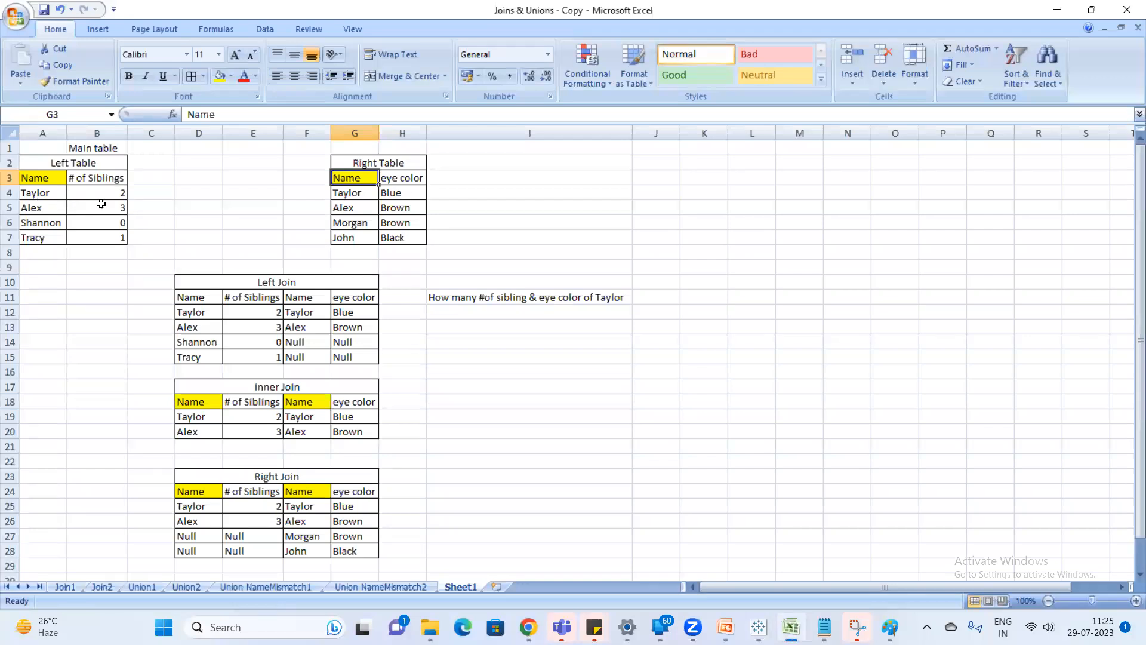
{"action": "key", "text": "alt+Tab"}
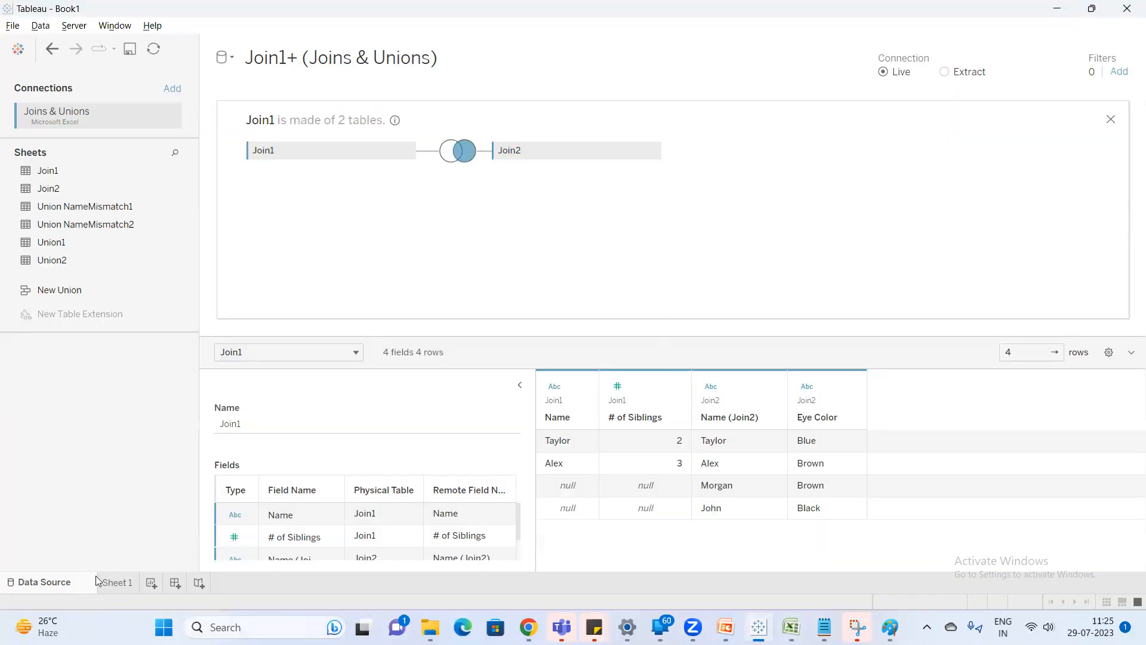
{"action": "left_click", "coordinate": [117, 582]}
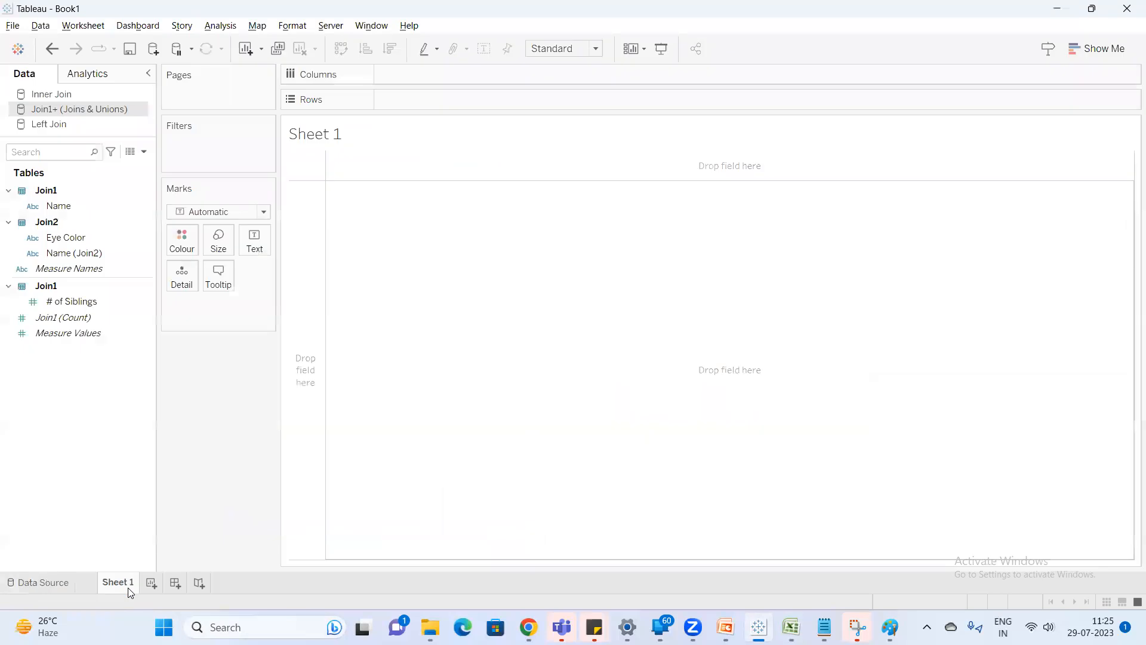
{"action": "right_click", "coordinate": [78, 111]}
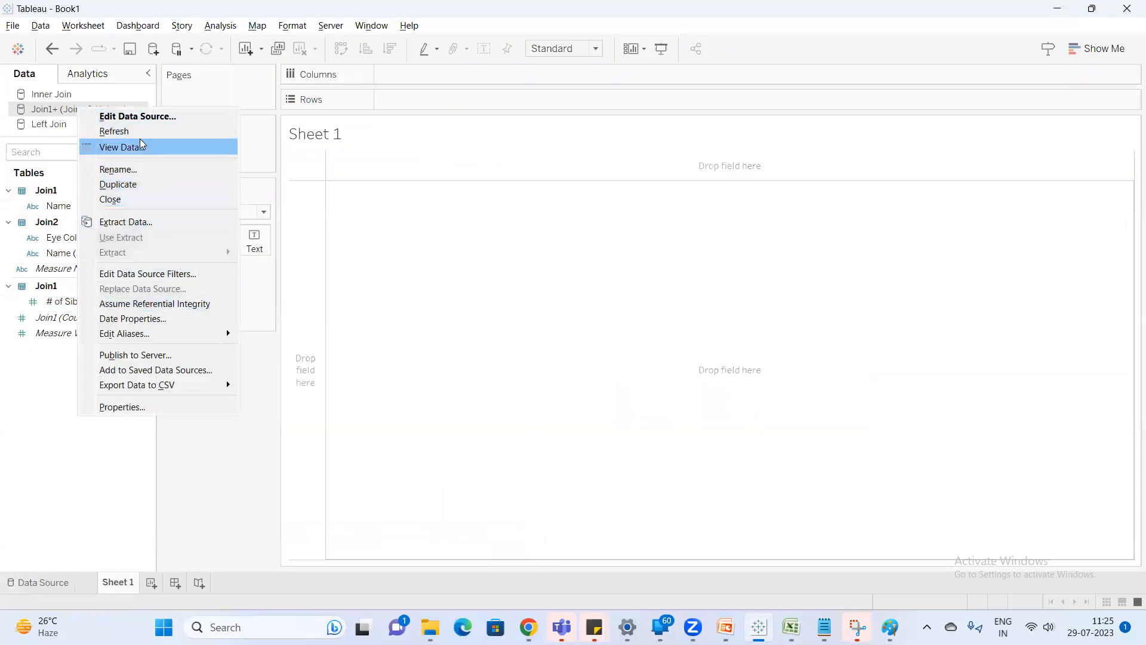
{"action": "left_click", "coordinate": [132, 171]}
{"action": "type", "text": "Right Join"}
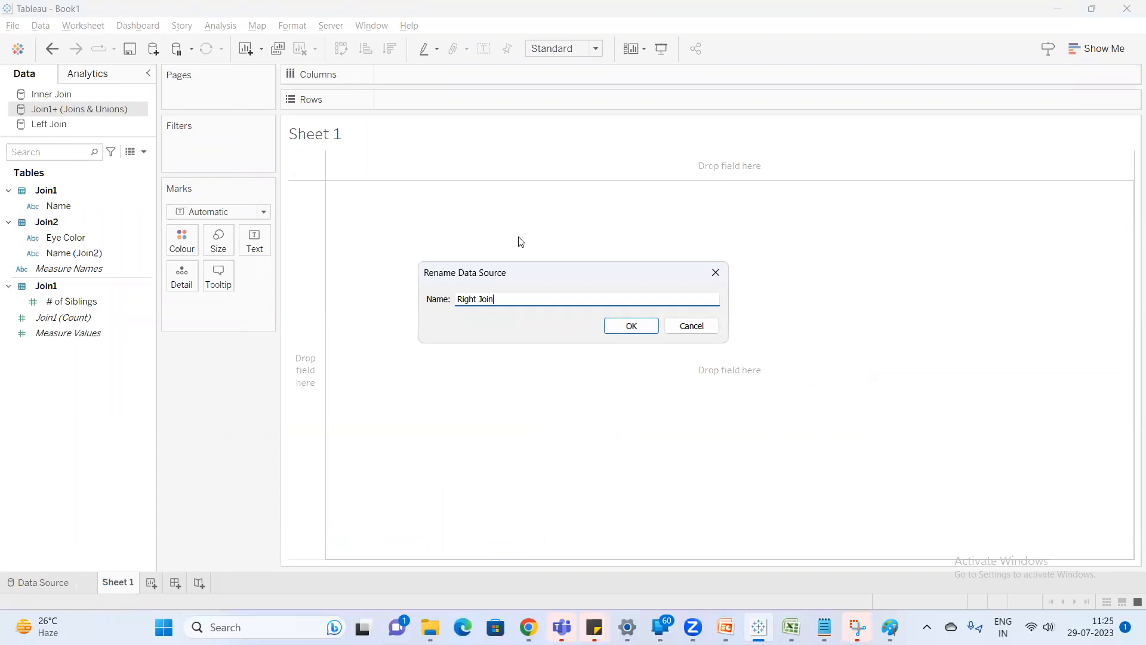
{"action": "key", "text": "Return"}
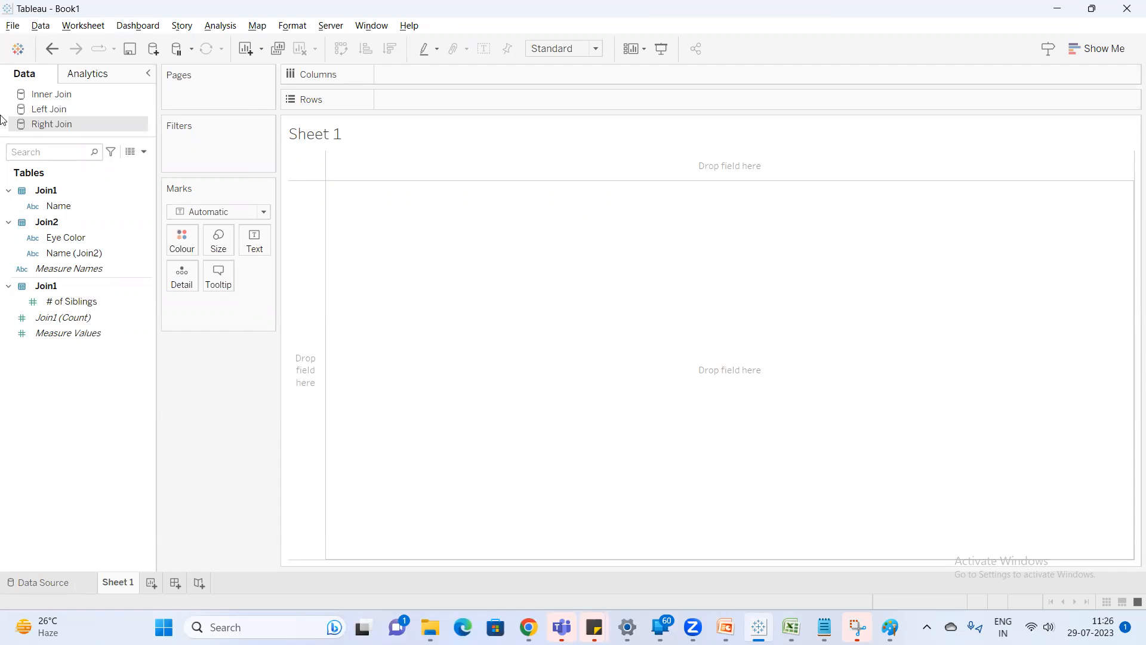
View the Right Join data and highlight its Name (Join2) and Eye Color columns.
{"action": "left_click", "coordinate": [130, 152]}
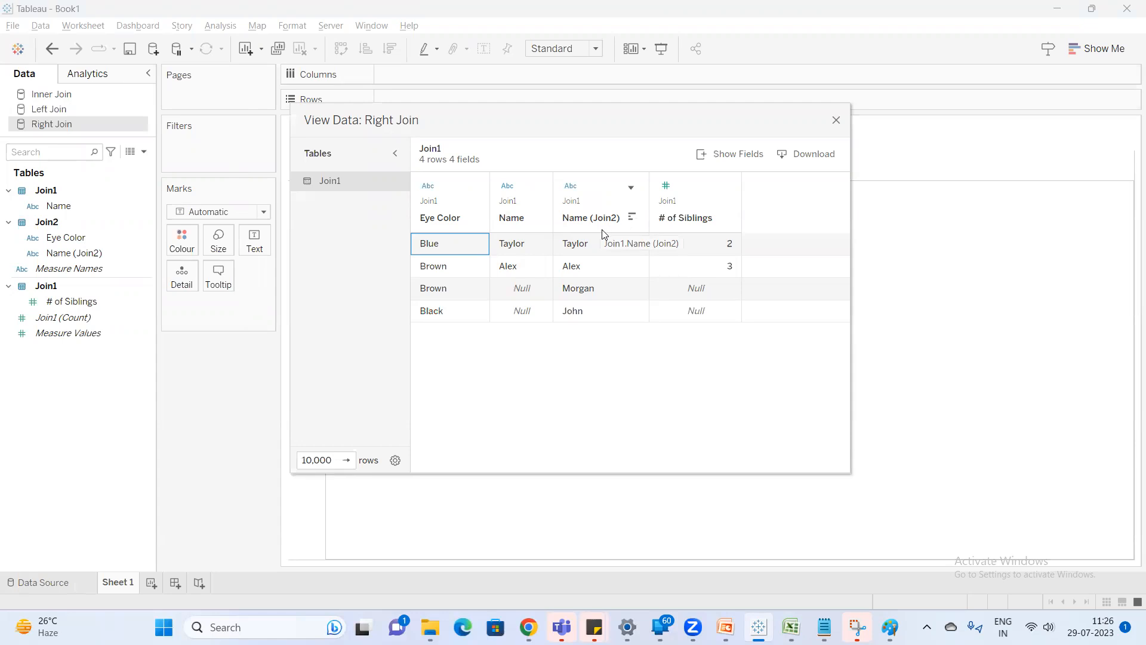
{"action": "left_click", "coordinate": [575, 221]}
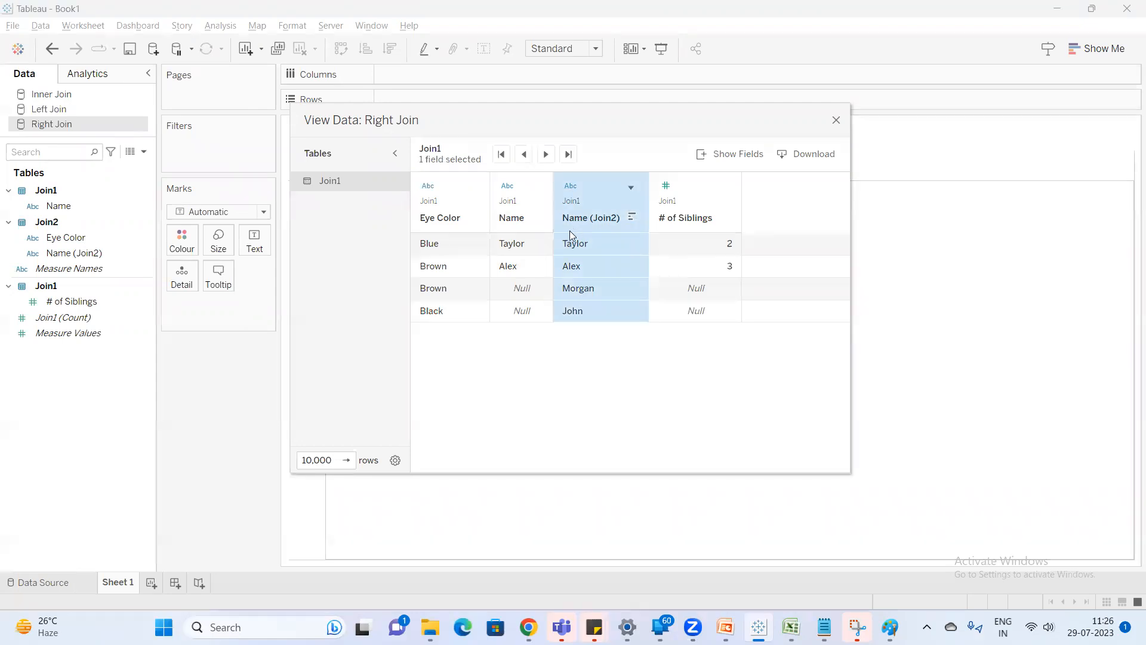
{"action": "left_click", "coordinate": [455, 229]}
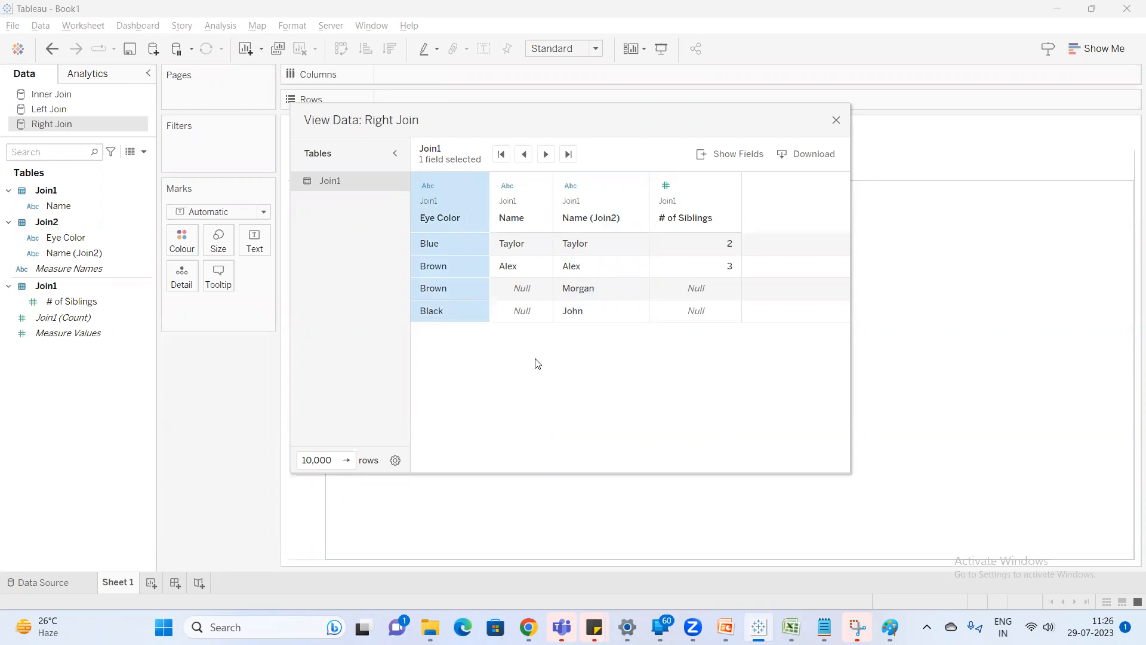
Switch to Excel to review the Join1 and Join2 sheets, then return to Tableau and close the Right Join data view.
{"action": "left_click", "coordinate": [791, 627]}
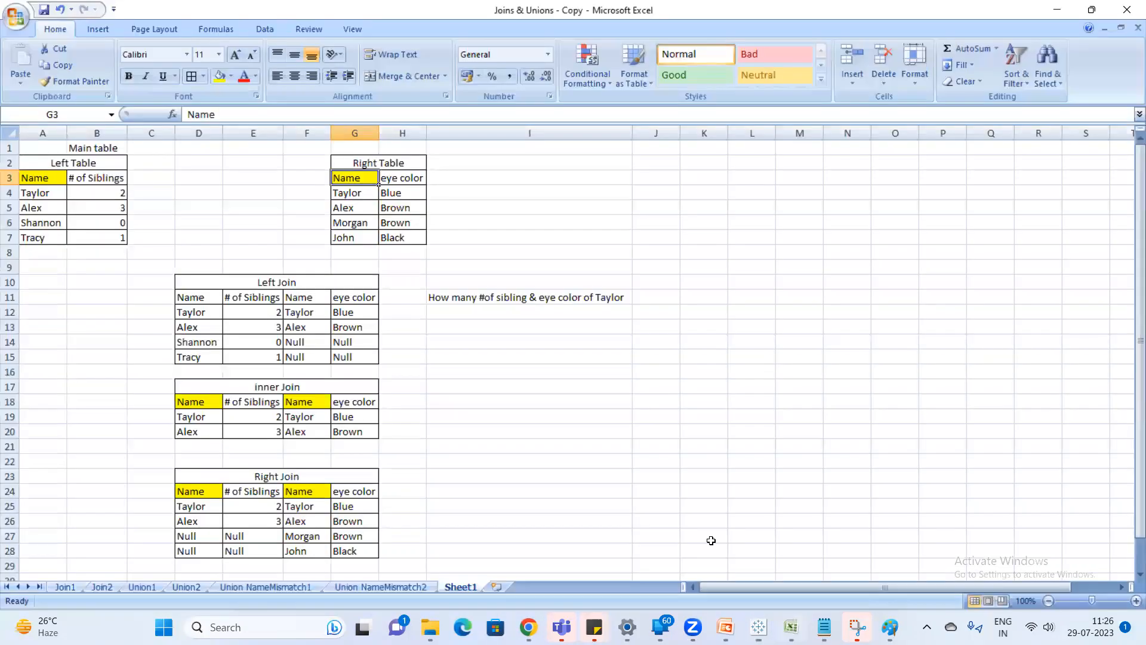
{"action": "left_click", "coordinate": [65, 587]}
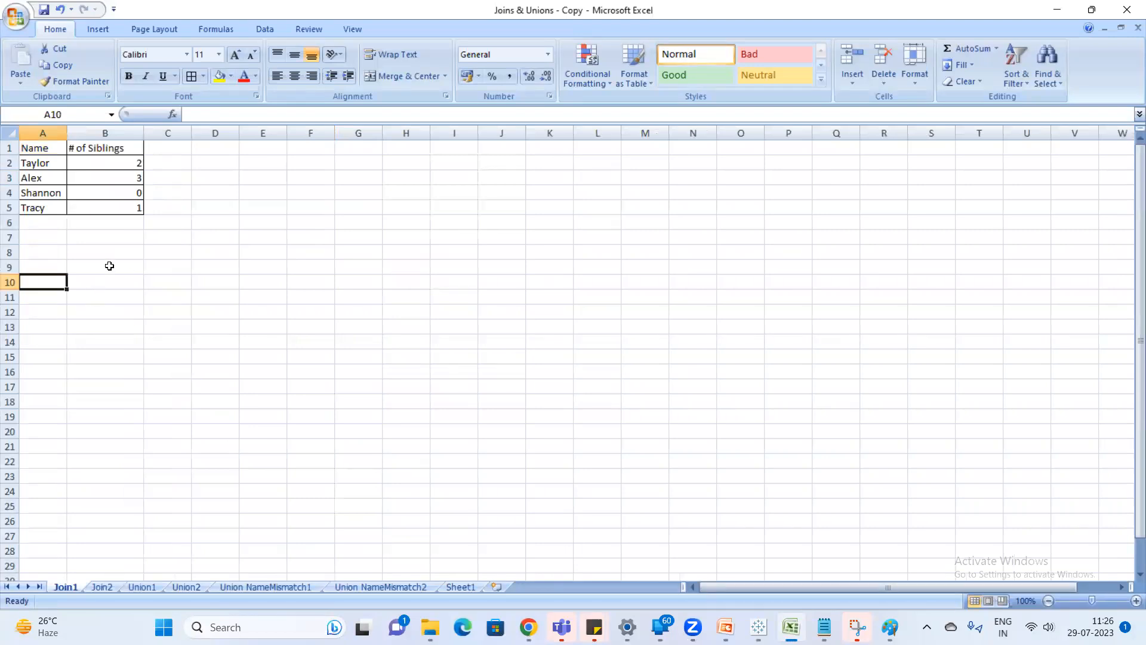
{"action": "left_click", "coordinate": [94, 588]}
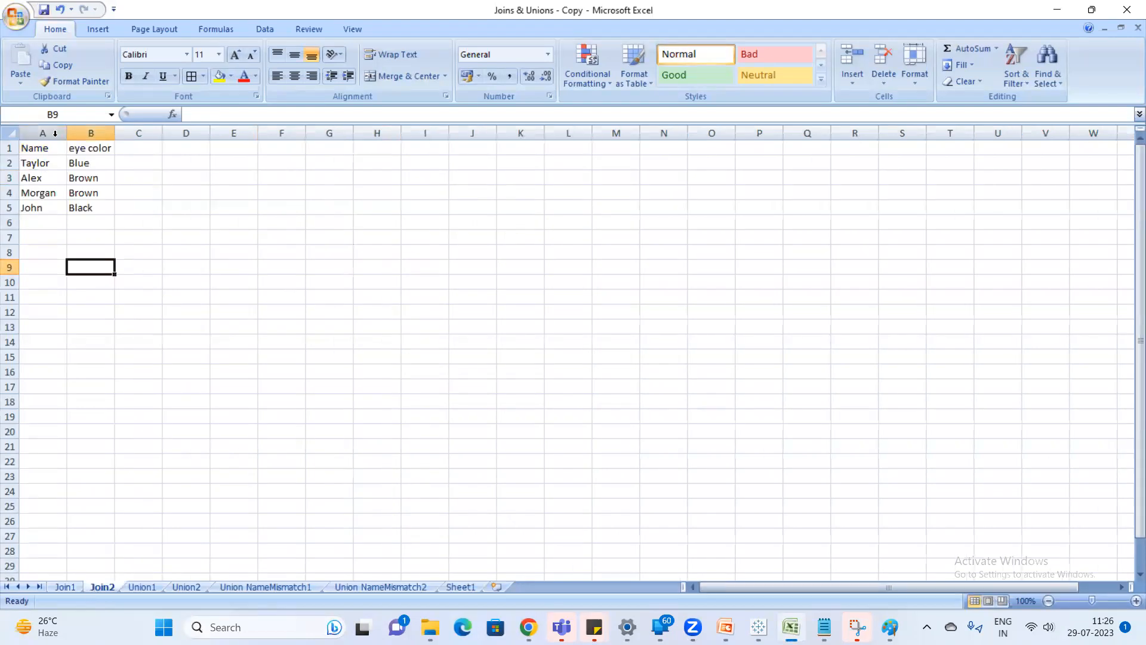
{"action": "left_click", "coordinate": [1058, 8]}
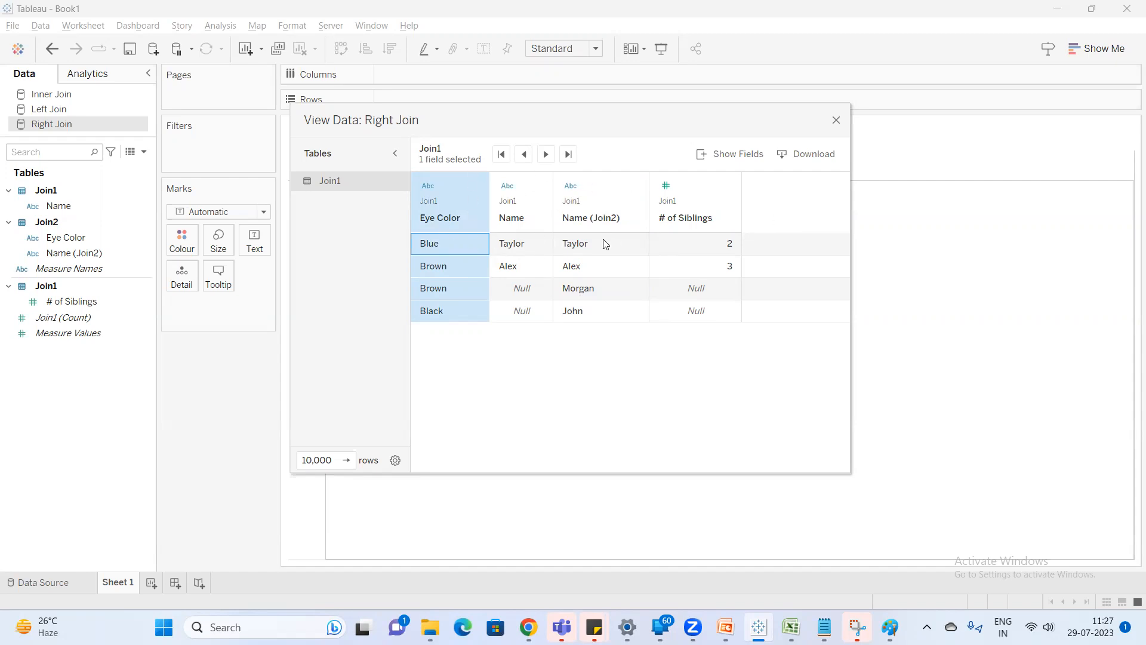
{"action": "left_click", "coordinate": [836, 121]}
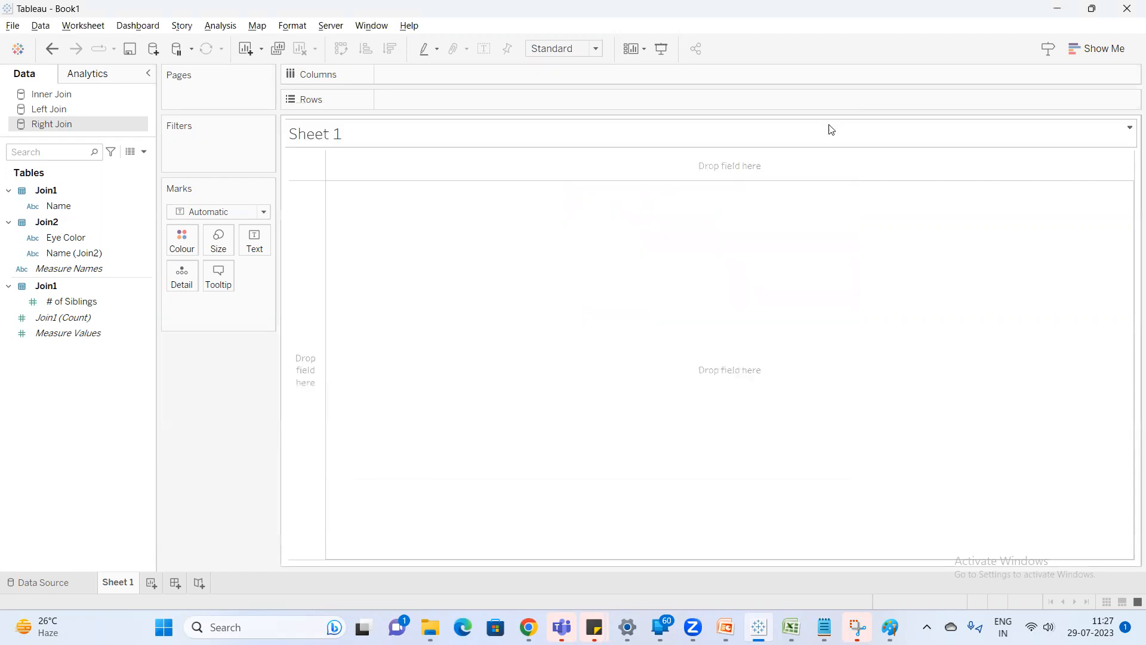
Connect a new data source to the Joins & Unions Excel workbook and relate its Join1 table to Join2.
{"action": "left_click", "coordinate": [152, 50]}
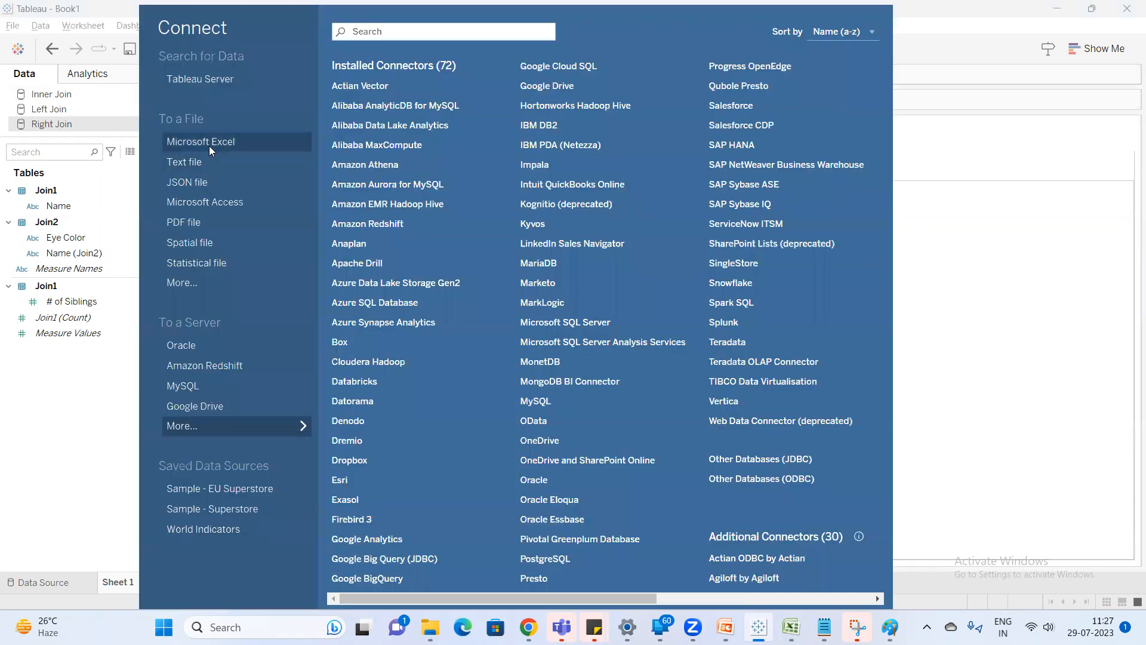
{"action": "left_click", "coordinate": [210, 148]}
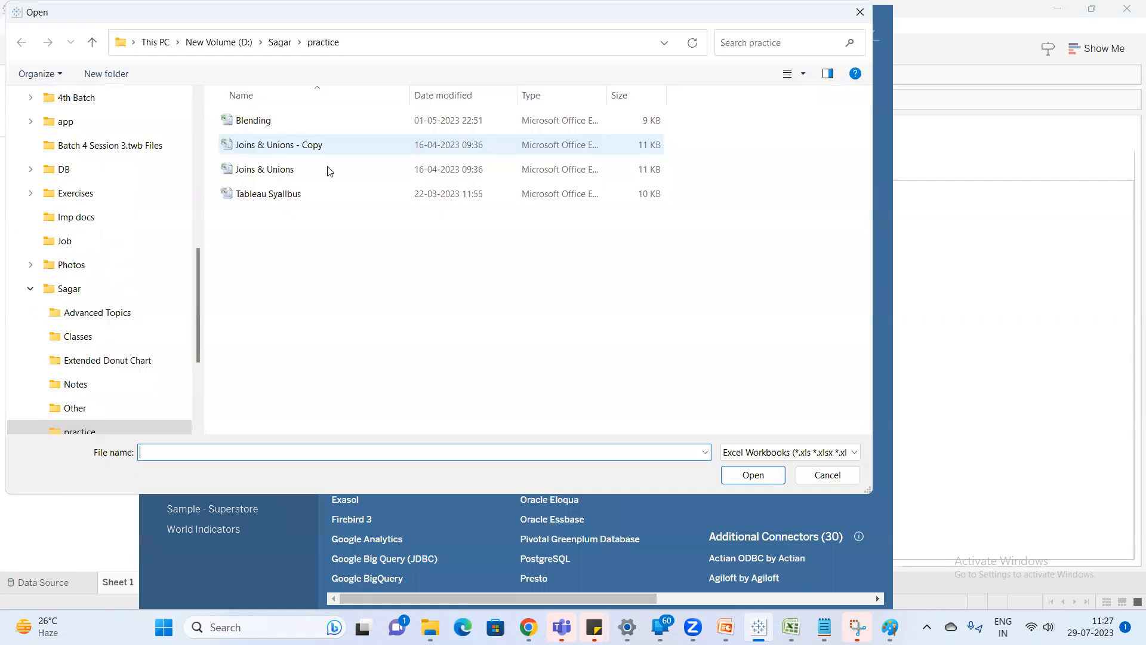
{"action": "left_click", "coordinate": [297, 171]}
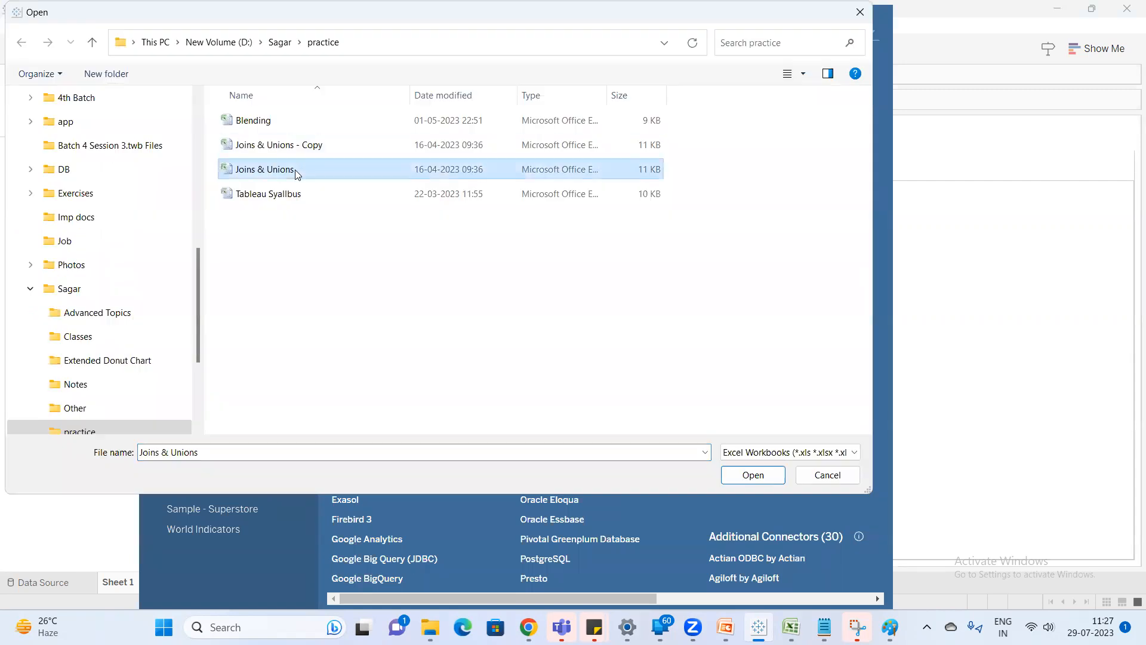
{"action": "double_click", "coordinate": [380, 168]}
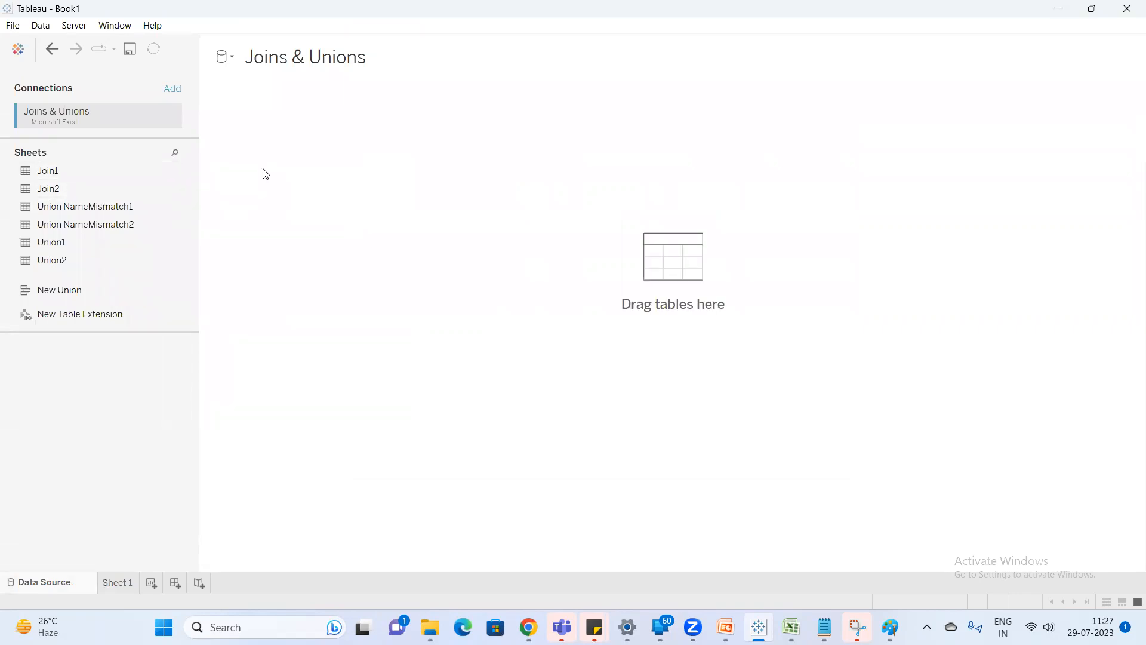
{"action": "left_click_drag", "start_coordinate": [47, 171], "coordinate": [265, 174]}
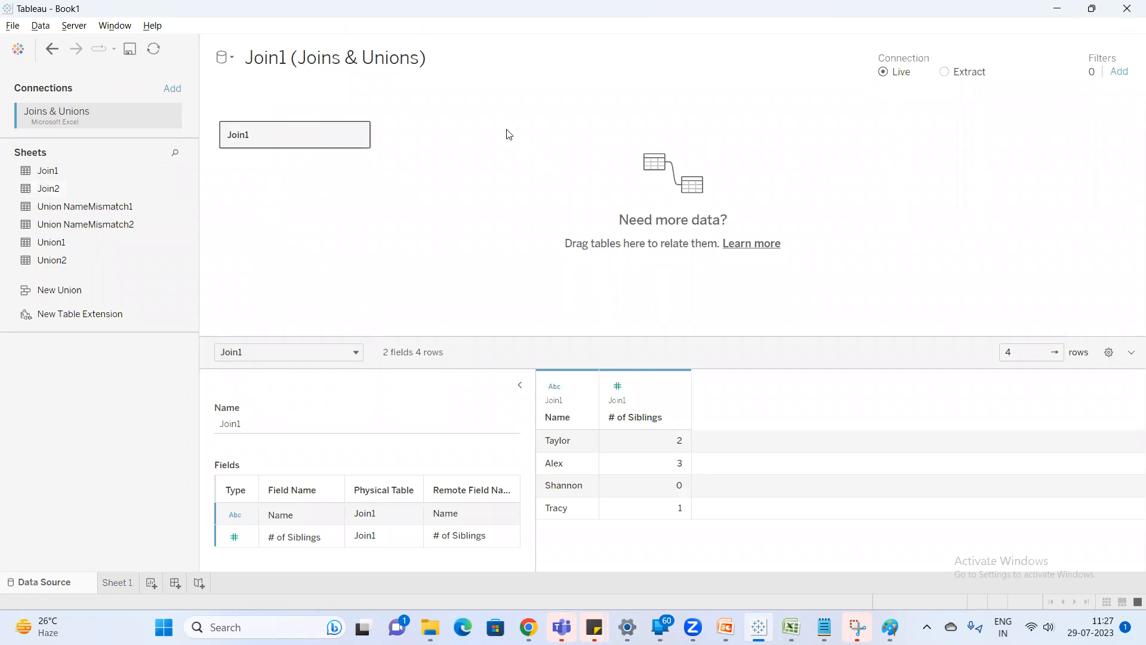
{"action": "left_click_drag", "start_coordinate": [76, 187], "coordinate": [474, 137]}
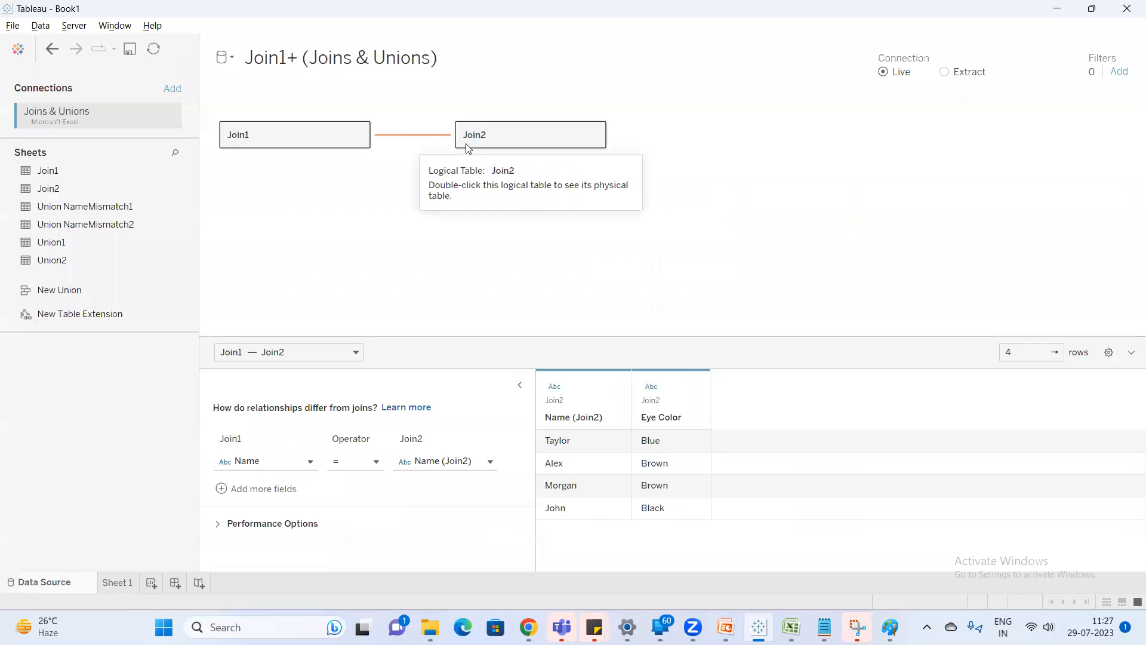
Consult the help article on how relationships differ from joins, and back in Tableau preview the Join1 and Join2 tables individually.
{"action": "mouse_move", "coordinate": [406, 135]}
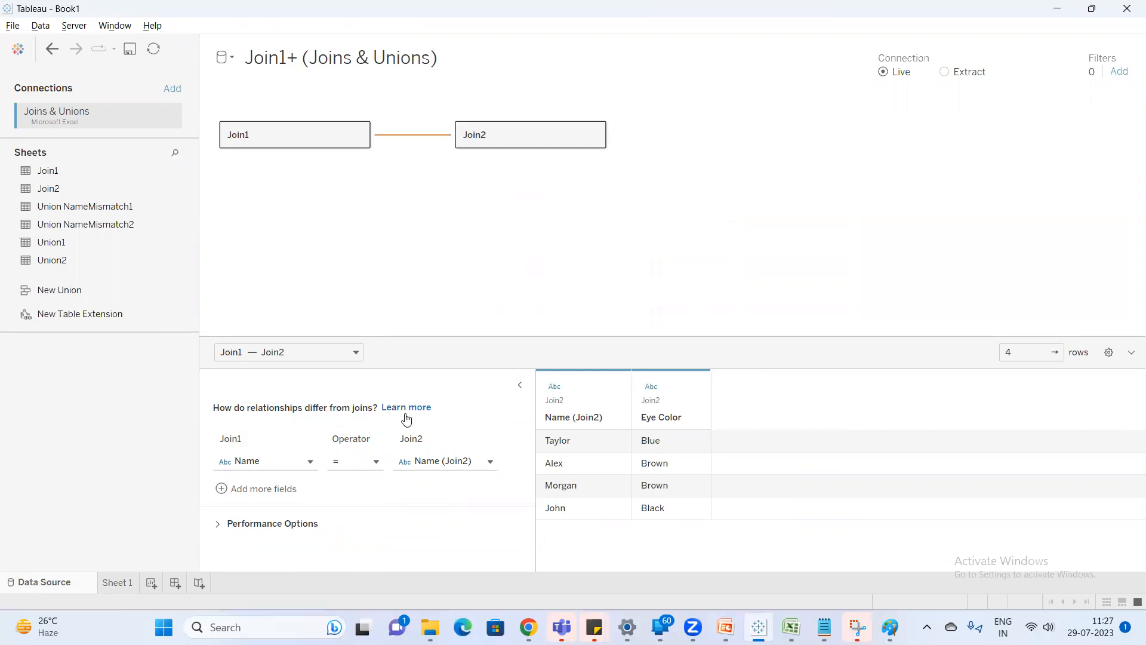
{"action": "left_click", "coordinate": [412, 412]}
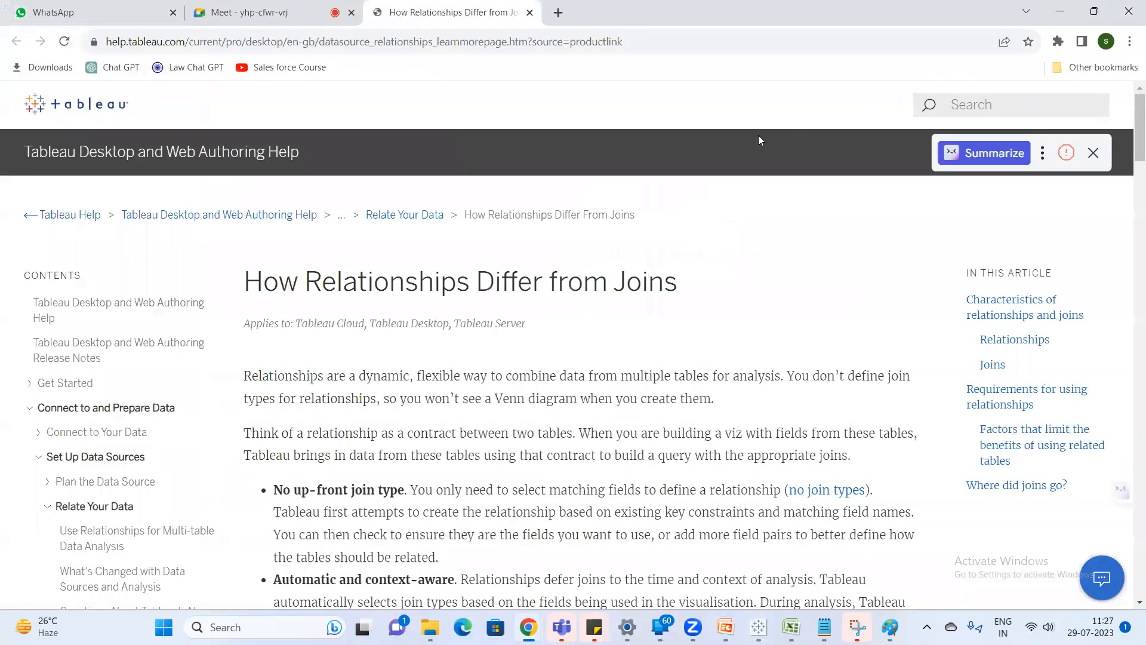
{"action": "key", "text": "alt+Tab"}
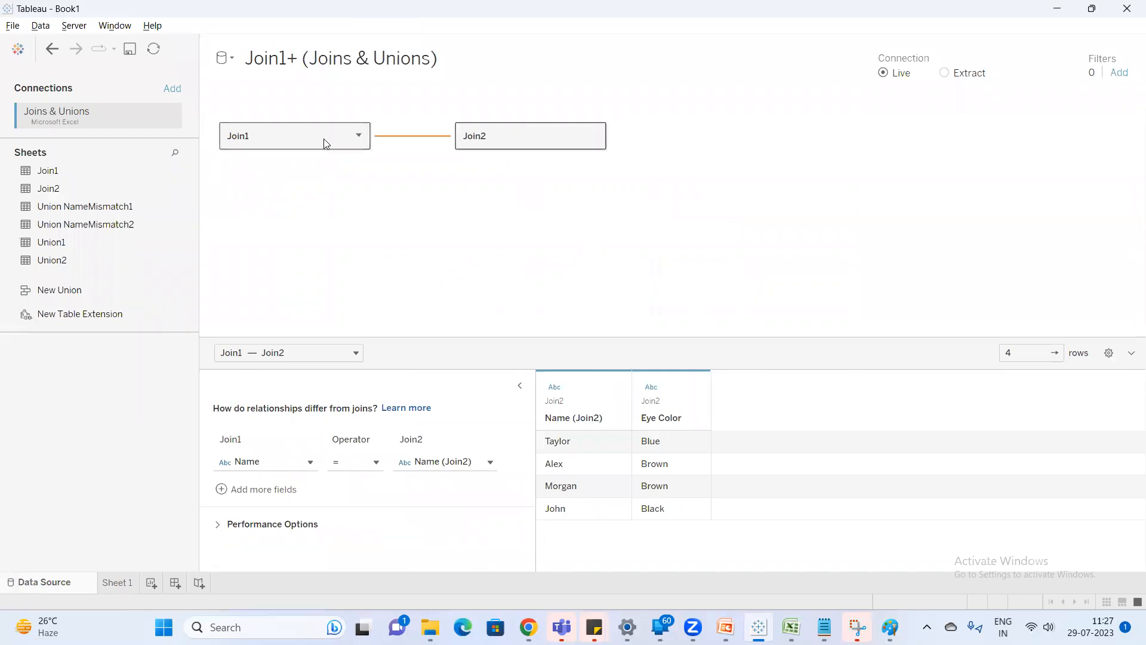
{"action": "left_click", "coordinate": [540, 273]}
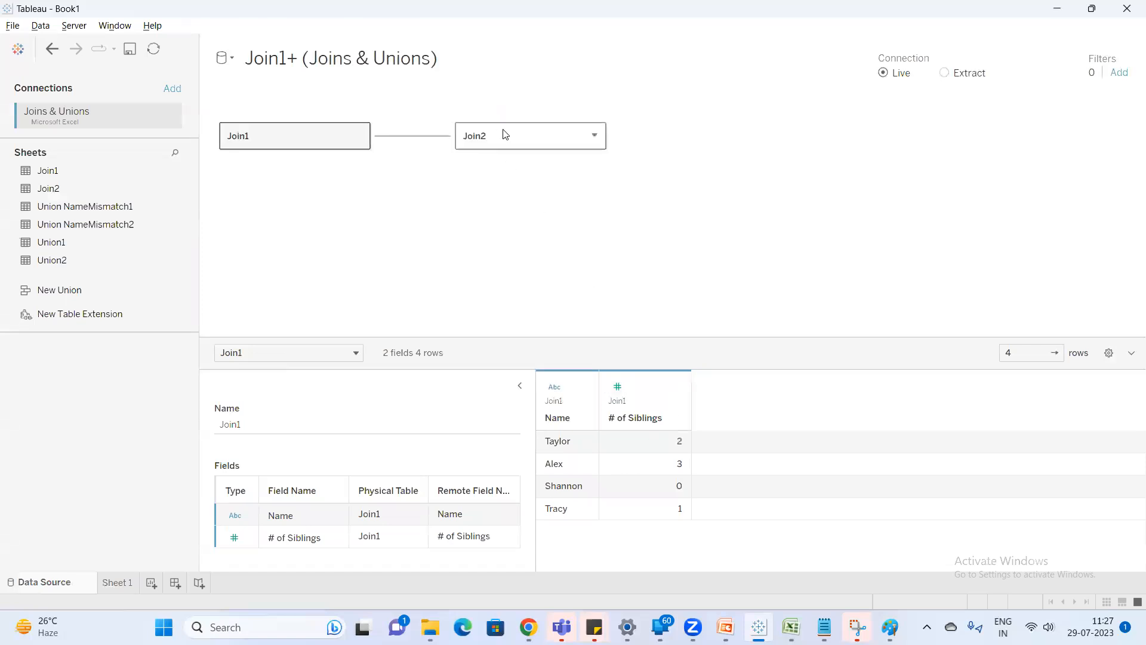
{"action": "left_click", "coordinate": [531, 136]}
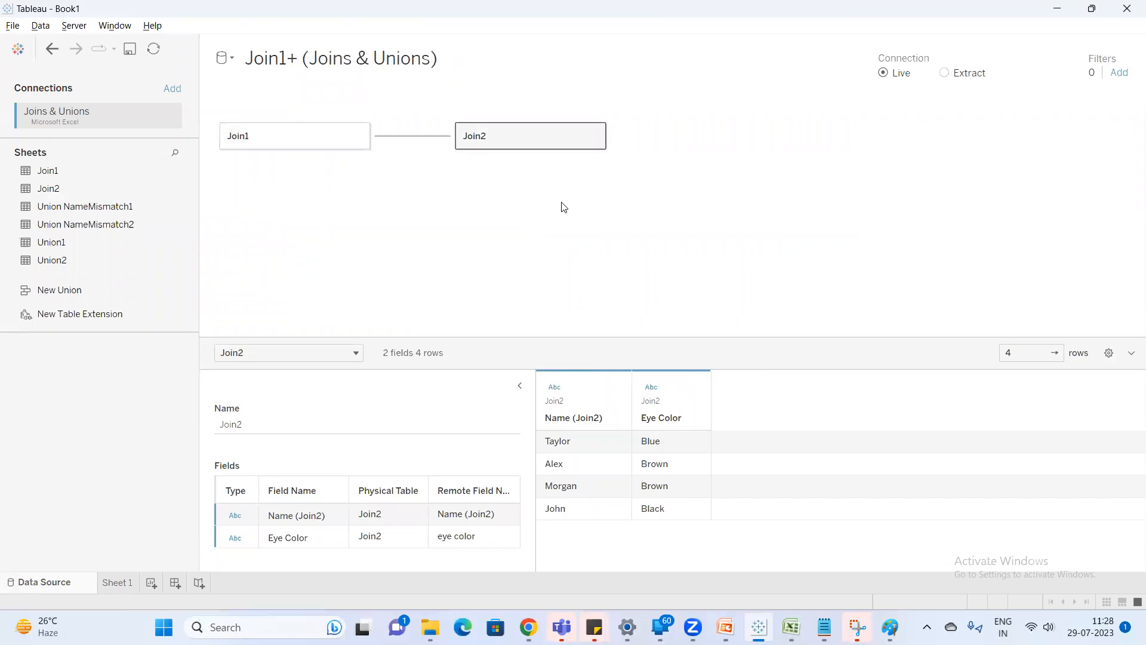
Create a new worksheet and place Name from Join1 and Eye Color from Join2 on Rows.
{"action": "left_click", "coordinate": [151, 584]}
{"action": "left_click_drag", "start_coordinate": [50, 221], "coordinate": [220, 258]}
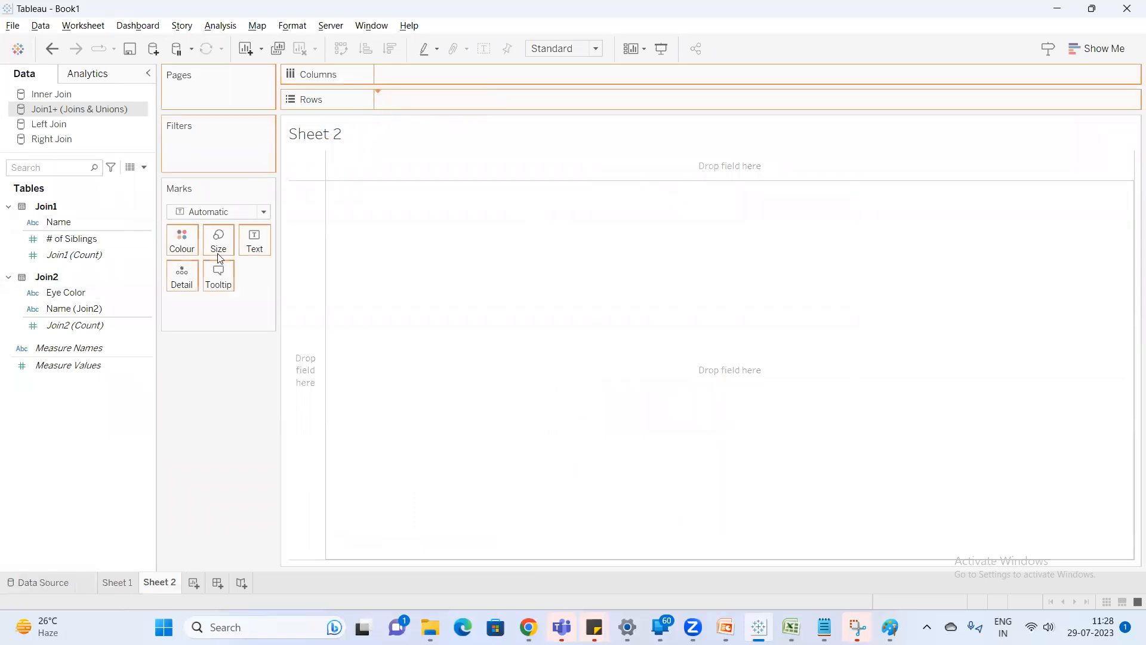
{"action": "left_click_drag", "start_coordinate": [73, 293], "coordinate": [546, 106]}
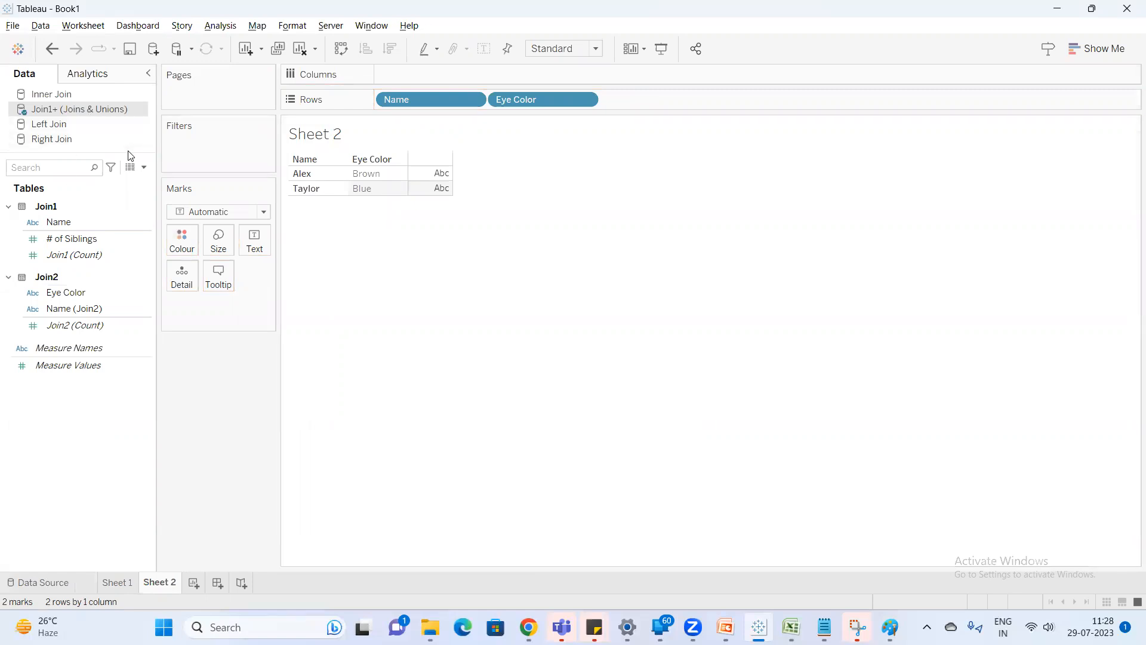
View the underlying Join1 and Join2 tables of the related Join1+ (Joins & Unions) data source, then close the data view.
{"action": "left_click", "coordinate": [128, 170]}
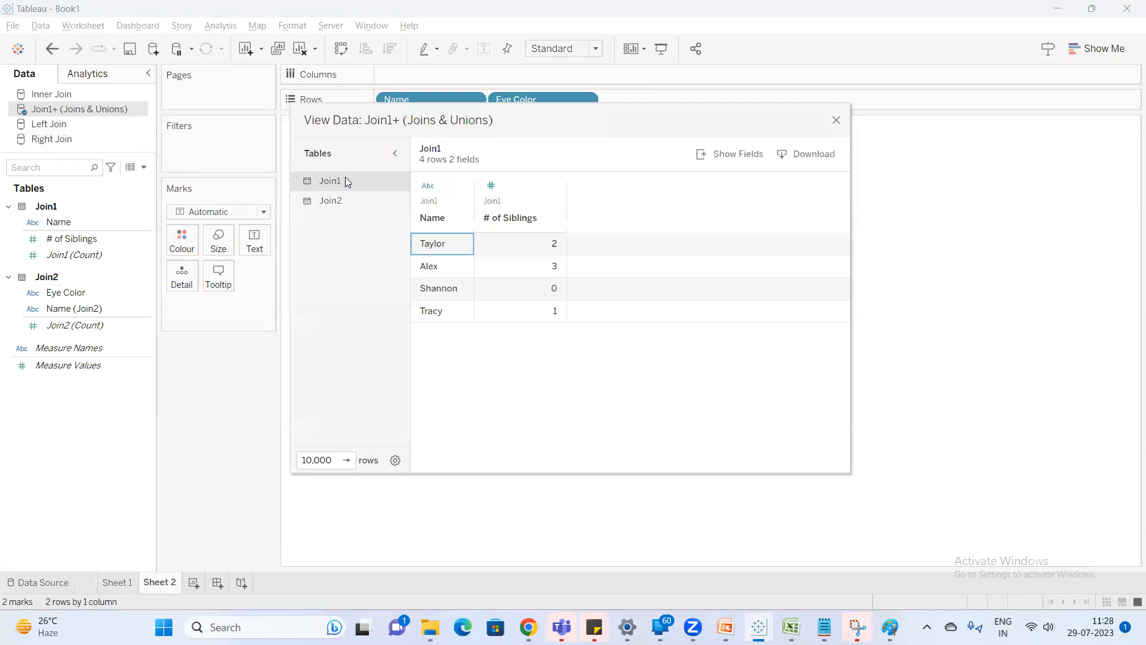
{"action": "left_click", "coordinate": [338, 201]}
{"action": "left_click", "coordinate": [336, 180]}
{"action": "left_click", "coordinate": [333, 200]}
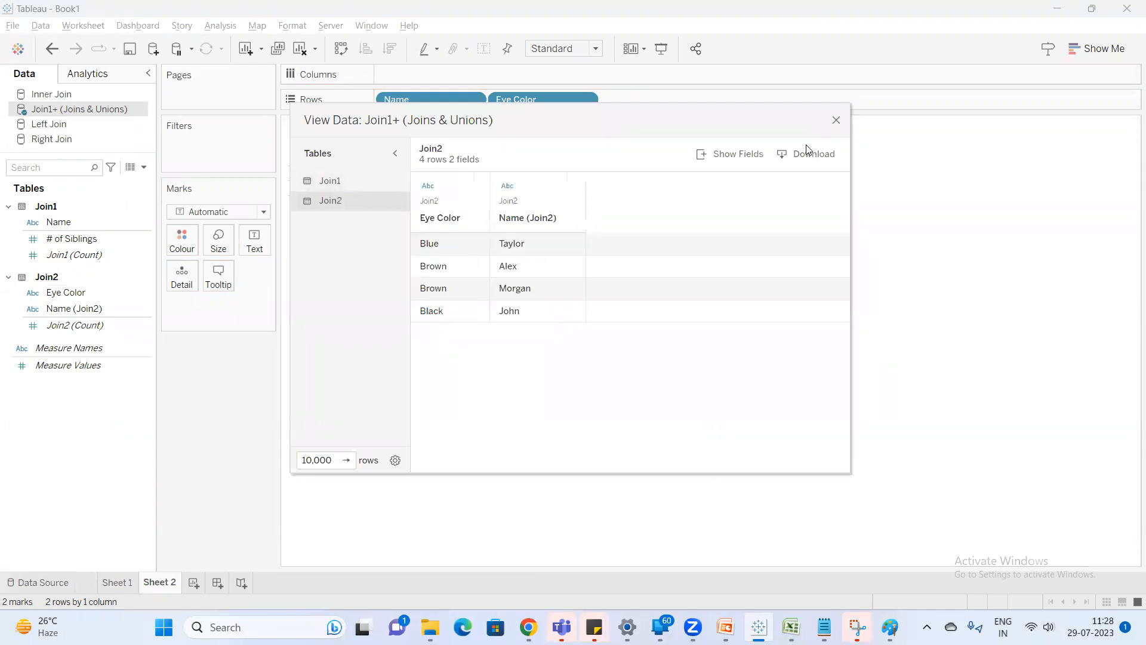
{"action": "left_click", "coordinate": [836, 120]}
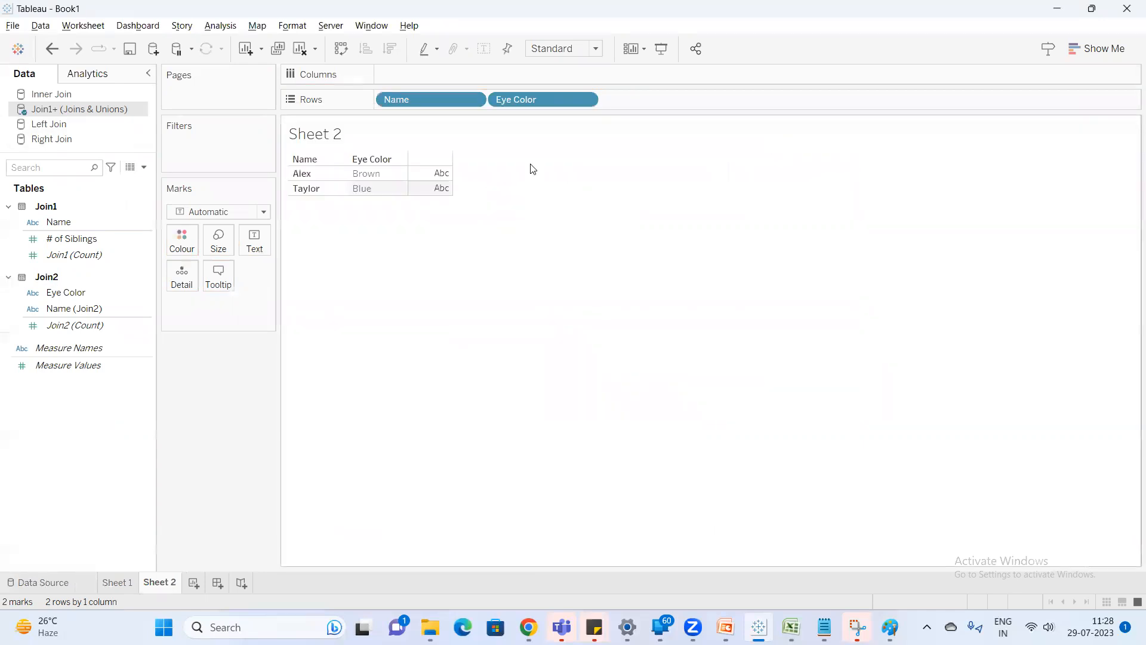
Compare the Left Join source's combined data with the separate Join2 and Join1 tables in the related Join1+ (Joins & Unions) source.
{"action": "left_click", "coordinate": [84, 124]}
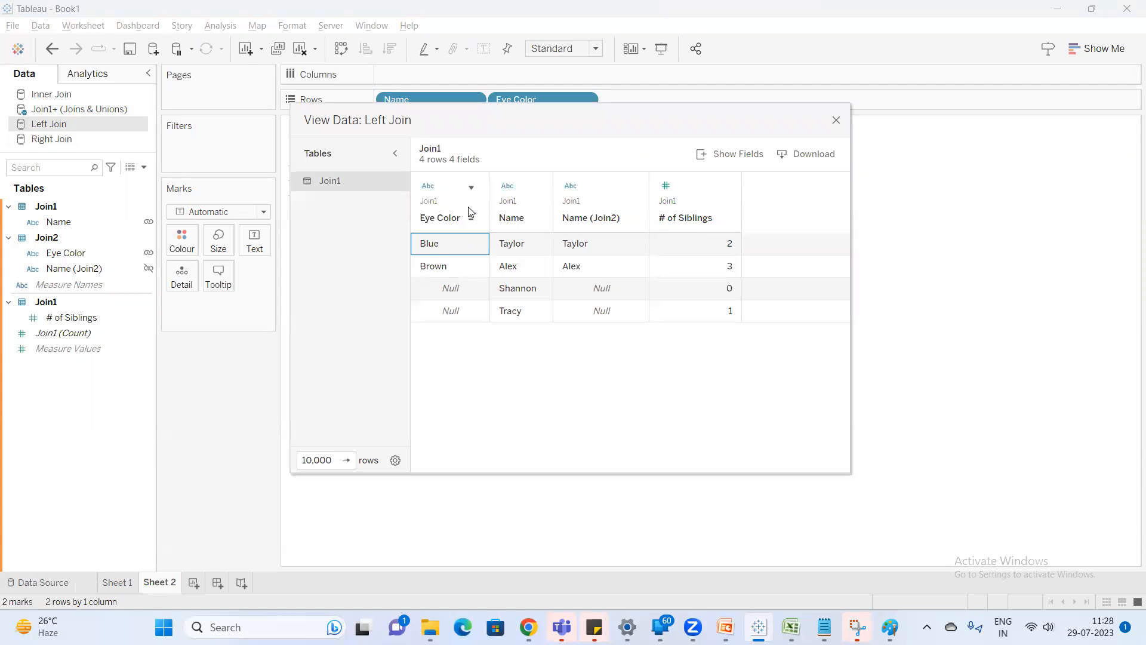
{"action": "left_click", "coordinate": [835, 123]}
{"action": "left_click", "coordinate": [83, 110]}
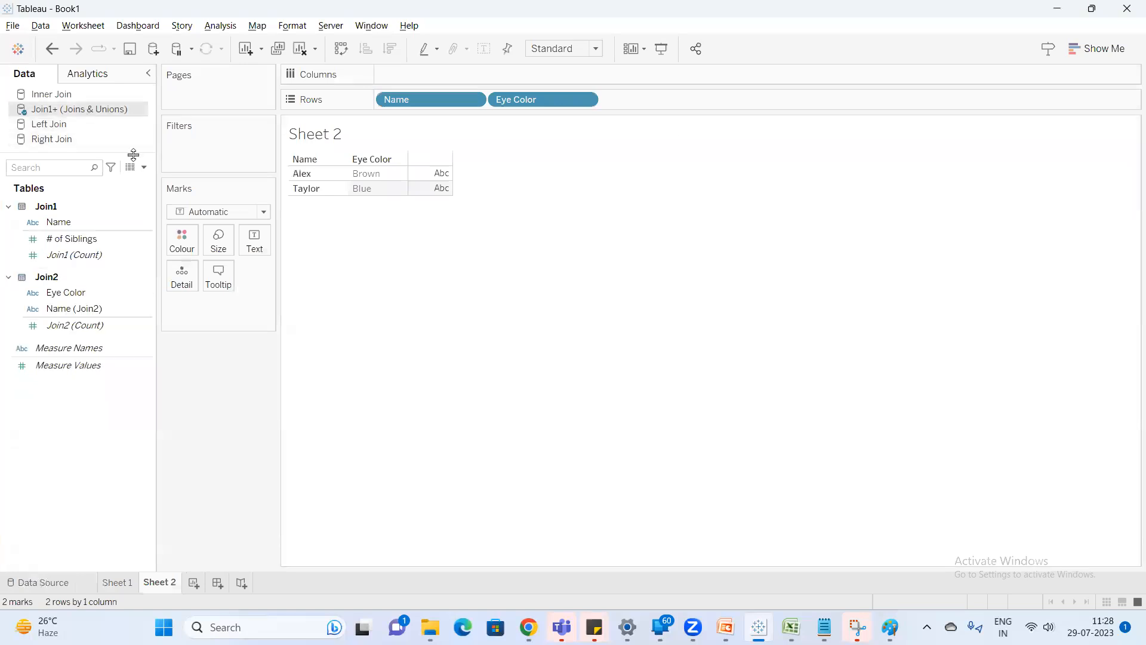
{"action": "left_click", "coordinate": [130, 166]}
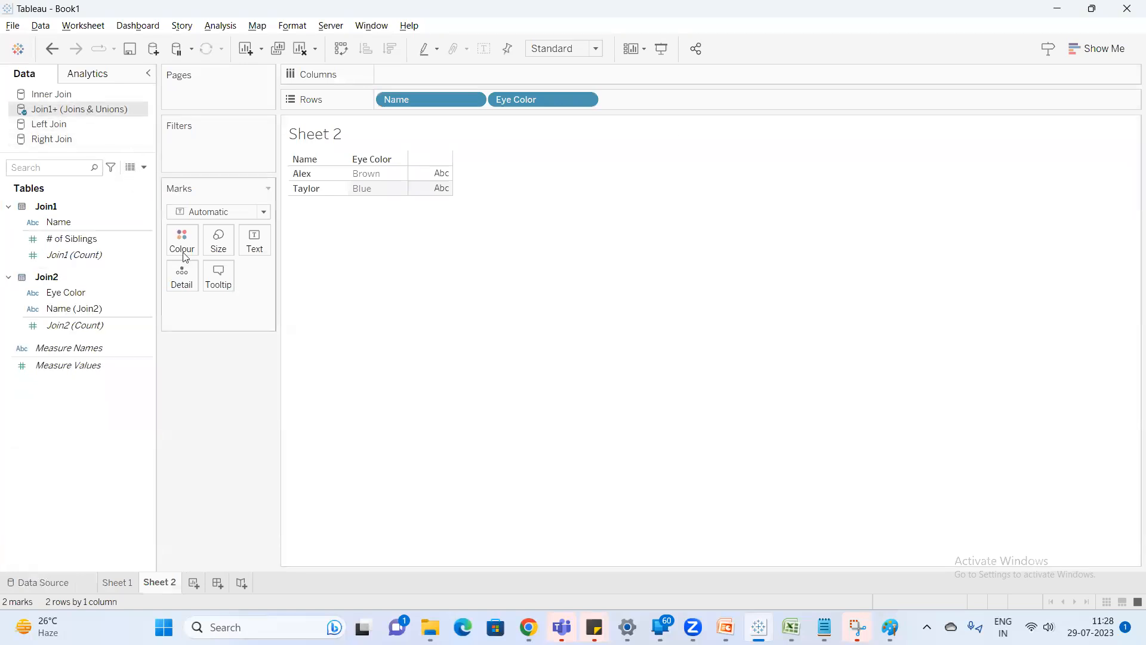
{"action": "left_click", "coordinate": [344, 203]}
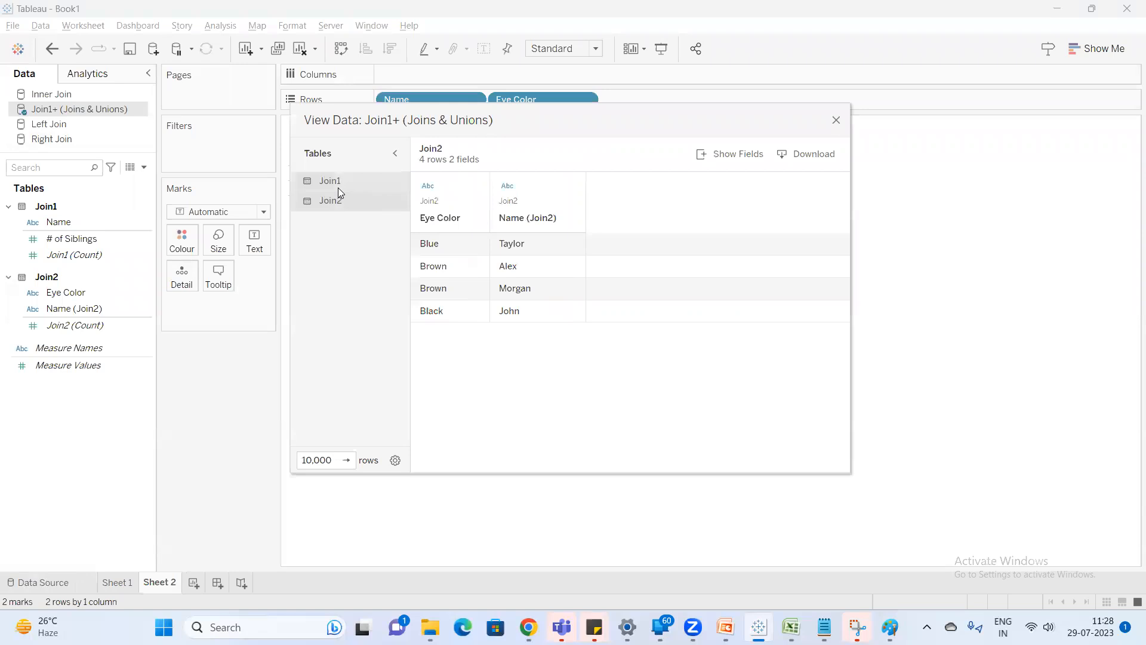
{"action": "left_click", "coordinate": [336, 184]}
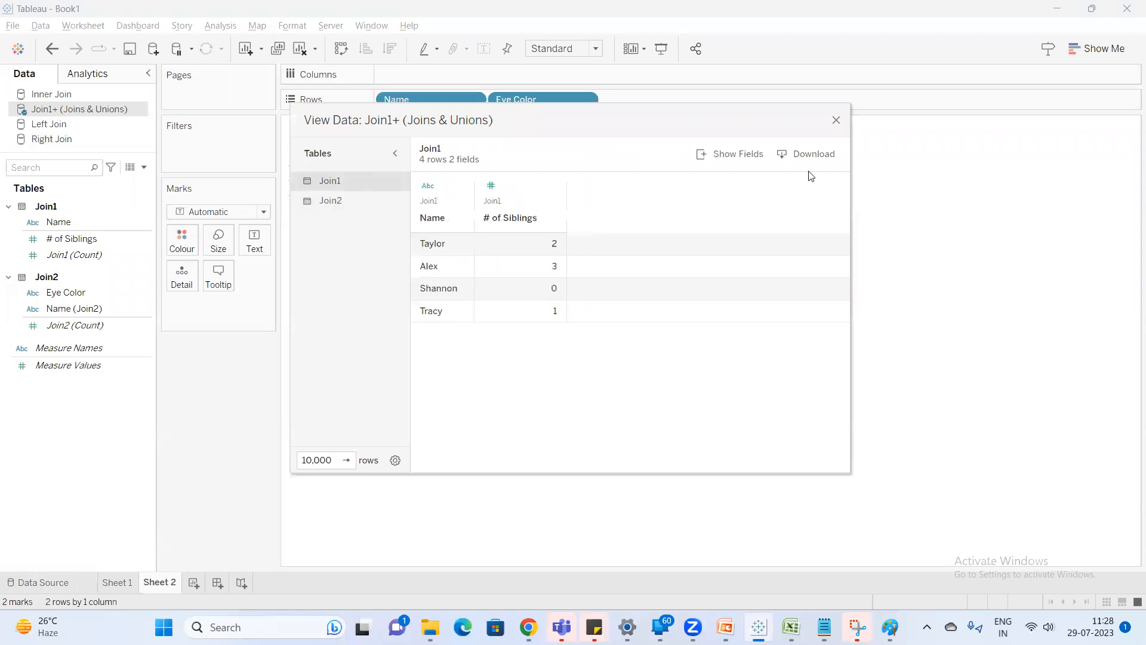
Close the data view, then replace the Sheet 2 row fields with Name (Join2) and add # of Siblings to the view.
{"action": "left_click", "coordinate": [836, 121]}
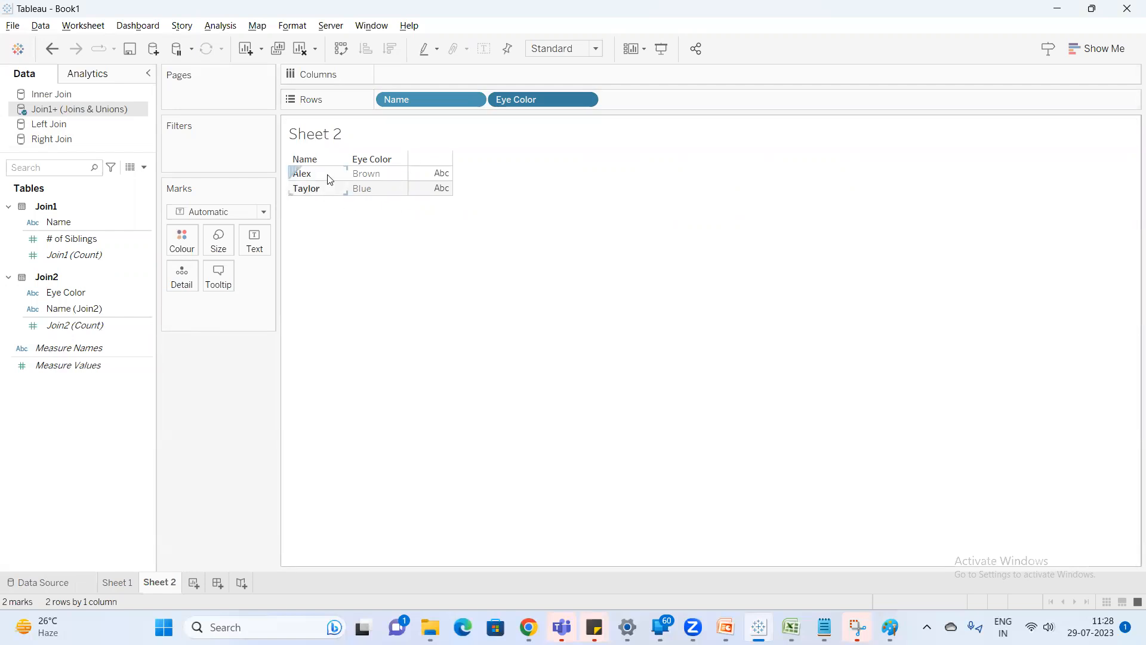
{"action": "left_click_drag", "start_coordinate": [440, 99], "coordinate": [609, 276]}
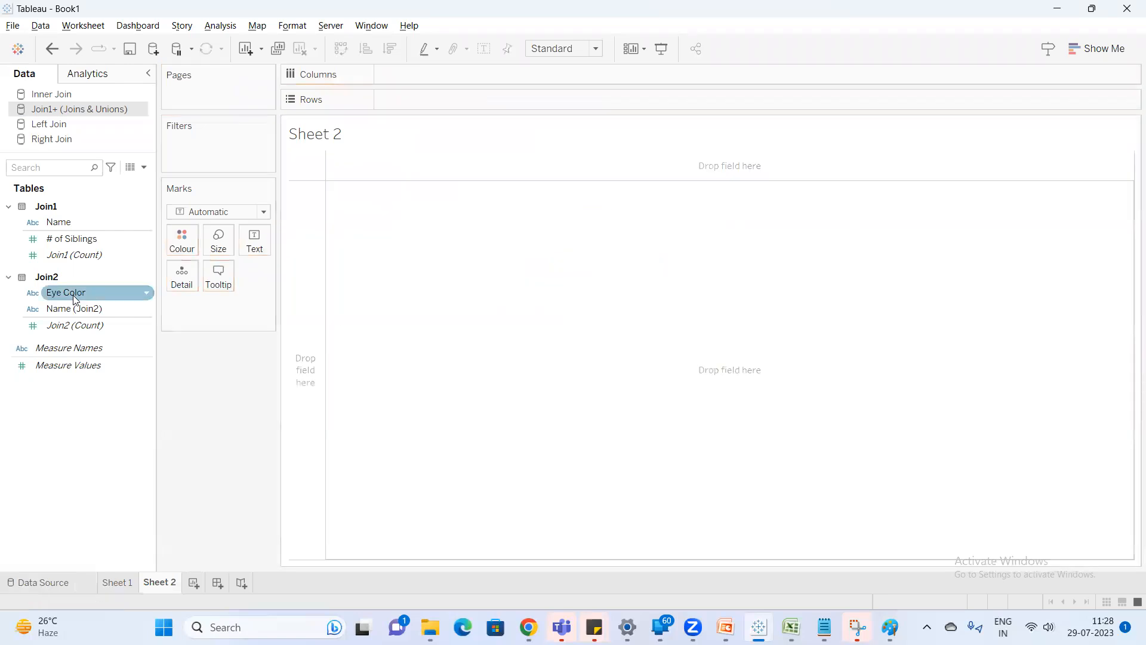
{"action": "left_click_drag", "start_coordinate": [77, 309], "coordinate": [419, 102]}
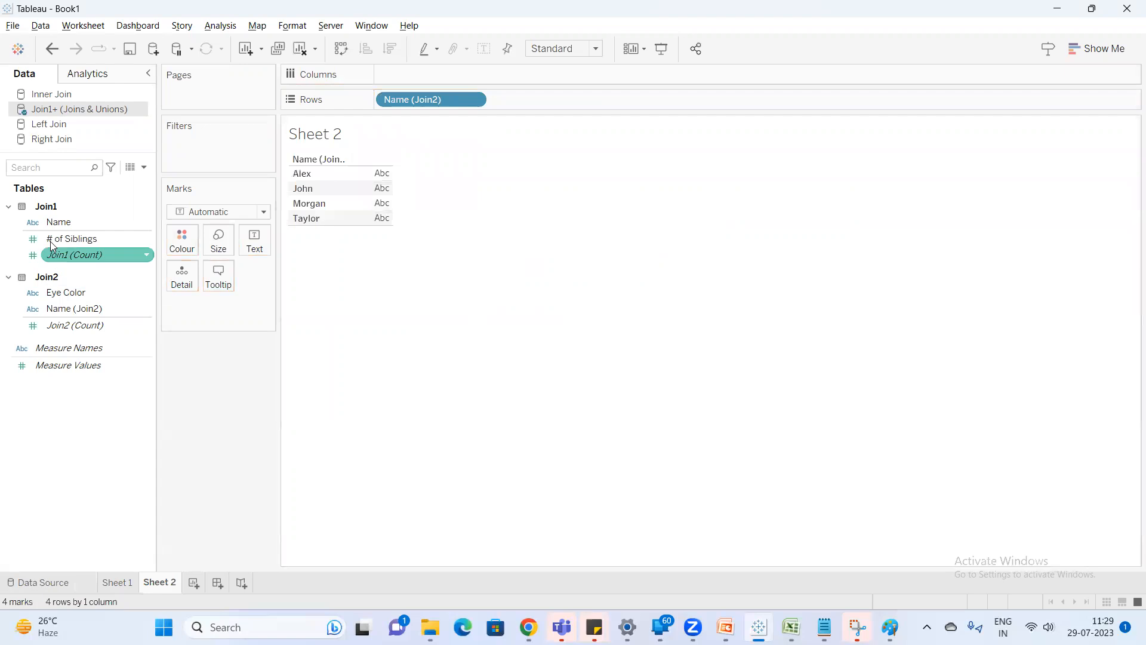
{"action": "double_click", "coordinate": [81, 240]}
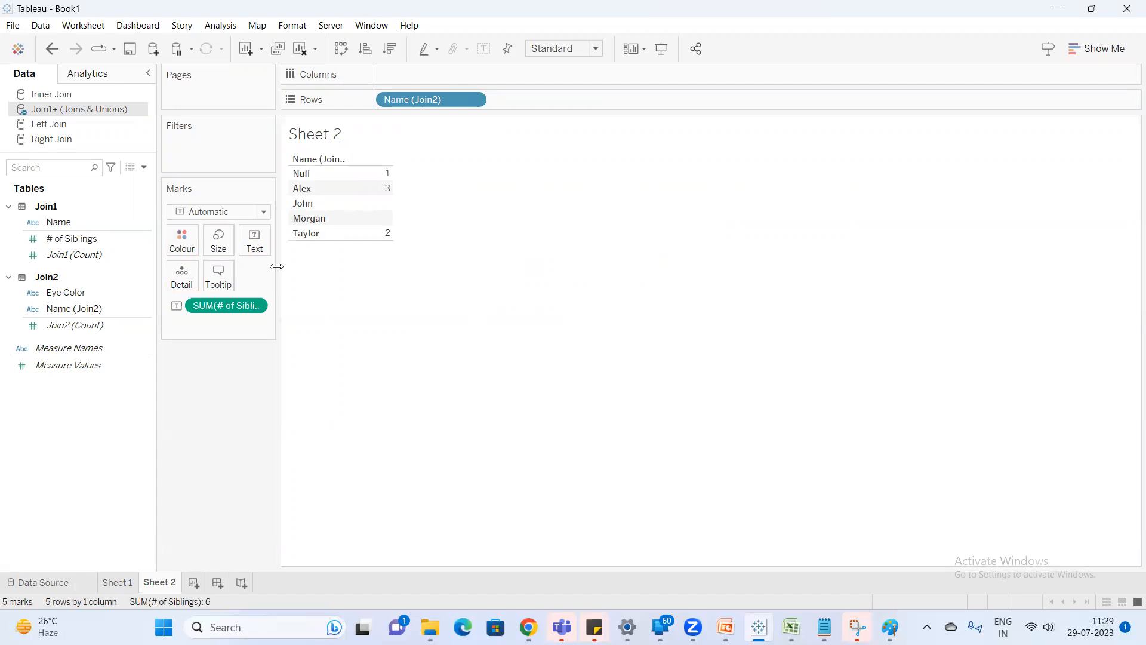
View the underlying combined data of the Left Join source, then close the data view.
{"action": "left_click", "coordinate": [68, 125]}
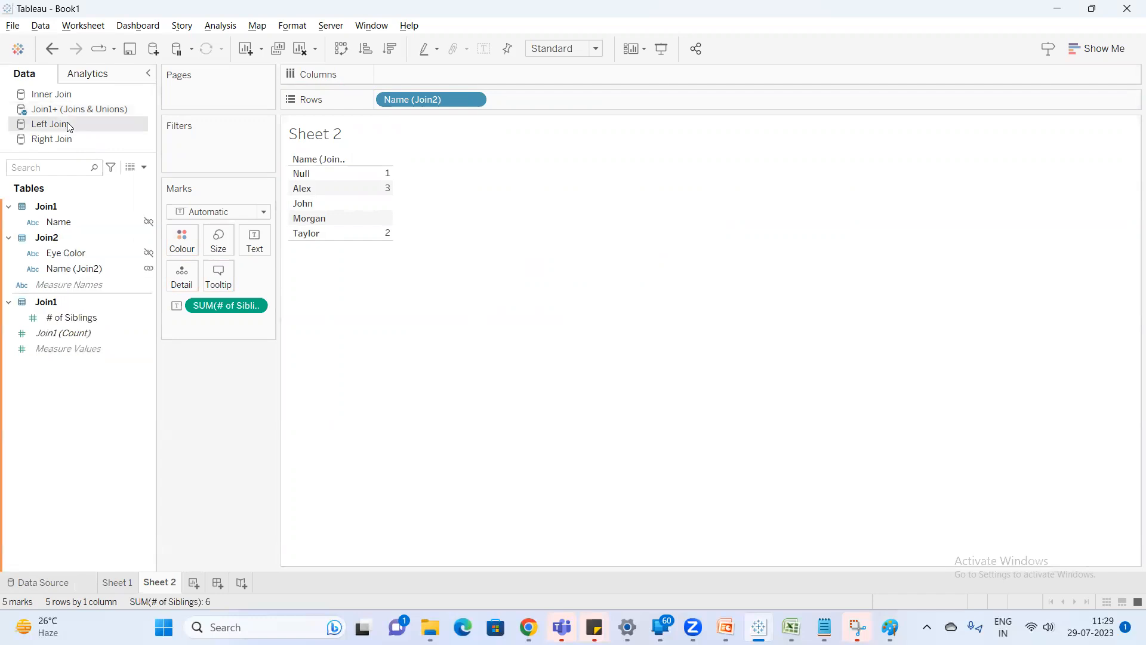
{"action": "left_click", "coordinate": [130, 167]}
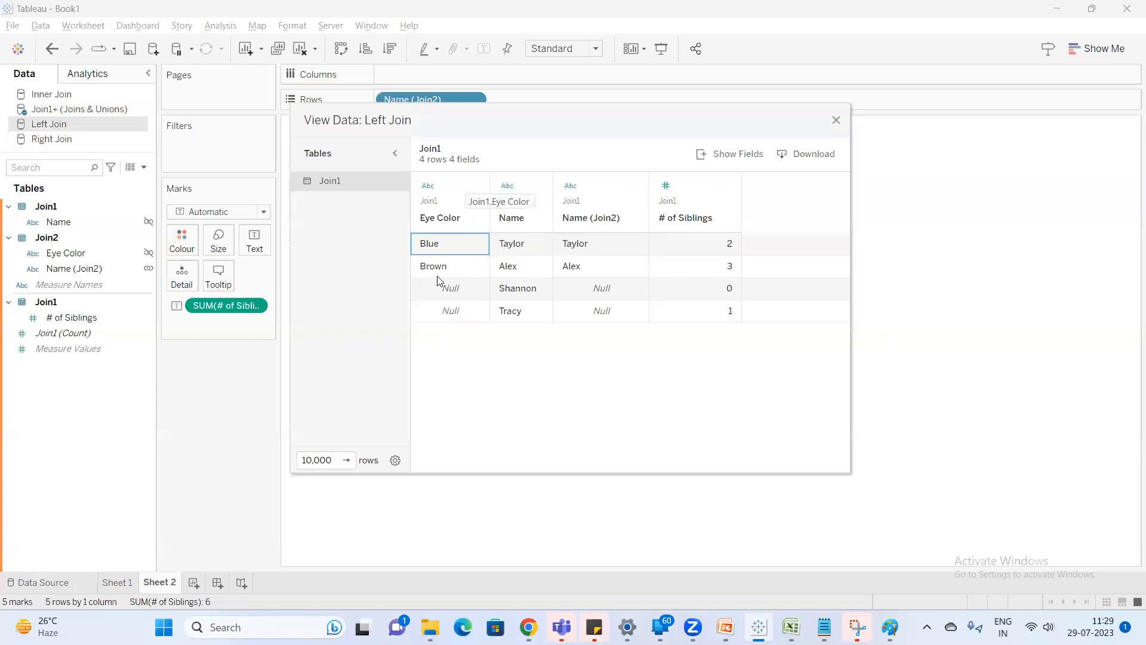
{"action": "left_click", "coordinate": [836, 120]}
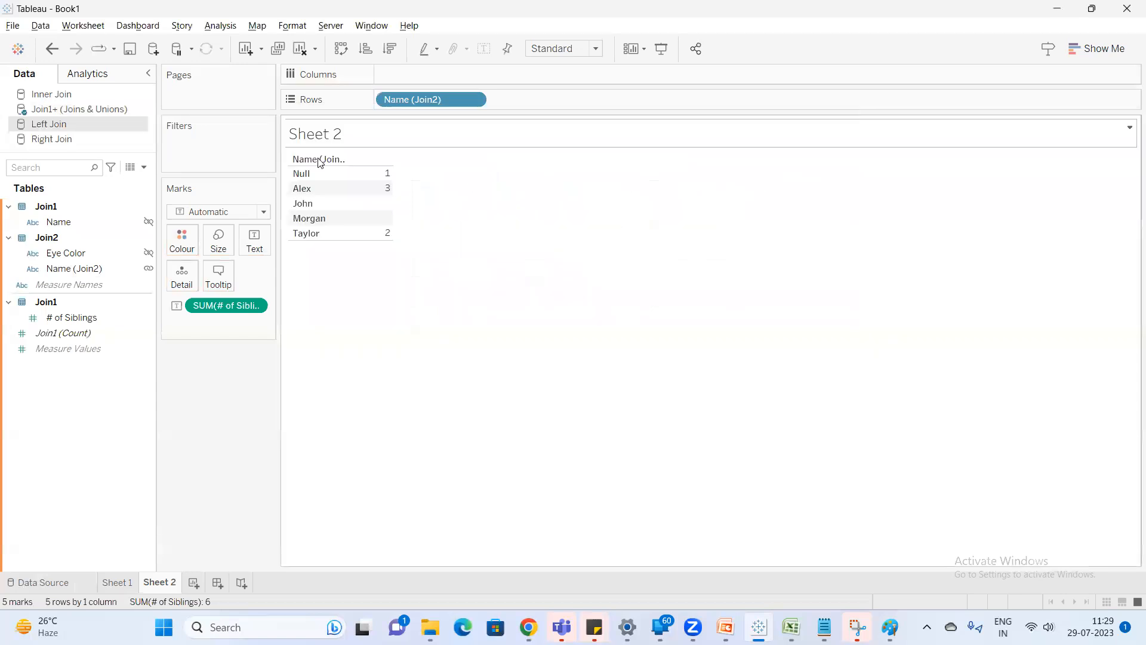
Open the Left Join data source for editing, inspect the physical join between Join1 and Join2, and return to Sheet 2.
{"action": "right_click", "coordinate": [115, 124]}
{"action": "left_click", "coordinate": [177, 132]}
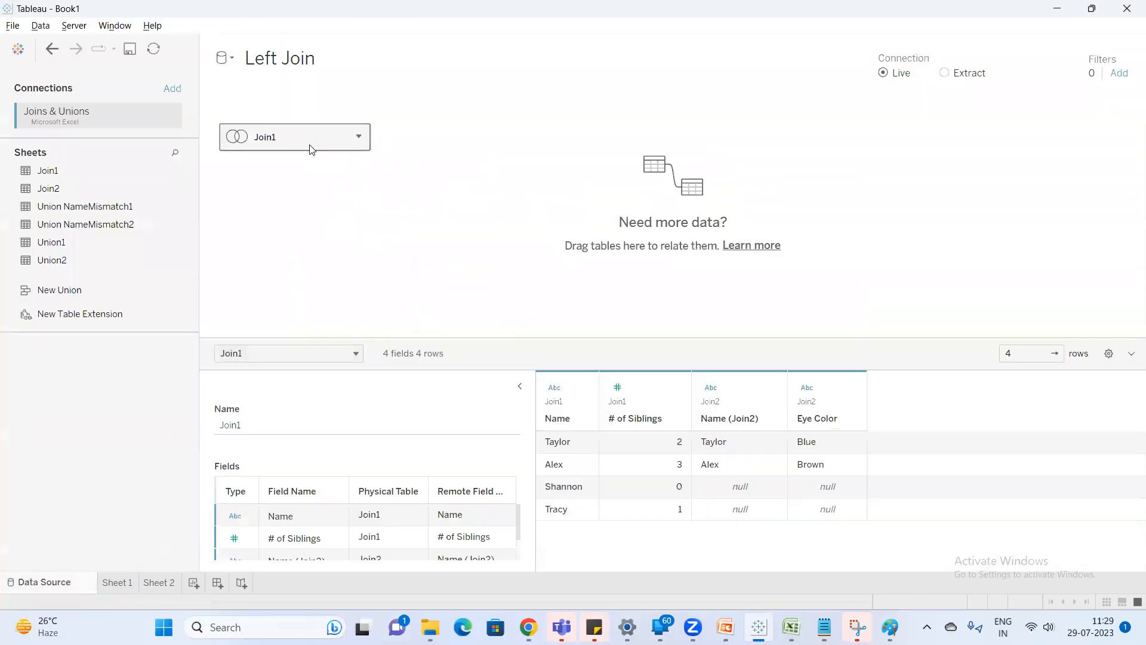
{"action": "double_click", "coordinate": [312, 145]}
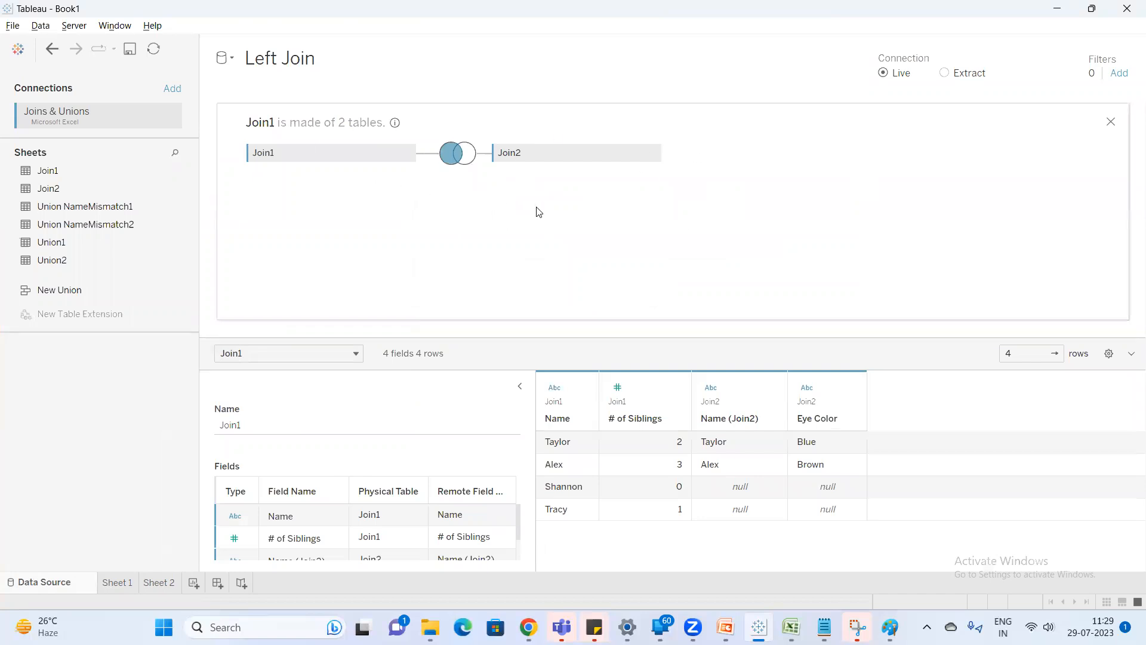
{"action": "left_click", "coordinate": [1111, 122]}
{"action": "left_click", "coordinate": [172, 585]}
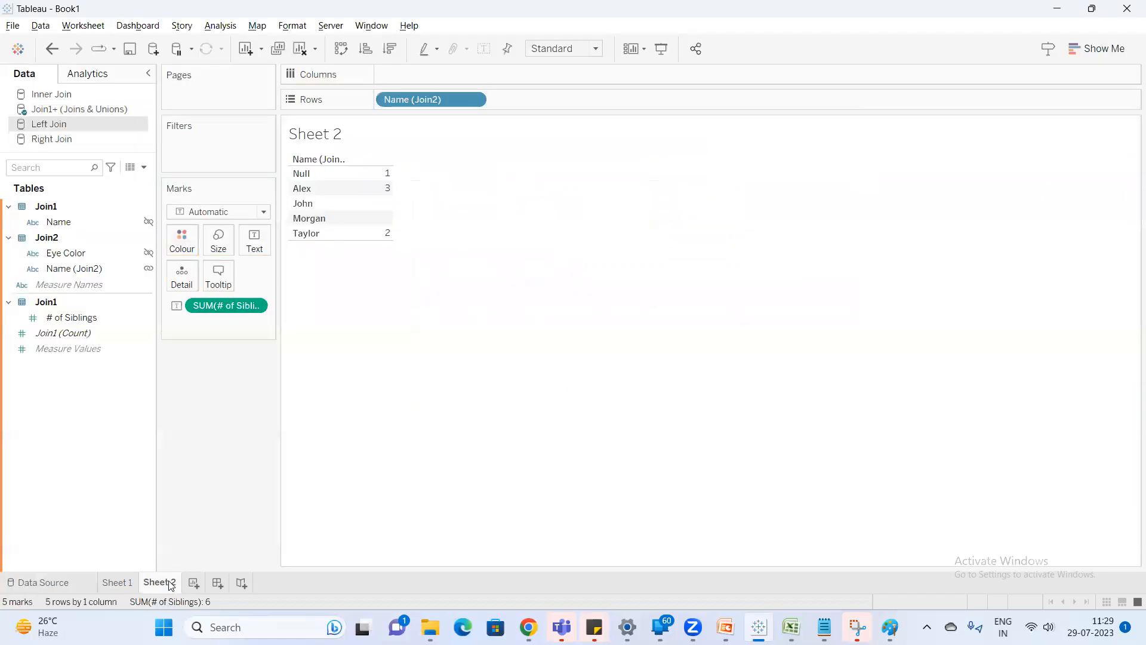
Open the Join1+ (Joins & Unions) data source for editing and examine the relationship between Join1 and Join2 and its related-field choices.
{"action": "left_click", "coordinate": [87, 110]}
{"action": "right_click", "coordinate": [87, 109]}
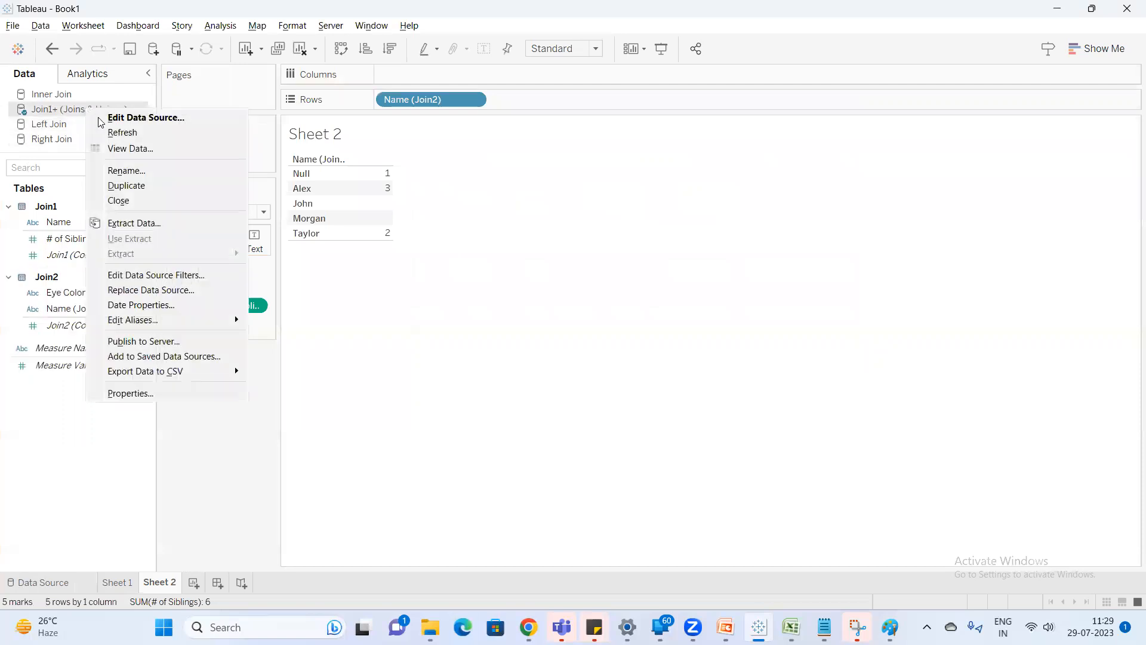
{"action": "left_click", "coordinate": [163, 123]}
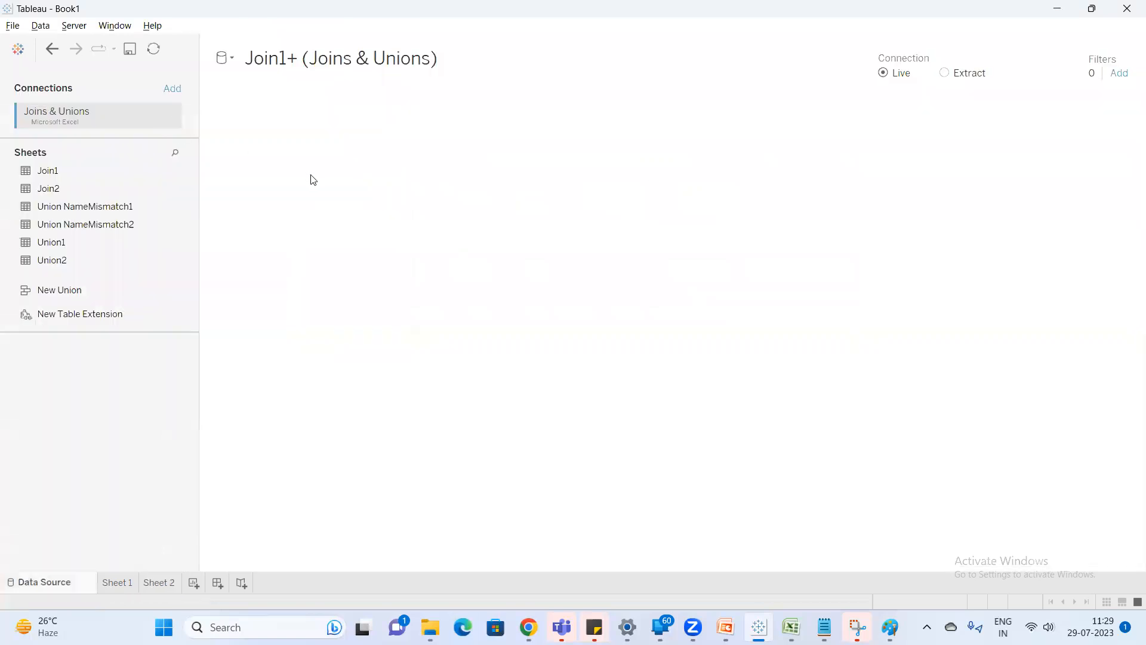
{"action": "mouse_move", "coordinate": [425, 136]}
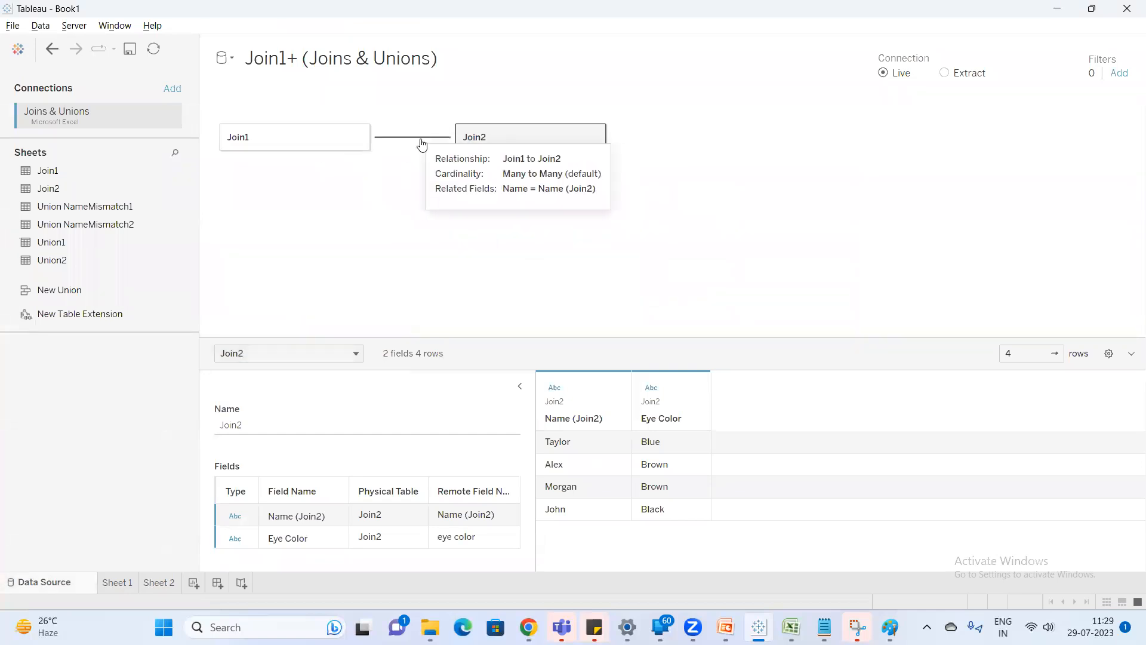
{"action": "left_click", "coordinate": [422, 144]}
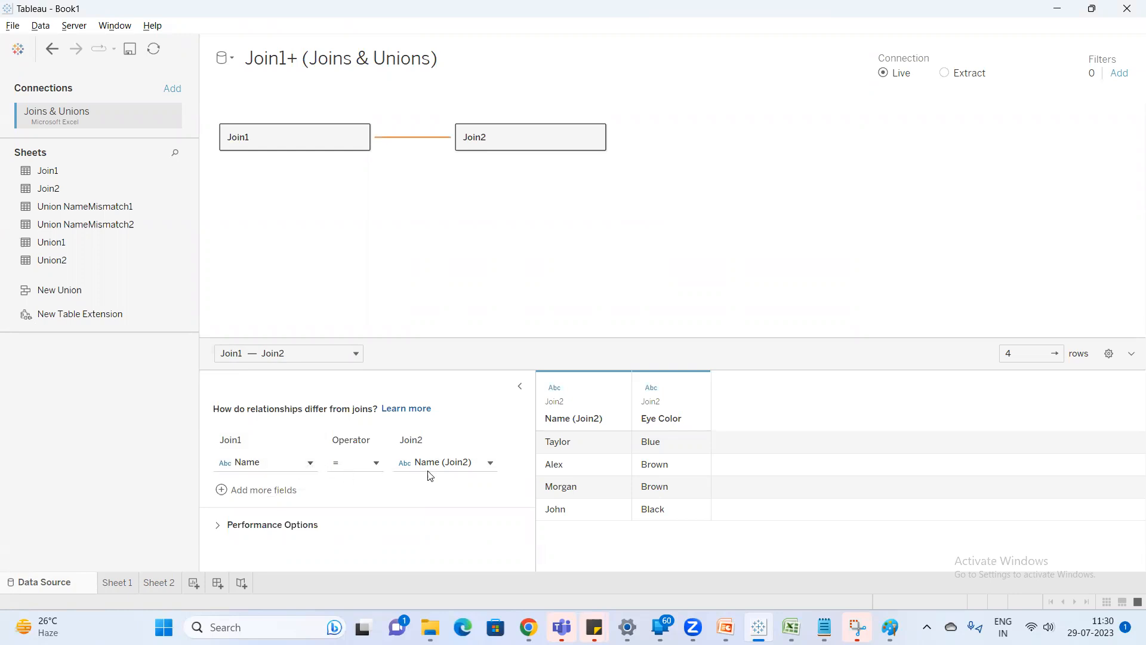
{"action": "left_click", "coordinate": [306, 463]}
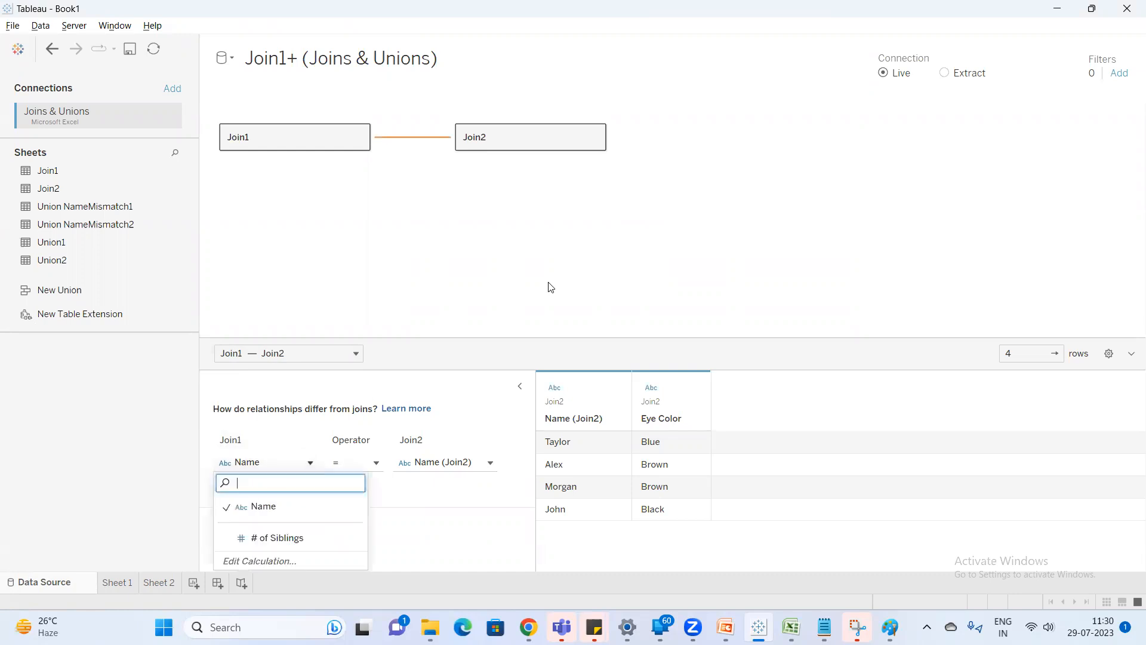
{"action": "left_click", "coordinate": [496, 261]}
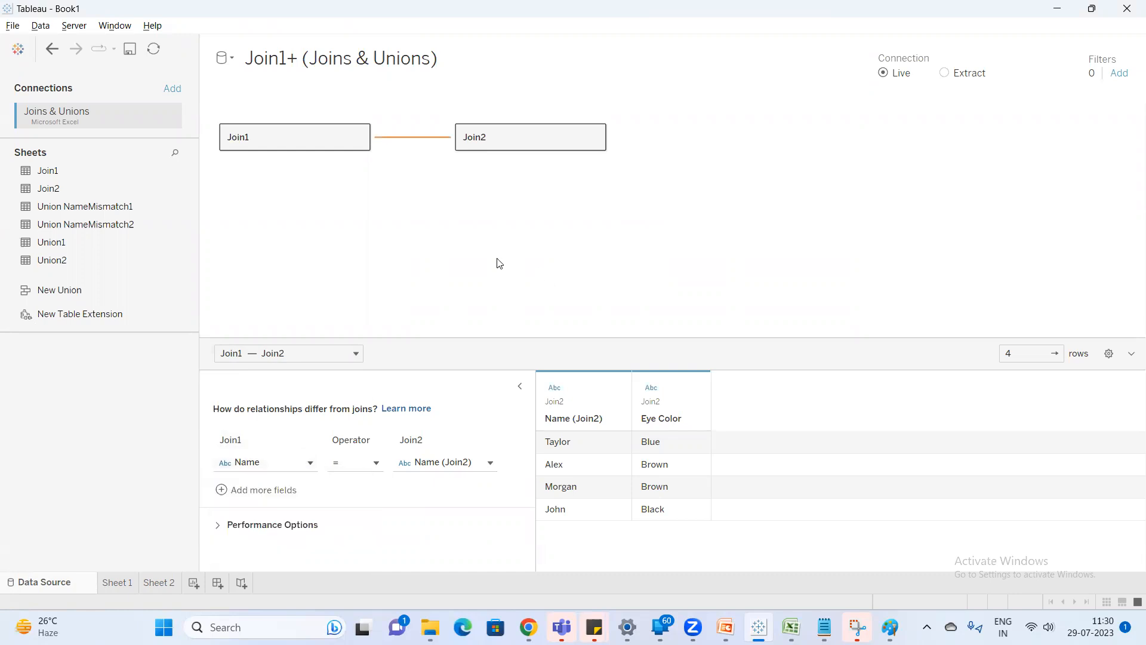
Preview the related Join1 and Join2 tables separately, then go back to Sheet 2.
{"action": "left_click", "coordinate": [293, 146]}
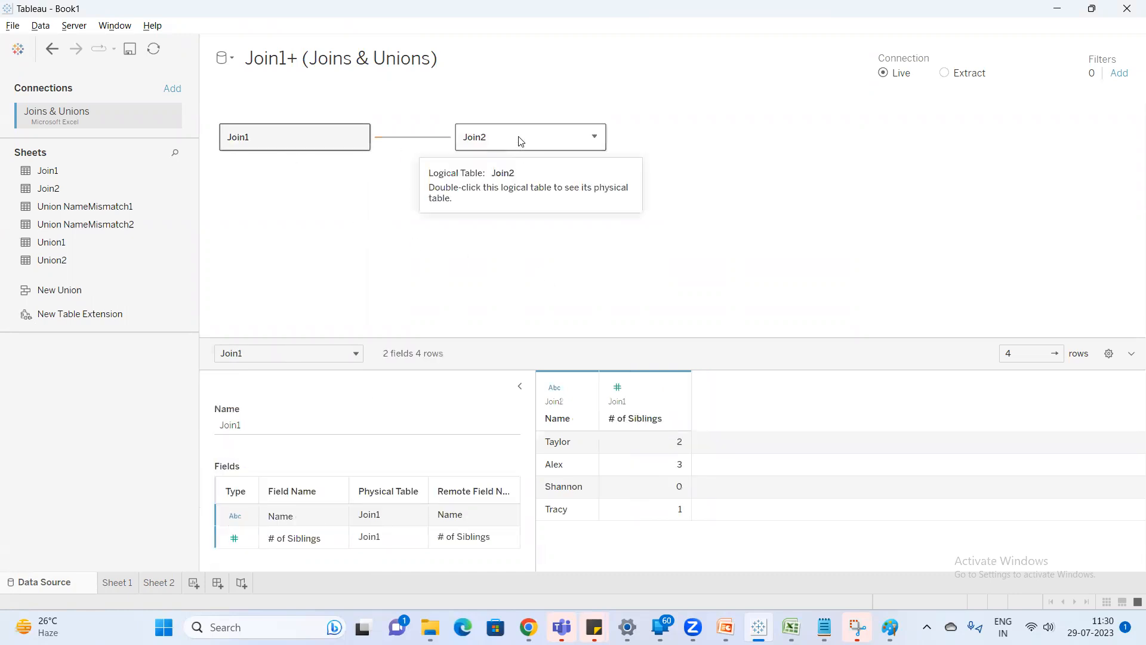
{"action": "left_click", "coordinate": [521, 141]}
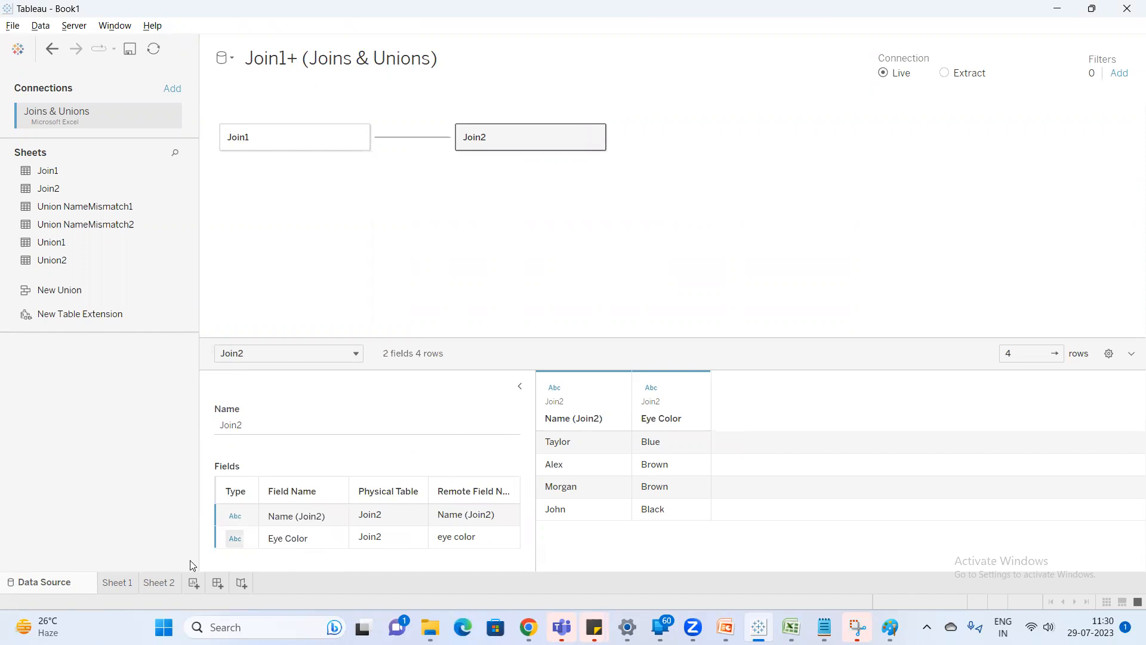
{"action": "left_click", "coordinate": [159, 582]}
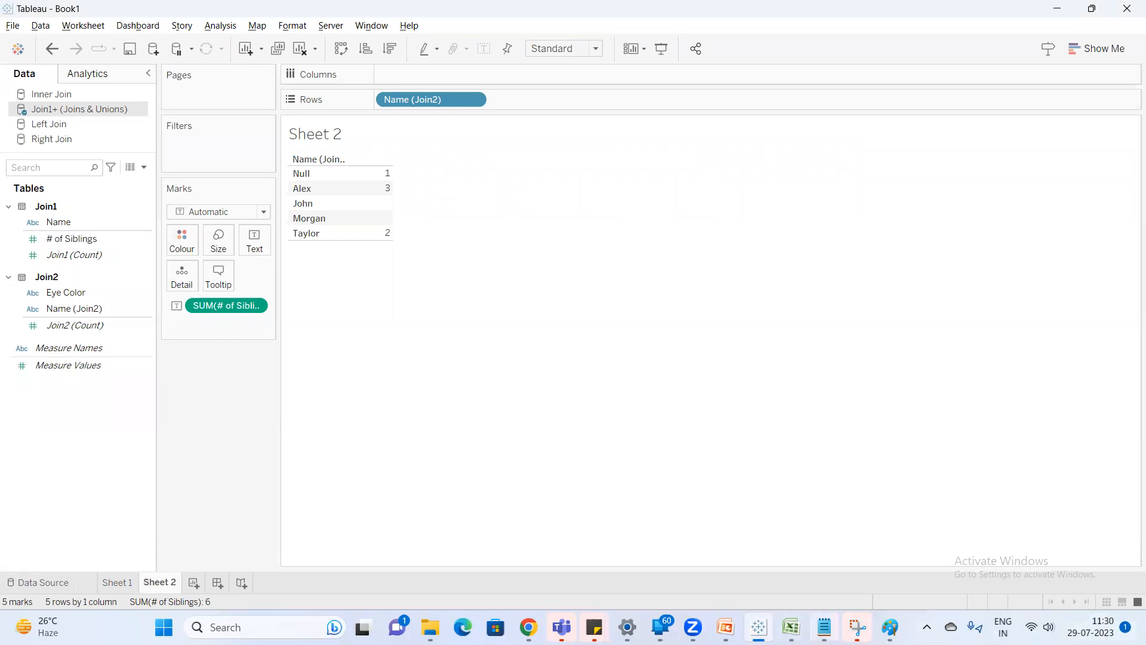
In Excel's Sheet1, copy the siblings and eye color question from I11 to I18 beside the inner join and I25 beside the right join.
{"action": "left_click", "coordinate": [792, 627]}
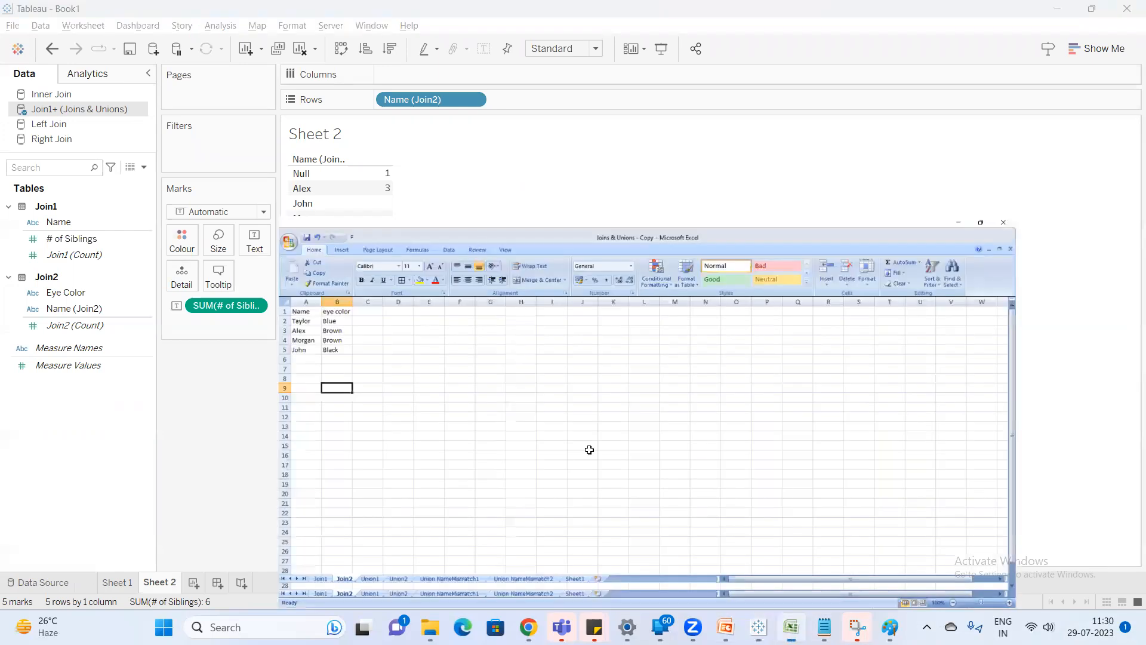
{"action": "left_click", "coordinate": [462, 587]}
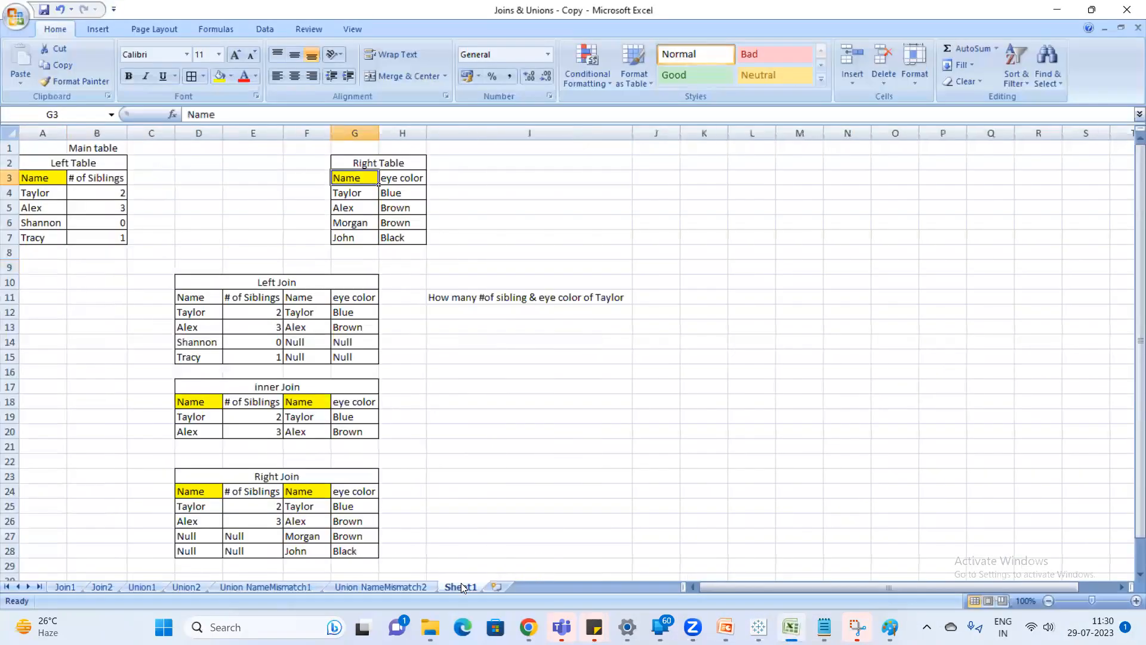
{"action": "left_click", "coordinate": [479, 300]}
{"action": "key", "text": "ctrl+c"}
{"action": "left_click", "coordinate": [475, 400]}
{"action": "key", "text": "ctrl+v"}
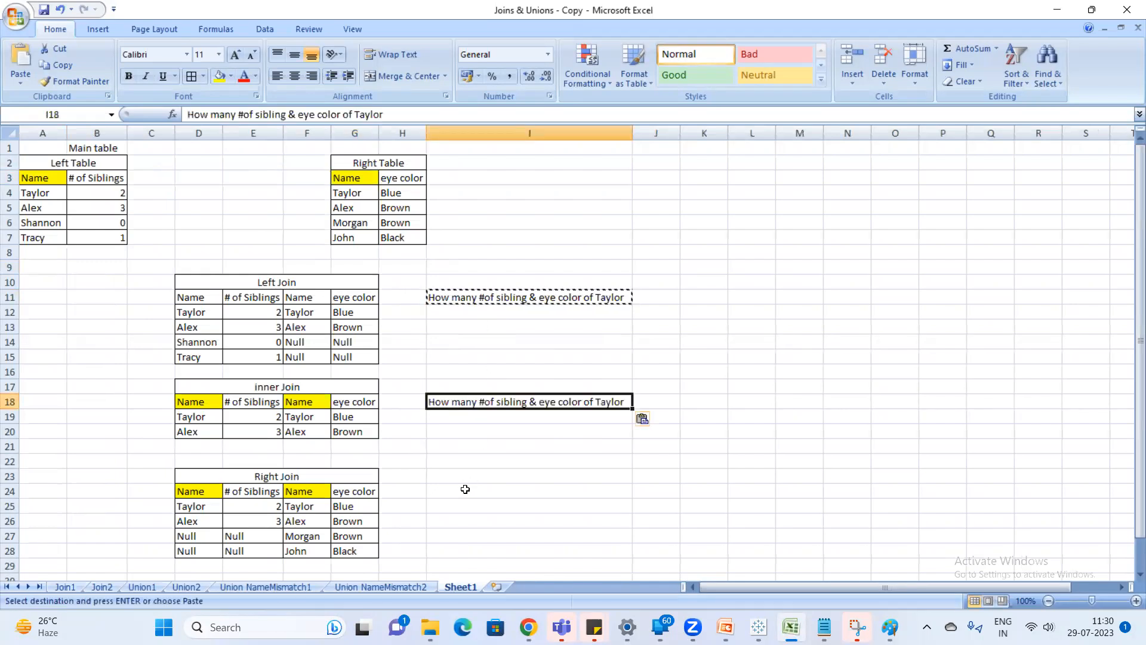
{"action": "left_click", "coordinate": [458, 509]}
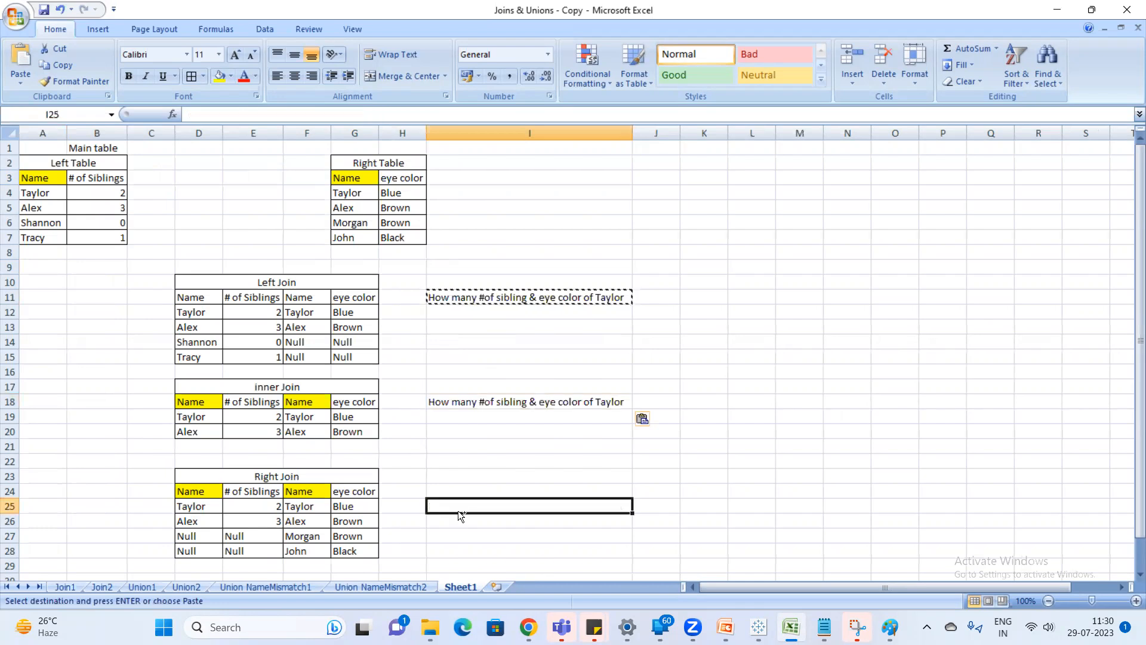
{"action": "key", "text": "ctrl+v"}
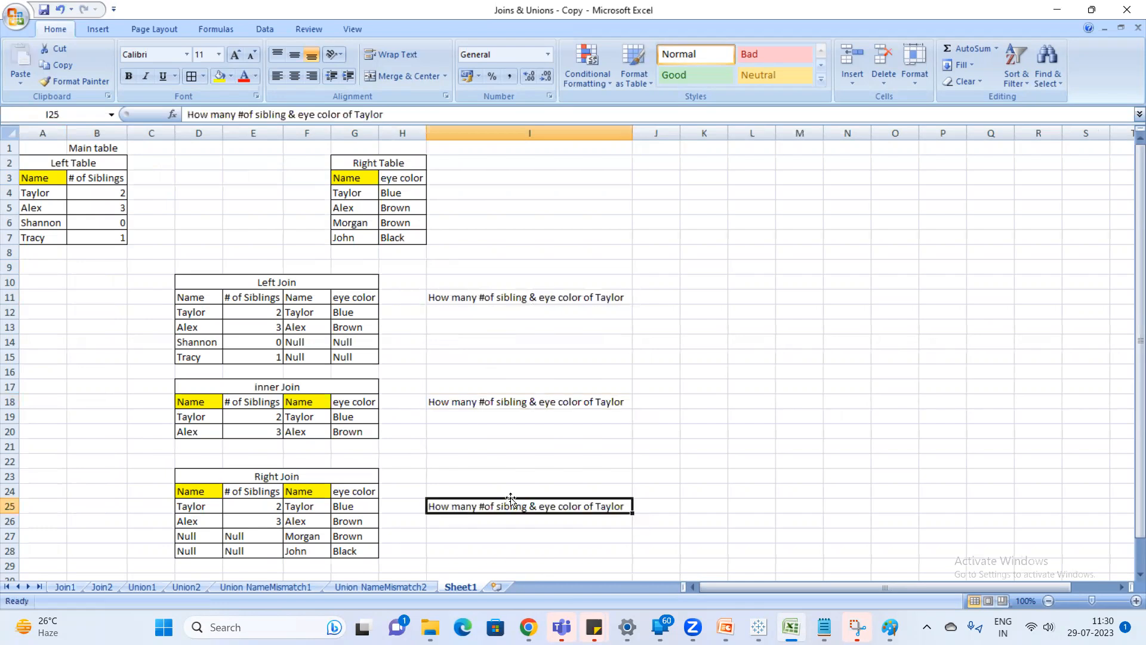
Merge and center cells K10:N10 and enter the heading "Full outer join".
{"action": "left_click", "coordinate": [711, 403]}
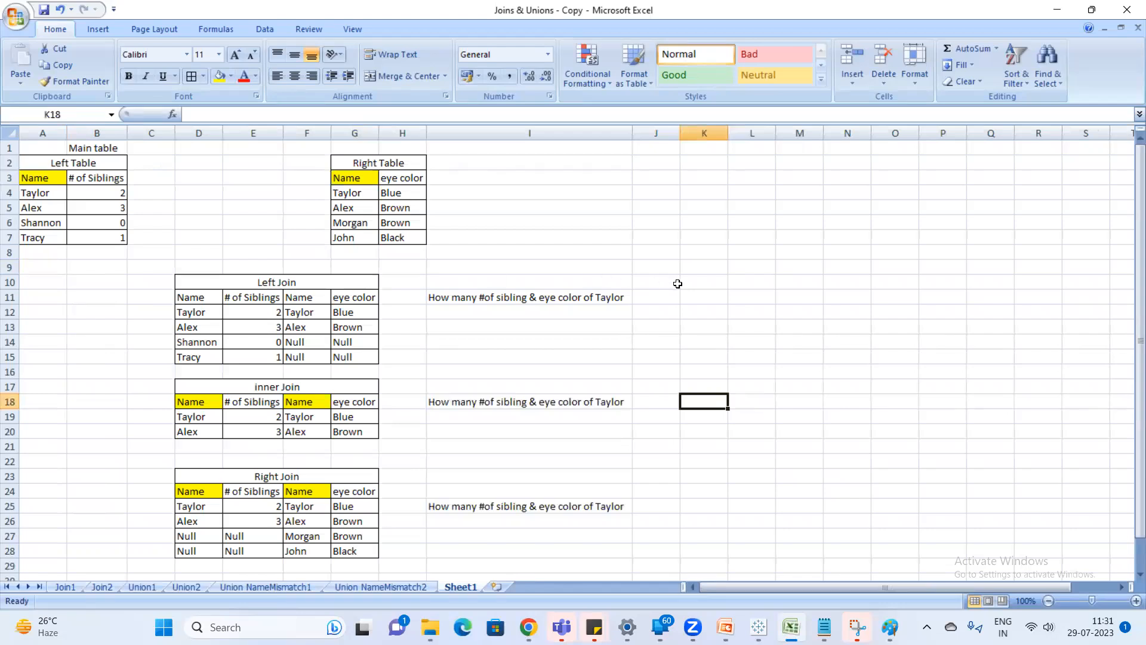
{"action": "left_click_drag", "start_coordinate": [698, 284], "coordinate": [847, 282]}
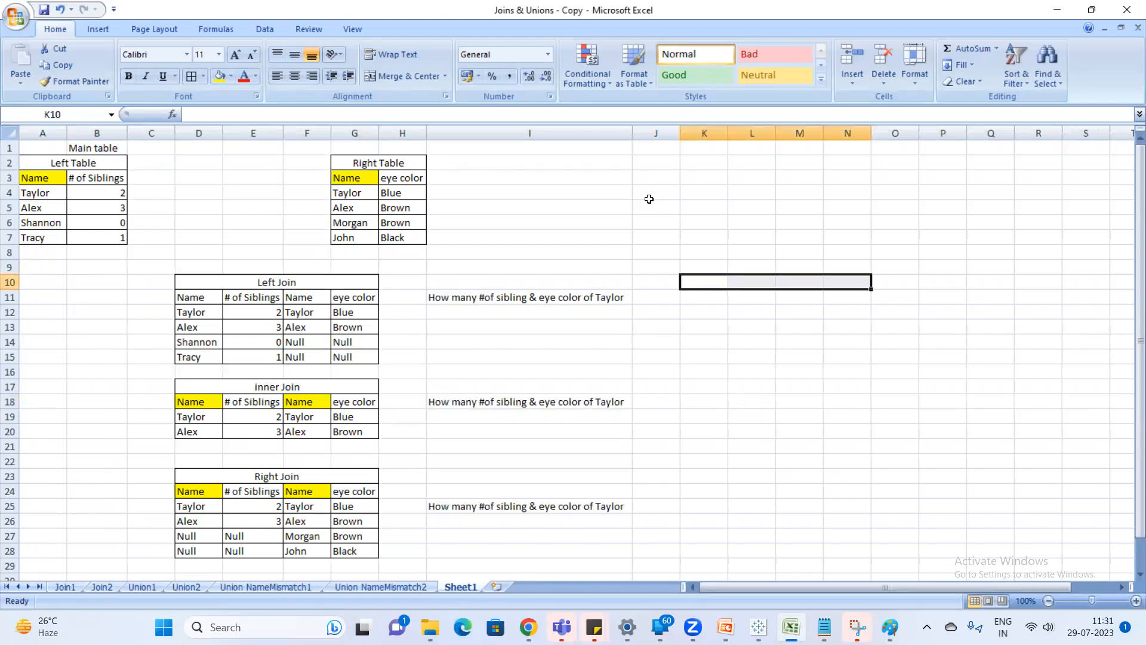
{"action": "left_click", "coordinate": [408, 76]}
{"action": "type", "text": "F"}
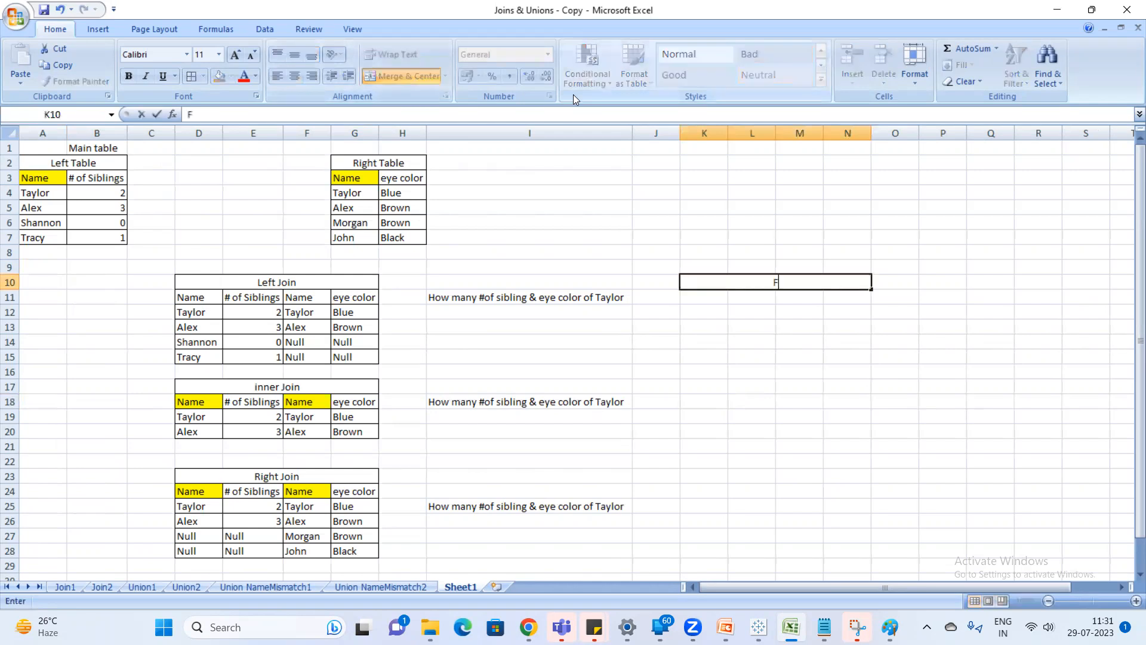
{"action": "type", "text": "ull outer join"}
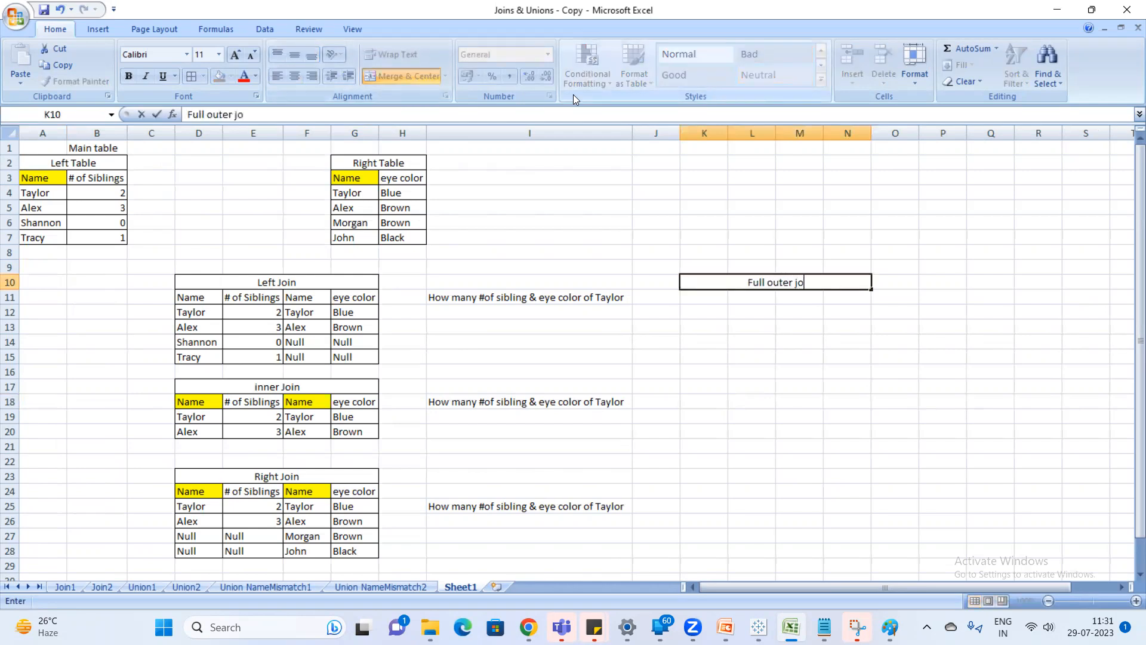
In the Notepad notes, complete the full outer line with "---Matching records from both the tables and also all the records from both the tables".
{"action": "key", "text": "alt+Tab"}
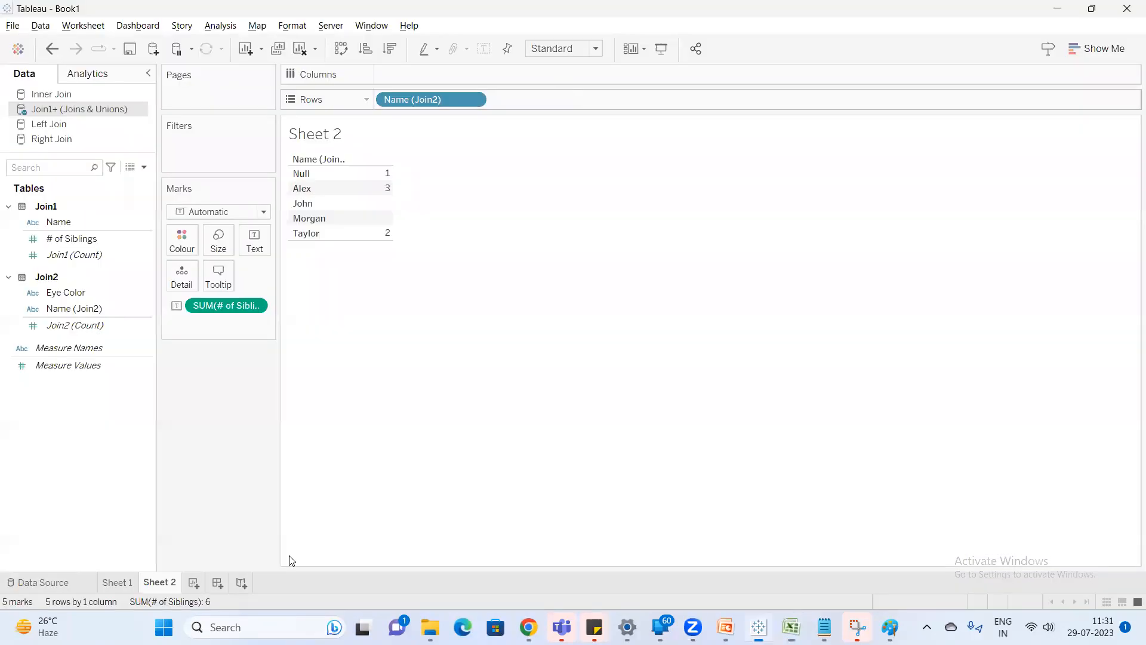
{"action": "left_click", "coordinate": [824, 627]}
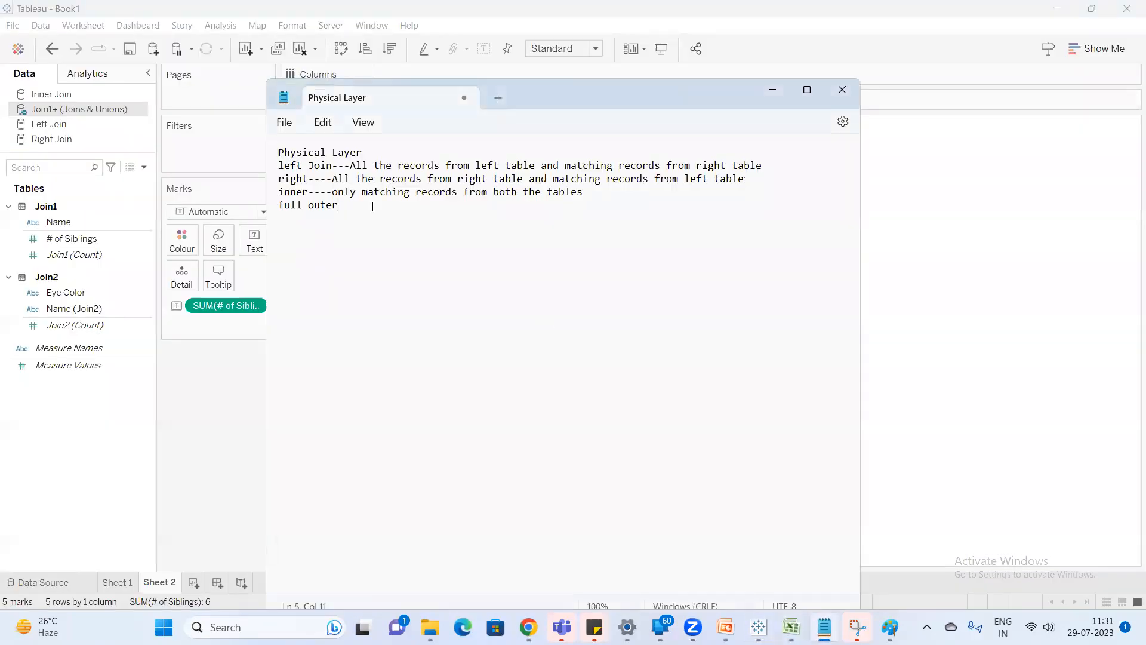
{"action": "key", "text": "BackSpace"}
{"action": "key", "text": "BackSpace"}
{"action": "type", "text": "Matching records from both the tables and alos"}
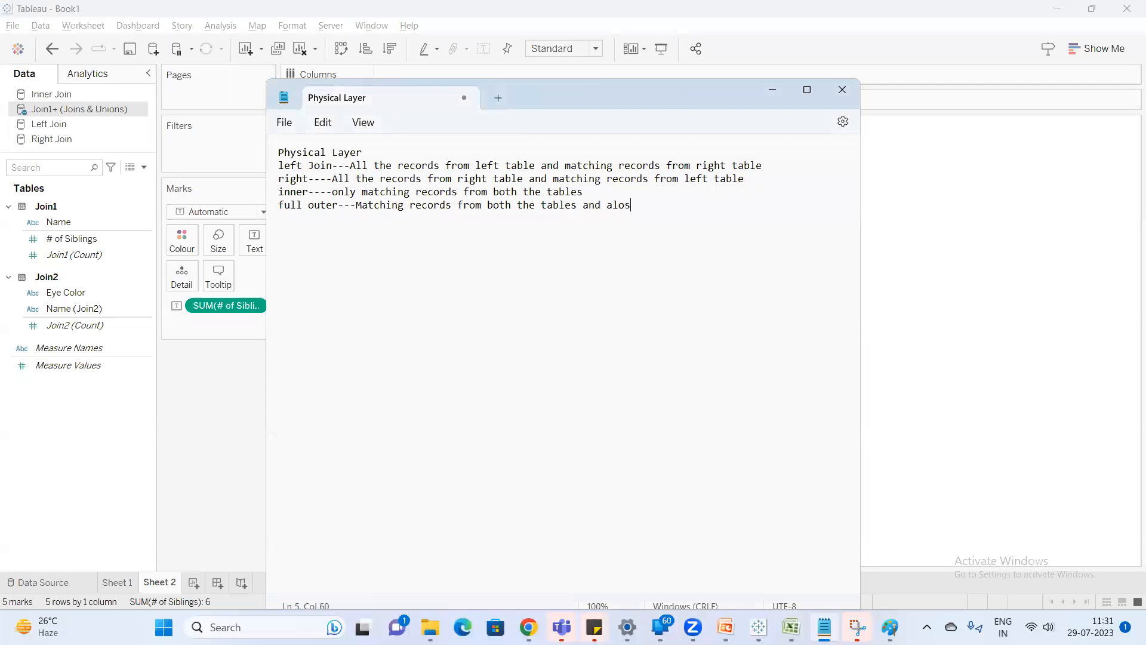
{"action": "key", "text": "BackSpace"}
{"action": "key", "text": "BackSpace"}
{"action": "key", "text": "BackSpace"}
{"action": "type", "text": "s"}
{"action": "key", "text": "BackSpace"}
{"action": "key", "text": "BackSpace"}
{"action": "key", "text": "BackSpace"}
{"action": "key", "text": "BackSpace"}
{"action": "key", "text": "BackSpace"}
{"action": "type", "text": "eoords from botht "}
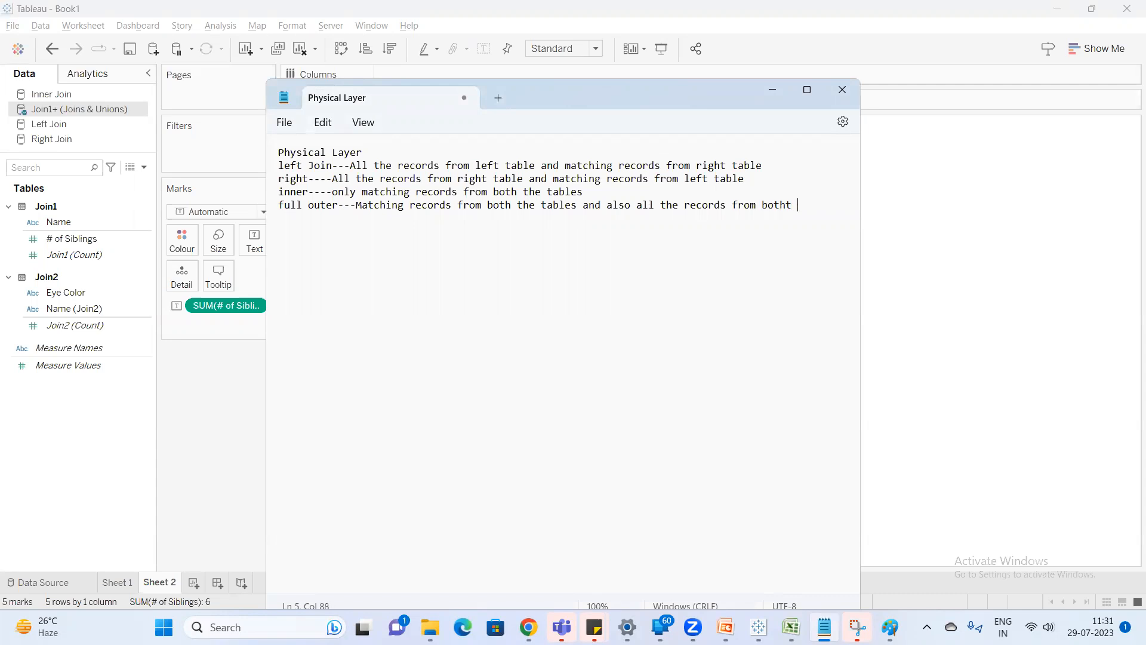
{"action": "type", "text": "he tables"}
Switch to Excel, copy the left table A3:B7 to K11 under the full outer join heading, and widen column L.
{"action": "left_click", "coordinate": [786, 625]}
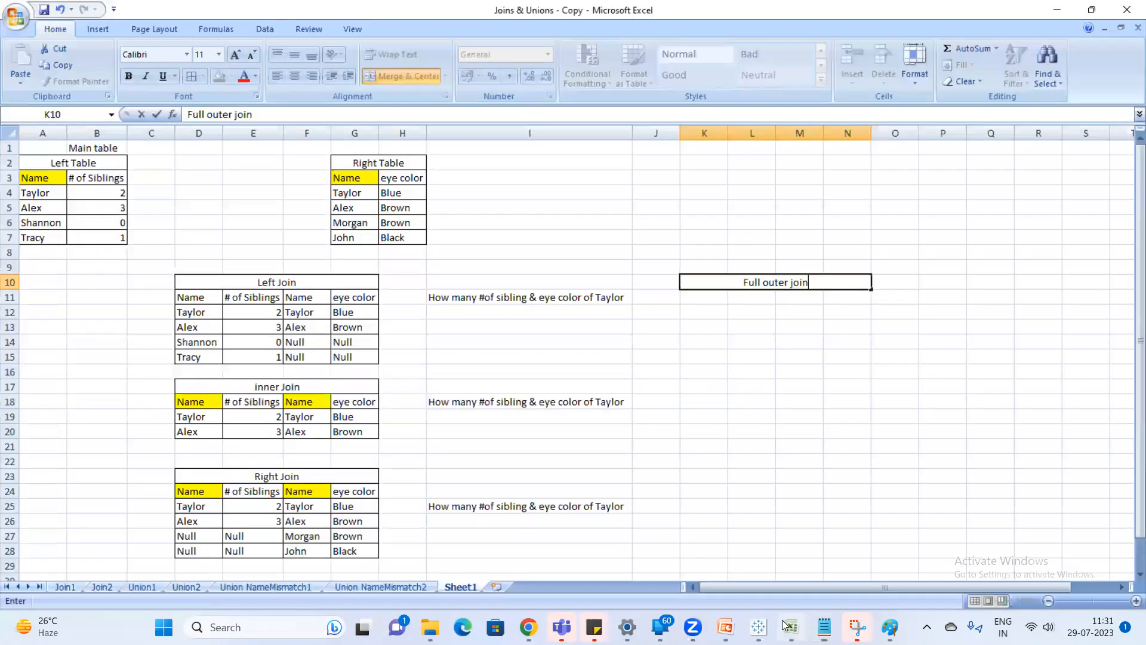
{"action": "left_click", "coordinate": [705, 356]}
{"action": "left_click", "coordinate": [38, 193]}
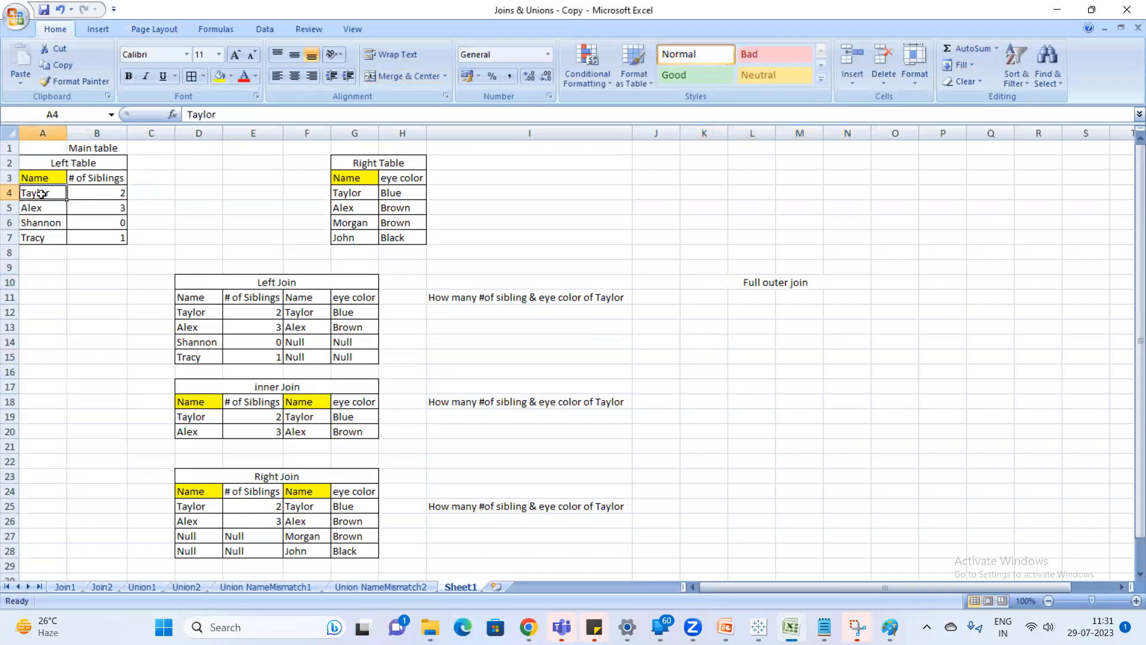
{"action": "left_click", "coordinate": [37, 179]}
{"action": "left_click_drag", "start_coordinate": [68, 187], "coordinate": [102, 232]}
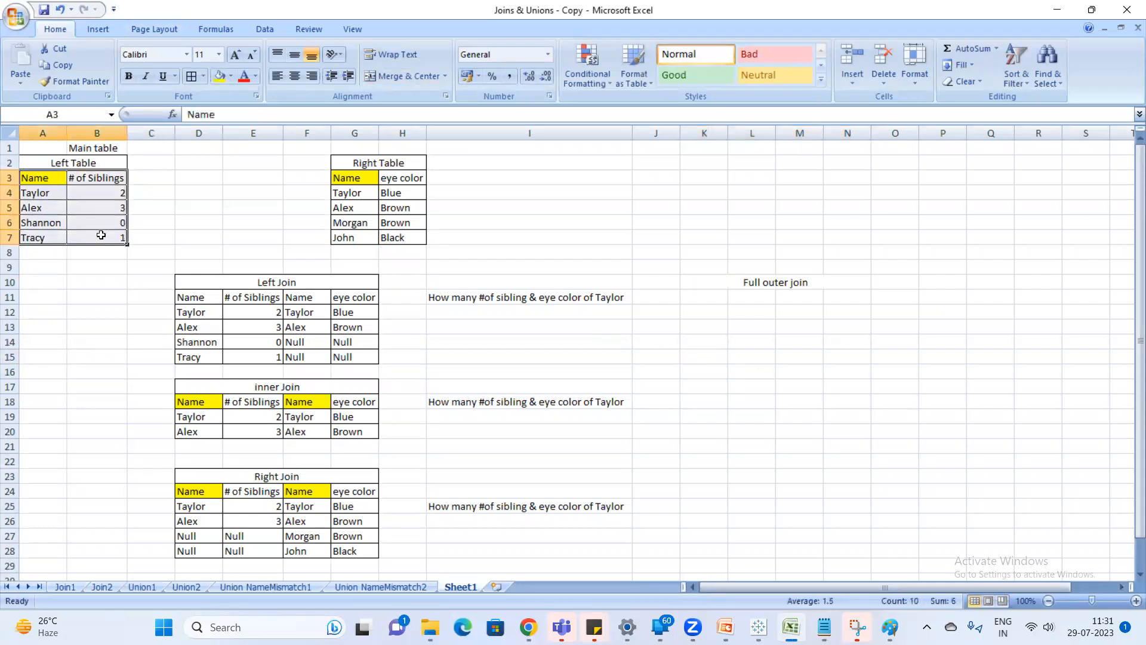
{"action": "key", "text": "ctrl+c"}
{"action": "left_click", "coordinate": [700, 299]}
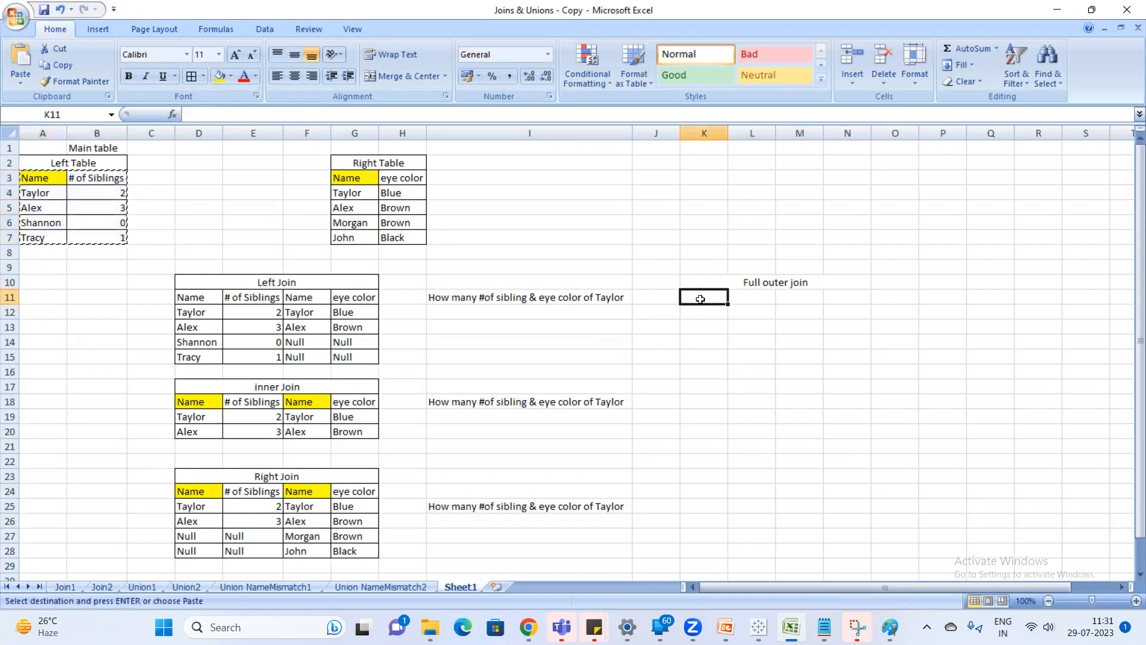
{"action": "key", "text": "ctrl+v"}
{"action": "key", "text": "Escape"}
{"action": "left_click_drag", "start_coordinate": [776, 132], "coordinate": [817, 133]}
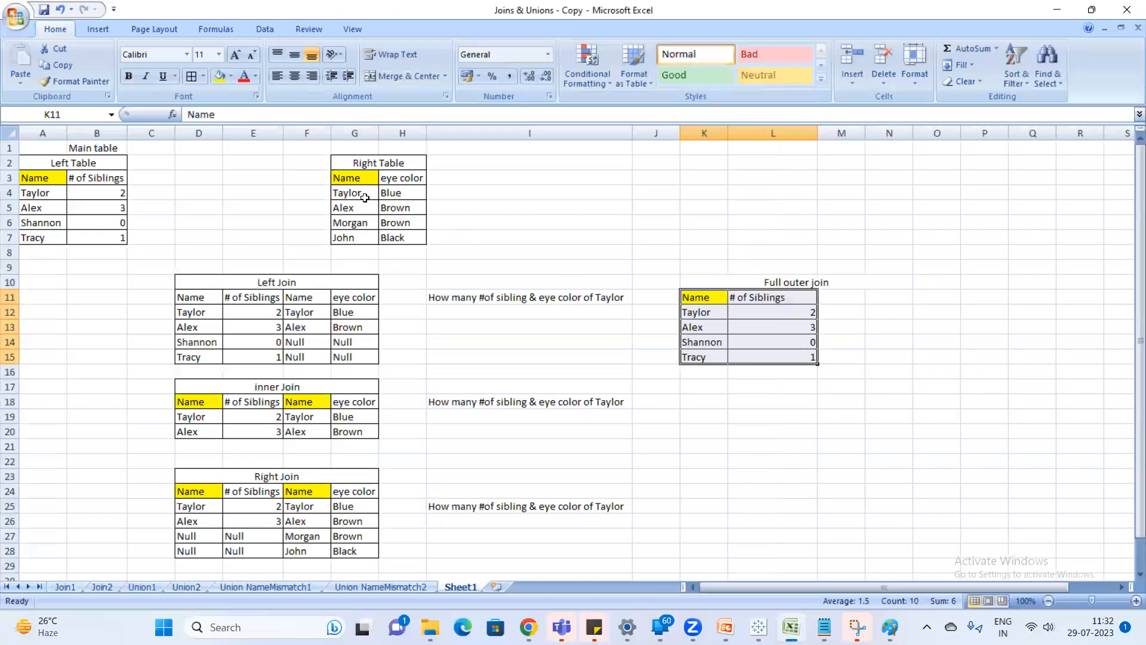
Copy the right table's header and two matching rows, G3:H5, to M11 in the full outer join table.
{"action": "left_click_drag", "start_coordinate": [354, 179], "coordinate": [413, 206]}
{"action": "key", "text": "ctrl+c"}
{"action": "left_click", "coordinate": [848, 299]}
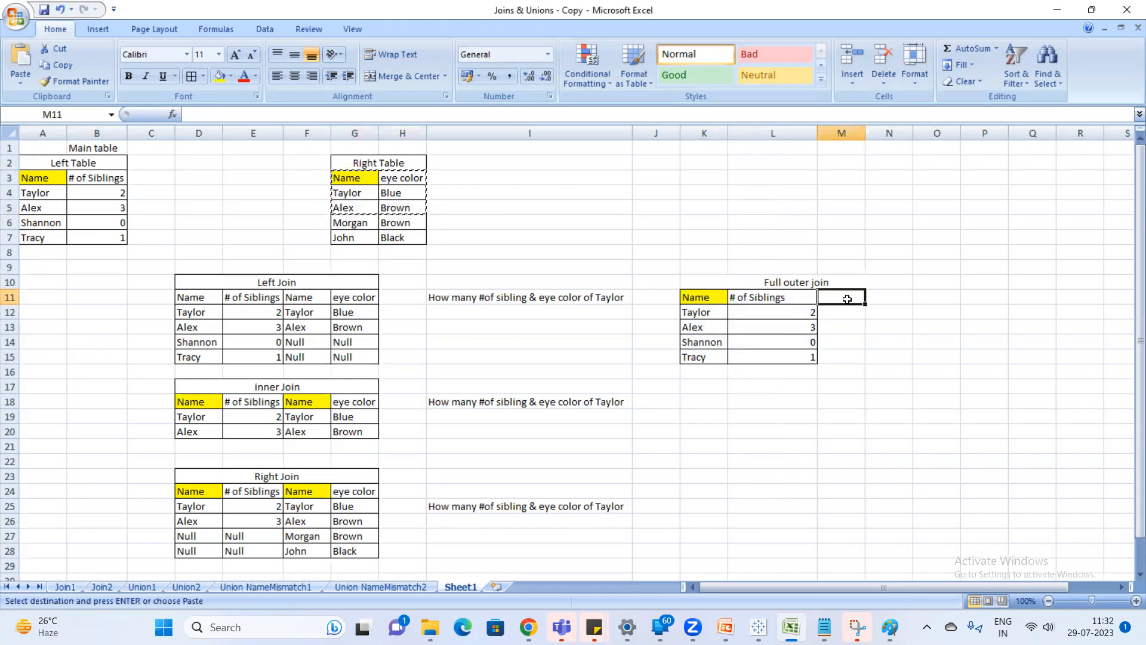
{"action": "key", "text": "ctrl+v"}
{"action": "key", "text": "Escape"}
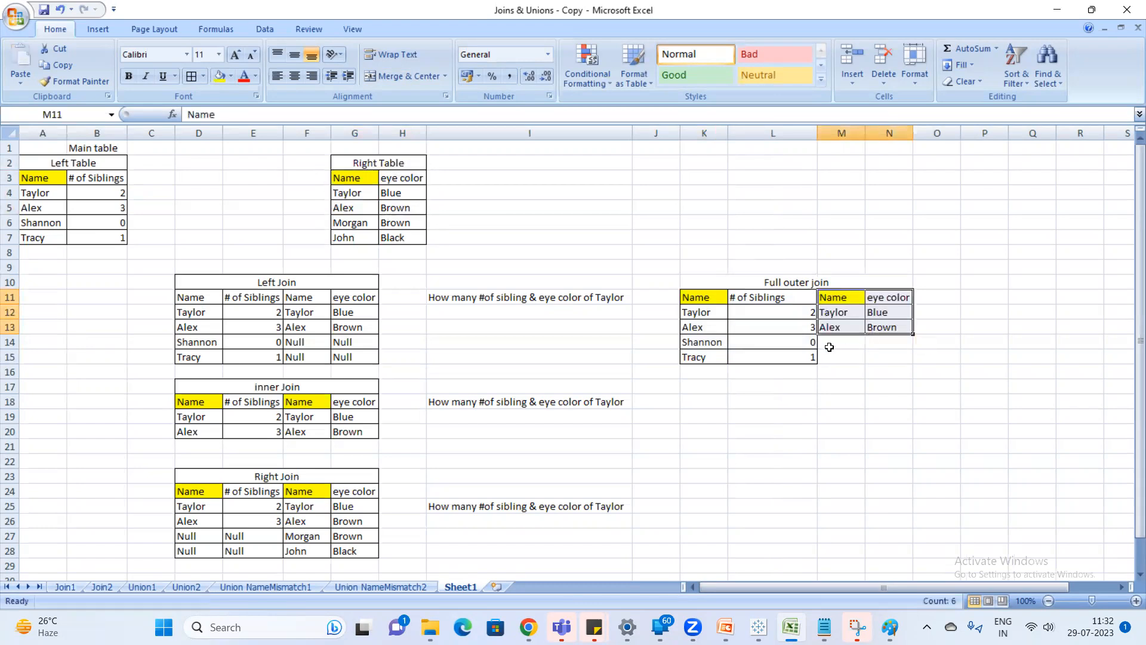
Enter Null in cells M14:N15 for the left-table rows that have no match in the right table.
{"action": "left_click", "coordinate": [832, 345]}
{"action": "type", "text": "Null"}
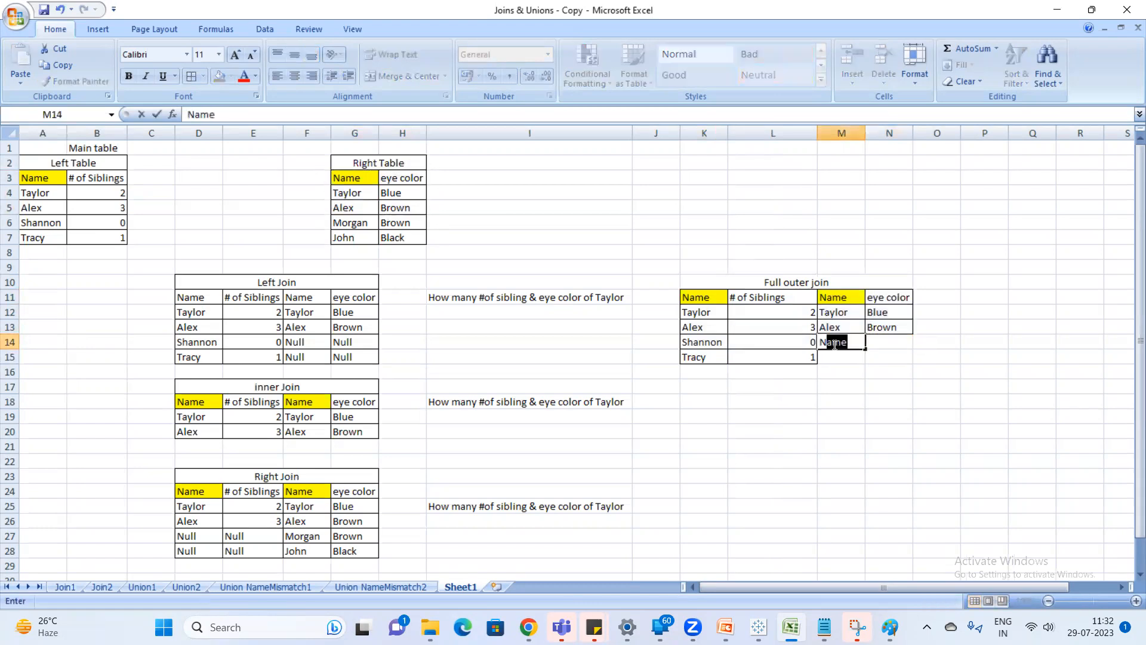
{"action": "key", "text": "Return"}
{"action": "type", "text": "Nu"}
{"action": "key", "text": "Return"}
{"action": "left_click", "coordinate": [833, 344]}
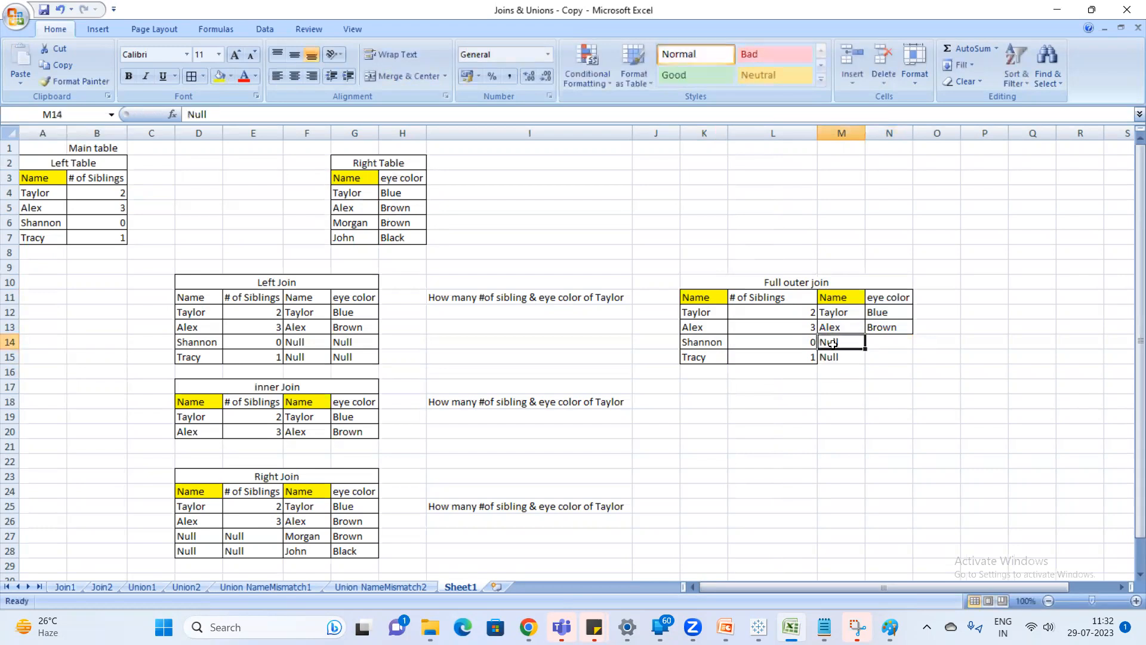
{"action": "key", "text": "Right"}
{"action": "type", "text": "Nu"}
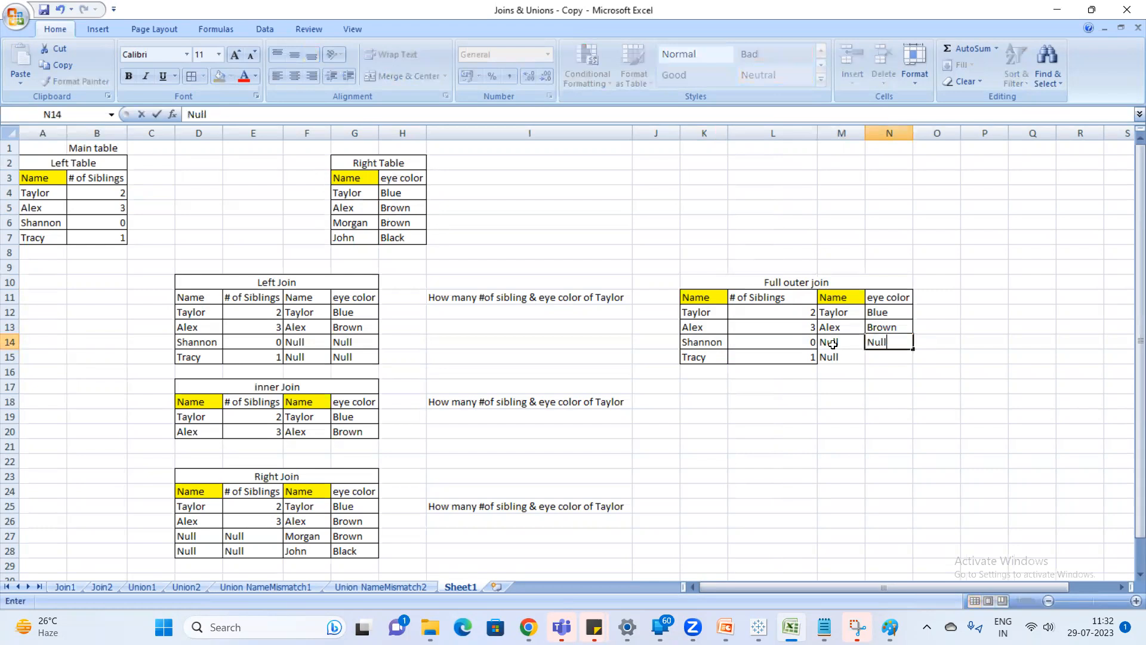
{"action": "type", "text": "ll"}
{"action": "key", "text": "Return"}
{"action": "type", "text": "Null"}
{"action": "key", "text": "Return"}
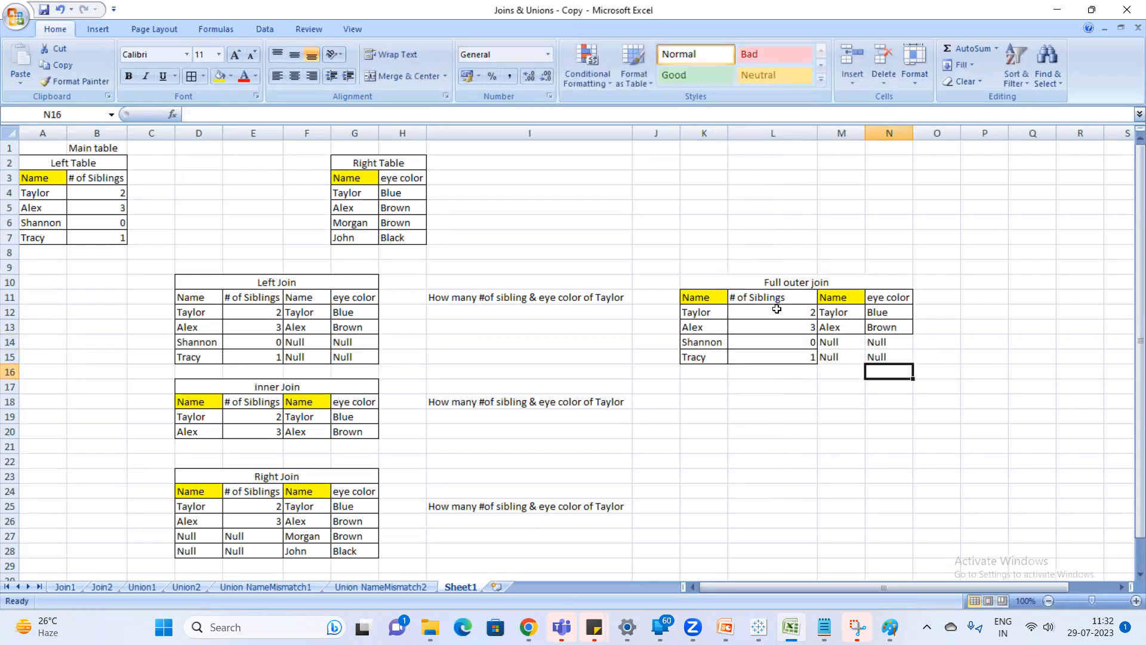
Copy the right table's two unmatched rows, G6:H7, to M16 in the full outer join table.
{"action": "left_click_drag", "start_coordinate": [693, 309], "coordinate": [875, 325]}
{"action": "left_click", "coordinate": [860, 394]}
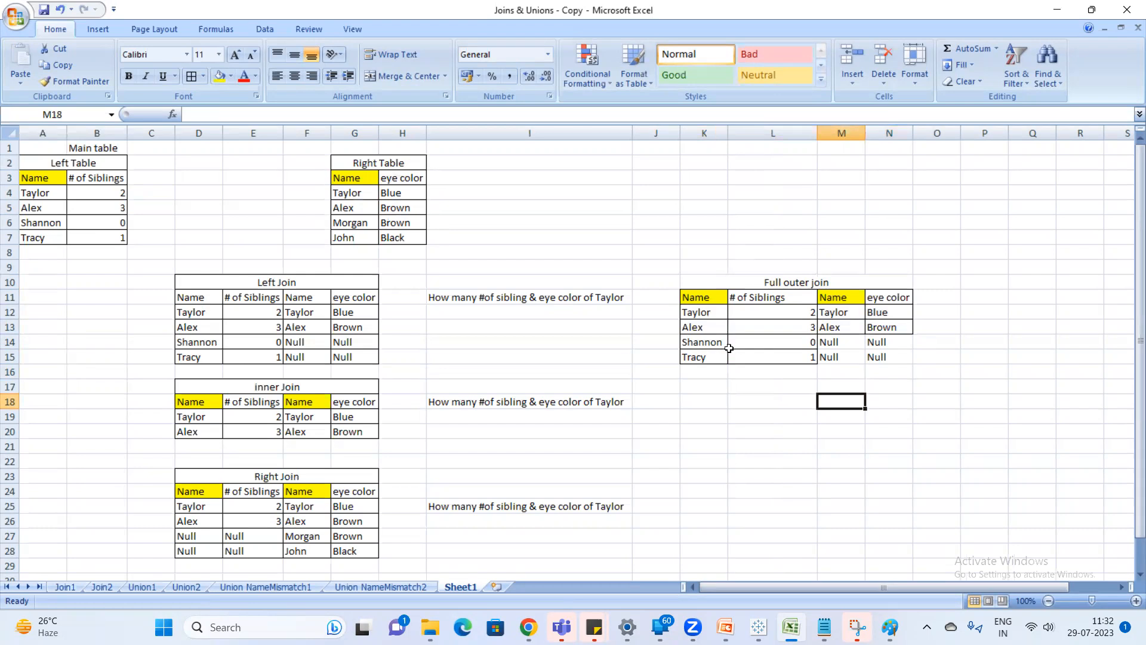
{"action": "left_click_drag", "start_coordinate": [704, 300], "coordinate": [797, 357]}
{"action": "left_click", "coordinate": [853, 372]}
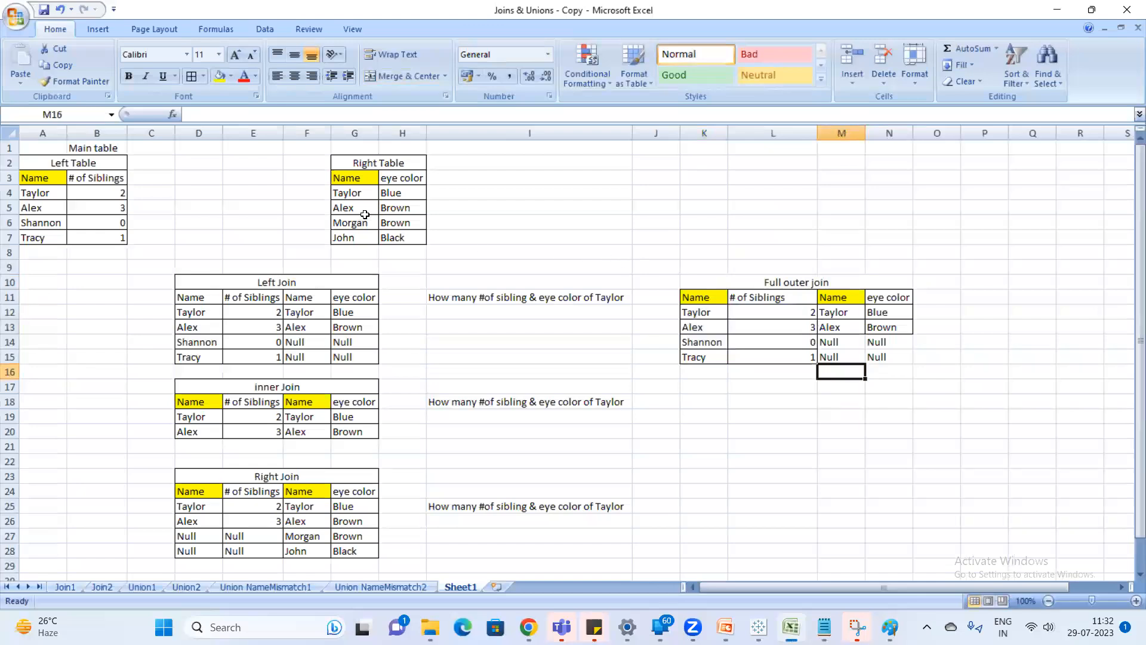
{"action": "left_click_drag", "start_coordinate": [353, 193], "coordinate": [393, 239]}
{"action": "key", "text": "ctrl+c"}
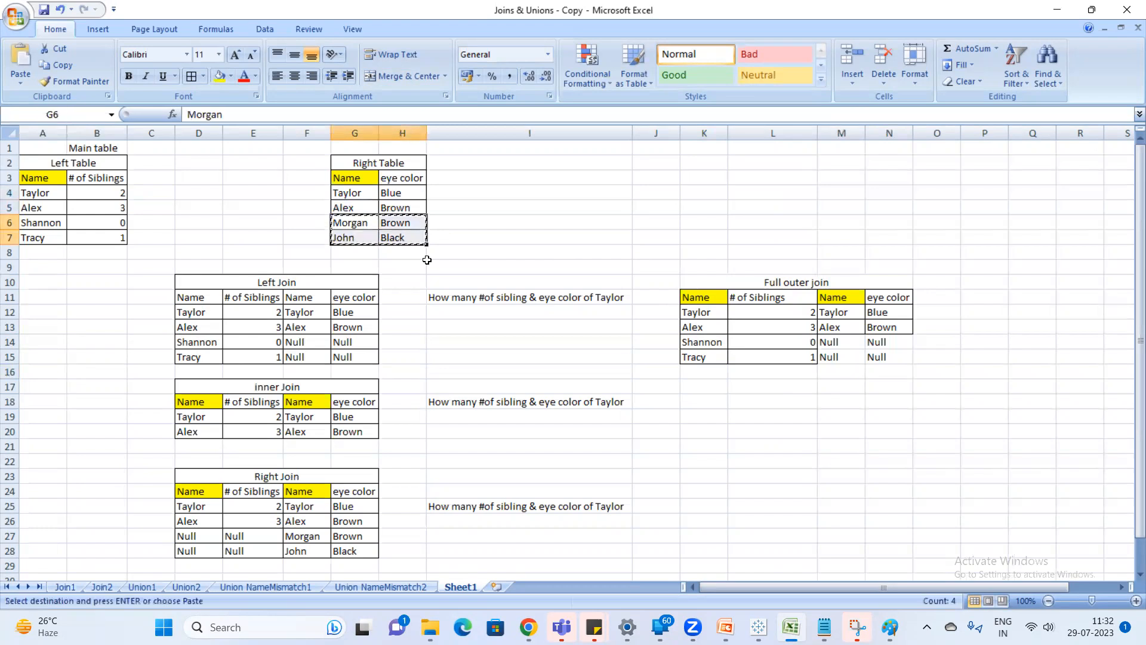
{"action": "left_click", "coordinate": [842, 373]}
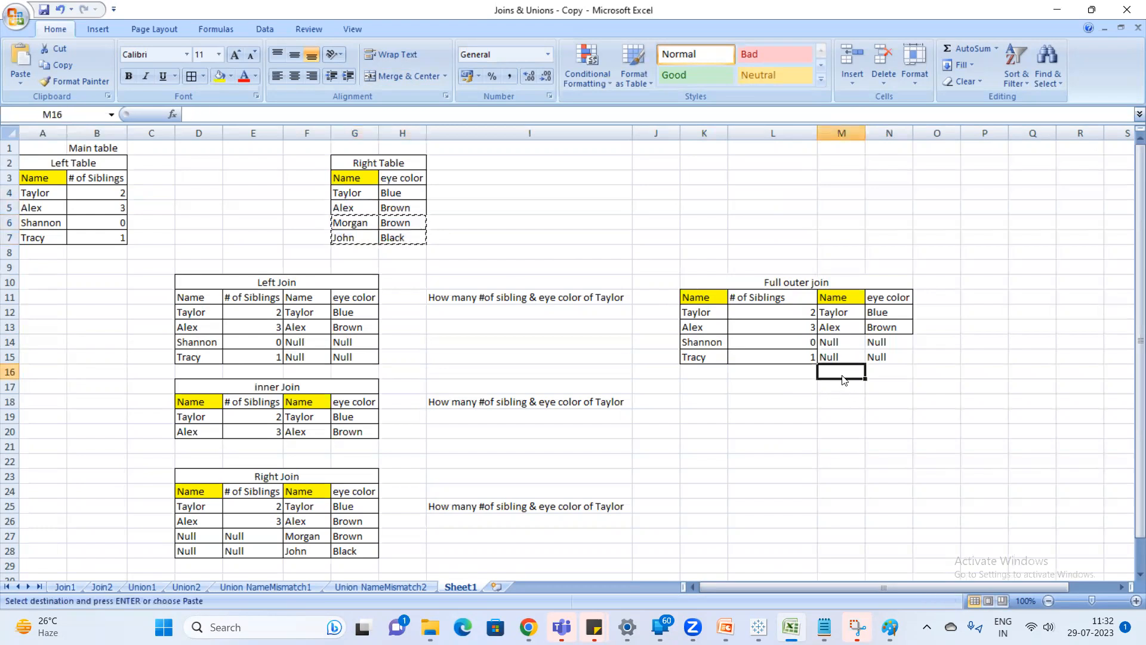
{"action": "key", "text": "ctrl+v"}
{"action": "key", "text": "Return"}
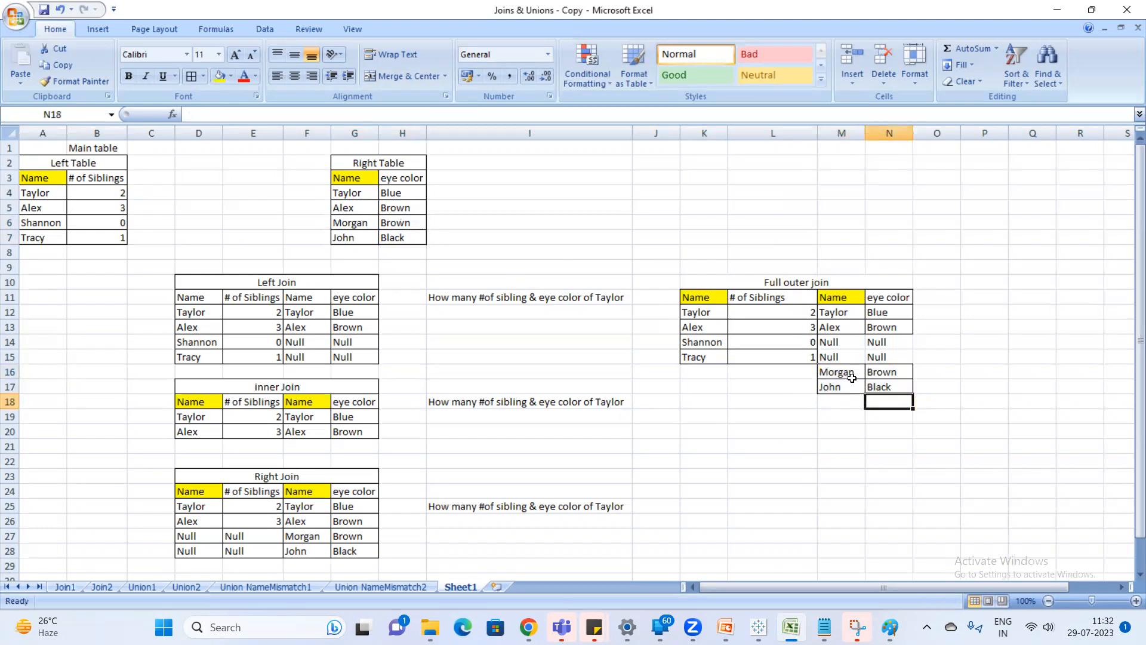
Enter Null in cells K16:L17 for the right-table rows that have no match in the left table.
{"action": "left_click", "coordinate": [852, 377]}
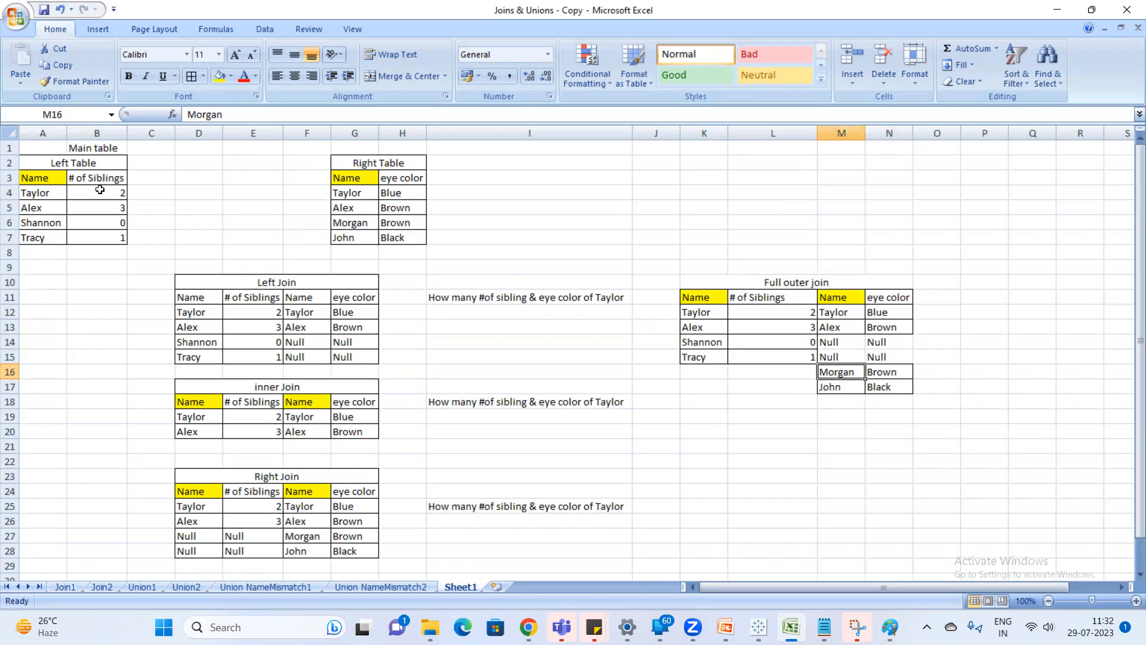
{"action": "left_click", "coordinate": [706, 374]}
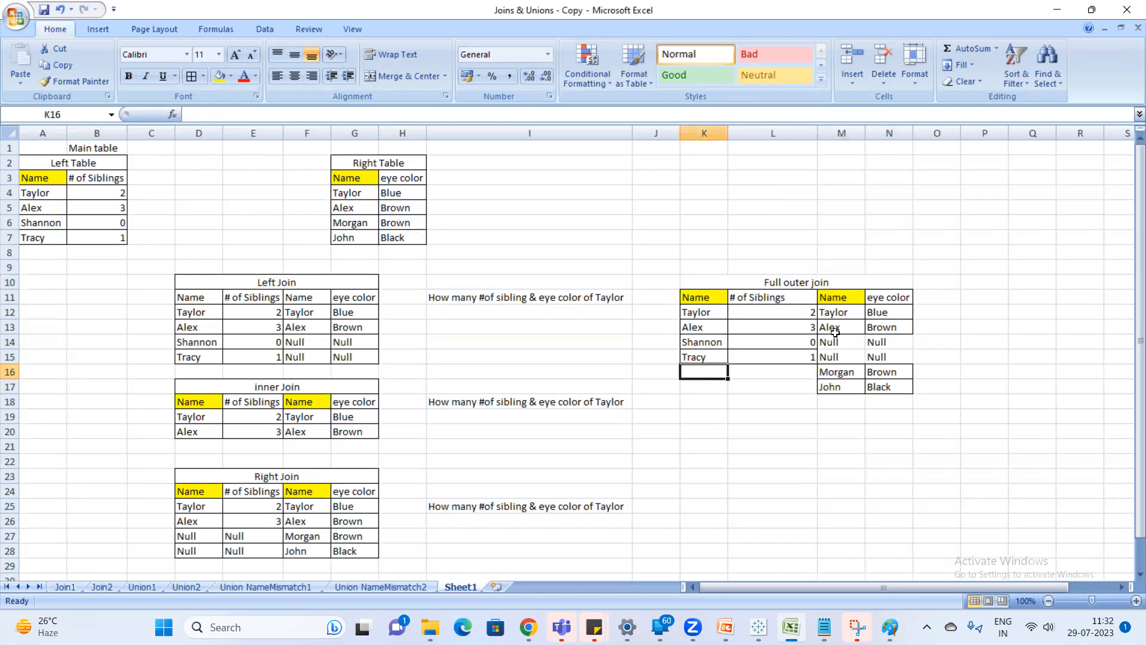
{"action": "type", "text": "Null"}
{"action": "key", "text": "Return"}
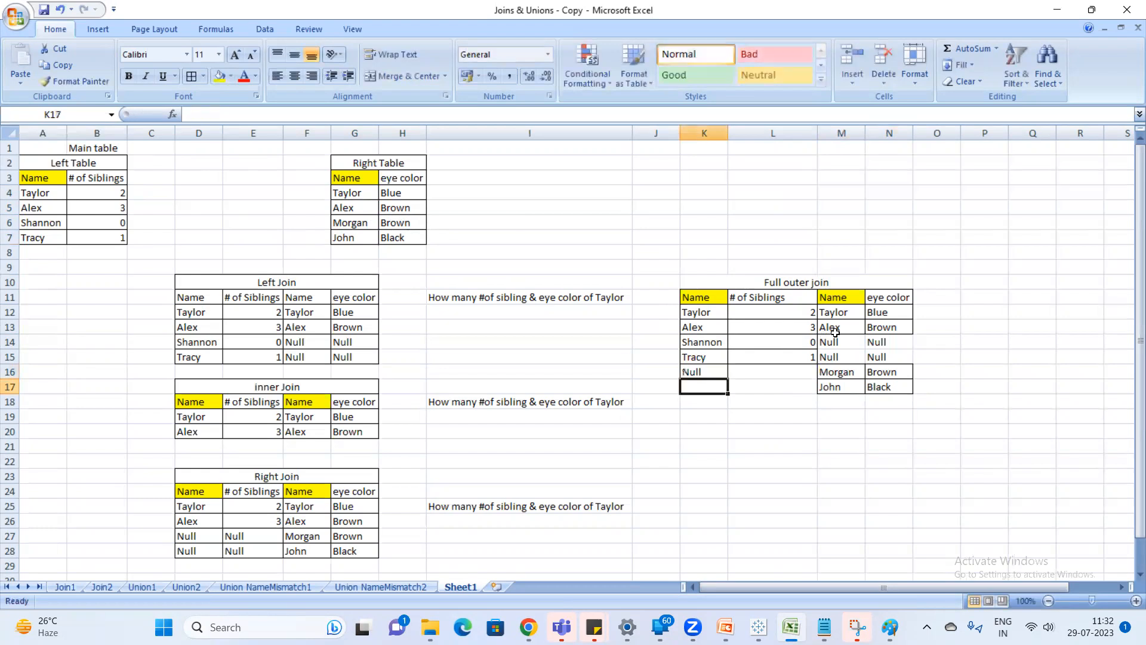
{"action": "type", "text": "Null"}
{"action": "key", "text": "Return"}
{"action": "key", "text": "Up"}
{"action": "key", "text": "Up"}
{"action": "key", "text": "Right"}
{"action": "type", "text": "Null"}
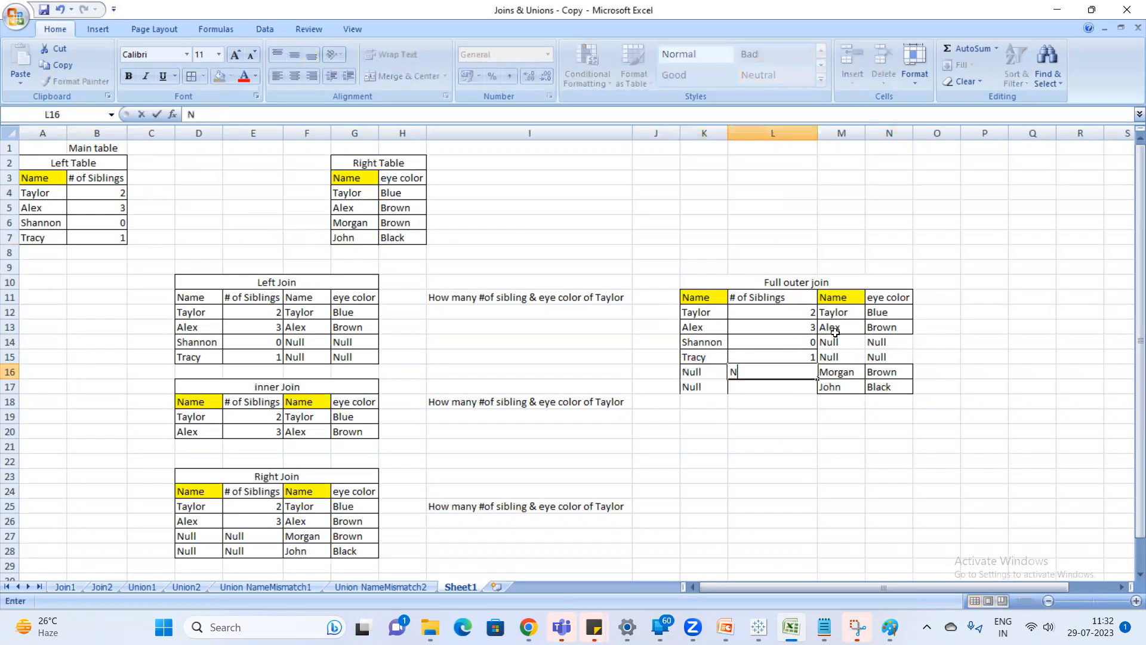
{"action": "key", "text": "Return"}
{"action": "type", "text": "Null"}
{"action": "key", "text": "Return"}
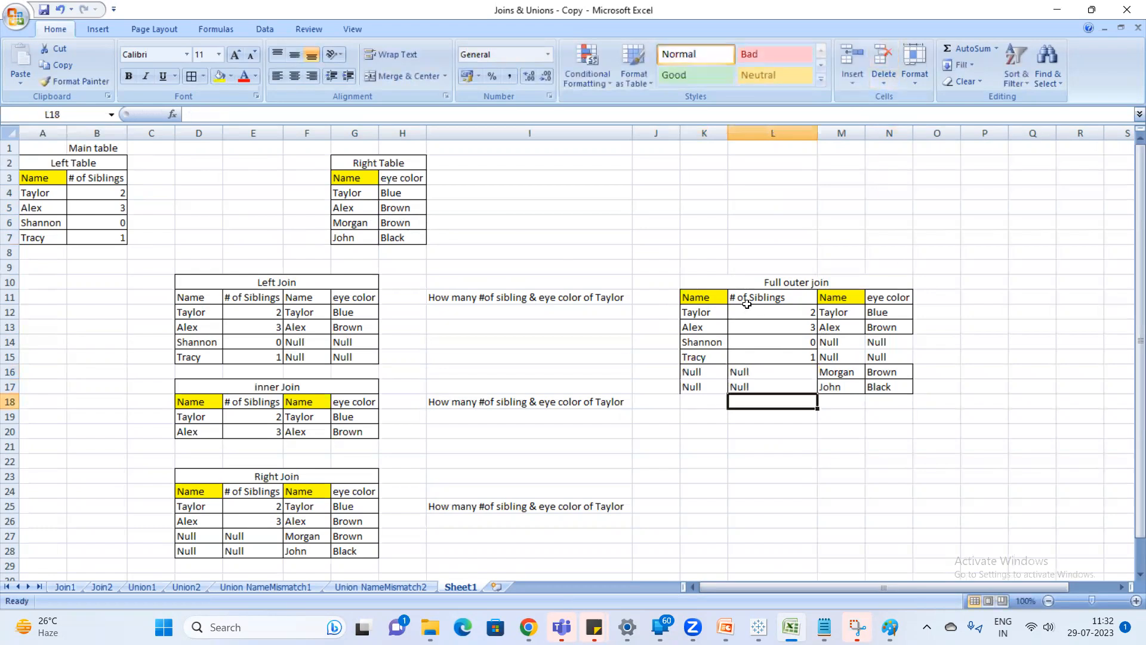
Examine the left-table and right-table columns of the full outer join, comparing the matching rows with the Null-filled rows.
{"action": "left_click_drag", "start_coordinate": [703, 302], "coordinate": [774, 346]}
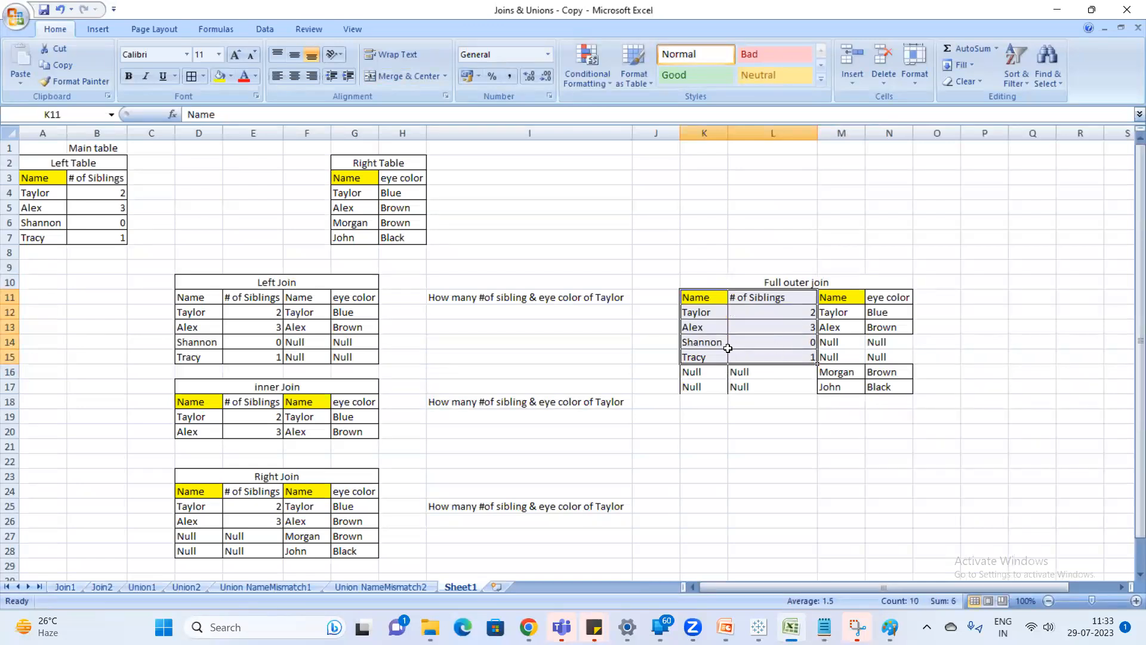
{"action": "left_click_drag", "start_coordinate": [838, 342], "coordinate": [887, 358]}
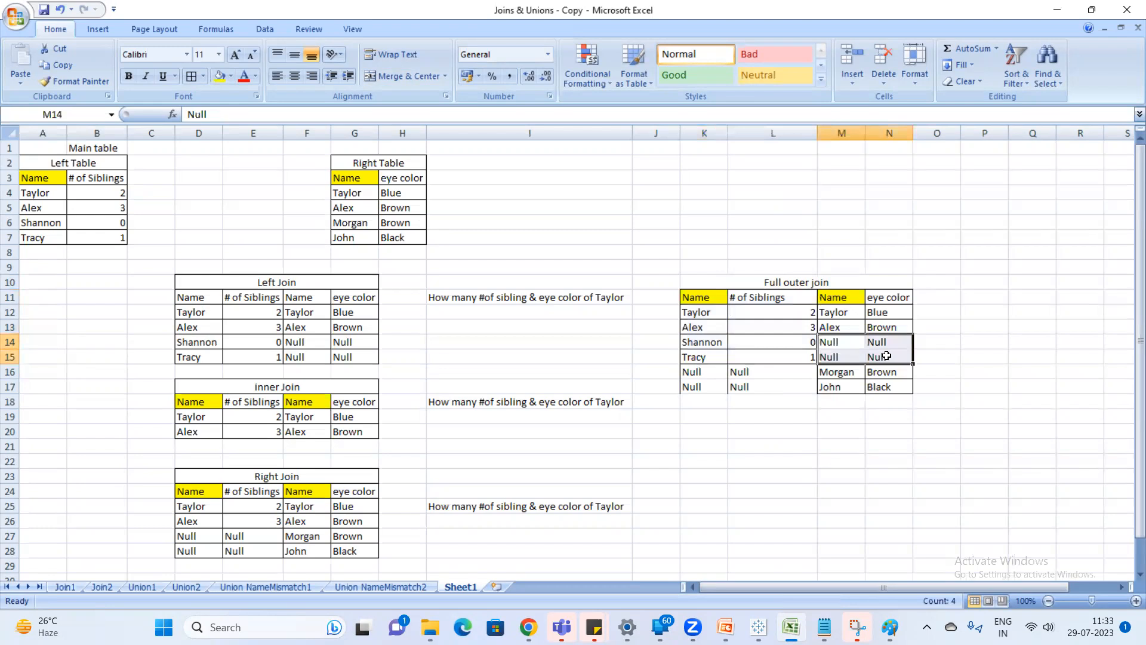
{"action": "left_click_drag", "start_coordinate": [833, 298], "coordinate": [893, 371]}
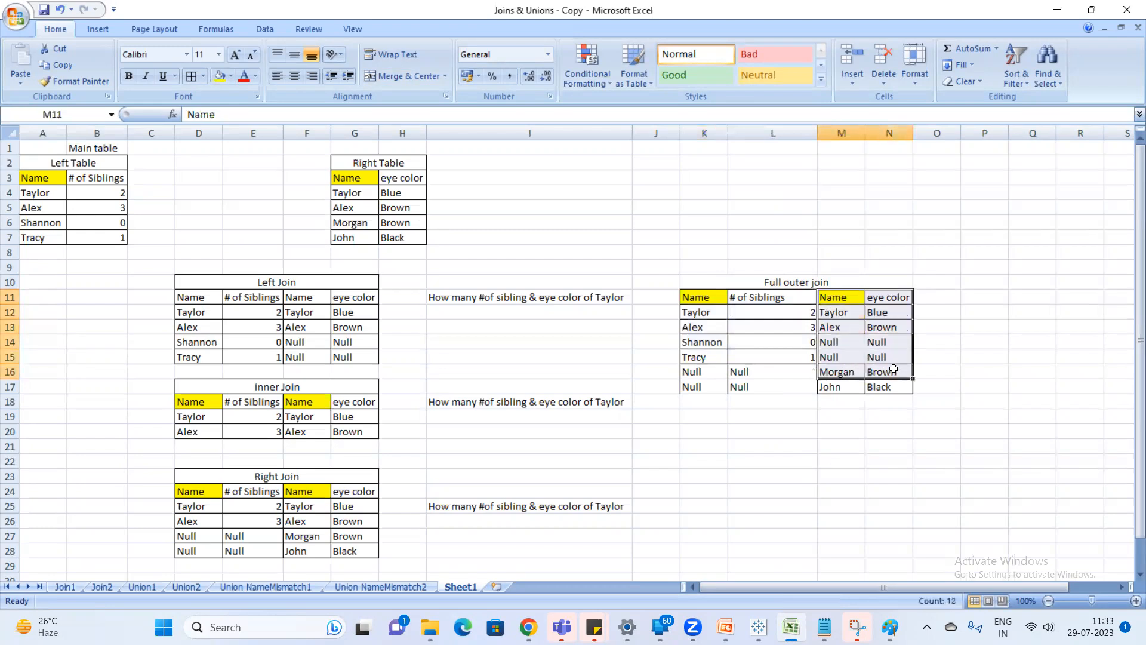
{"action": "left_click_drag", "start_coordinate": [839, 312], "coordinate": [886, 332]}
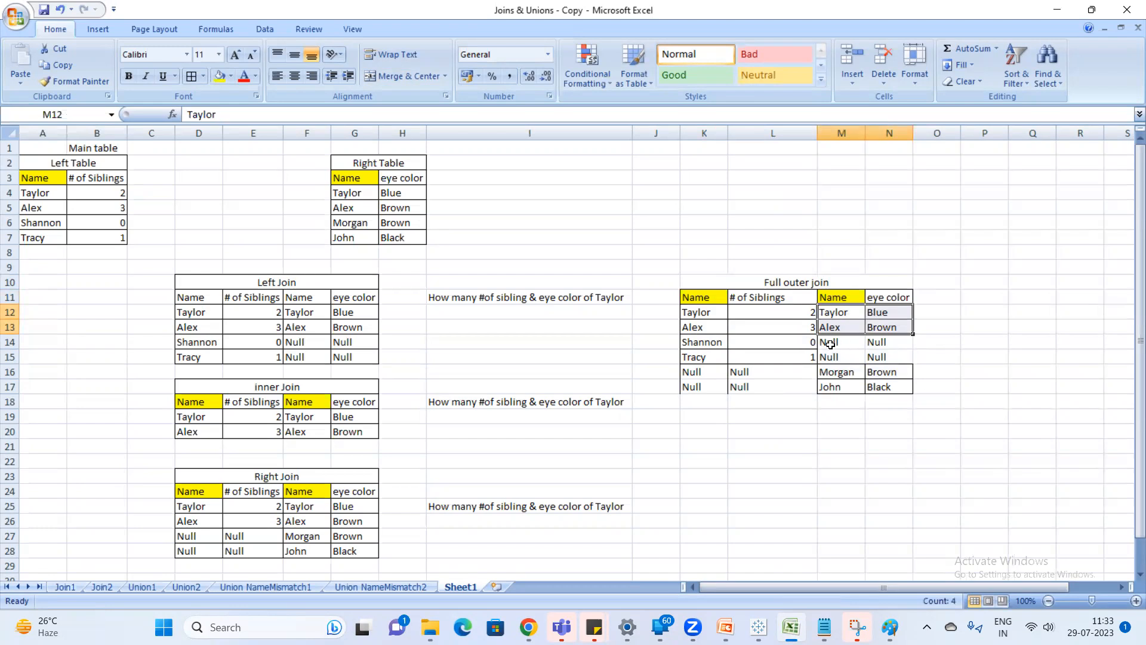
{"action": "left_click_drag", "start_coordinate": [834, 372], "coordinate": [900, 382]}
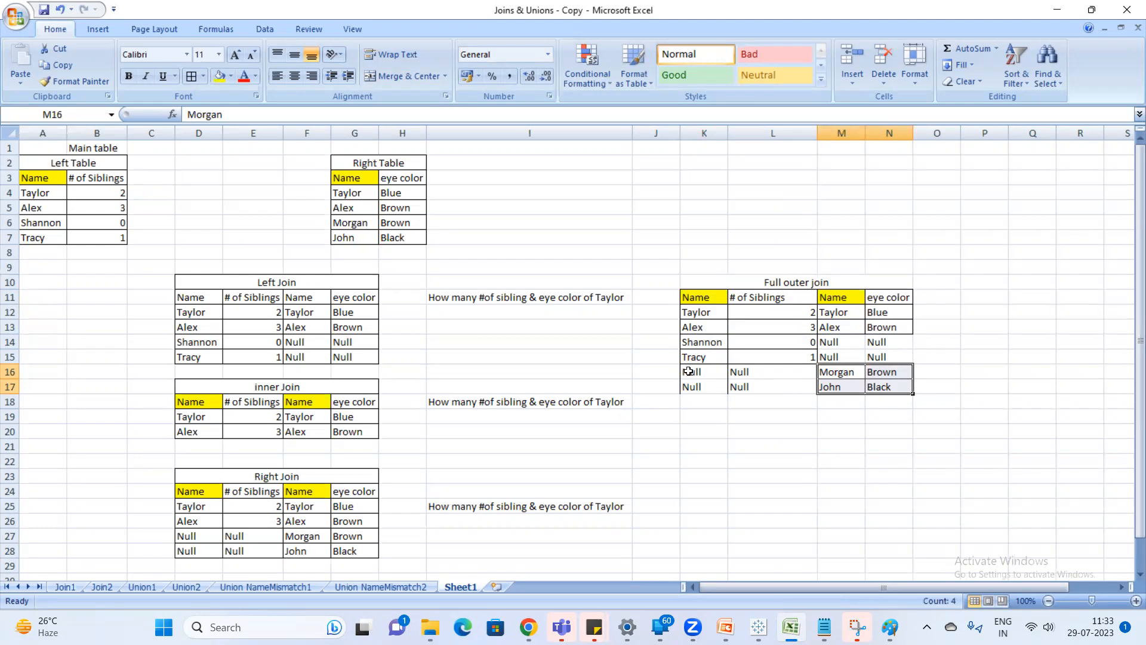
{"action": "left_click_drag", "start_coordinate": [706, 370], "coordinate": [781, 384]}
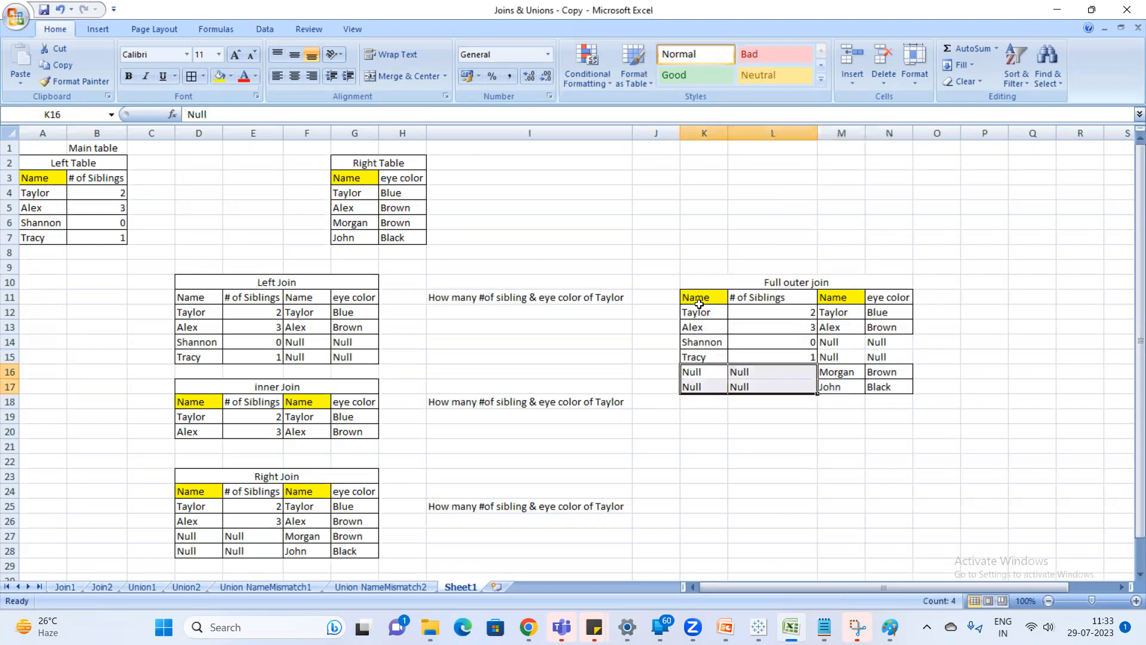
{"action": "left_click_drag", "start_coordinate": [701, 298], "coordinate": [776, 358]}
Apply borders to all cells of the full outer join table, K10:N17.
{"action": "left_click_drag", "start_coordinate": [707, 282], "coordinate": [770, 388]}
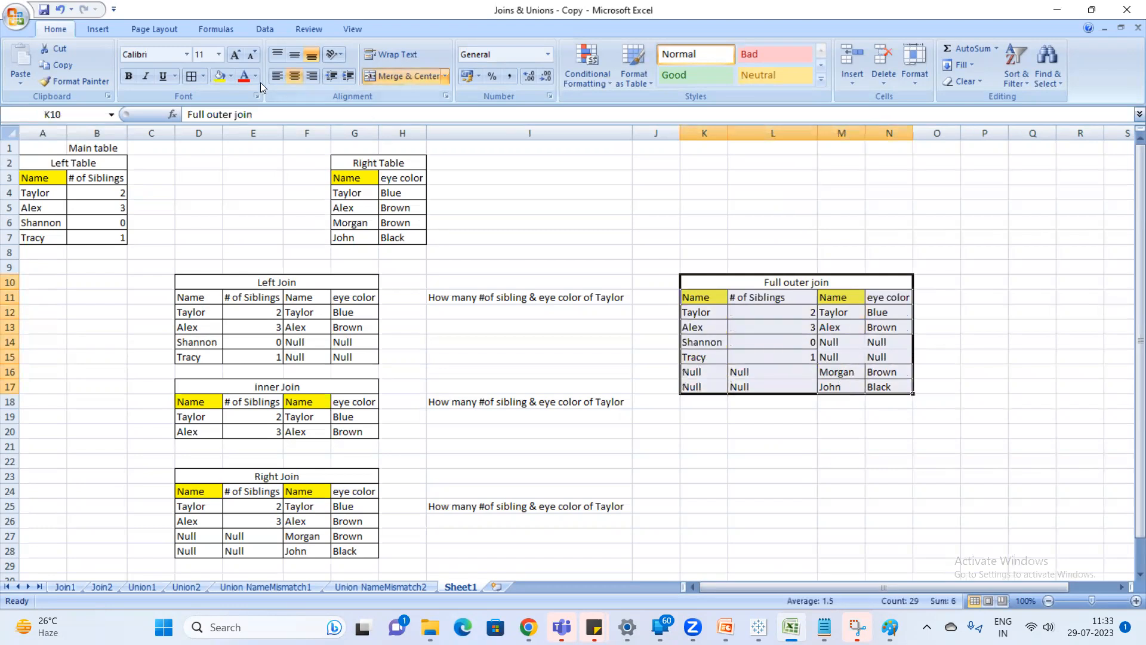
{"action": "left_click", "coordinate": [192, 79]}
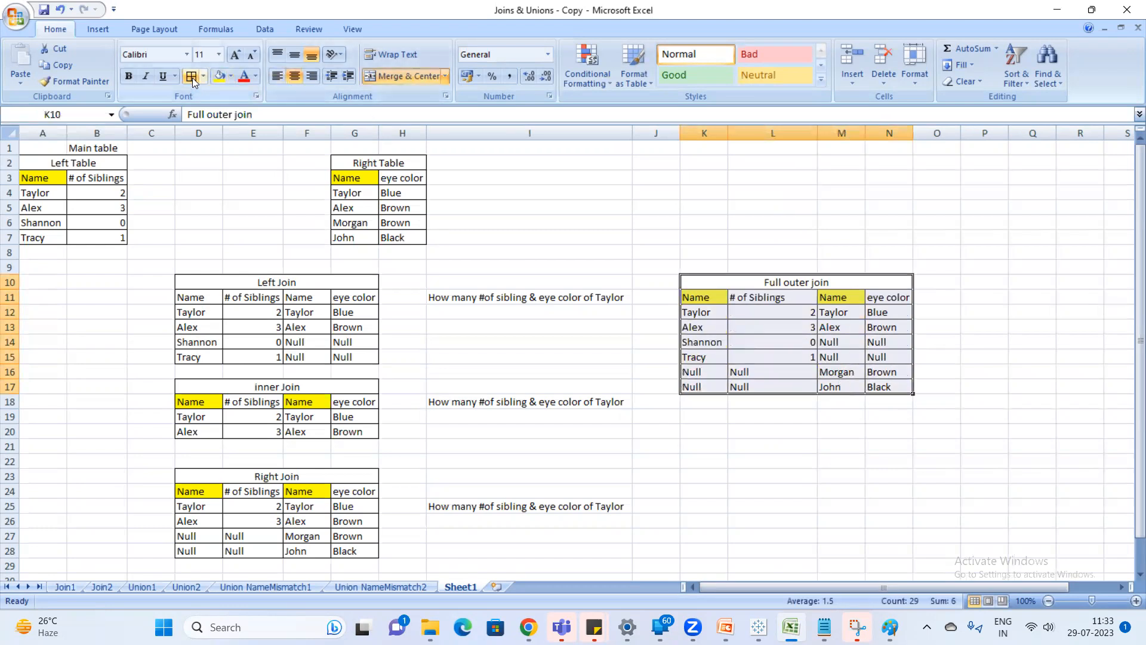
{"action": "left_click", "coordinate": [860, 427]}
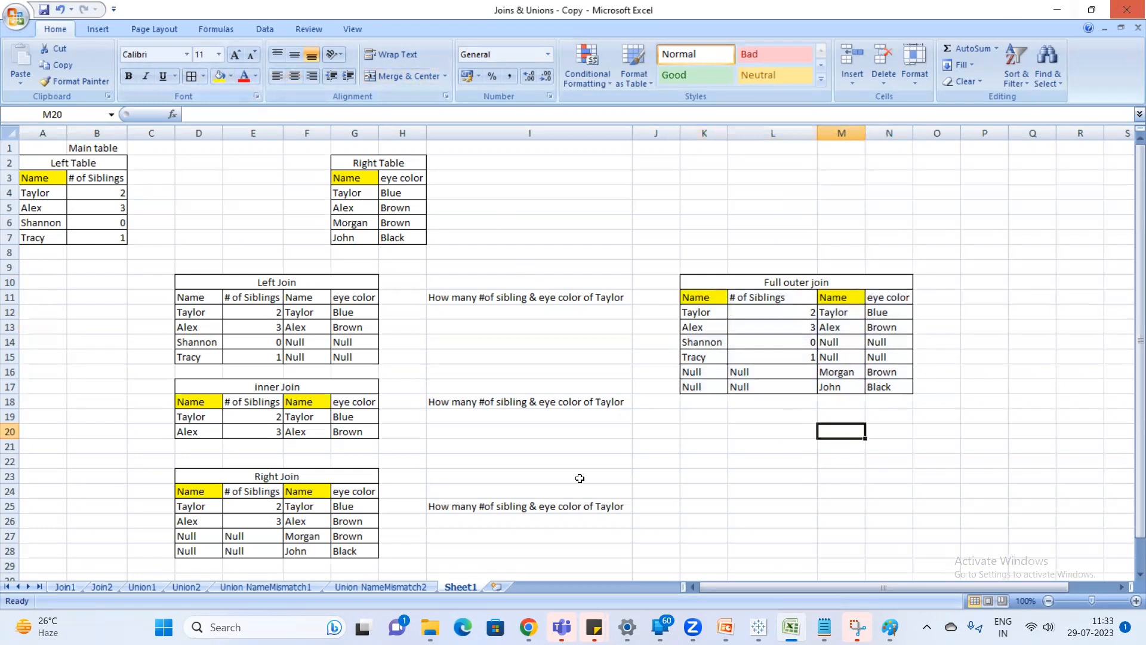
Switch to Tableau and rename the "Join1+ (Joins & Unions)" data source as "Logical layer".
{"action": "left_click", "coordinate": [759, 627]}
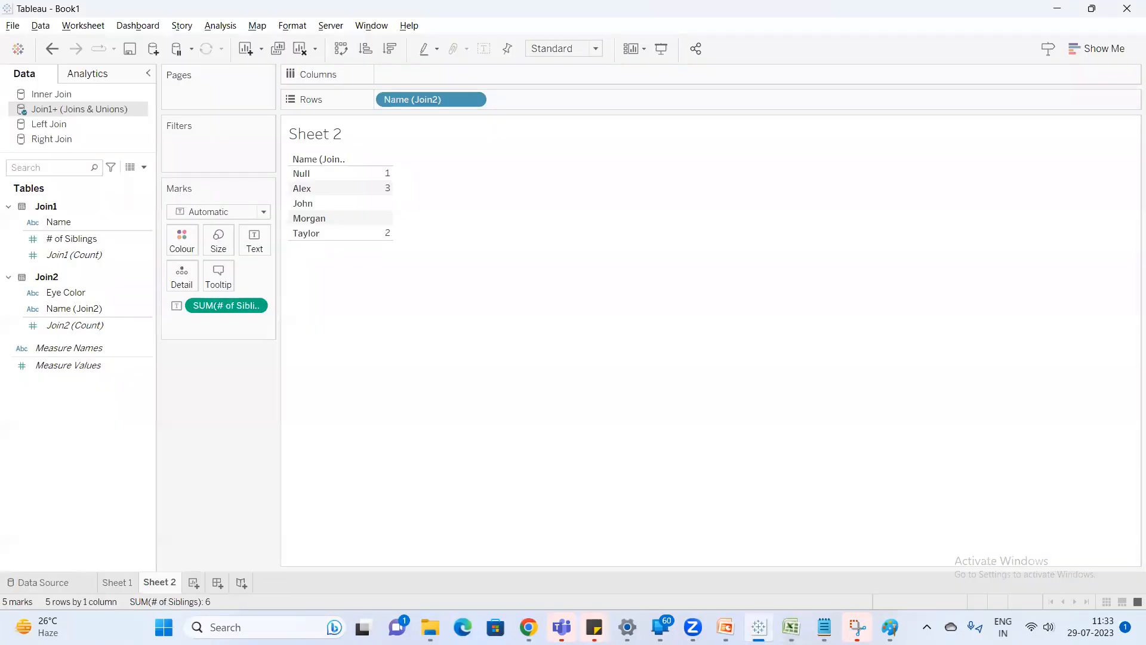
{"action": "right_click", "coordinate": [88, 110]}
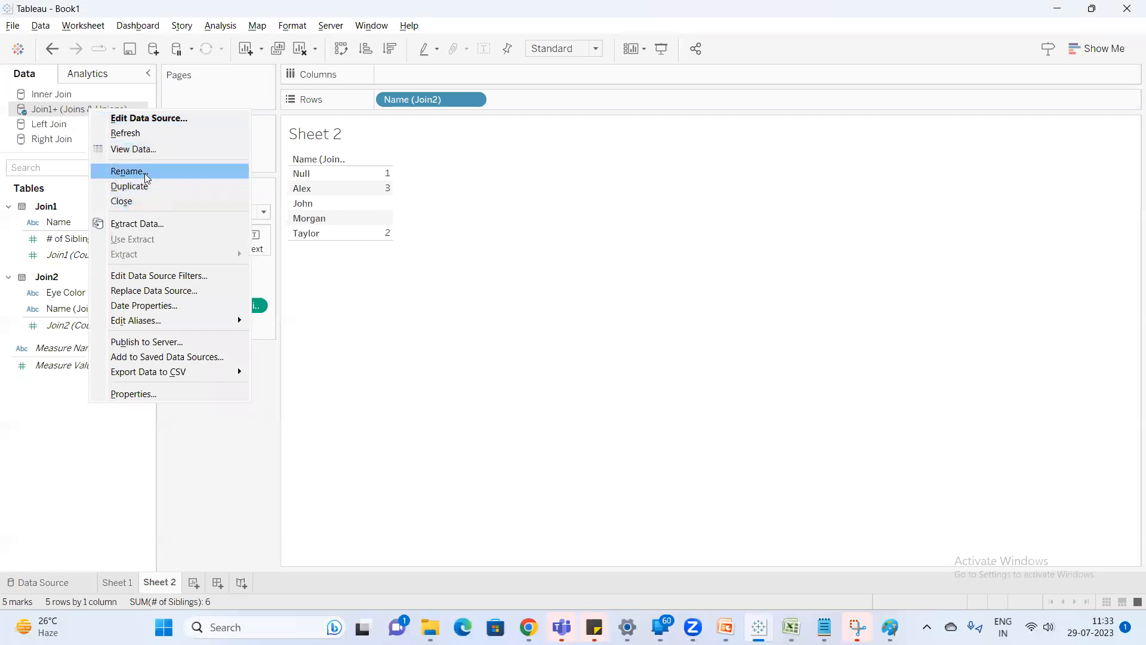
{"action": "left_click", "coordinate": [146, 172]}
{"action": "type", "text": "Logical layer"}
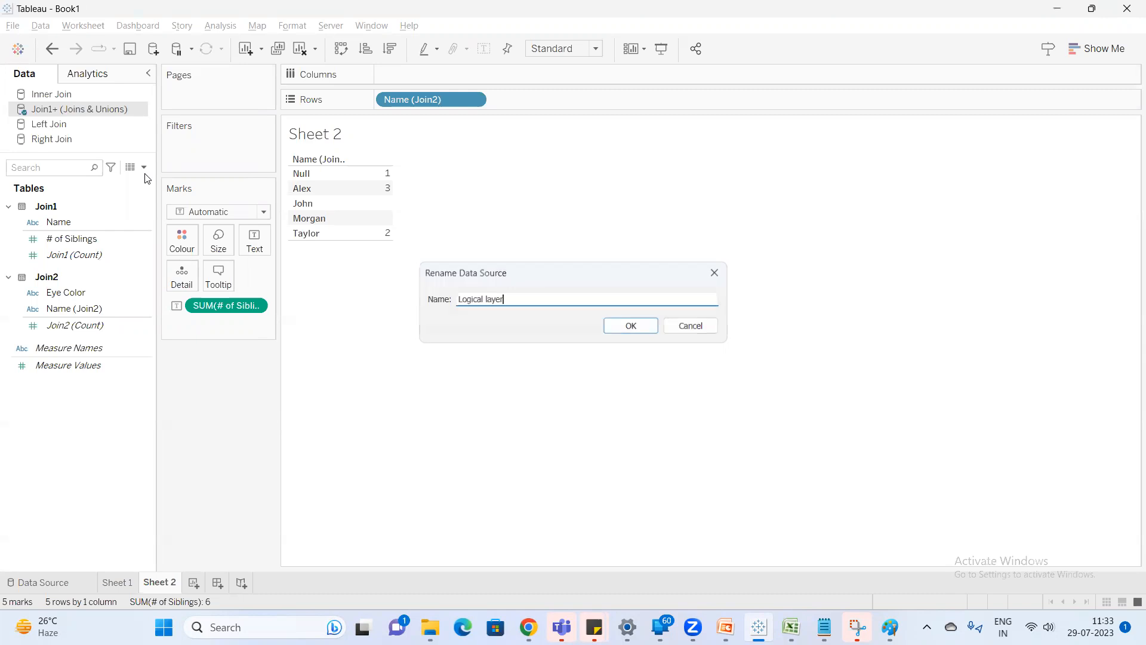
{"action": "key", "text": "Return"}
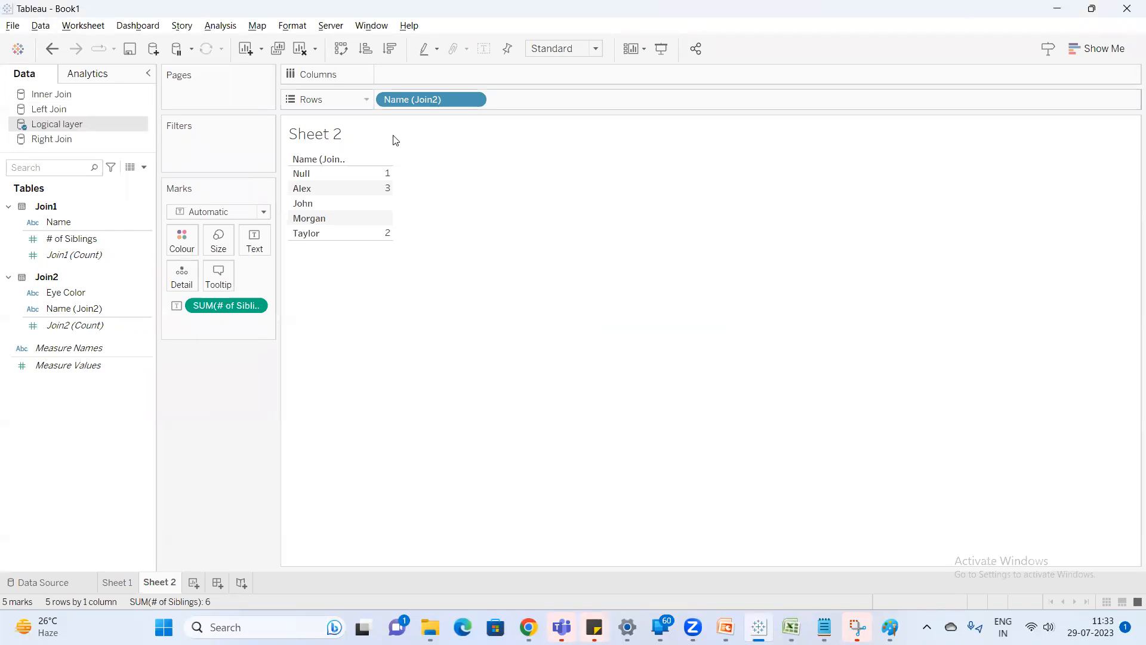
Connect to the Joins & Unions Excel workbook as a new data source and add the Join1 table to its canvas.
{"action": "left_click", "coordinate": [153, 50]}
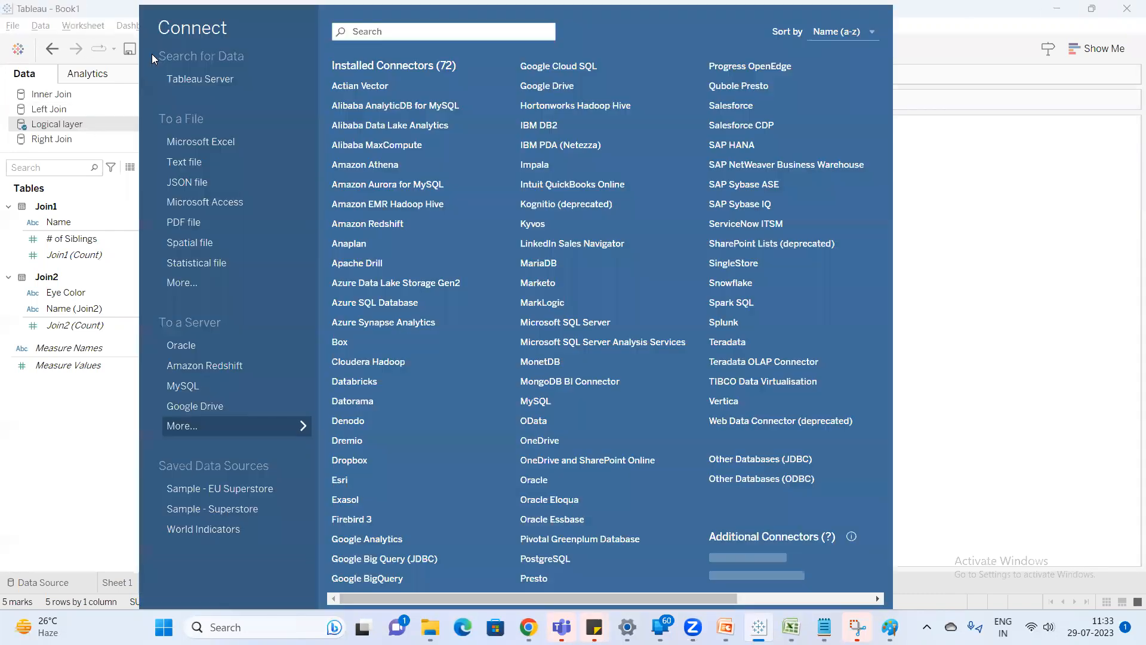
{"action": "left_click", "coordinate": [215, 144]}
{"action": "double_click", "coordinate": [280, 173]}
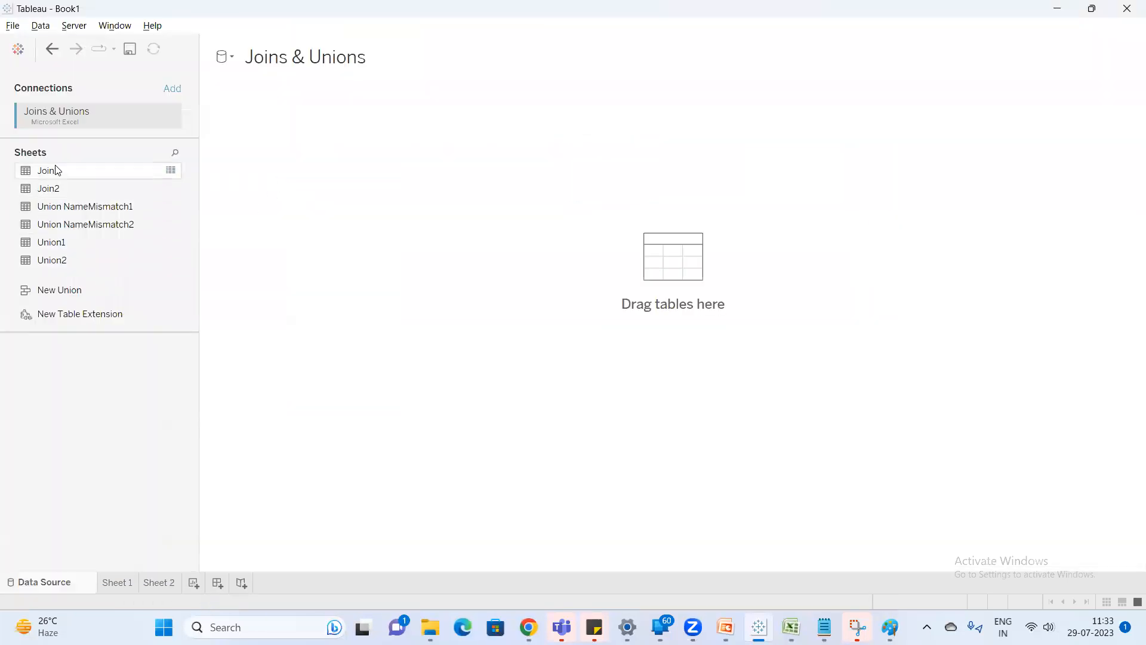
{"action": "left_click_drag", "start_coordinate": [57, 170], "coordinate": [310, 158]}
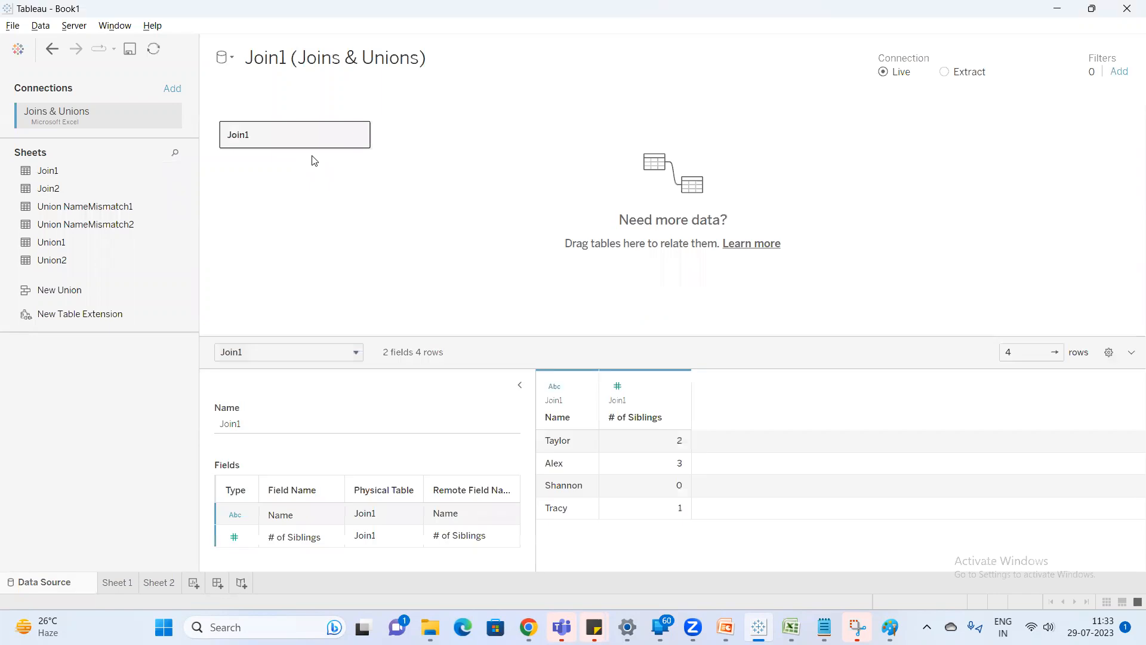
Open Join1's physical layer and combine it with Join2 using a Full Outer join on Name = Name (Join2).
{"action": "mouse_move", "coordinate": [177, 172]}
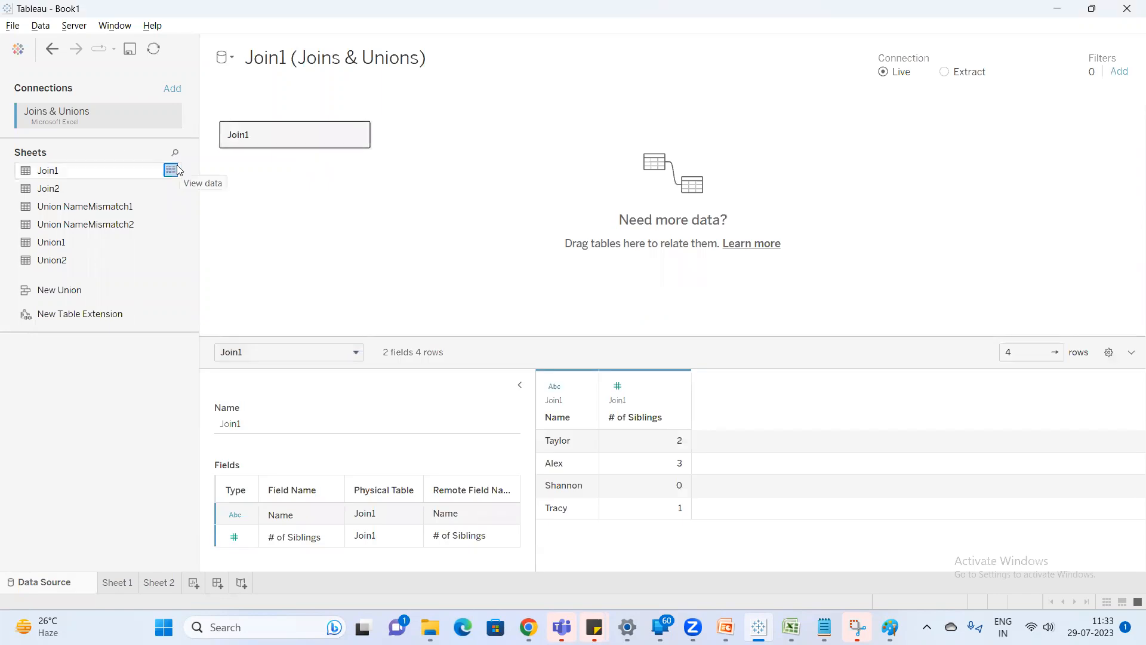
{"action": "double_click", "coordinate": [274, 137]}
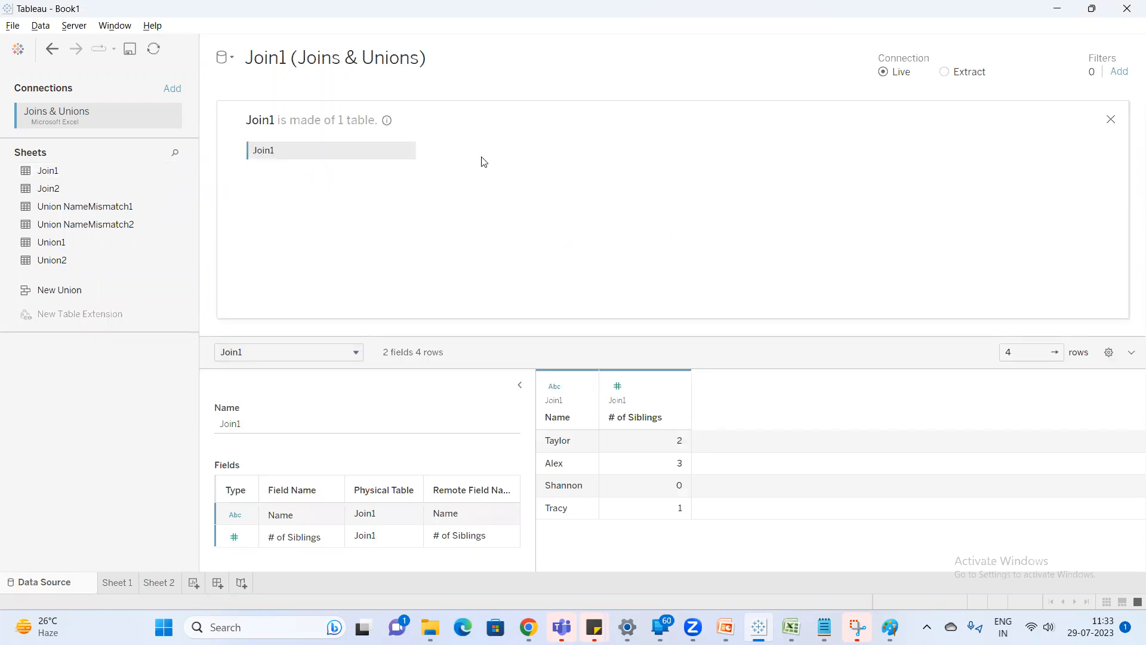
{"action": "left_click_drag", "start_coordinate": [76, 188], "coordinate": [508, 152]}
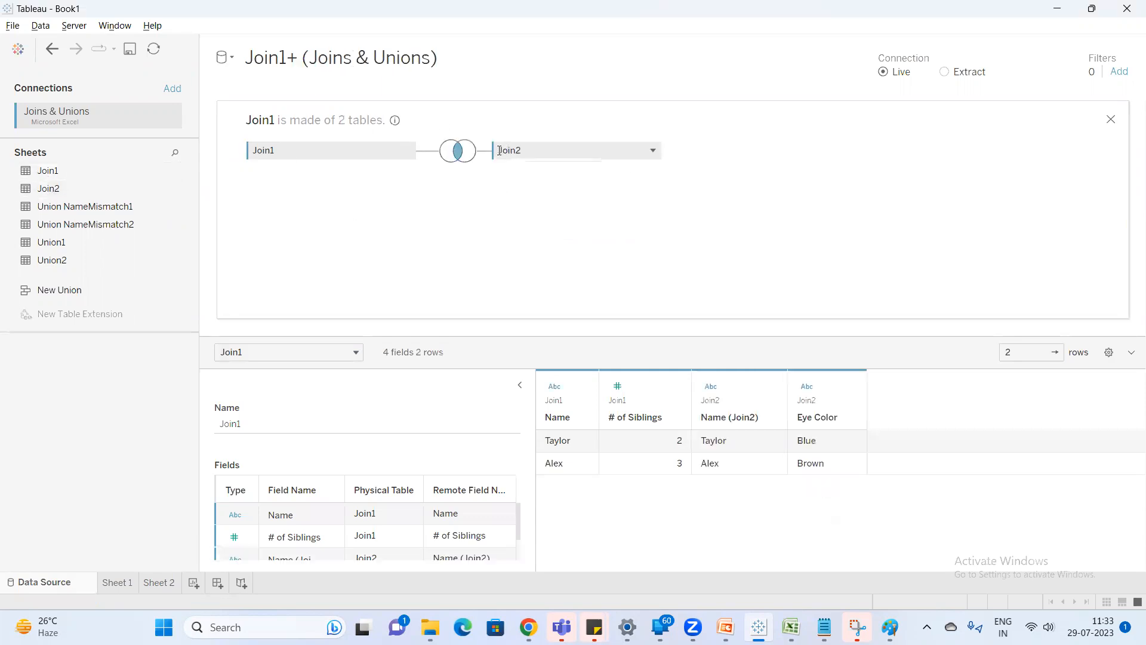
{"action": "left_click", "coordinate": [460, 153]}
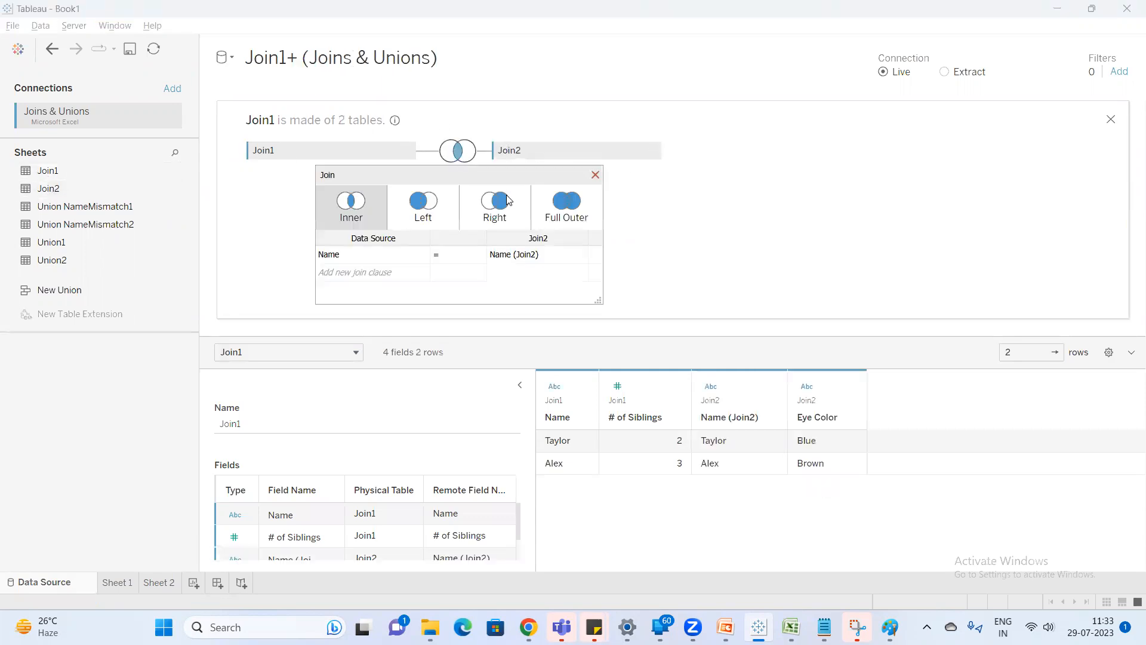
{"action": "left_click", "coordinate": [567, 210]}
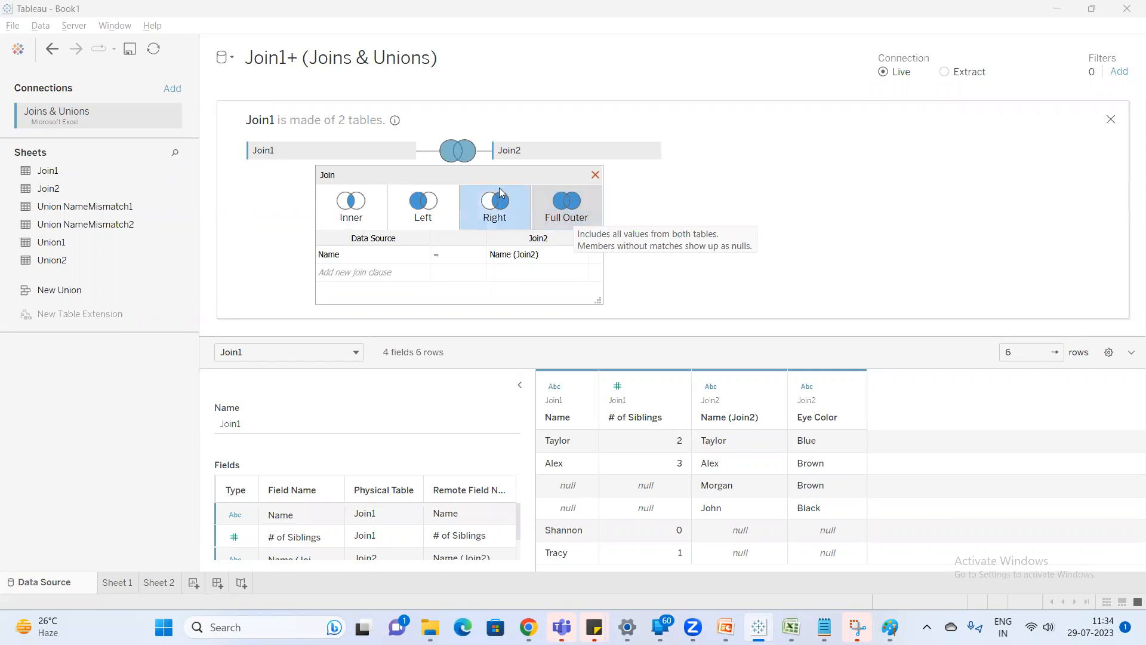
{"action": "left_click", "coordinate": [596, 175]}
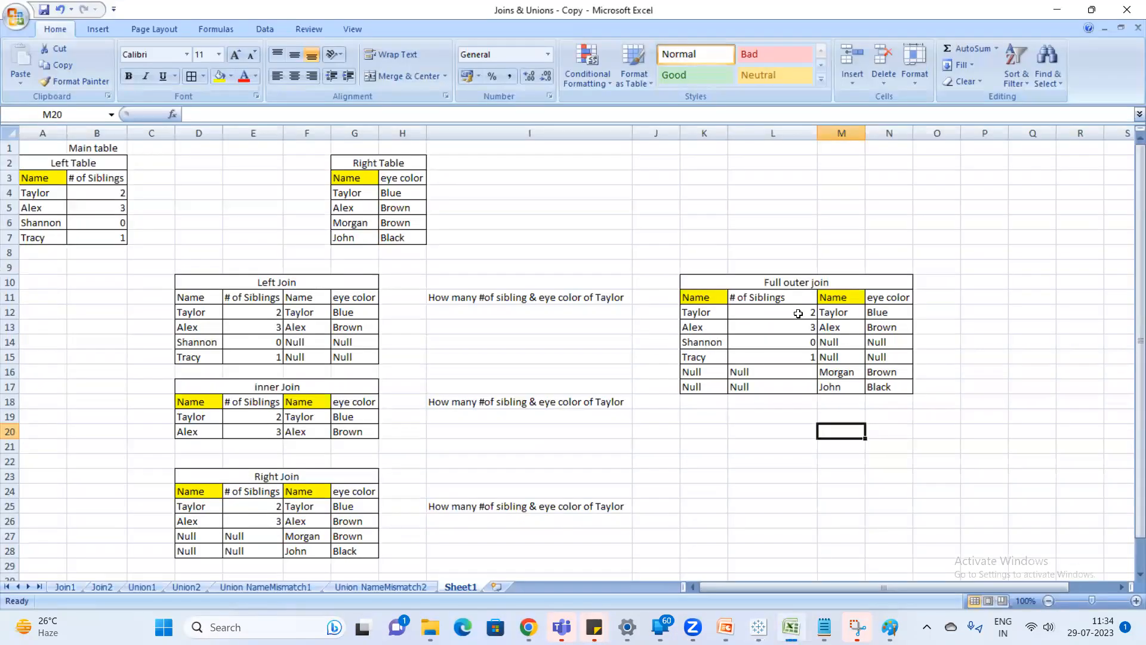
Compare the matching and null rows of Tableau's full outer join preview with the Full outer join table in Excel.
{"action": "left_click_drag", "start_coordinate": [799, 313], "coordinate": [809, 358]}
{"action": "key", "text": "alt+Tab"}
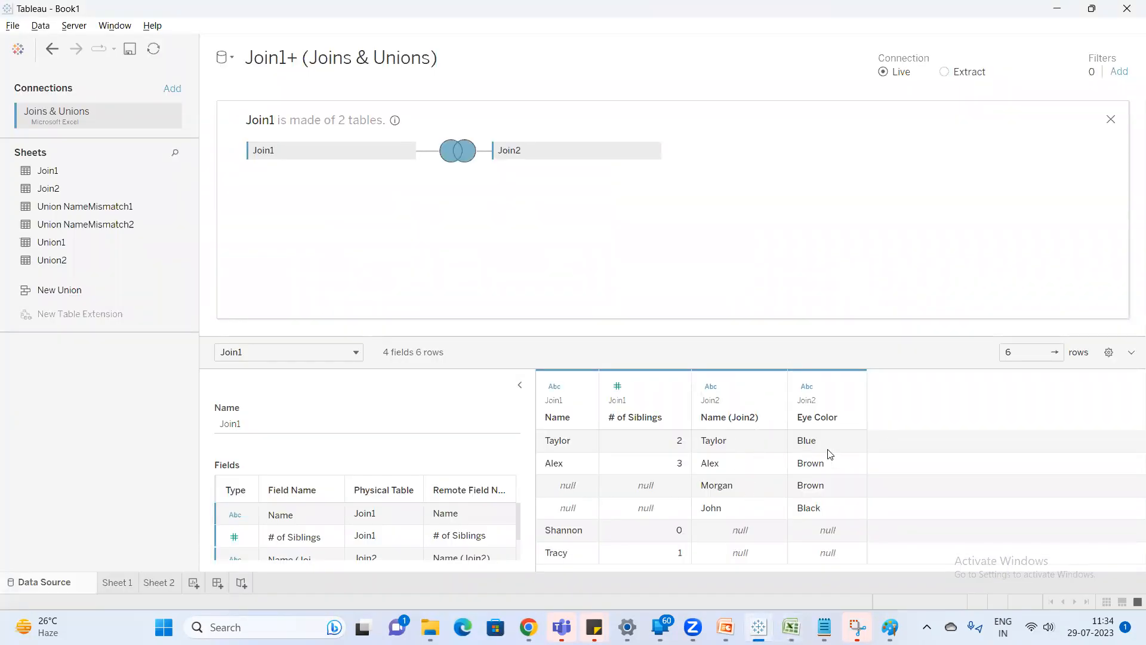
{"action": "left_click_drag", "start_coordinate": [553, 448], "coordinate": [800, 462]}
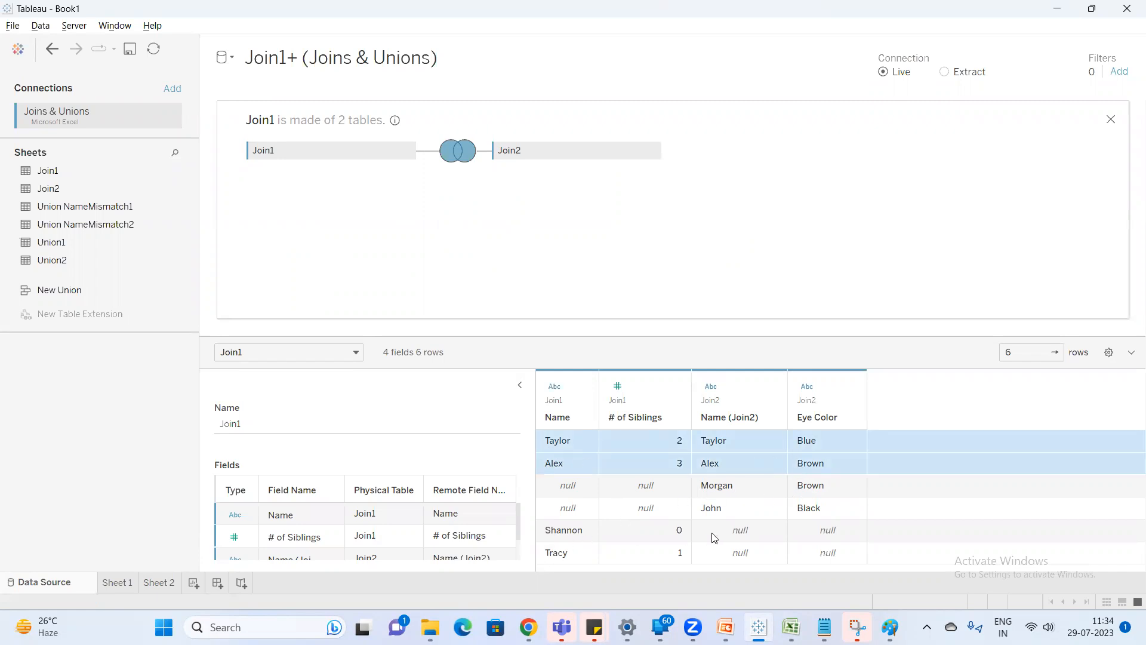
{"action": "left_click_drag", "start_coordinate": [744, 536], "coordinate": [826, 553]}
{"action": "left_click", "coordinate": [754, 492]}
{"action": "left_click_drag", "start_coordinate": [794, 492], "coordinate": [750, 514]}
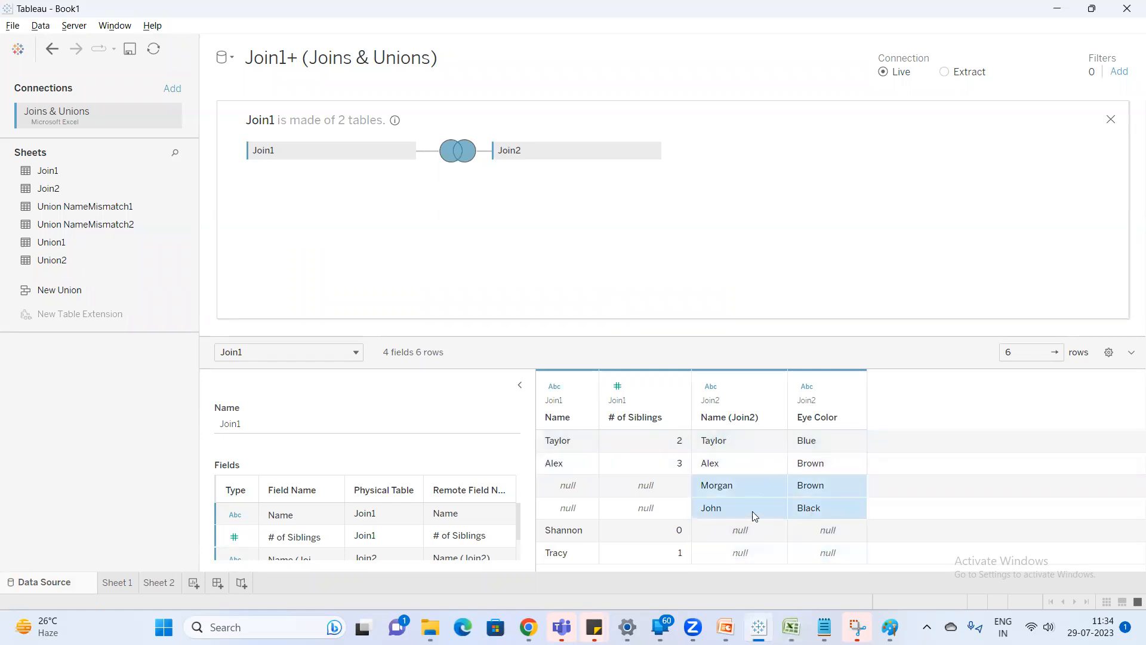
{"action": "left_click_drag", "start_coordinate": [573, 491], "coordinate": [657, 506]}
{"action": "key", "text": "alt+Tab"}
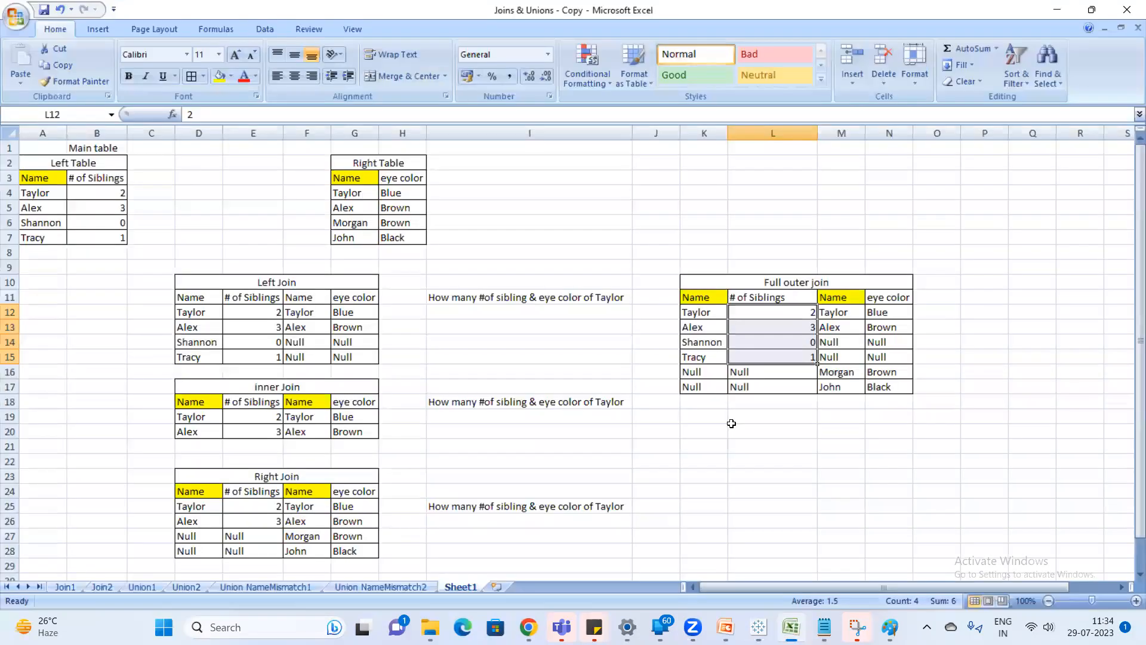
{"action": "left_click", "coordinate": [828, 369]}
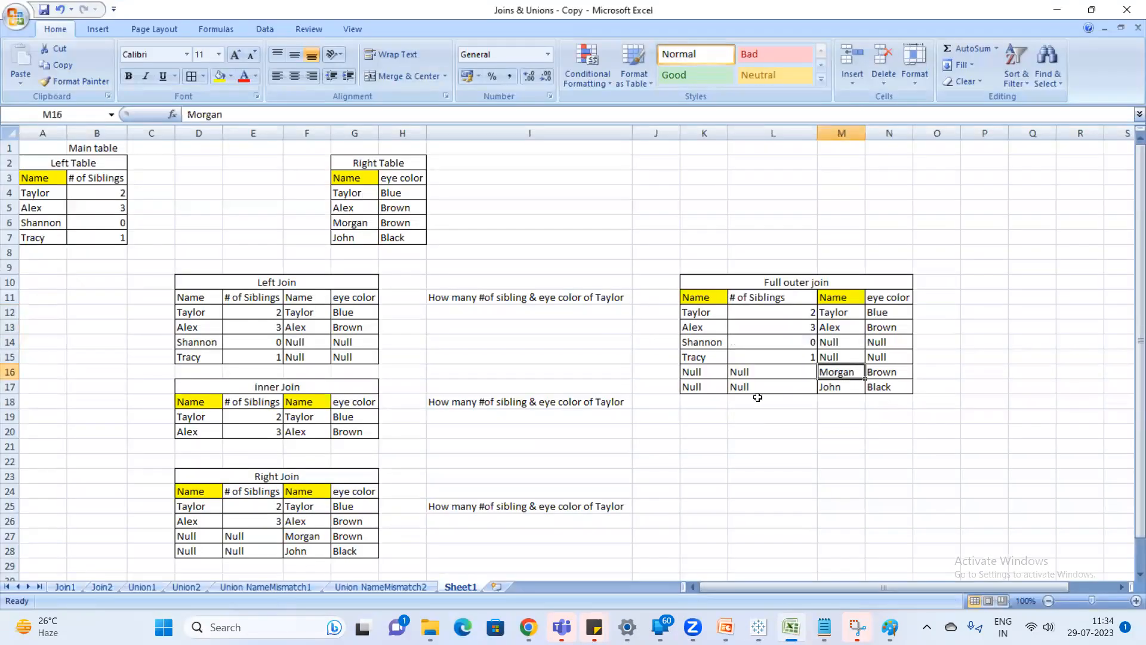
{"action": "key", "text": "alt+Tab"}
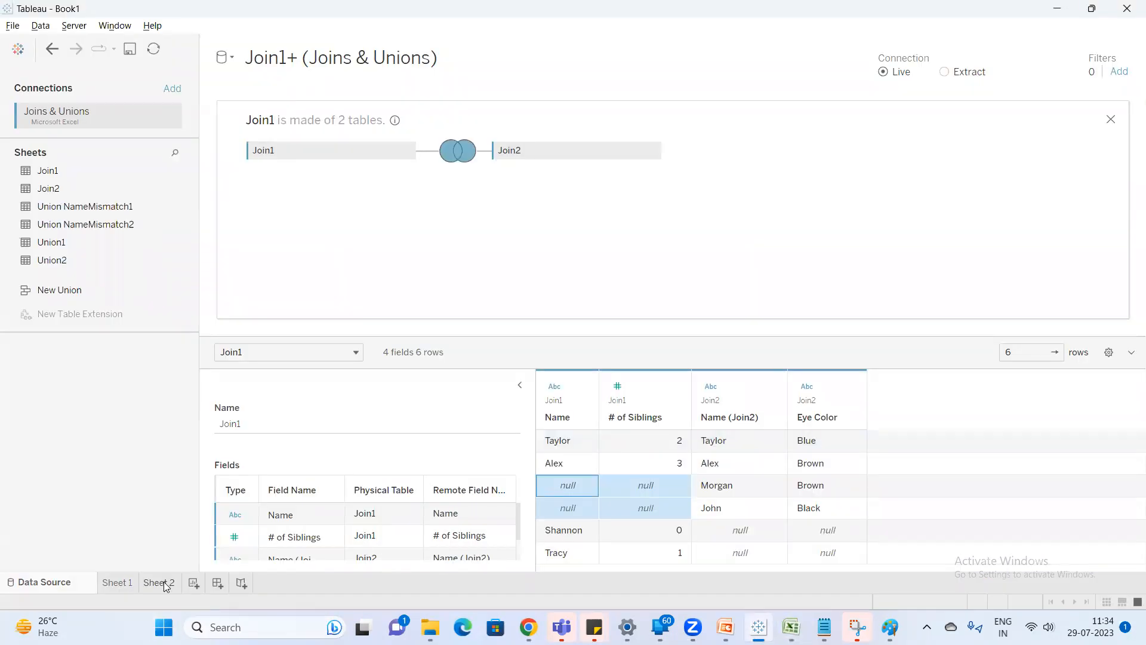
From Sheet 2, rename the "Join1+ (Joins & Unions)" data source as "Full Outer Join".
{"action": "left_click", "coordinate": [166, 587]}
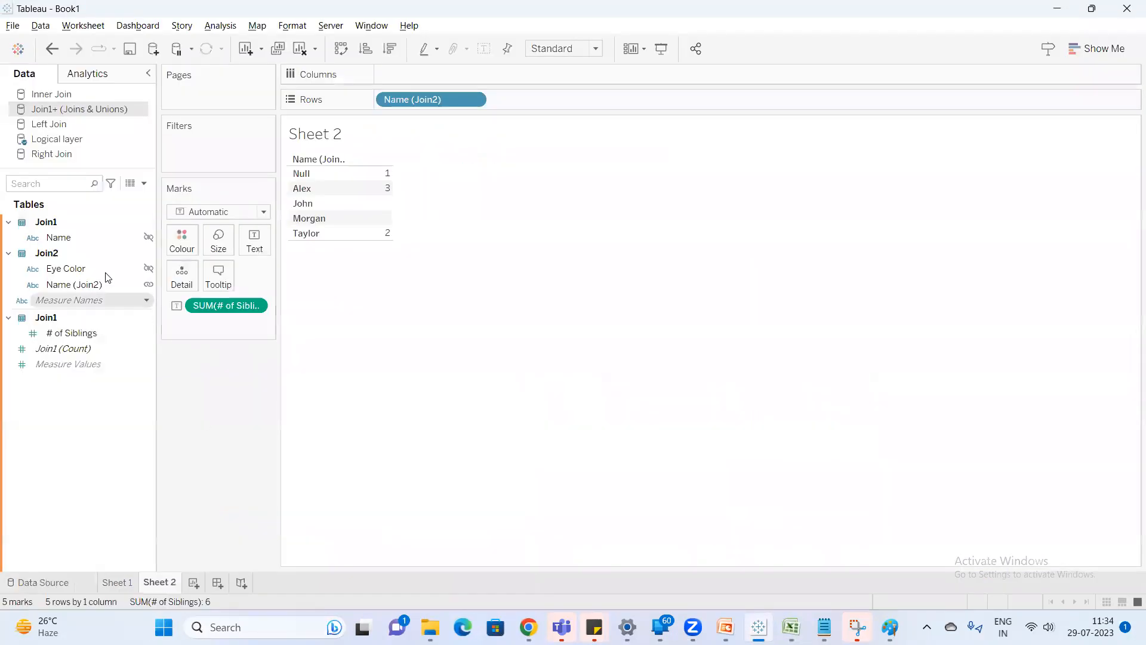
{"action": "right_click", "coordinate": [91, 115]}
{"action": "left_click", "coordinate": [184, 176]}
{"action": "type", "text": "Full Outer Join"}
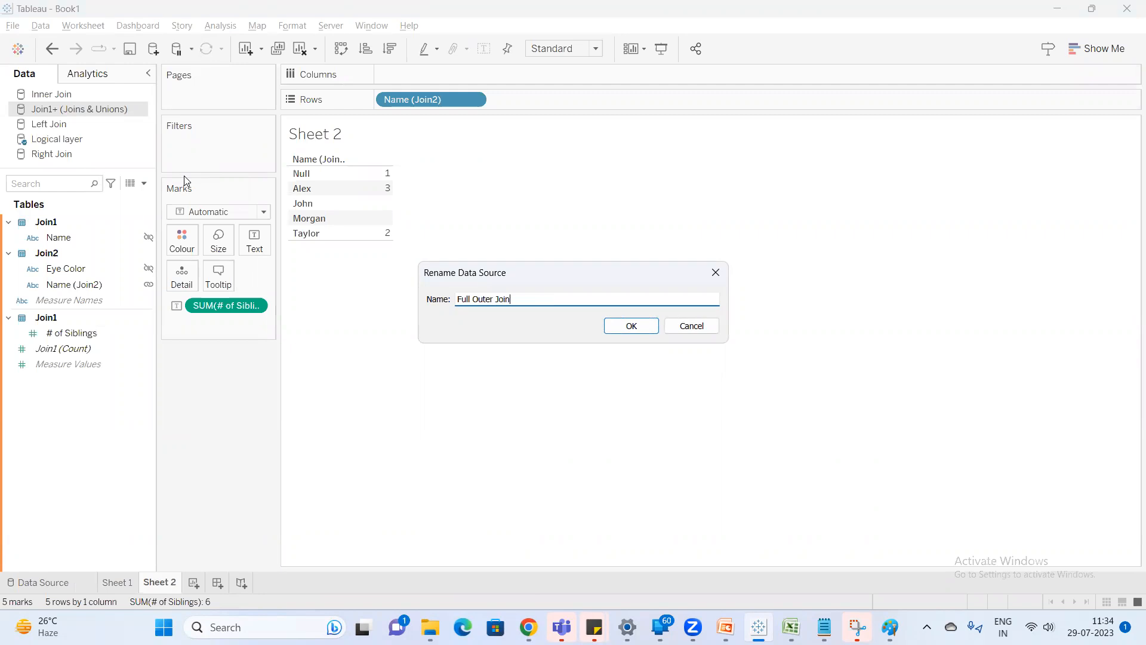
{"action": "key", "text": "Return"}
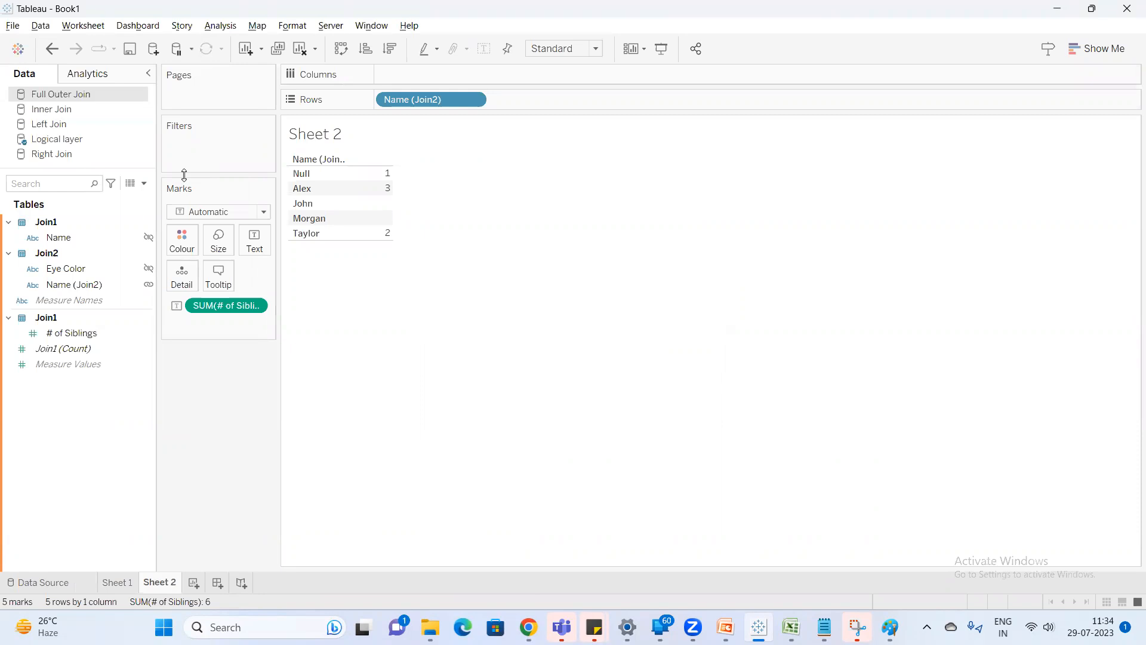
Switch to Excel and examine the Left Join table against the matching and non-matching names in the left and right source tables.
{"action": "key", "text": "alt+Tab"}
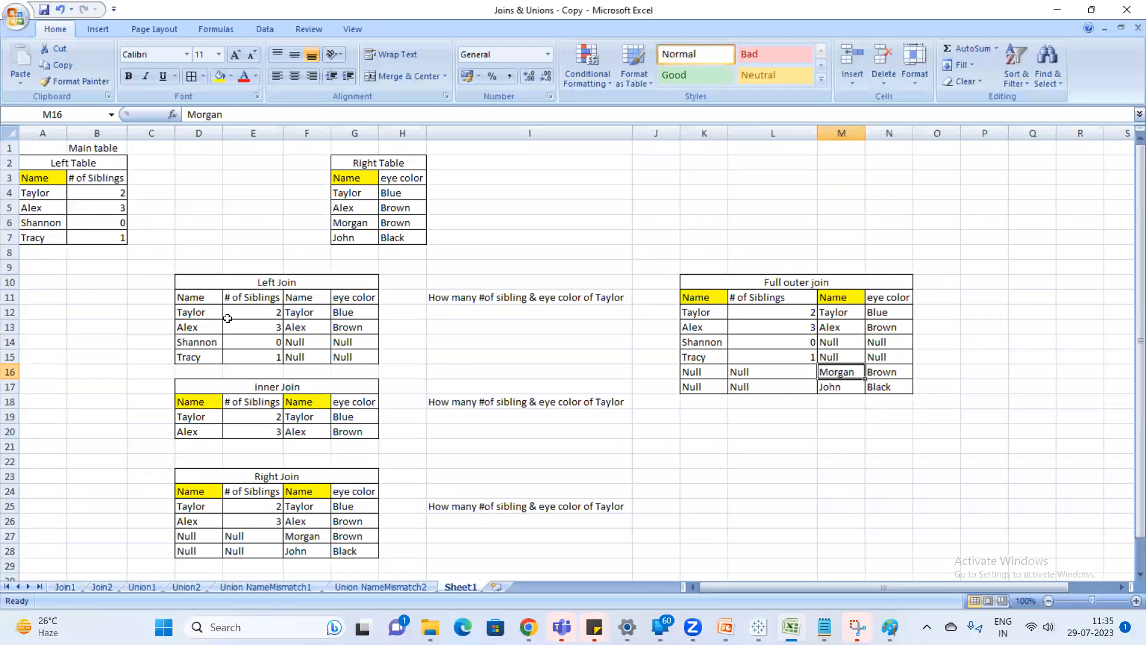
{"action": "left_click_drag", "start_coordinate": [191, 290], "coordinate": [325, 332]}
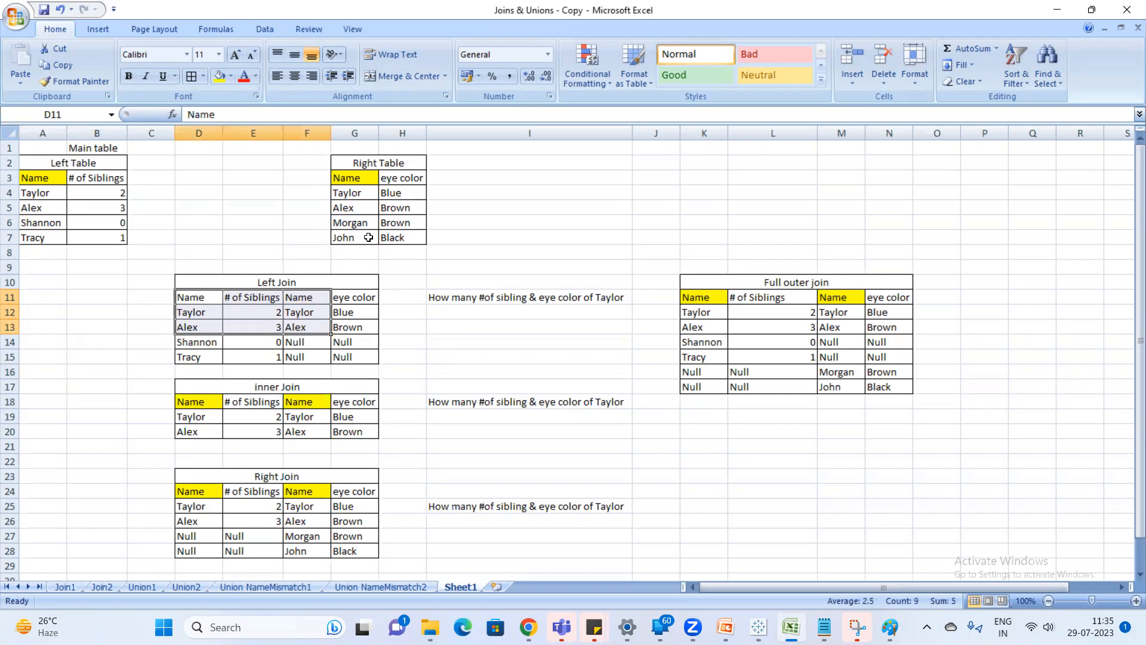
{"action": "left_click", "coordinate": [369, 237]}
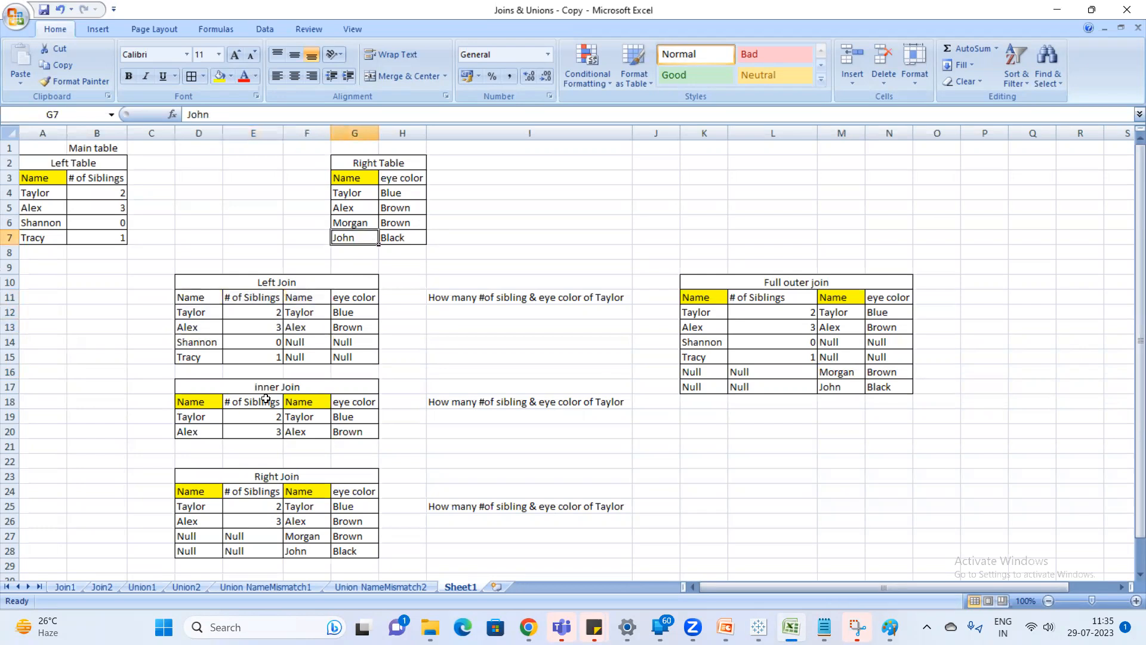
{"action": "left_click_drag", "start_coordinate": [48, 222], "coordinate": [49, 231]}
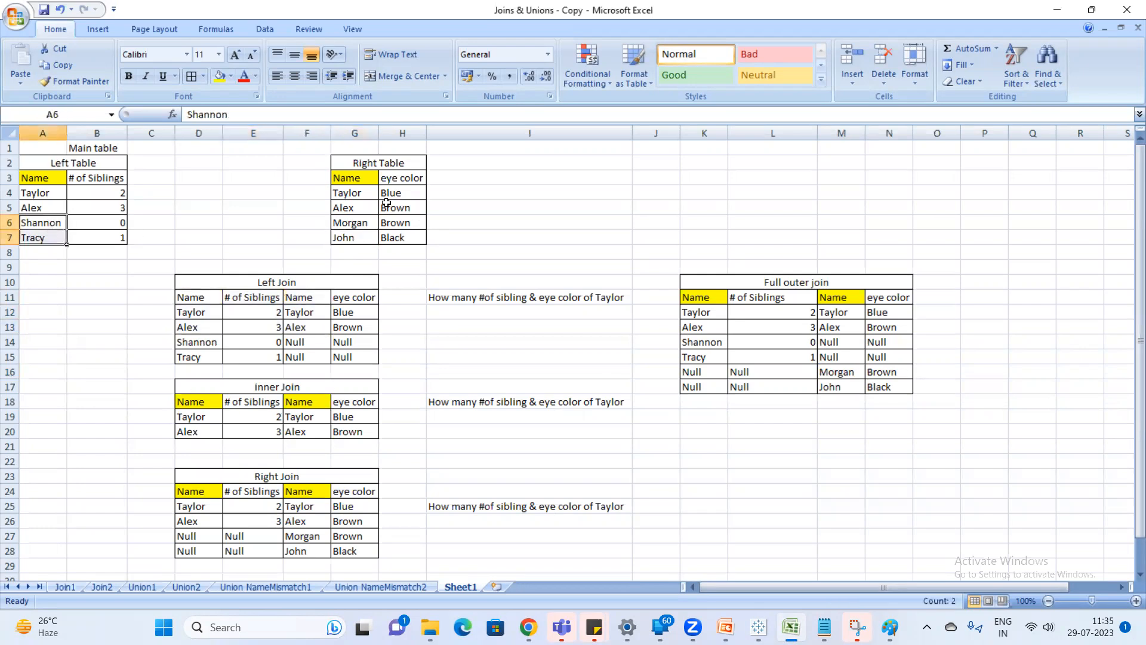
{"action": "left_click", "coordinate": [360, 221]}
{"action": "left_click_drag", "start_coordinate": [360, 221], "coordinate": [358, 252]}
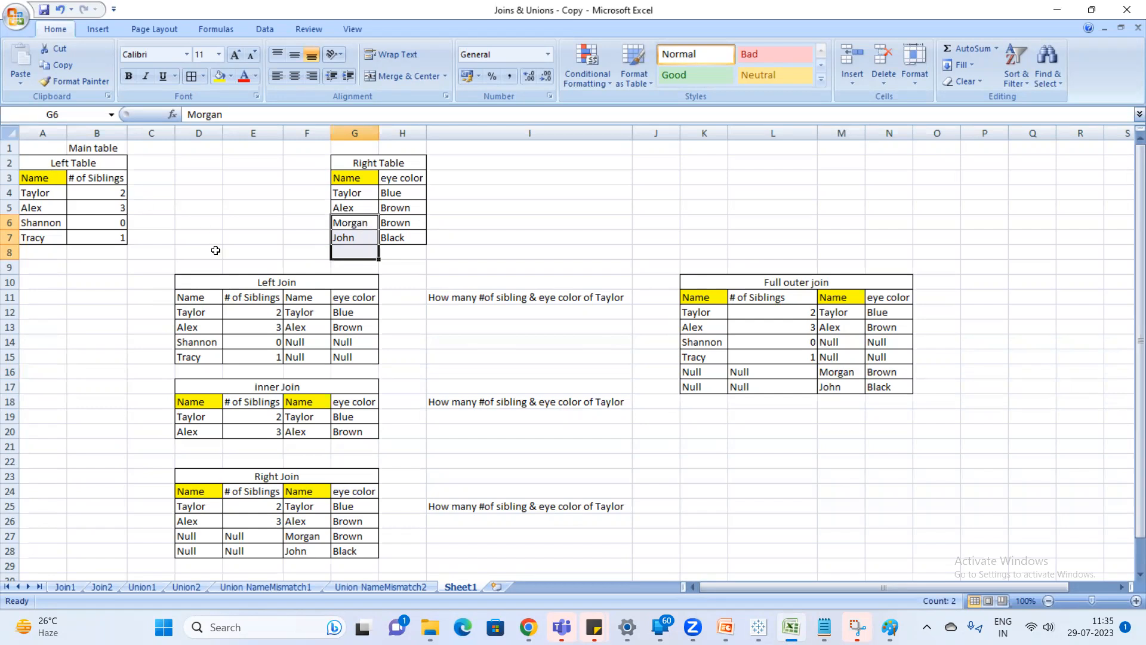
{"action": "left_click_drag", "start_coordinate": [186, 287], "coordinate": [372, 358]}
{"action": "left_click_drag", "start_coordinate": [39, 181], "coordinate": [115, 237]}
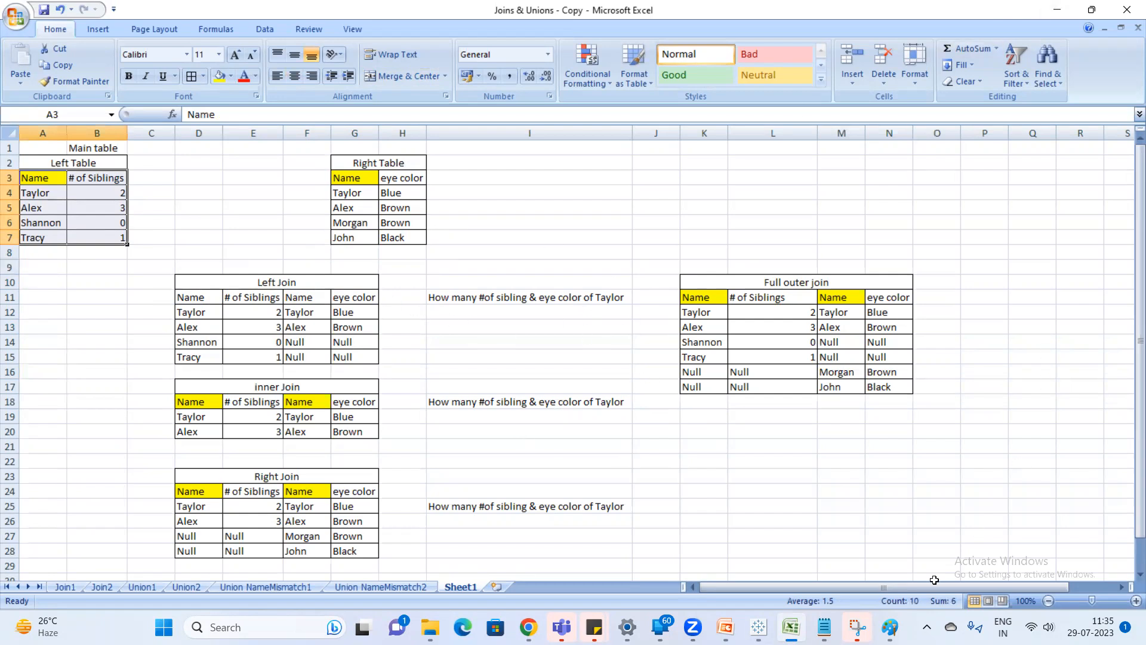
Switch to the Notepad notes and extend the "Physical Layer" heading with "--Joins ---we can physically see the data combined together".
{"action": "left_click", "coordinate": [758, 627]}
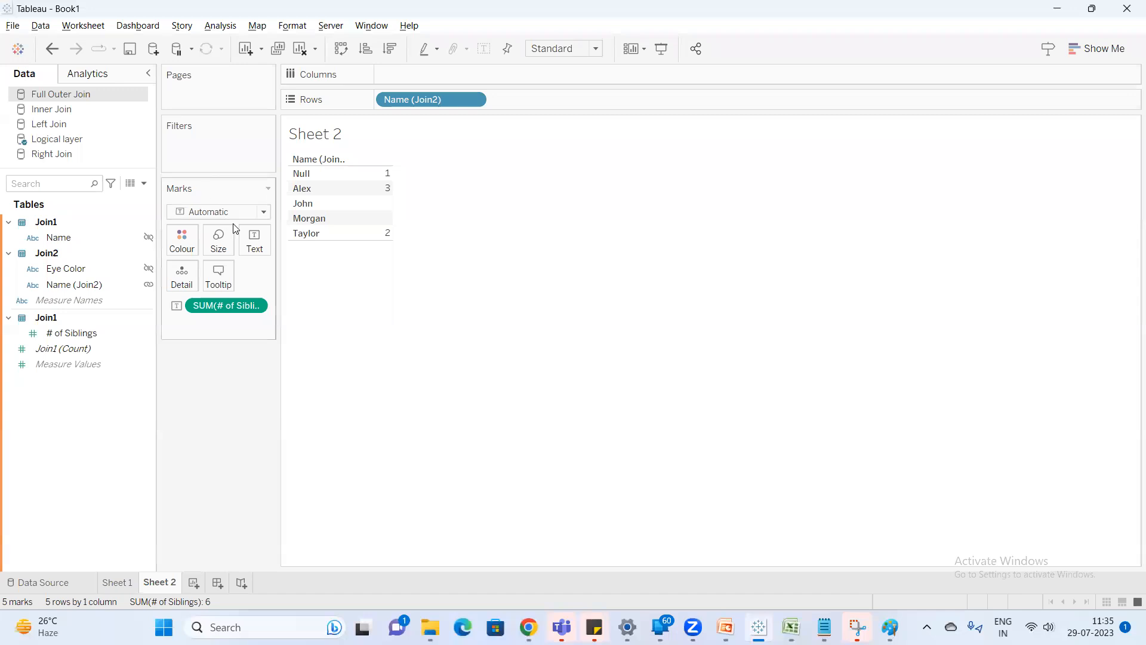
{"action": "left_click", "coordinate": [825, 627]}
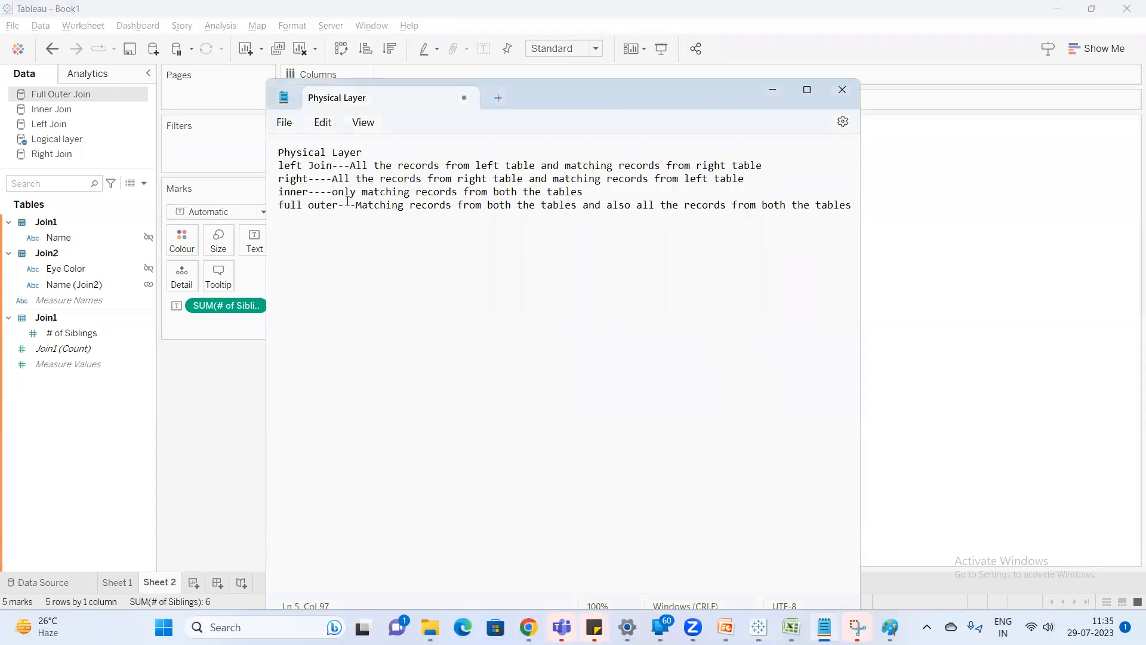
{"action": "left_click", "coordinate": [365, 154]}
{"action": "type", "text": "--Joins ---we can "}
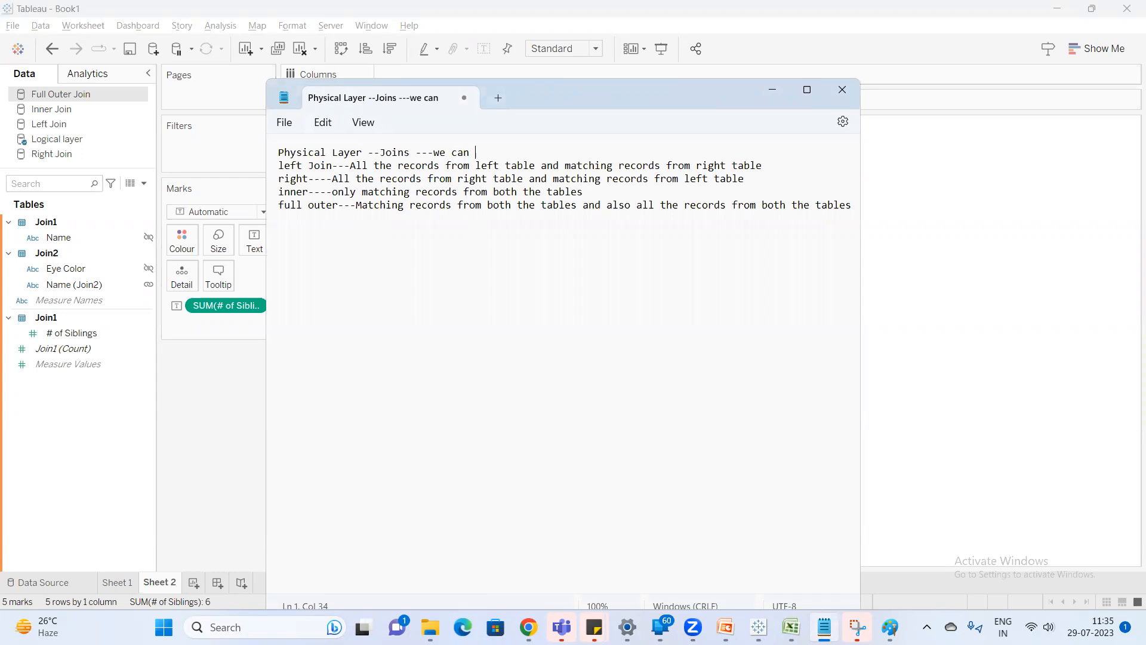
{"action": "type", "text": "physically see the data combined together"}
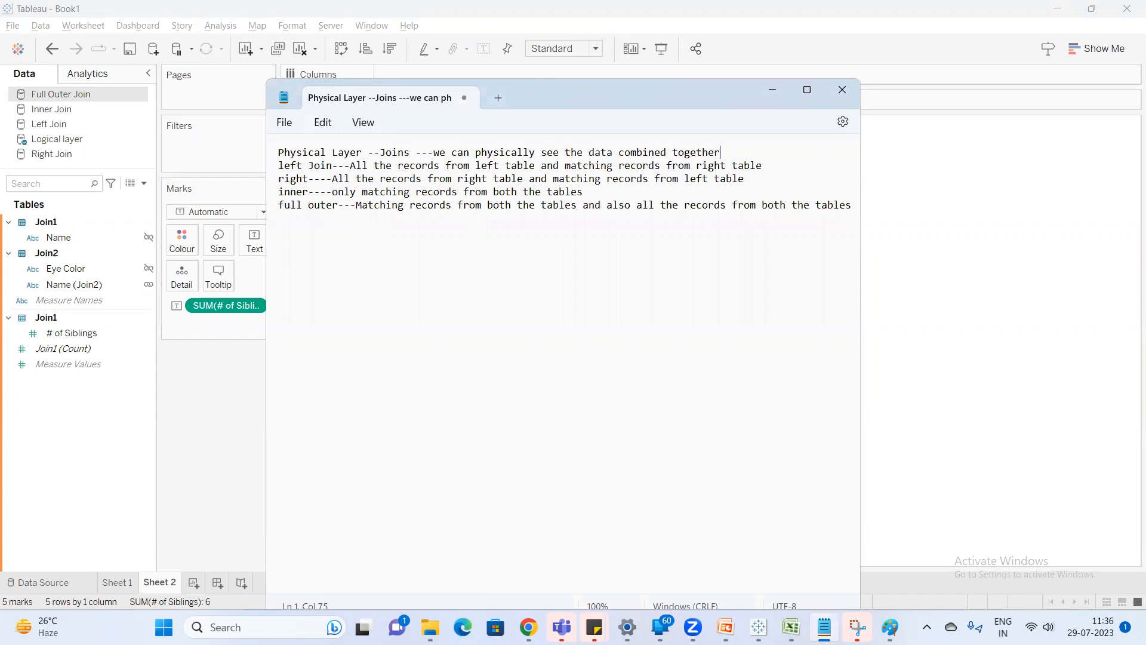
Add the line "or it will create a physical table" below the Physical Layer heading.
{"action": "key", "text": "Return"}
{"action": "type", "text": "or"}
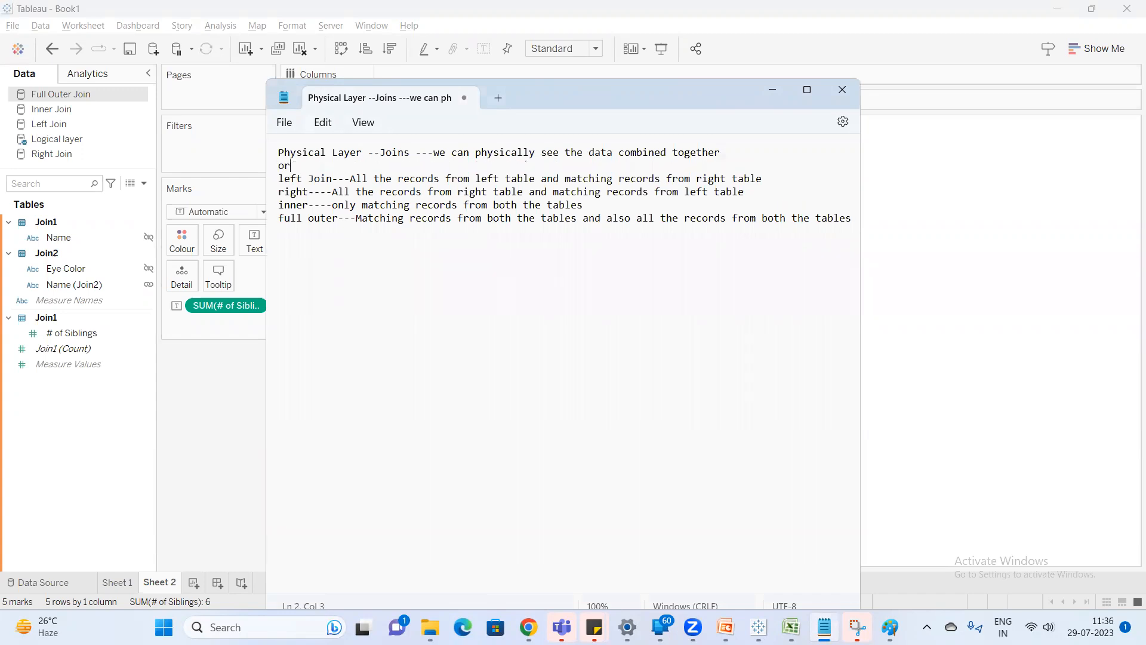
{"action": "type", "text": " it will create a physical table"}
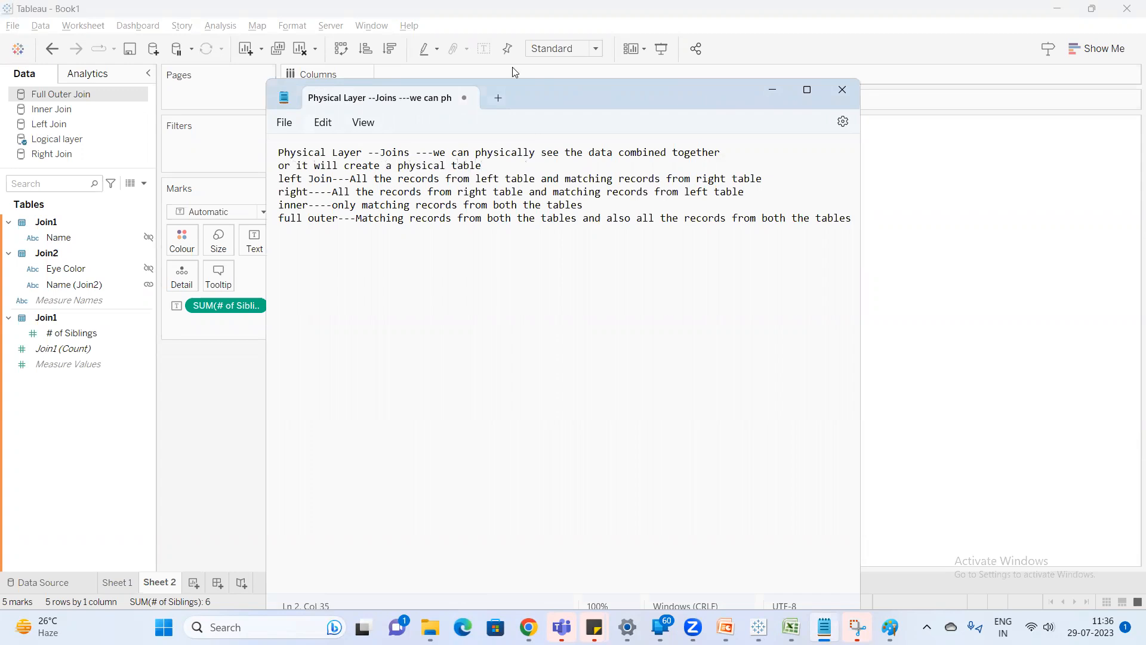
Return to Tableau and view the underlying data of the Inner Join data source.
{"action": "left_click", "coordinate": [245, 396]}
{"action": "left_click", "coordinate": [83, 111]}
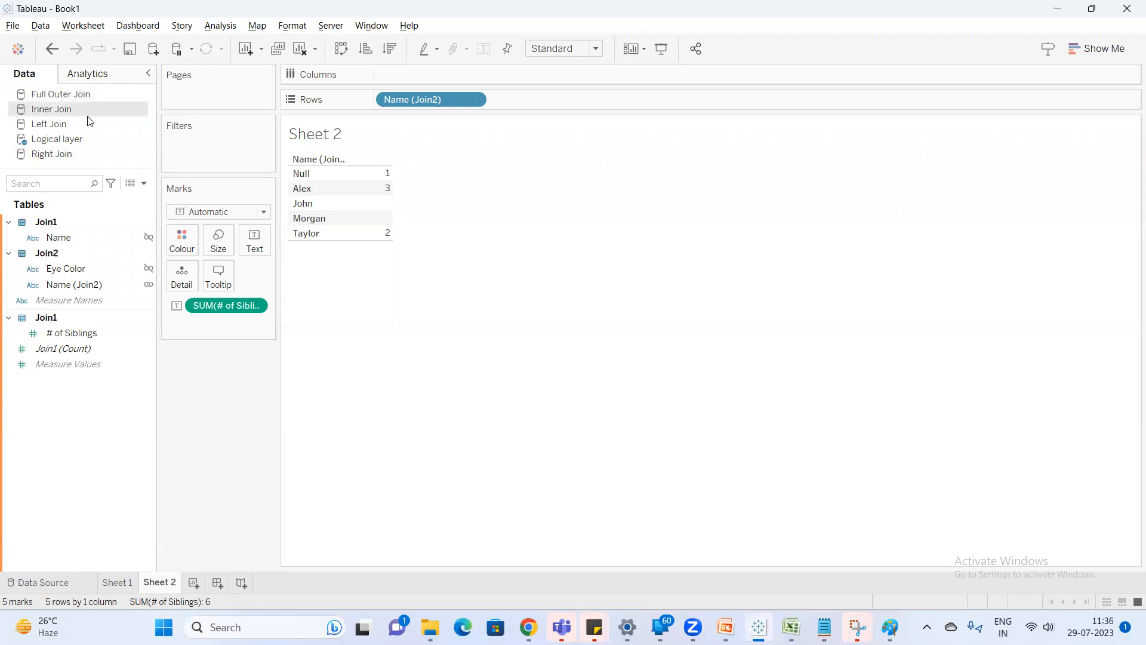
{"action": "left_click", "coordinate": [131, 184]}
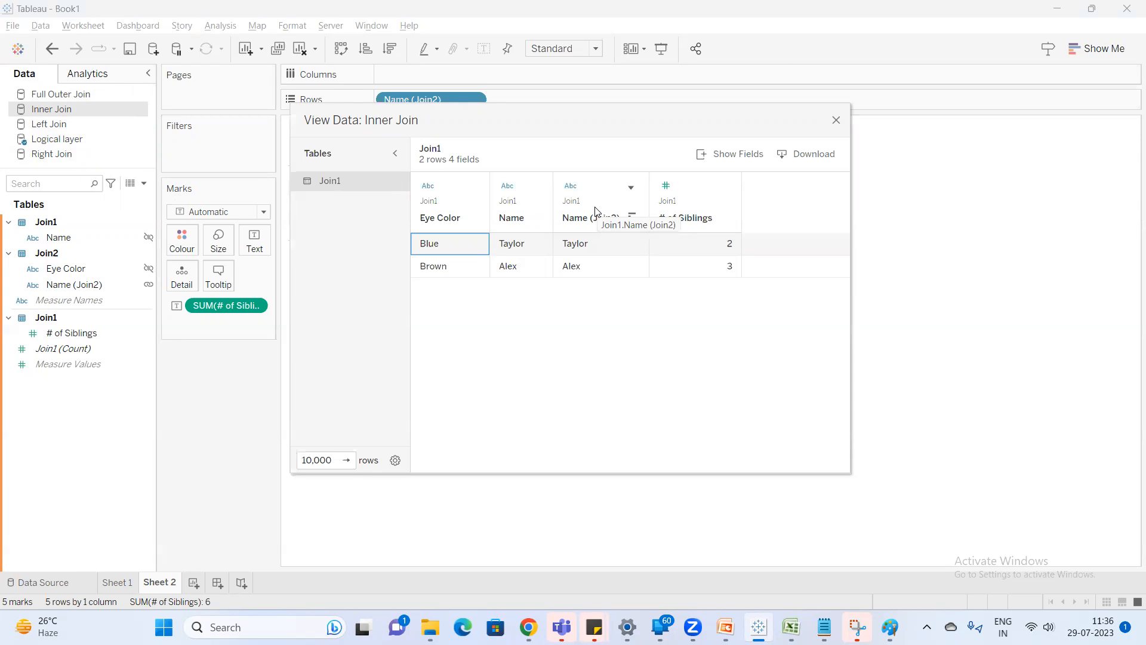
Switch to the PowerPoint training deck and display the closing "Thank you" slide, slide 9.
{"action": "left_click", "coordinate": [725, 626]}
{"action": "scroll", "coordinate": [60, 400], "scroll_direction": "down", "scroll_amount": 2}
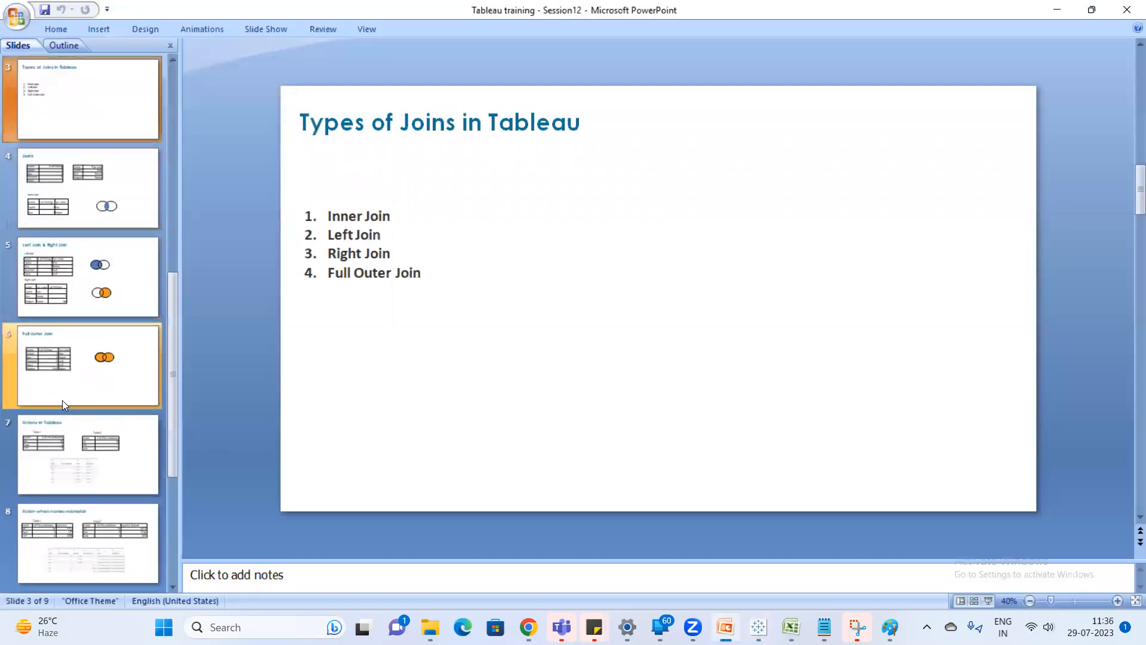
{"action": "scroll", "coordinate": [104, 414], "scroll_direction": "down", "scroll_amount": 1}
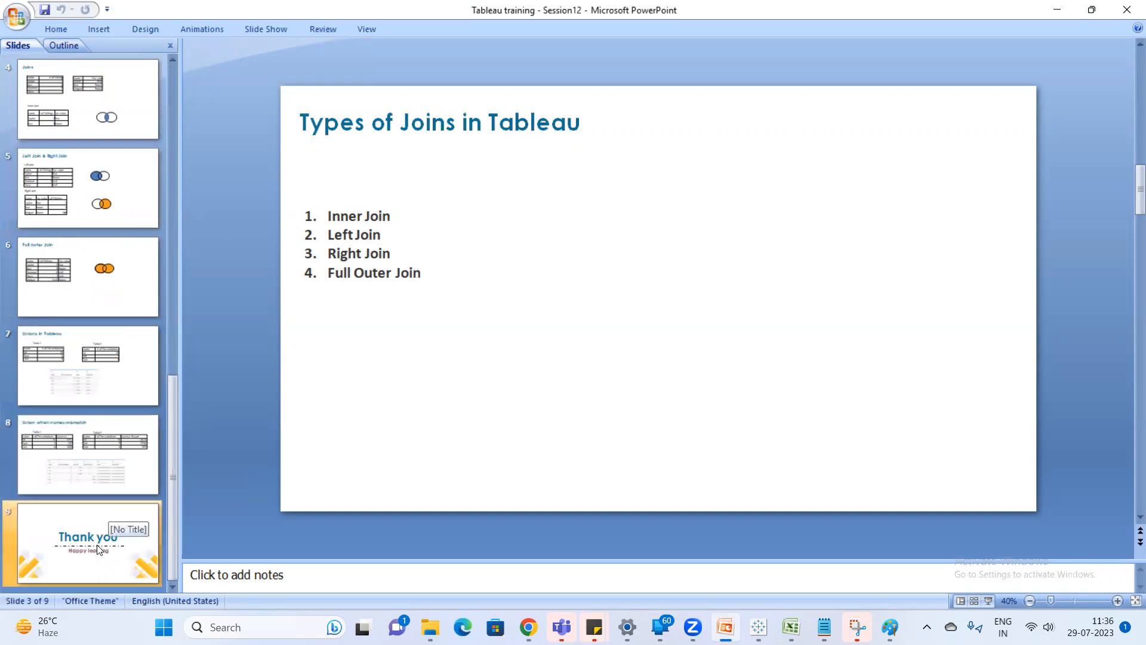
{"action": "left_click", "coordinate": [111, 514]}
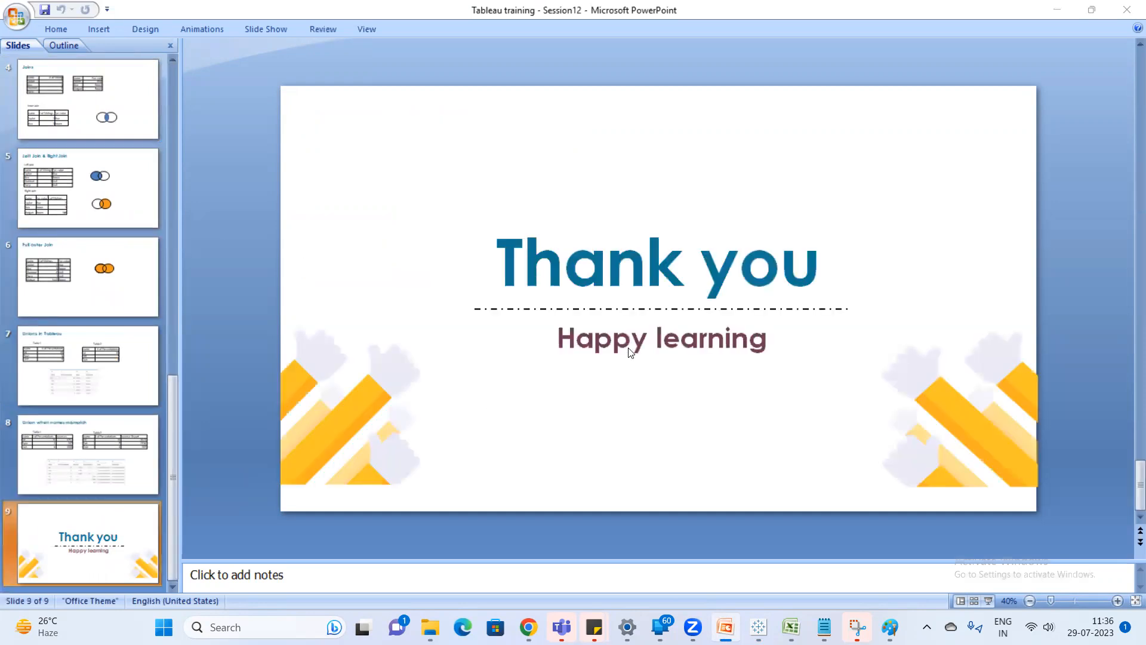
Switch to the Google Meet call in Chrome and show the list of meeting participants.
{"action": "key", "text": "alt+Tab"}
{"action": "left_click", "coordinate": [835, 122]}
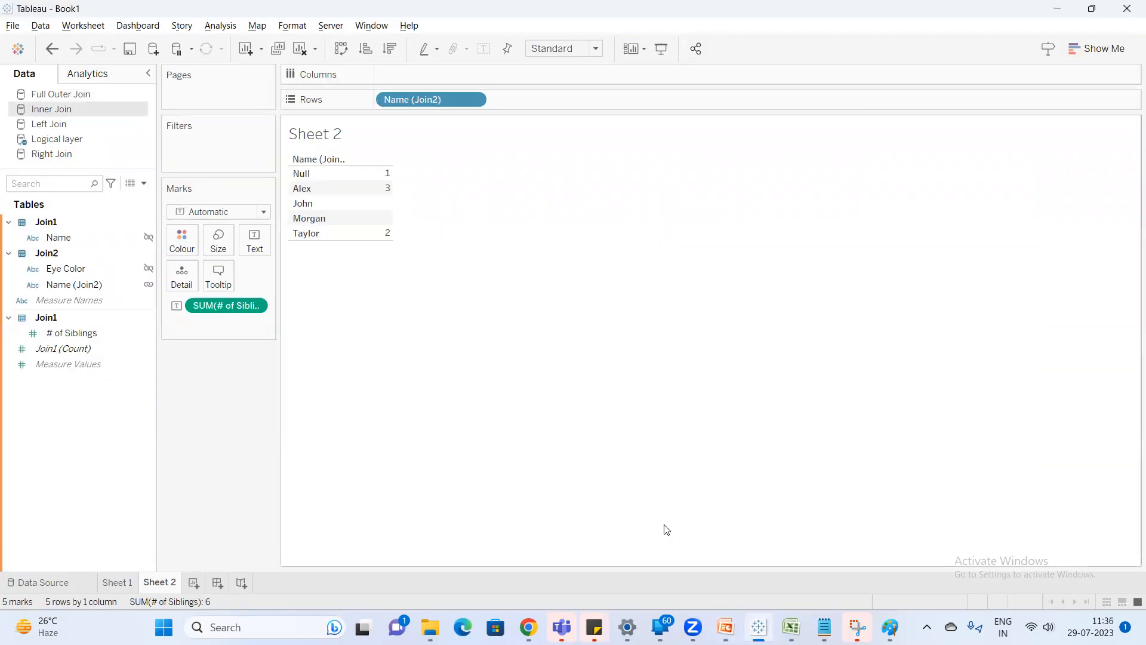
{"action": "mouse_move", "coordinate": [529, 626]}
{"action": "left_click", "coordinate": [511, 558]}
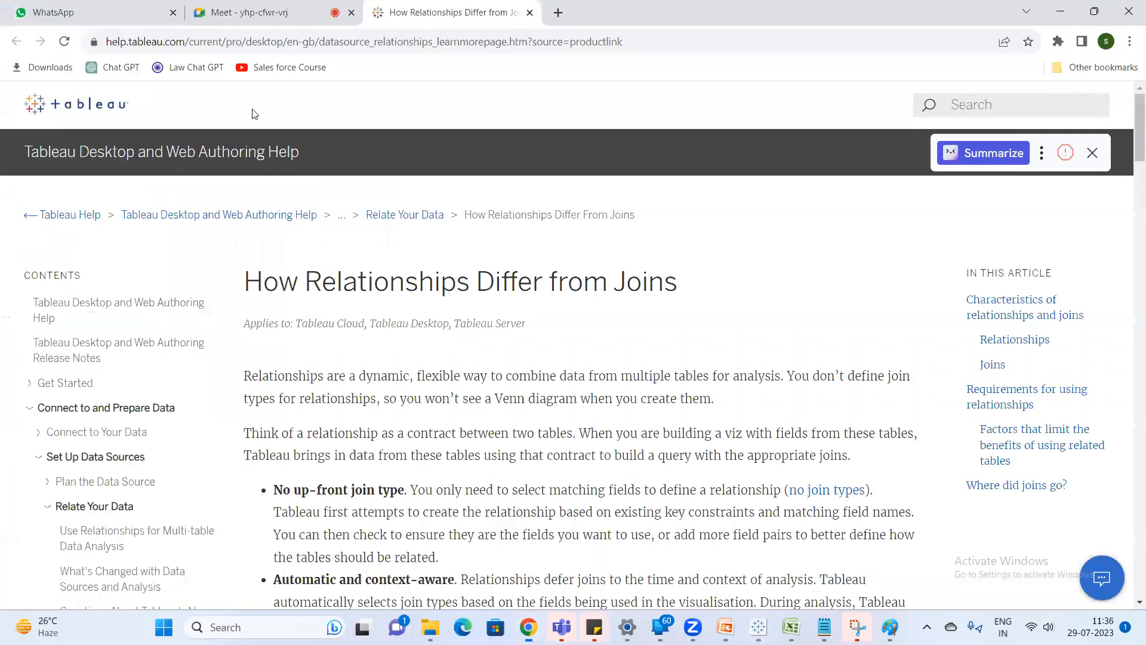
{"action": "left_click", "coordinate": [227, 15]}
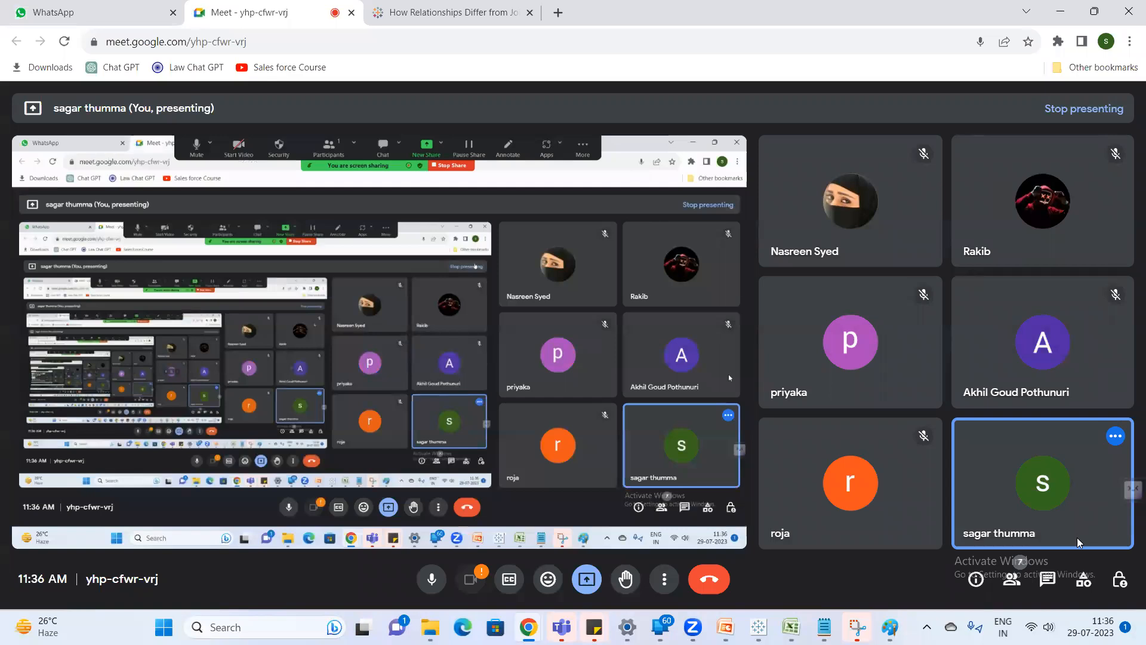
{"action": "left_click", "coordinate": [1012, 579]}
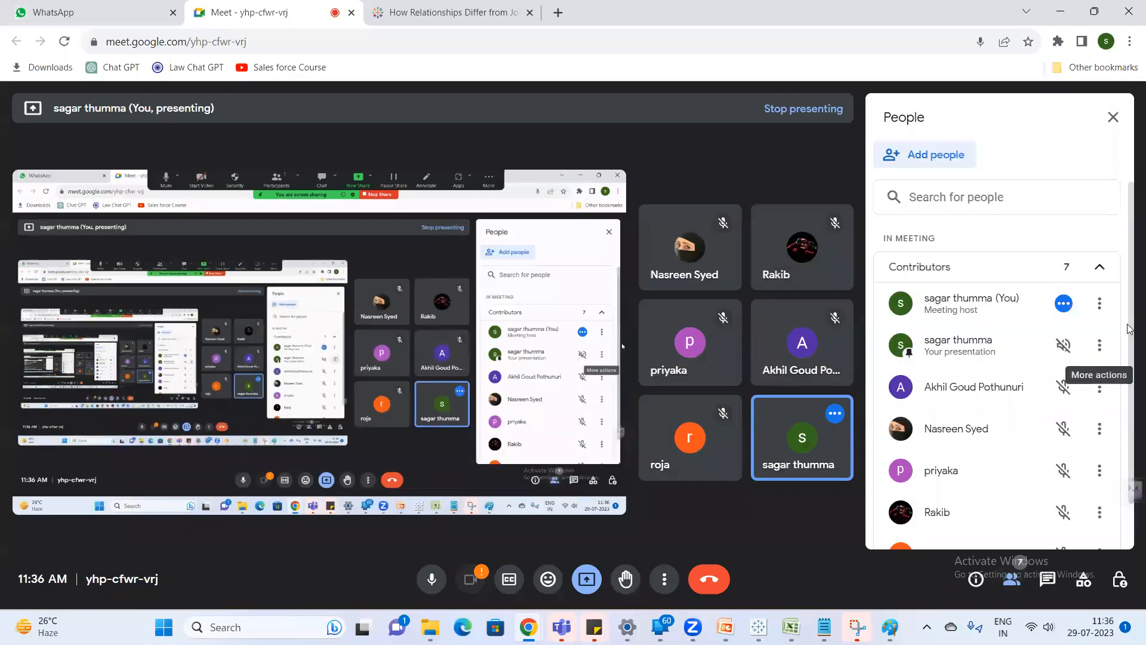
Launch a new Notepad window and begin the notes with "Left Join".
{"action": "key", "text": "alt+Tab"}
{"action": "key", "text": "super"}
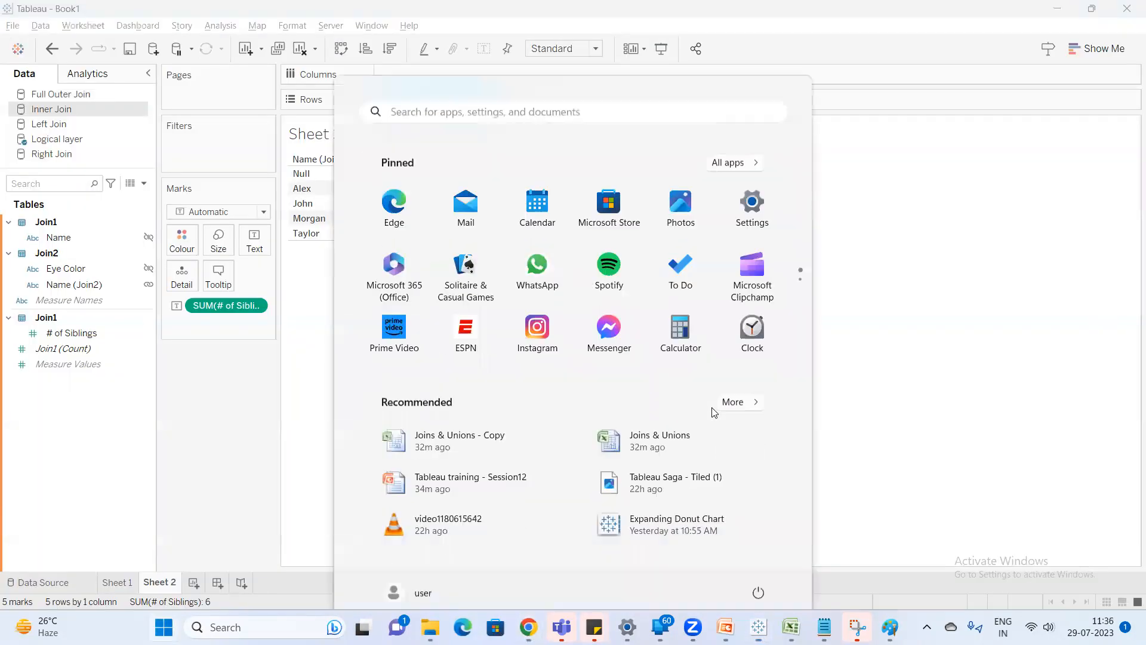
{"action": "type", "text": "note"}
{"action": "key", "text": "Return"}
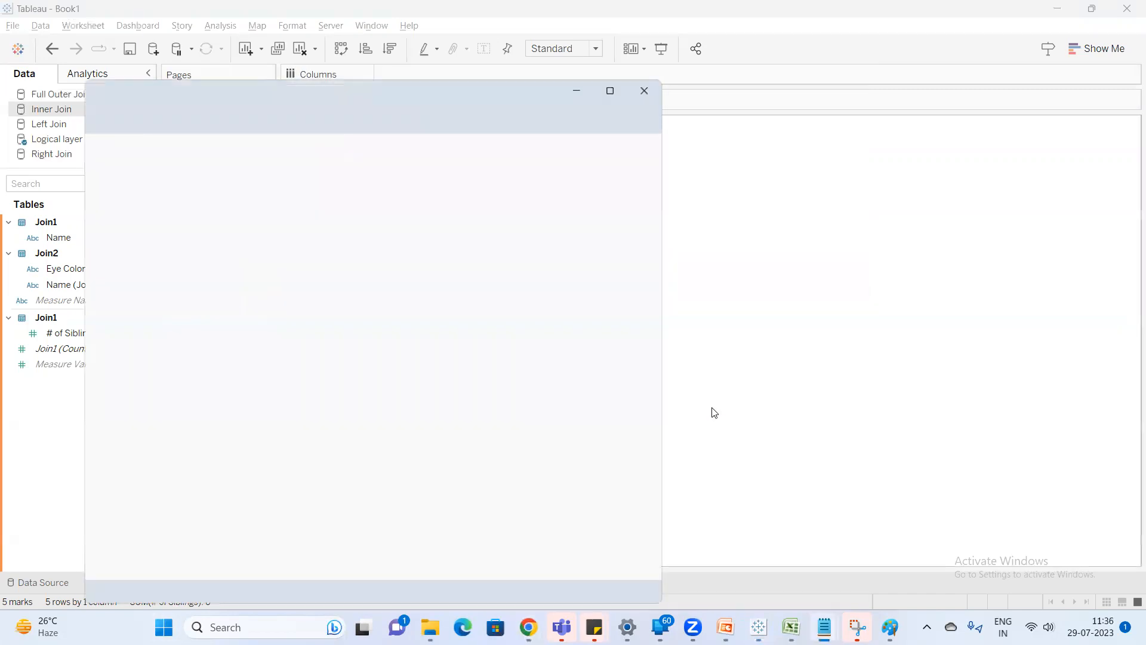
{"action": "type", "text": "Left Join"}
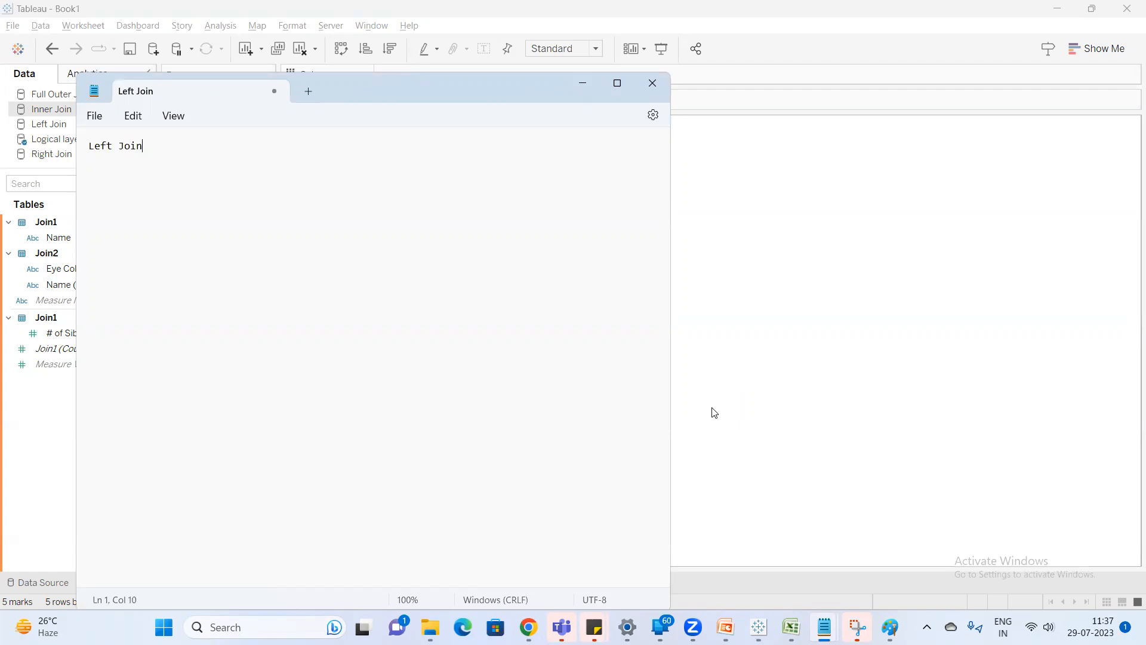
Complete the Left Join line with "-All the records from left table and matching records from right table".
{"action": "type", "text": "-All the records from left "}
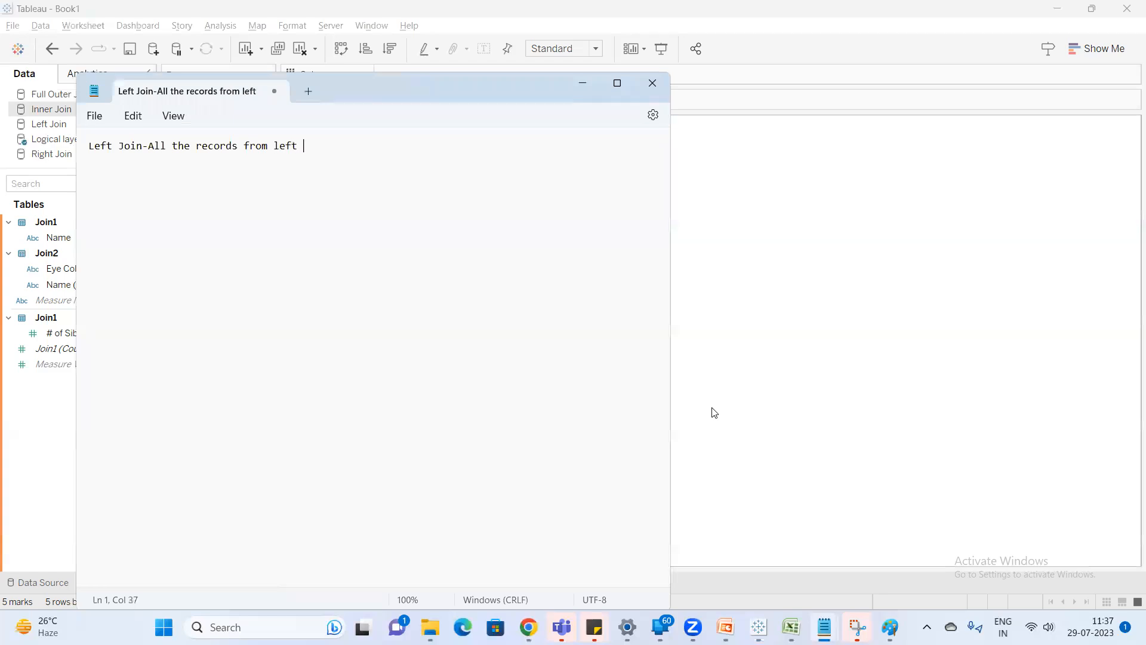
{"action": "type", "text": "table"}
{"action": "type", "text": " and matching"}
{"action": "type", "text": " records fr"}
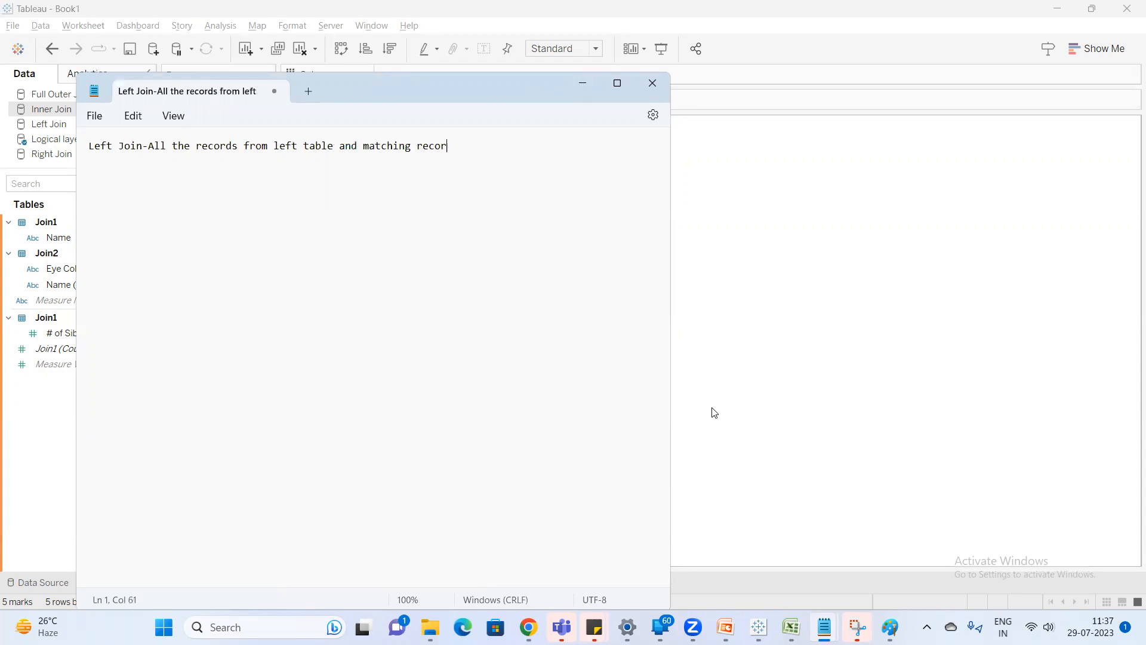
{"action": "type", "text": "om right table"}
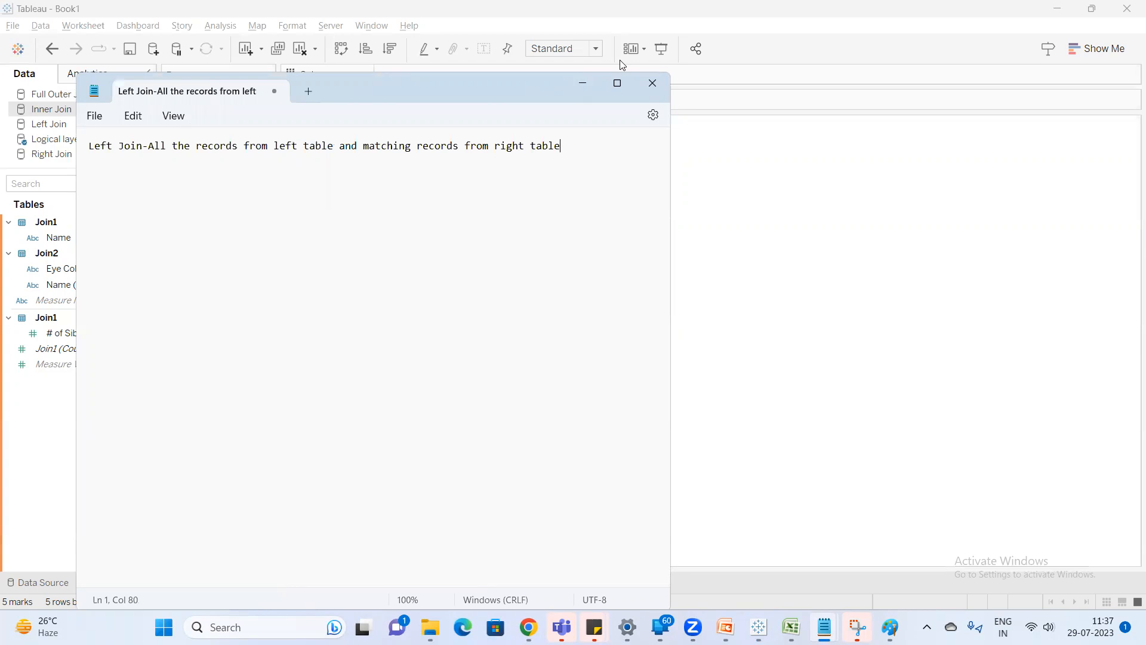
{"action": "key", "text": "Return"}
Check the Google Meet participants, and add a "Right Join -" entry below the left join line in Notepad.
{"action": "mouse_move", "coordinate": [529, 627]}
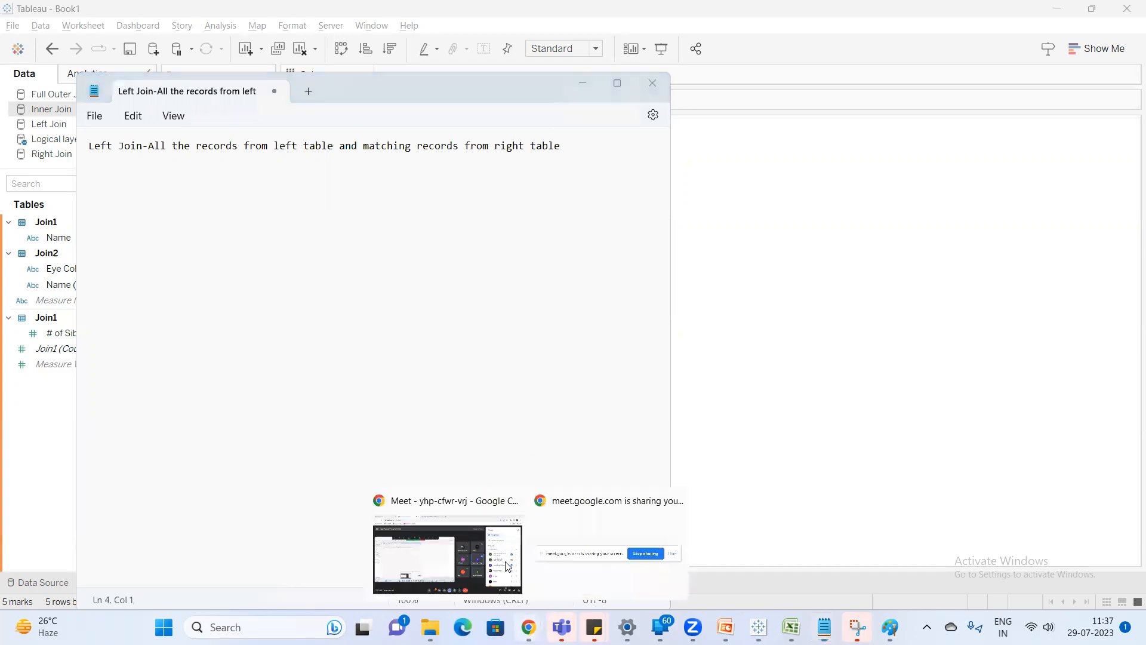
{"action": "left_click", "coordinate": [488, 551]}
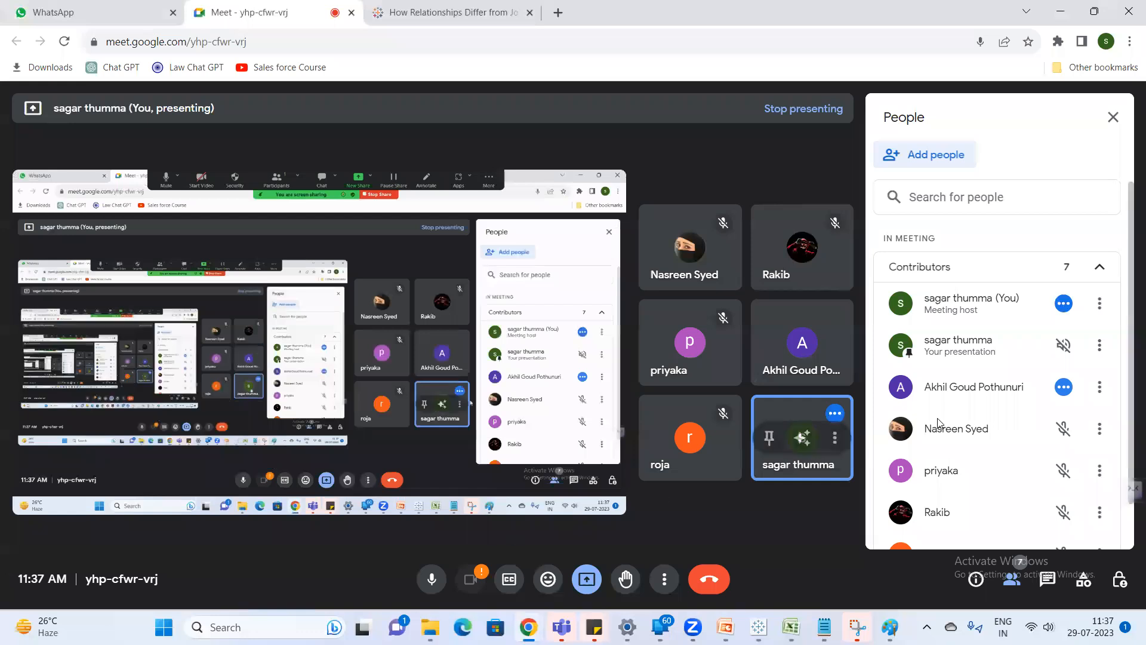
{"action": "key", "text": "alt+Tab"}
{"action": "type", "text": "Righ"}
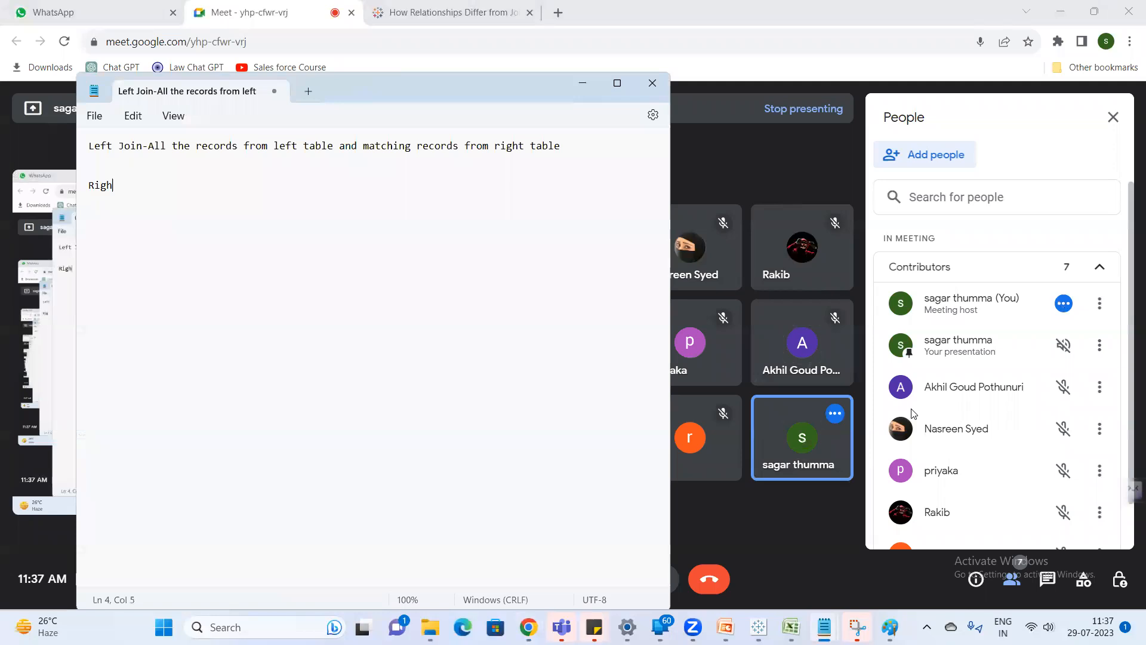
{"action": "type", "text": "t Join -"}
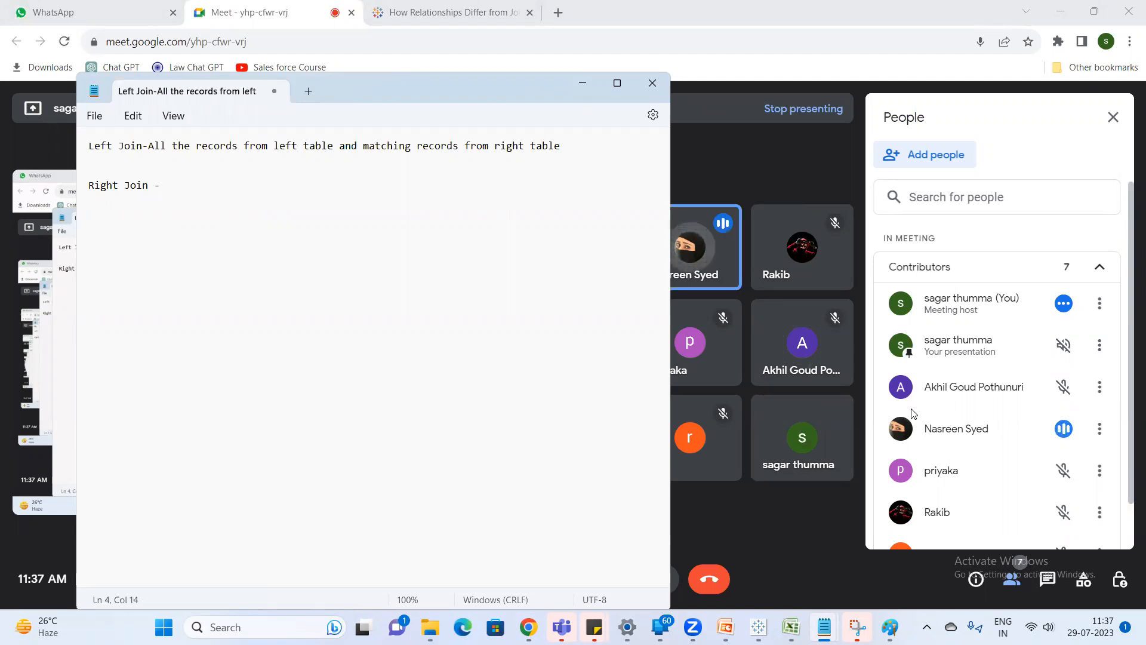
Define the right join as "All the records from right table and matching records from left table".
{"action": "type", "text": "All the "}
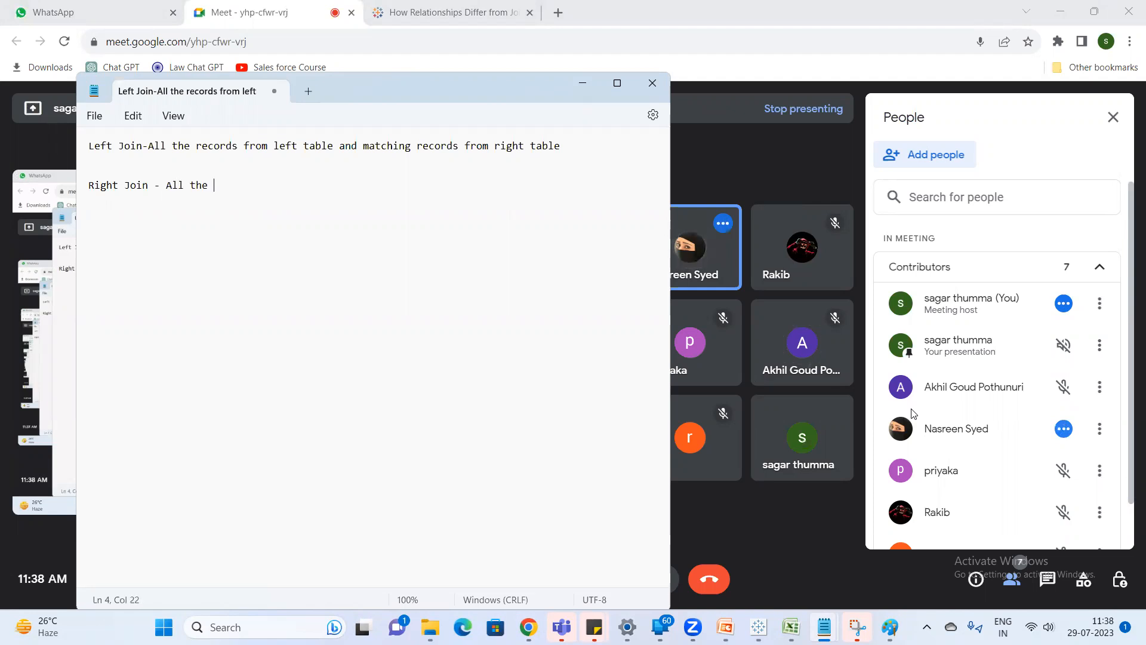
{"action": "type", "text": "rcc"}
{"action": "key", "text": "BackSpace"}
{"action": "key", "text": "BackSpace"}
{"action": "type", "text": "ecor"}
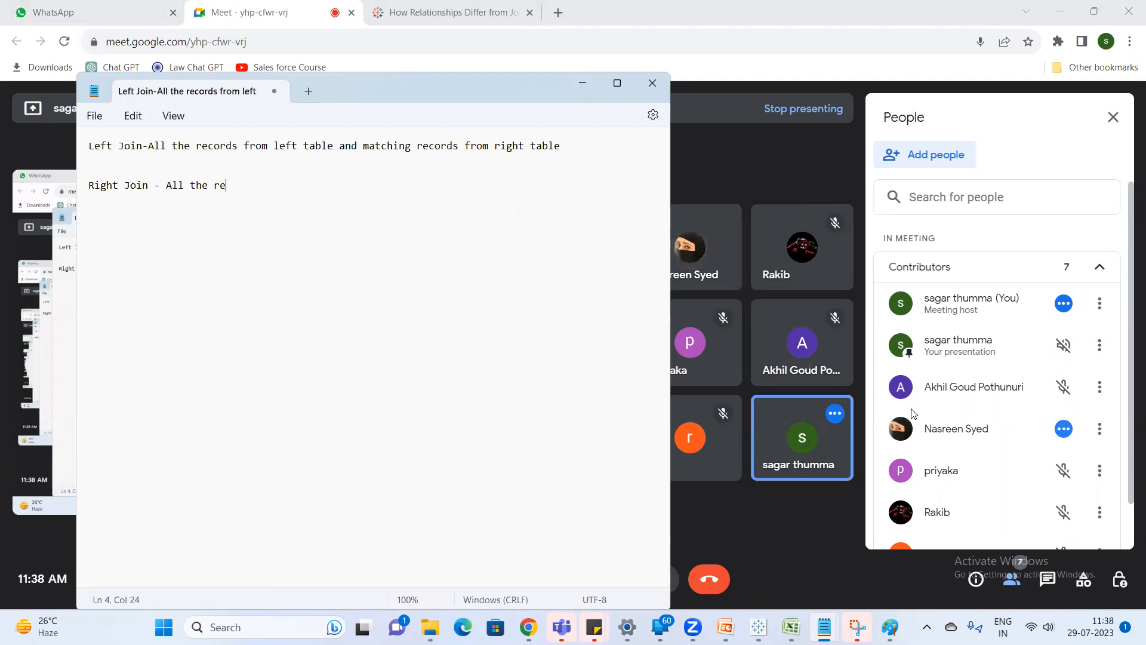
{"action": "type", "text": "ds from"}
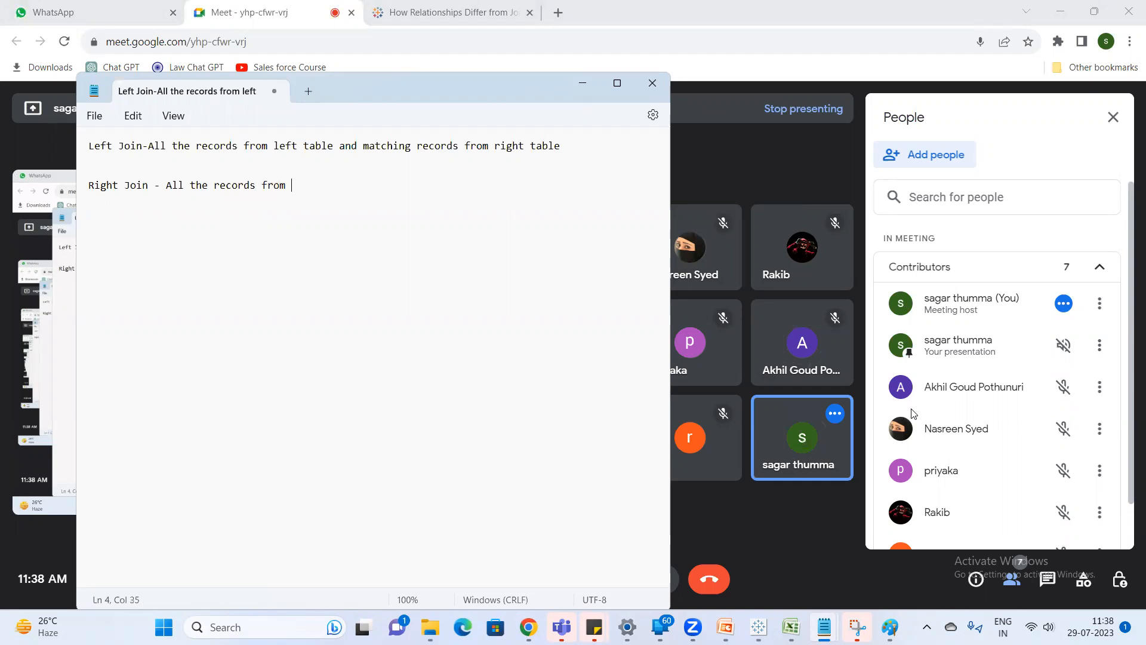
{"action": "type", "text": " right table and matching records from left table"}
{"action": "key", "text": "Return"}
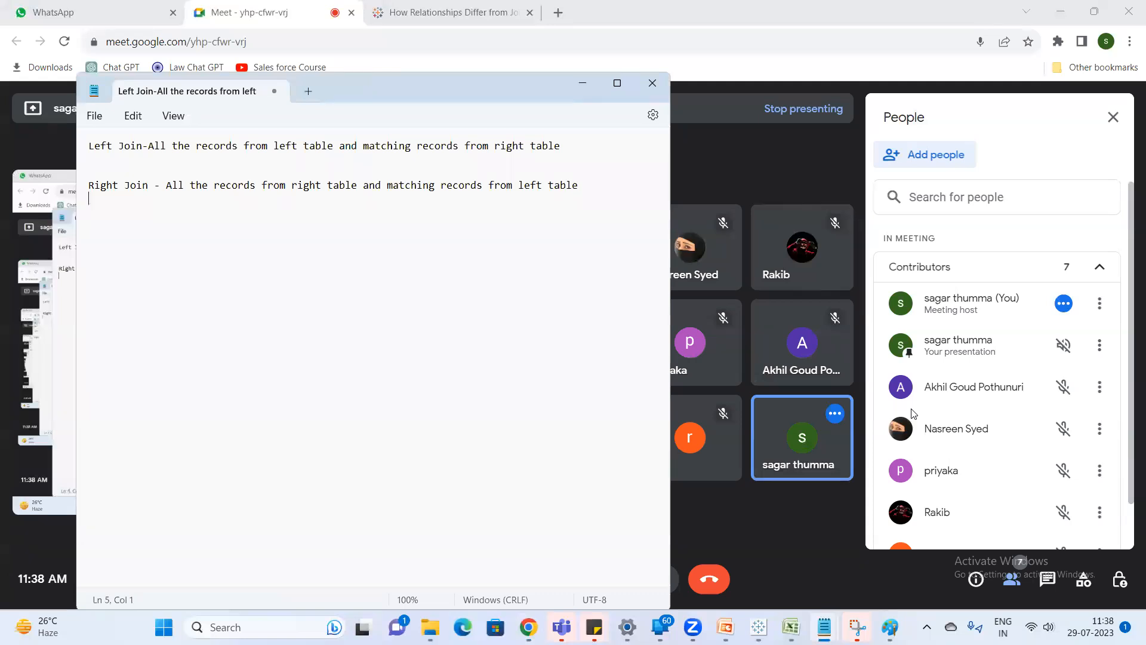
Add an "Inner Join -" entry below the right join line and check the rest of the participant list.
{"action": "key", "text": "Return"}
{"action": "key", "text": "Return"}
{"action": "type", "text": "Inner Join -"}
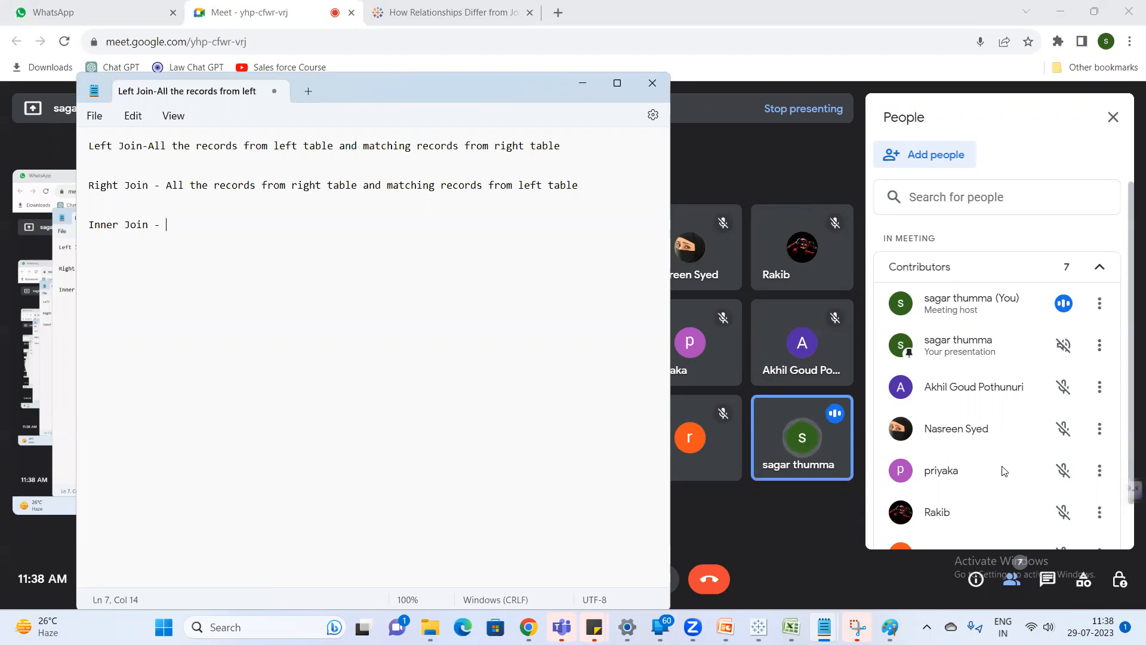
{"action": "scroll", "coordinate": [1013, 465], "scroll_direction": "down", "scroll_amount": 1}
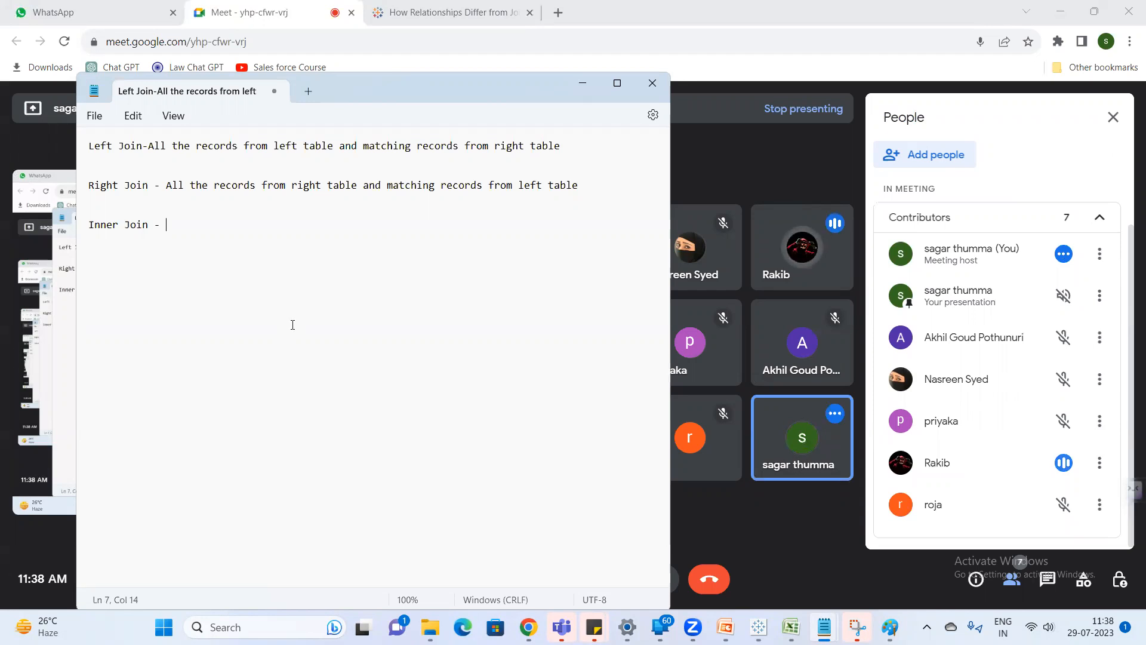
Define the inner join as "only matching records from both the tables".
{"action": "type", "text": "only "}
{"action": "type", "text": "matching r"}
{"action": "key", "text": "BackSpace"}
{"action": "type", "text": "ching rec"}
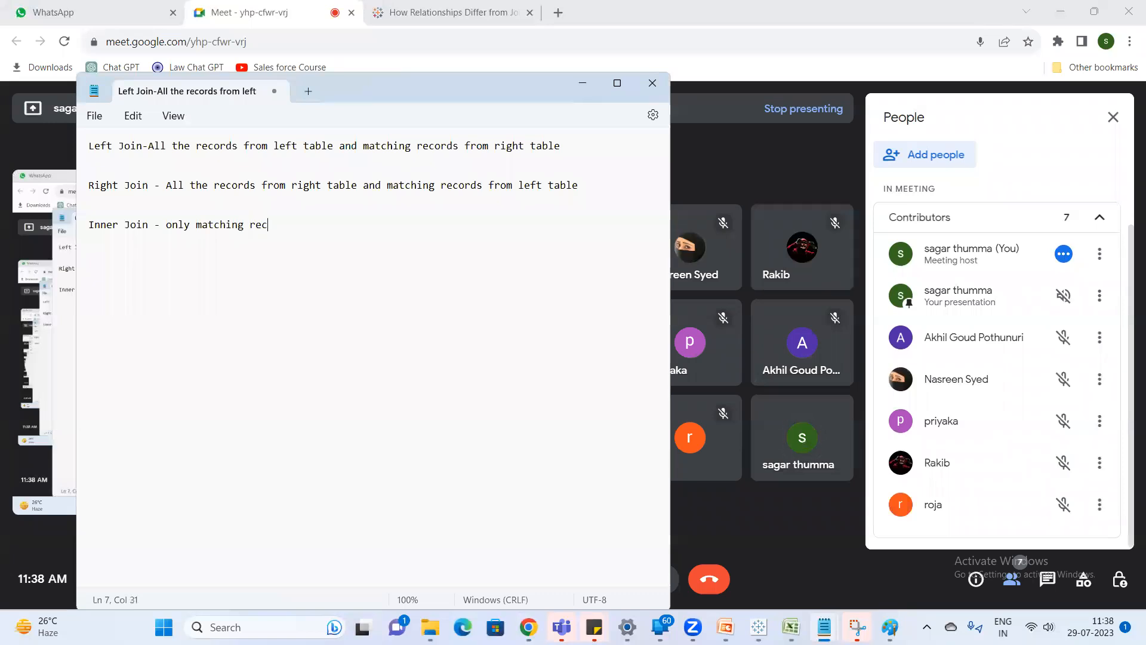
{"action": "type", "text": "ords from both"}
{"action": "type", "text": " th"}
{"action": "key", "text": "BackSpace"}
{"action": "type", "text": "he tables  "}
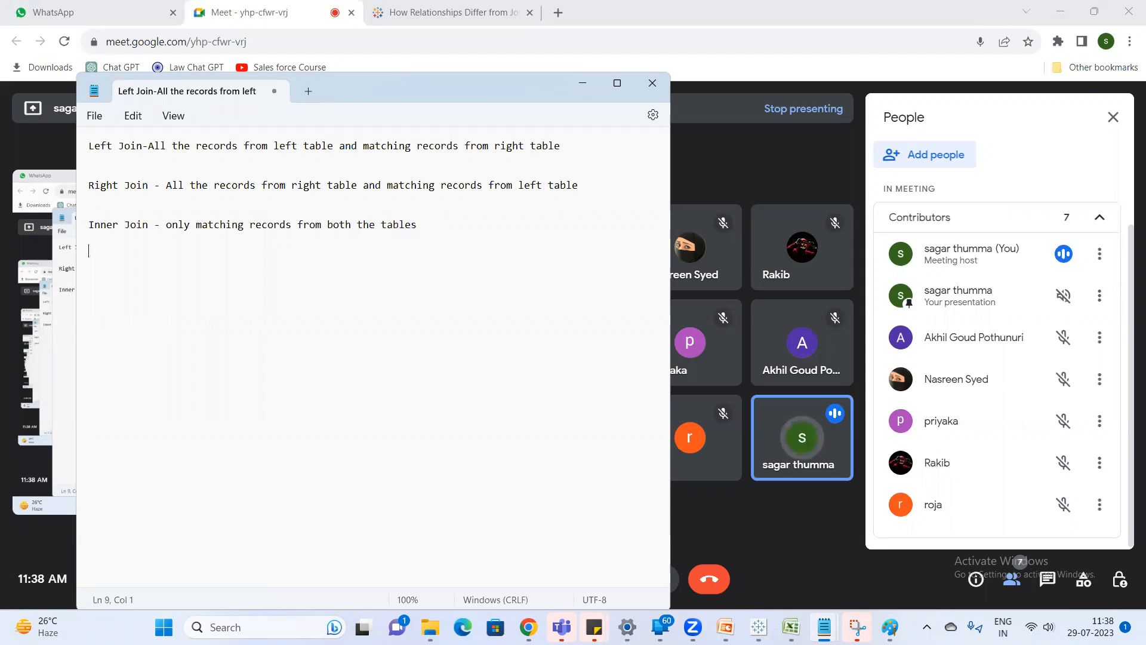
{"action": "type", "text": "Full ou"}
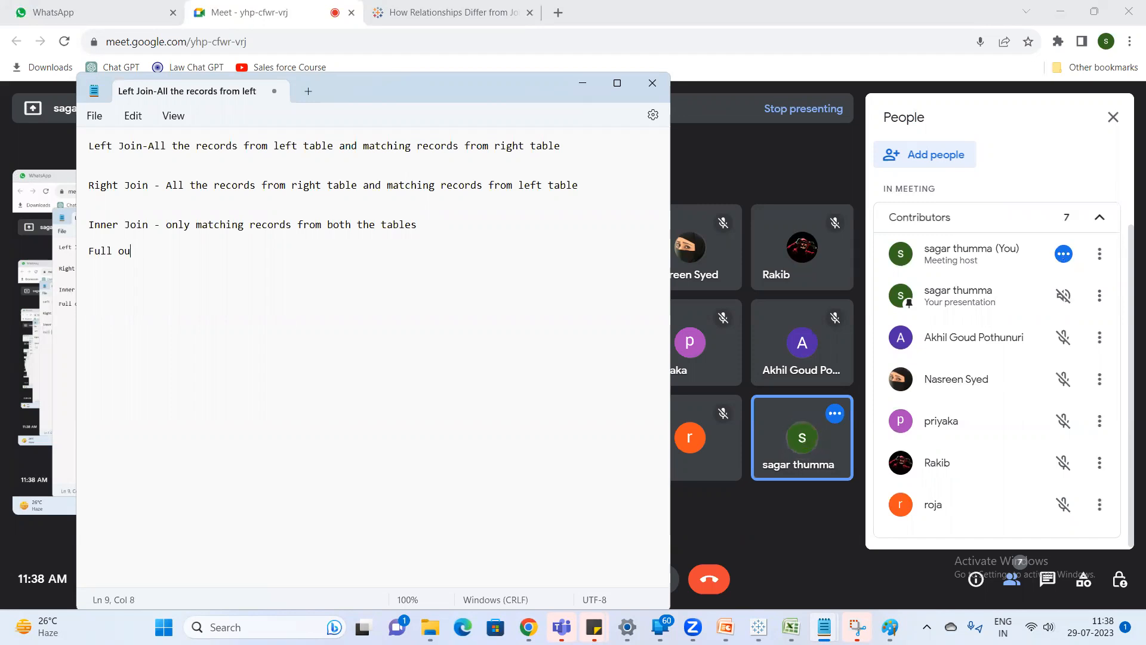
{"action": "type", "text": "ter join -"}
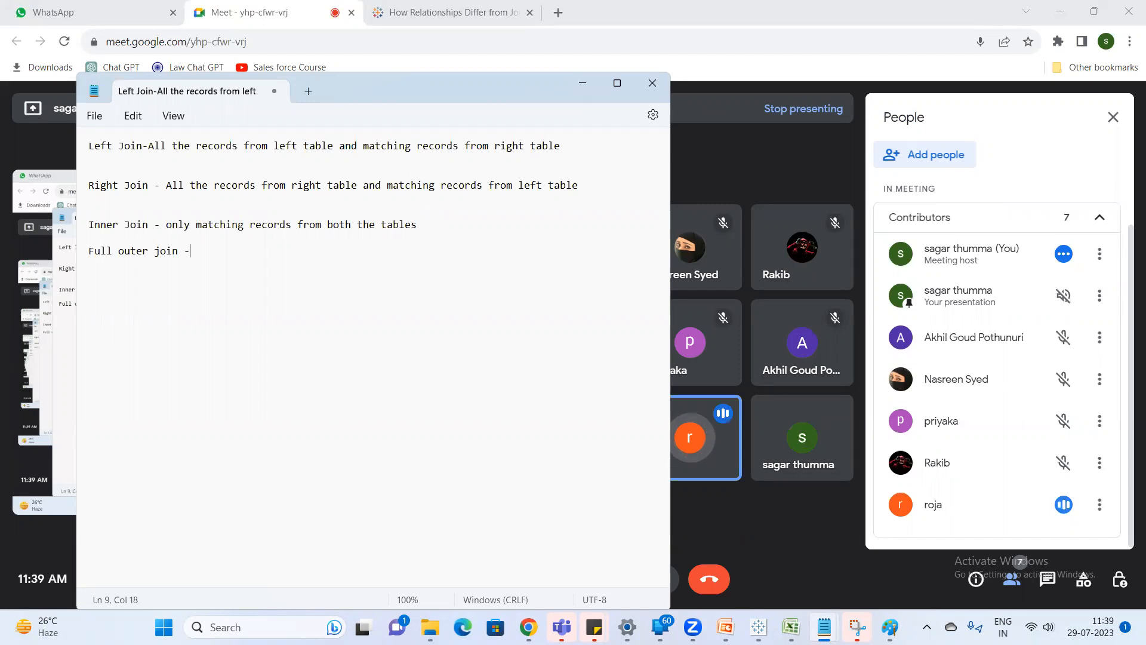
Add the line "Full outer join -matching records from both the table and all the rcords from both the tables".
{"action": "type", "text": "matching"}
{"action": "key", "text": "BackSpace"}
{"action": "key", "text": "BackSpace"}
{"action": "key", "text": "BackSpace"}
{"action": "key", "text": "BackSpace"}
{"action": "type", "text": "ing rec"}
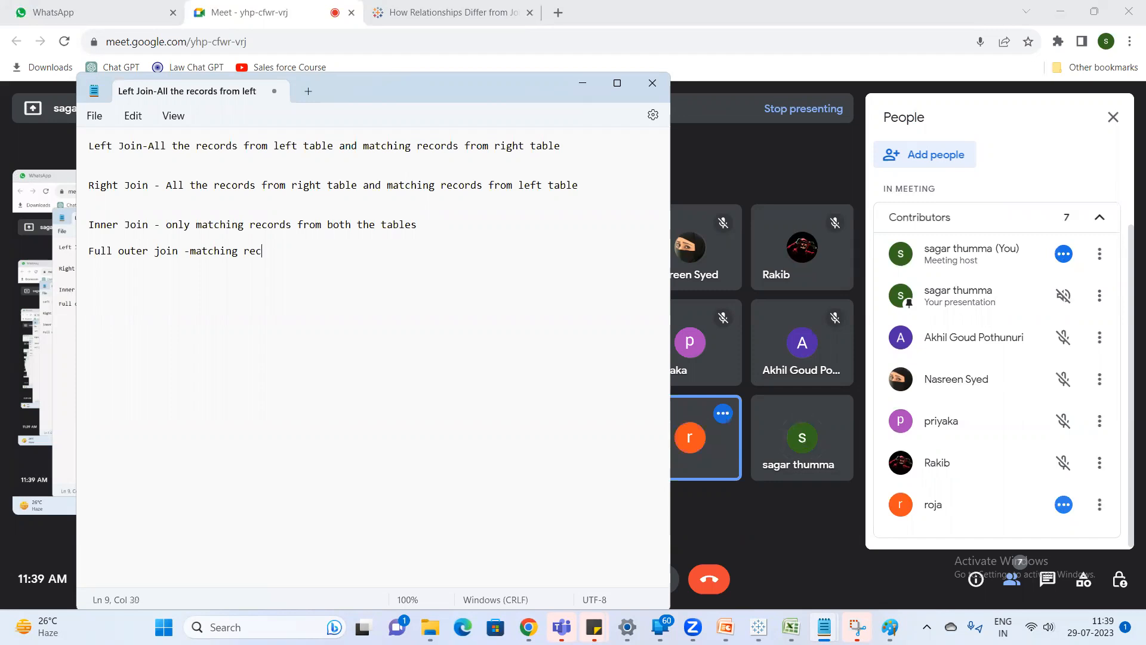
{"action": "type", "text": "ords from both the table and all "}
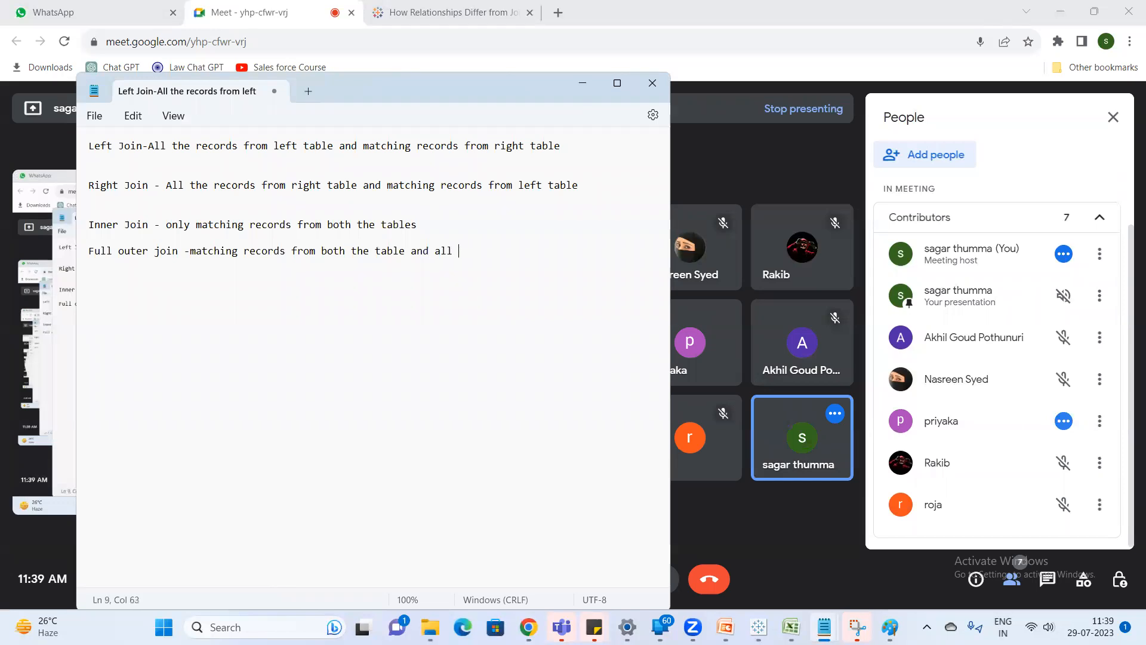
{"action": "type", "text": "the rcords f"}
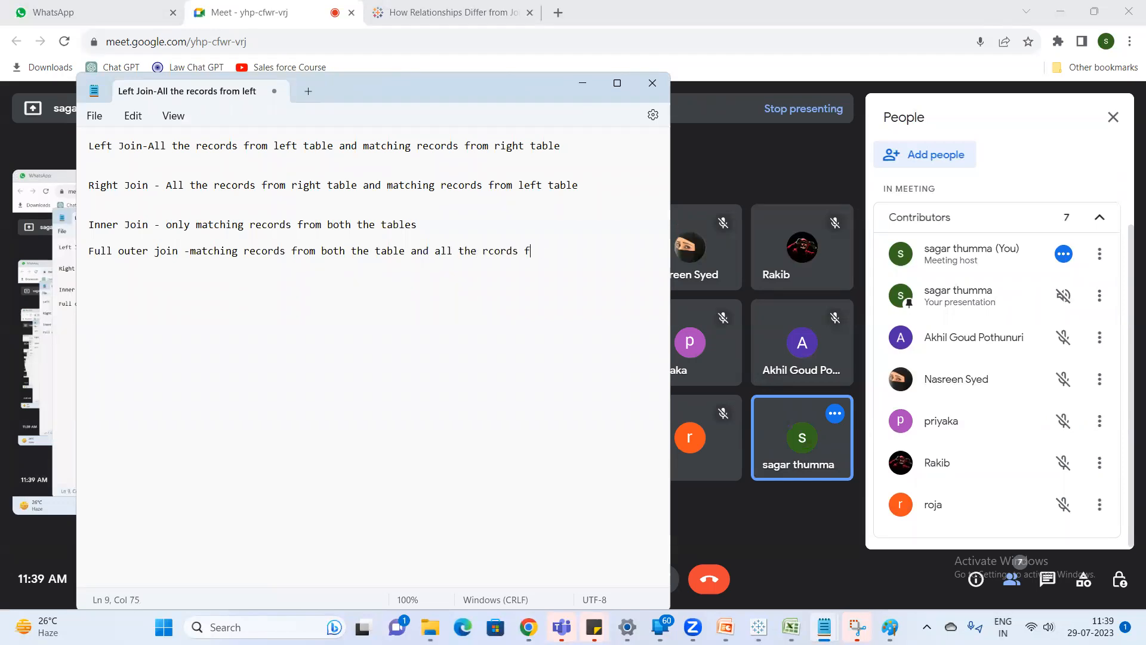
{"action": "type", "text": "rom both the tables"}
{"action": "key", "text": "Return"}
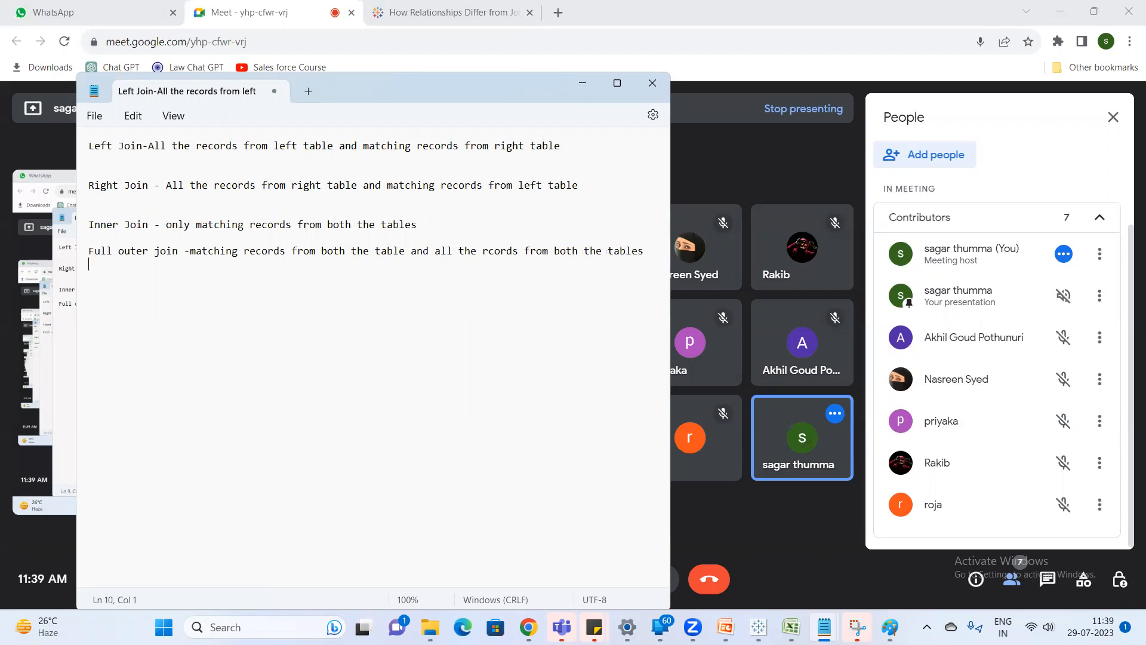
Add the headings "Physical Layer" and "Logical Layer" on separate lines below the full outer join definition.
{"action": "key", "text": "Return"}
{"action": "key", "text": "Return"}
{"action": "type", "text": "Physical Layre"}
{"action": "key", "text": "BackSpace"}
{"action": "key", "text": "BackSpace"}
{"action": "type", "text": "Logical l"}
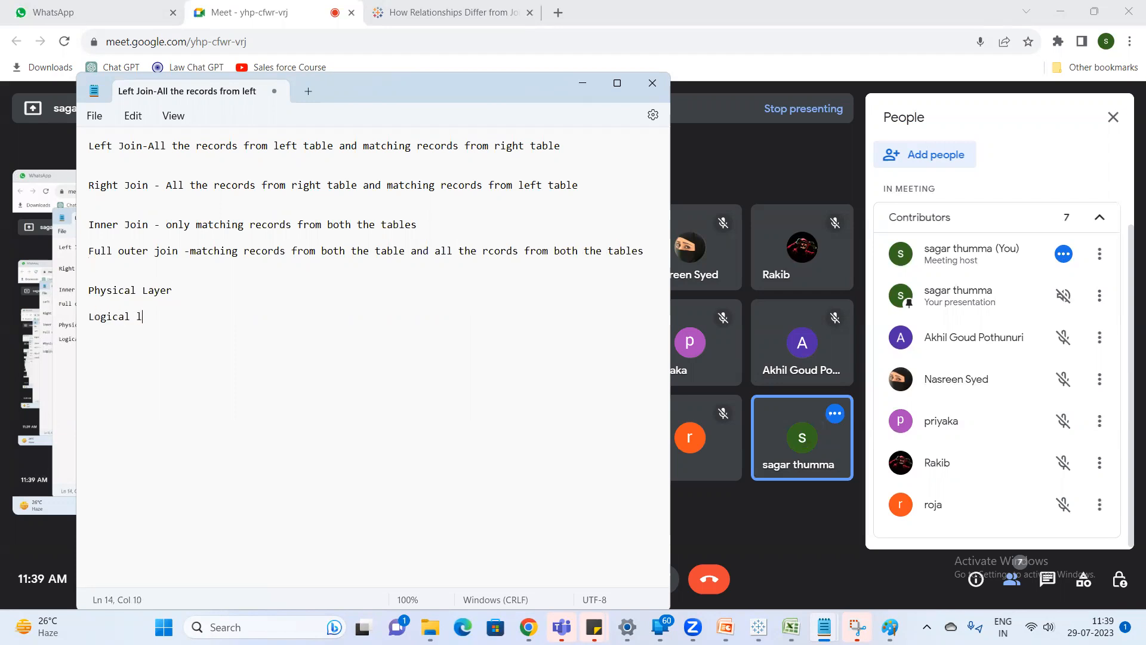
{"action": "key", "text": "BackSpace"}
{"action": "type", "text": "Layer"}
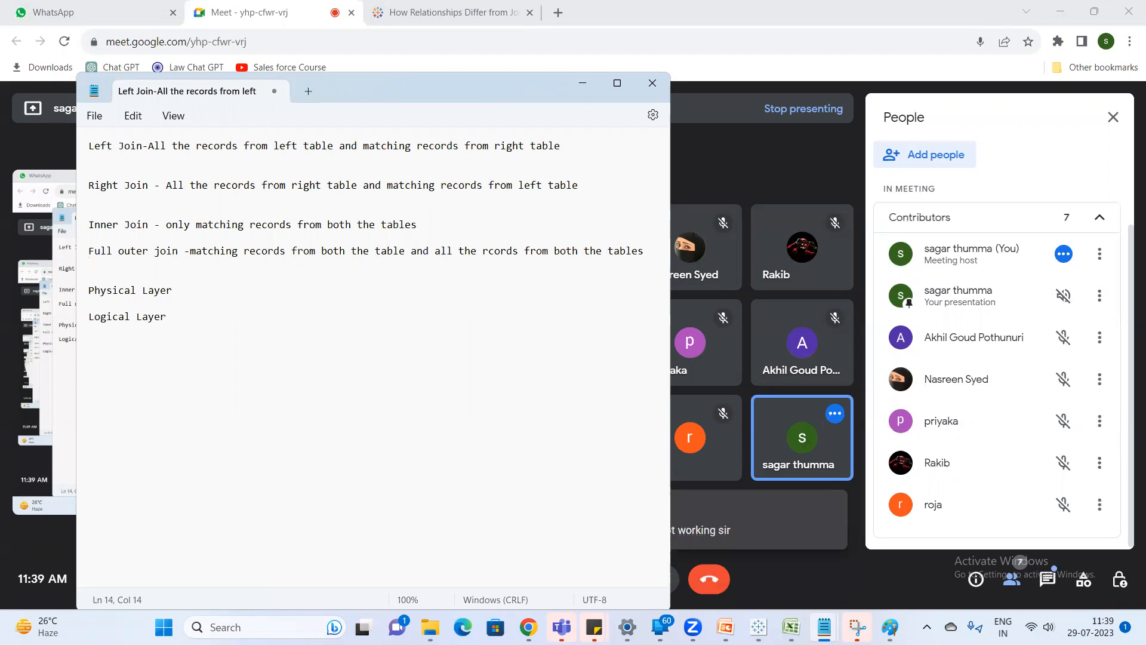
Read the in-call messages in Google Meet, and append "--Joins" to the Physical Layer heading in Notepad.
{"action": "left_click", "coordinate": [1037, 581]}
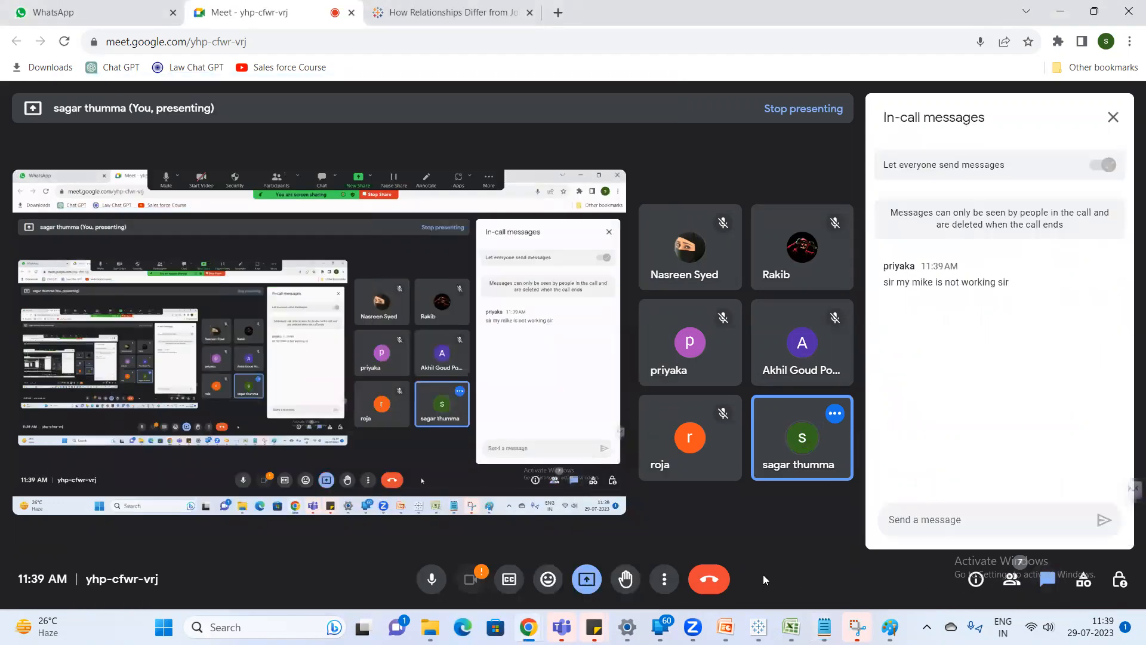
{"action": "key", "text": "alt+Tab"}
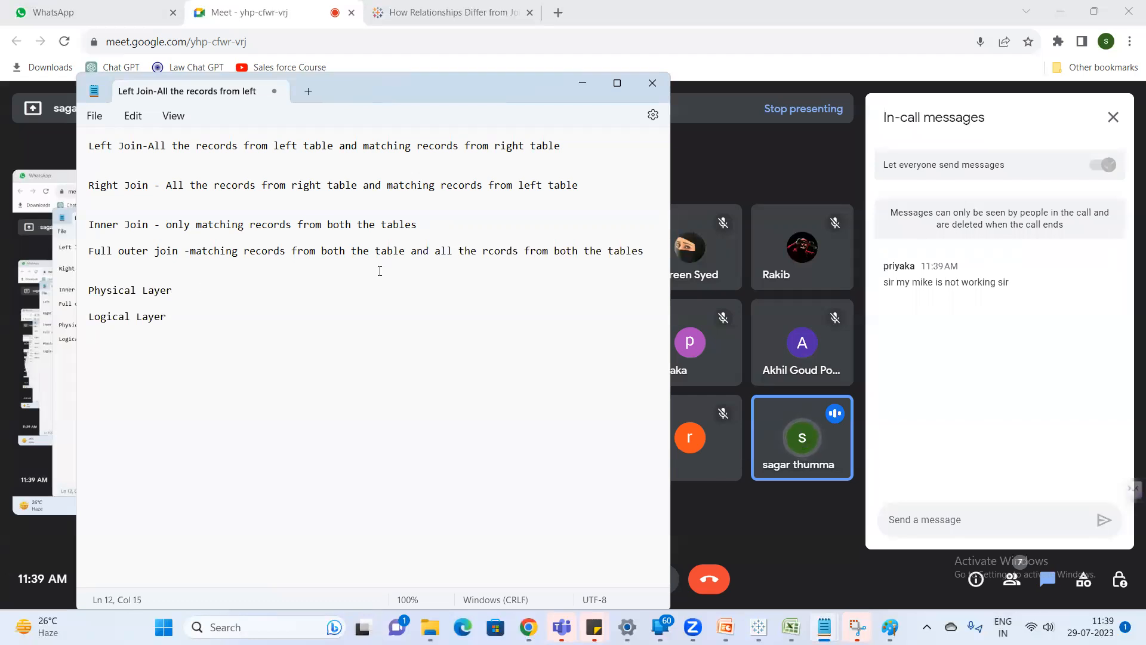
{"action": "type", "text": "--Joins"}
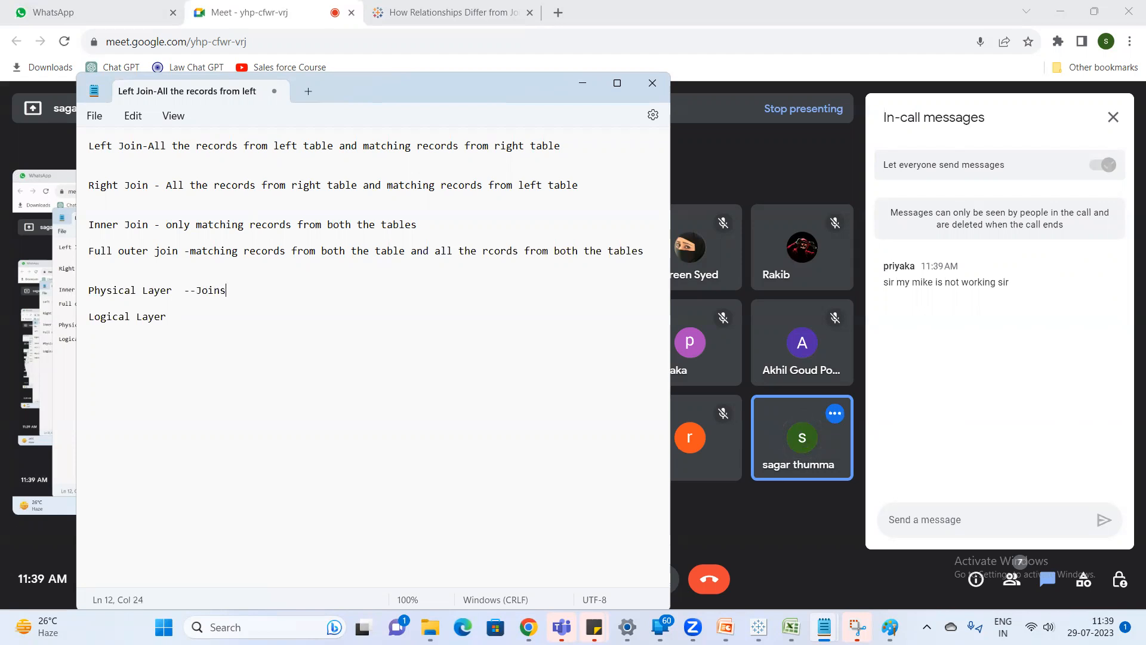
Append "--Relation ship --canvas" to the Logical Layer heading.
{"action": "key", "text": "Down"}
{"action": "type", "text": "--Relation ship --canvas"}
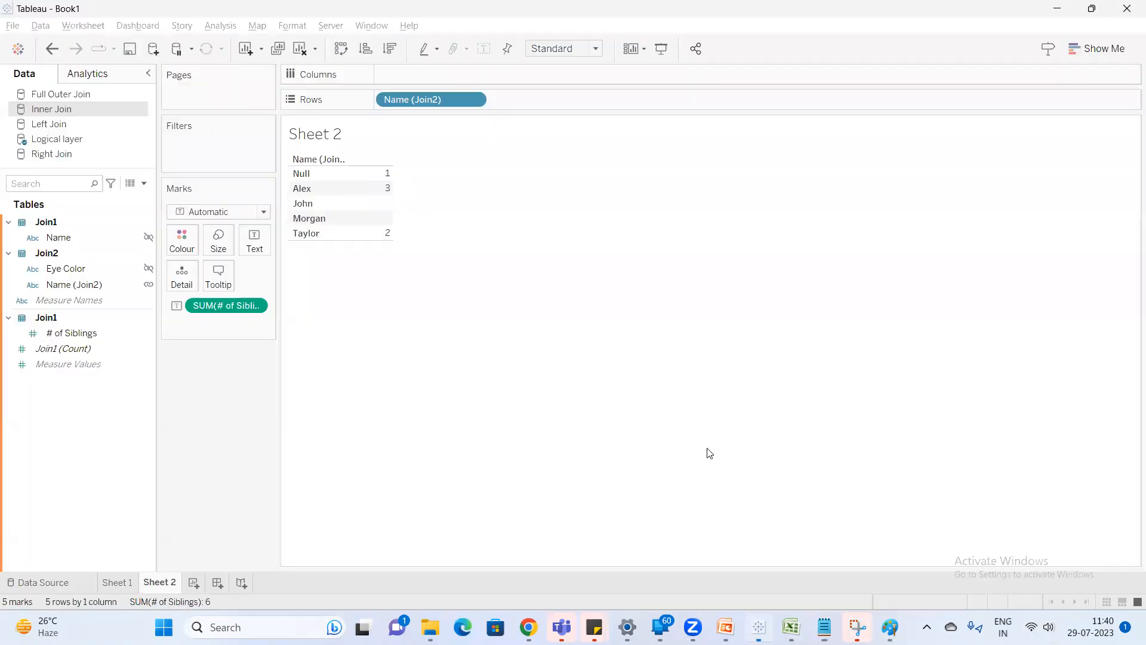
Switch to Tableau and add a new data source from the "Joins & Unions - Copy" Excel file.
{"action": "key", "text": "alt+Tab"}
{"action": "left_click", "coordinate": [153, 49]}
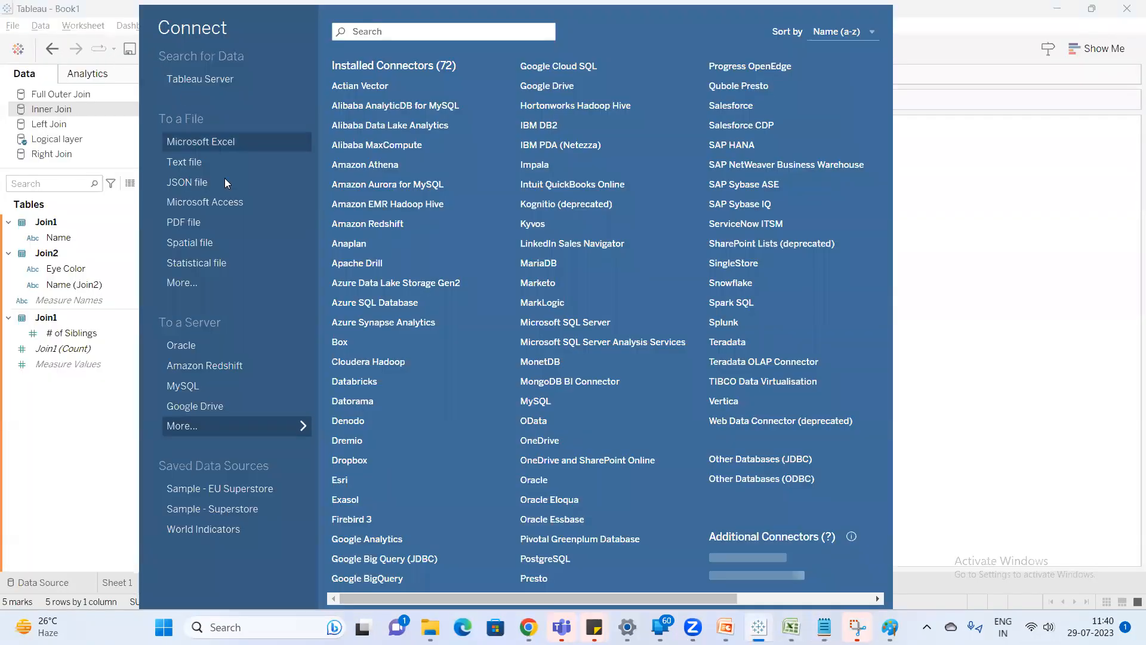
{"action": "left_click", "coordinate": [234, 145]}
{"action": "double_click", "coordinate": [304, 147]}
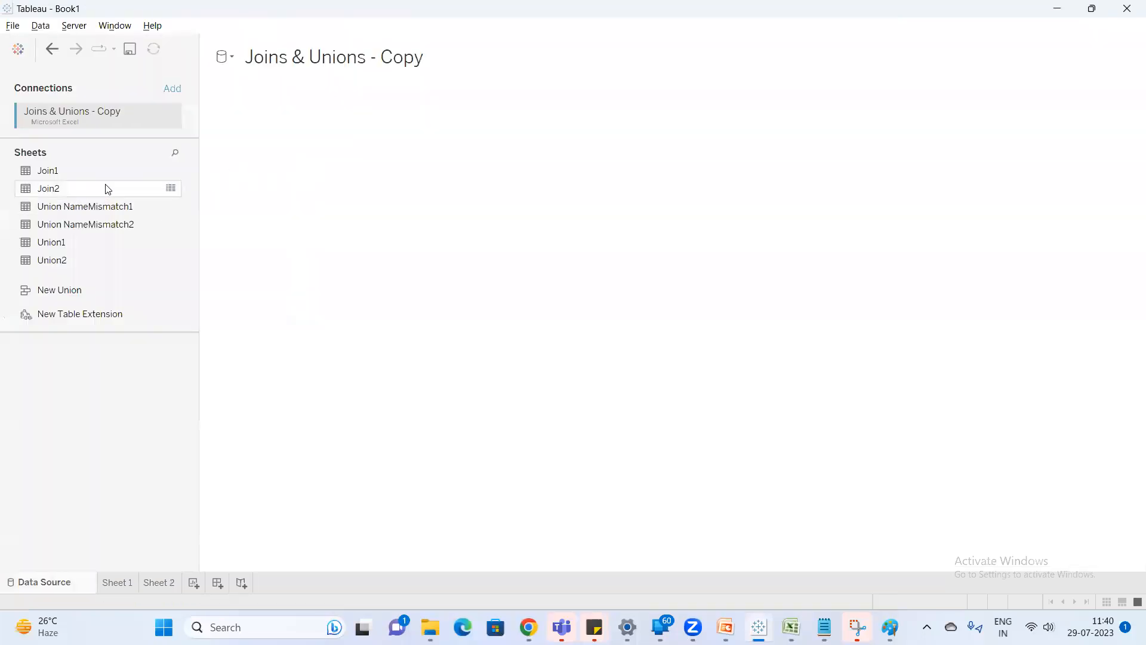
Place the Join1 sheet on the logical layer canvas and relate the Join2 sheet to it.
{"action": "left_click_drag", "start_coordinate": [48, 171], "coordinate": [321, 169]}
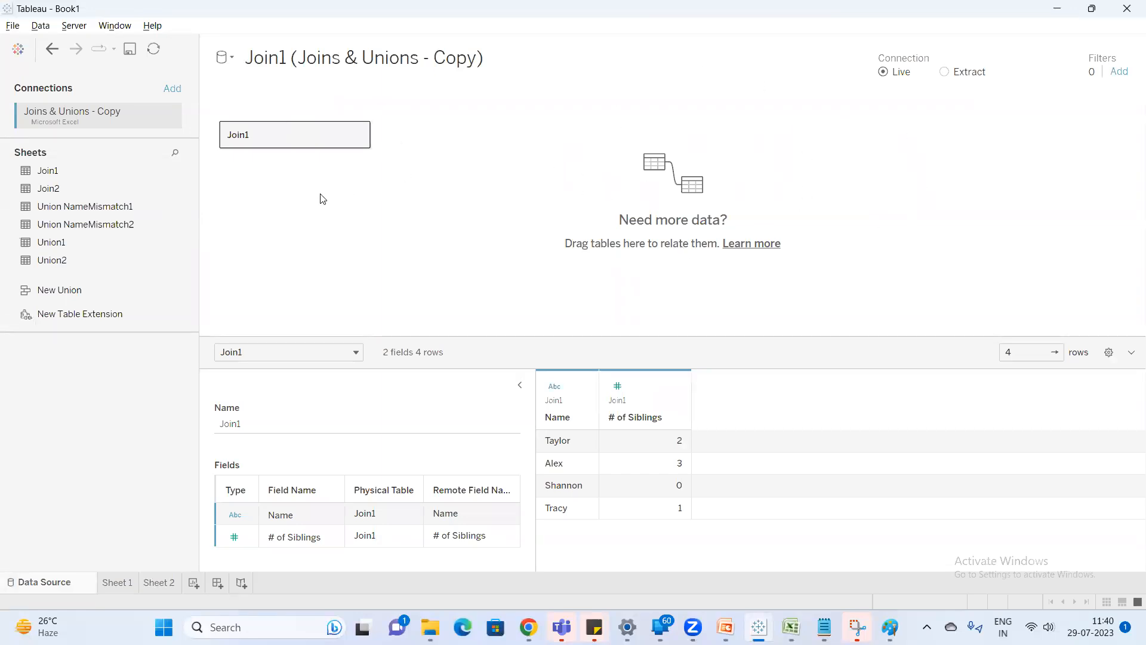
{"action": "left_click_drag", "start_coordinate": [81, 190], "coordinate": [524, 181]}
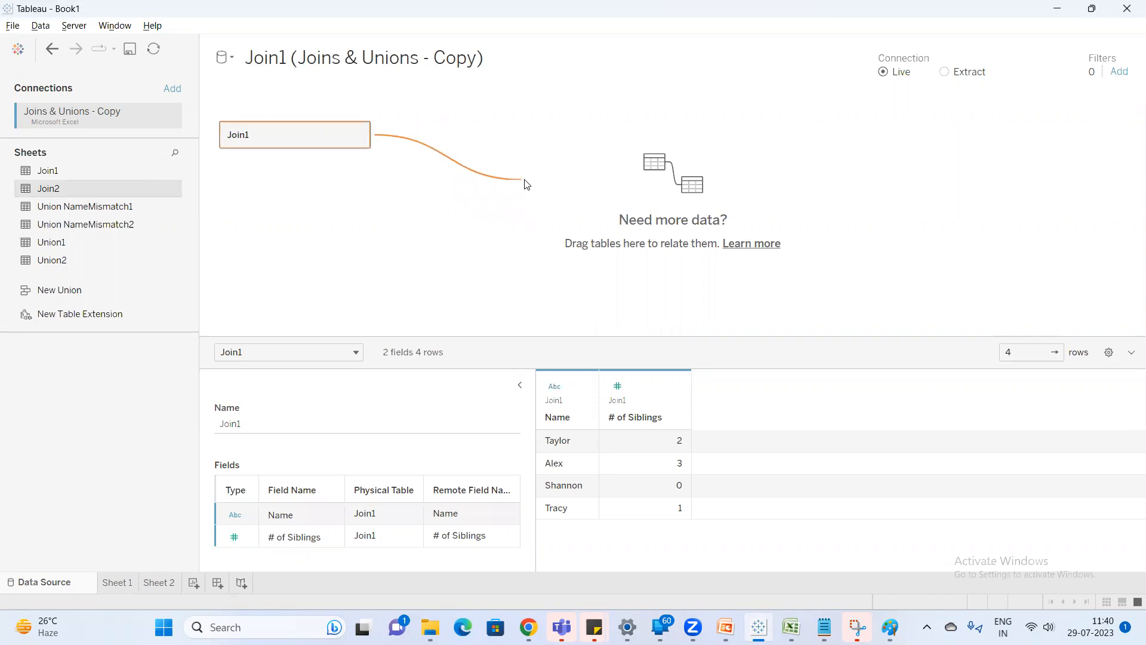
{"action": "left_click_drag", "start_coordinate": [525, 184], "coordinate": [525, 184]}
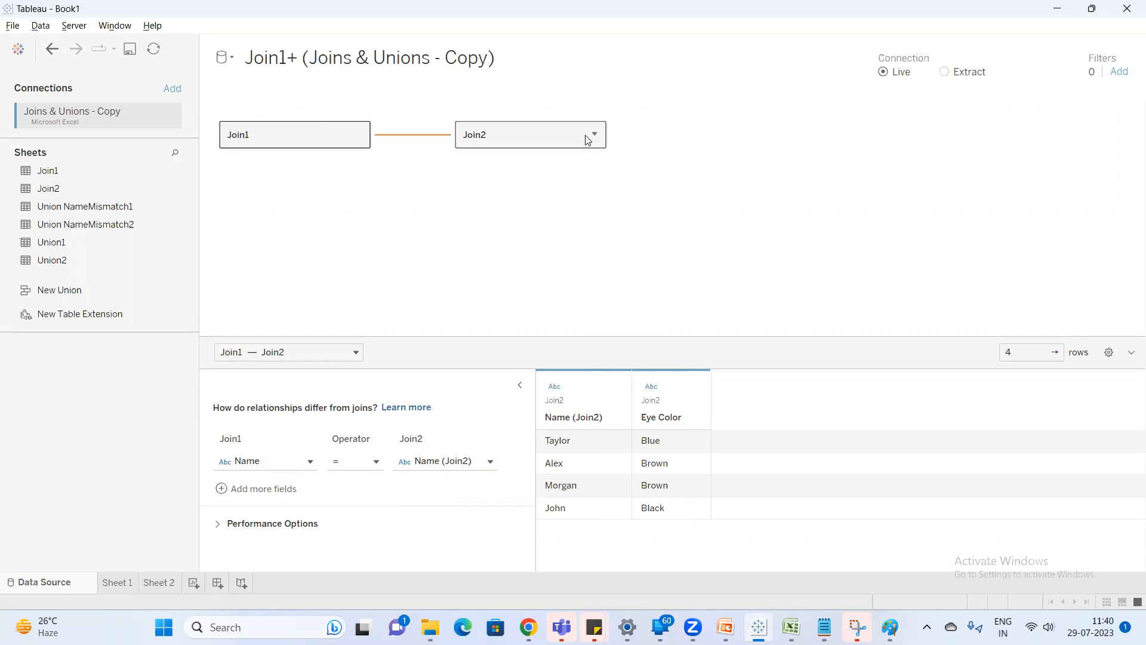
Switch to Notepad and append "----combine the data --physical table will not be aviabl" to the Logical Layer line.
{"action": "key", "text": "alt+Tab"}
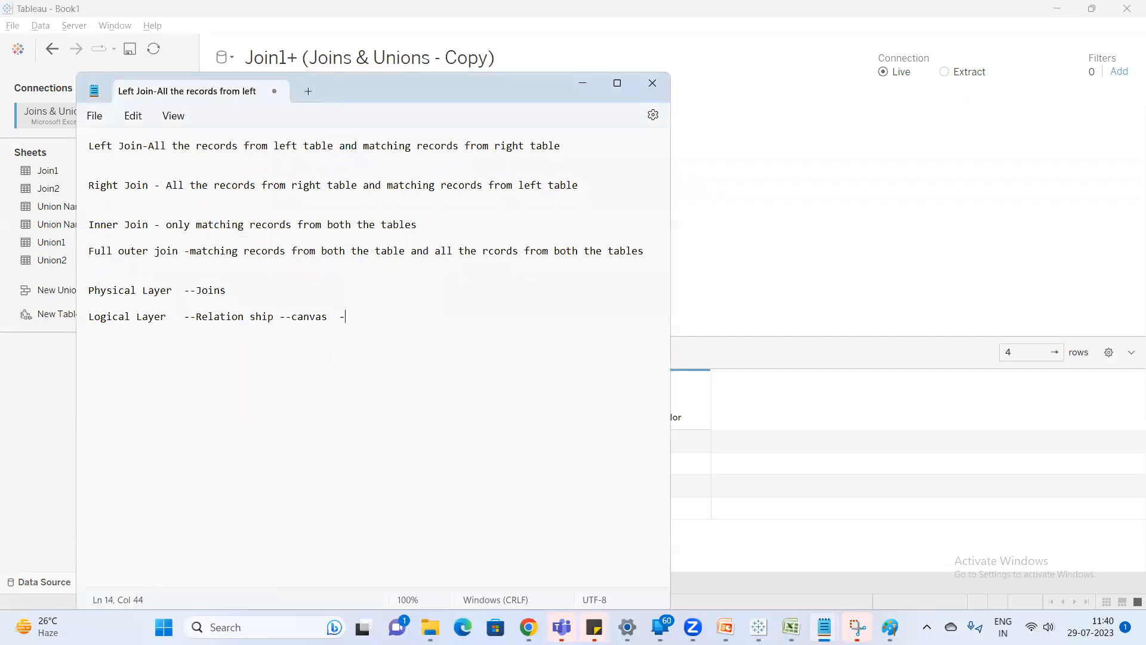
{"action": "type", "text": "combine the dat"}
{"action": "key", "text": "BackSpace"}
{"action": "type", "text": "a --phy"}
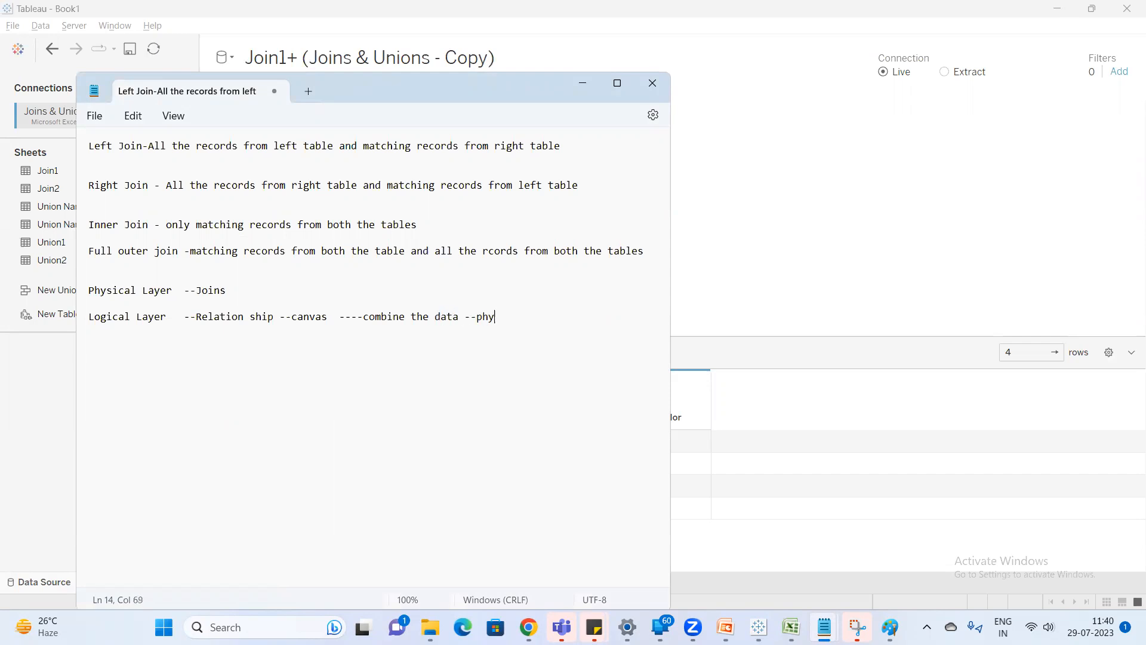
{"action": "type", "text": "sical table will not be avi"}
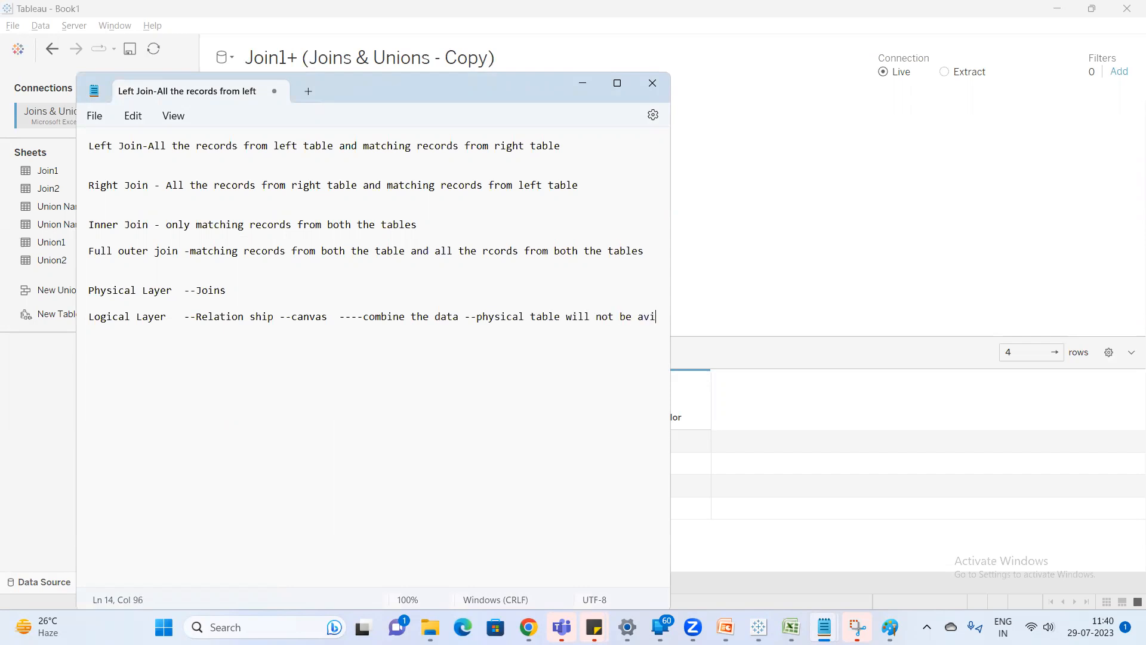
{"action": "type", "text": "able"}
Return to Tableau, add a new worksheet and reopen the Join1+ (Joins & Unions - Copy) data source for editing.
{"action": "left_click", "coordinate": [767, 203]}
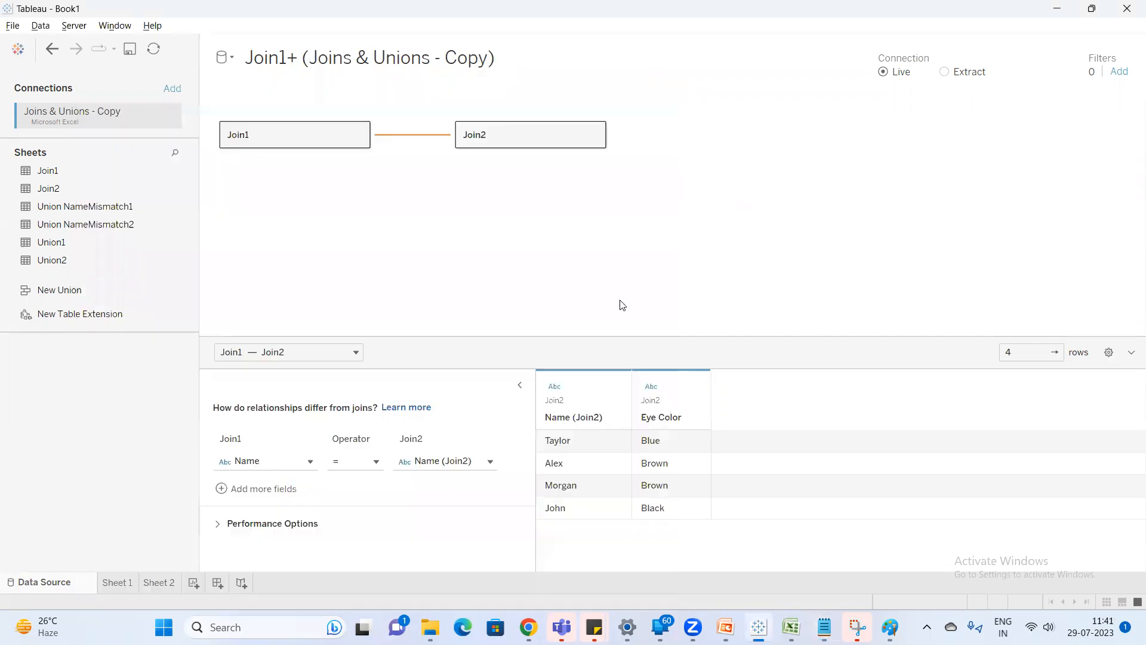
{"action": "left_click", "coordinate": [193, 583]}
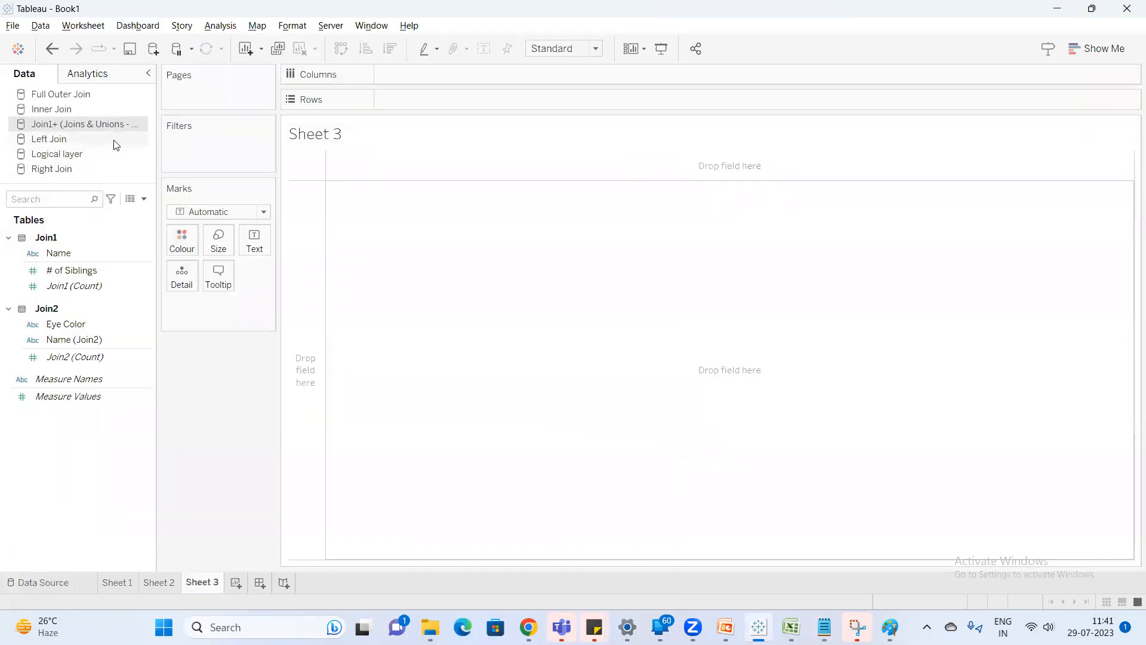
{"action": "right_click", "coordinate": [101, 126]}
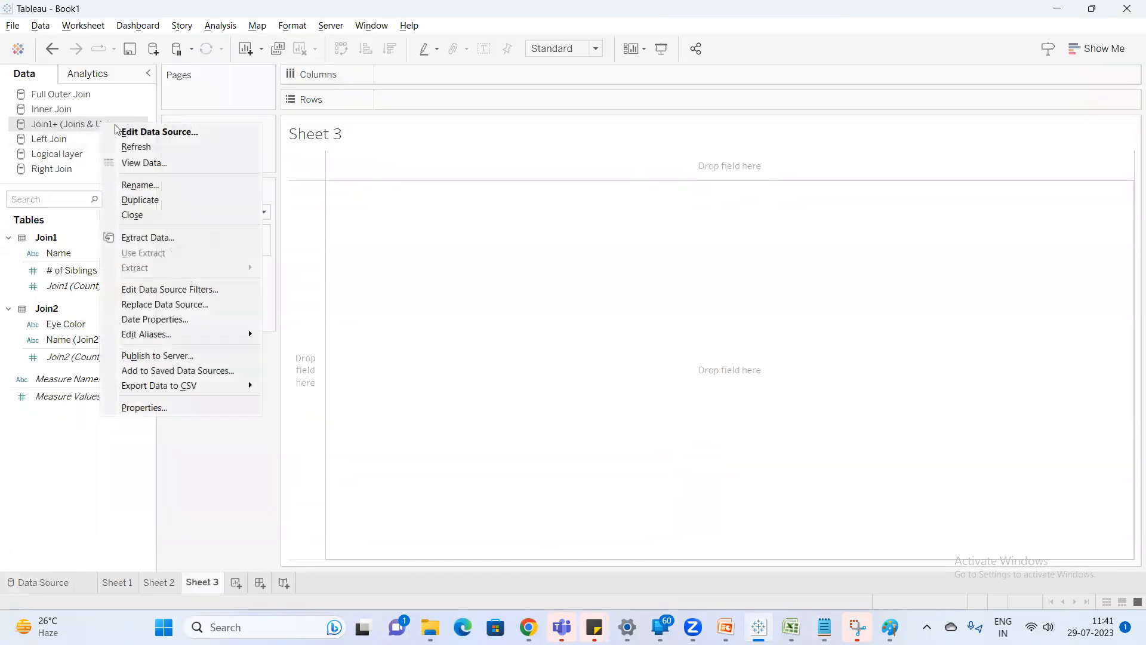
{"action": "left_click", "coordinate": [152, 131]}
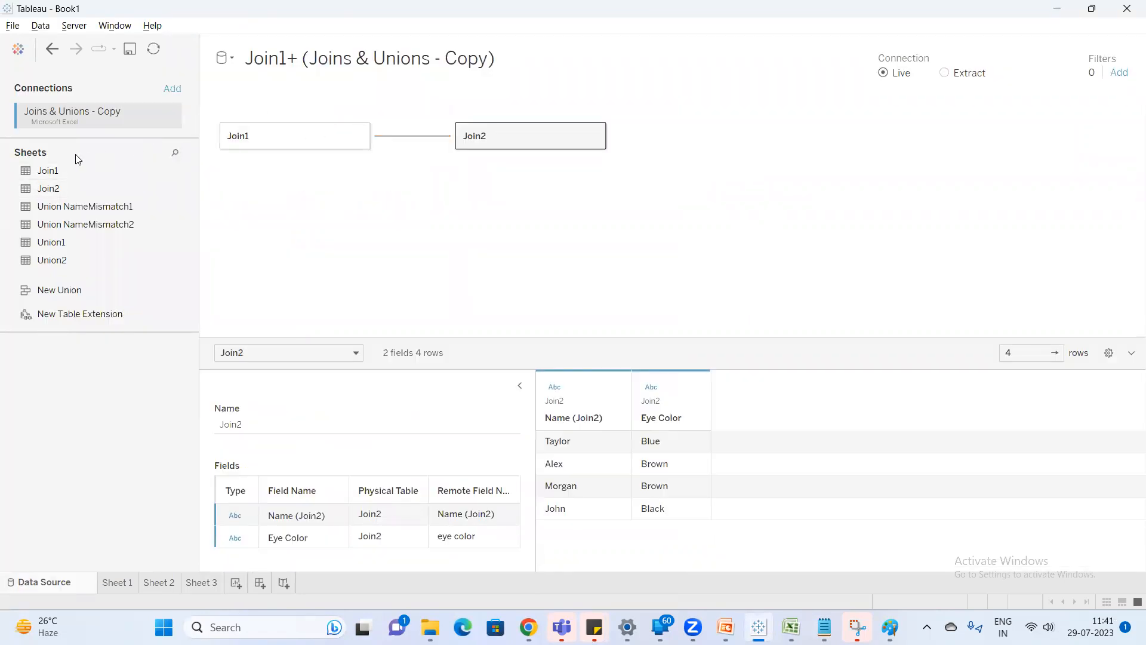
Compare the separate data previews of the Join1 and Join2 tables on the canvas.
{"action": "left_click", "coordinate": [304, 137]}
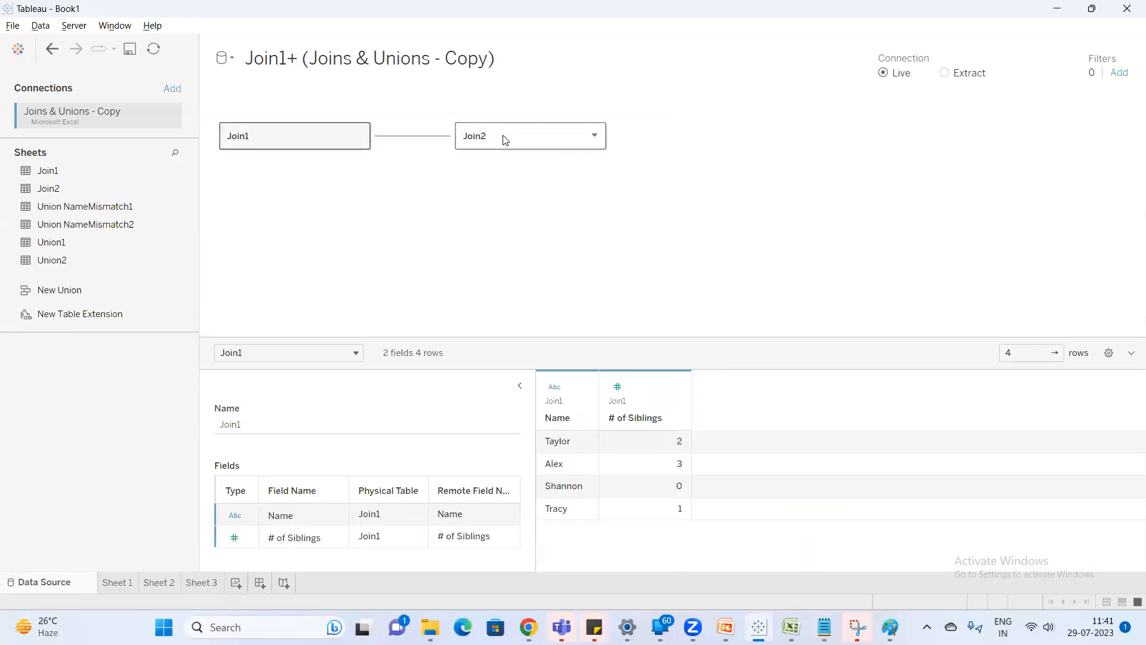
{"action": "left_click", "coordinate": [536, 149]}
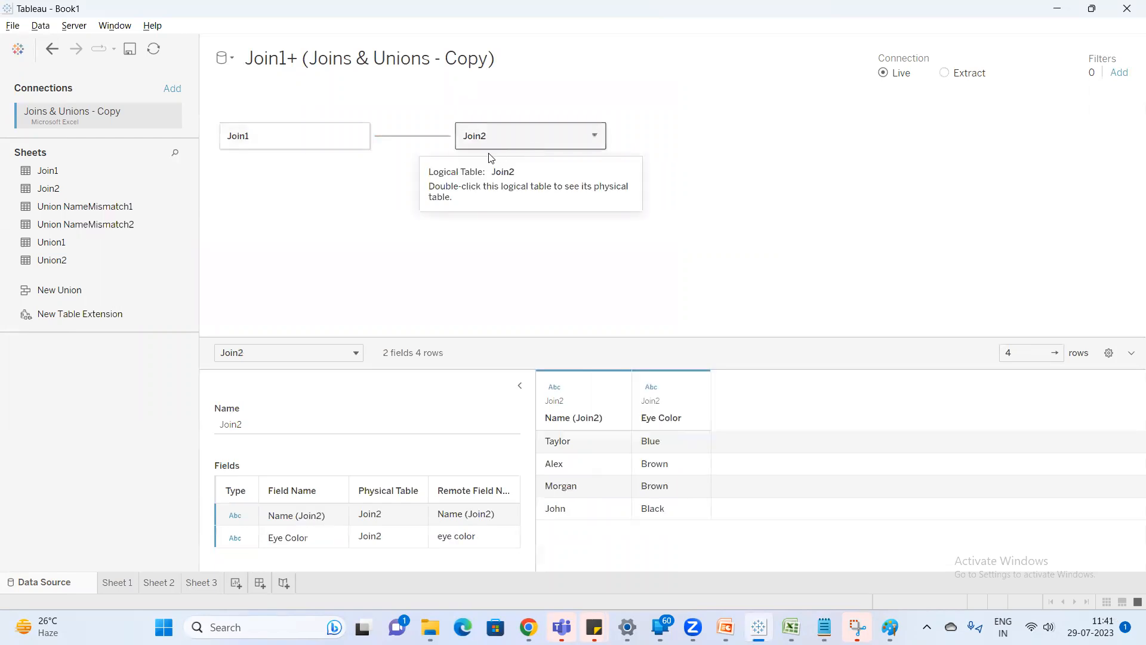
{"action": "left_click", "coordinate": [328, 146]}
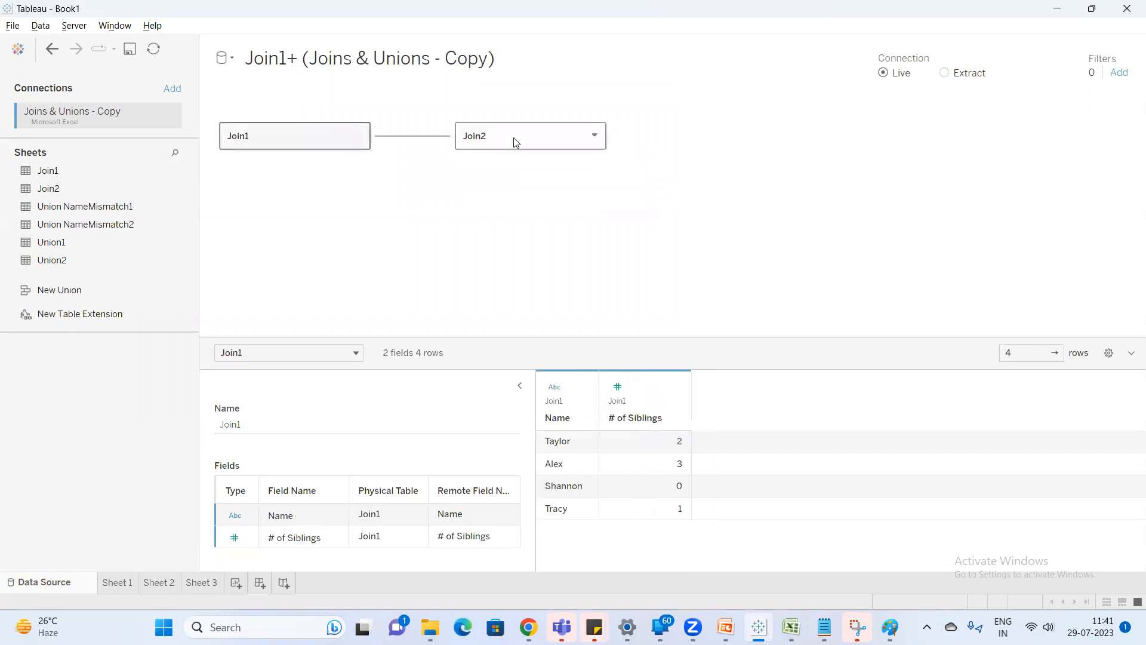
{"action": "left_click", "coordinate": [513, 138]}
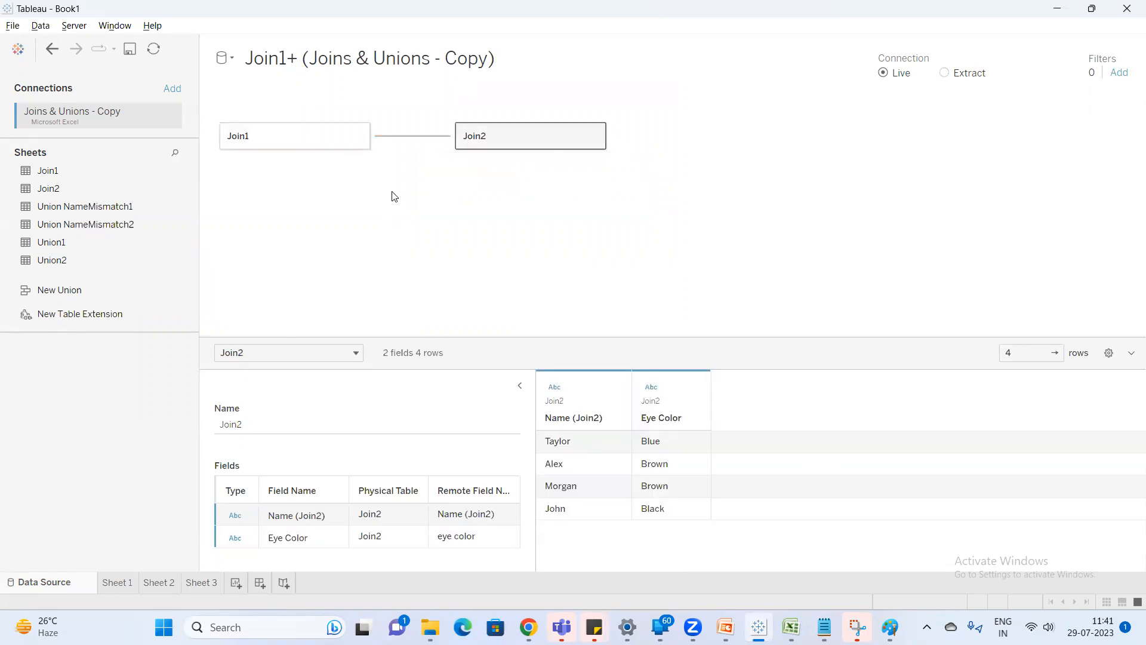
From Sheet 3, view the underlying data of the Join1+ source for its individual tables, and close the data view.
{"action": "left_click", "coordinate": [215, 584]}
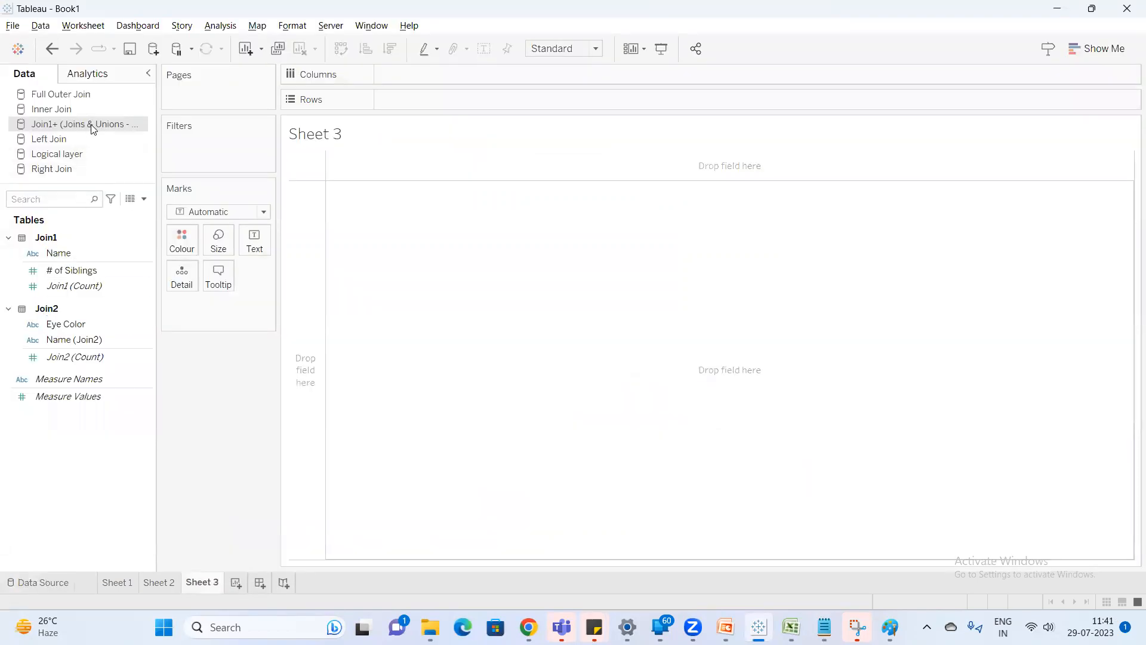
{"action": "left_click", "coordinate": [134, 201]}
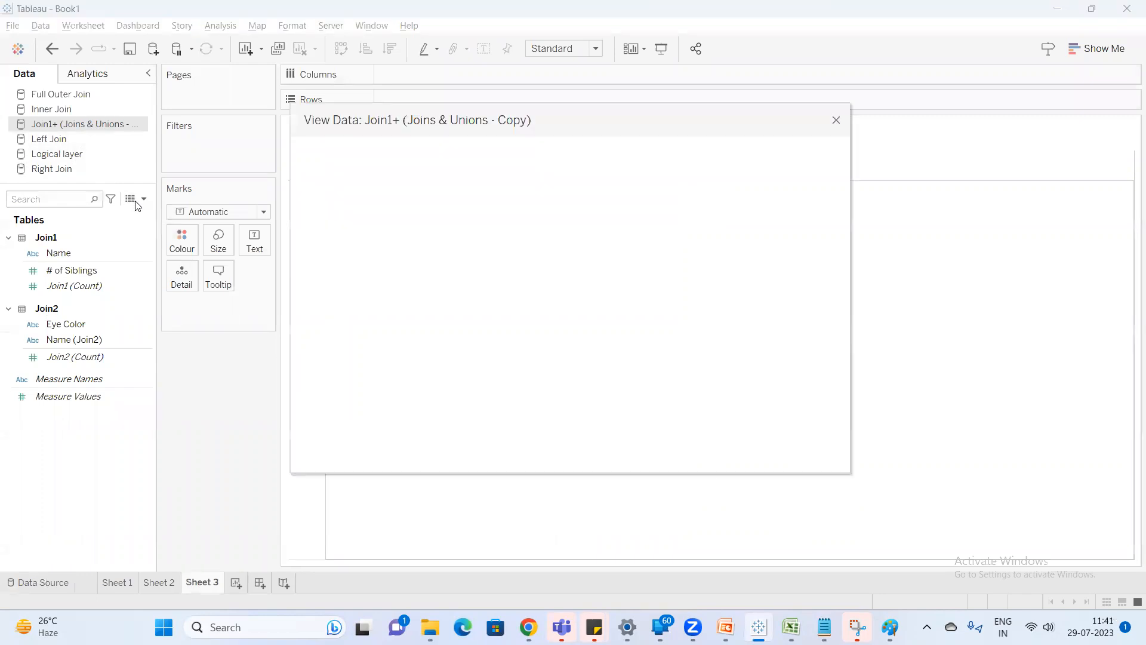
{"action": "left_click", "coordinate": [379, 200]}
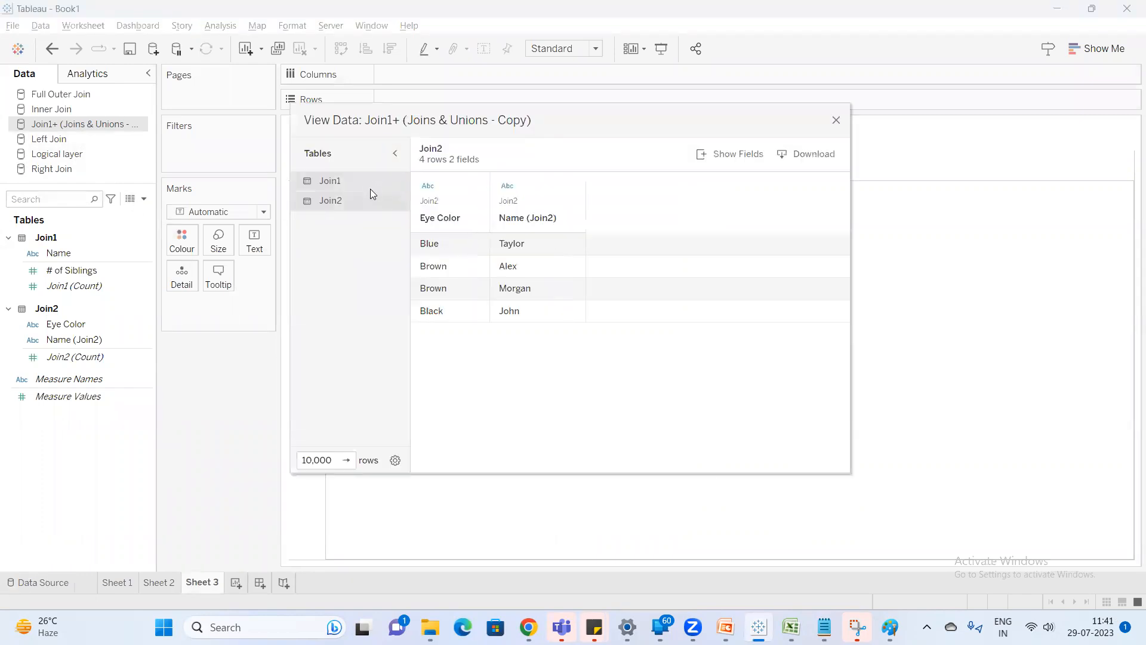
{"action": "left_click", "coordinate": [836, 120]}
On Sheet 3, place Join1's Name in the rows and show # of Siblings as the text values.
{"action": "left_click", "coordinate": [66, 323]}
{"action": "left_click", "coordinate": [71, 269]}
{"action": "left_click_drag", "start_coordinate": [69, 253], "coordinate": [475, 100]}
{"action": "left_click", "coordinate": [63, 270]}
{"action": "double_click", "coordinate": [63, 270]}
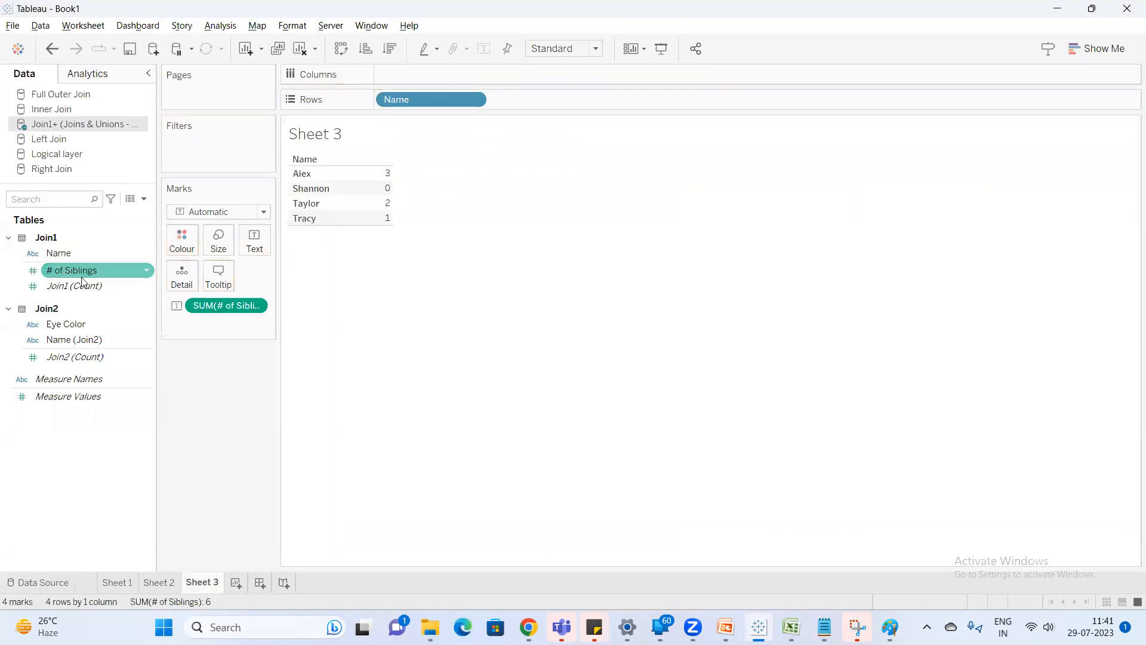
Point out Join2's Eye Color and Name fields, and inspect the relationship between Join1 and Join2 in the data source.
{"action": "left_click", "coordinate": [87, 329]}
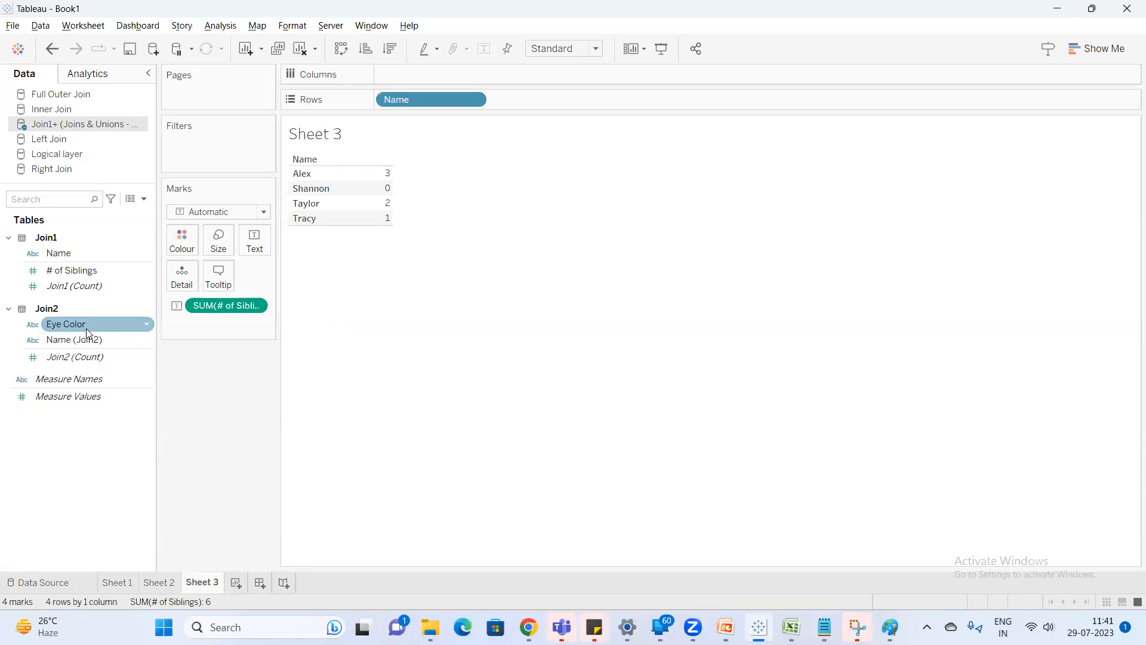
{"action": "left_click", "coordinate": [93, 344]}
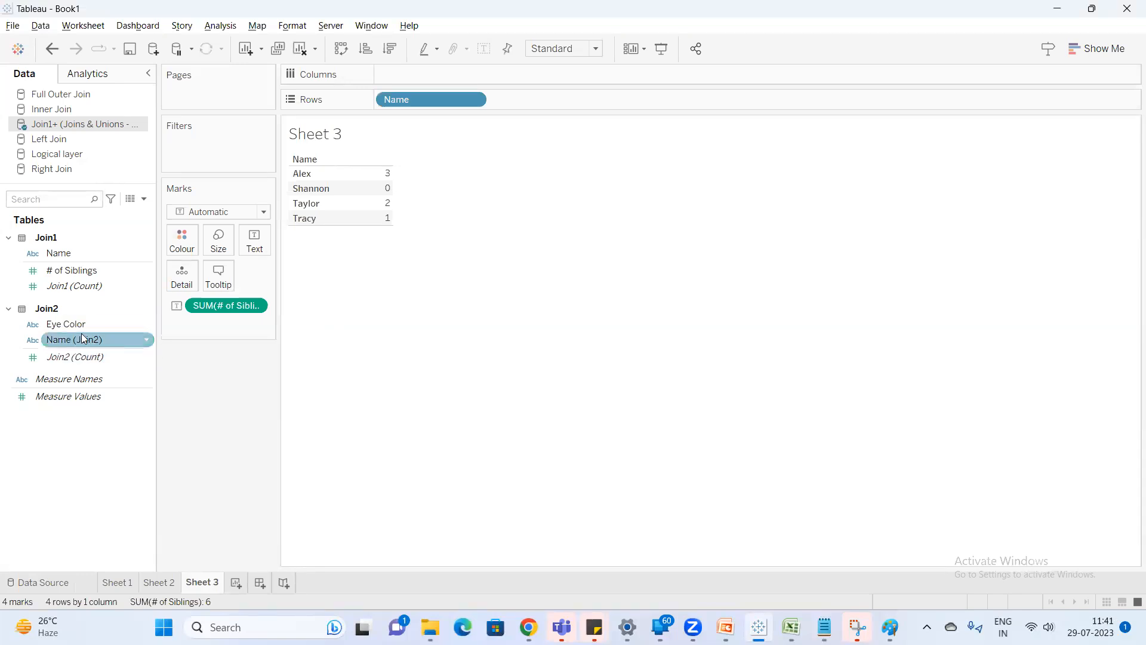
{"action": "left_click", "coordinate": [69, 325]}
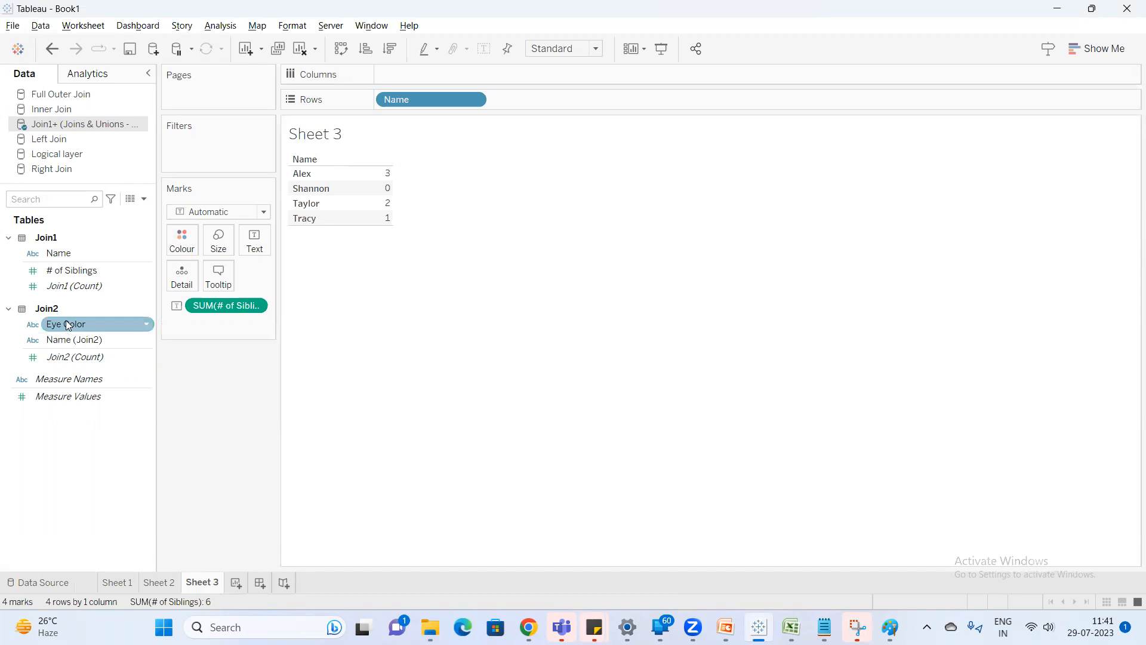
{"action": "right_click", "coordinate": [100, 130]}
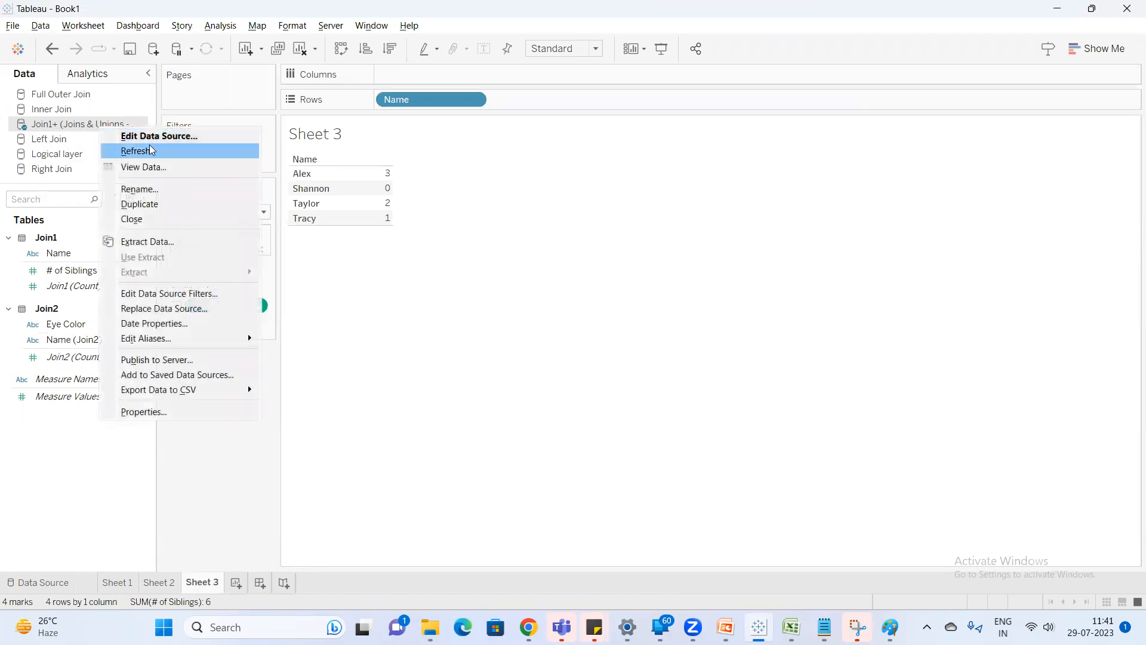
{"action": "left_click", "coordinate": [149, 127]}
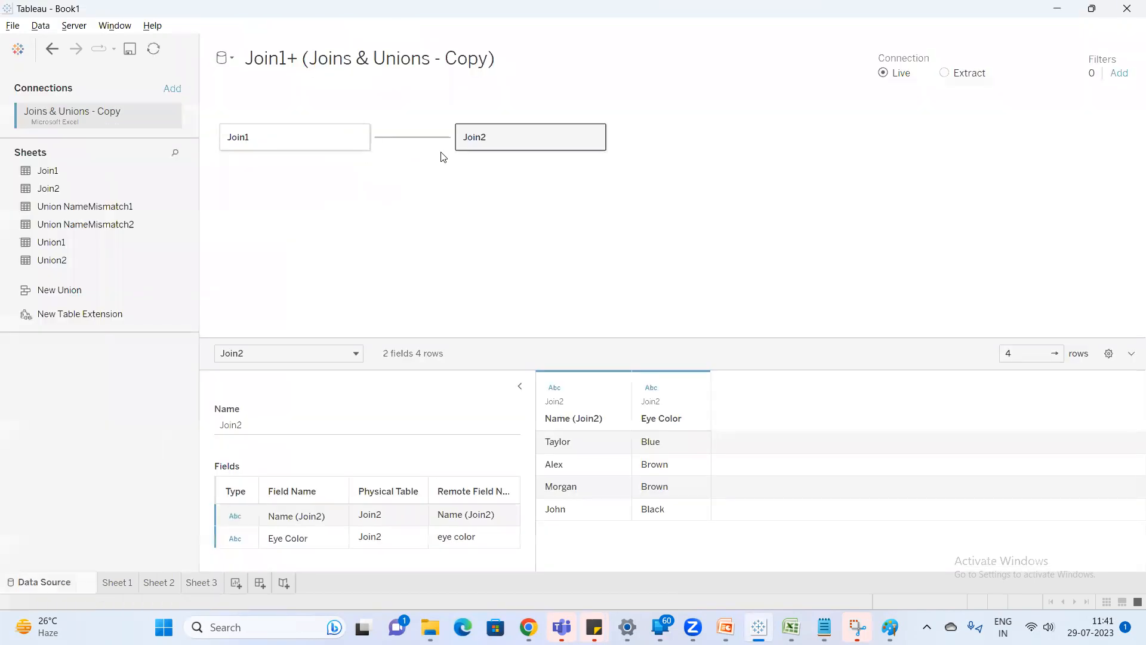
{"action": "left_click", "coordinate": [409, 138]}
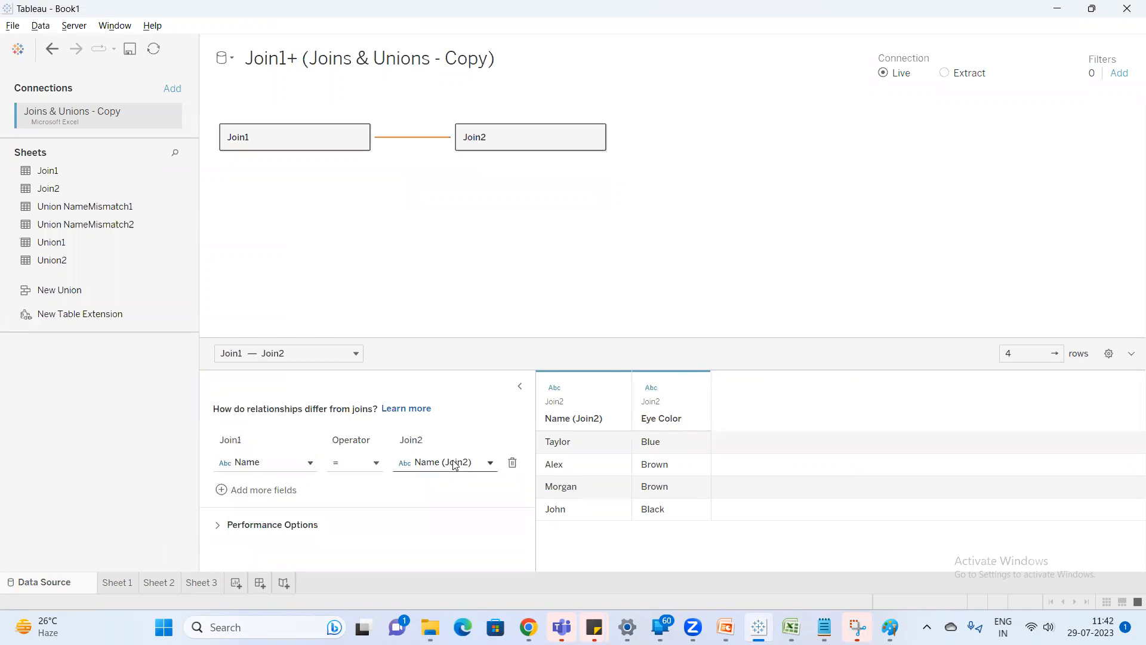
Add Eye Color to Sheet 3's rows, and move # of Siblings there as a discrete field between Name and Eye Color.
{"action": "left_click", "coordinate": [202, 582]}
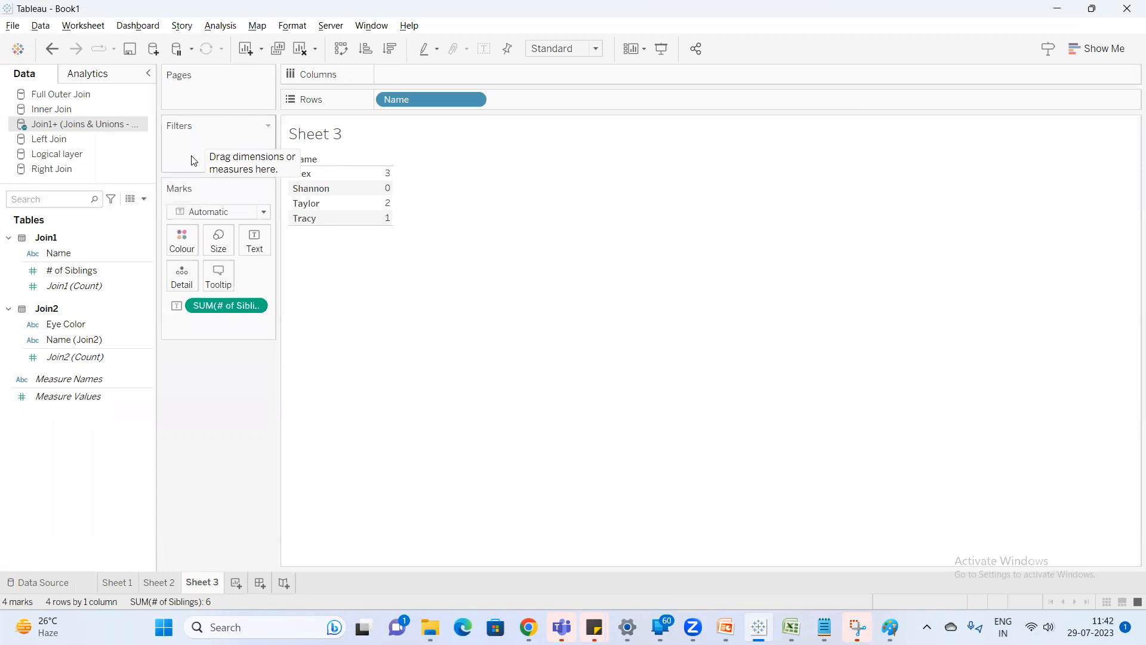
{"action": "double_click", "coordinate": [67, 326]}
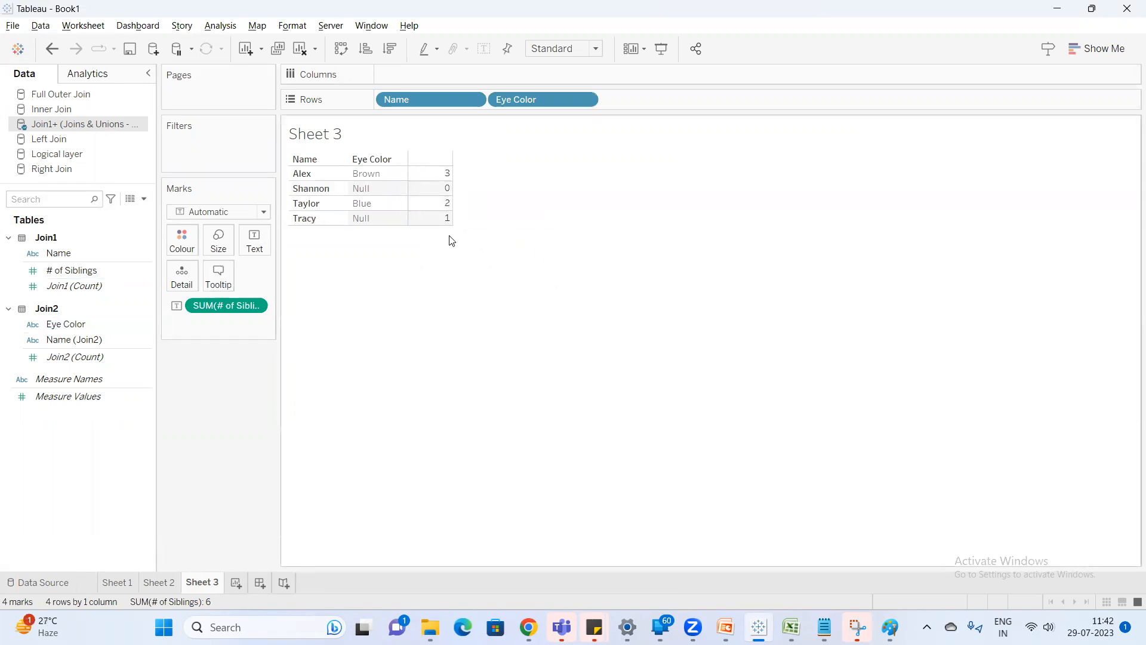
{"action": "left_click_drag", "start_coordinate": [221, 306], "coordinate": [673, 94]}
{"action": "right_click", "coordinate": [672, 99]}
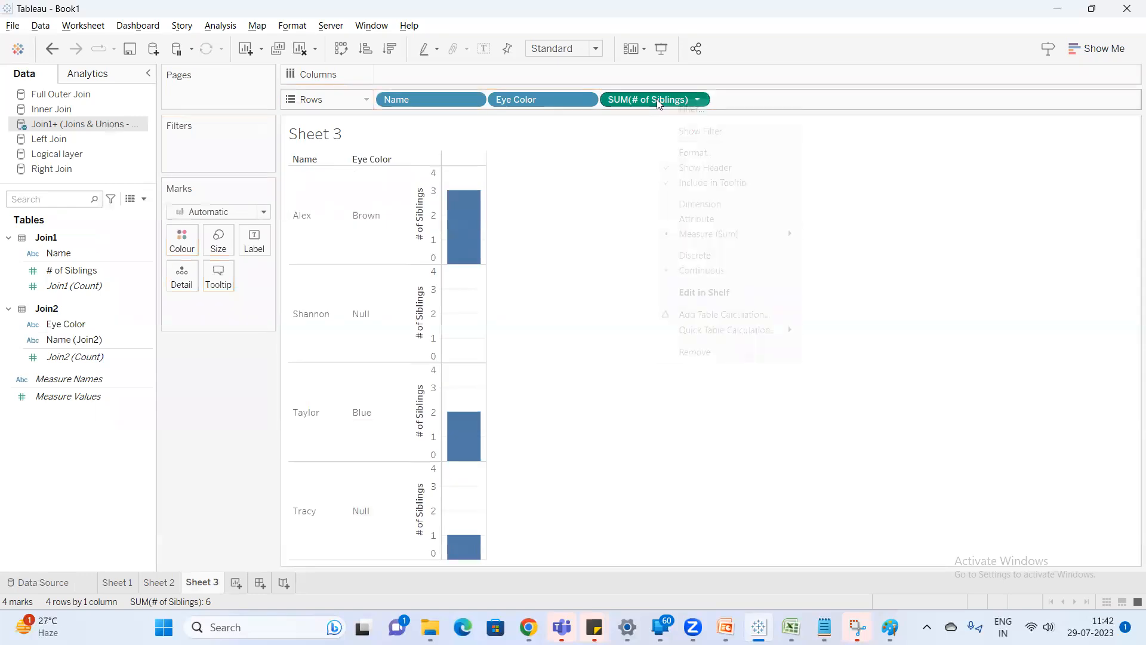
{"action": "left_click", "coordinate": [701, 257]}
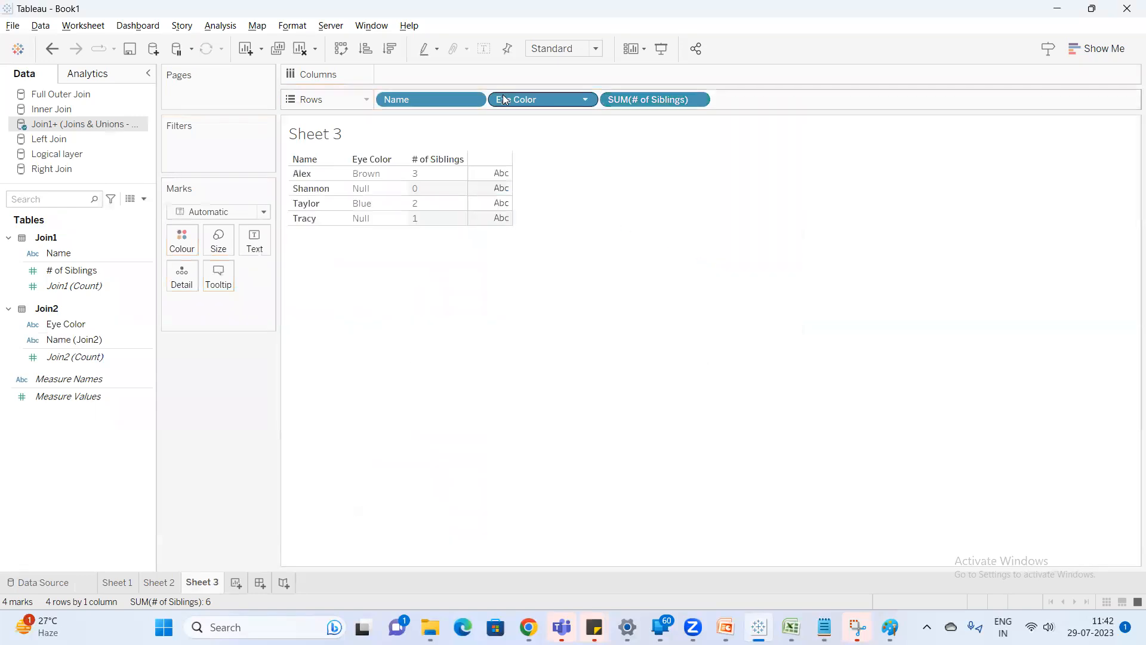
{"action": "left_click_drag", "start_coordinate": [567, 102], "coordinate": [739, 97]}
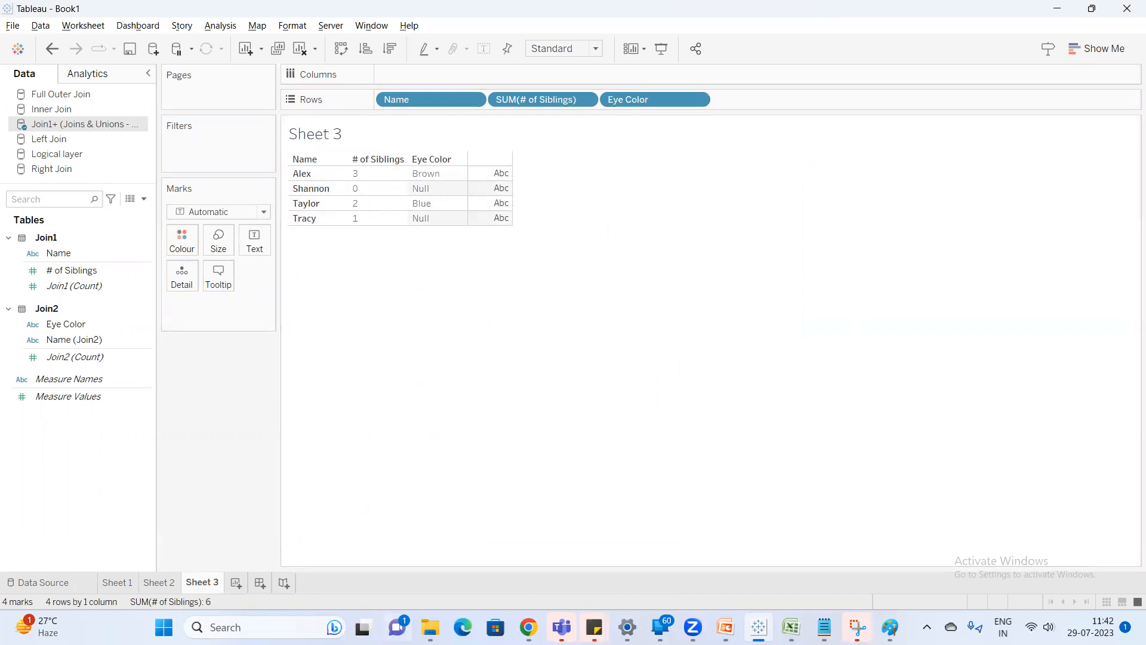
Build a new worksheet with Name (Join2) and Eye Color as rows and # of Siblings as the text values.
{"action": "left_click", "coordinate": [236, 583]}
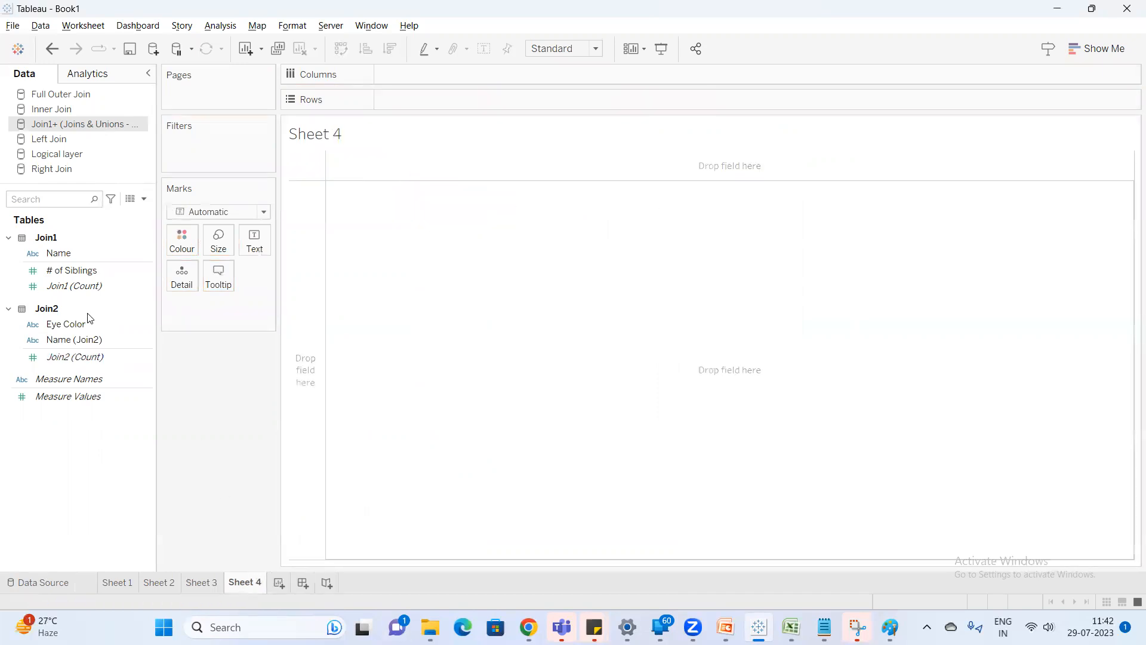
{"action": "double_click", "coordinate": [77, 338]}
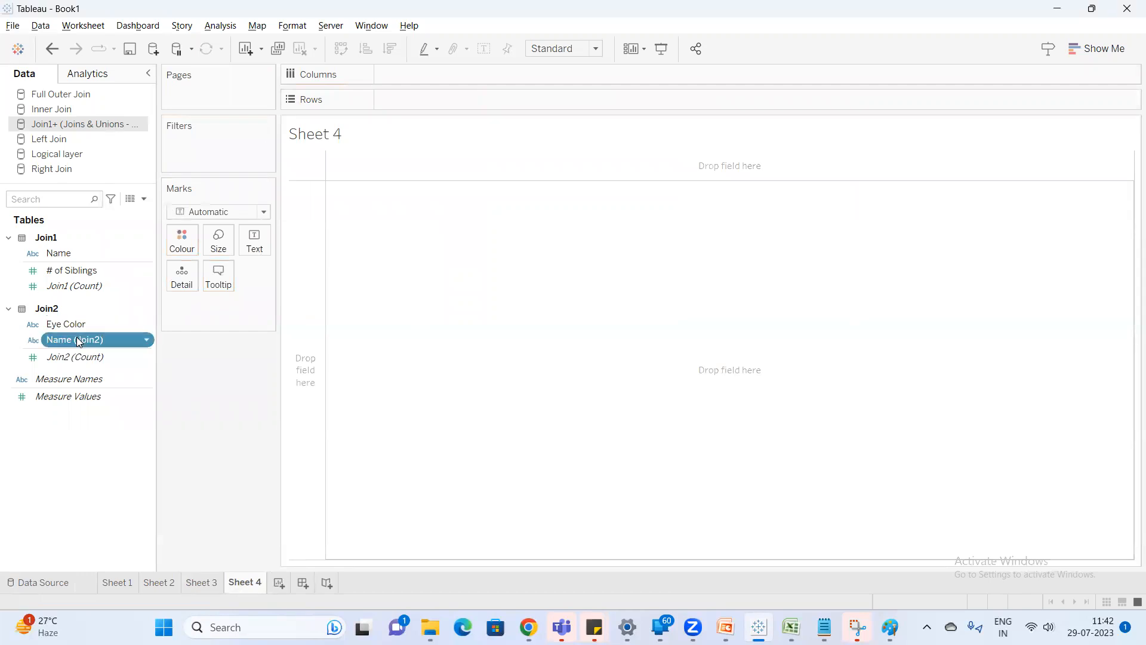
{"action": "left_click", "coordinate": [75, 329]}
{"action": "double_click", "coordinate": [75, 327]}
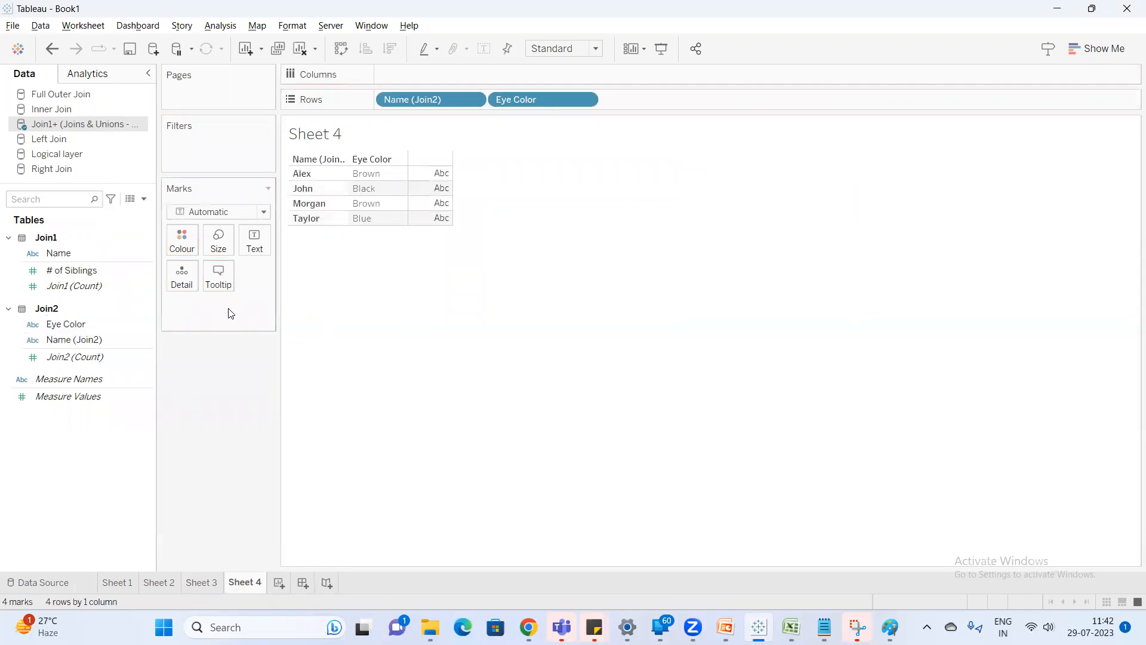
{"action": "left_click", "coordinate": [75, 339]}
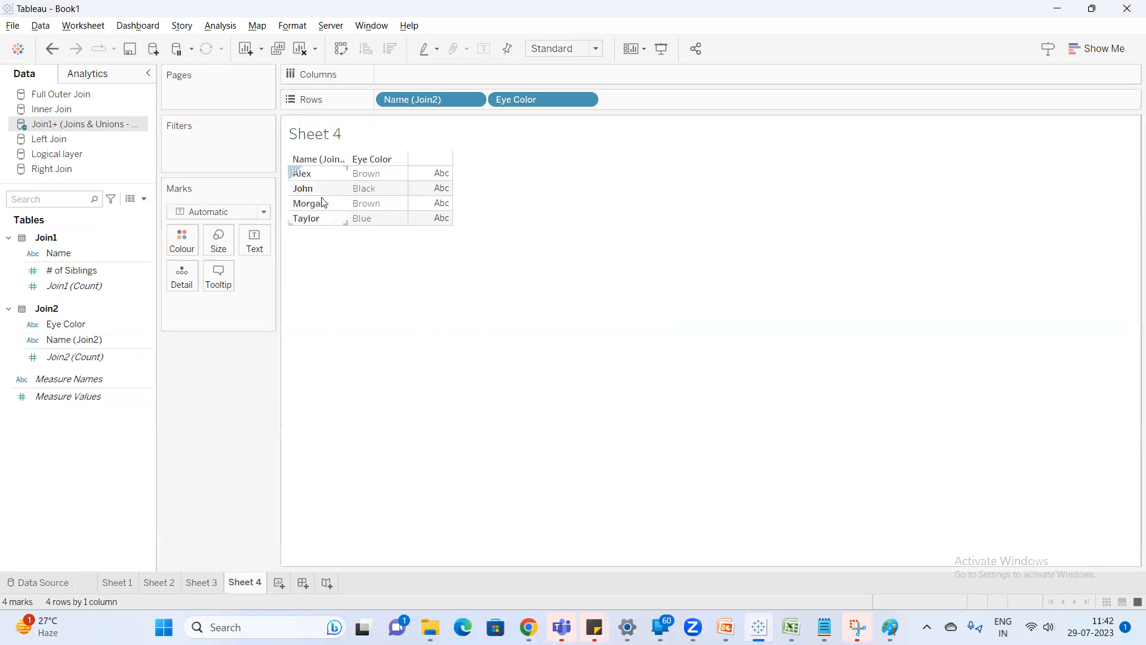
{"action": "left_click", "coordinate": [119, 272]}
{"action": "left_click_drag", "start_coordinate": [92, 275], "coordinate": [221, 306]}
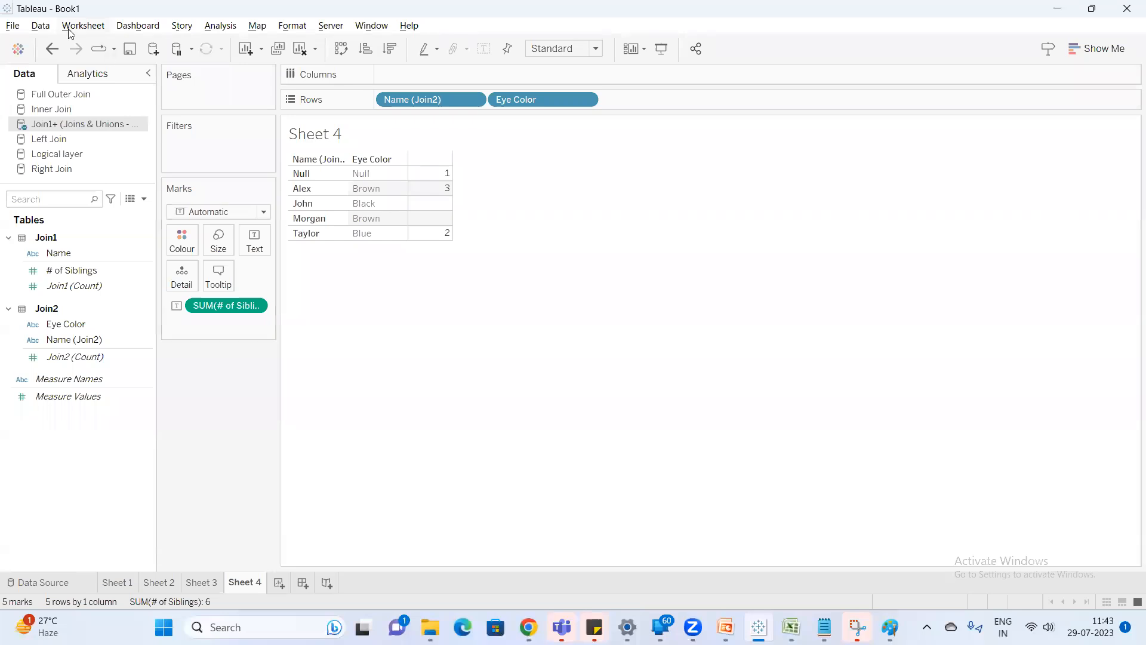
Inspect the relationship between Join1 and Join2 in the data source, and check the matching Name columns in the Excel sheet.
{"action": "right_click", "coordinate": [84, 127]}
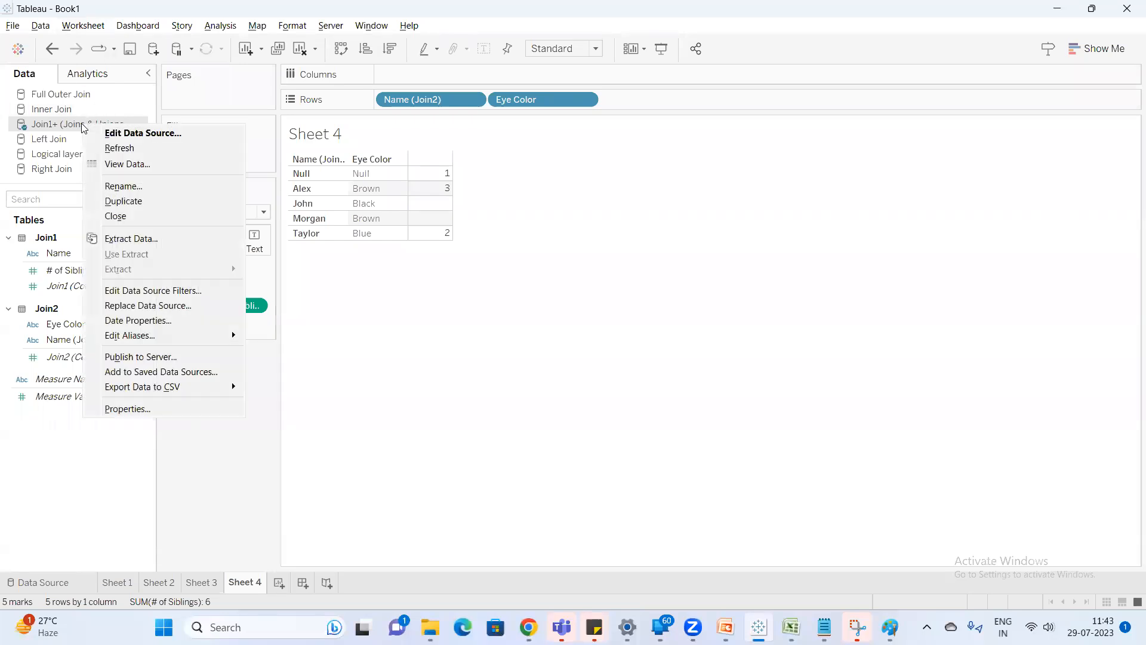
{"action": "left_click", "coordinate": [139, 134]}
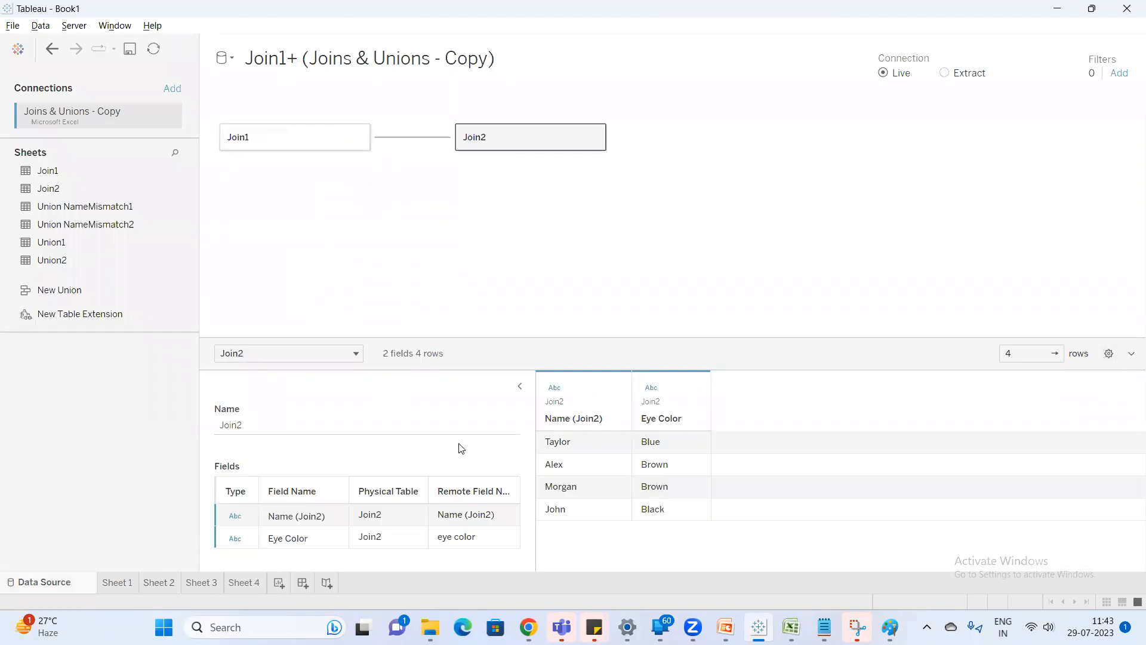
{"action": "left_click", "coordinate": [411, 141]}
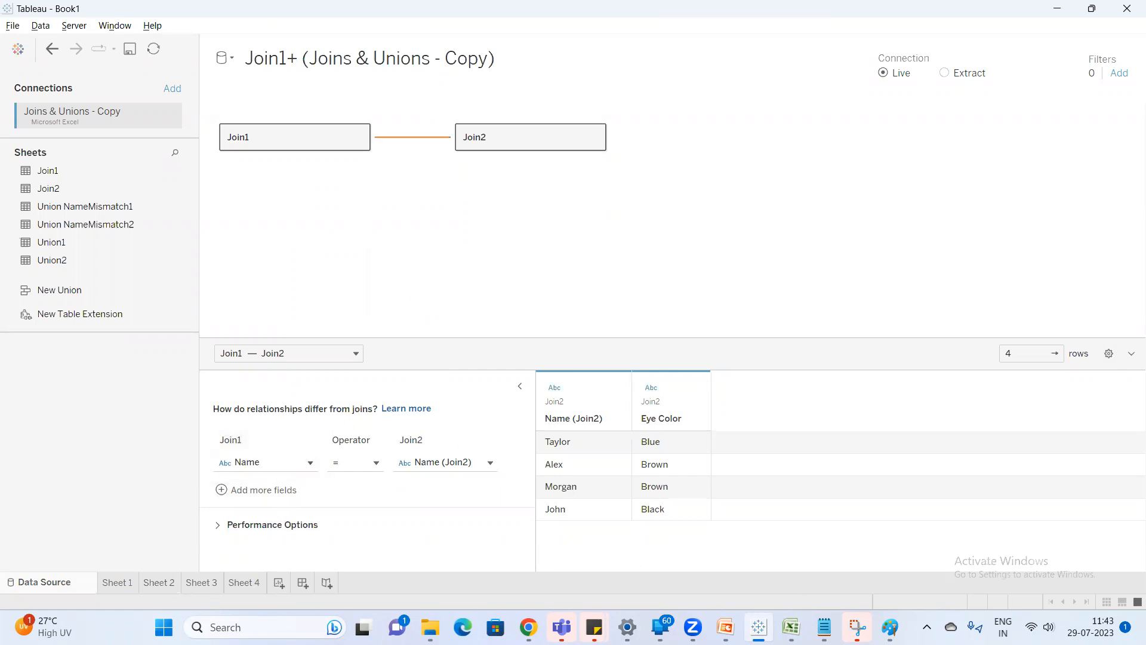
{"action": "mouse_move", "coordinate": [791, 627]}
{"action": "left_click", "coordinate": [791, 555]}
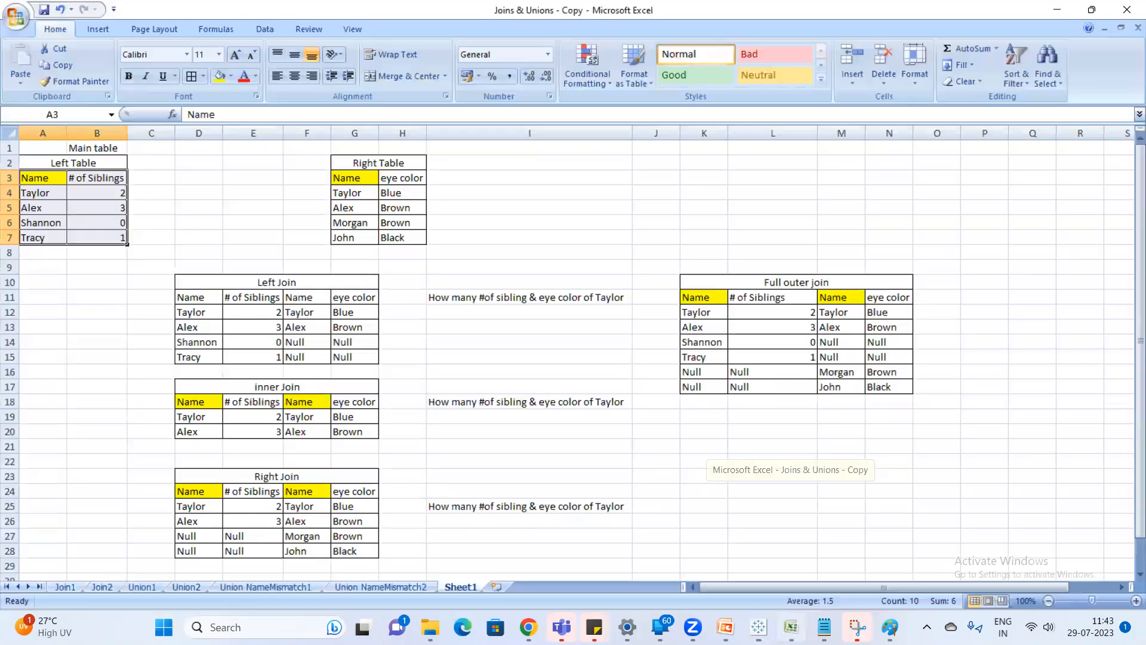
{"action": "left_click", "coordinate": [49, 179]}
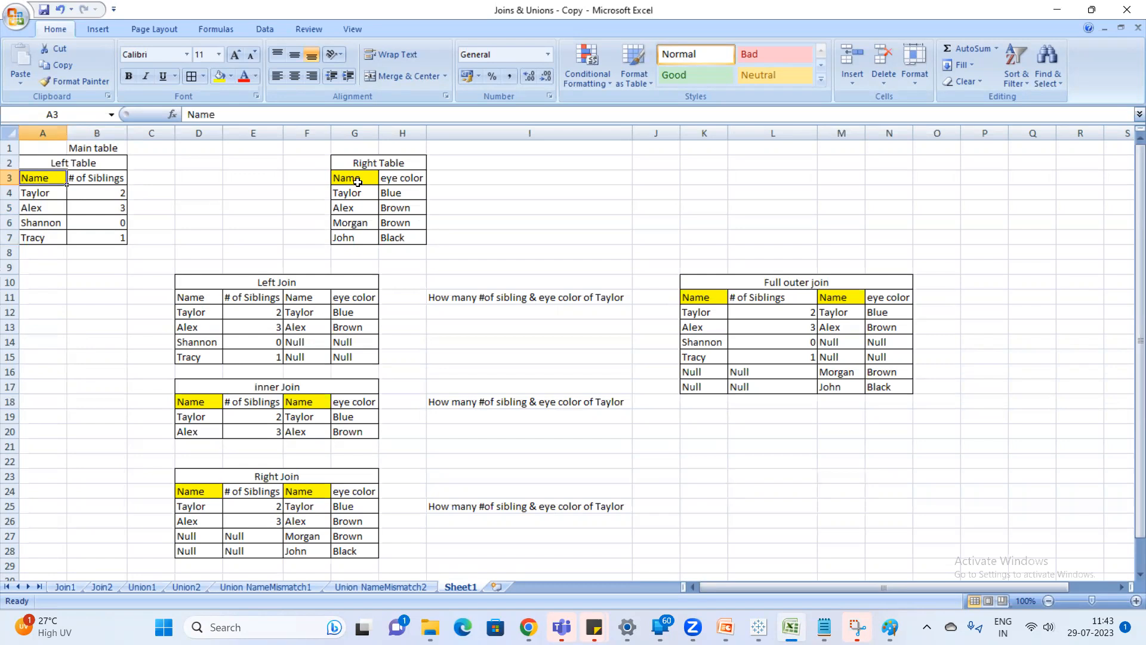
{"action": "key", "text": "alt+Tab"}
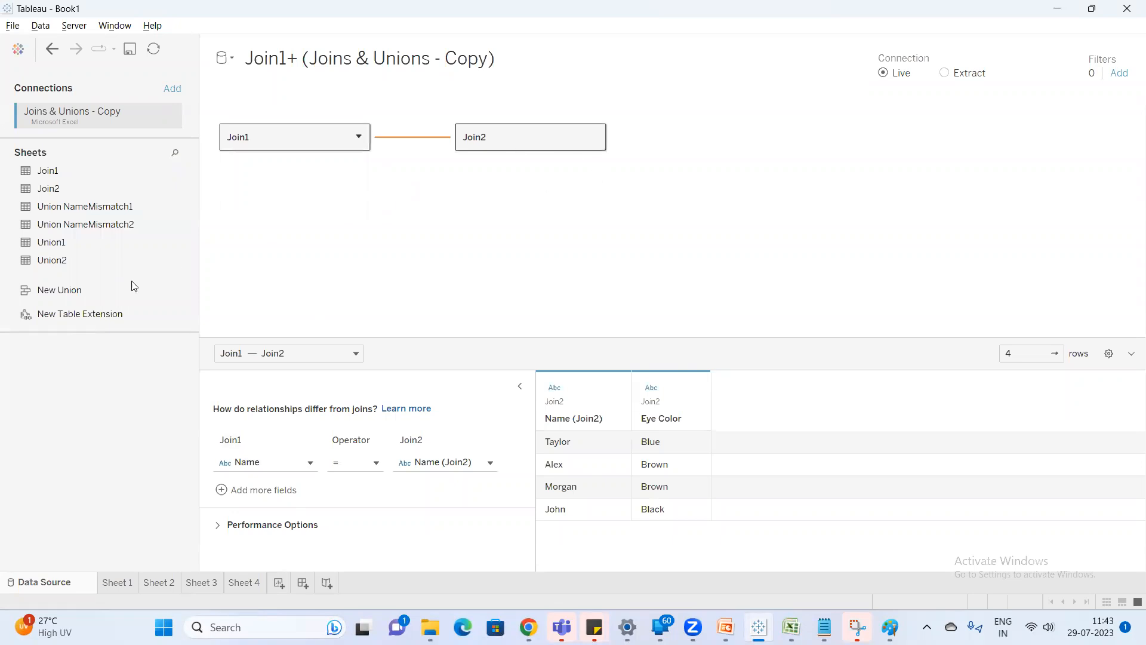
Capture the data source canvas showing the Join1 to Join2 relationship line with the Snipping Tool.
{"action": "key", "text": "super"}
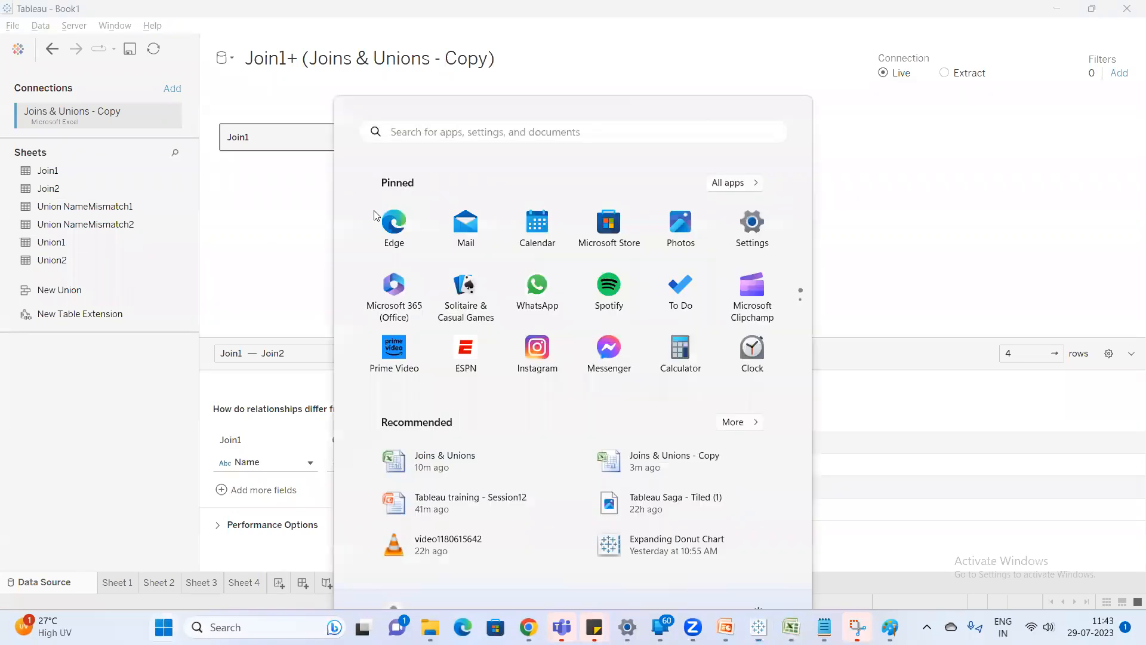
{"action": "type", "text": "sni"}
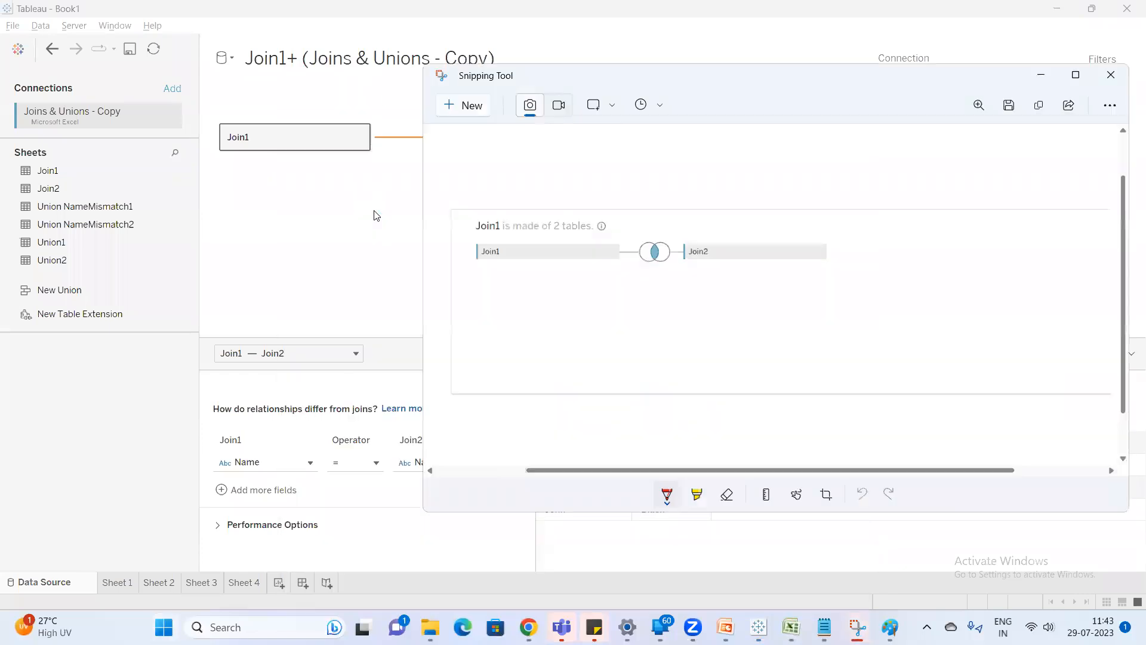
{"action": "left_click", "coordinate": [465, 105]}
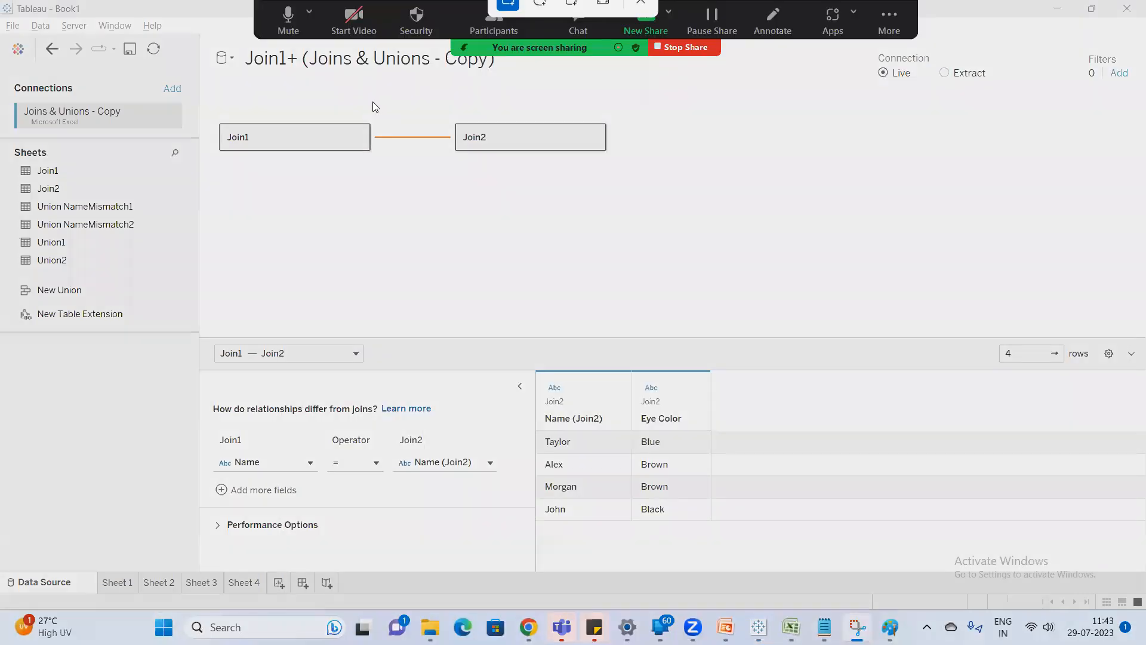
{"action": "left_click_drag", "start_coordinate": [186, 38], "coordinate": [778, 273]}
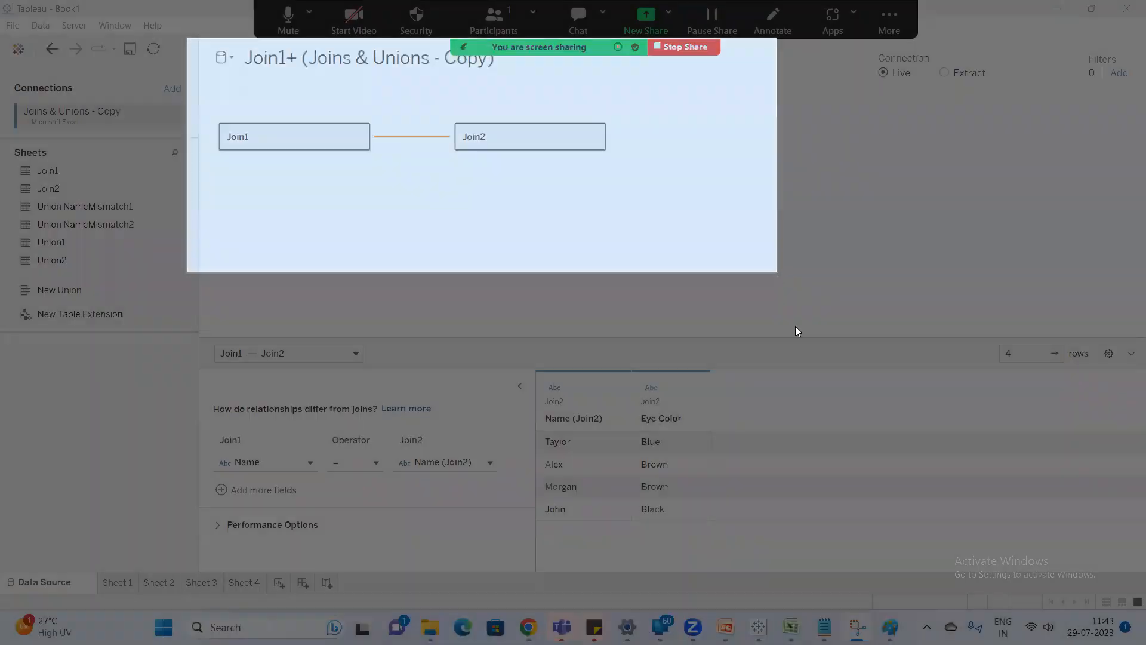
Switch to the Paint drawing with the Venn diagram note and paste the relationship screenshot below the physical layer capture.
{"action": "mouse_move", "coordinate": [890, 627]}
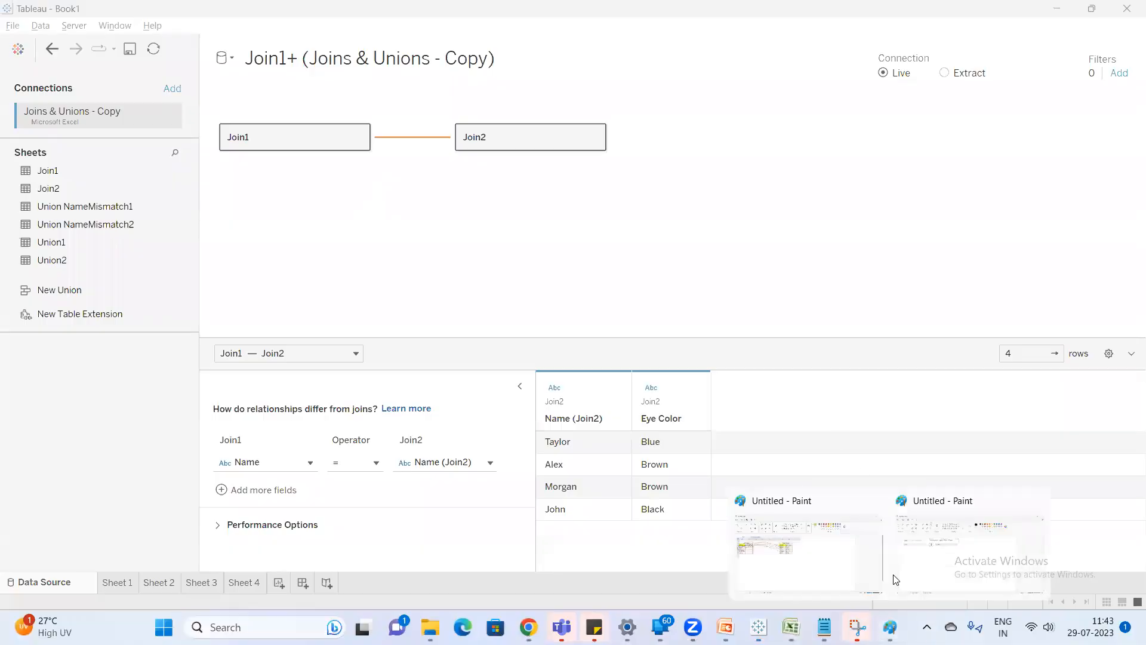
{"action": "left_click", "coordinate": [950, 549]}
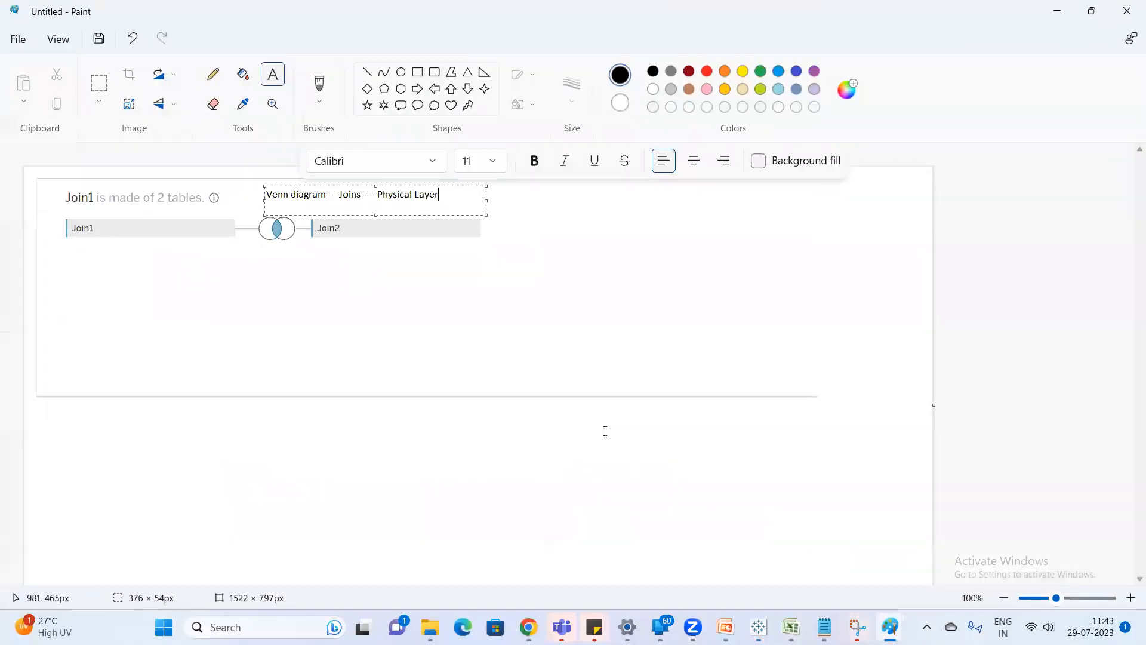
{"action": "key", "text": "ctrl+v"}
{"action": "left_click", "coordinate": [167, 443]}
{"action": "key", "text": "ctrl+v"}
{"action": "left_click_drag", "start_coordinate": [317, 281], "coordinate": [389, 485]}
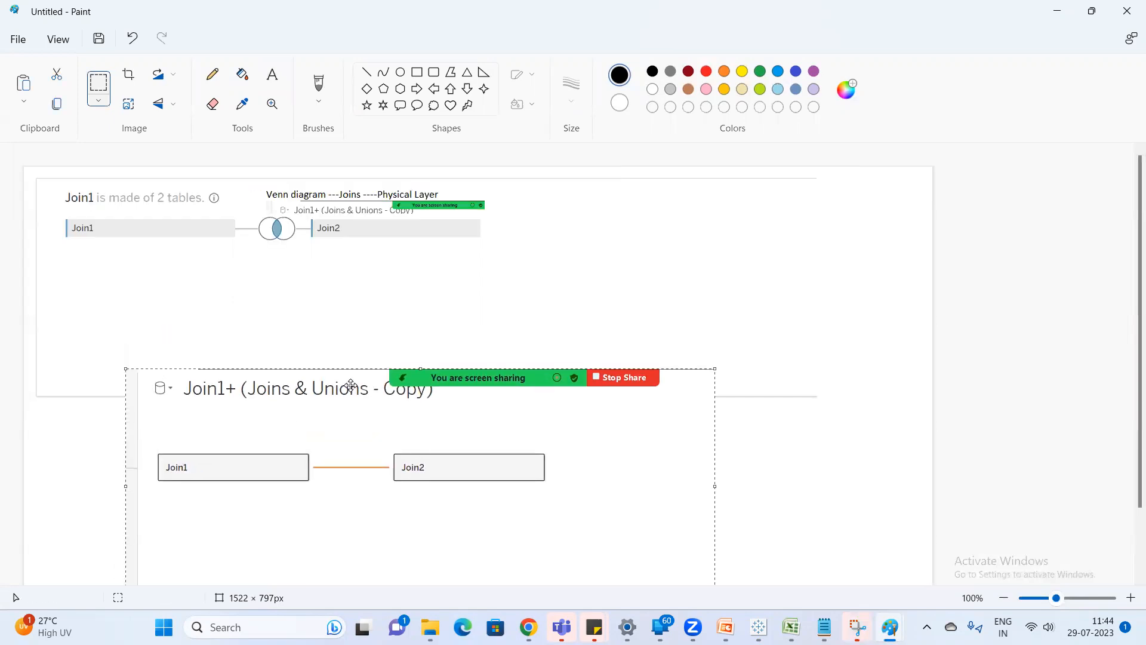
{"action": "left_click_drag", "start_coordinate": [332, 430], "coordinate": [253, 479]}
{"action": "left_click", "coordinate": [1005, 420]}
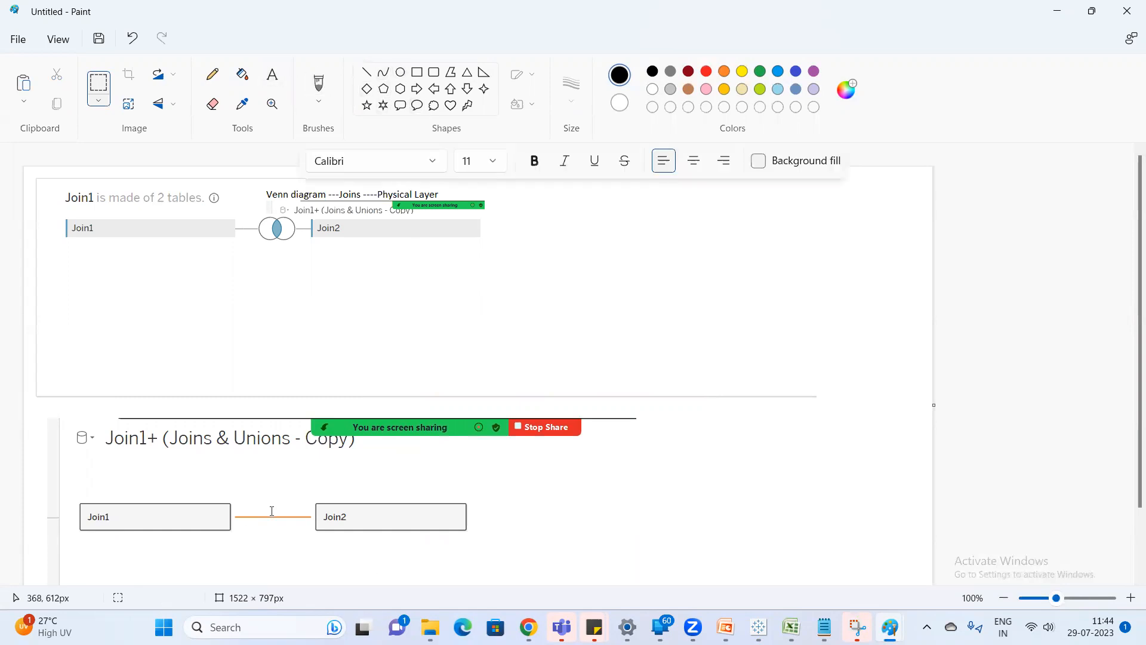
Add the note "Noodle- condition on what basis you want to combine" and place it above the line between Join1 and Join2.
{"action": "left_click", "coordinate": [252, 504]}
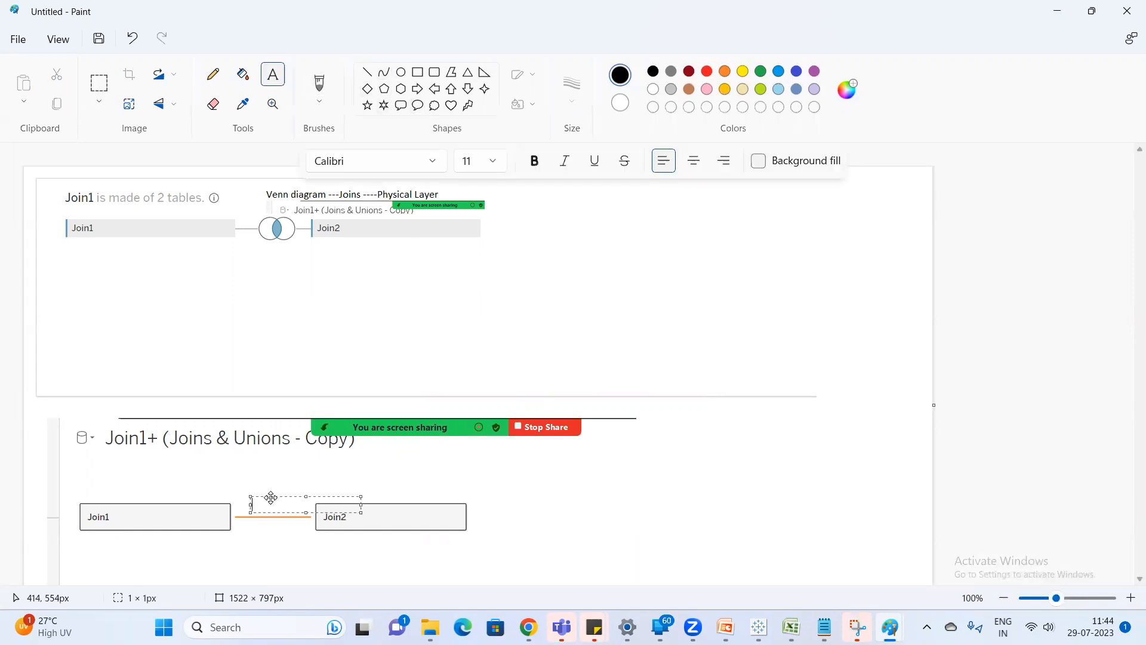
{"action": "type", "text": "Noodle"}
{"action": "type", "text": "- condition on what ba"}
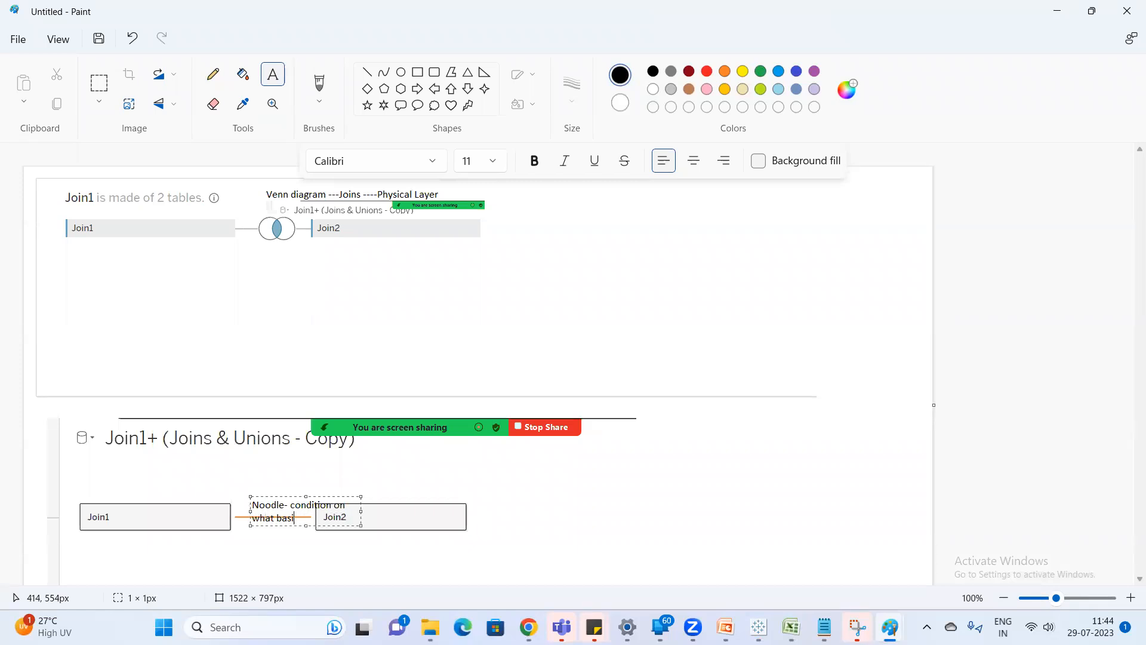
{"action": "type", "text": "sis you want to combni"}
{"action": "key", "text": "BackSpace"}
{"action": "type", "text": "ine"}
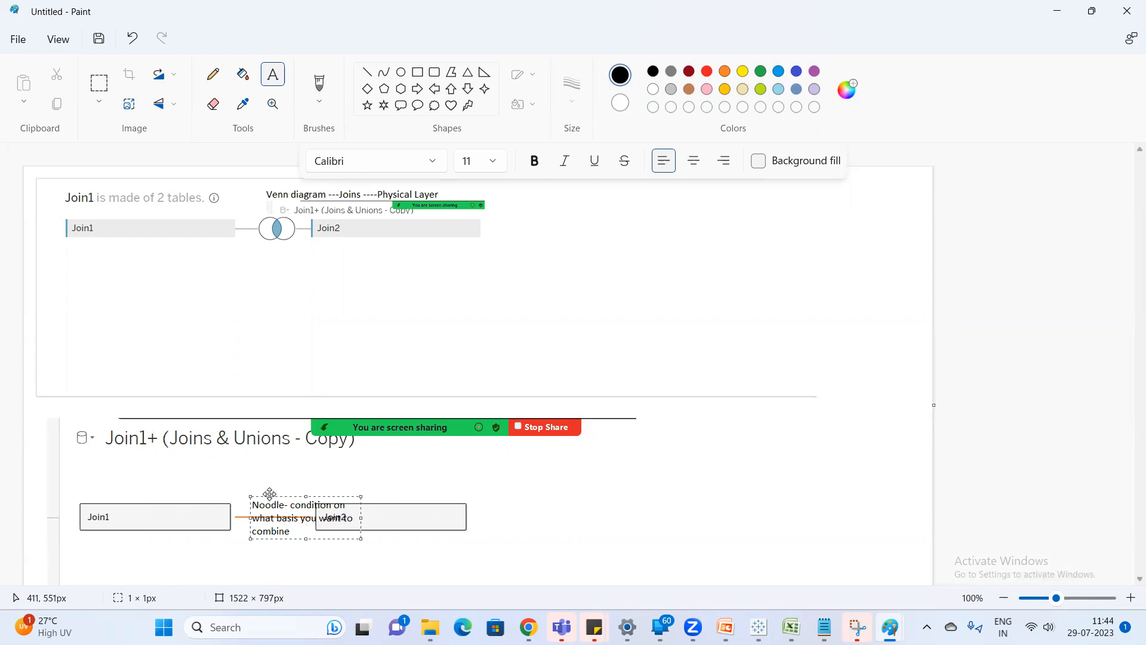
{"action": "left_click_drag", "start_coordinate": [270, 492], "coordinate": [243, 452]}
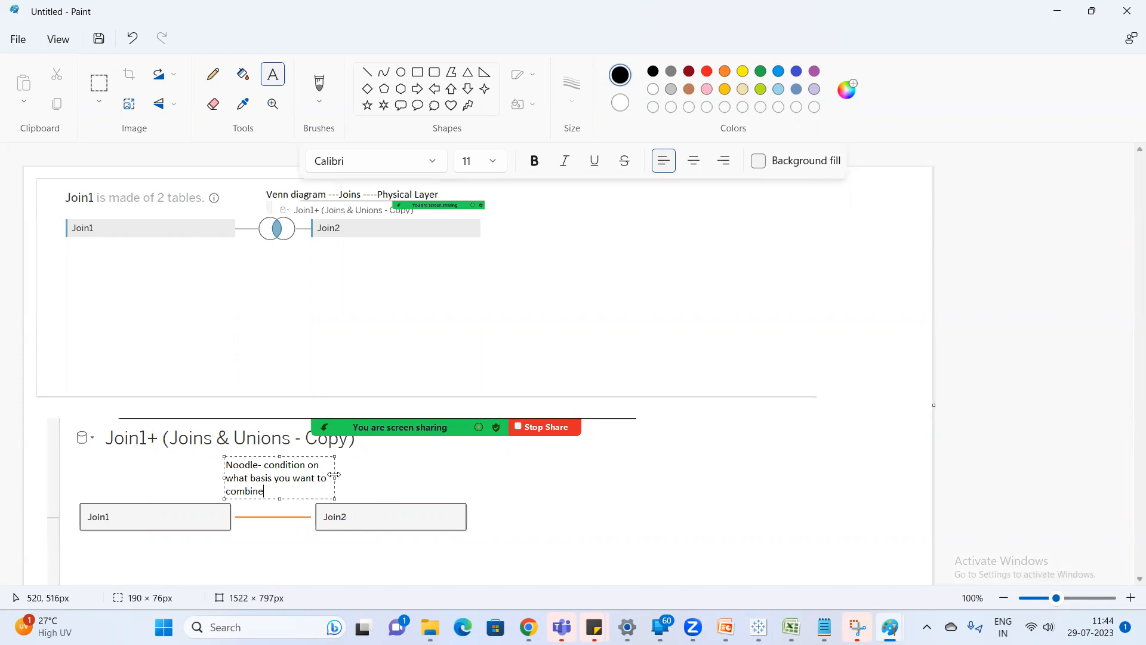
Widen the noodle note to fit one line and extend it with "---Relation ship model ---Logical Layer".
{"action": "left_click_drag", "start_coordinate": [334, 475], "coordinate": [687, 476]}
{"action": "type", "text": "-Relation ship mode"}
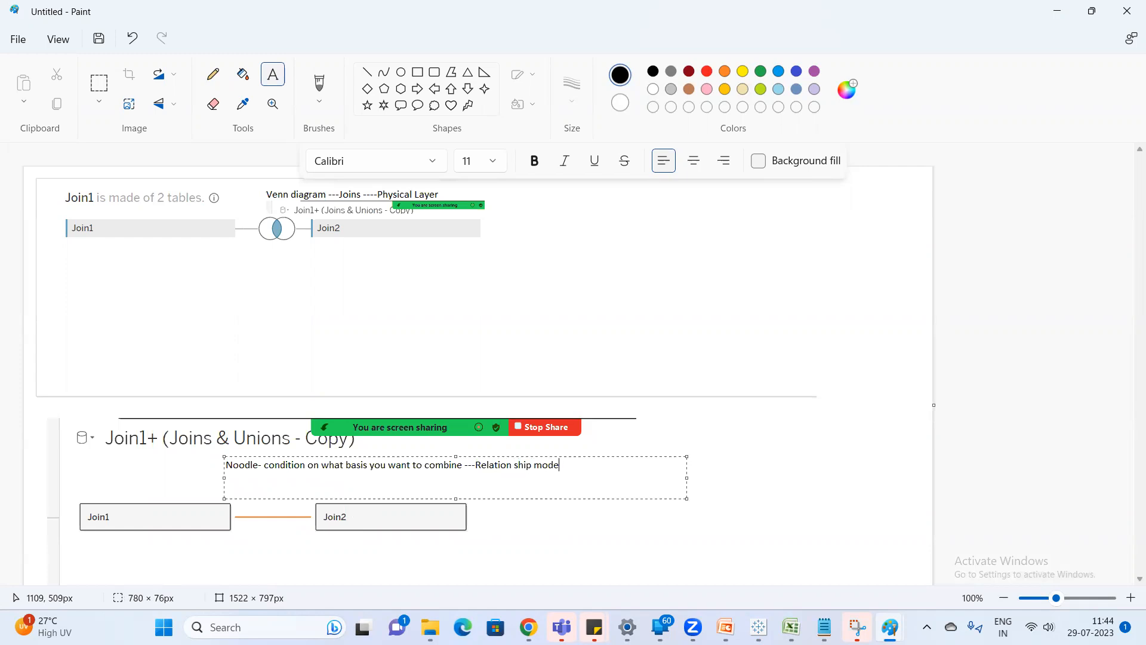
{"action": "type", "text": "l ---Logical Layer"}
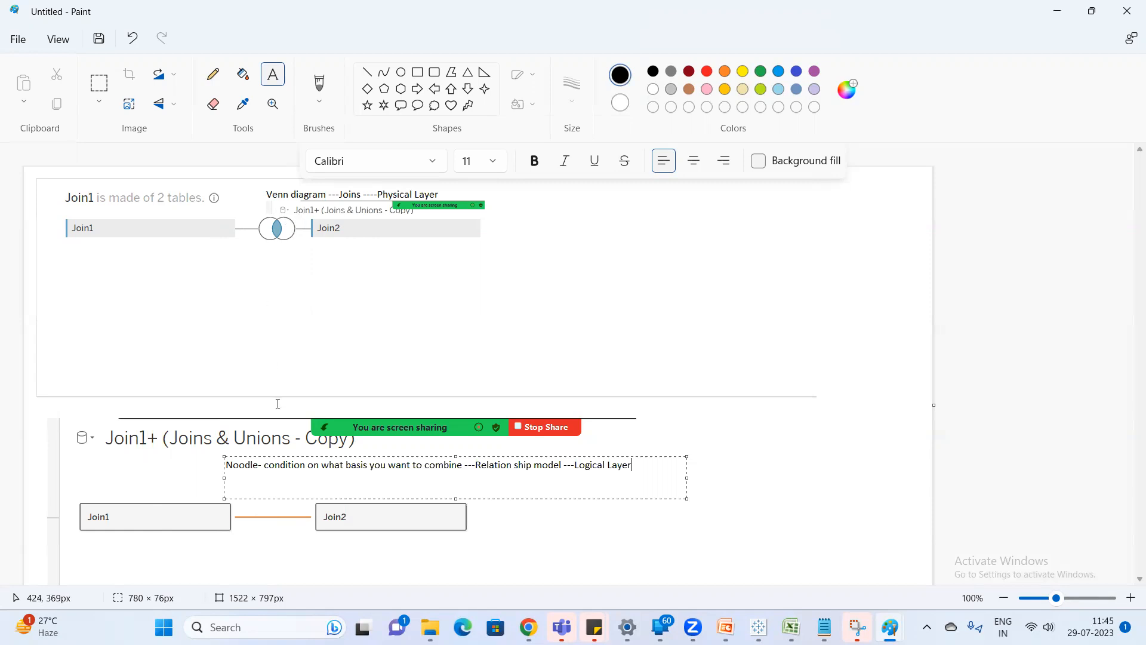
{"action": "left_click", "coordinate": [789, 431]}
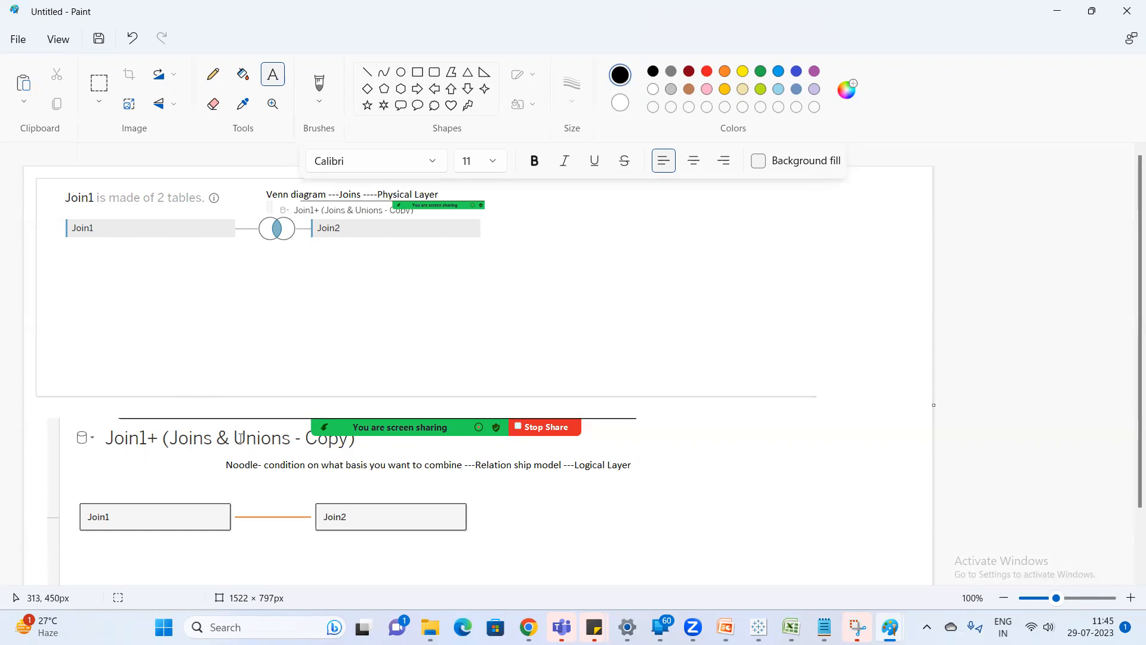
Add the note "Full outer info cant be provided by Logical layer" beside the Join2 box, under the noodle note.
{"action": "left_click", "coordinate": [482, 490]}
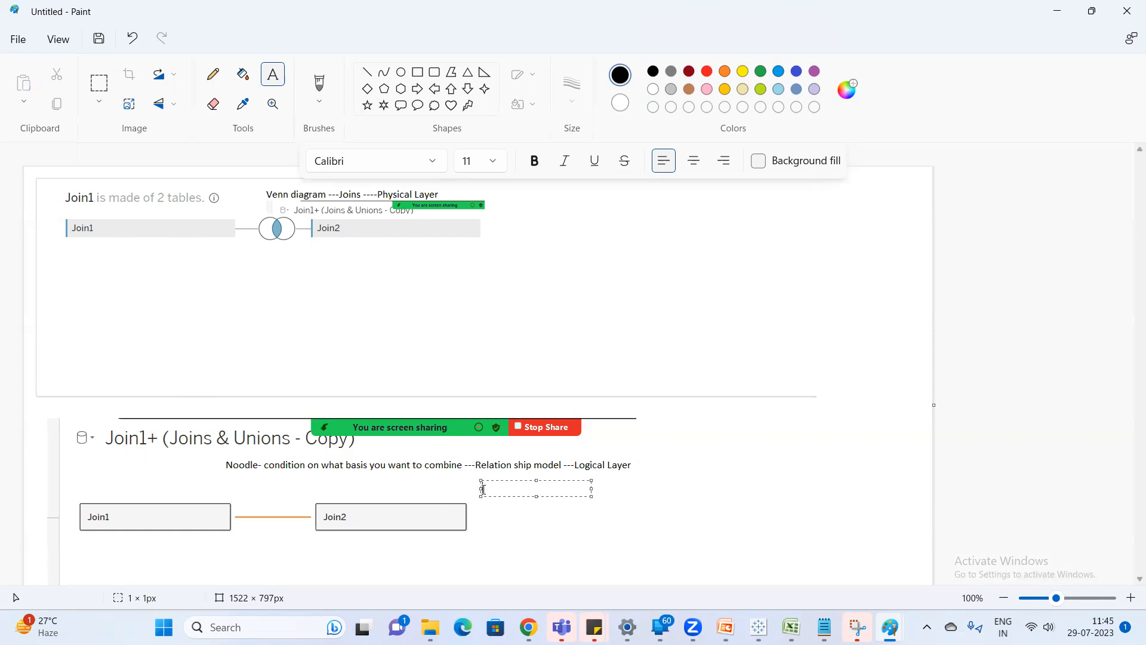
{"action": "type", "text": "Full oute"}
{"action": "key", "text": "BackSpace"}
{"action": "key", "text": "BackSpace"}
{"action": "key", "text": "BackSpace"}
{"action": "type", "text": "uter info cant be provided by Logical layer"}
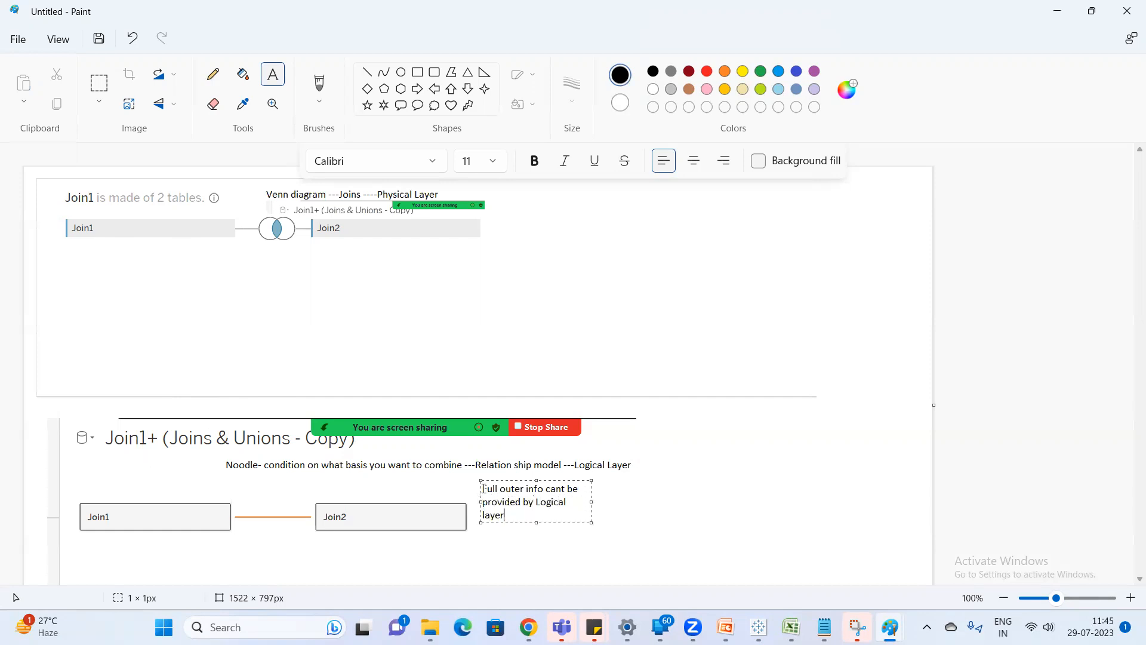
In Tableau, build a new worksheet with Join1's Name and Eye Color as rows and # of Siblings as the text values.
{"action": "left_click", "coordinate": [759, 627]}
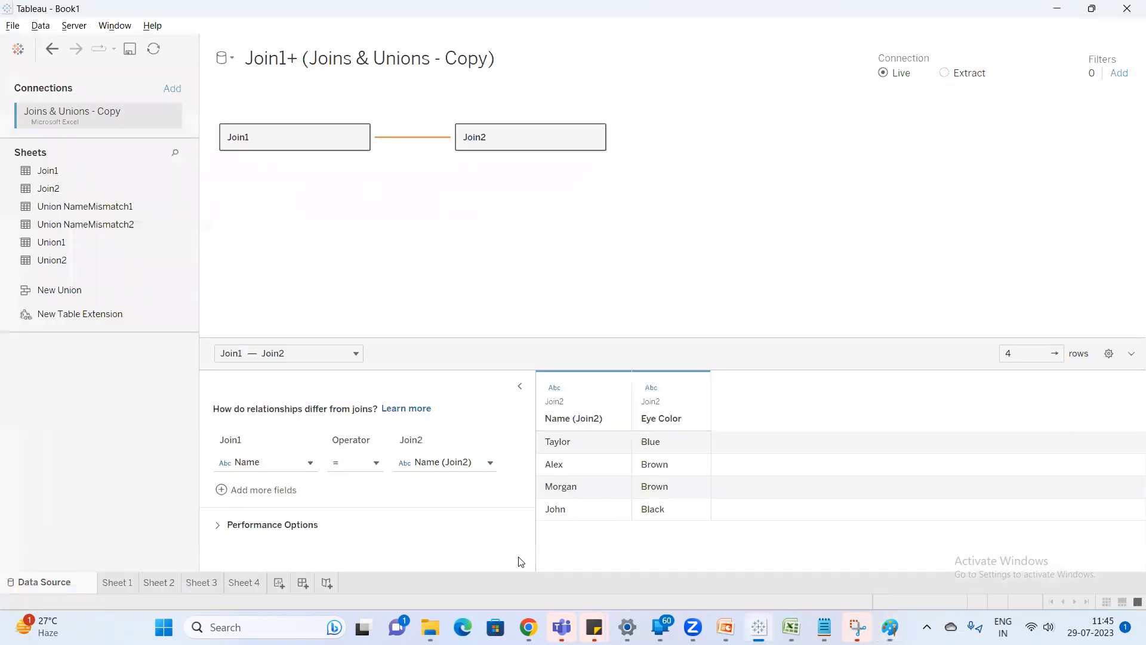
{"action": "left_click", "coordinate": [278, 582]}
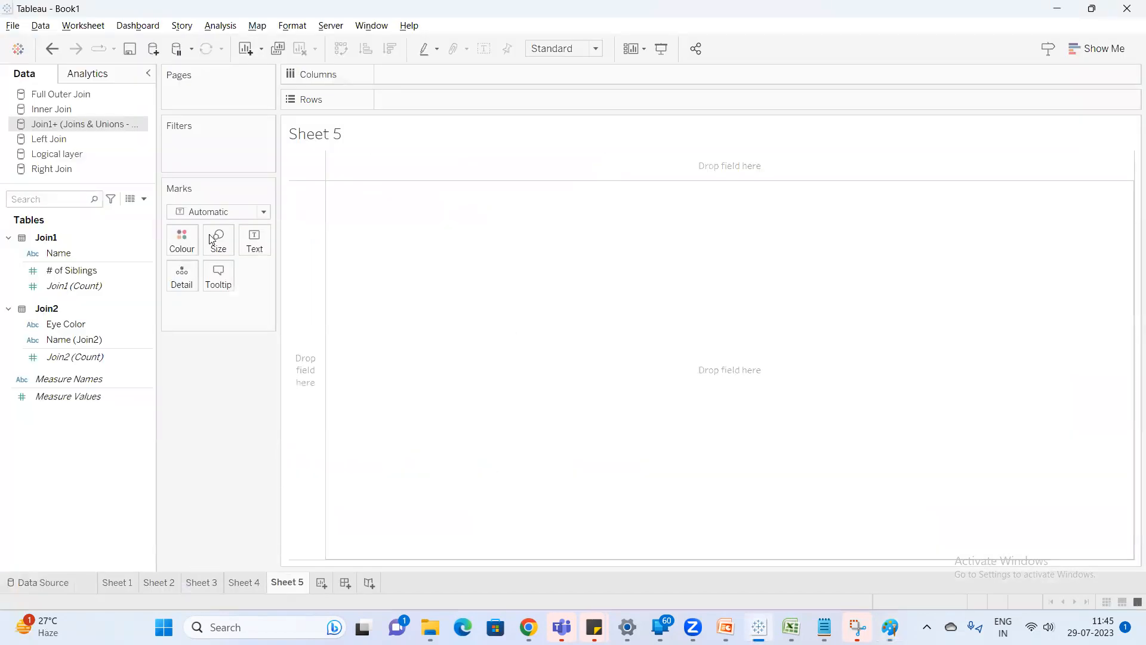
{"action": "left_click", "coordinate": [79, 253]}
{"action": "double_click", "coordinate": [78, 253]}
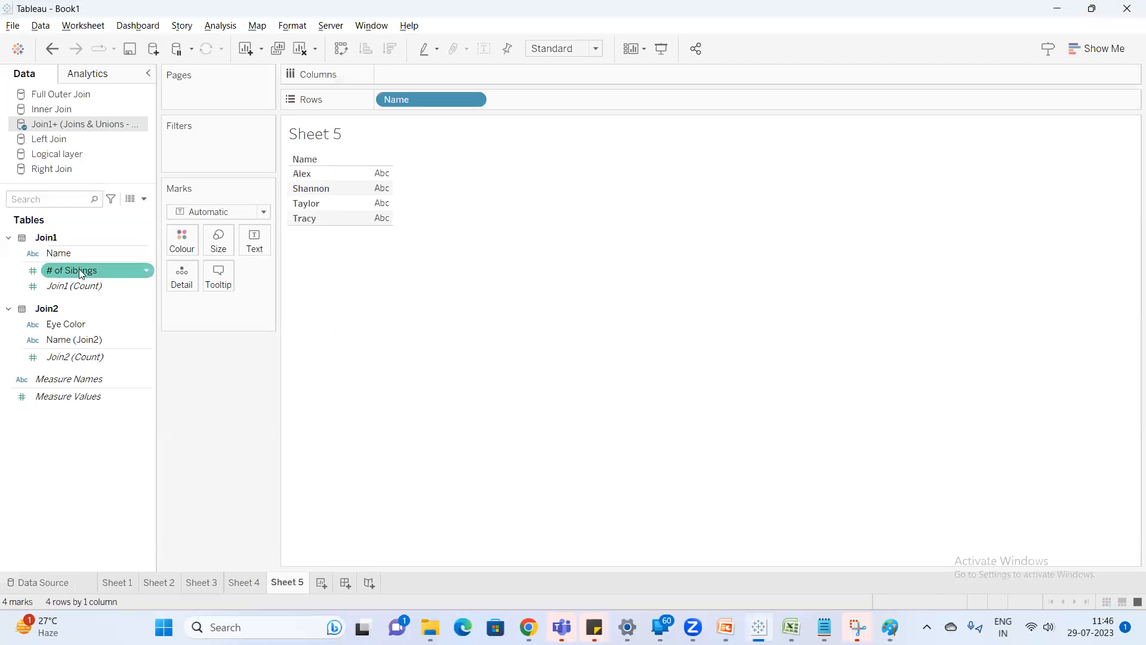
{"action": "double_click", "coordinate": [79, 270]}
{"action": "left_click", "coordinate": [99, 324]}
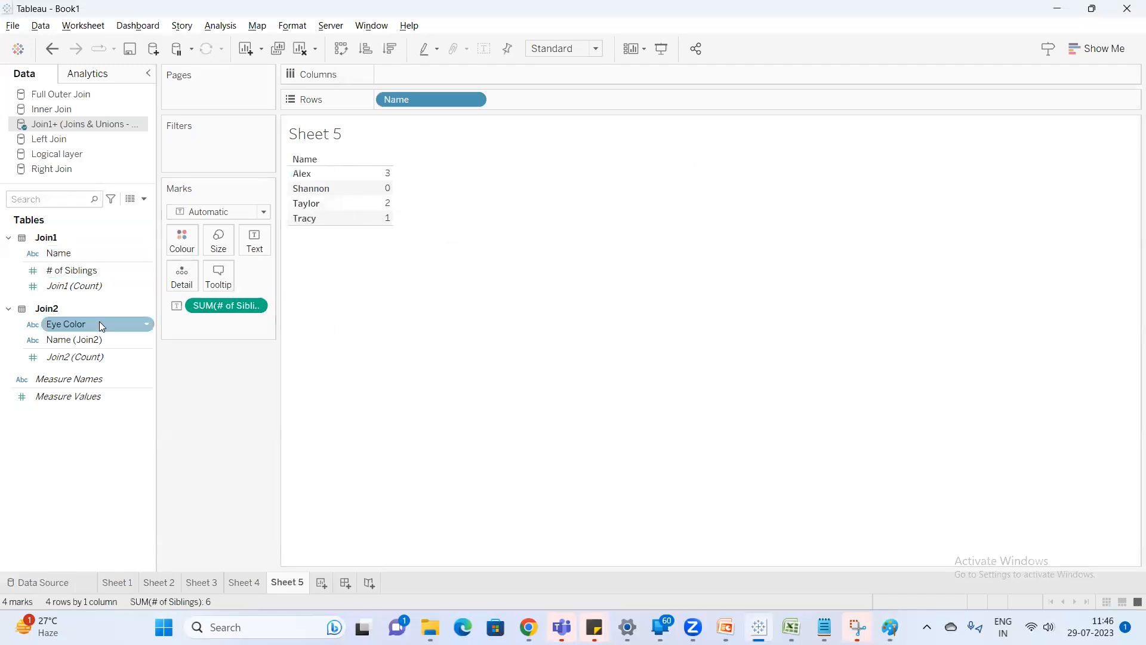
{"action": "double_click", "coordinate": [99, 323]}
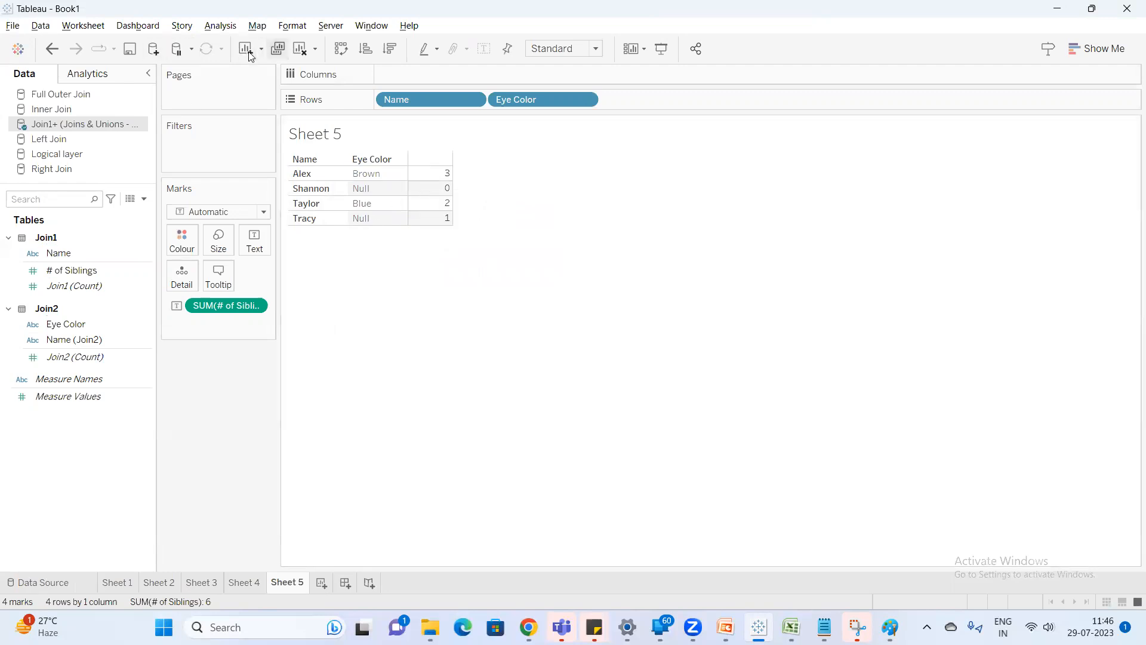
{"action": "left_click", "coordinate": [300, 48]}
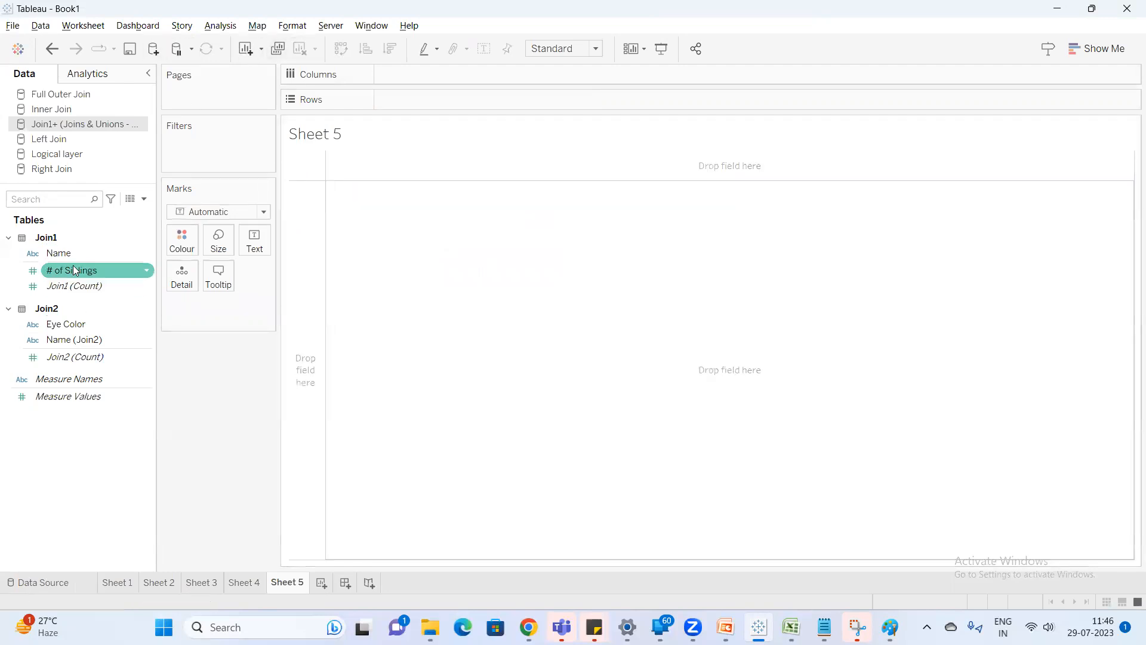
{"action": "key", "text": "ctrl+z"}
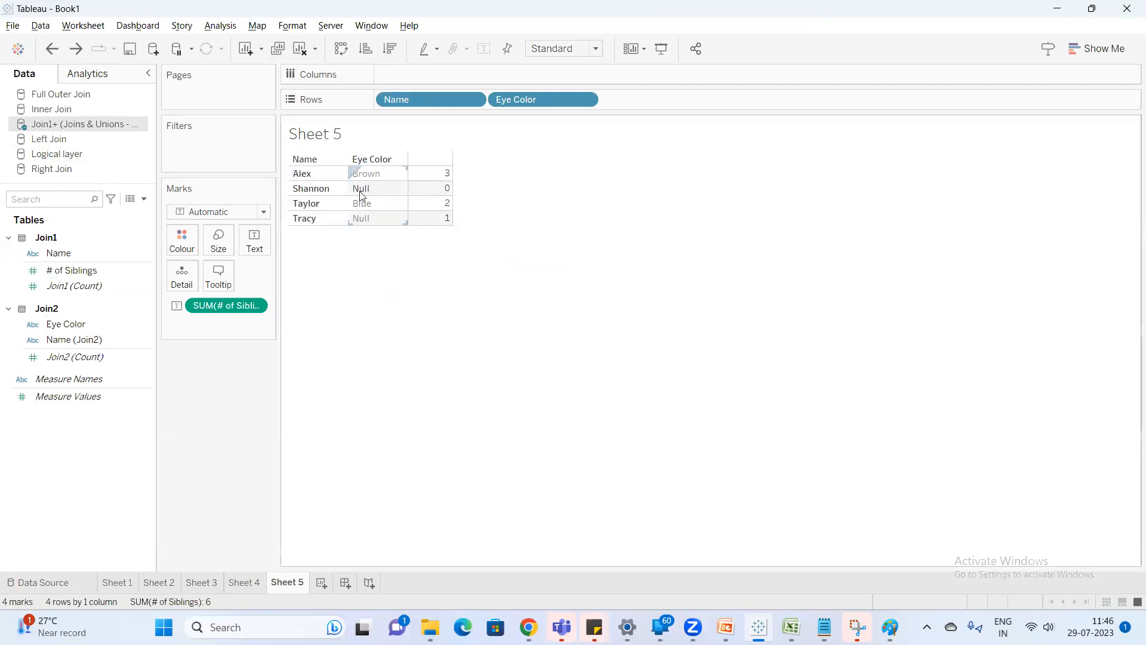
Compare the Sheet 5 result with Excel's Full outer join table, highlighting the names in M16:M17 and the whole table.
{"action": "left_click", "coordinate": [792, 625]}
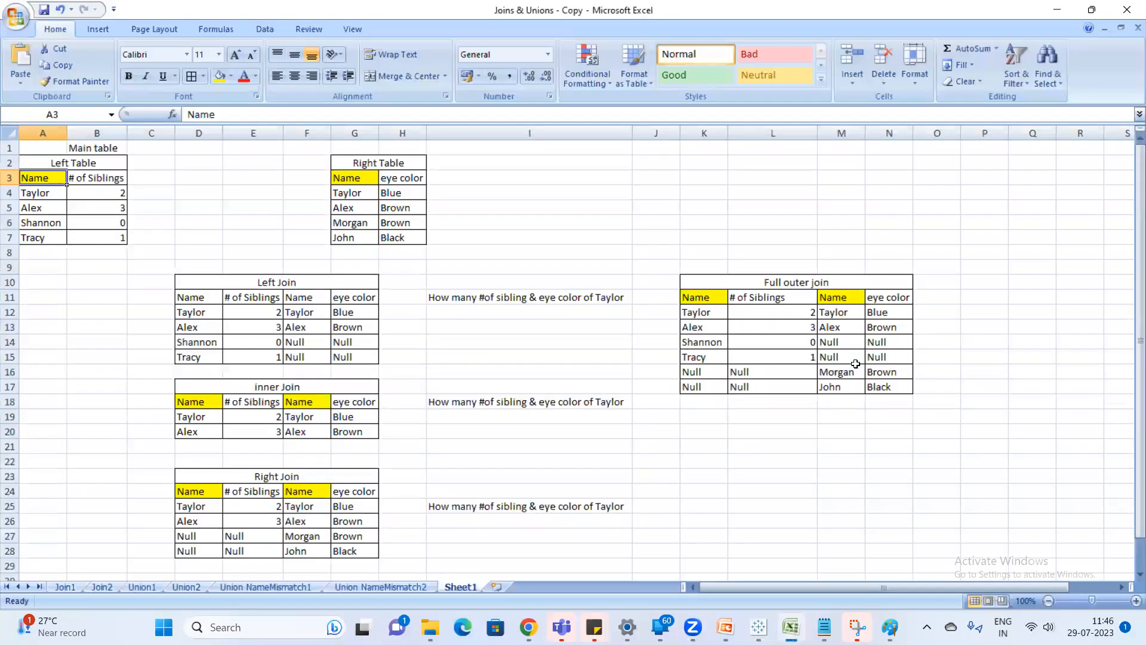
{"action": "left_click_drag", "start_coordinate": [844, 376], "coordinate": [845, 387]}
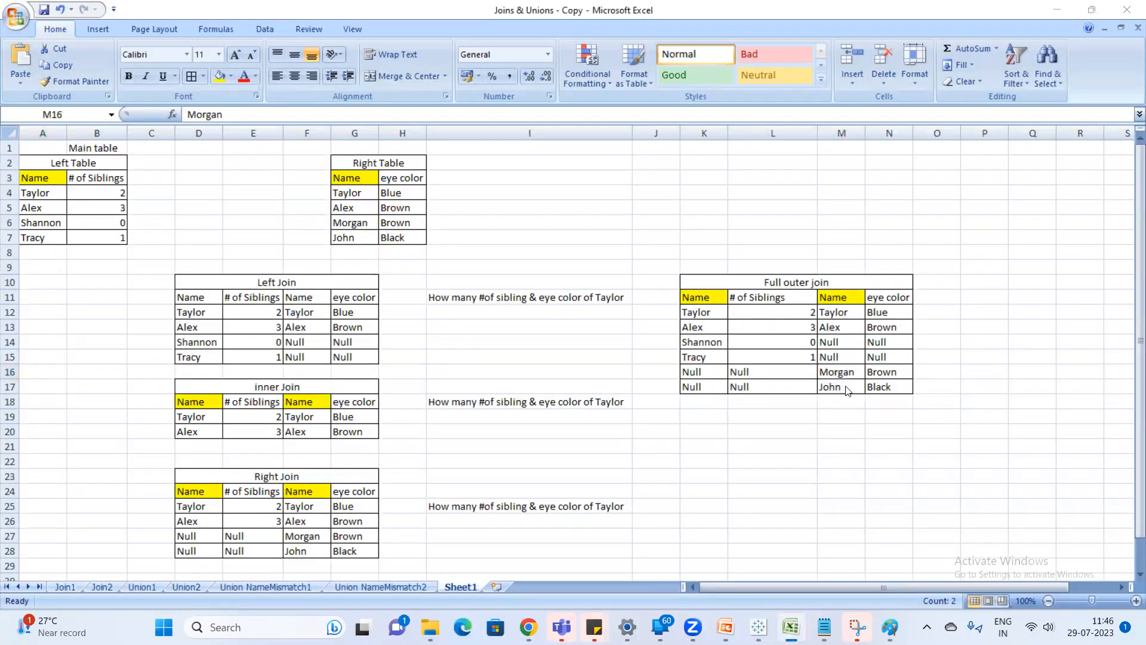
{"action": "key", "text": "alt+Tab"}
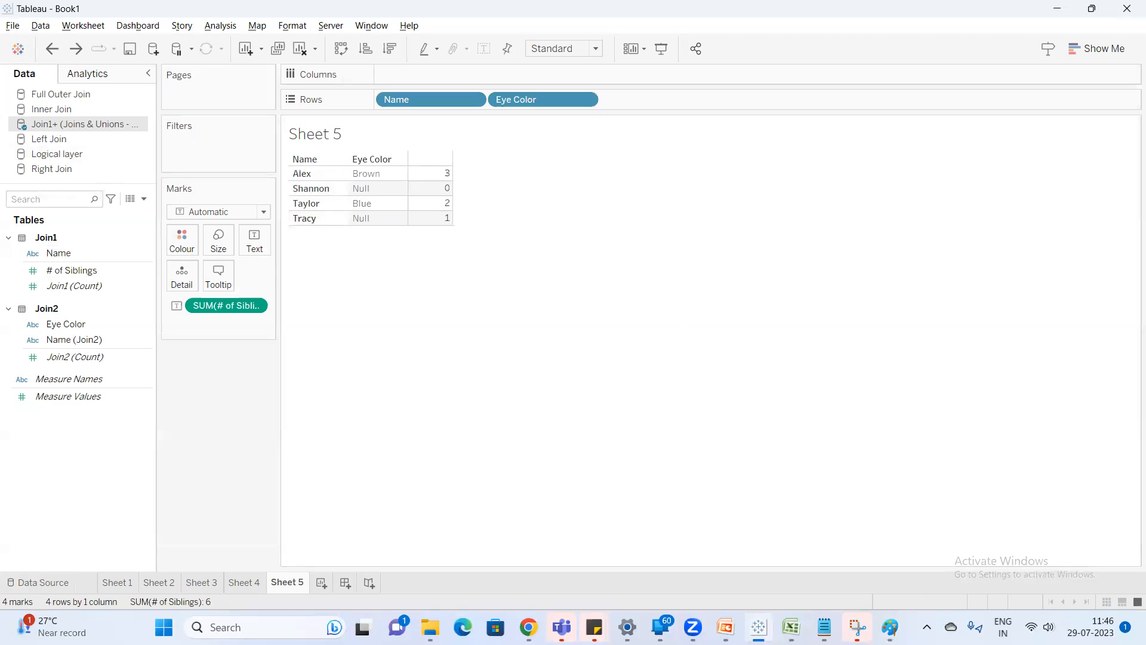
{"action": "left_click", "coordinate": [792, 627]}
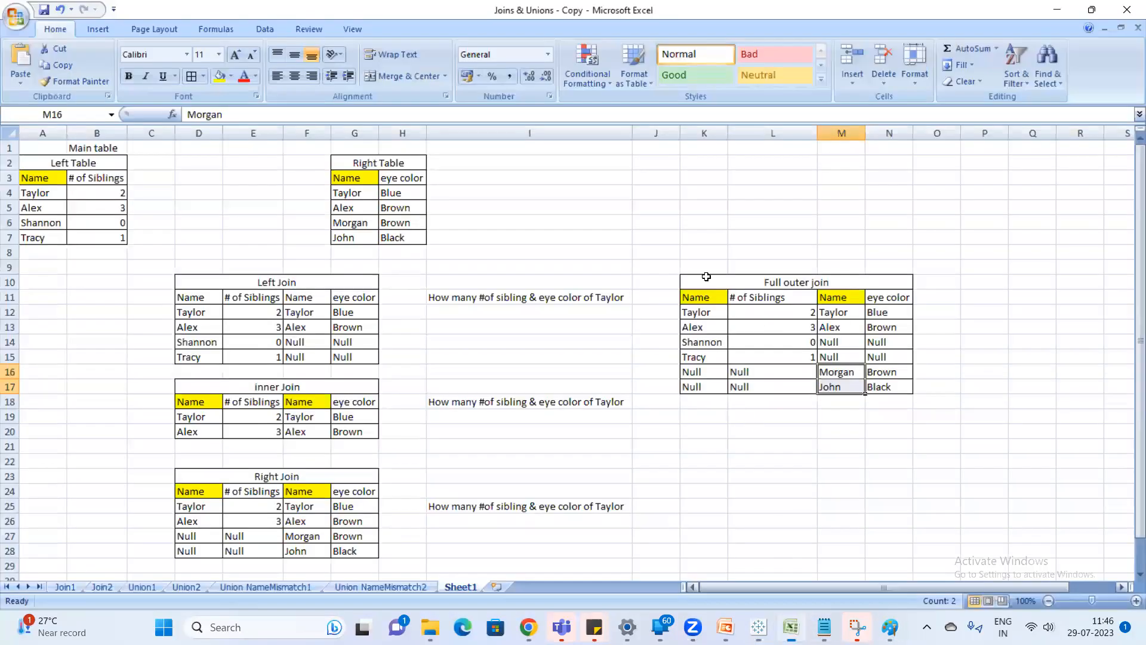
{"action": "left_click_drag", "start_coordinate": [706, 277], "coordinate": [866, 387]}
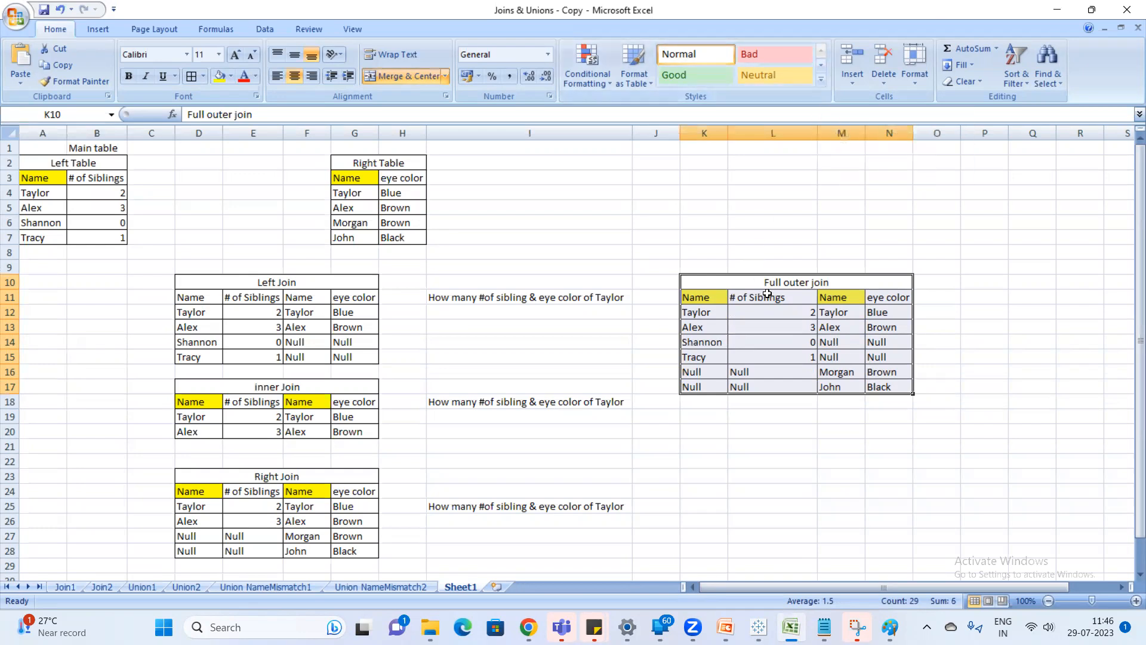
In Tableau, create a worksheet from the Full Outer Join source with Name, Name (Join2) and Eye Color as rows and # of Siblings as values.
{"action": "key", "text": "alt+Tab"}
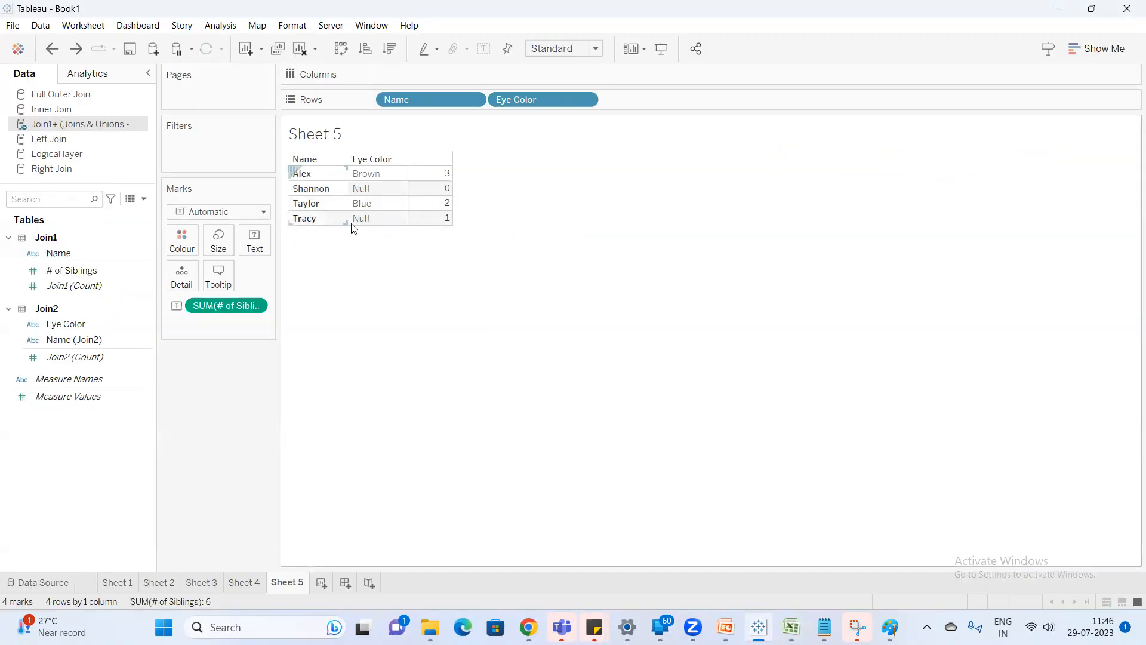
{"action": "key", "text": "alt+Tab"}
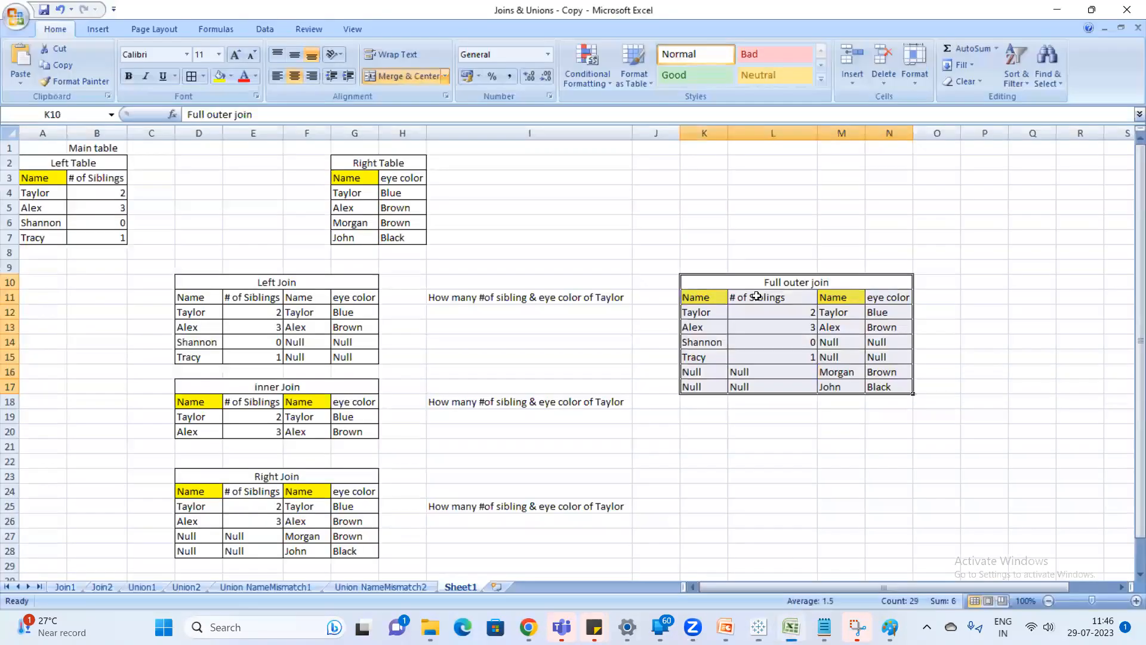
{"action": "key", "text": "alt+Tab"}
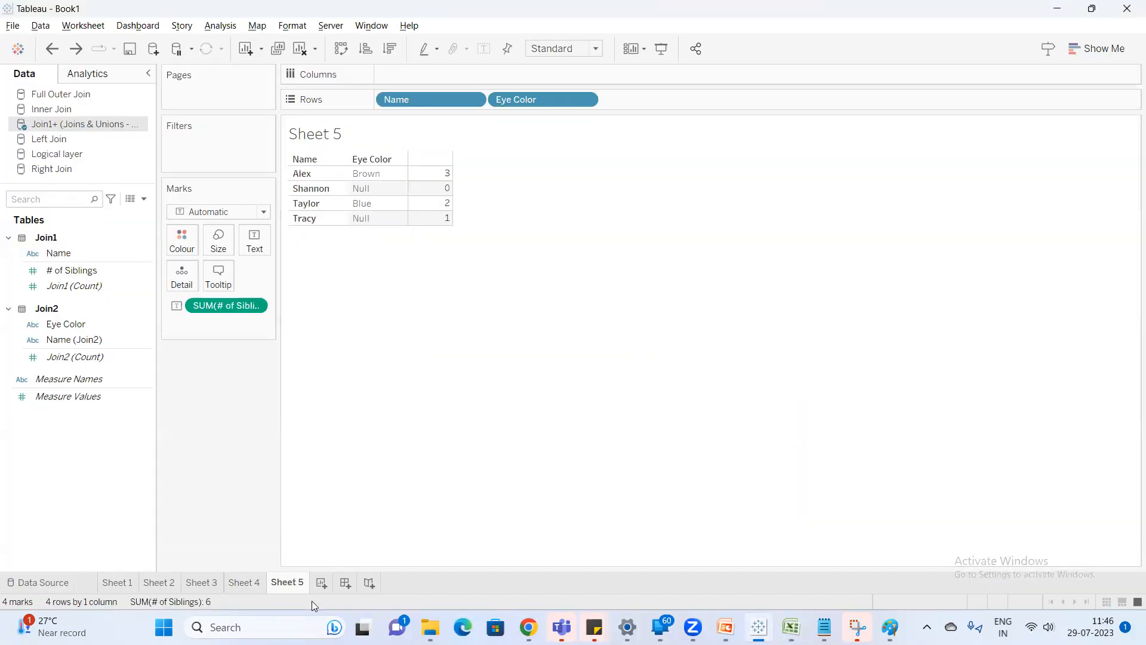
{"action": "left_click", "coordinate": [322, 583]}
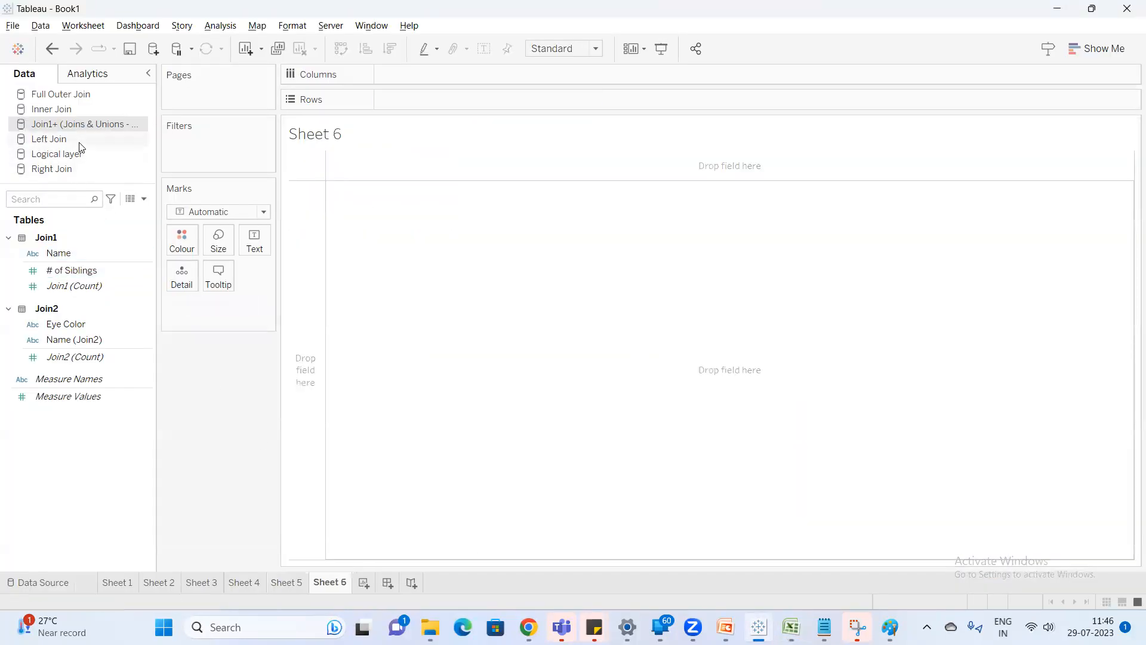
{"action": "left_click", "coordinate": [67, 96]}
{"action": "double_click", "coordinate": [73, 252]}
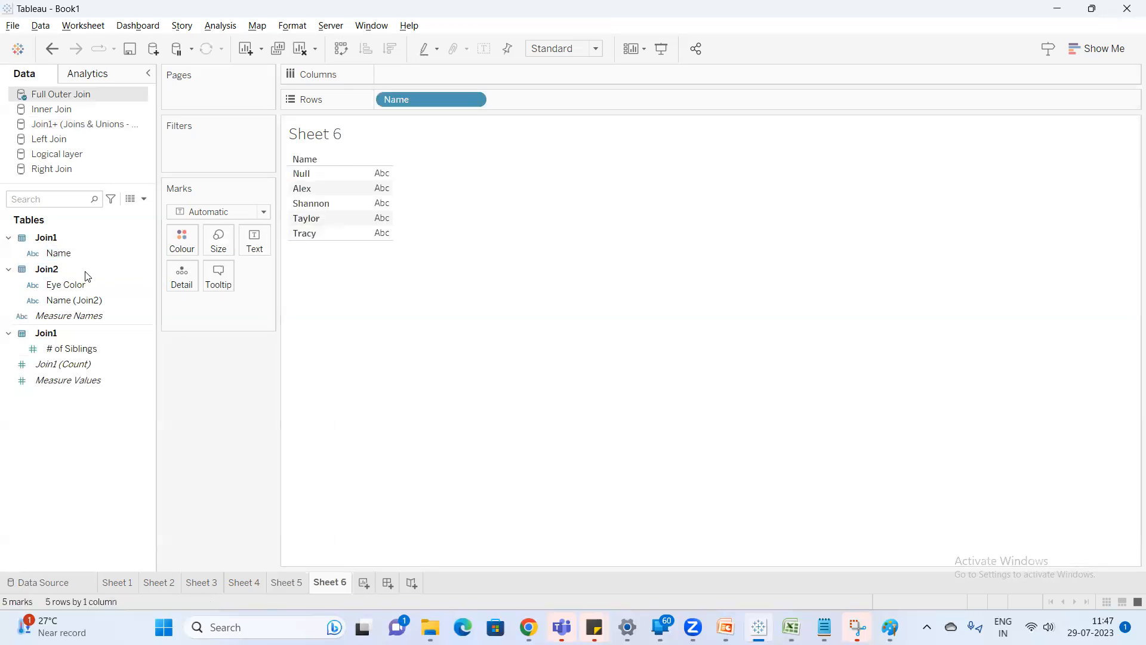
{"action": "left_click_drag", "start_coordinate": [408, 95], "coordinate": [365, 205]}
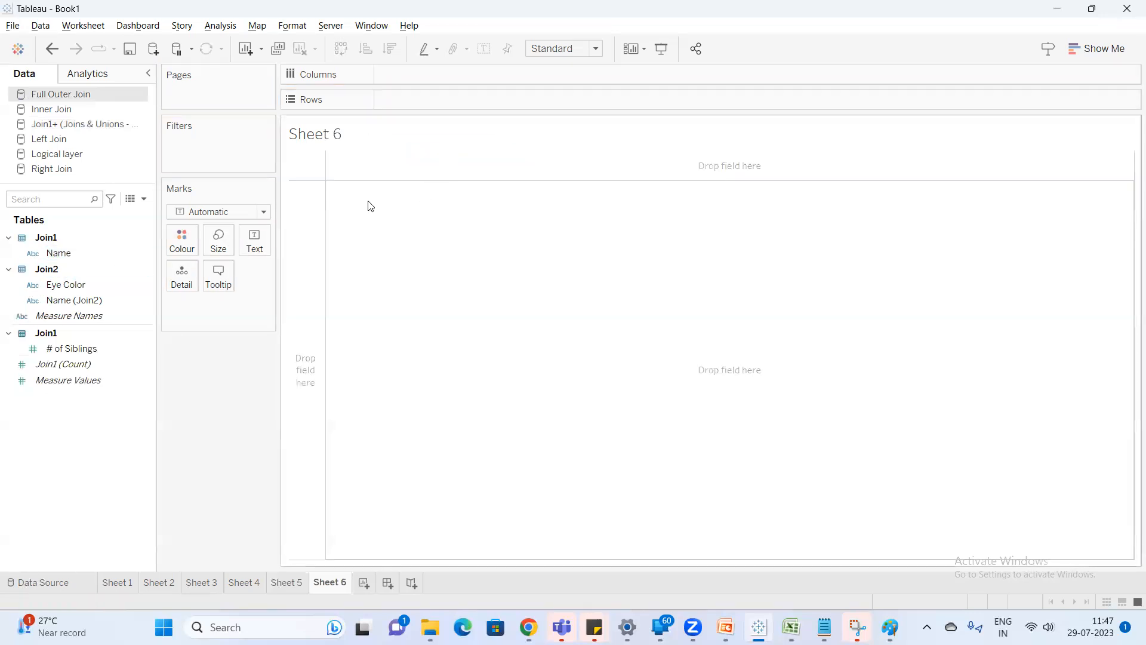
{"action": "double_click", "coordinate": [70, 253]}
{"action": "double_click", "coordinate": [76, 298]}
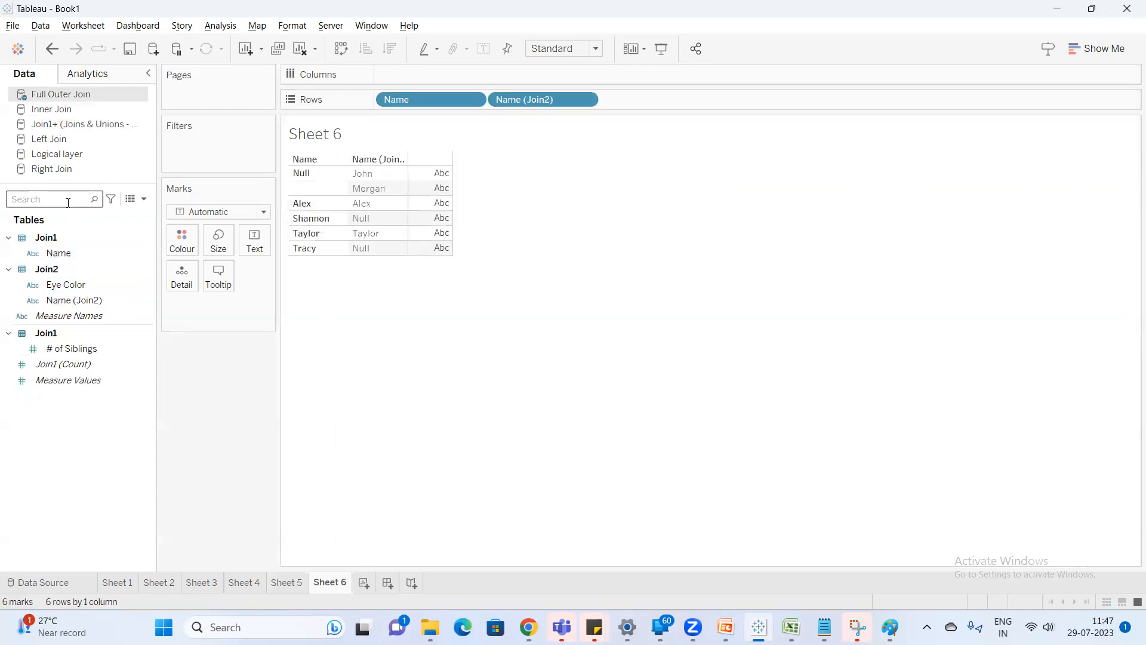
{"action": "double_click", "coordinate": [73, 348]}
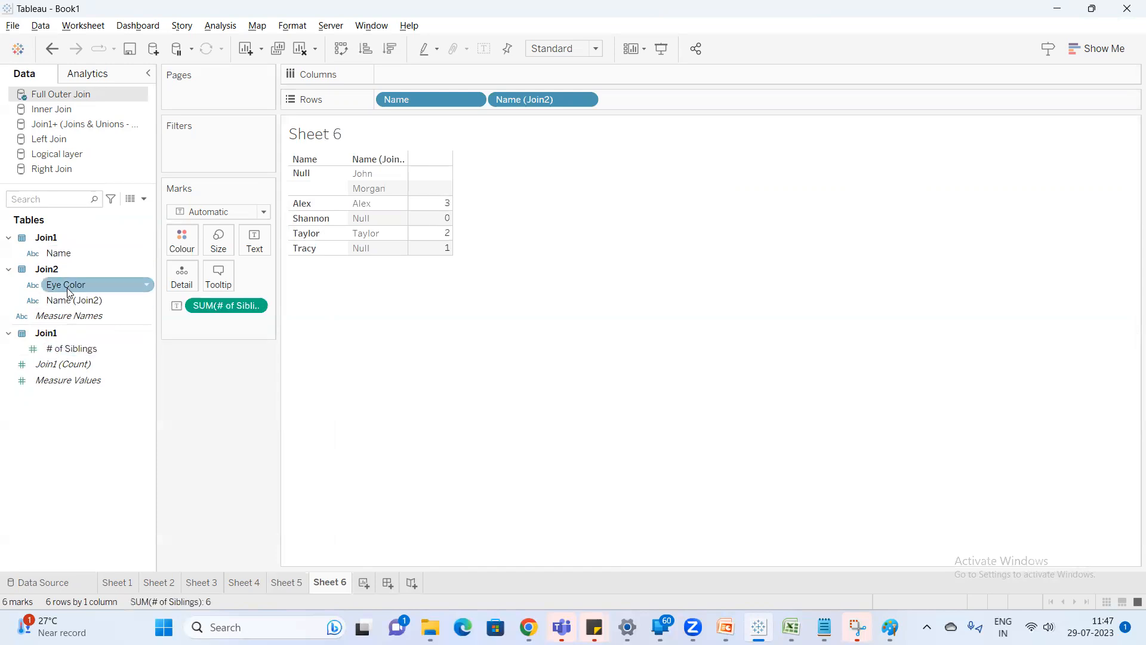
{"action": "double_click", "coordinate": [67, 289]}
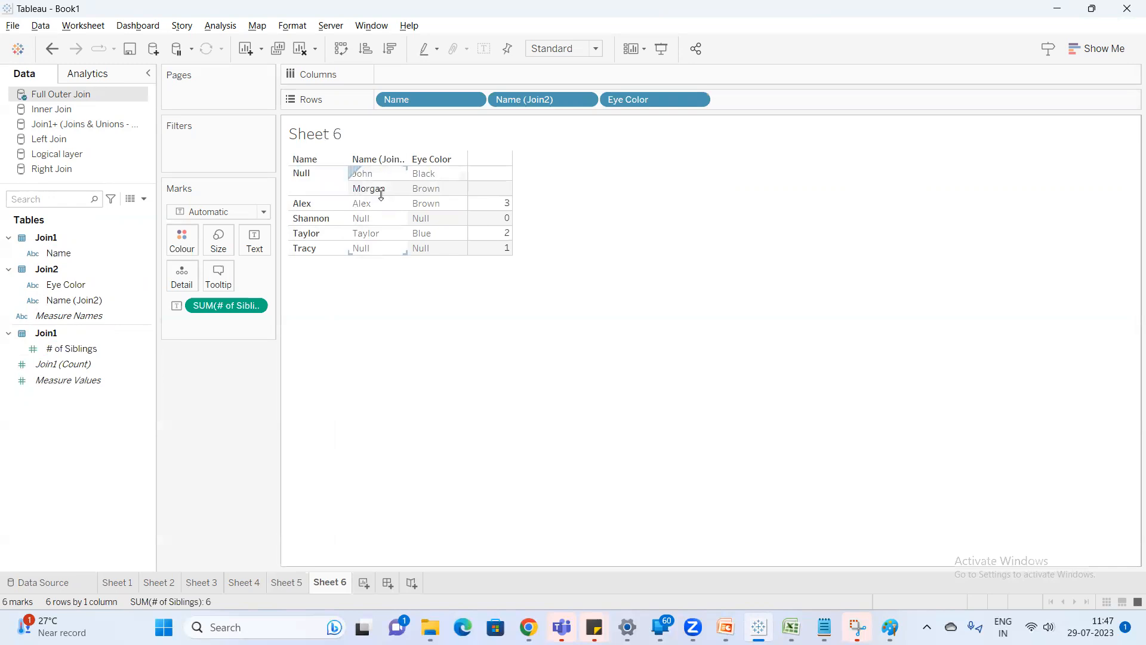
Compare the Sheet 6 result in Tableau with the Full outer join table in Excel.
{"action": "key", "text": "alt+Tab"}
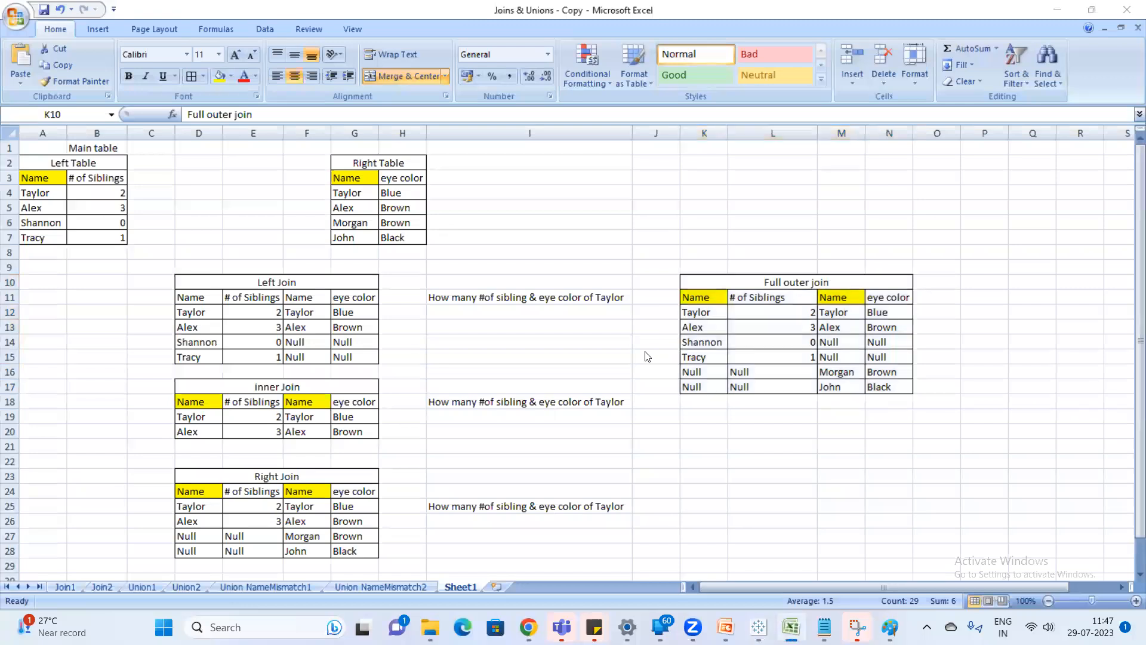
{"action": "key", "text": "alt+Tab"}
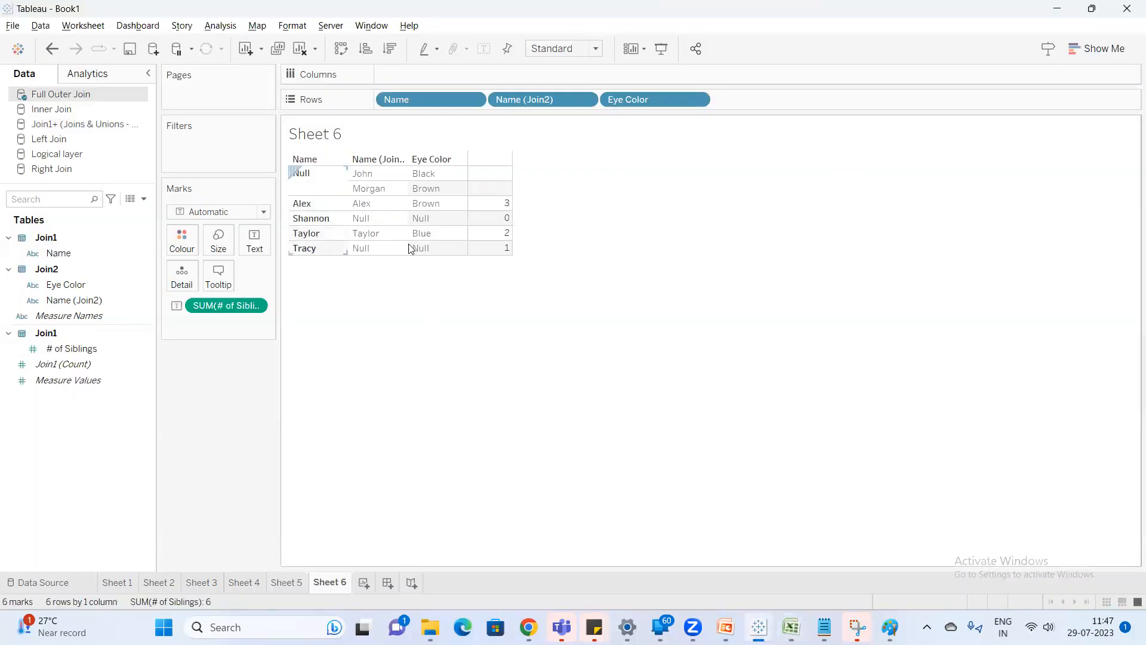
{"action": "key", "text": "alt+Tab"}
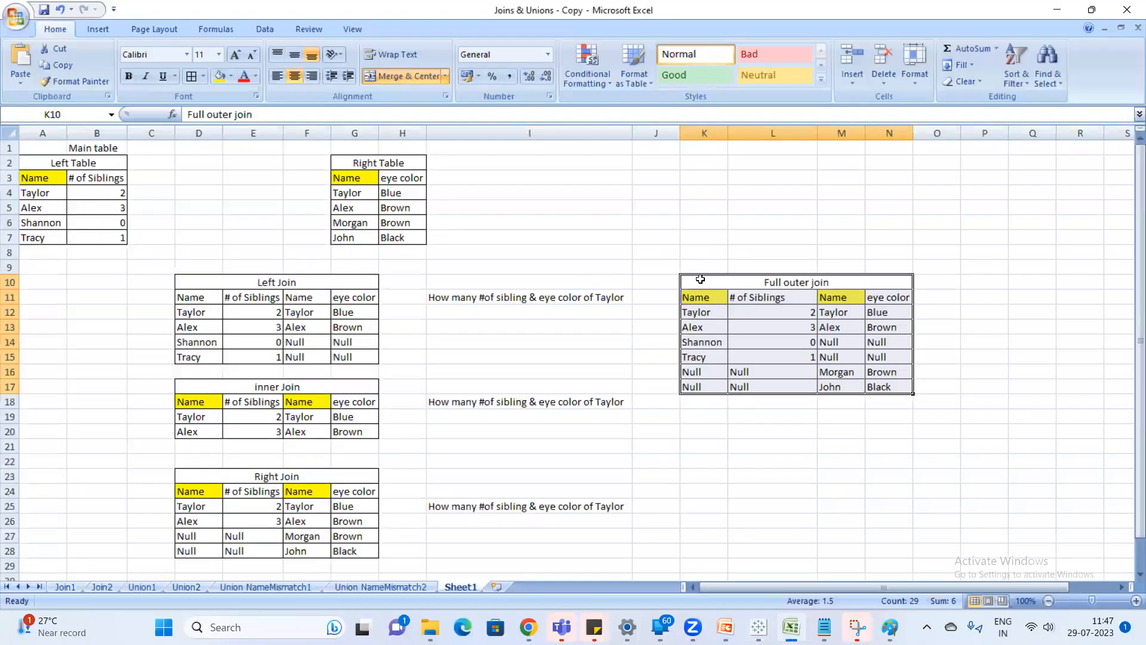
{"action": "left_click", "coordinate": [700, 278]}
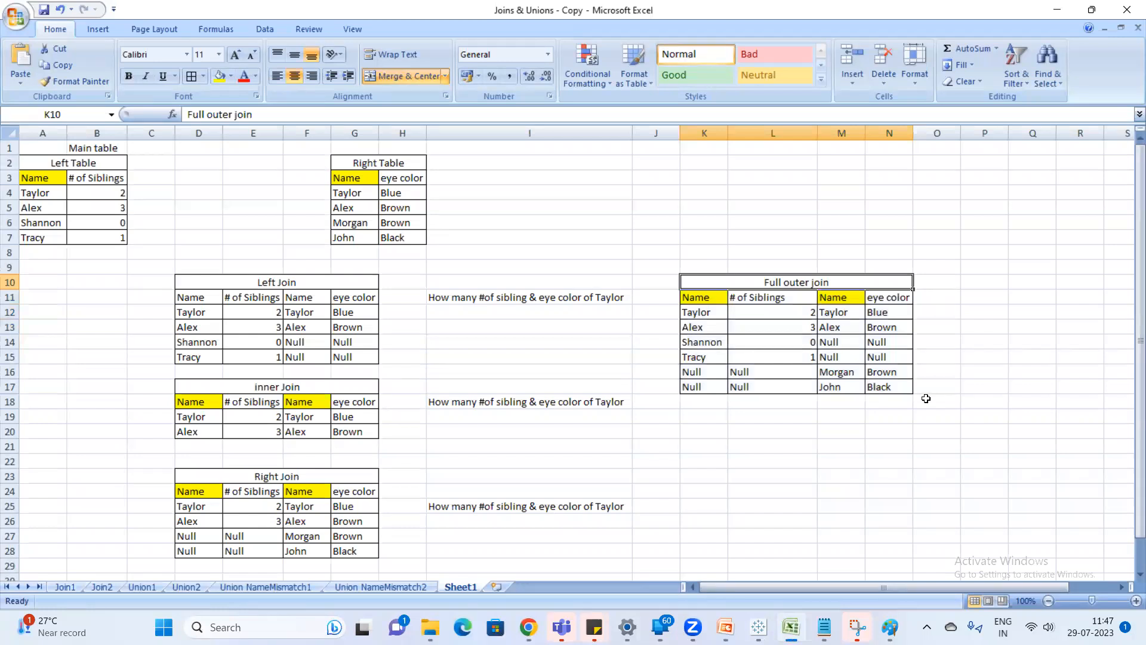
{"action": "key", "text": "alt+Tab"}
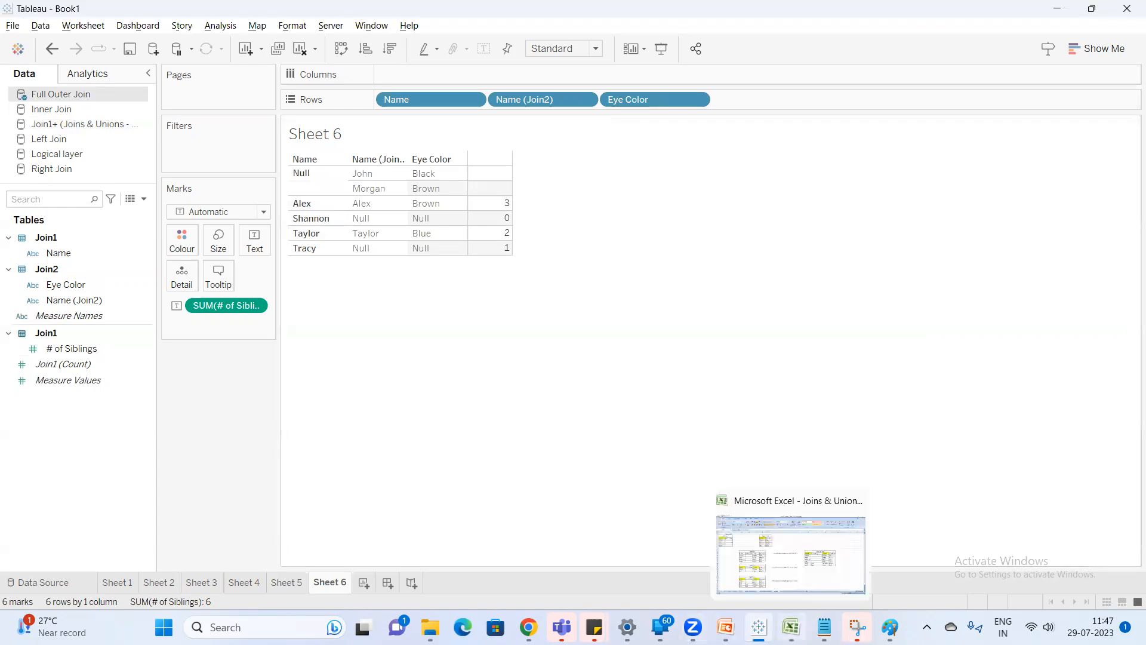
Switch to the Notepad notes on join types and add the line "Joins" below the Logical Layer entry.
{"action": "mouse_move", "coordinate": [824, 627]}
{"action": "left_click", "coordinate": [725, 627]}
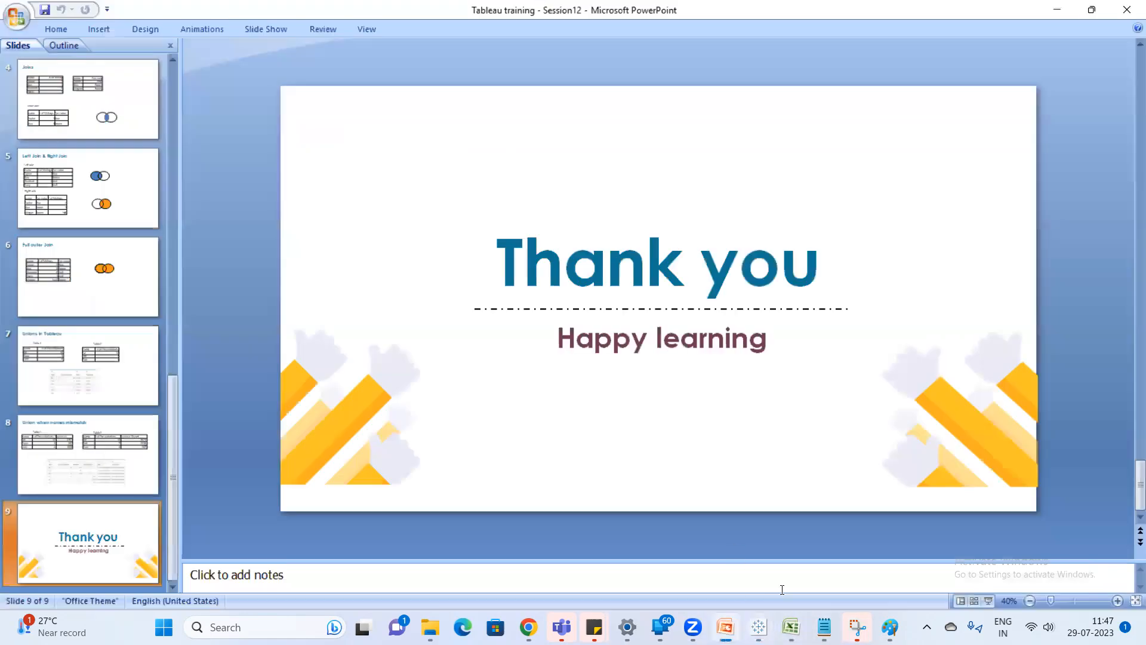
{"action": "mouse_move", "coordinate": [824, 627]}
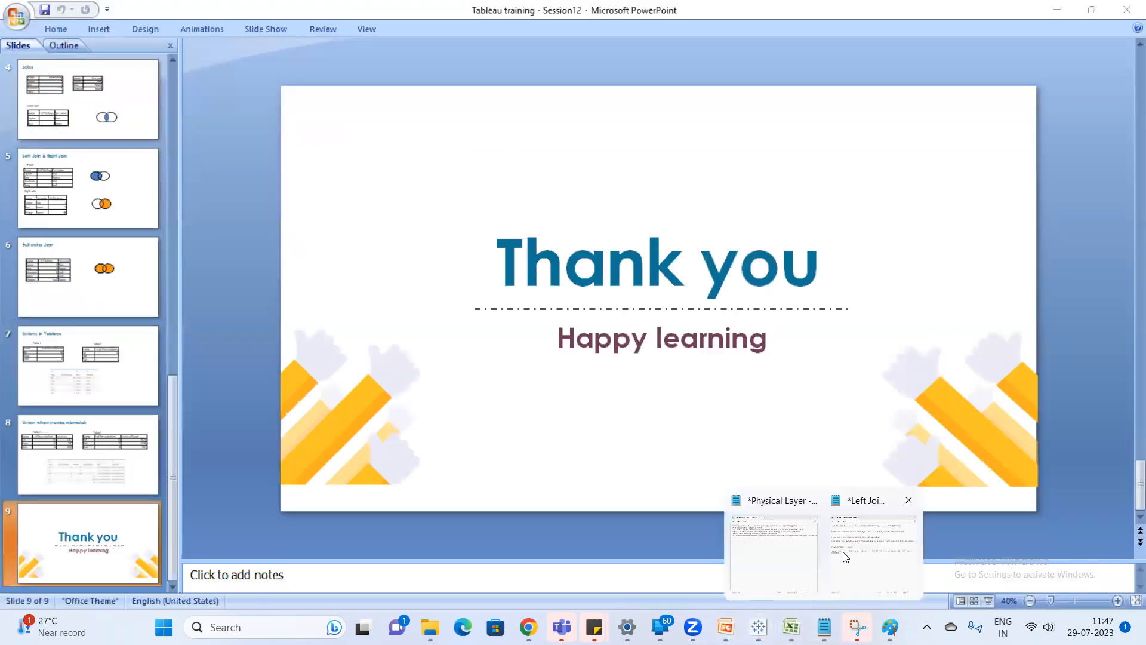
{"action": "left_click", "coordinate": [844, 557]}
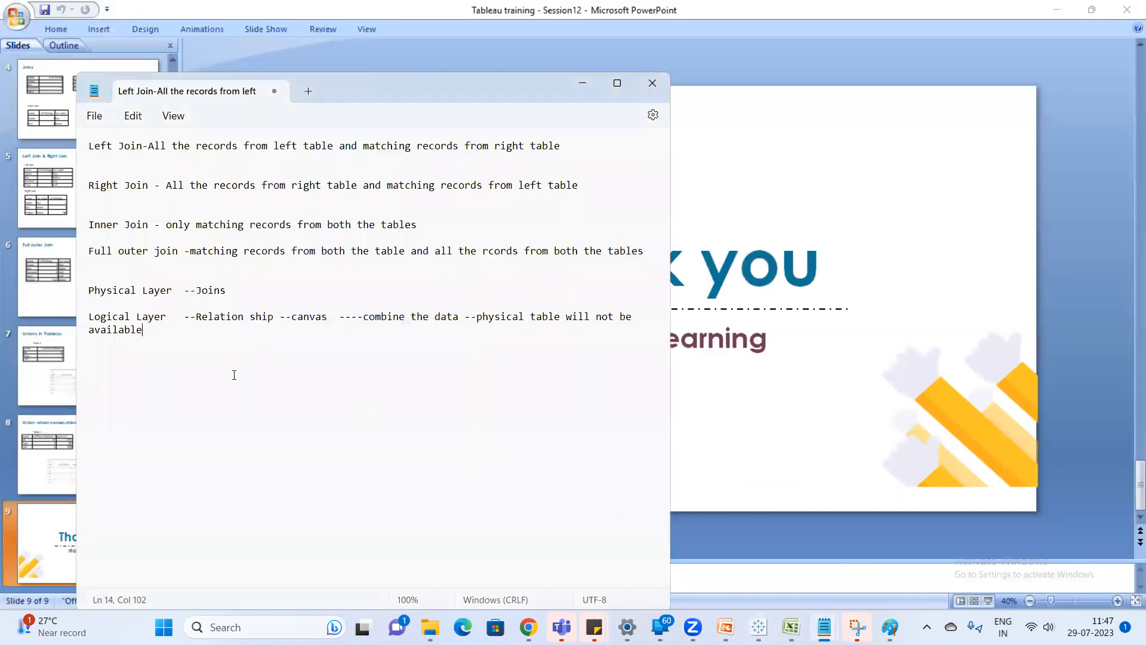
{"action": "key", "text": "Return"}
{"action": "key", "text": "Return"}
{"action": "type", "text": "Joins"}
{"action": "left_click", "coordinate": [736, 363]}
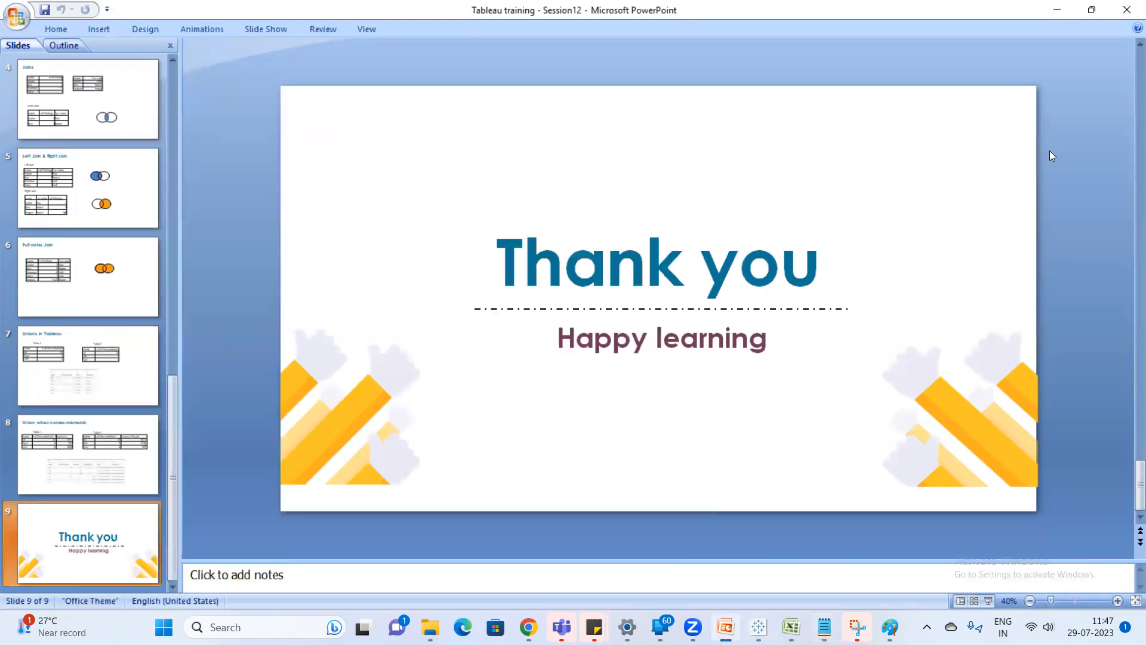
Open the Tableau training - Session13 presentation from the Classes folder and go through its slides to "How data blending is useful".
{"action": "left_click", "coordinate": [436, 616]}
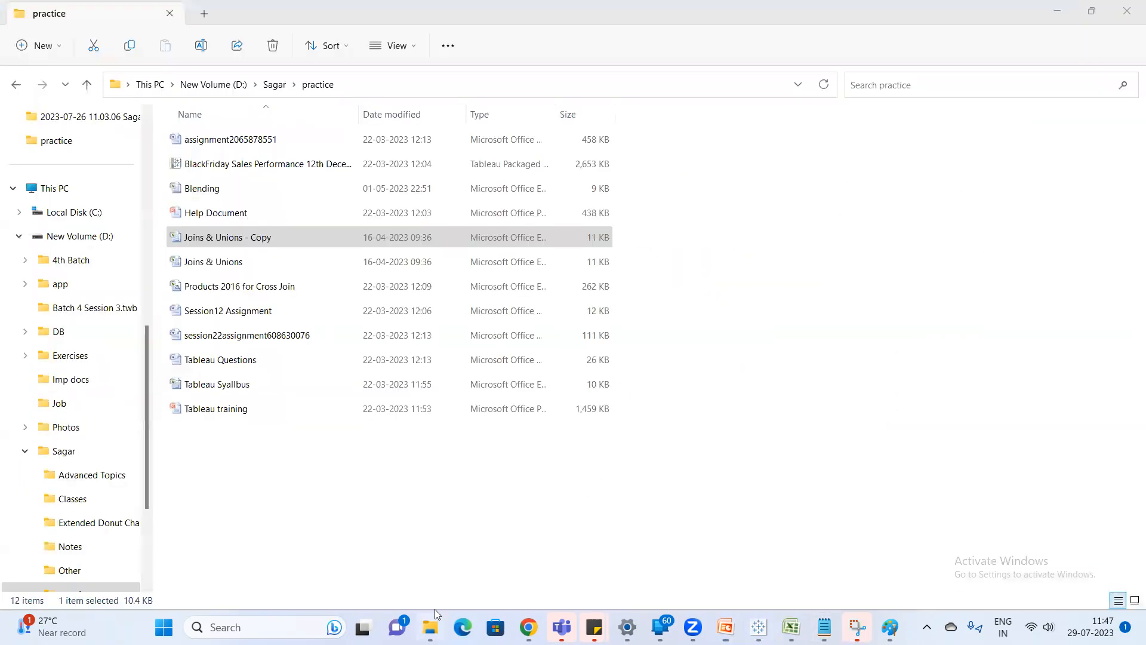
{"action": "left_click", "coordinate": [275, 84]}
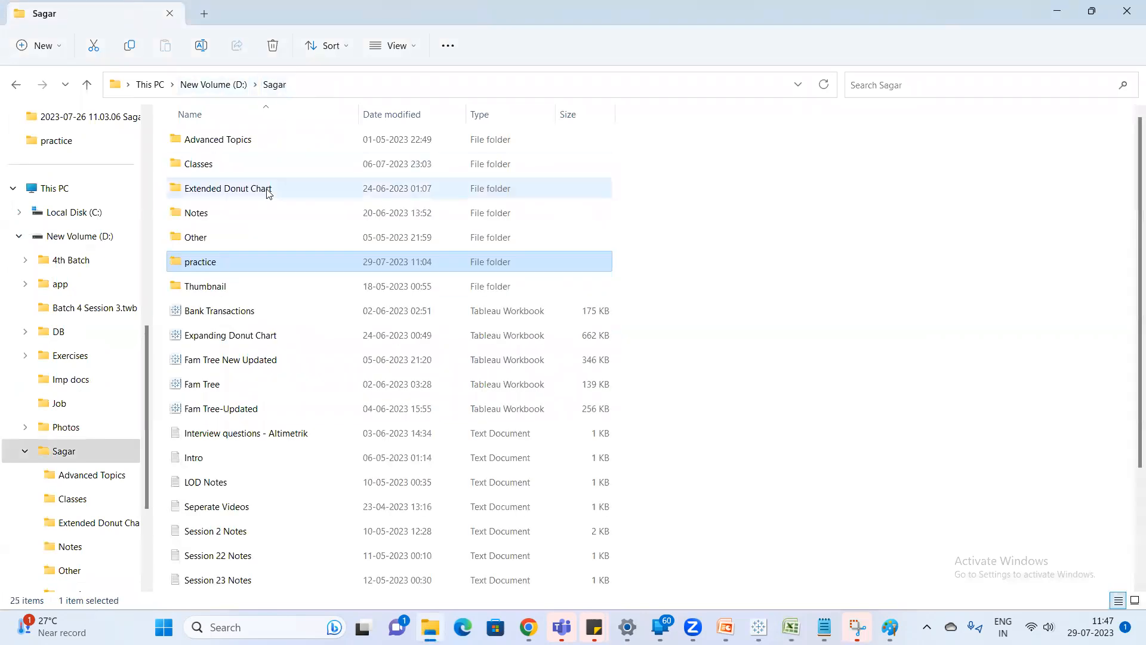
{"action": "double_click", "coordinate": [234, 169]}
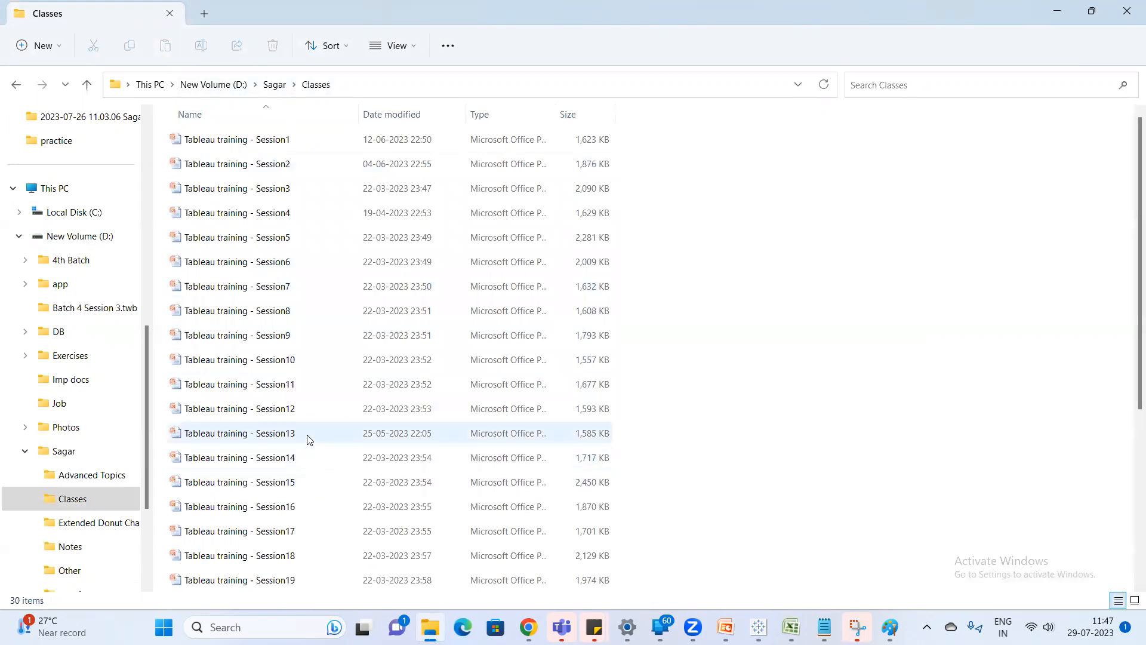
{"action": "double_click", "coordinate": [270, 432]}
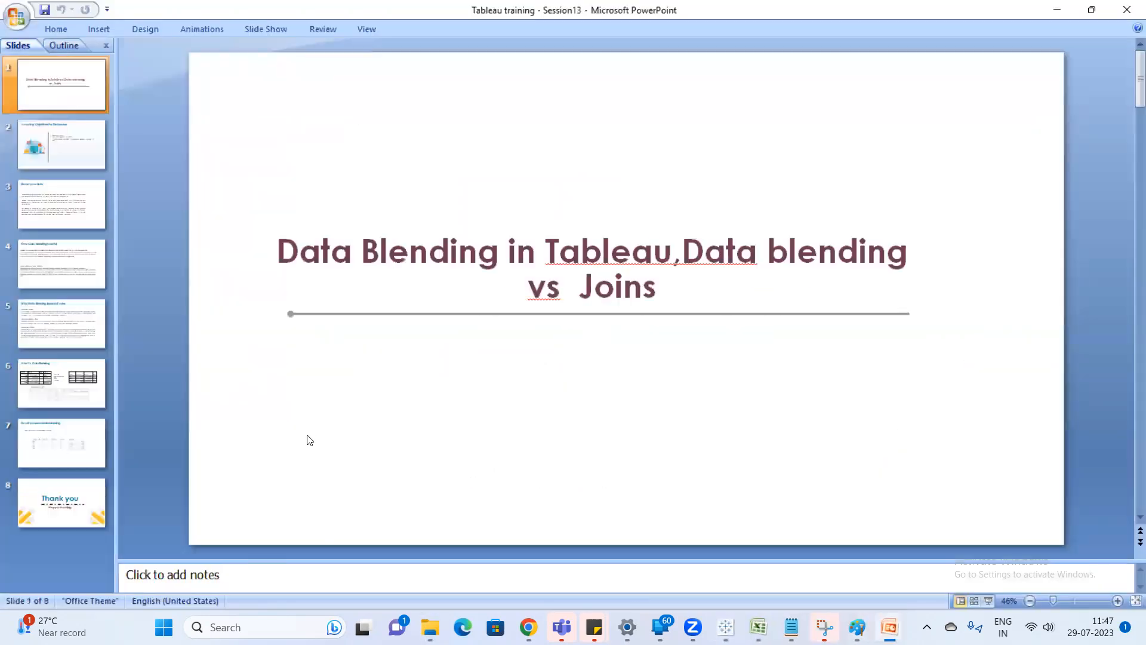
{"action": "left_click", "coordinate": [76, 160]}
{"action": "left_click", "coordinate": [82, 201]}
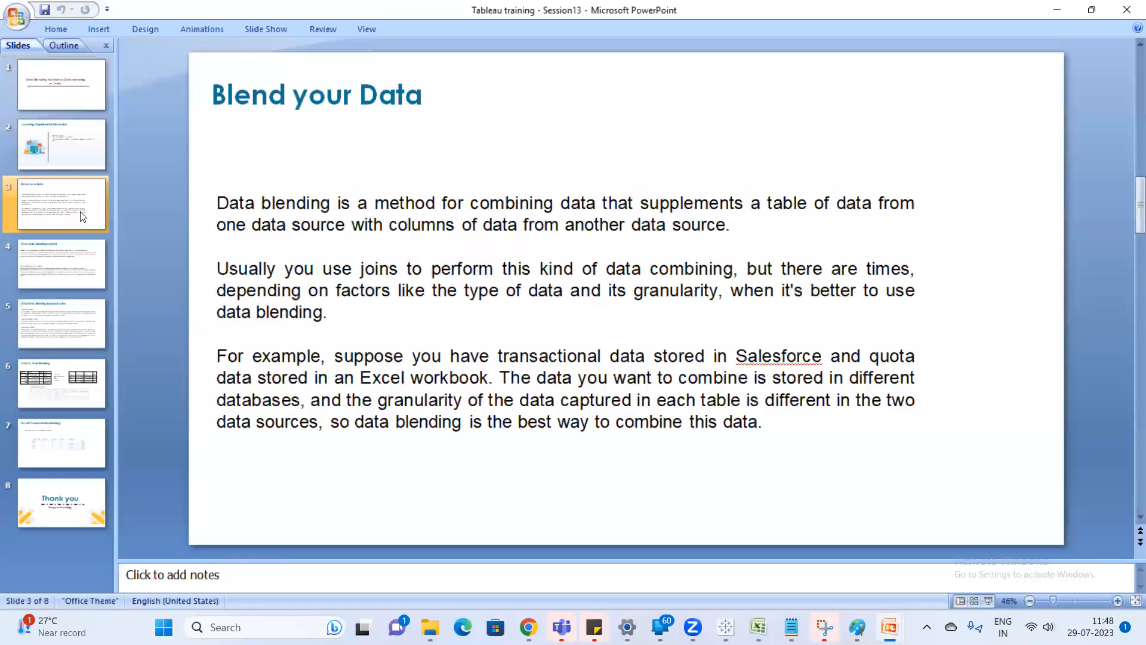
{"action": "left_click", "coordinate": [77, 253]}
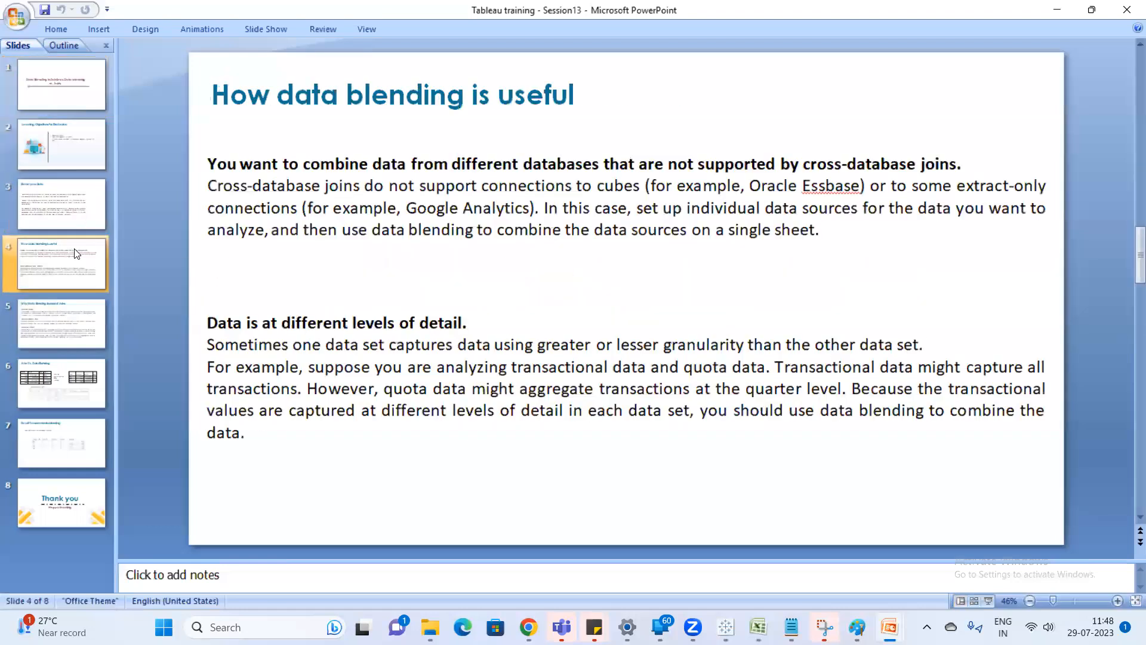
Open a new Notepad note and list "Relationship", "Joins" and "Datablending" on separate lines.
{"action": "key", "text": "super"}
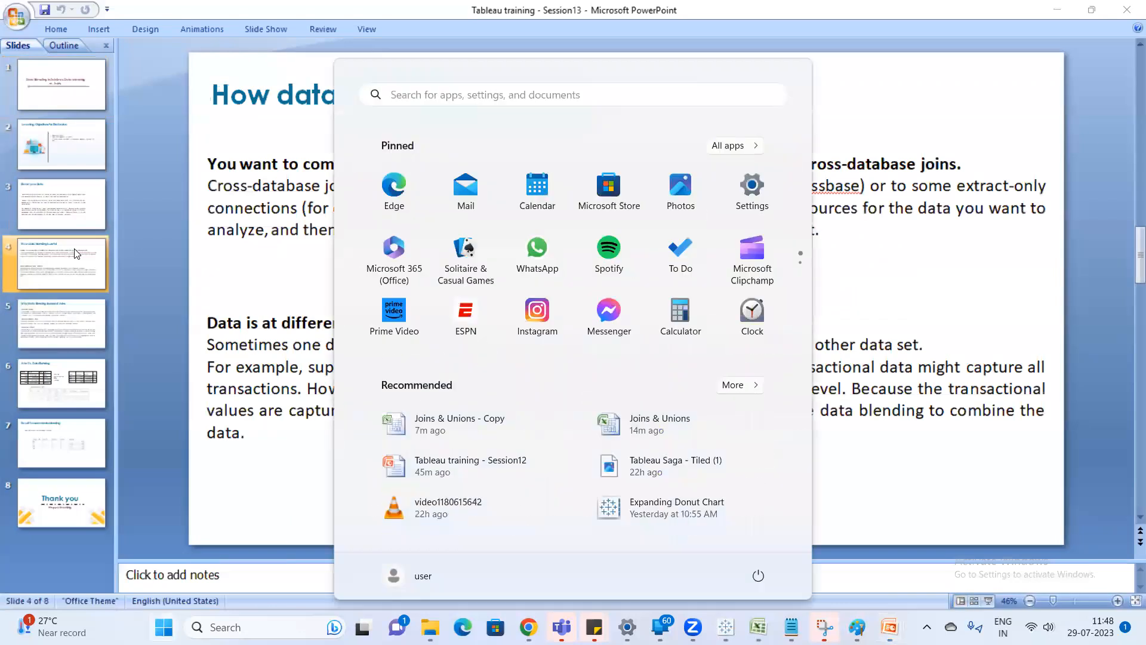
{"action": "type", "text": "note"}
{"action": "key", "text": "Return"}
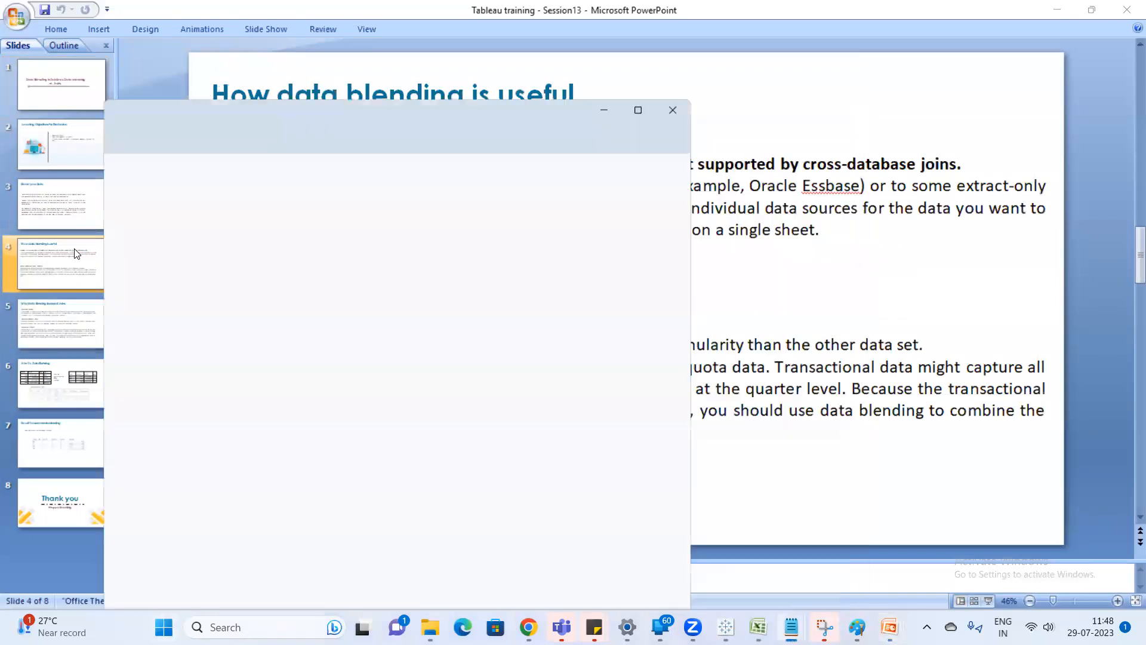
{"action": "type", "text": "R"}
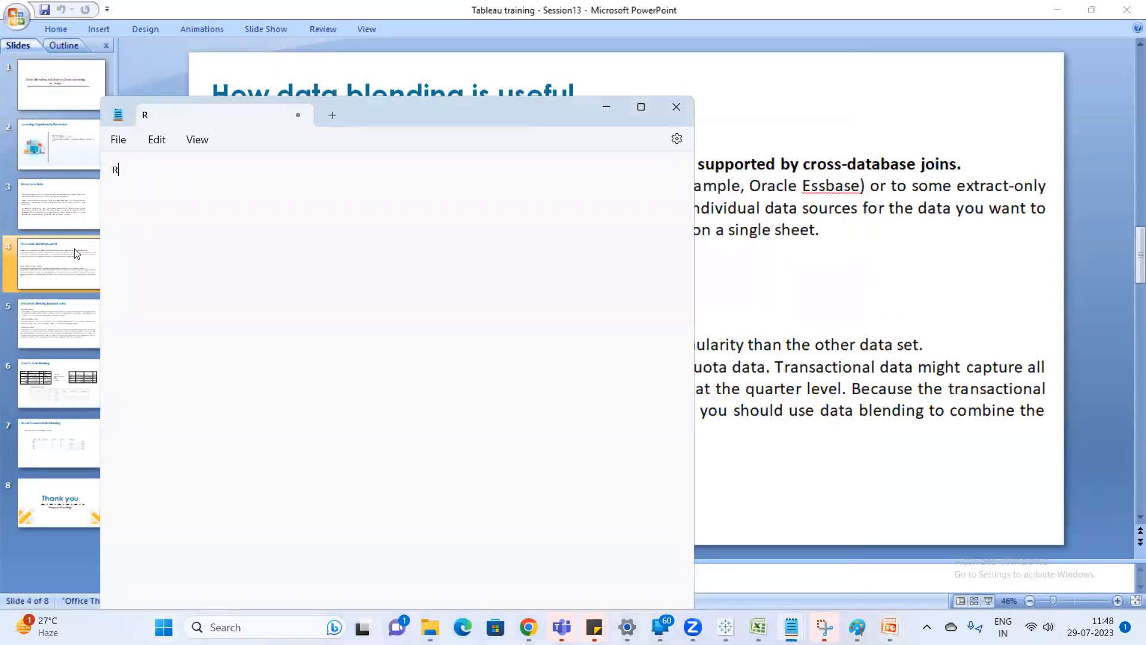
{"action": "type", "text": "elationship"}
{"action": "key", "text": "Return"}
{"action": "type", "text": "Jion"}
{"action": "key", "text": "BackSpace"}
{"action": "key", "text": "BackSpace"}
{"action": "key", "text": "BackSpace"}
{"action": "type", "text": "oins"}
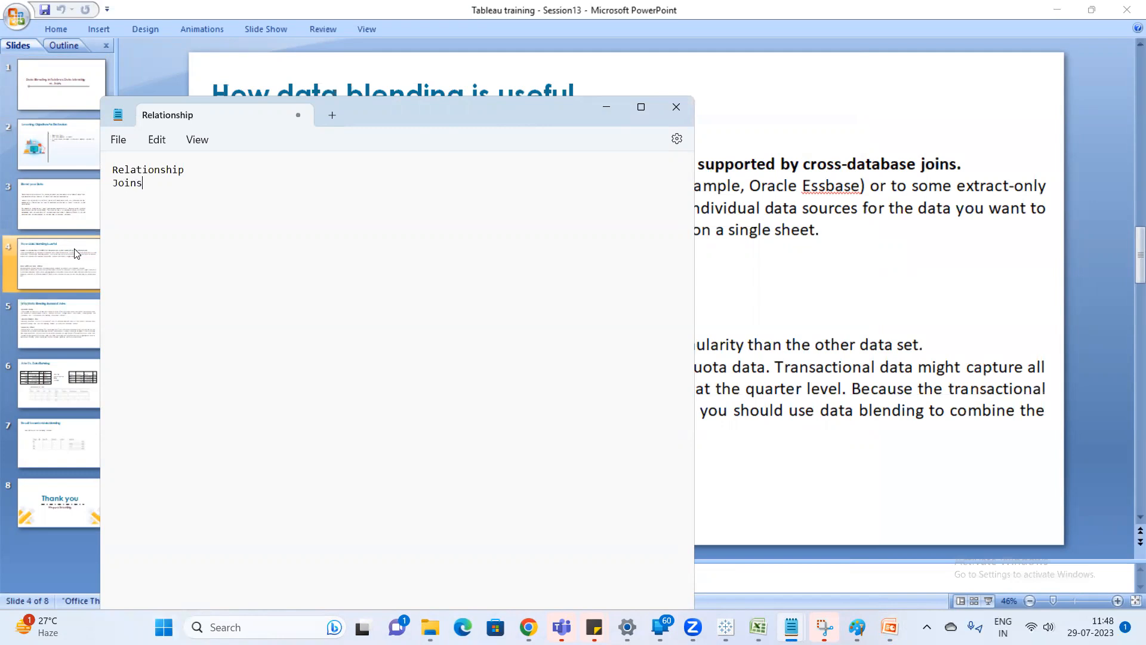
{"action": "key", "text": "Return"}
{"action": "type", "text": "Datablending"}
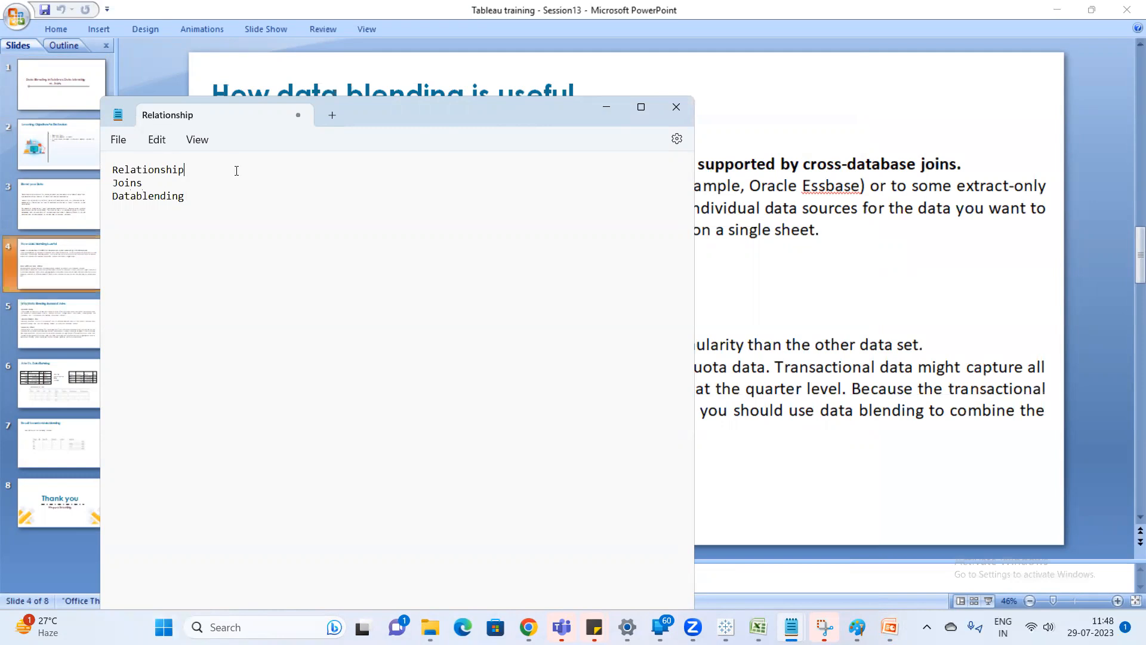
{"action": "type", "text": "---Combine multiple t"}
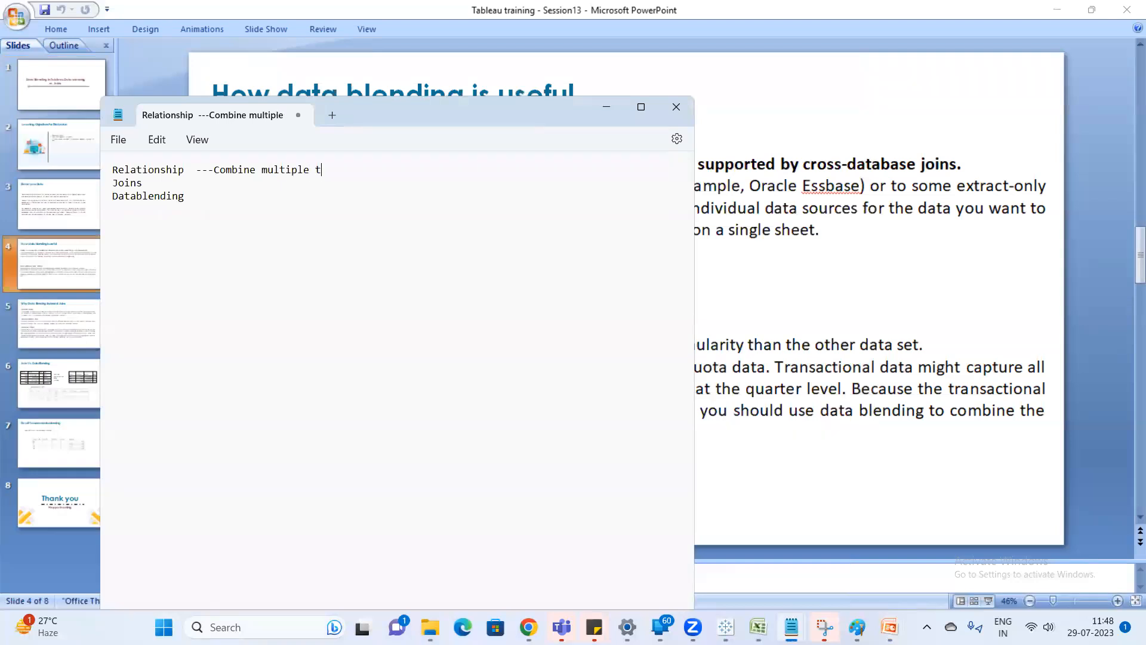
Add "---Combine multiple table" after Relationship on the first line.
{"action": "type", "text": "able"}
Extend the Relationship line with "---Logical Layer" and add "-----Physical Layer" after Joins.
{"action": "type", "text": "---"}
{"action": "type", "text": "Logical La"}
{"action": "type", "text": "yer Joins "}
{"action": "type", "text": "-----"}
{"action": "type", "text": "Phys"}
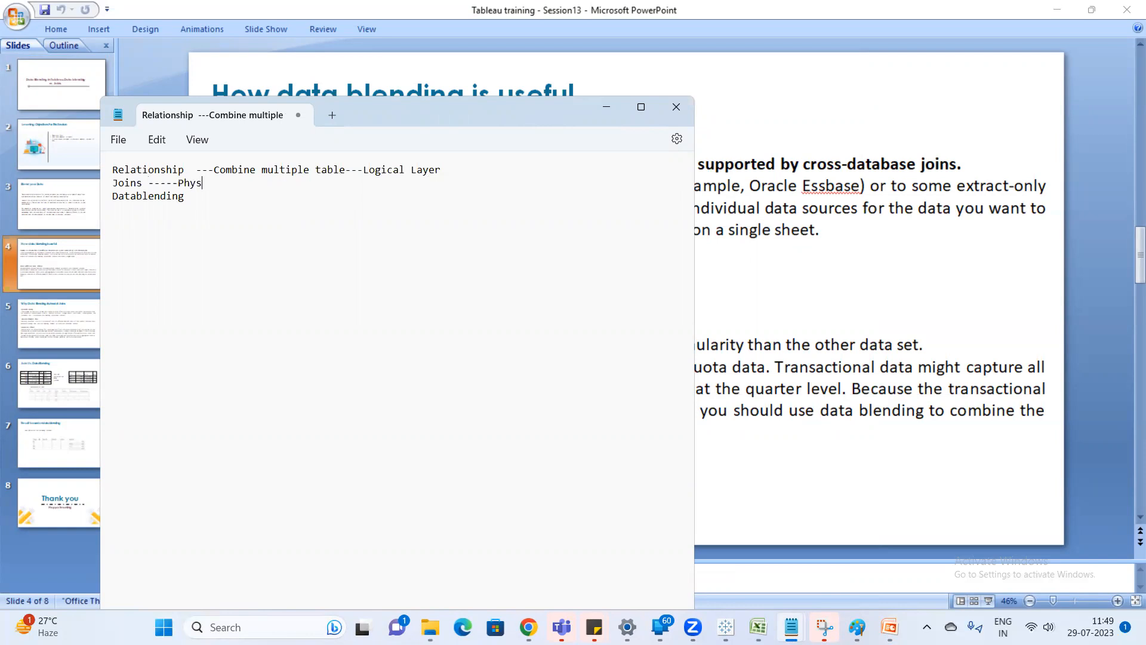
{"action": "type", "text": "ical Layer"}
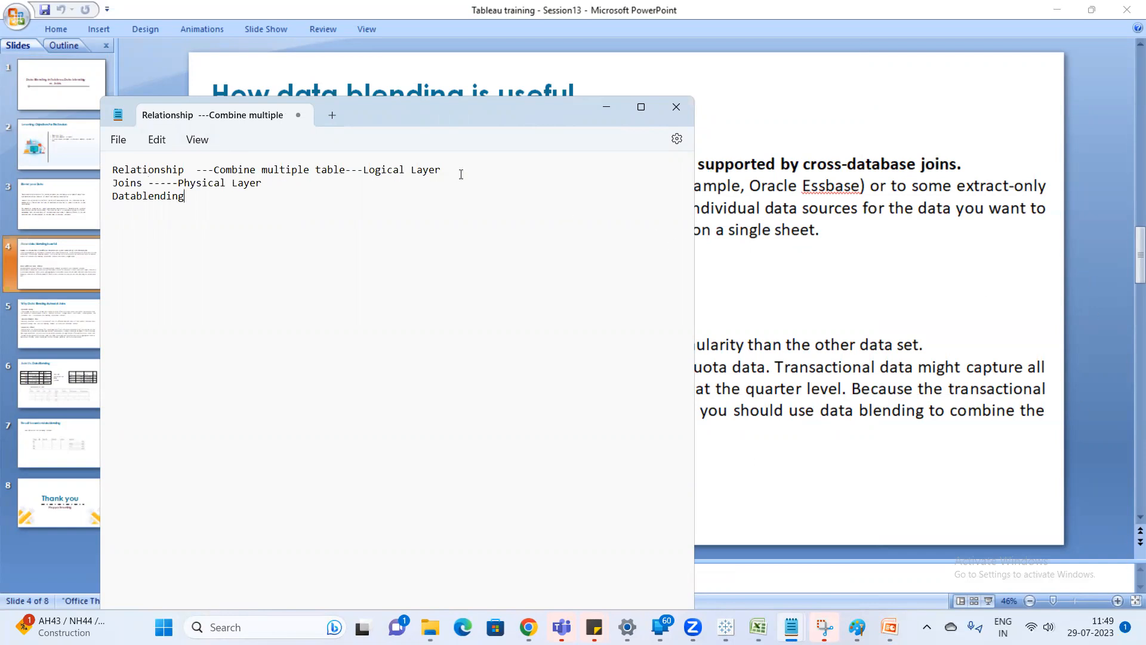
Append "-----2021 version" to the end of the Relationship line.
{"action": "type", "text": "-----2021 version"}
Complete the Datablending line with "for that to combine data from diff datasources".
{"action": "left_click", "coordinate": [200, 202]}
{"action": "type", "text": "for that to combine d"}
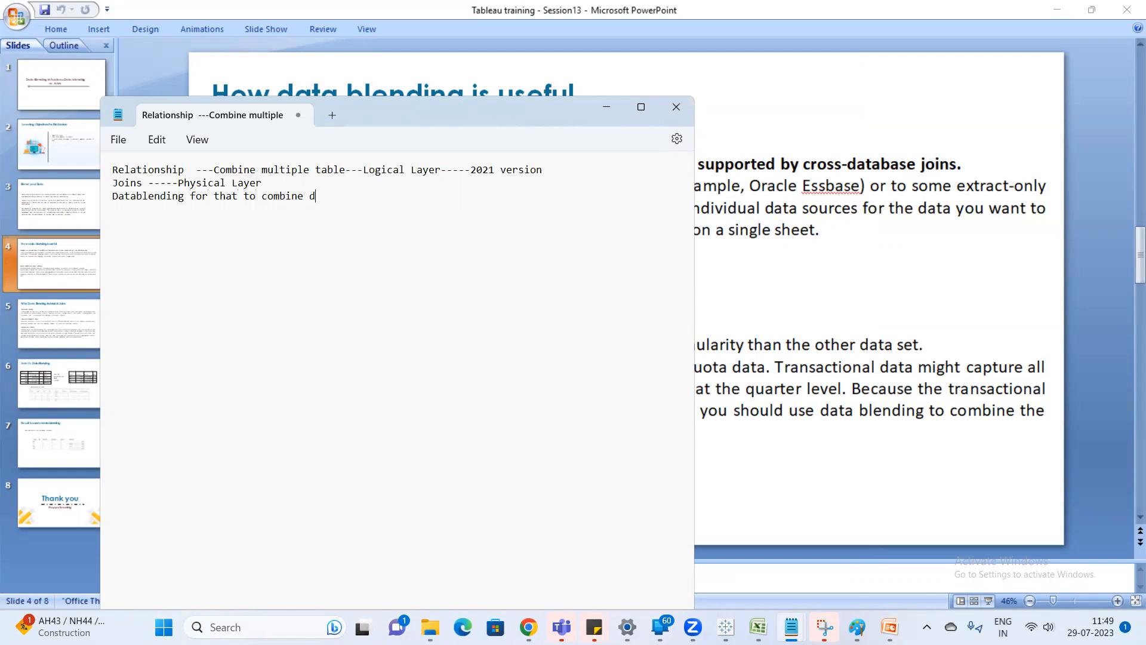
{"action": "type", "text": "ata from diff datasources"}
Leave blank lines below the Datablending entry and add the lines "Oracle -Table A" and "Sql - Table".
{"action": "key", "text": "Return"}
{"action": "key", "text": "Return"}
{"action": "key", "text": "Return"}
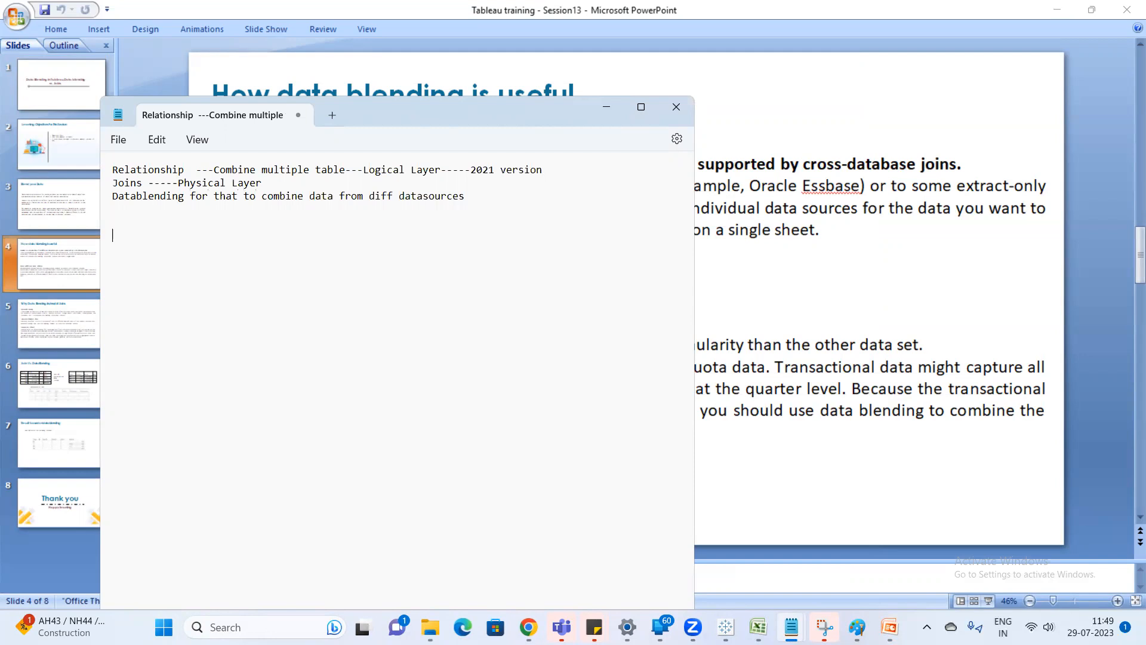
{"action": "type", "text": "Oracle -Table A"}
{"action": "key", "text": "Return"}
{"action": "type", "text": "Sql - Table"}
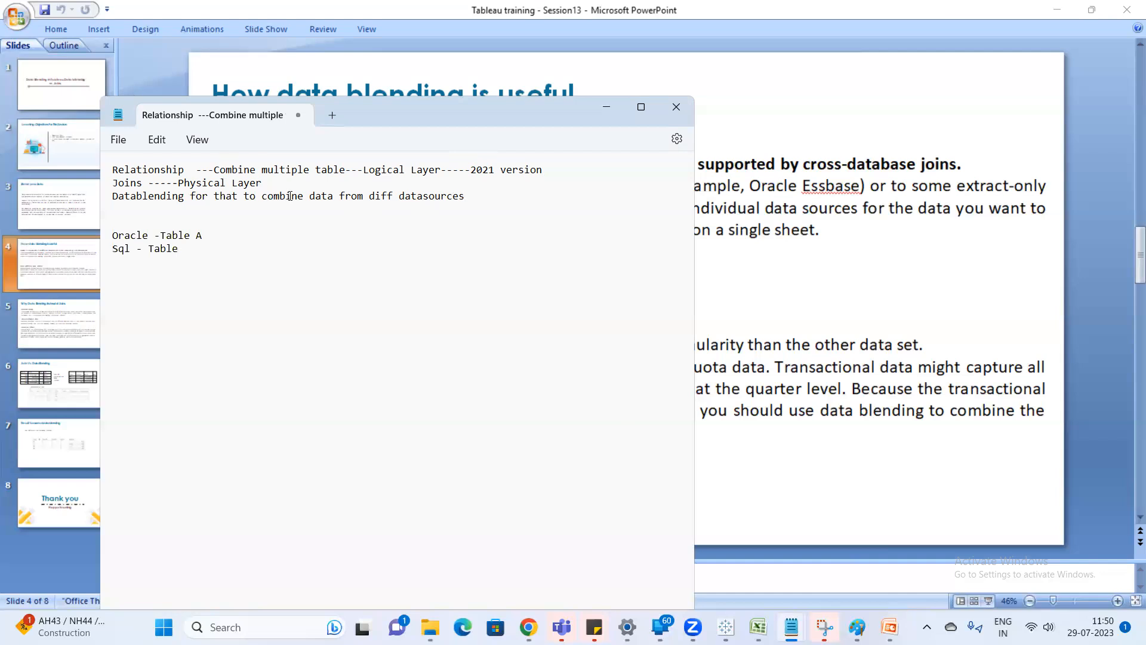
Add blank lines and insert "Cross database joins ---" directly above the Oracle entry in the notes.
{"action": "left_click", "coordinate": [128, 219]}
{"action": "key", "text": "Return"}
{"action": "key", "text": "Return"}
{"action": "type", "text": "Cros"}
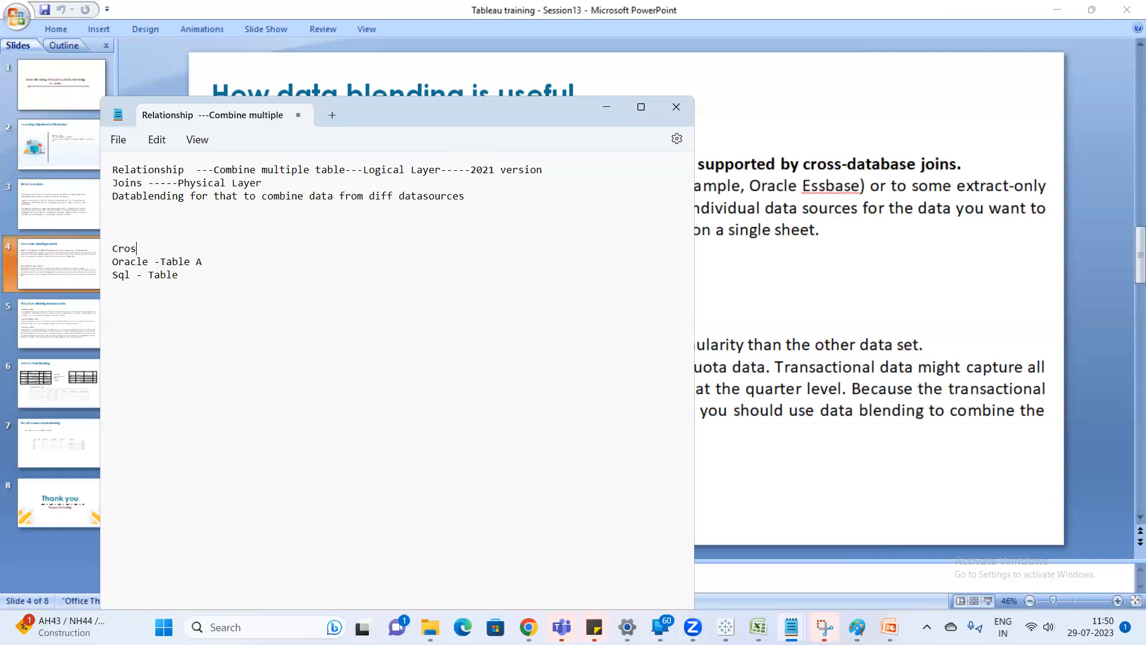
{"action": "type", "text": "s databased"}
{"action": "key", "text": "BackSpace"}
{"action": "key", "text": "BackSpace"}
{"action": "type", "text": "joins ---Combining the dat"}
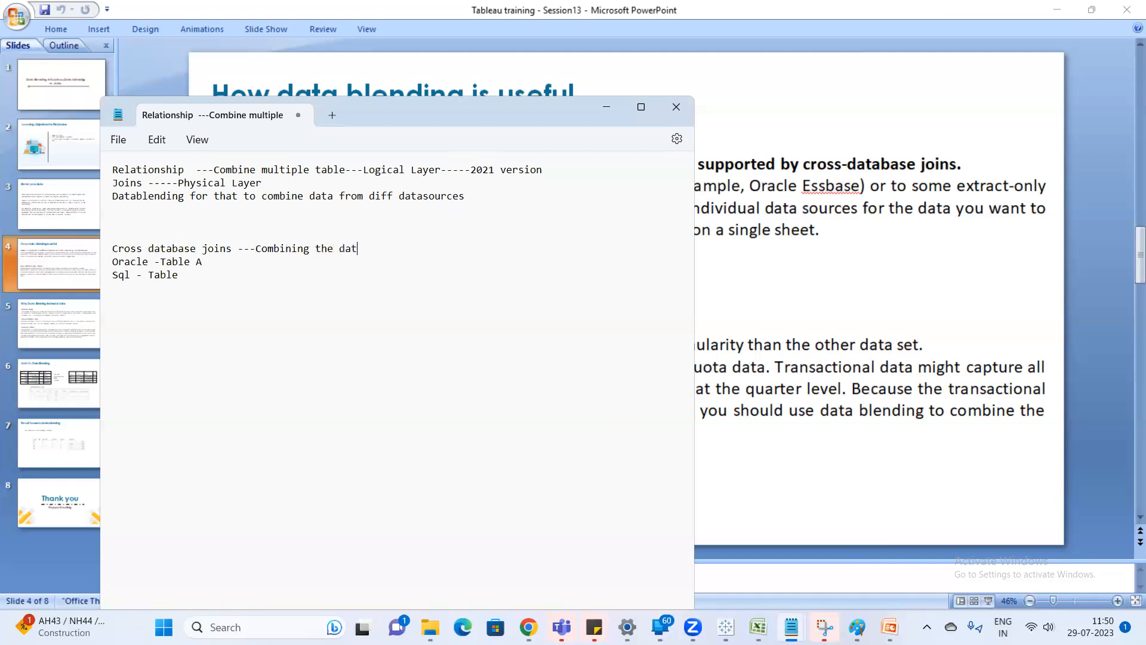
{"action": "type", "text": "a from diff datasources"}
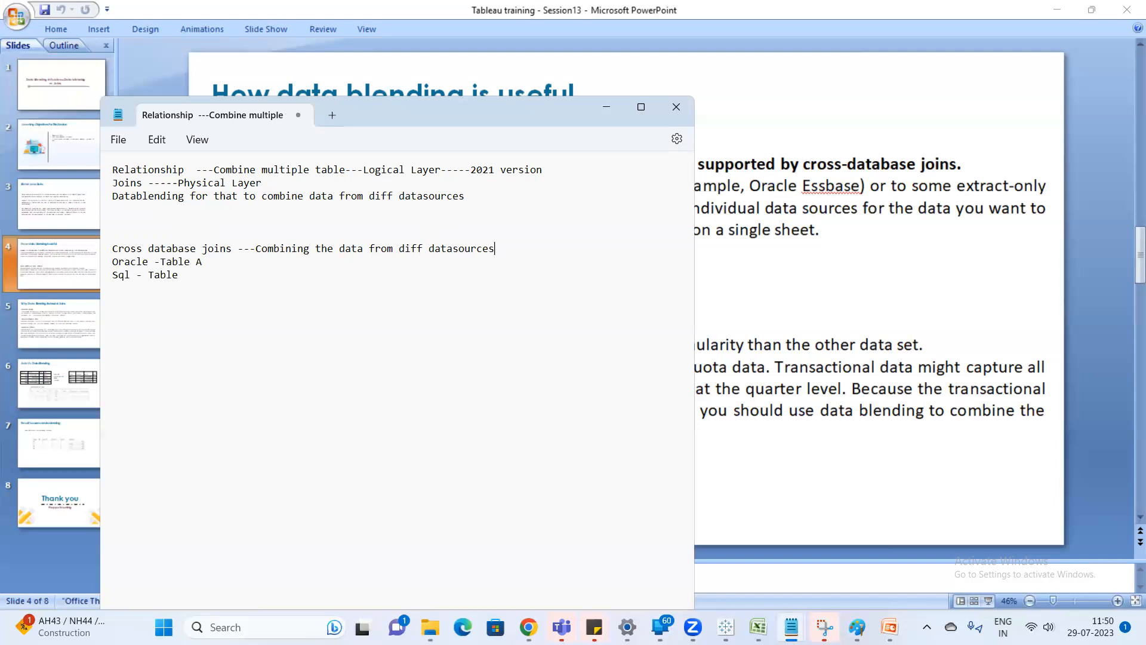
Complete the Cross database joins line with "Combining the data from diff datasources" and leave a blank line below it.
{"action": "key", "text": "Return"}
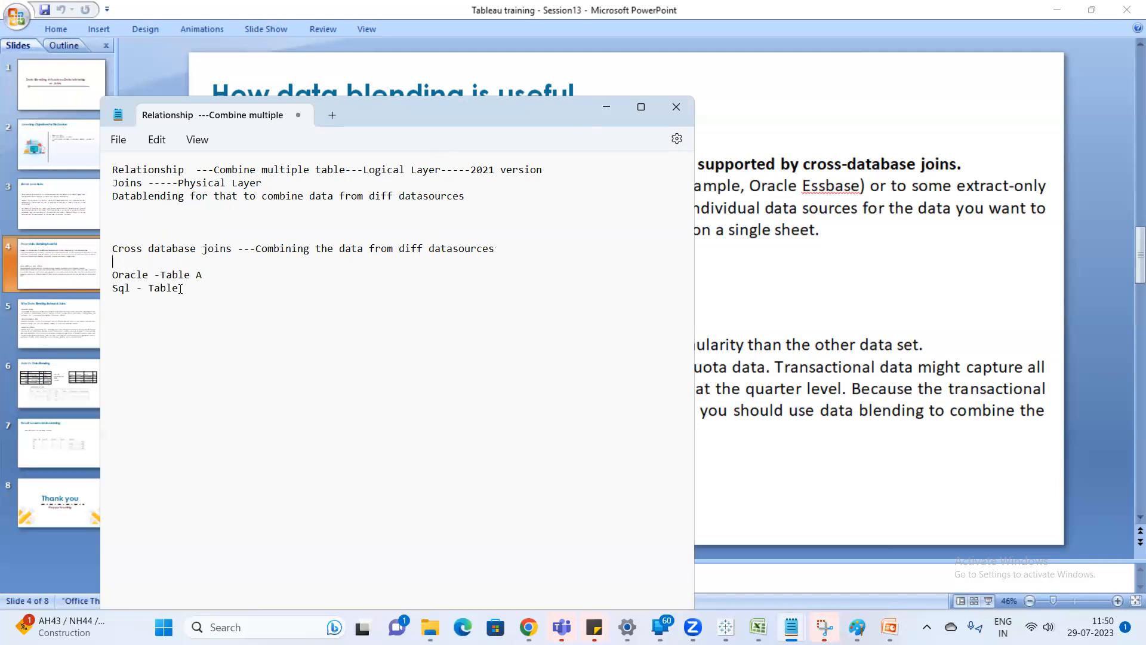
Complete the Sql entry as "Table B" and add the line "output" after a blank line.
{"action": "left_click", "coordinate": [194, 290]}
{"action": "type", "text": "B"}
{"action": "key", "text": "Return"}
{"action": "key", "text": "Return"}
{"action": "type", "text": "output"}
{"action": "left_click_drag", "start_coordinate": [190, 288], "coordinate": [112, 274]}
{"action": "left_click", "coordinate": [232, 249]}
{"action": "left_click_drag", "start_coordinate": [232, 249], "coordinate": [111, 249]}
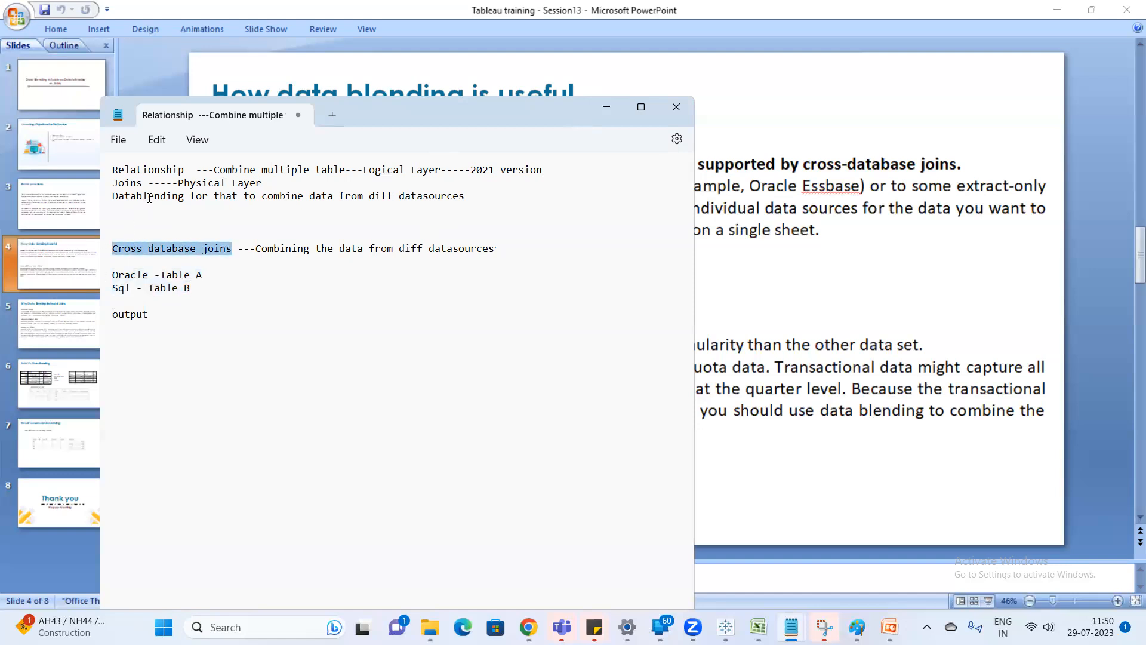
{"action": "left_click", "coordinate": [149, 198]}
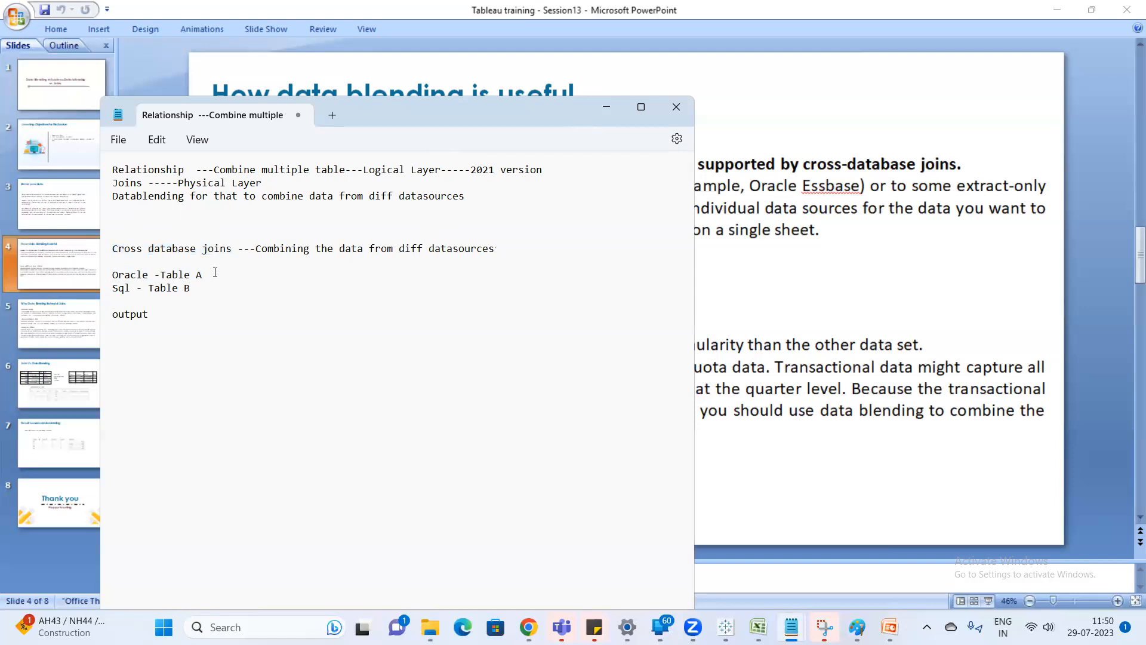
{"action": "mouse_move", "coordinate": [726, 627]}
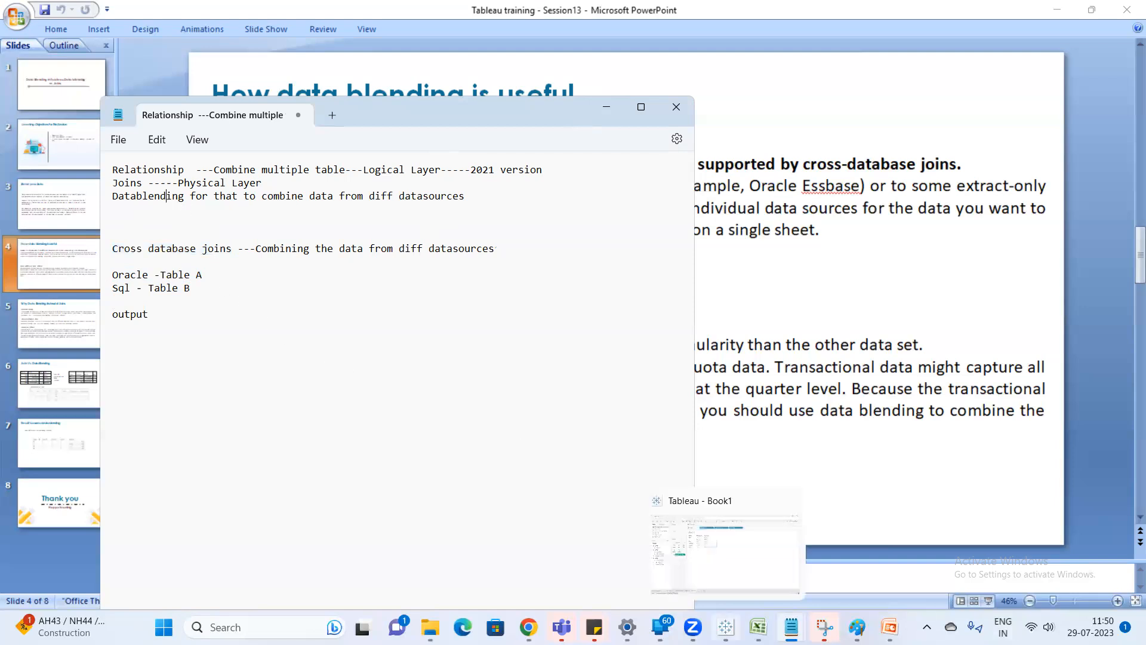
{"action": "left_click", "coordinate": [725, 555]}
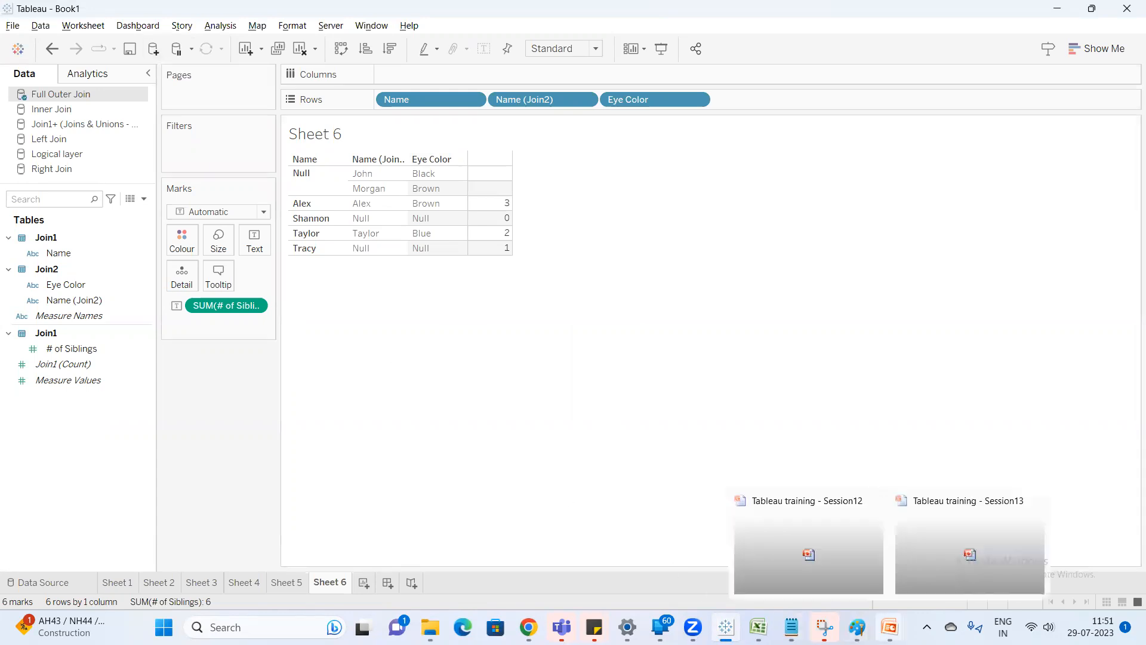
Return to the Relationship notes in Notepad and add a line starting with "individual" below "output".
{"action": "mouse_move", "coordinate": [792, 627]}
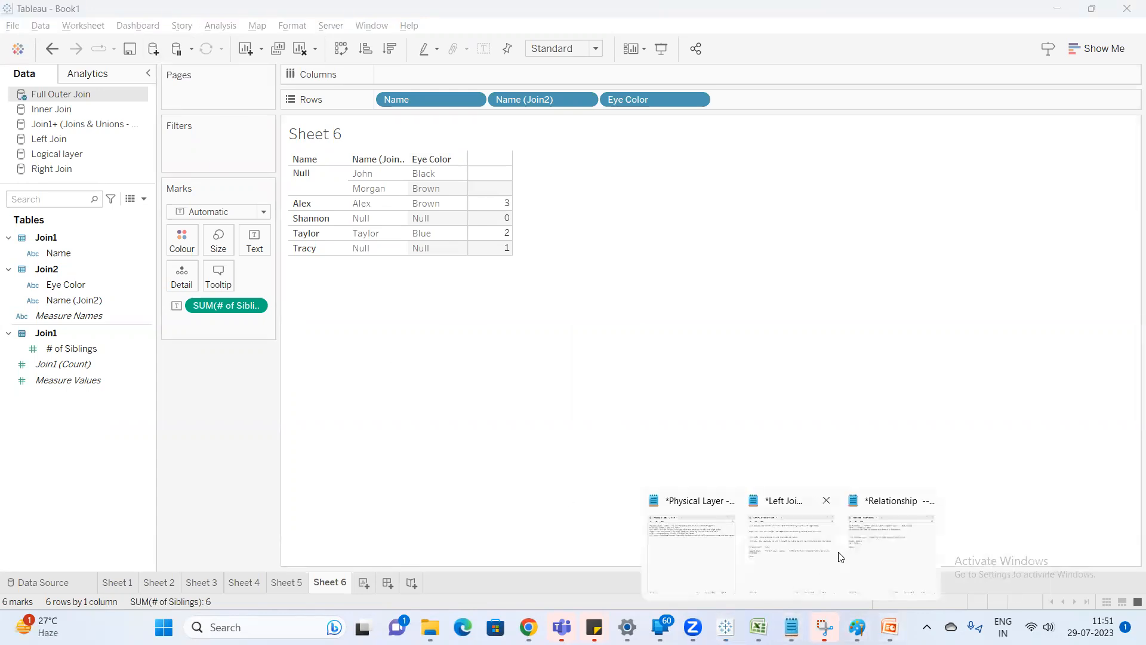
{"action": "left_click", "coordinate": [887, 554]}
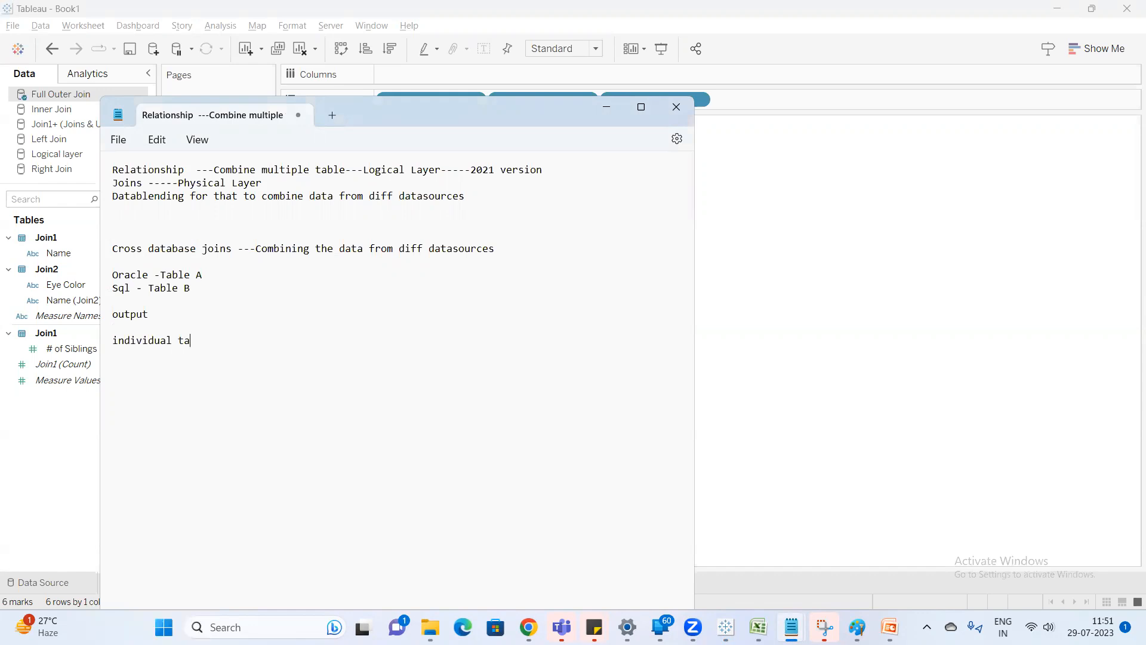
{"action": "type", "text": "eperately"}
Switch to Tableau and add the Join1 sheet of the Joins & Unions Excel workbook as a new data source.
{"action": "left_click", "coordinate": [824, 156]}
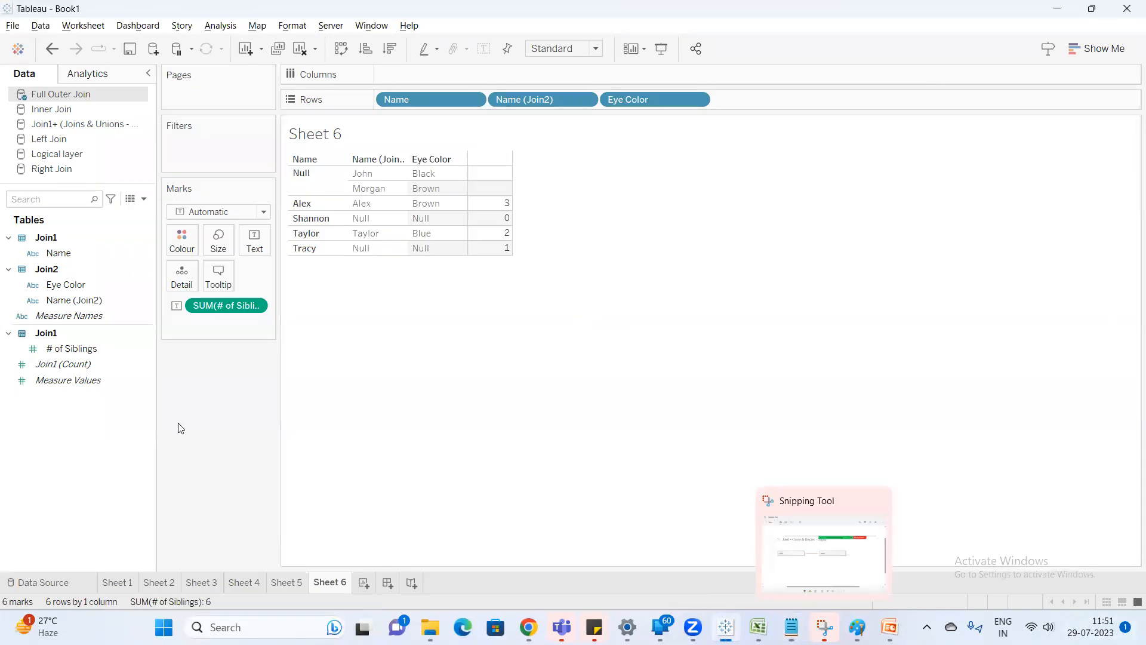
{"action": "left_click", "coordinate": [153, 50]}
{"action": "left_click", "coordinate": [200, 139]}
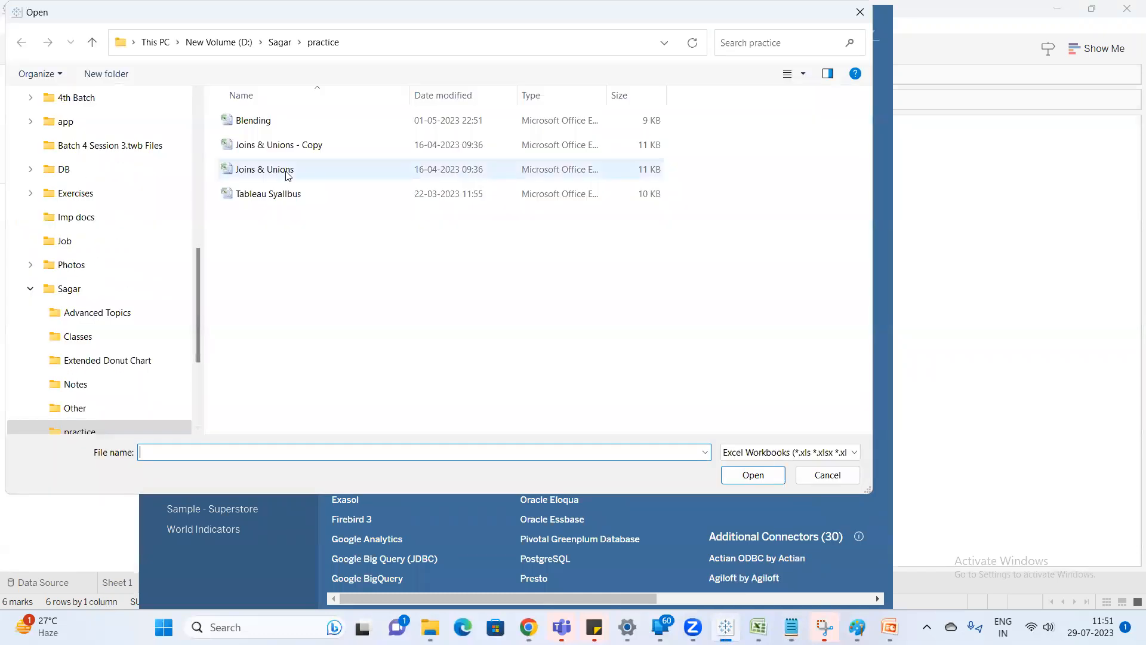
{"action": "double_click", "coordinate": [287, 175]}
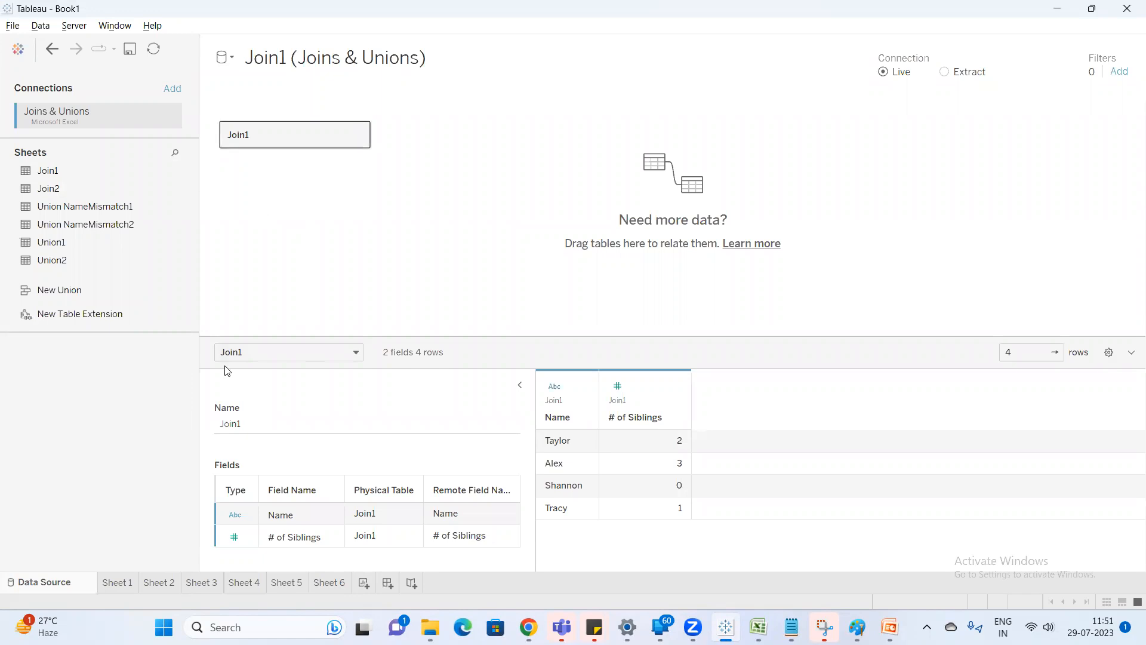
Create a new worksheet and rename the Join1 (Joins & Unions) data source as Table A.
{"action": "left_click", "coordinate": [364, 583]}
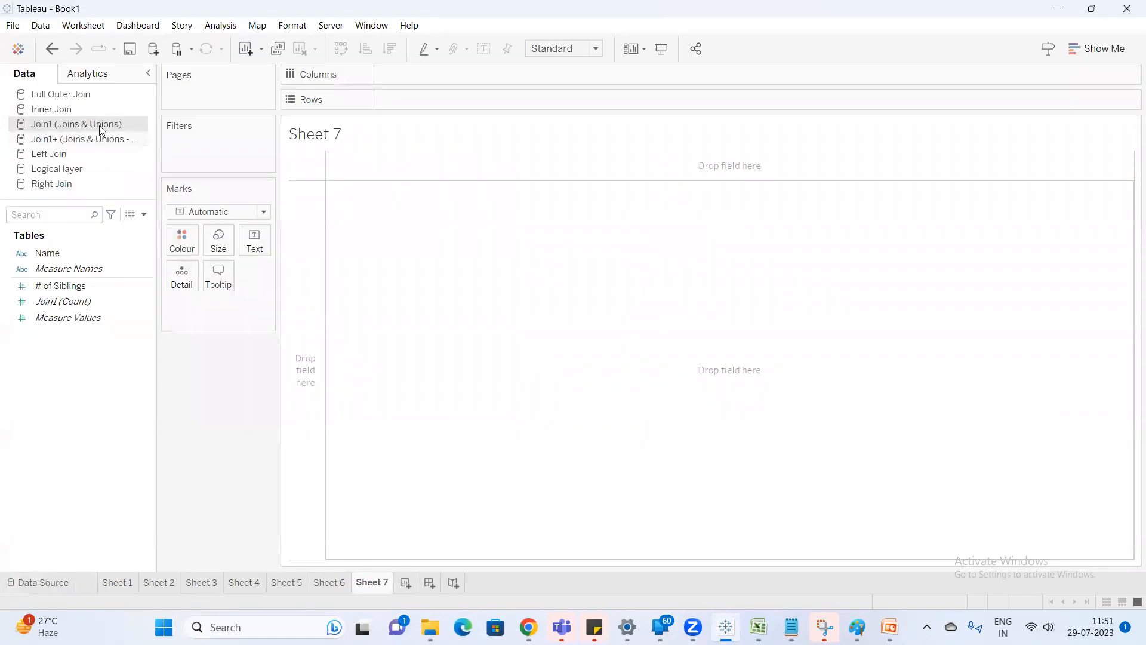
{"action": "right_click", "coordinate": [100, 130]}
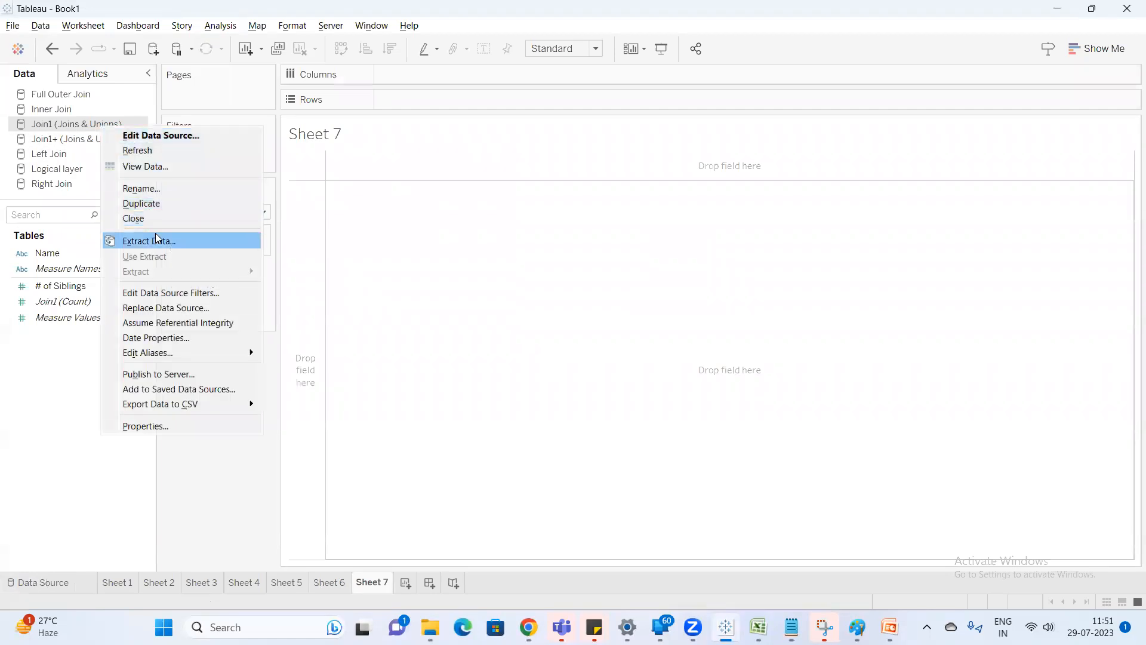
{"action": "left_click", "coordinate": [160, 189]}
{"action": "type", "text": "Table A"}
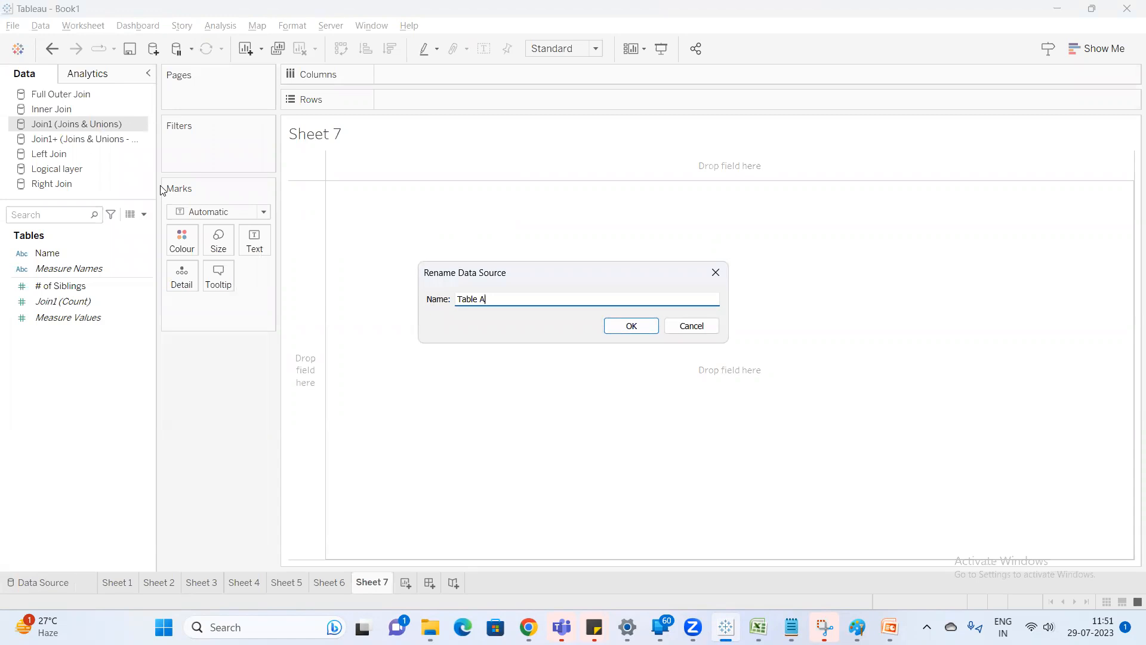
{"action": "key", "text": "Return"}
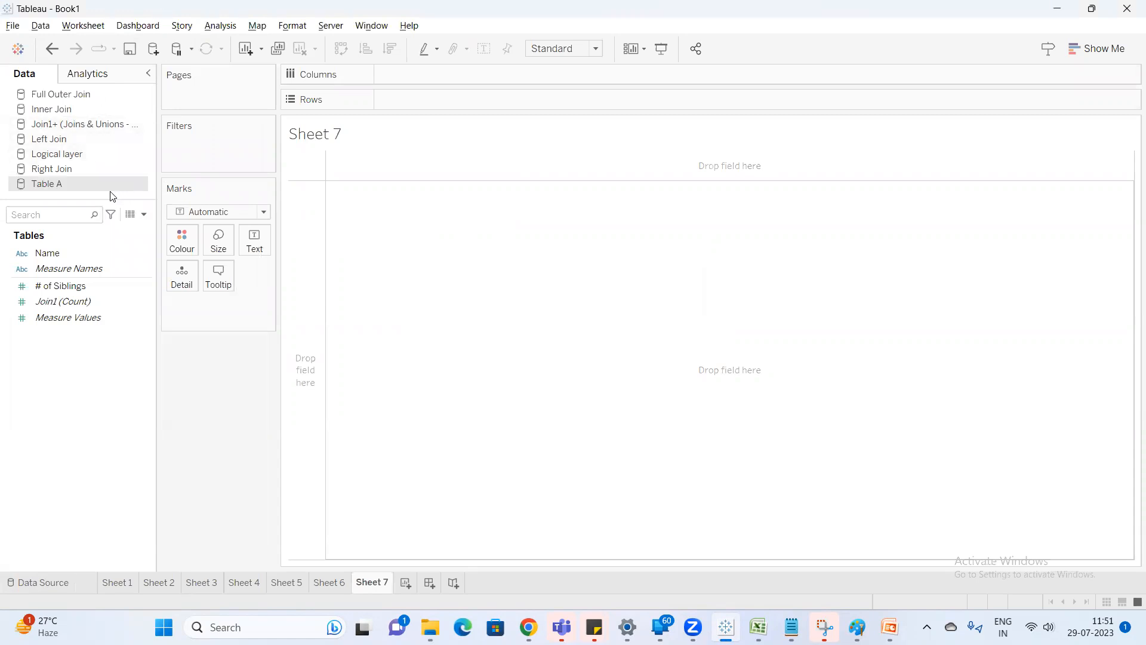
Add the Join2 sheet of the Joins & Unions Excel workbook as a separate data source.
{"action": "left_click", "coordinate": [153, 48]}
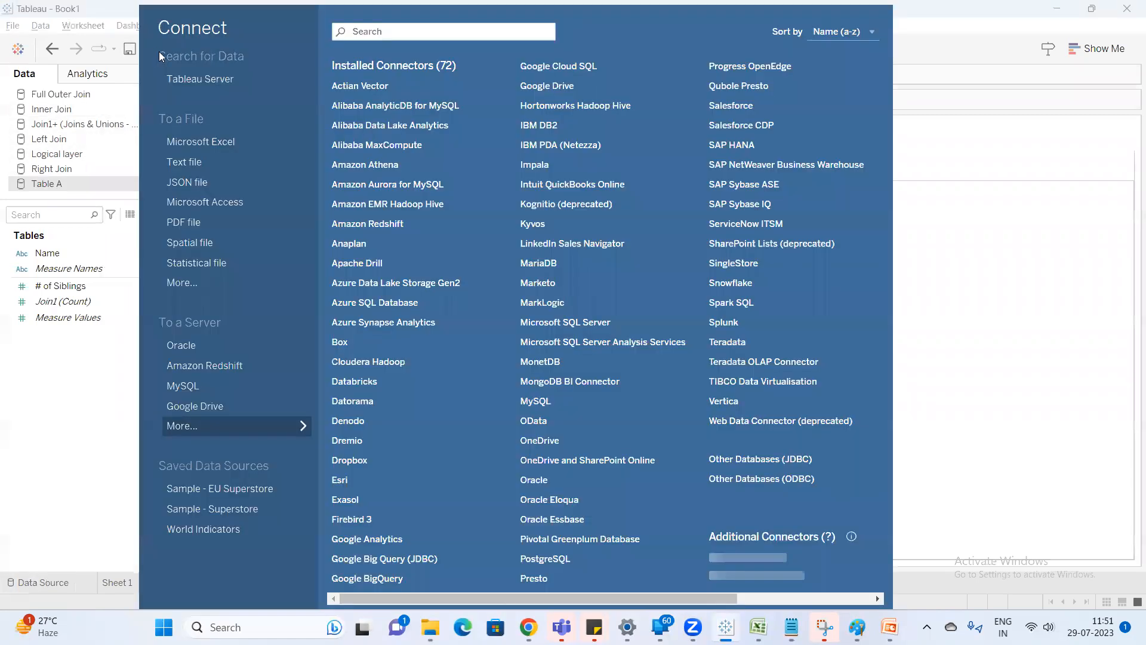
{"action": "left_click", "coordinate": [210, 138]}
{"action": "double_click", "coordinate": [300, 169]}
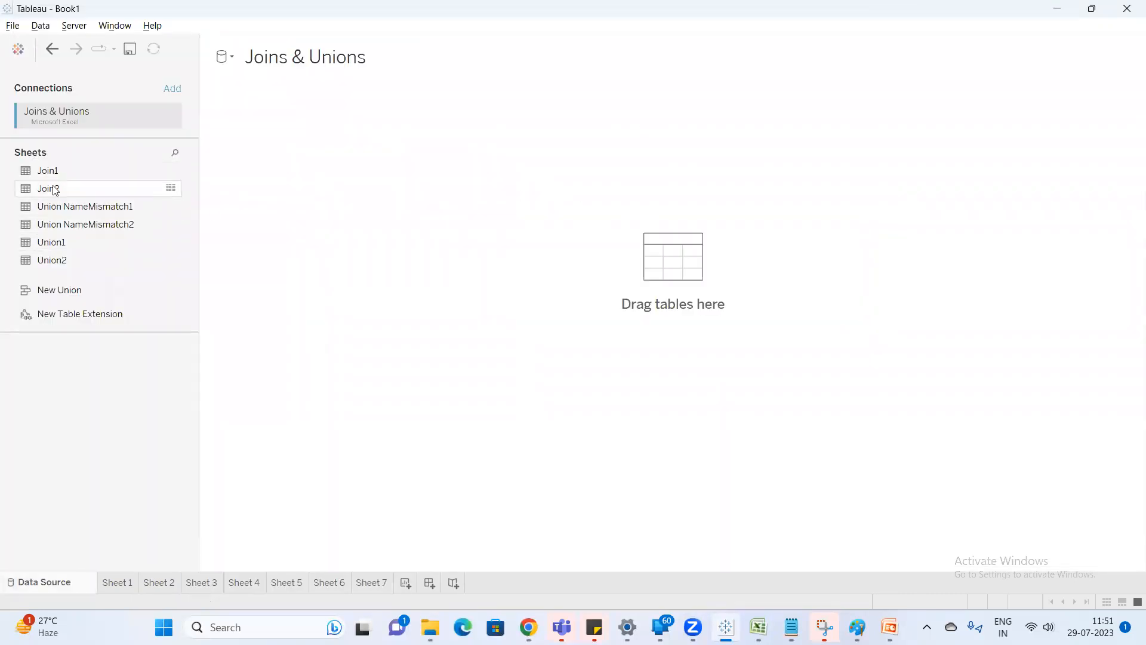
{"action": "double_click", "coordinate": [55, 190]}
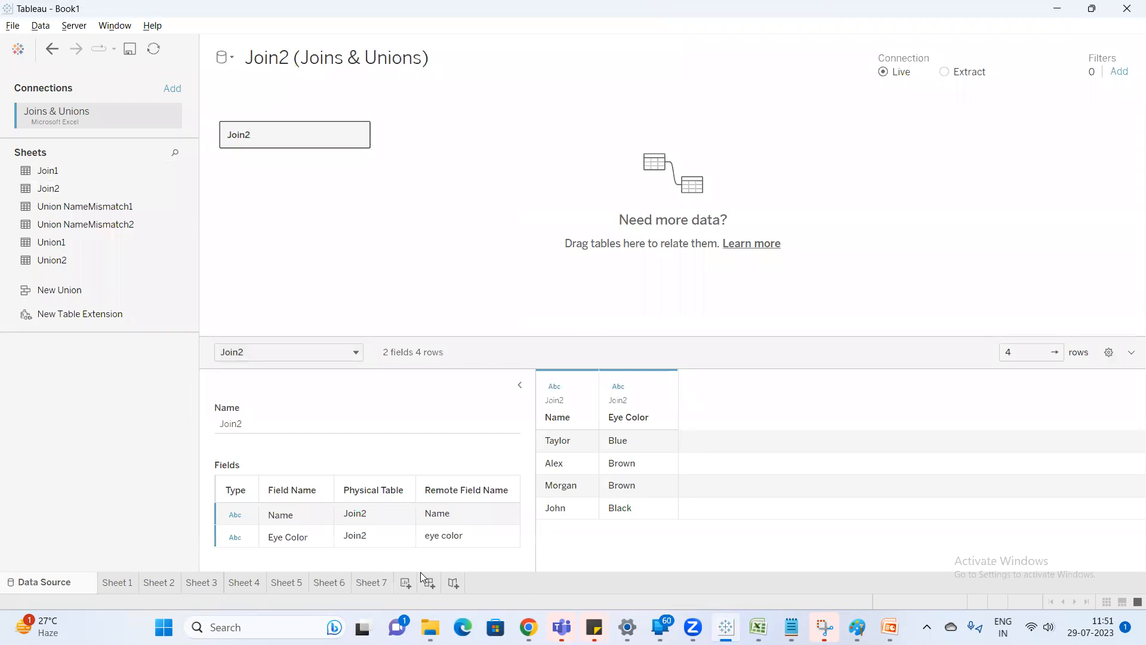
Go back to Sheet 7 and rename the Join2 (Joins & Unions) data source as Table B.
{"action": "left_click", "coordinate": [384, 588]}
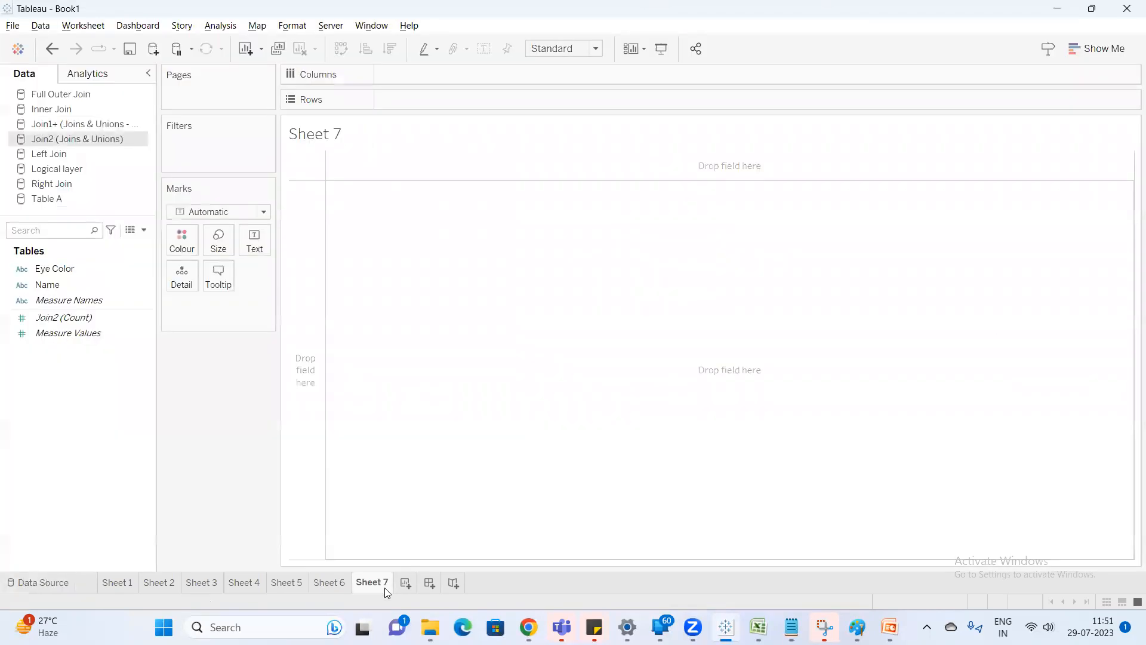
{"action": "right_click", "coordinate": [104, 140]}
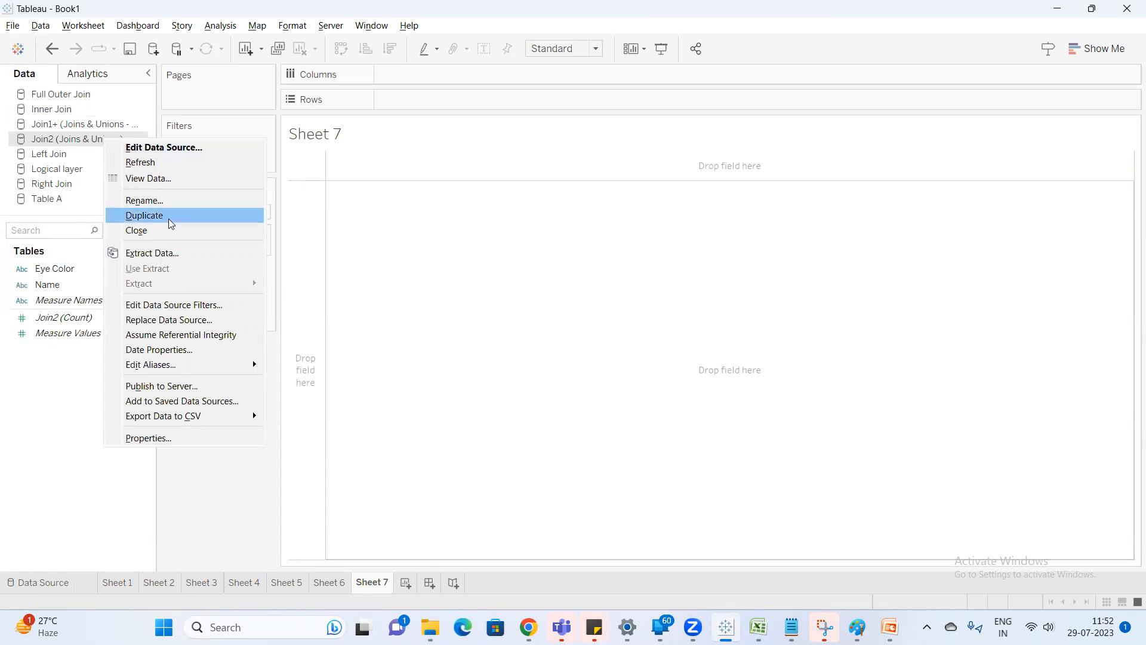
{"action": "left_click", "coordinate": [192, 202]}
{"action": "type", "text": "Table B"}
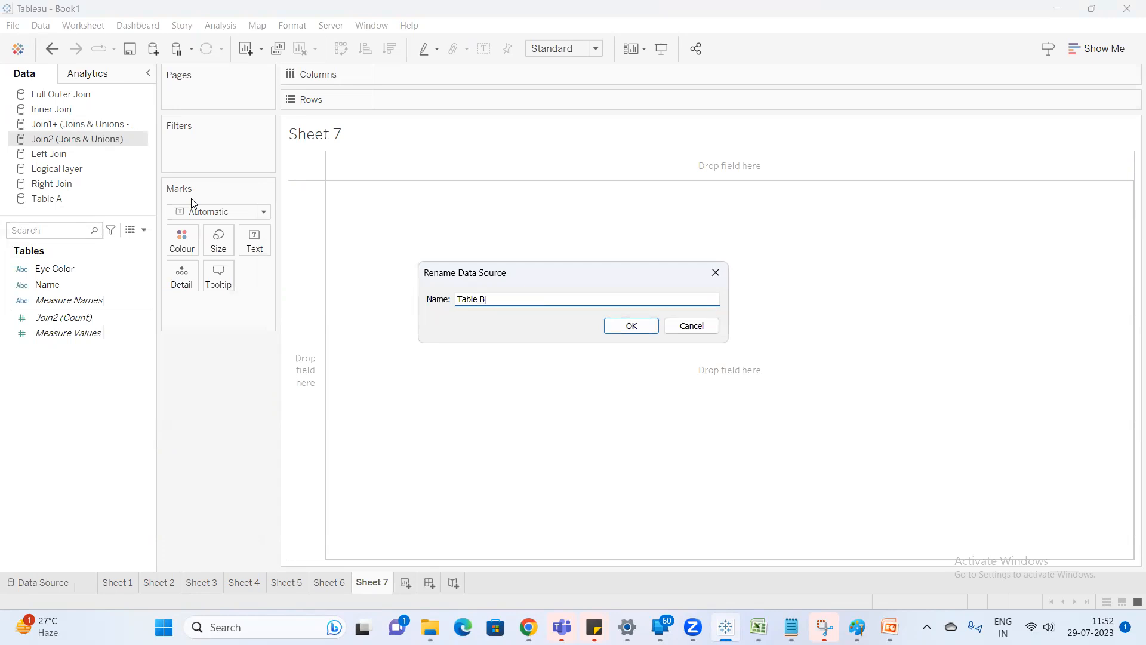
{"action": "key", "text": "Return"}
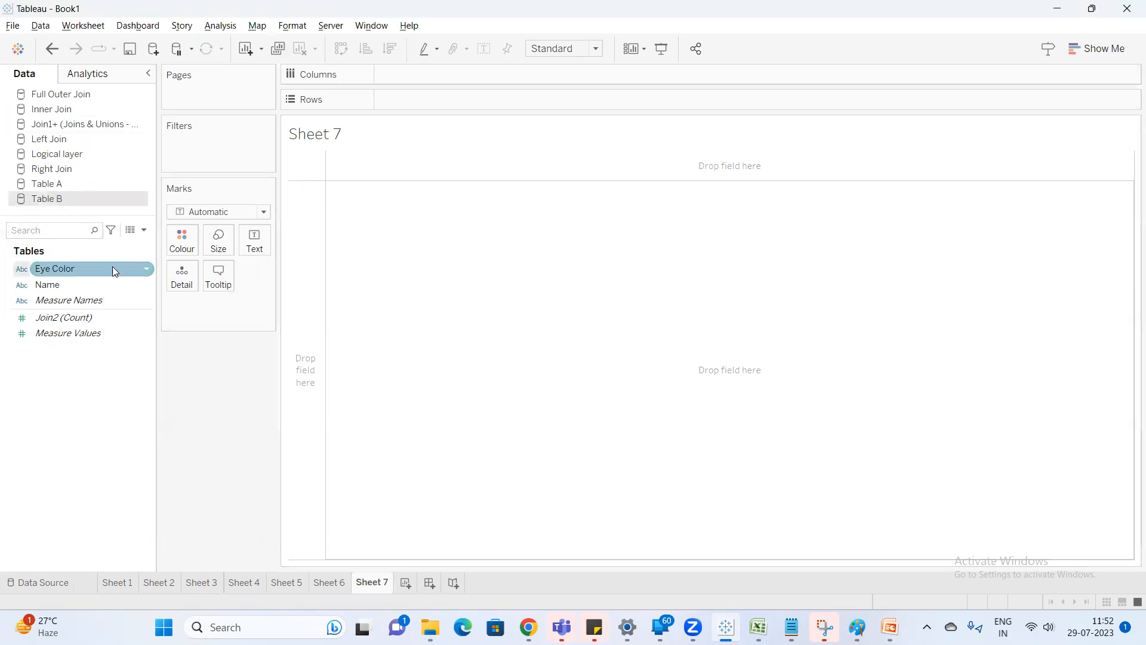
View the underlying data of Table A and Table B to compare their fields and rows.
{"action": "left_click", "coordinate": [78, 184]}
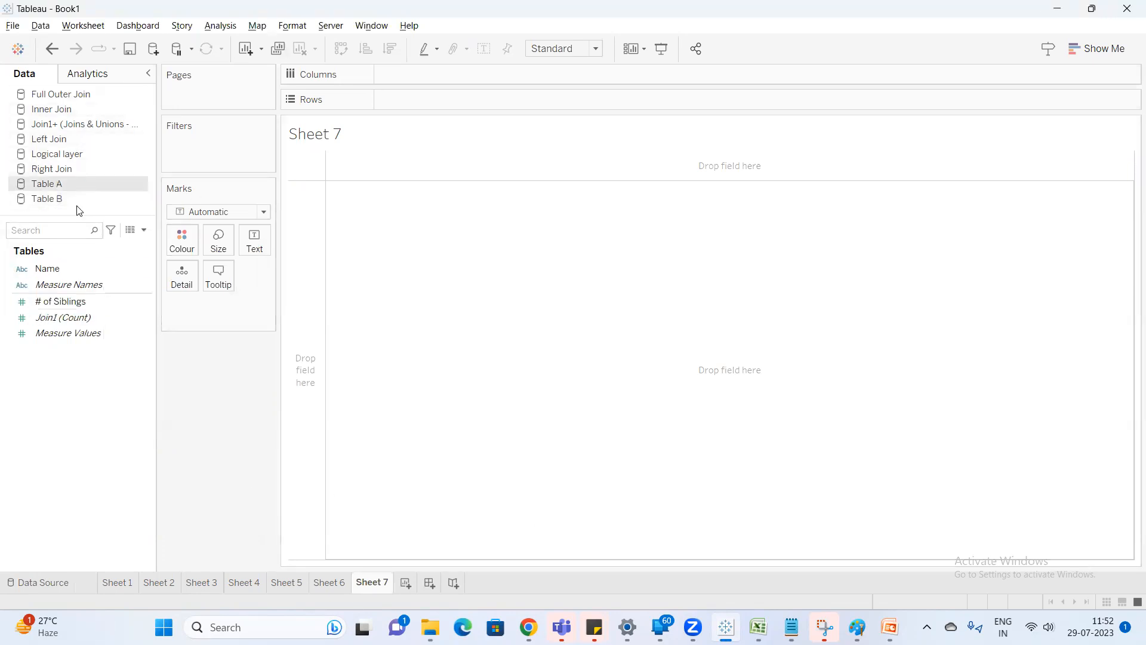
{"action": "left_click", "coordinate": [130, 229]}
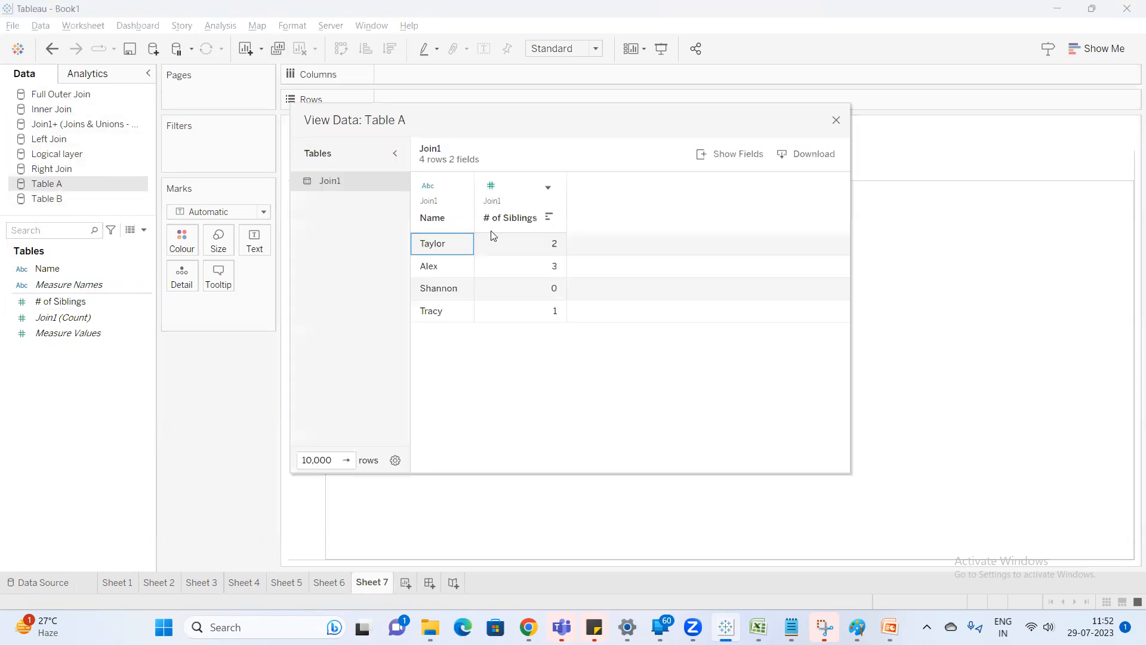
{"action": "left_click", "coordinate": [836, 120]}
{"action": "left_click", "coordinate": [78, 199]}
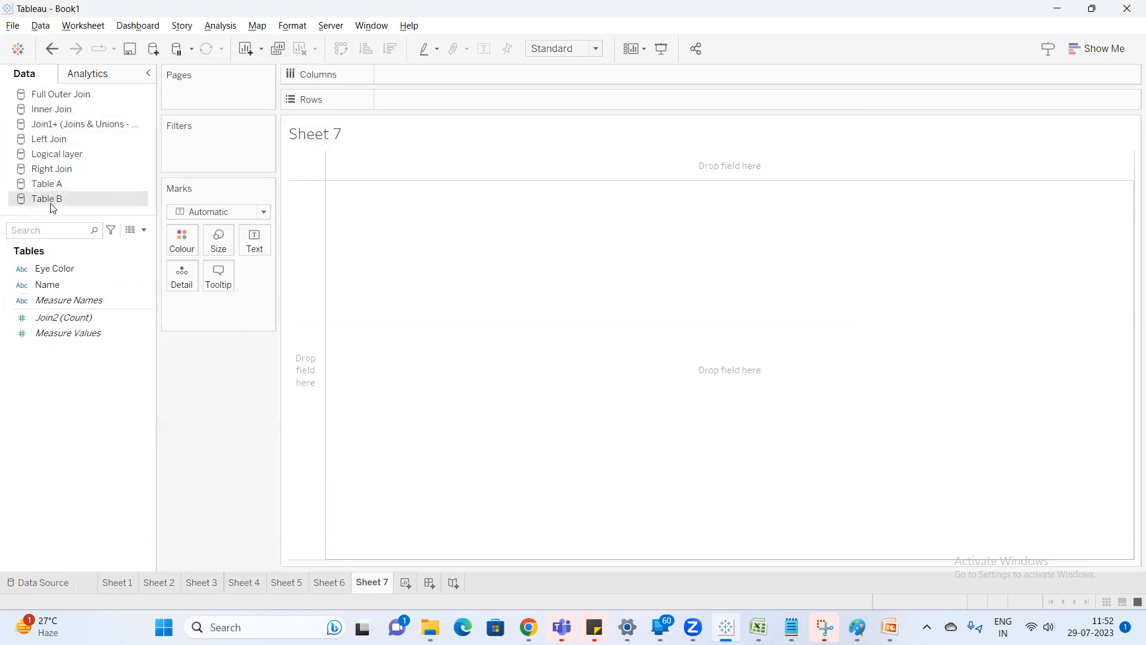
{"action": "left_click", "coordinate": [131, 230]}
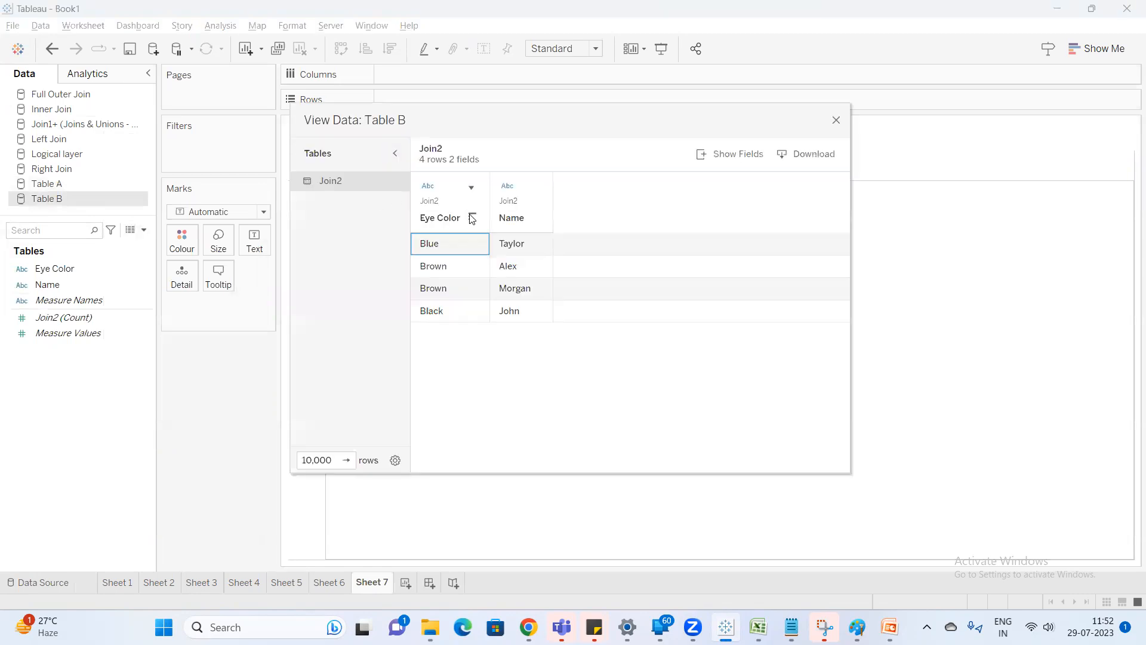
{"action": "left_click", "coordinate": [836, 121]}
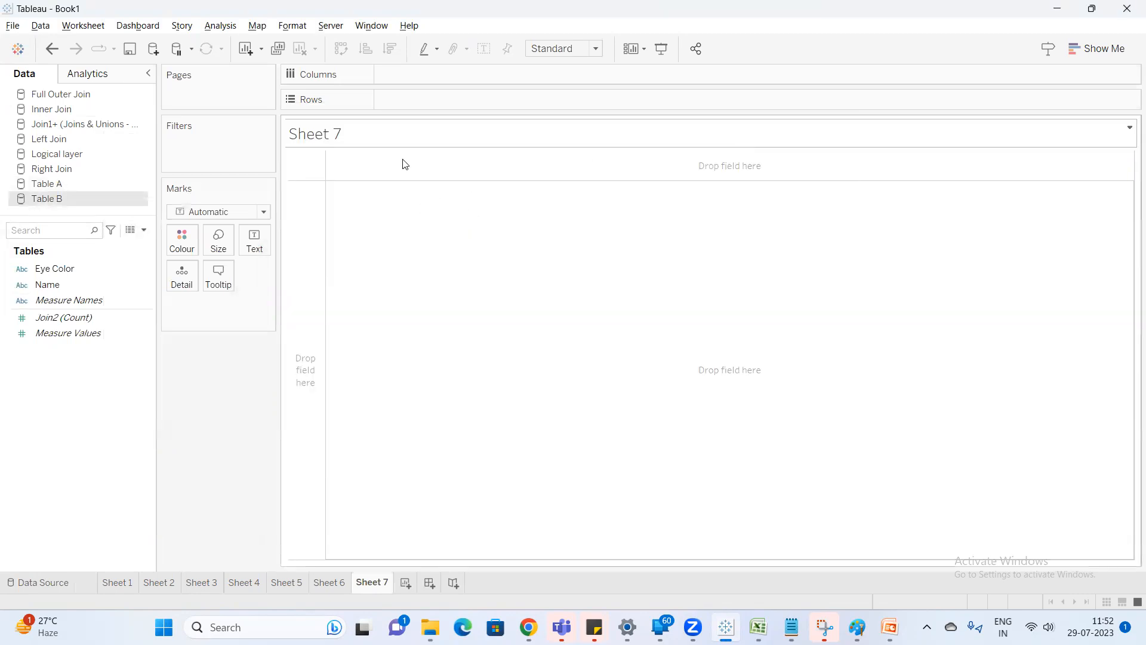
Build a text table from Table A with Name on Rows and # of Siblings as the displayed measure.
{"action": "left_click", "coordinate": [56, 183]}
{"action": "left_click", "coordinate": [69, 269]}
{"action": "left_click_drag", "start_coordinate": [69, 278], "coordinate": [414, 100]}
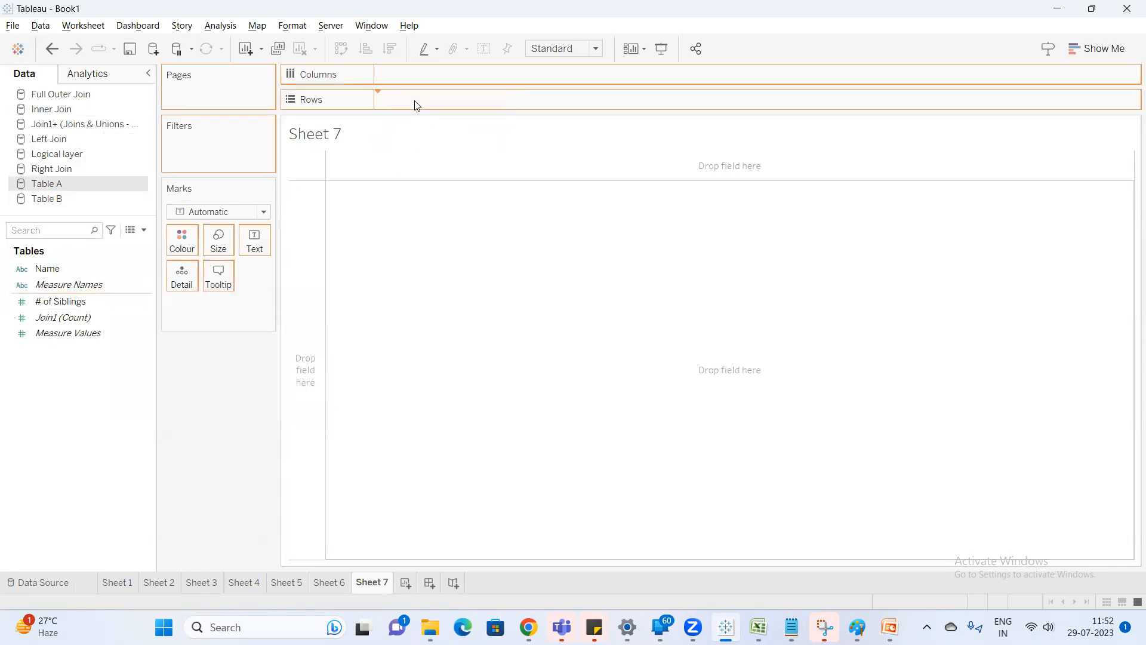
{"action": "double_click", "coordinate": [64, 300]}
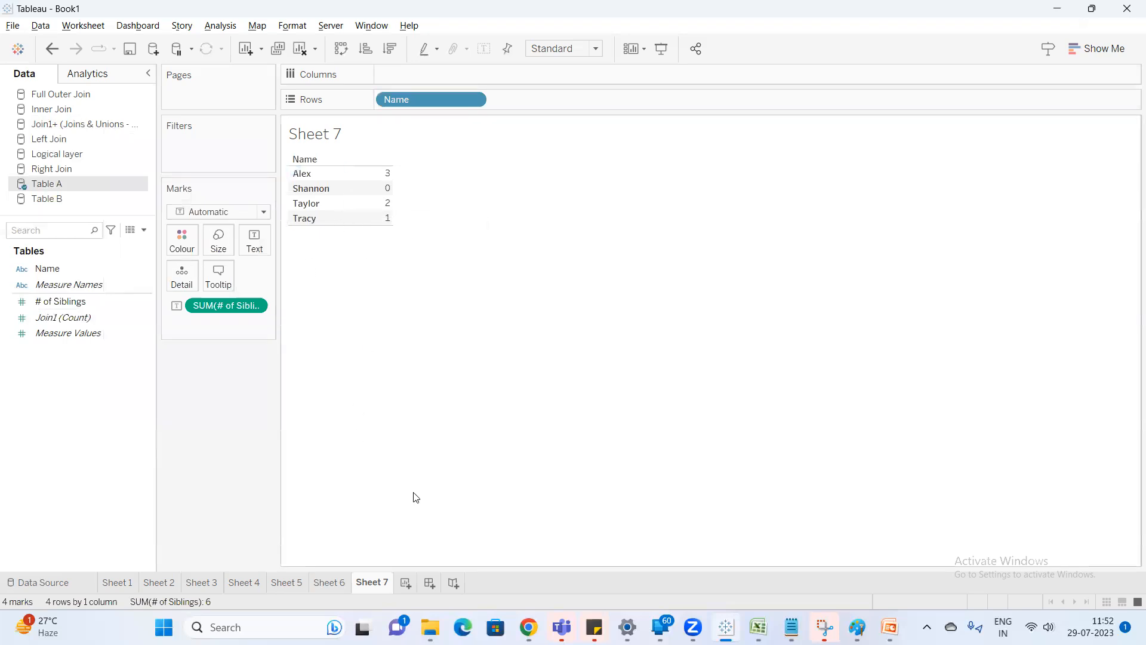
Rename Sheet 7 as "# of siblings & Eyecolor".
{"action": "double_click", "coordinate": [385, 582]}
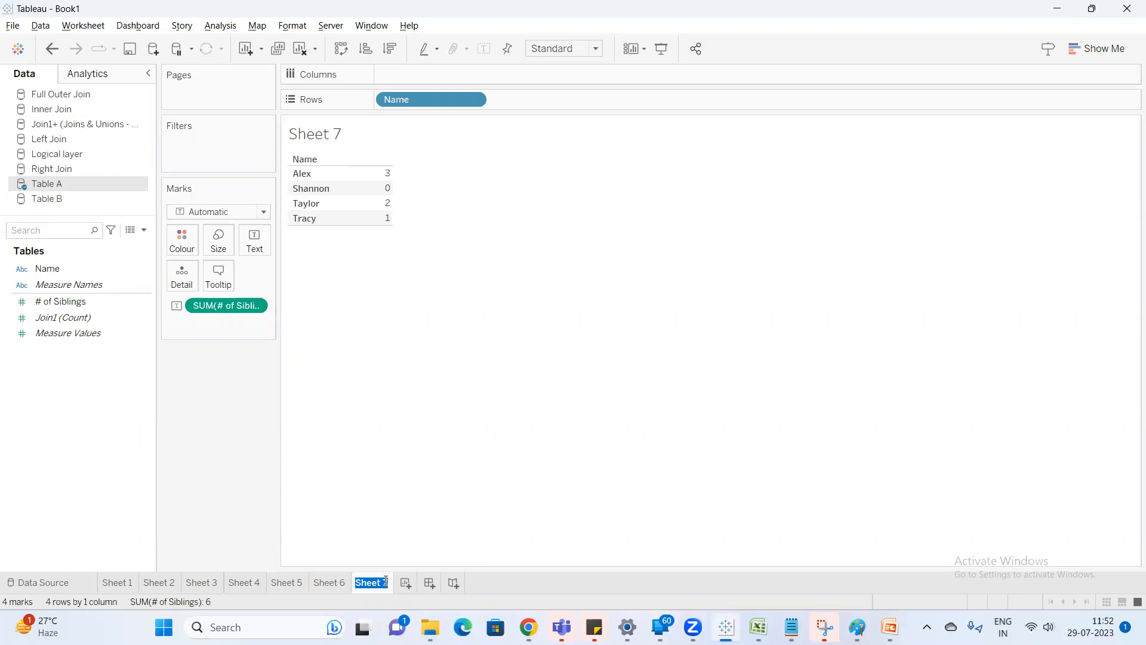
{"action": "type", "text": "# of siblings &"}
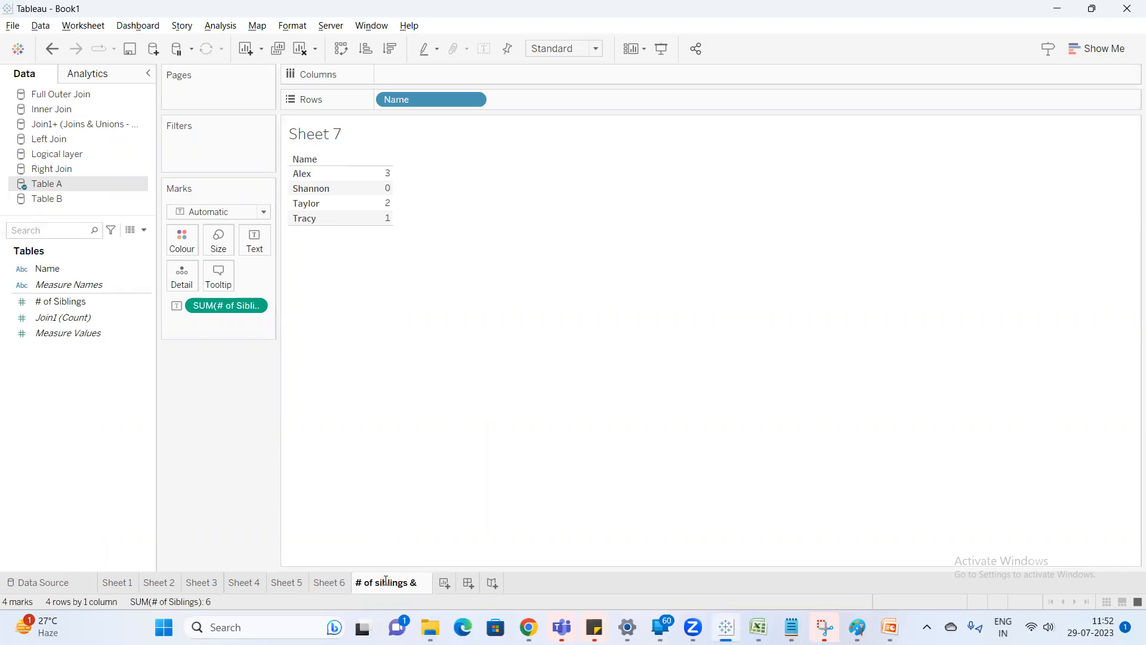
{"action": "type", "text": " Eyecolor"}
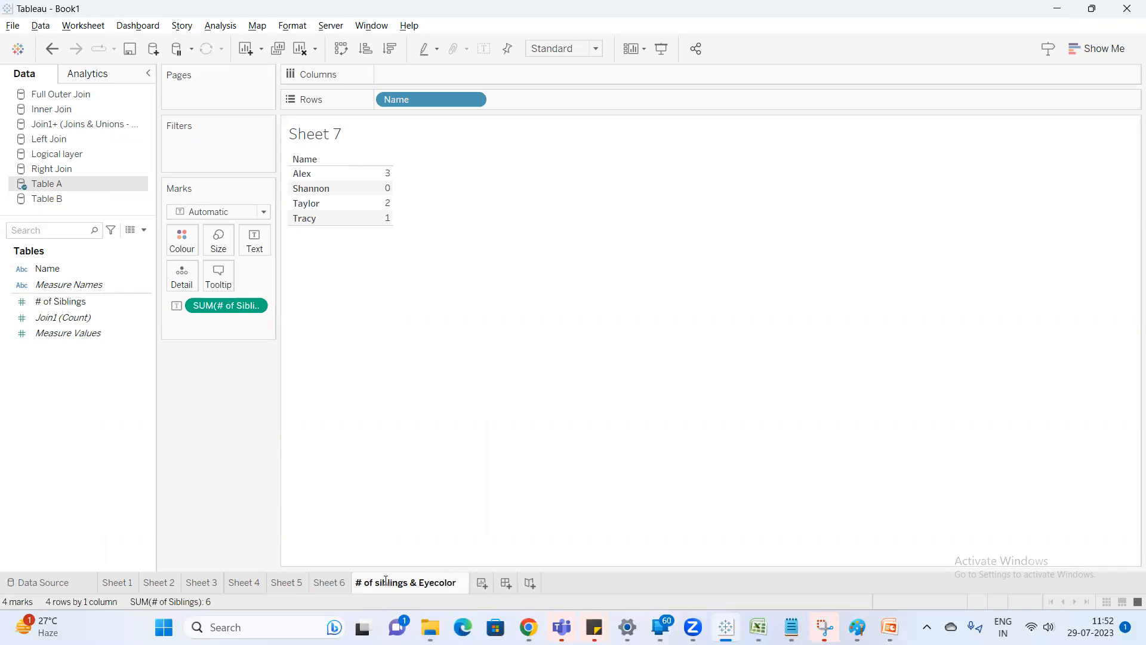
{"action": "key", "text": "Return"}
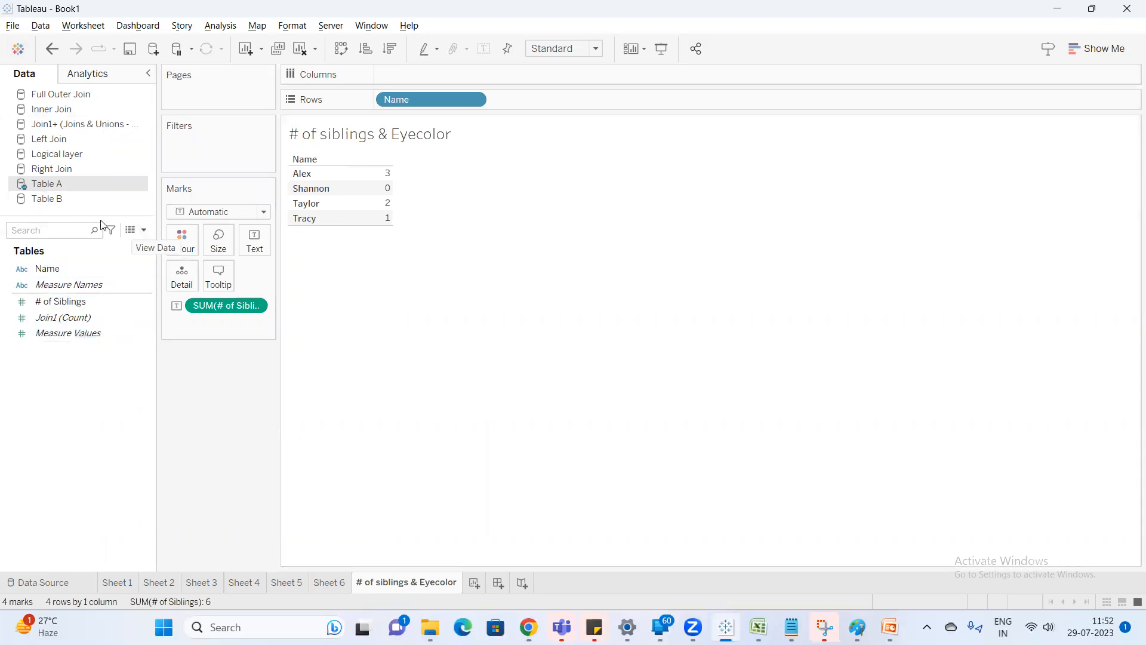
Blend Table B into the sheet by adding its Eye Color field to Rows after Name.
{"action": "left_click", "coordinate": [66, 200]}
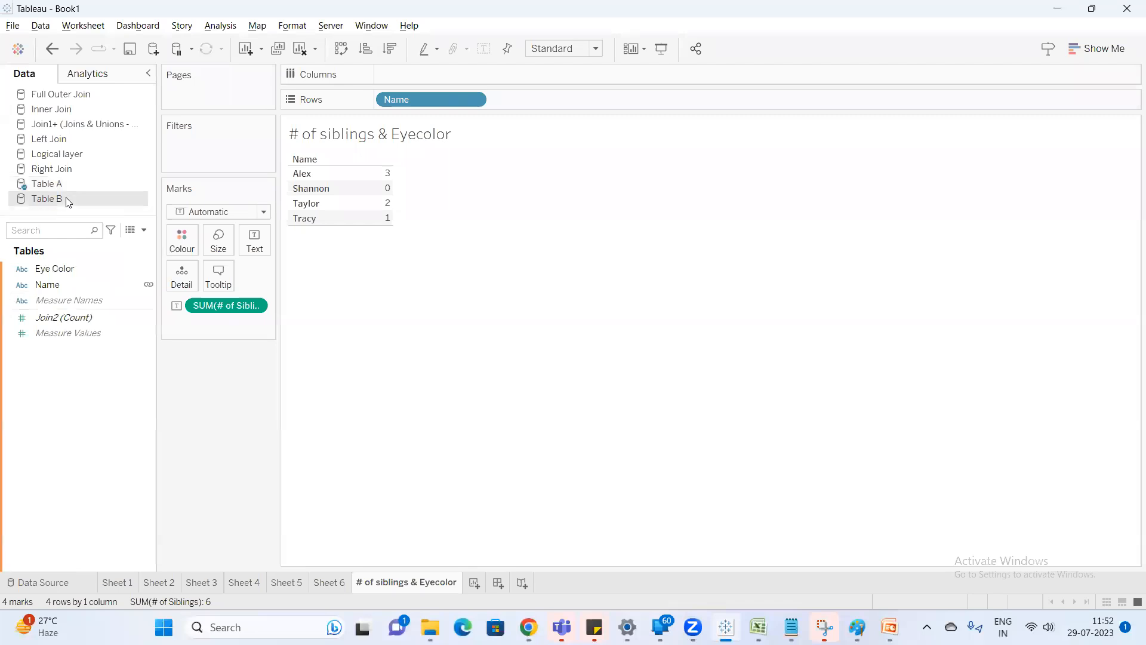
{"action": "left_click", "coordinate": [58, 269]}
{"action": "left_click_drag", "start_coordinate": [59, 268], "coordinate": [510, 100]}
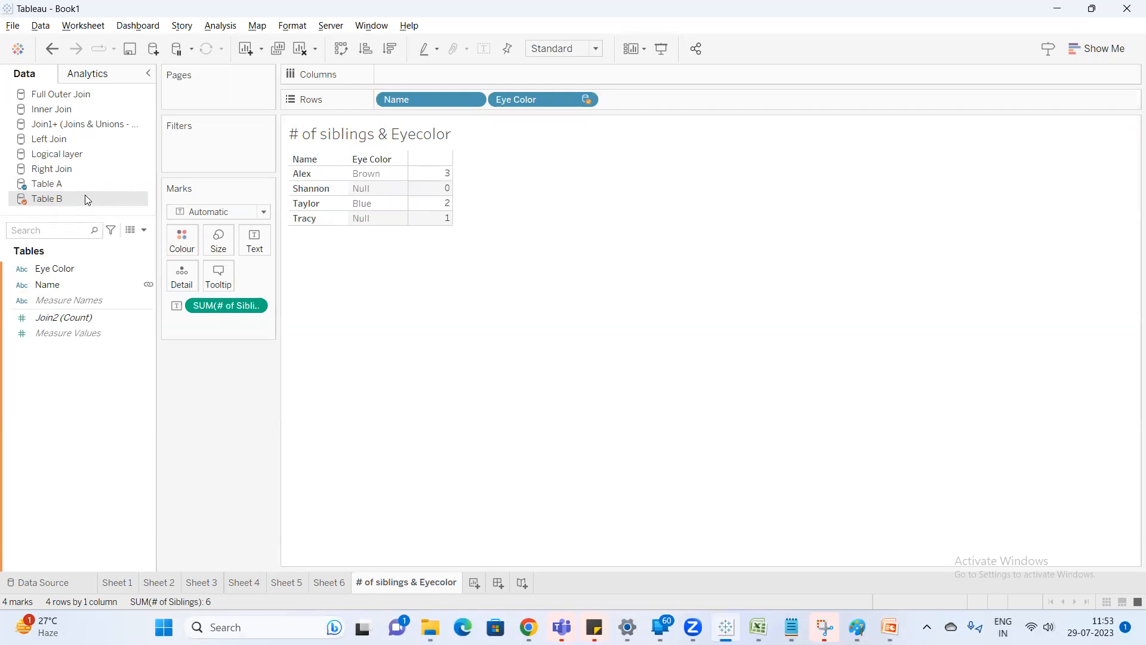
Break the blending link on Table B's Name field, dismiss the warning, and restore the link.
{"action": "left_click", "coordinate": [48, 287]}
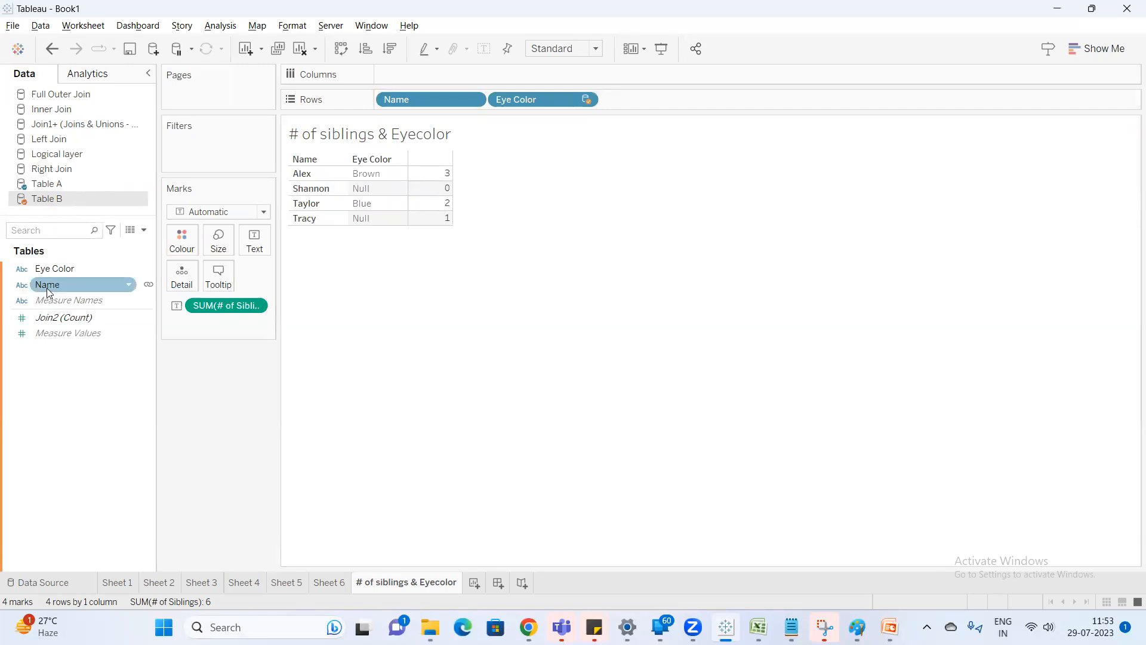
{"action": "left_click", "coordinate": [149, 285]}
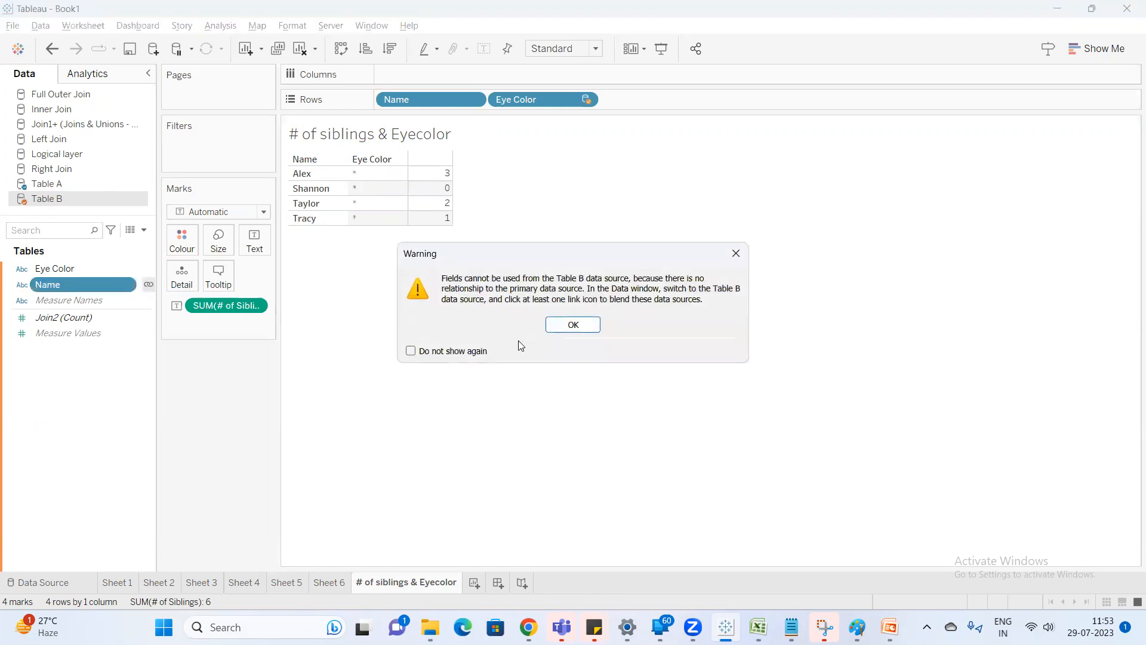
{"action": "left_click", "coordinate": [573, 324]}
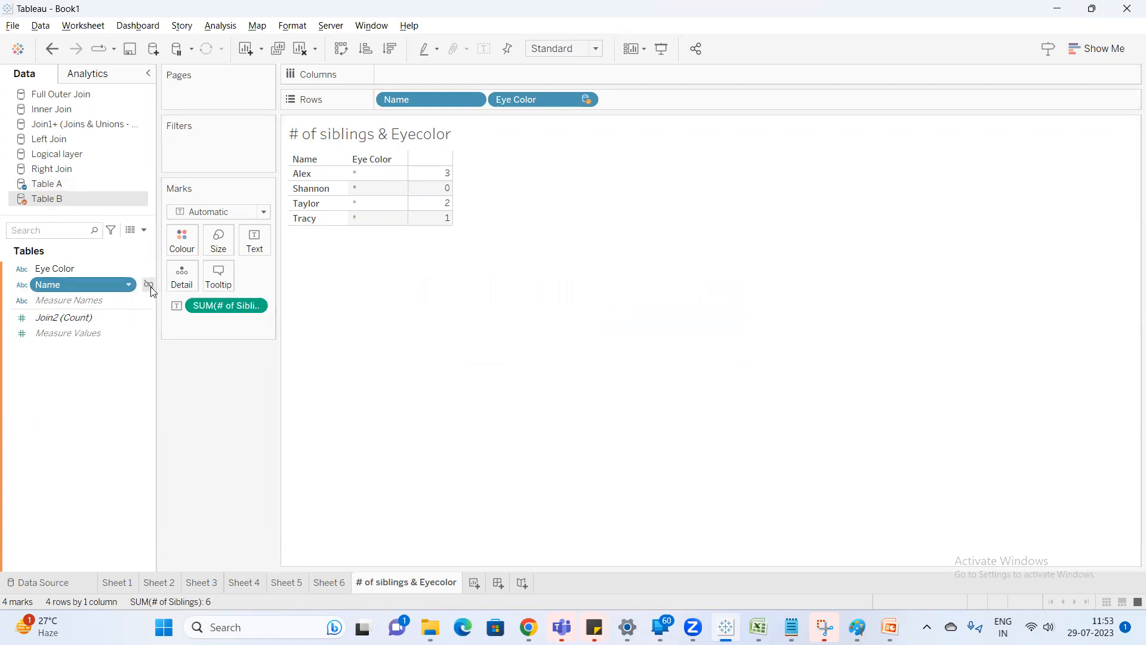
{"action": "left_click", "coordinate": [78, 184]}
{"action": "left_click", "coordinate": [71, 201]}
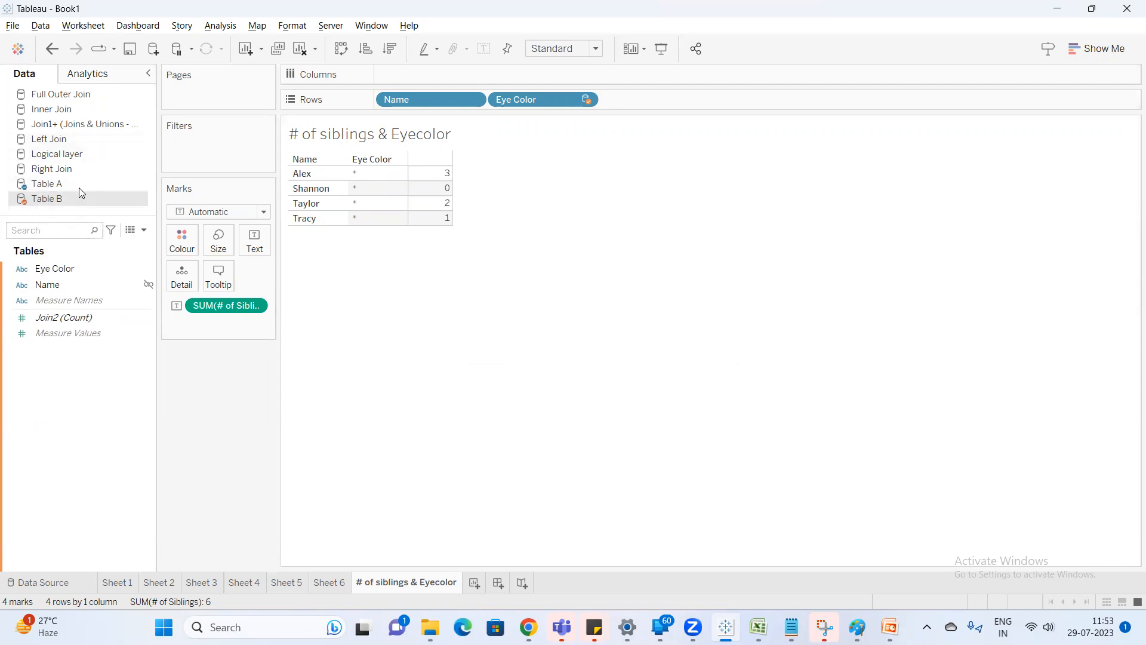
{"action": "left_click", "coordinate": [148, 284]}
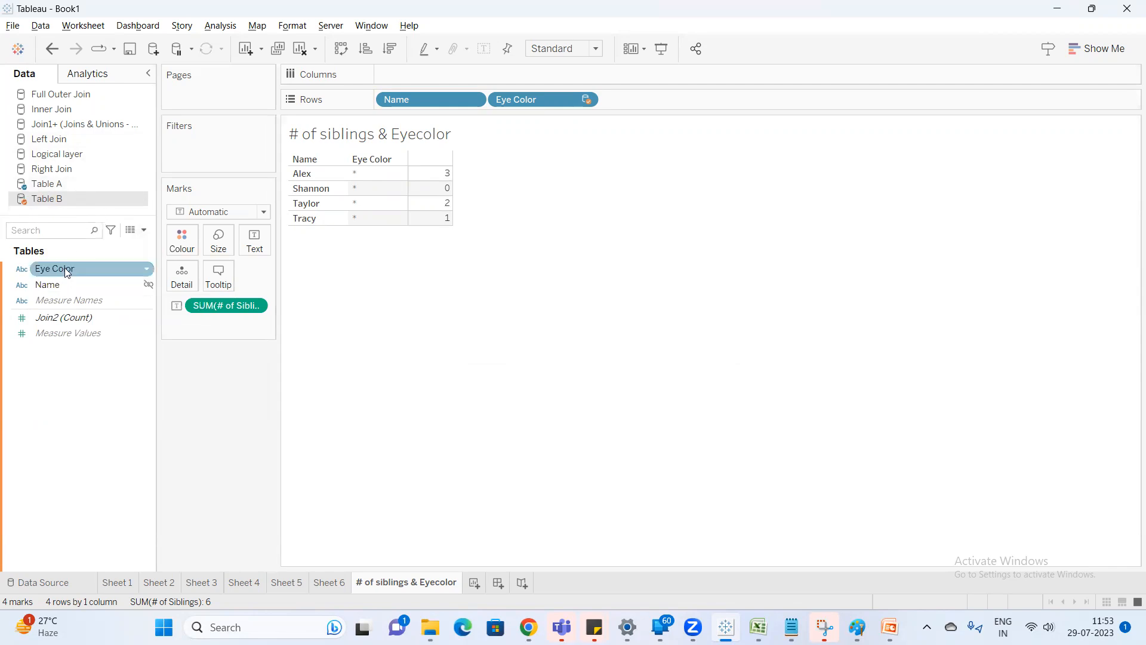
{"action": "left_click", "coordinate": [148, 285]}
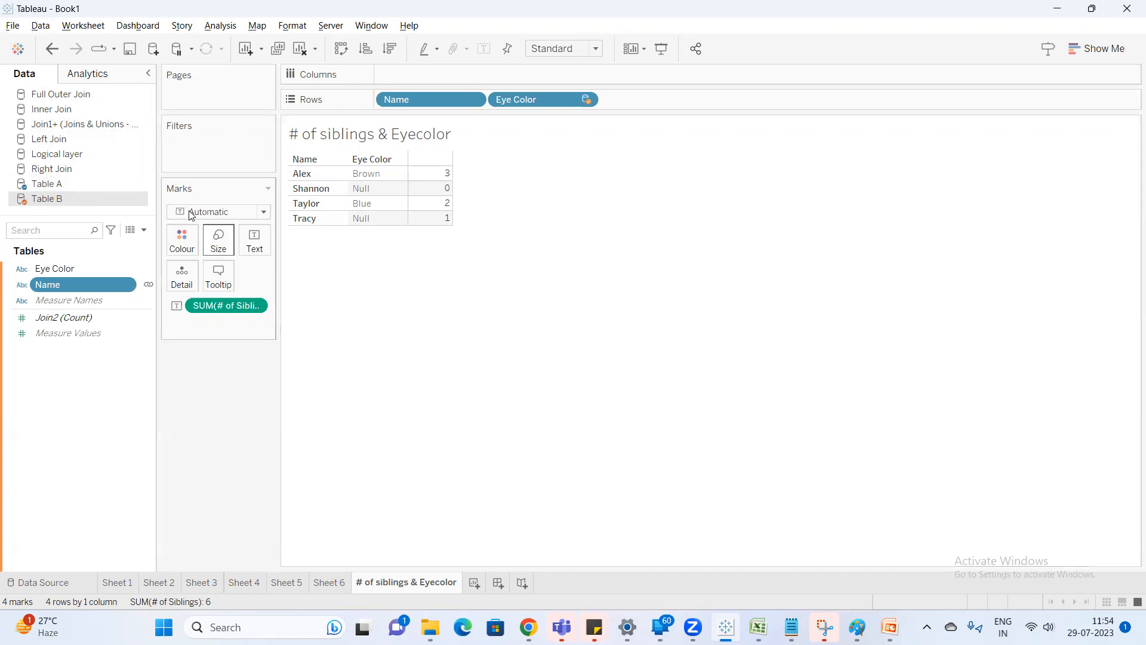
Rename the sheet as "# of siblings & Eyecolor - Datablending" and add a blank worksheet after it.
{"action": "double_click", "coordinate": [441, 583]}
{"action": "key", "text": "End"}
{"action": "type", "text": "- Dat"}
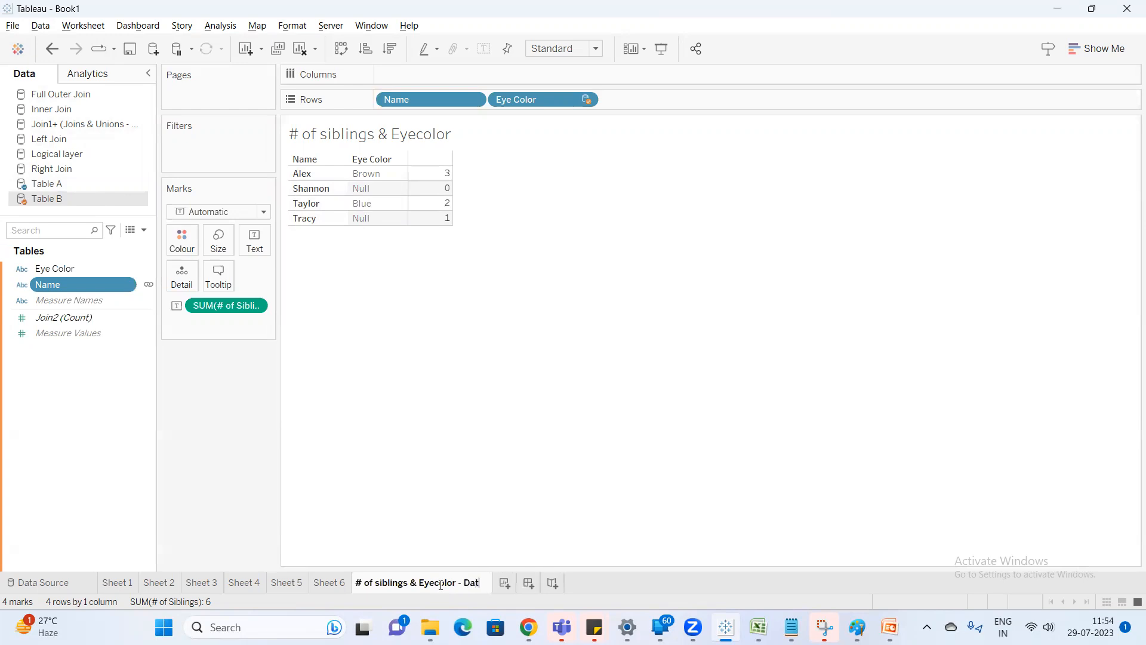
{"action": "type", "text": "ablending"}
{"action": "key", "text": "Return"}
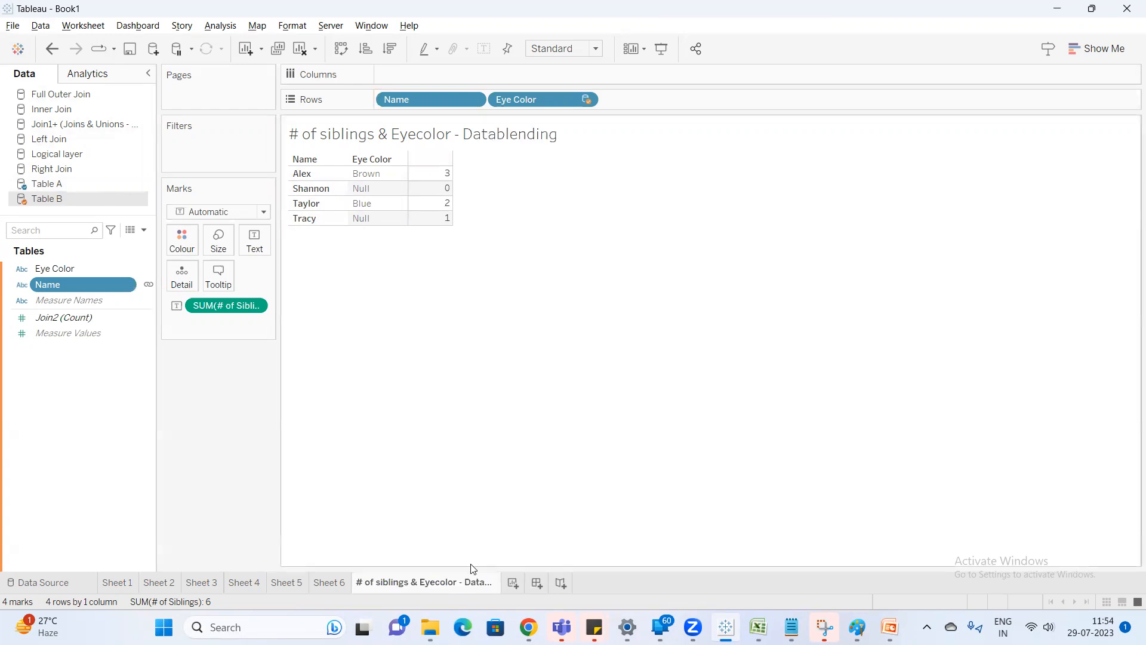
{"action": "double_click", "coordinate": [476, 582]}
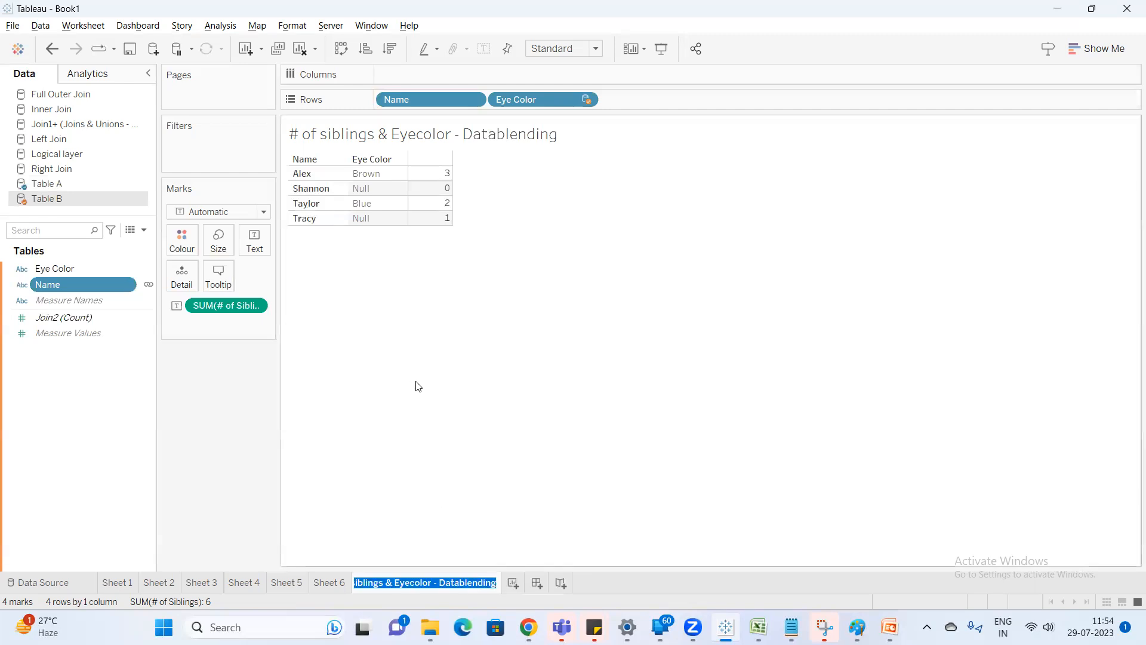
{"action": "left_click", "coordinate": [515, 583]}
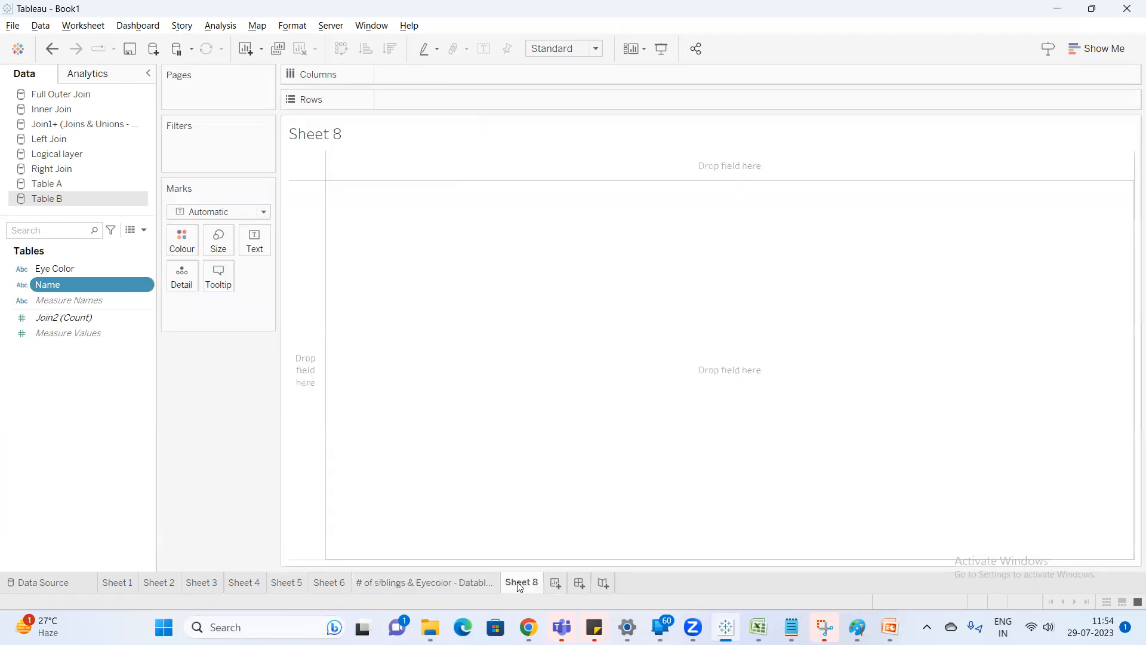
Duplicate the Datablending sheet and rename the copy as "# of siblings & Eyecolor - Joins".
{"action": "left_click", "coordinate": [431, 583]}
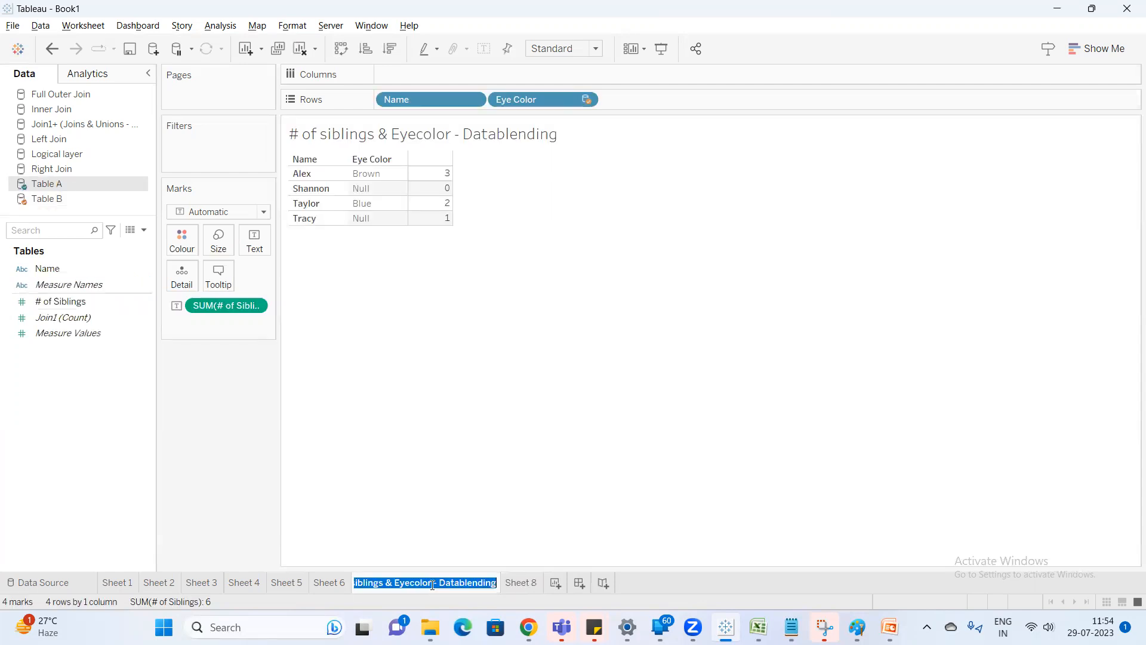
{"action": "right_click", "coordinate": [448, 584]}
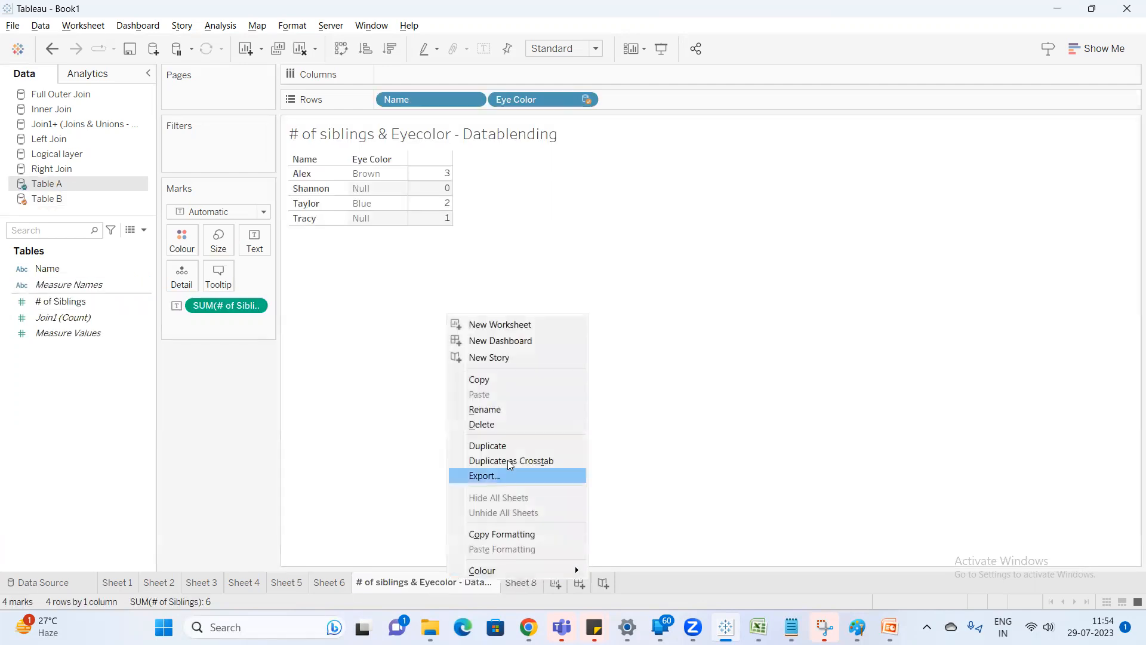
{"action": "left_click", "coordinate": [507, 446]}
{"action": "double_click", "coordinate": [576, 583]}
{"action": "left_click_drag", "start_coordinate": [575, 583], "coordinate": [661, 584]}
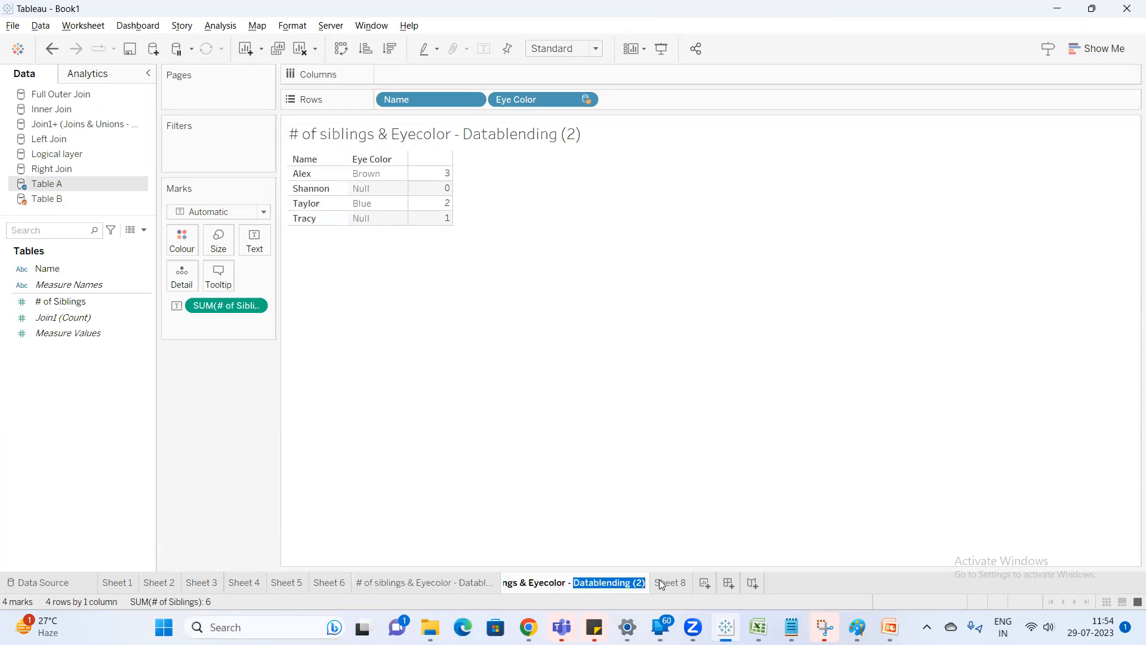
{"action": "key", "text": "BackSpace"}
{"action": "type", "text": "Join"}
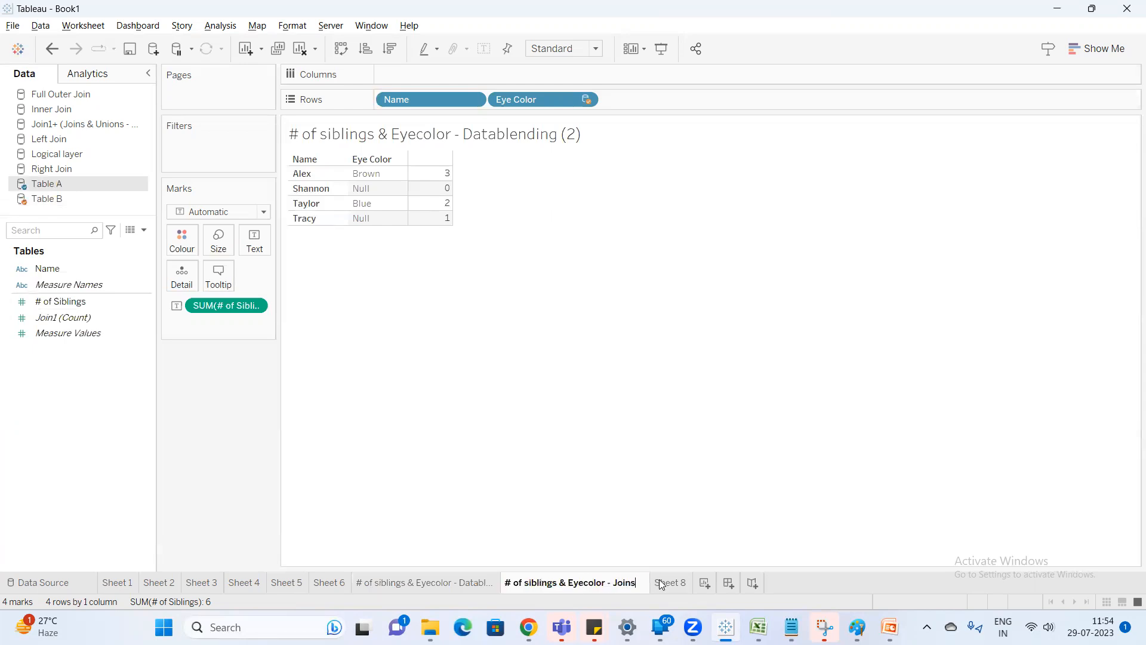
{"action": "type", "text": "s"}
{"action": "key", "text": "Return"}
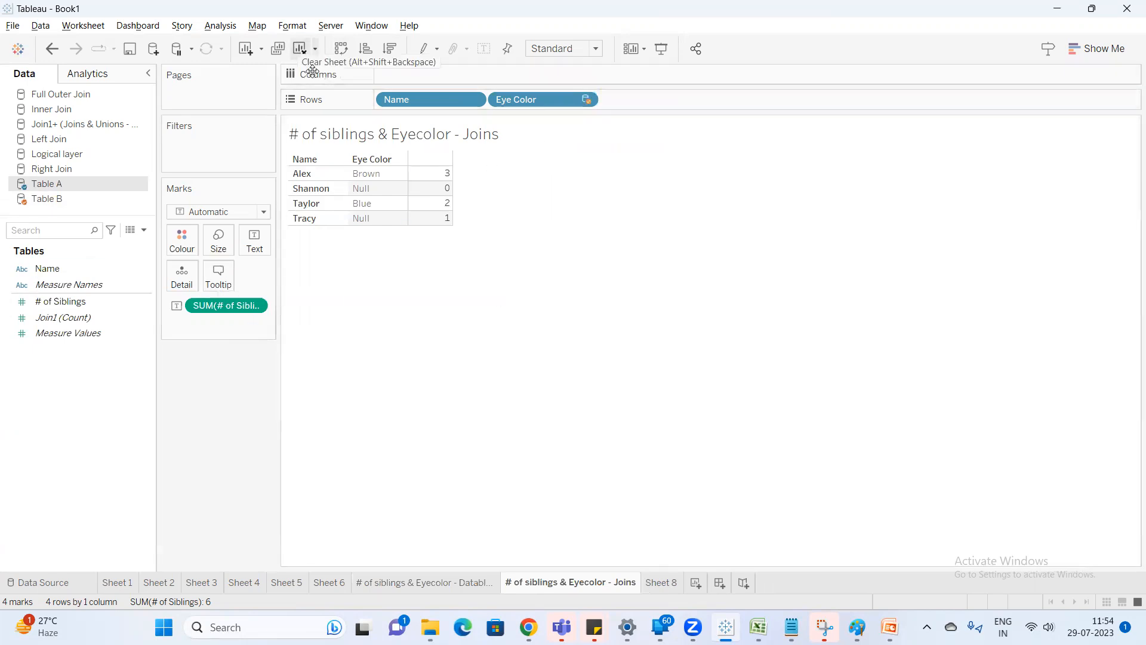
Clear the Joins sheet and rebuild its text table from Left Join with Name, # of Siblings and Eye Color, comparing it with the Datablending sheet.
{"action": "key", "text": "alt+shift+BackSpace"}
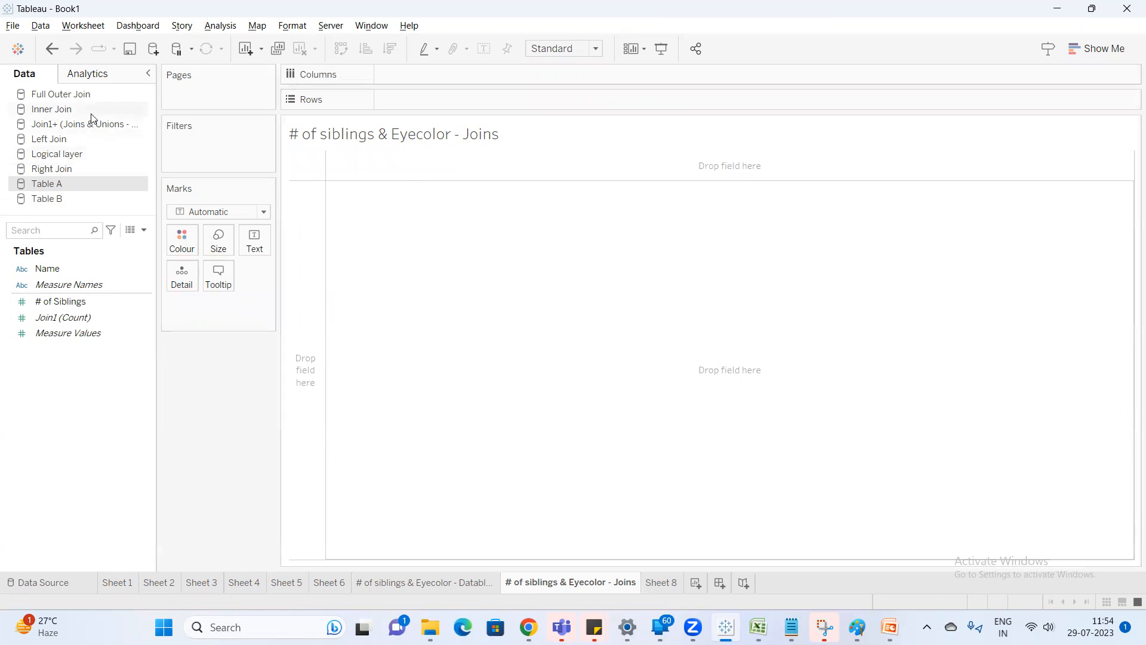
{"action": "left_click", "coordinate": [60, 139]}
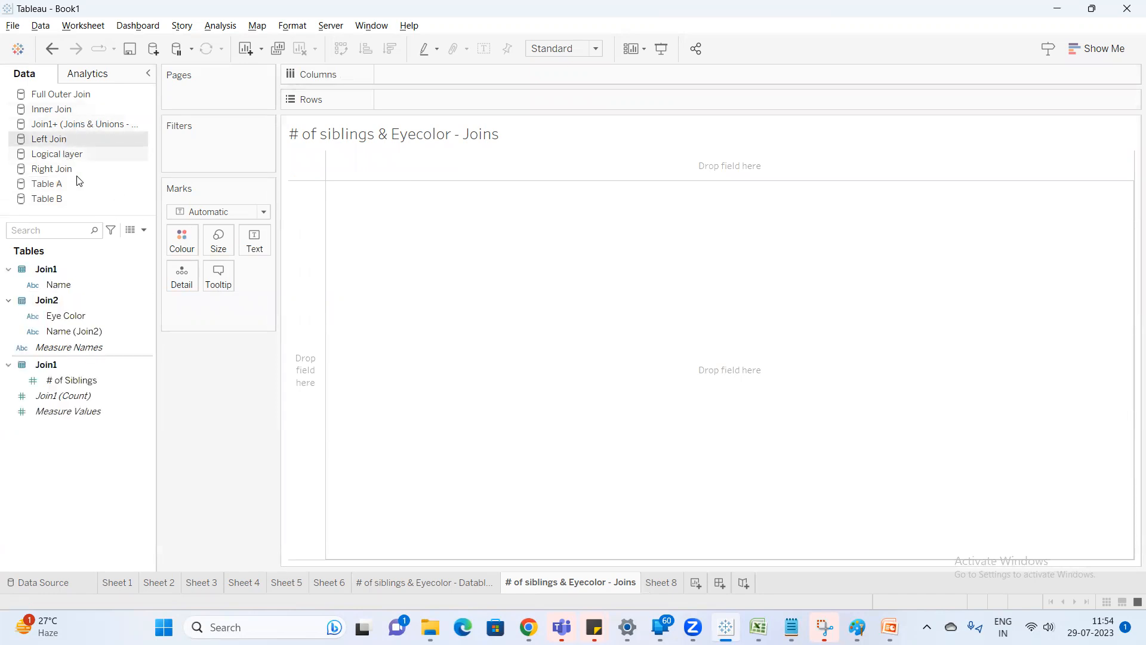
{"action": "double_click", "coordinate": [79, 285]}
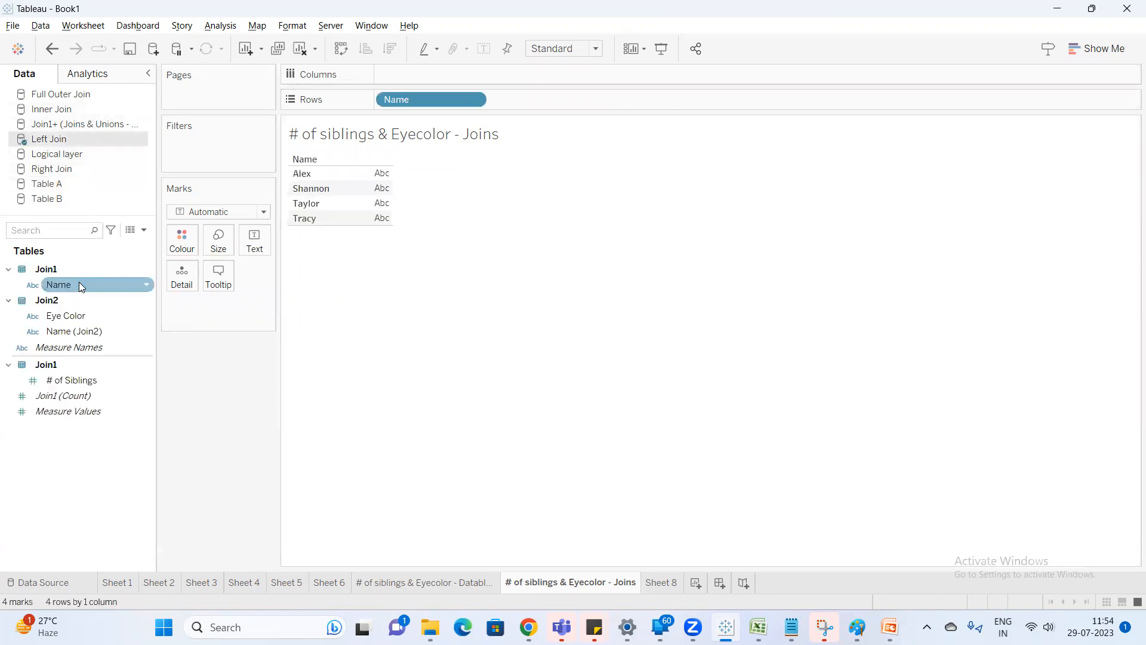
{"action": "double_click", "coordinate": [73, 380]}
{"action": "left_click", "coordinate": [79, 317]}
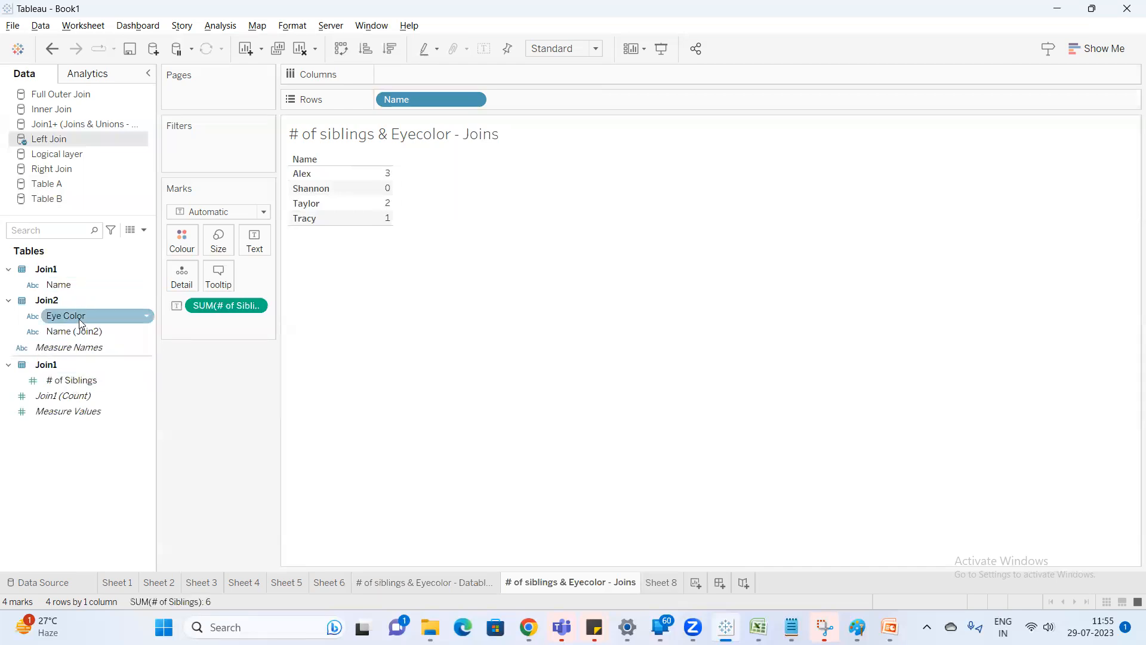
{"action": "double_click", "coordinate": [82, 322]}
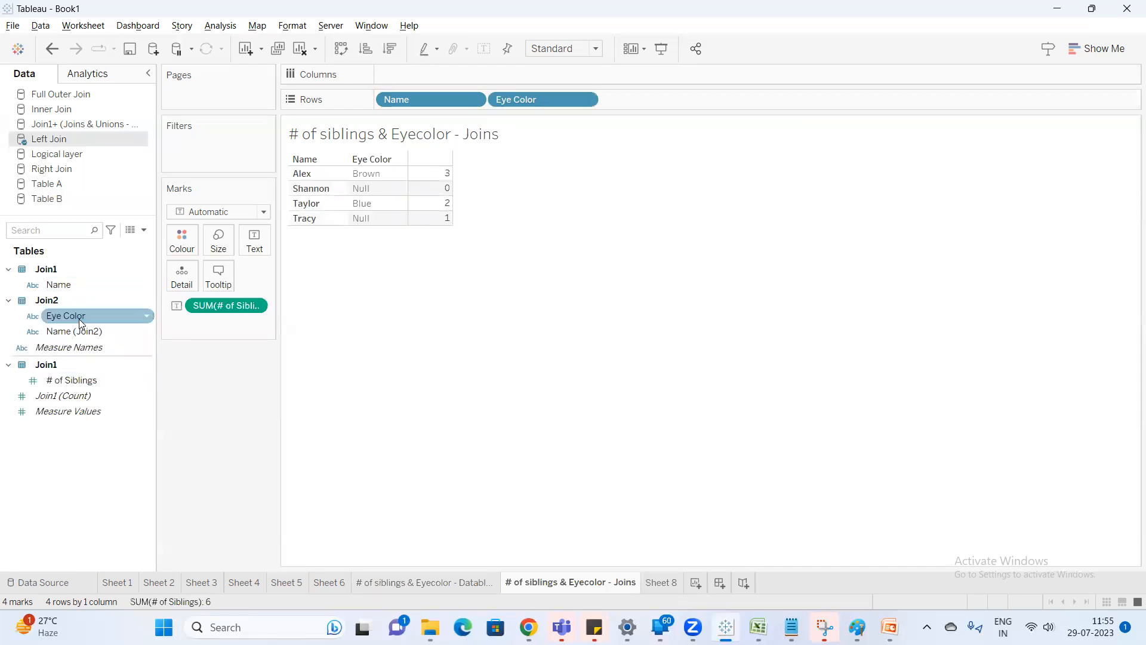
{"action": "left_click", "coordinate": [467, 586]}
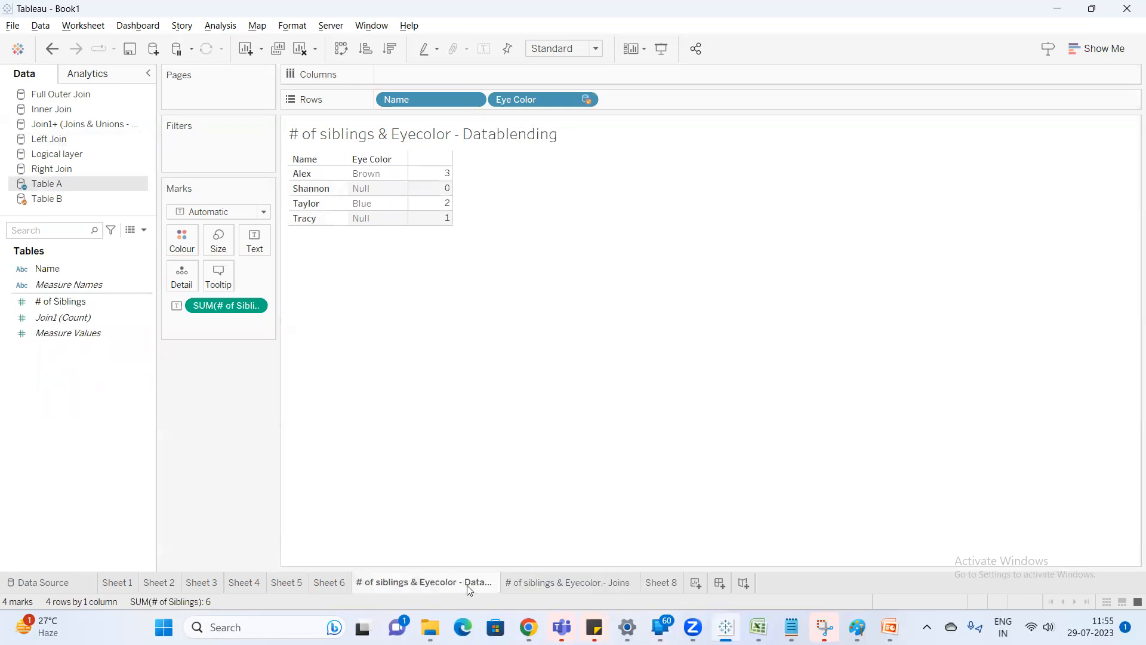
{"action": "left_click", "coordinate": [533, 582]}
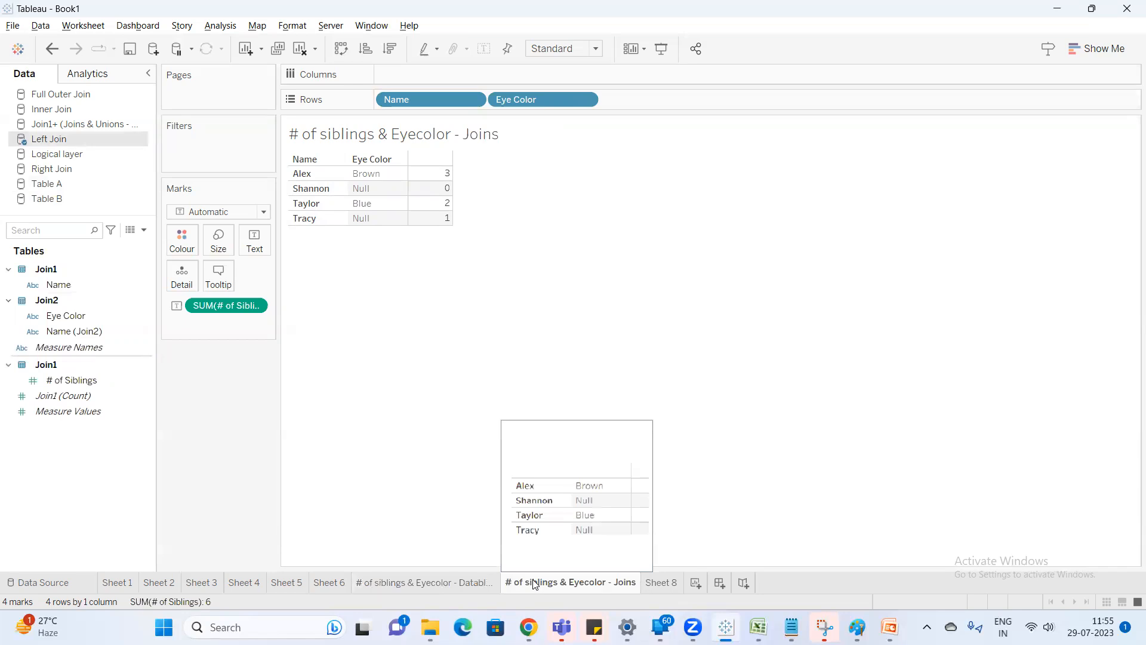
Duplicate the Joins sheet and rename the copy as "# of siblings & Eyecolor - Relationship -Logical".
{"action": "right_click", "coordinate": [585, 586]}
{"action": "left_click", "coordinate": [633, 451]}
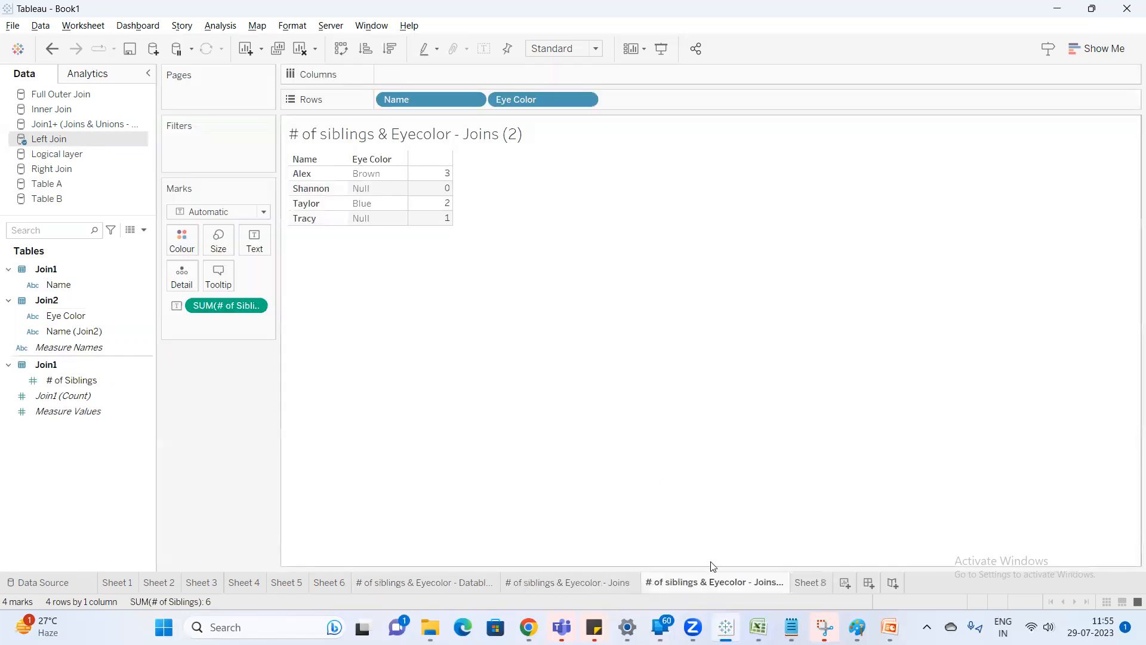
{"action": "double_click", "coordinate": [758, 593]}
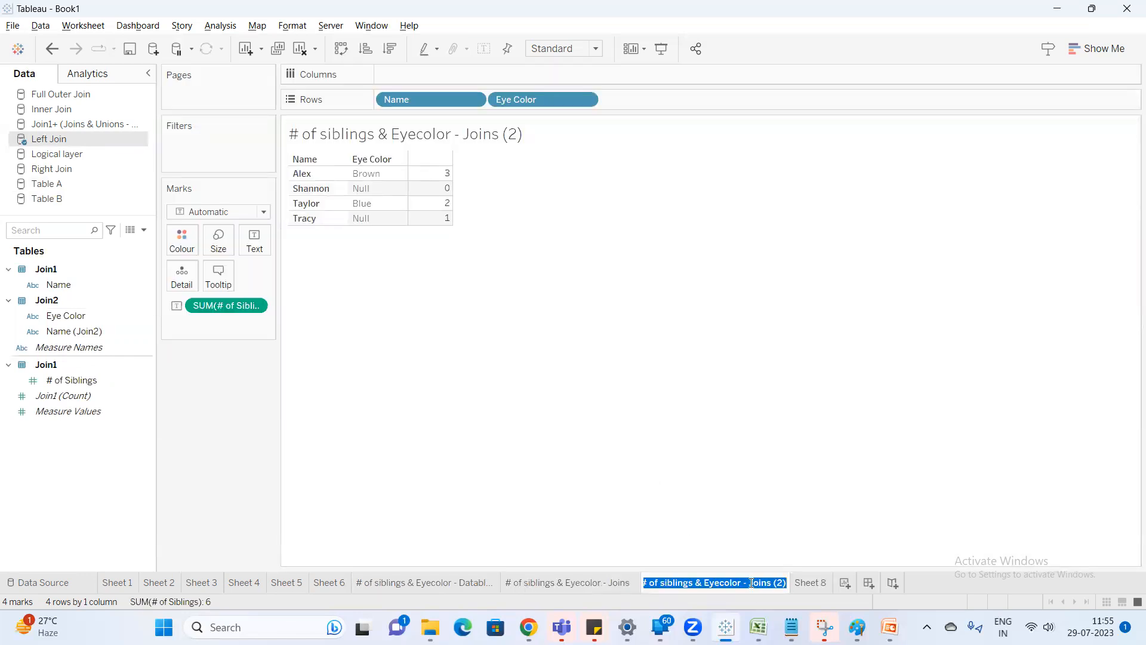
{"action": "left_click", "coordinate": [747, 583]}
{"action": "left_click_drag", "start_coordinate": [747, 583], "coordinate": [805, 567]}
{"action": "key", "text": "BackSpace"}
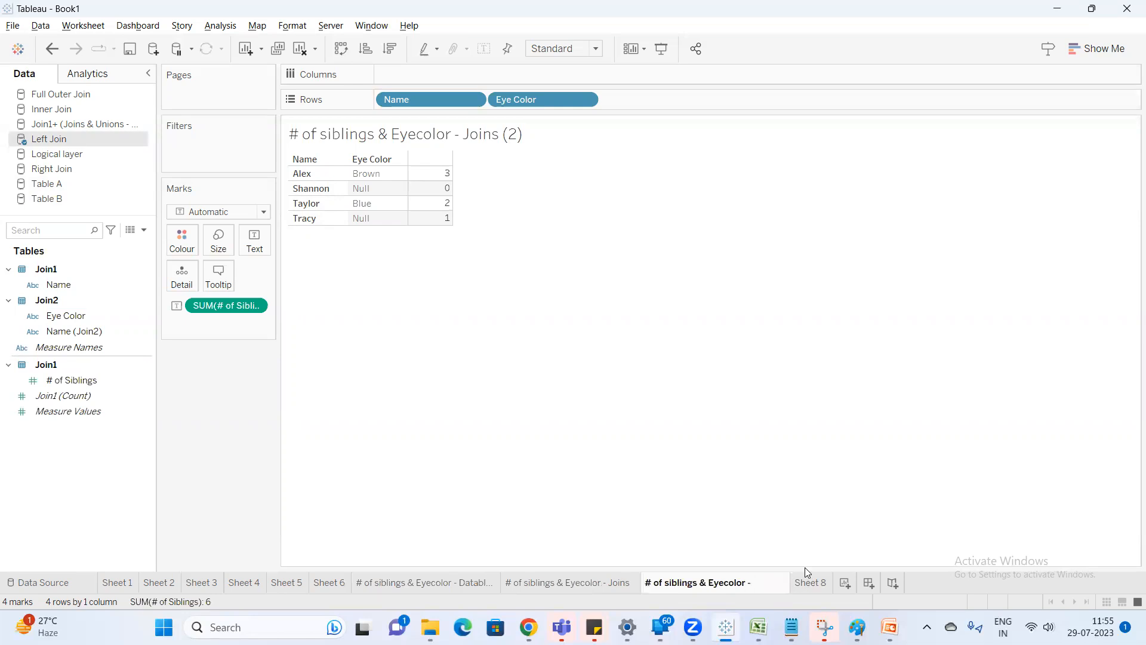
{"action": "type", "text": "Relationship"}
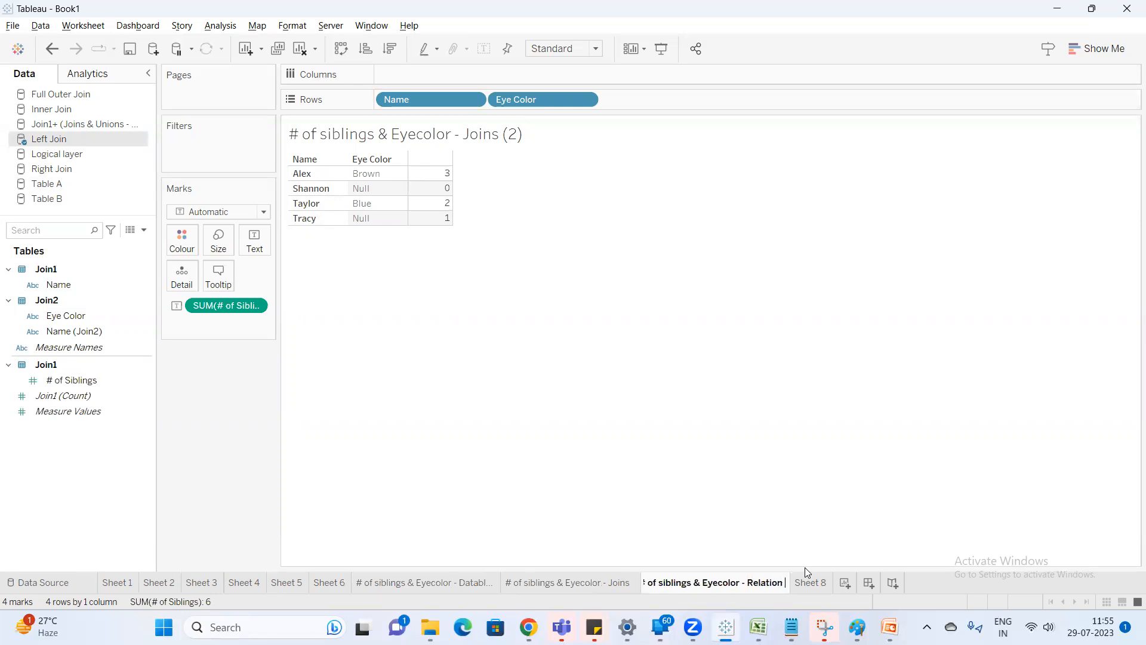
{"action": "type", "text": " -Loi"}
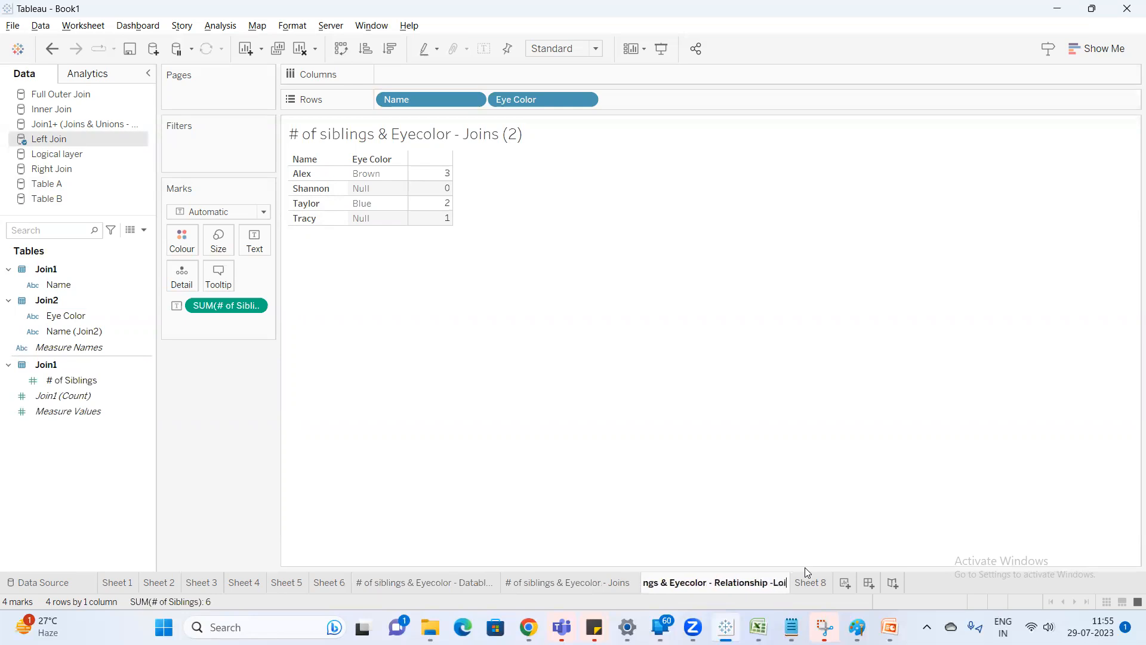
{"action": "key", "text": "BackSpace"}
{"action": "type", "text": "gical"}
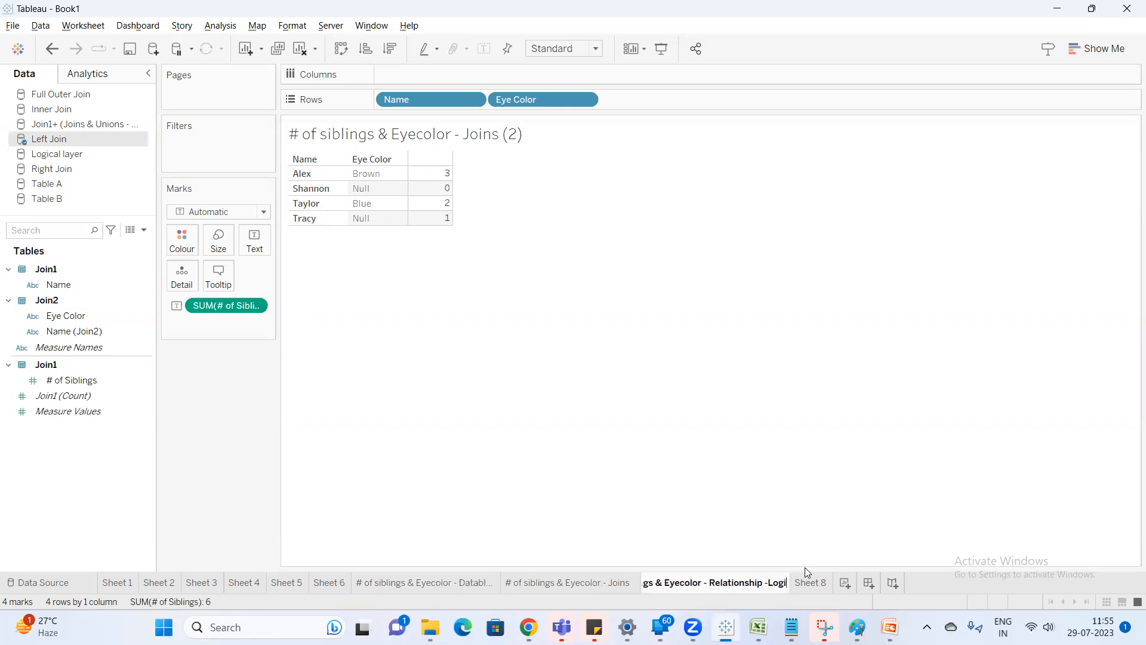
{"action": "key", "text": "Return"}
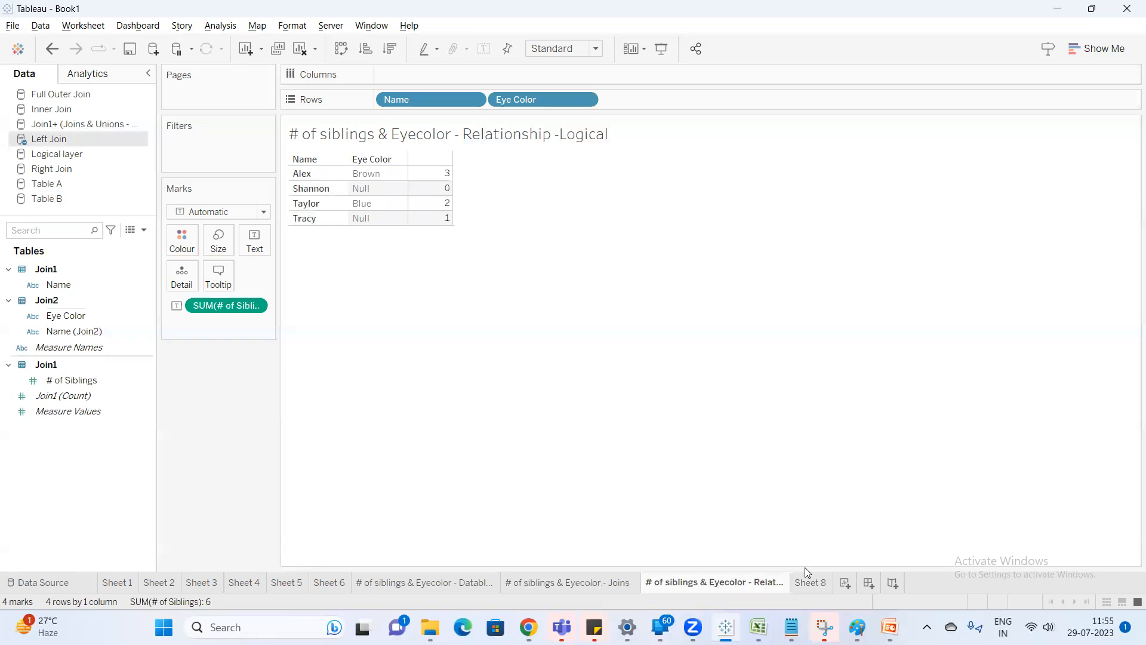
Rename the Joins sheet as "# of siblings & Eyecolor - Joins - Physical".
{"action": "double_click", "coordinate": [622, 586]}
{"action": "left_click", "coordinate": [639, 581]}
{"action": "type", "text": "- Pv"}
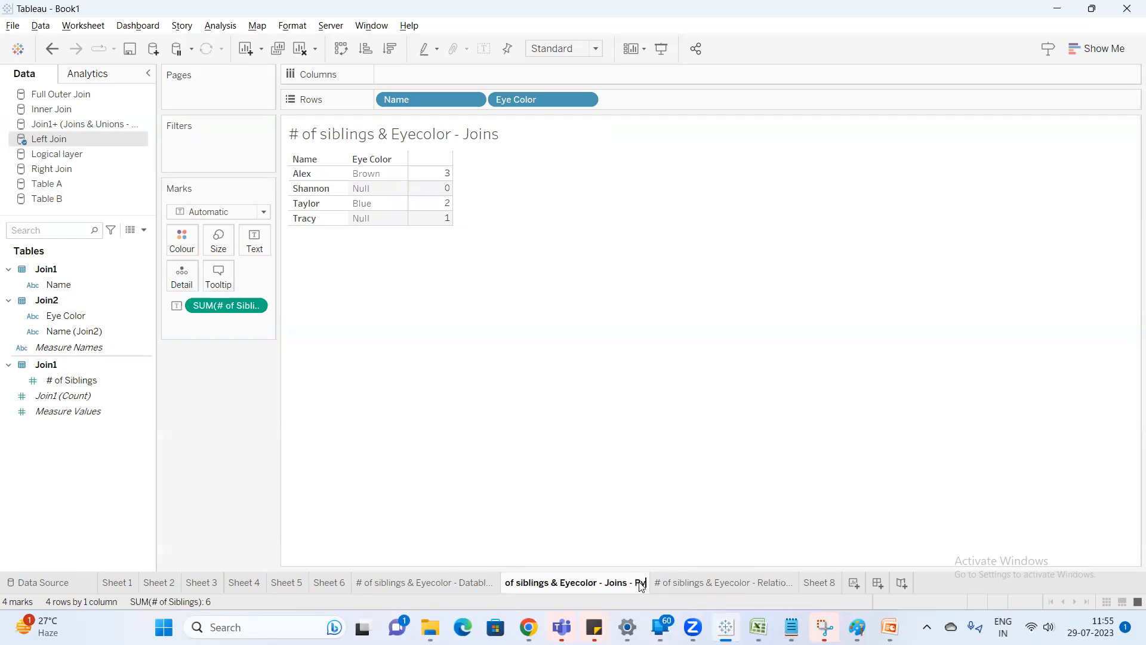
{"action": "type", "text": "ysical"}
{"action": "key", "text": "Return"}
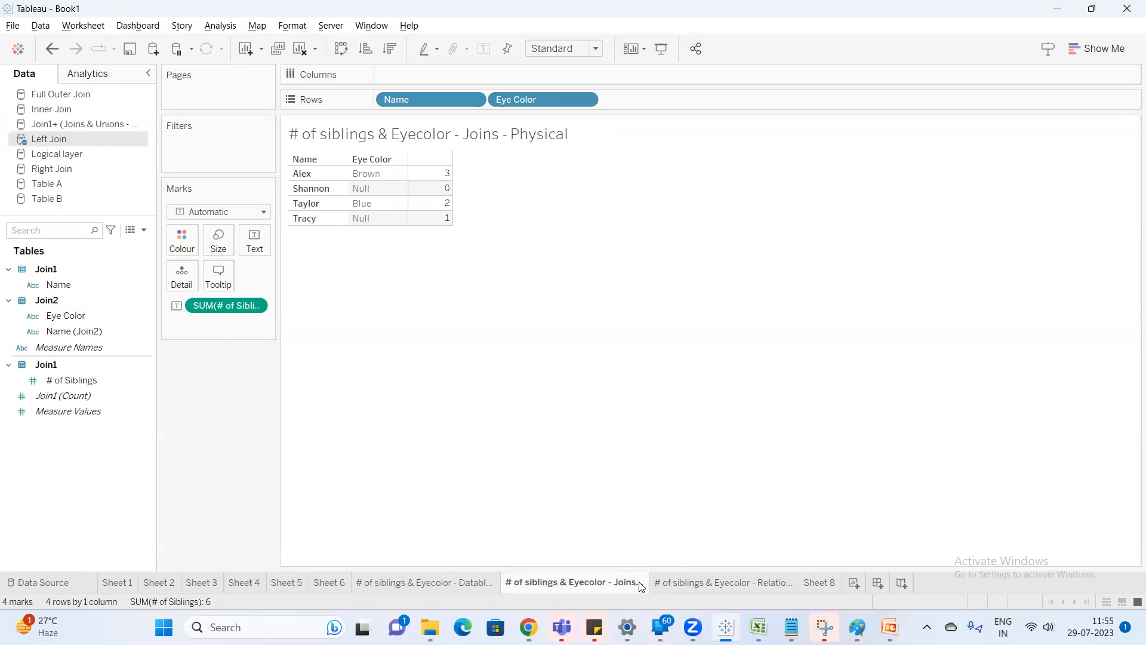
Clear the Relationship -Logical sheet and rebuild its text table from Logical layer with Name, # of Siblings and Eye Color.
{"action": "left_click", "coordinate": [748, 579]}
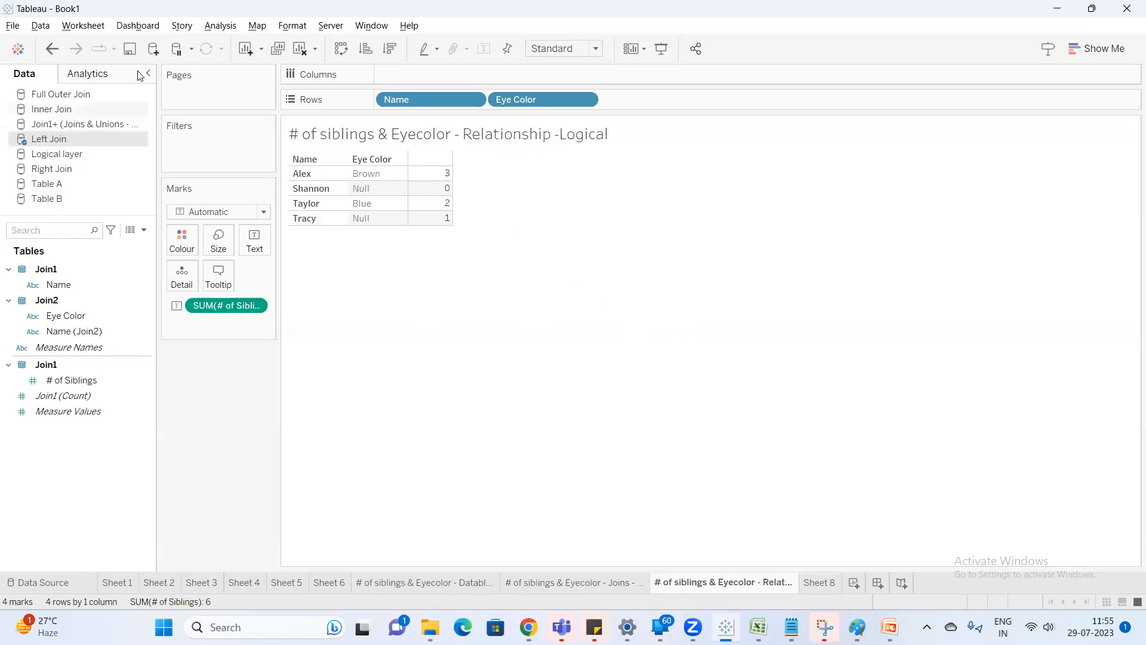
{"action": "left_click", "coordinate": [301, 49]}
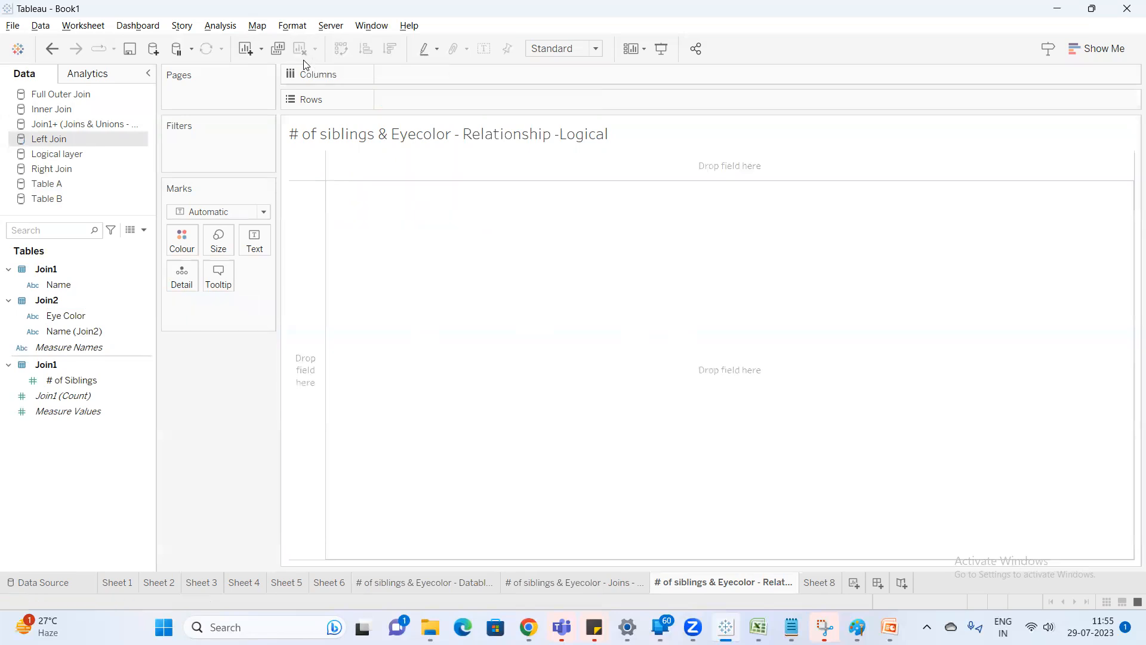
{"action": "left_click", "coordinate": [50, 156]}
{"action": "left_click", "coordinate": [79, 284]}
{"action": "double_click", "coordinate": [79, 284]}
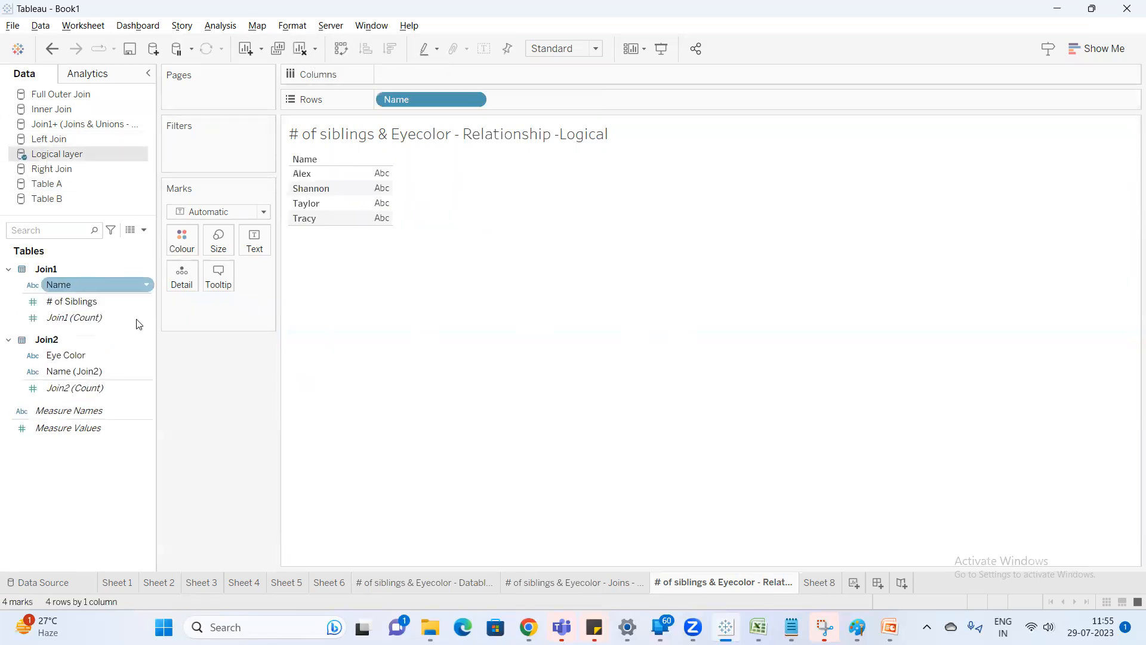
{"action": "left_click", "coordinate": [92, 303]}
{"action": "double_click", "coordinate": [92, 303]}
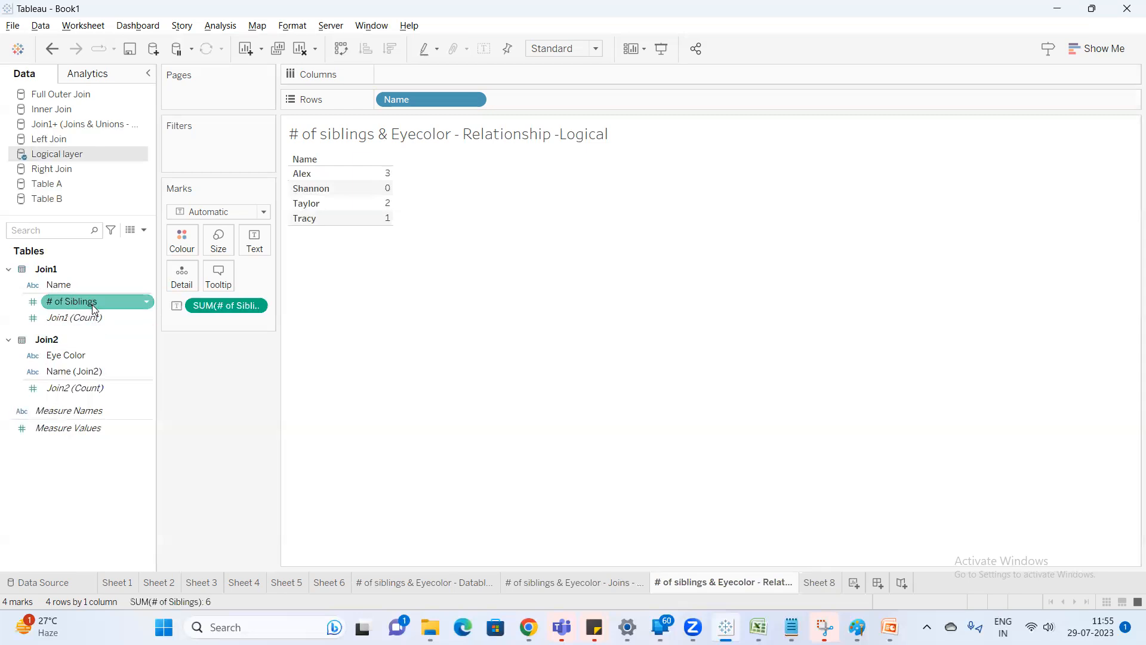
{"action": "left_click", "coordinate": [95, 357]}
{"action": "double_click", "coordinate": [96, 358]}
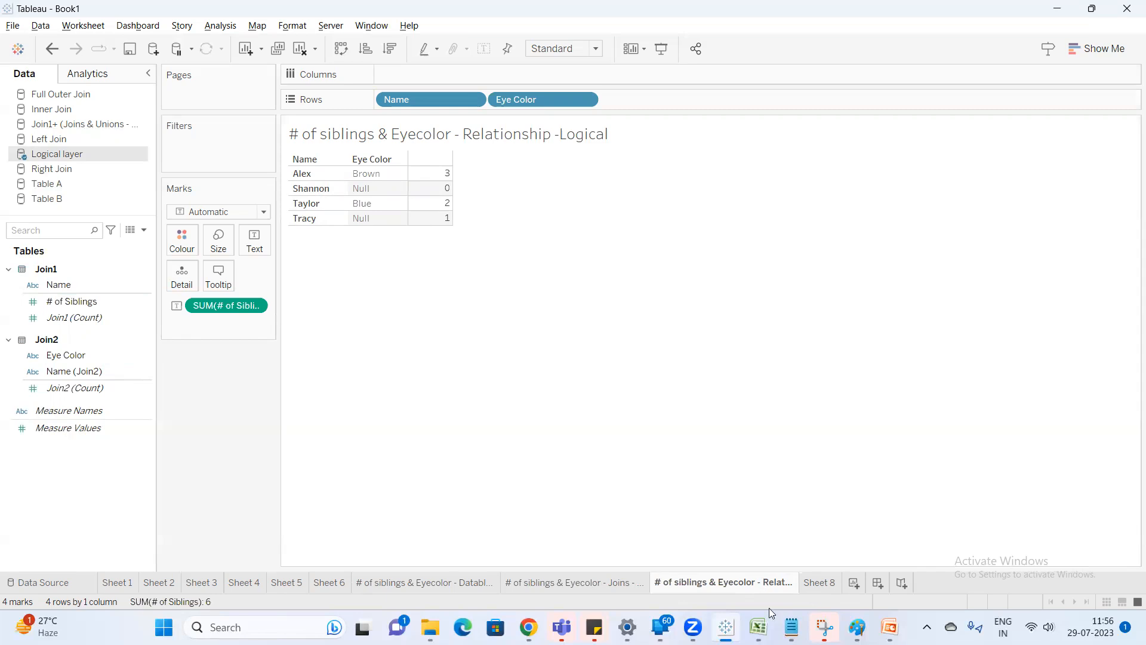
Switch to the Notepad notes on relationships, review the cross database joins and data blending lines, and return to Tableau.
{"action": "mouse_move", "coordinate": [791, 627]}
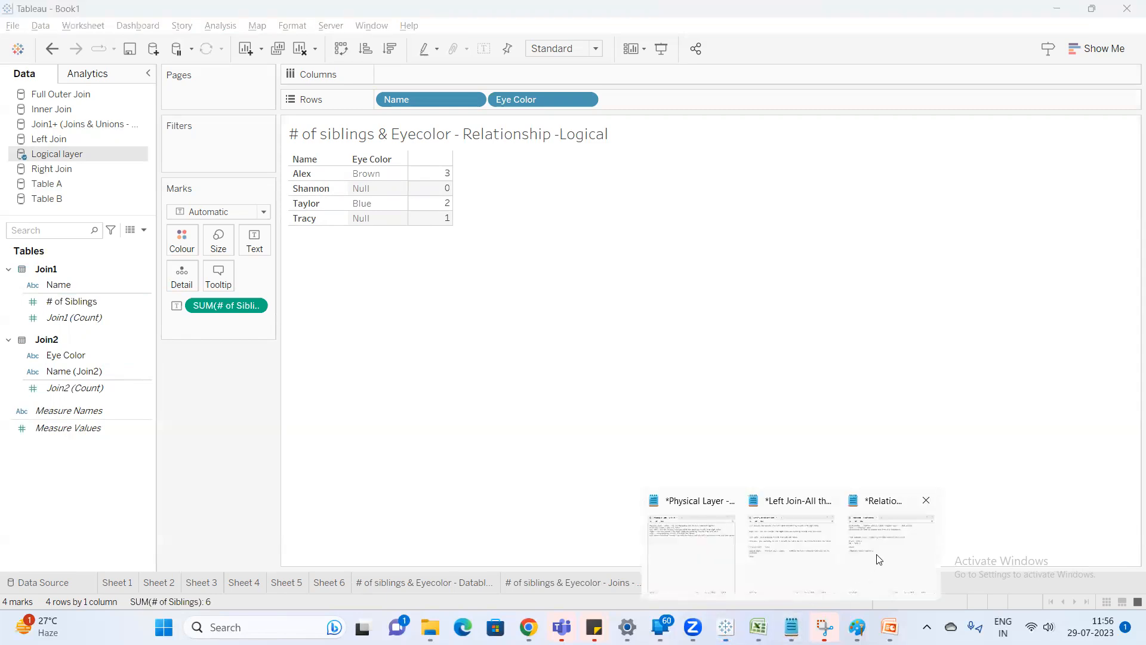
{"action": "left_click", "coordinate": [677, 567]}
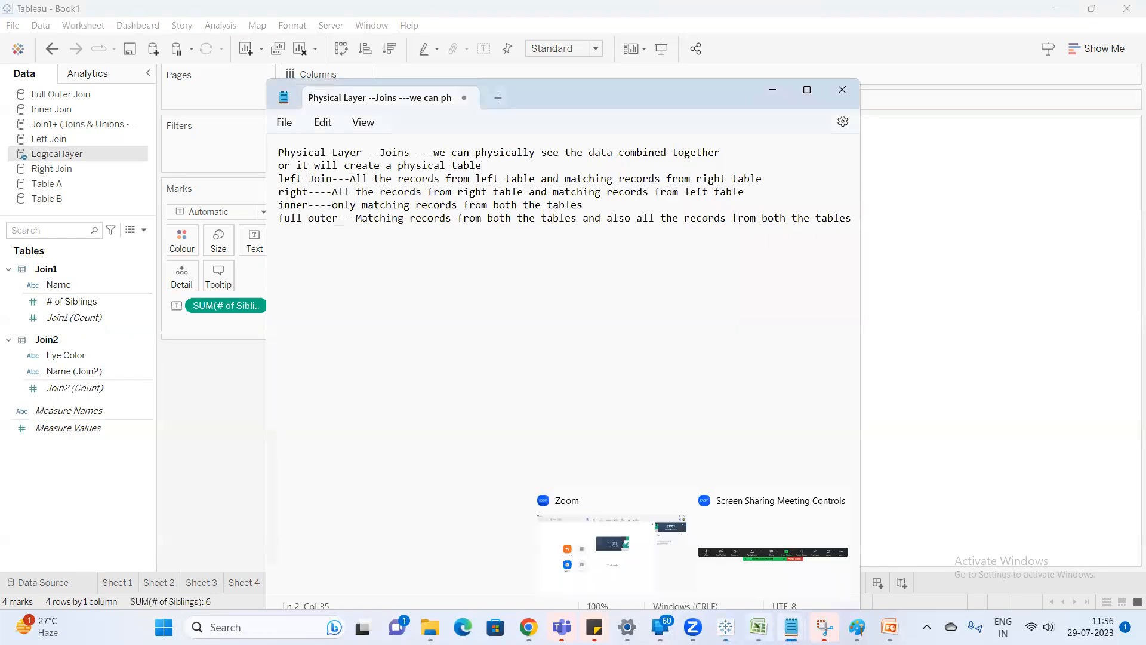
{"action": "left_click", "coordinate": [758, 627]}
{"action": "left_click", "coordinate": [759, 627]}
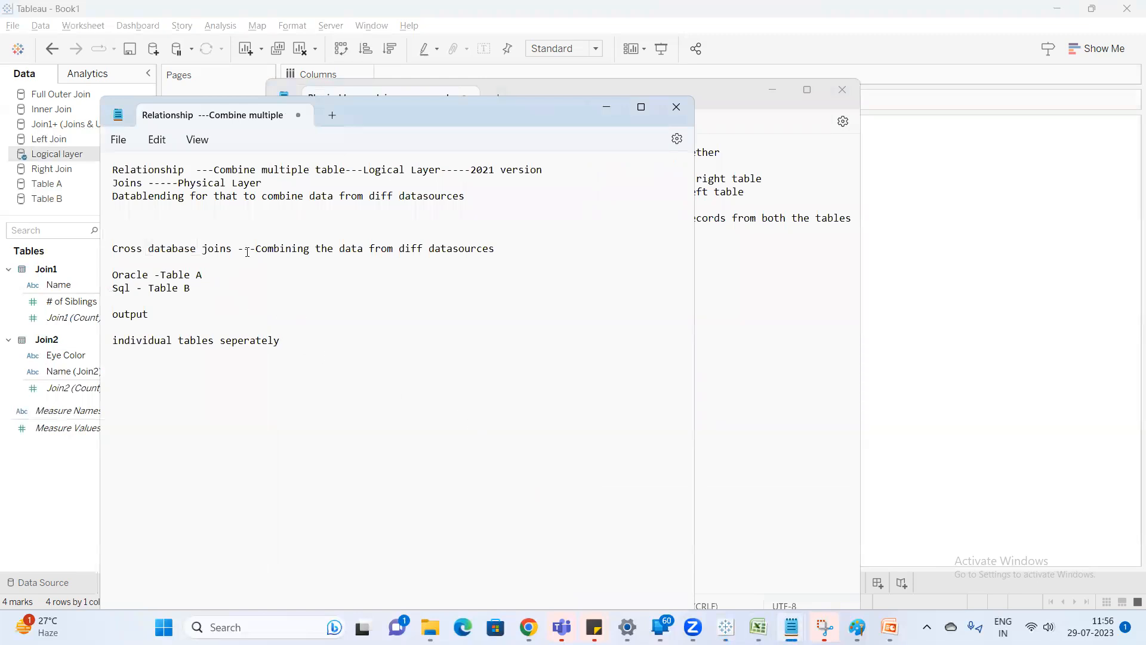
{"action": "left_click_drag", "start_coordinate": [246, 248], "coordinate": [112, 248]}
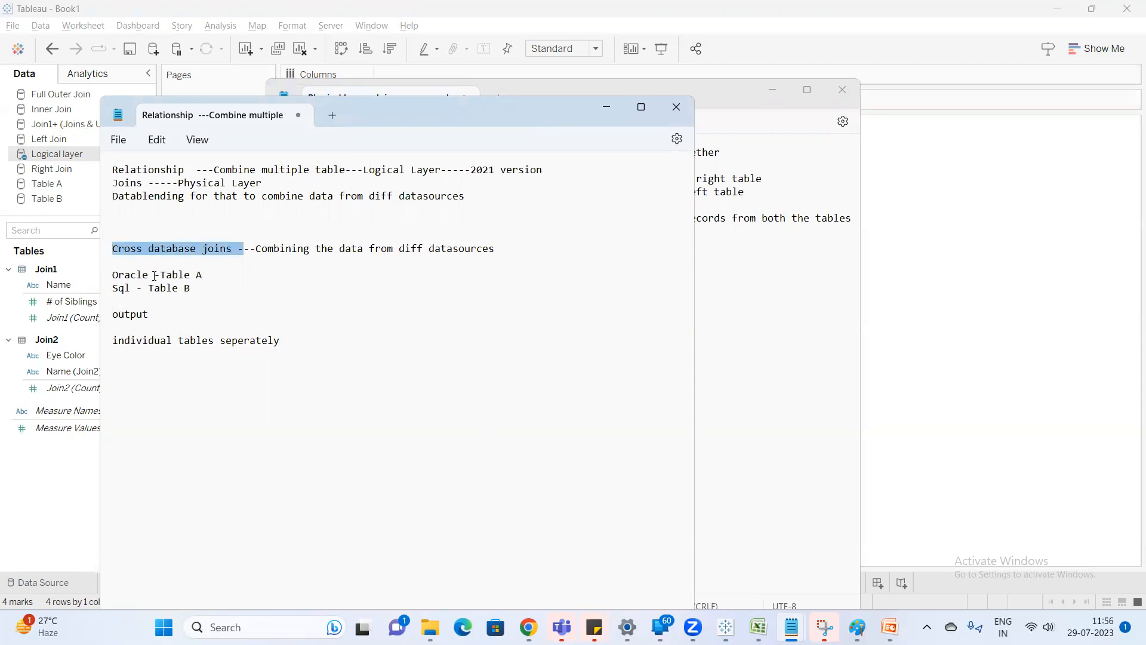
{"action": "left_click", "coordinate": [169, 199]}
{"action": "left_click", "coordinate": [924, 343]}
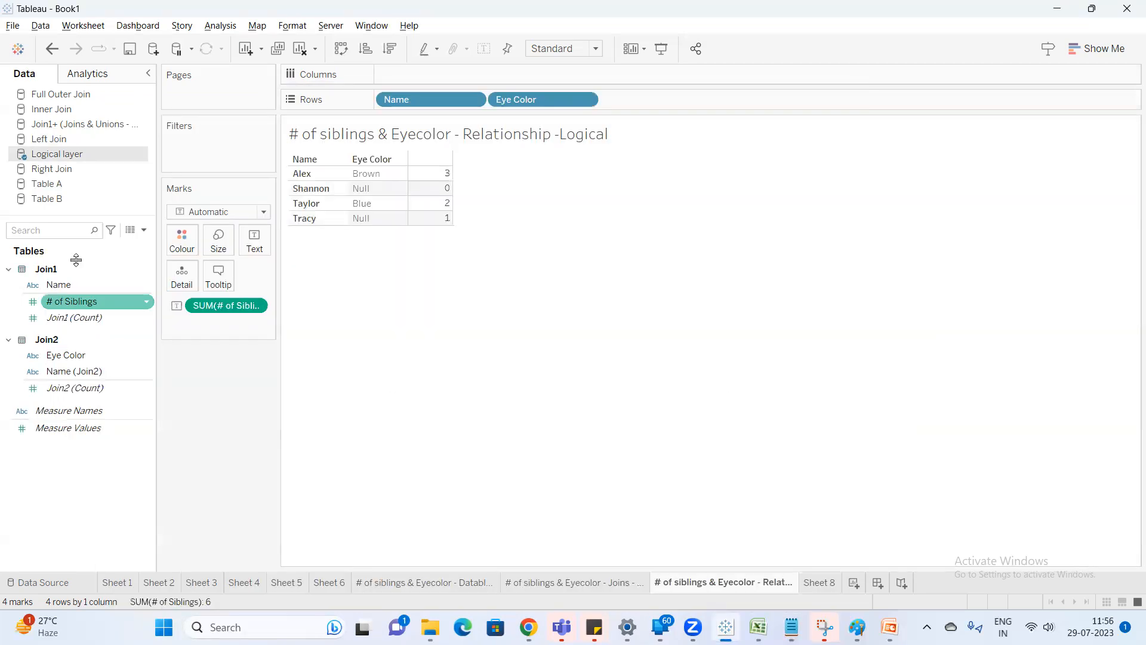
Examine the source tables behind the Table A and Table B data sources, and return to Sheet 8.
{"action": "left_click", "coordinate": [45, 186]}
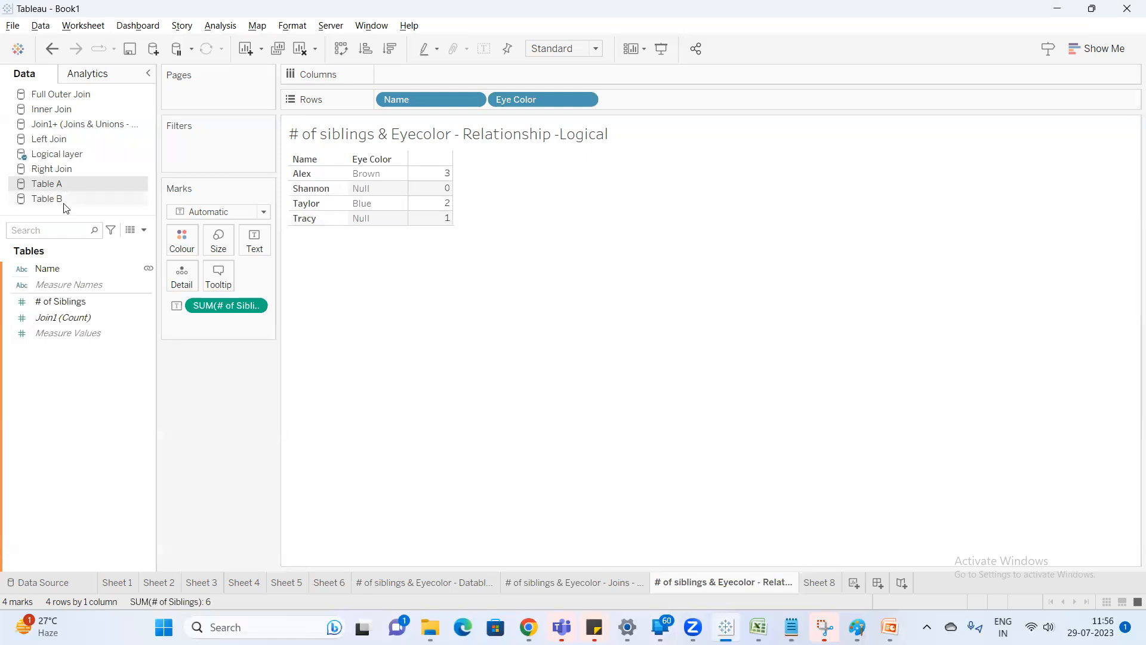
{"action": "right_click", "coordinate": [68, 191]}
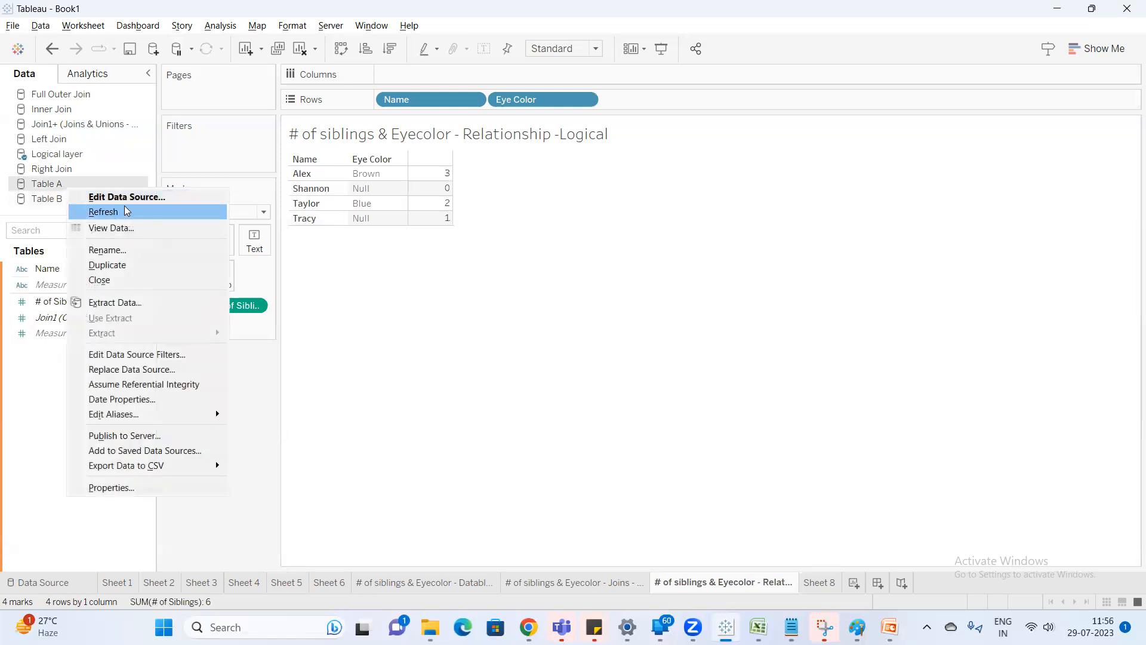
{"action": "left_click", "coordinate": [128, 203]}
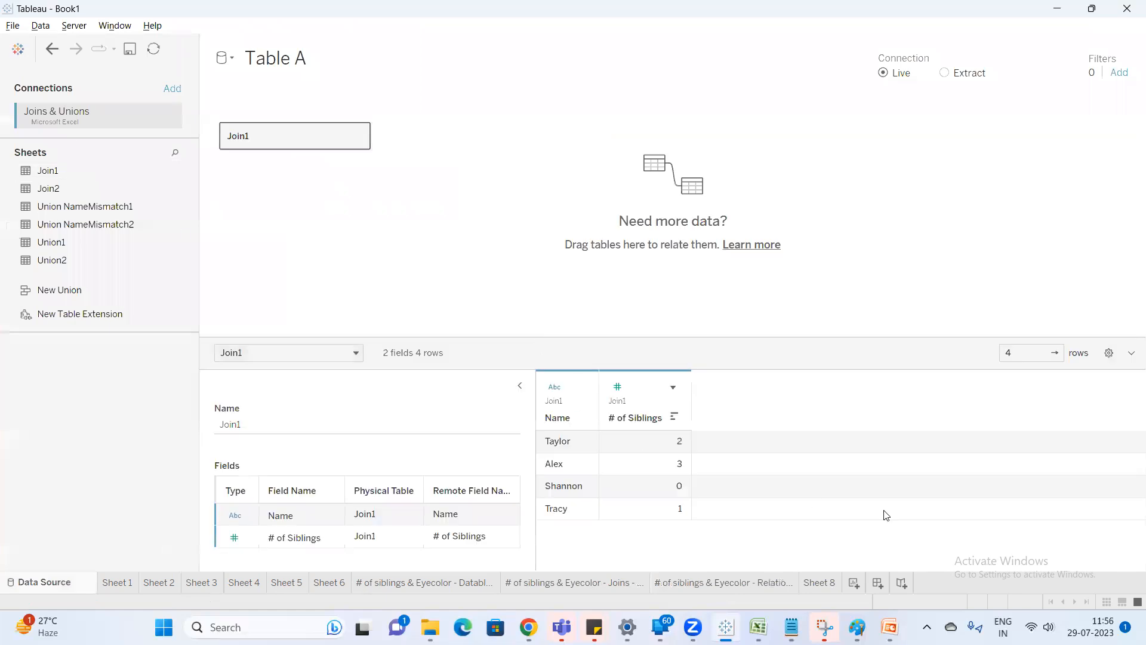
{"action": "left_click", "coordinate": [832, 584]}
{"action": "left_click", "coordinate": [72, 199]}
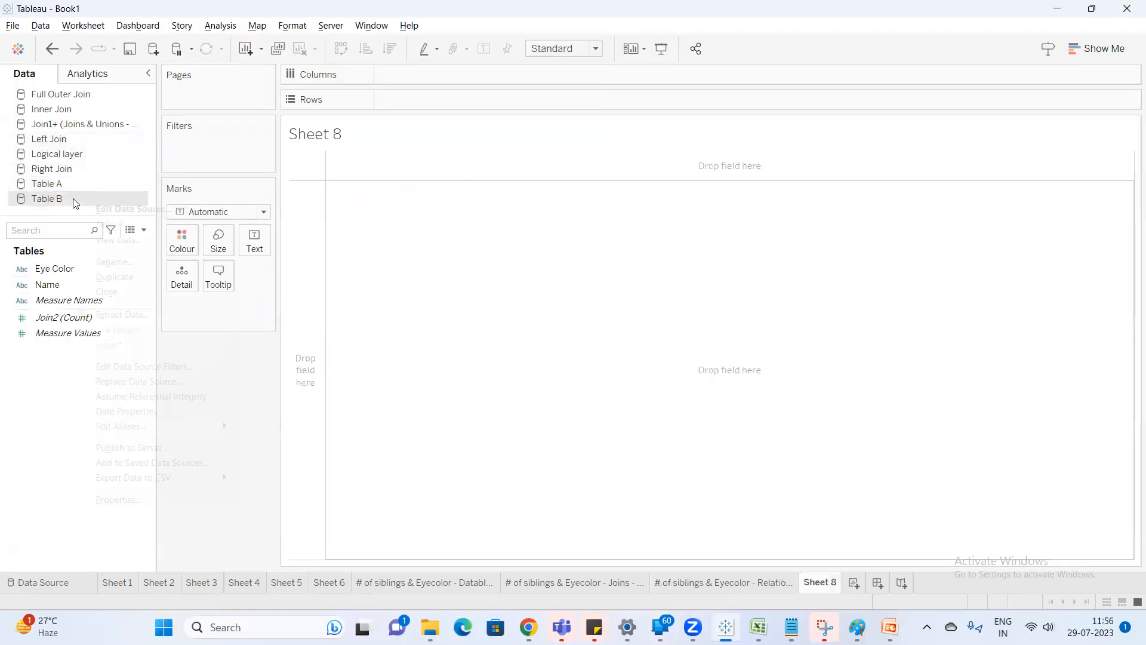
{"action": "right_click", "coordinate": [73, 199]}
{"action": "left_click", "coordinate": [139, 209]}
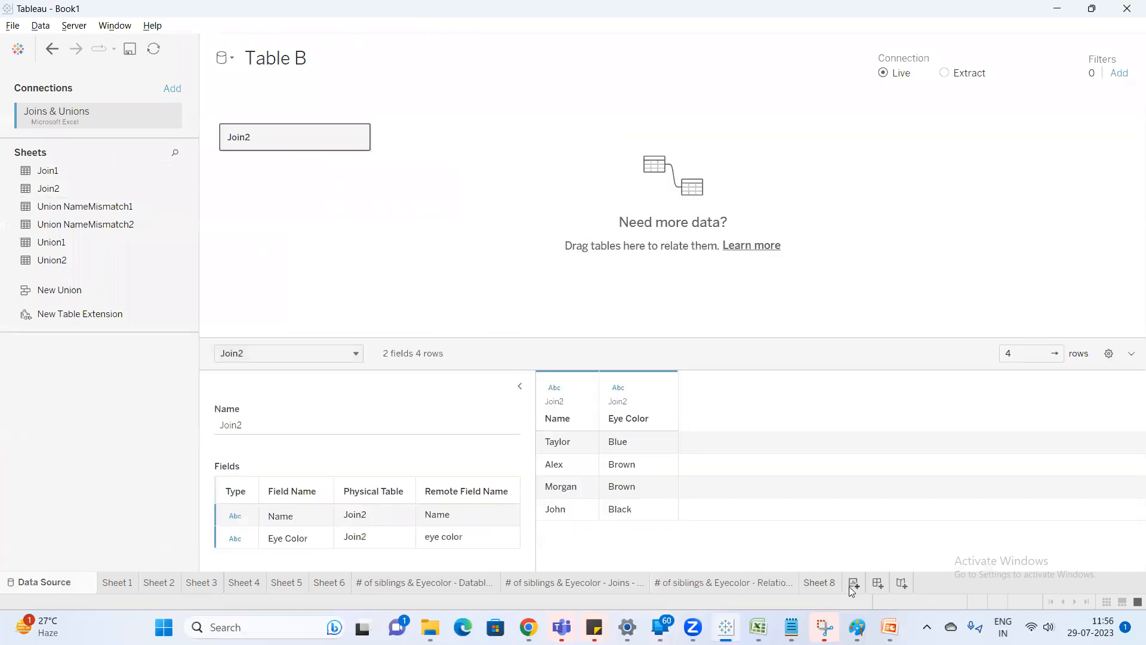
{"action": "left_click", "coordinate": [820, 583]}
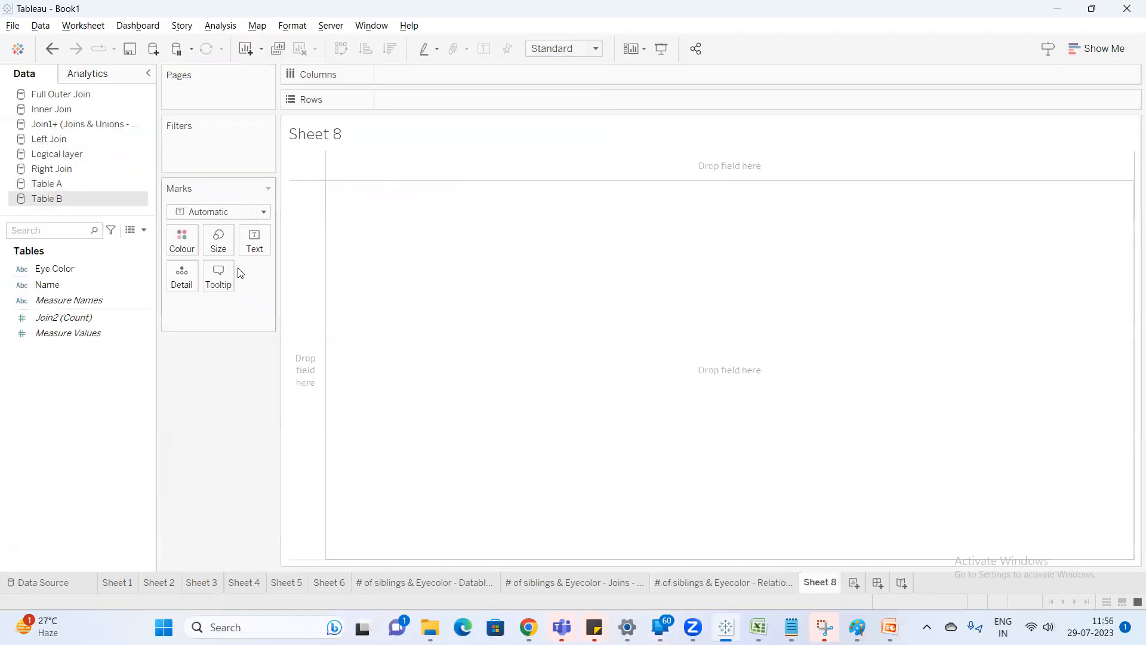
Rename the Table A data source as "Table A - Oracle".
{"action": "left_click", "coordinate": [58, 187]}
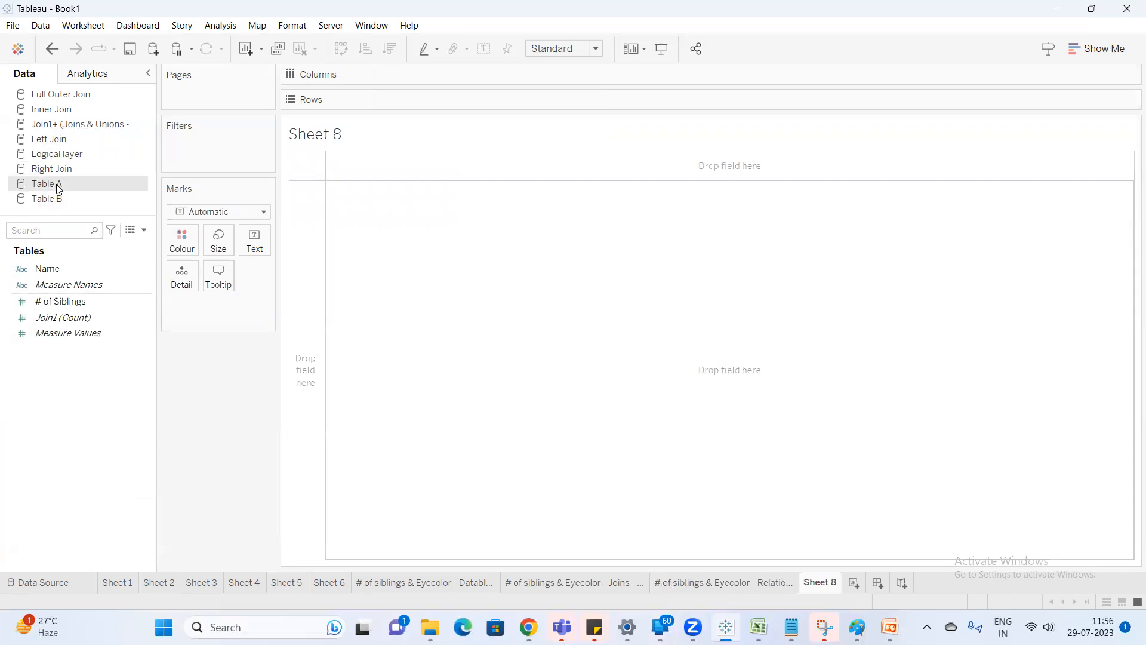
{"action": "right_click", "coordinate": [58, 188]}
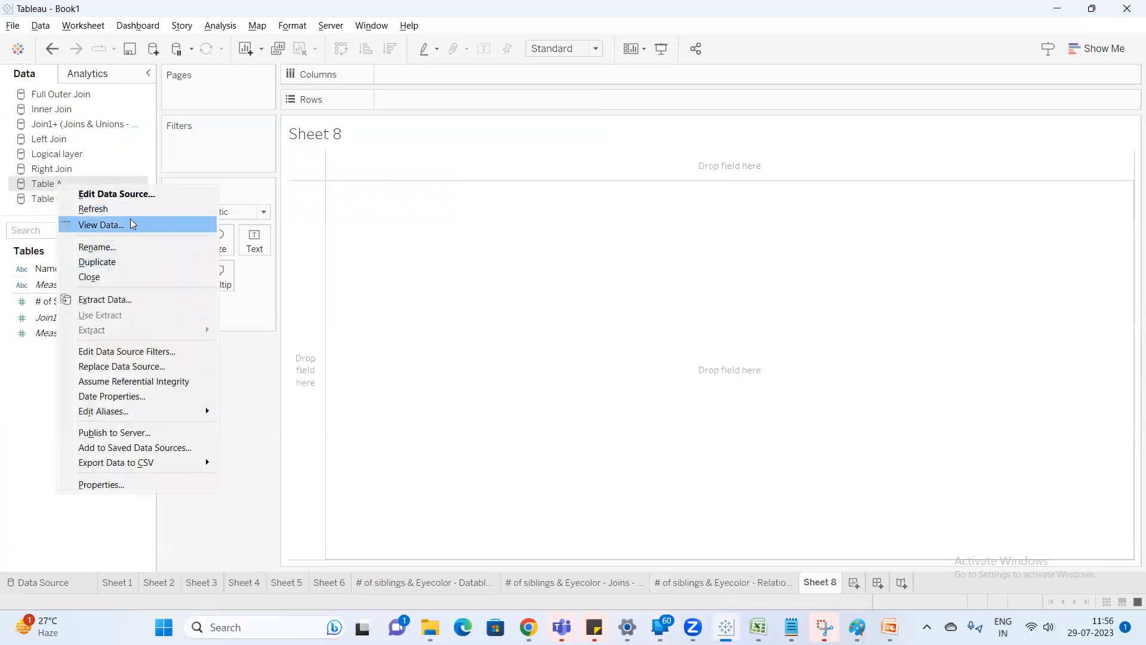
{"action": "left_click", "coordinate": [130, 250]}
{"action": "left_click", "coordinate": [563, 302]}
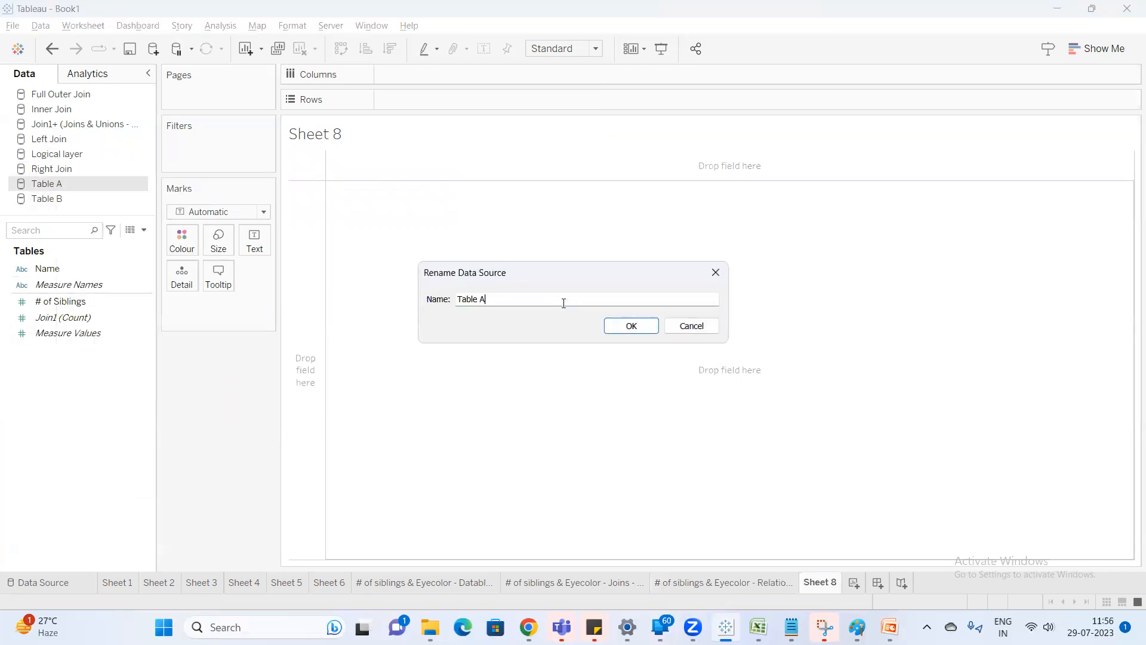
{"action": "type", "text": "- Oracle"}
{"action": "left_click", "coordinate": [631, 326]}
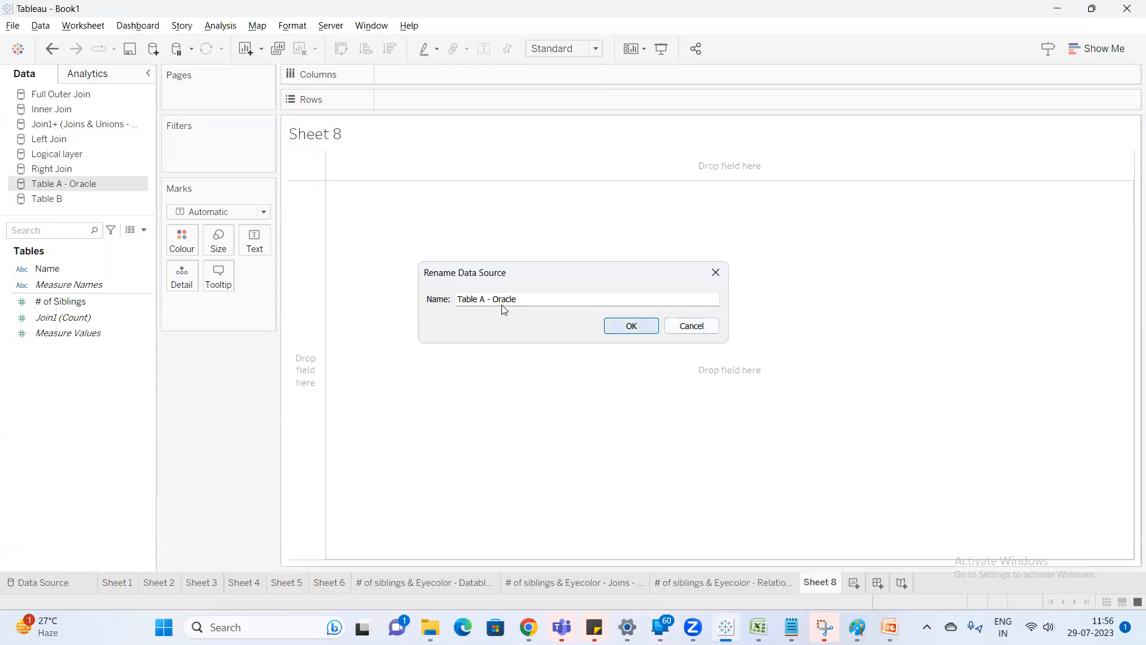
Rename the Table B data source as "Table B - SQL".
{"action": "right_click", "coordinate": [86, 200]}
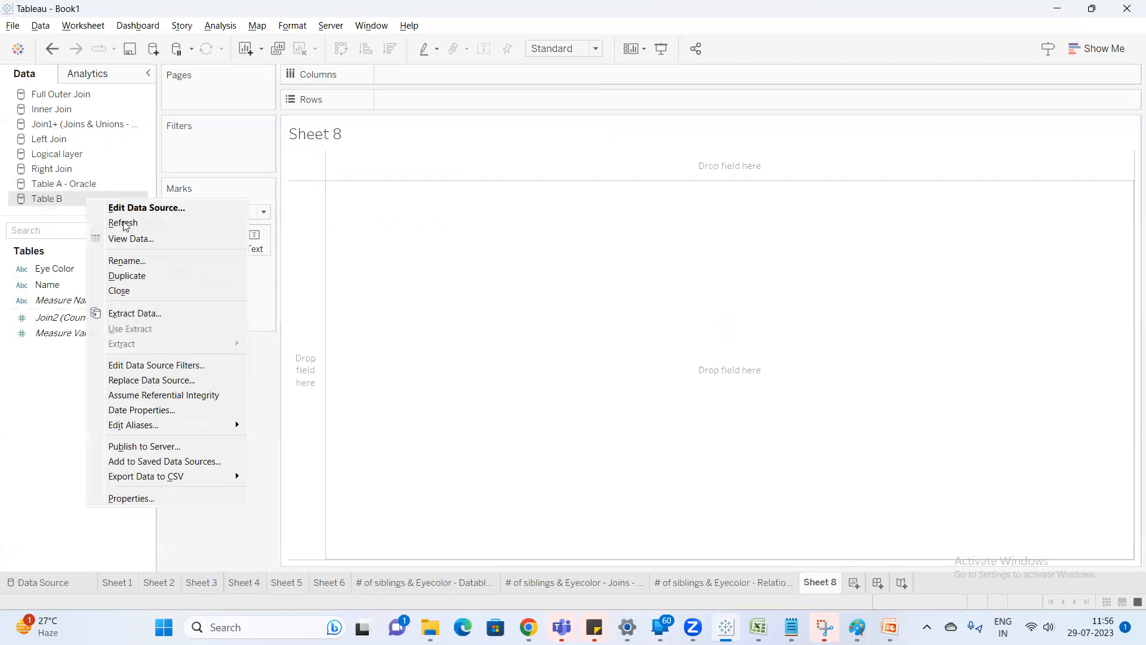
{"action": "left_click", "coordinate": [152, 260]}
{"action": "left_click", "coordinate": [551, 297]}
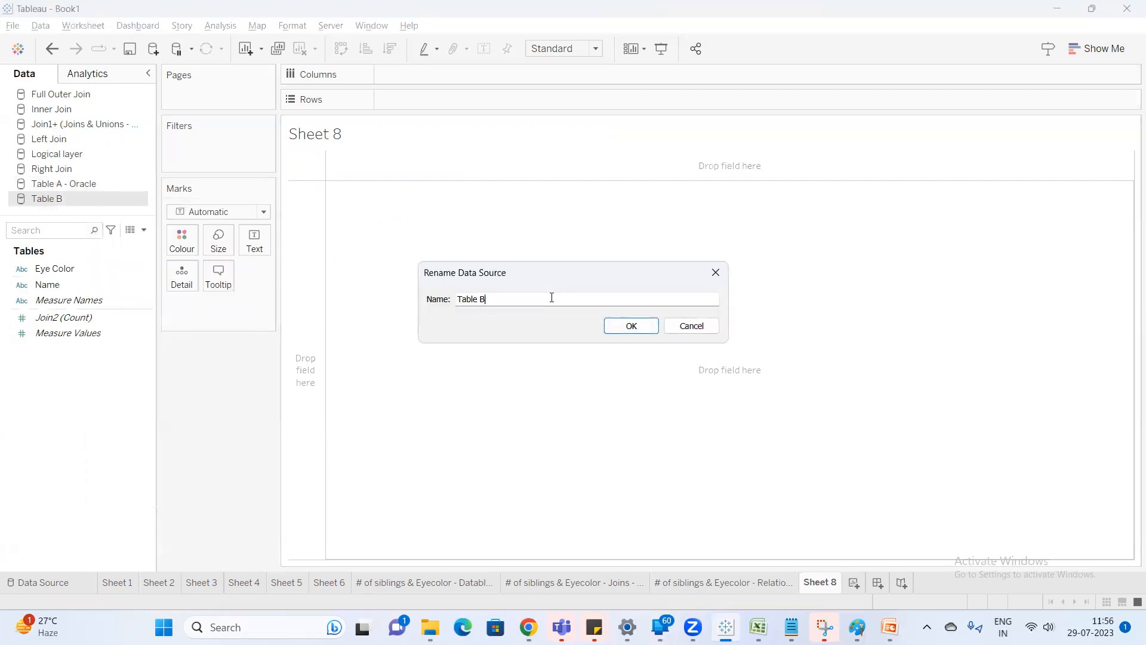
{"action": "type", "text": "- SQL"}
{"action": "key", "text": "Return"}
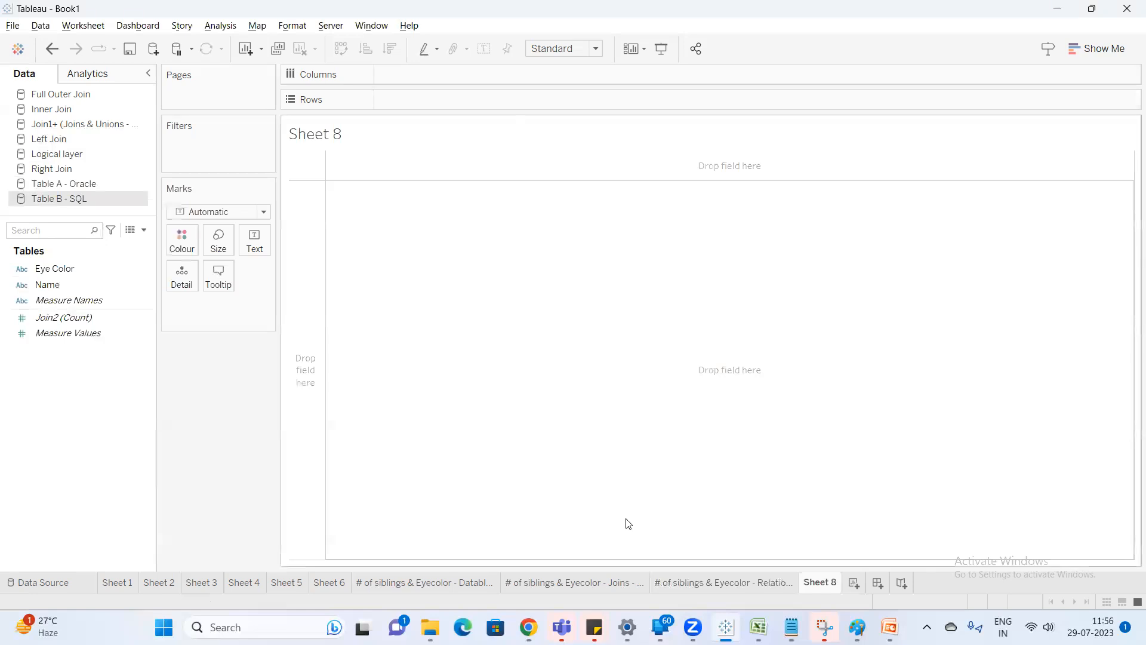
Open Join1's physical tables in the Right Join data source and add the text file Products 2016 for Cross Join as a second connection.
{"action": "left_click", "coordinate": [709, 581]}
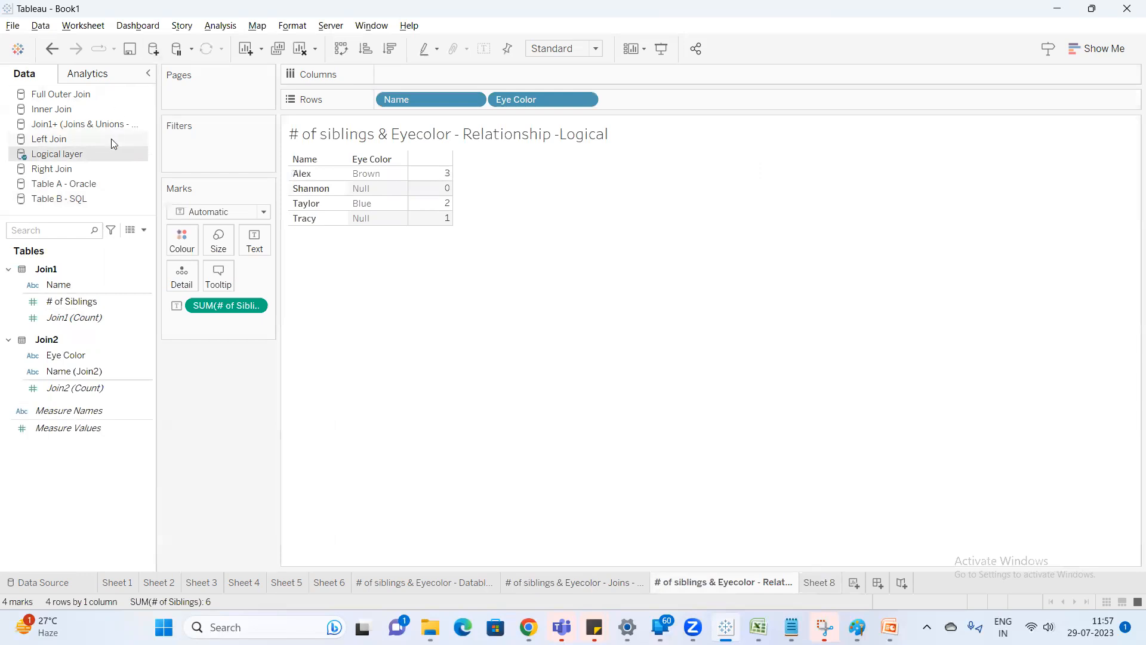
{"action": "left_click", "coordinate": [86, 170]}
{"action": "right_click", "coordinate": [91, 171]}
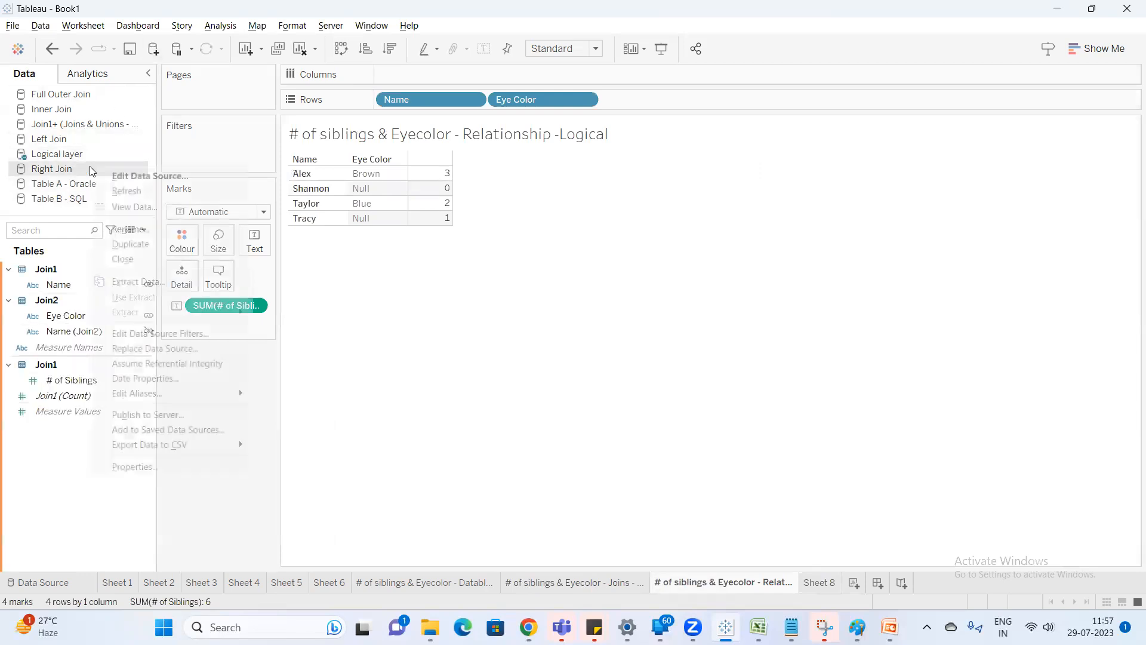
{"action": "left_click", "coordinate": [160, 175]}
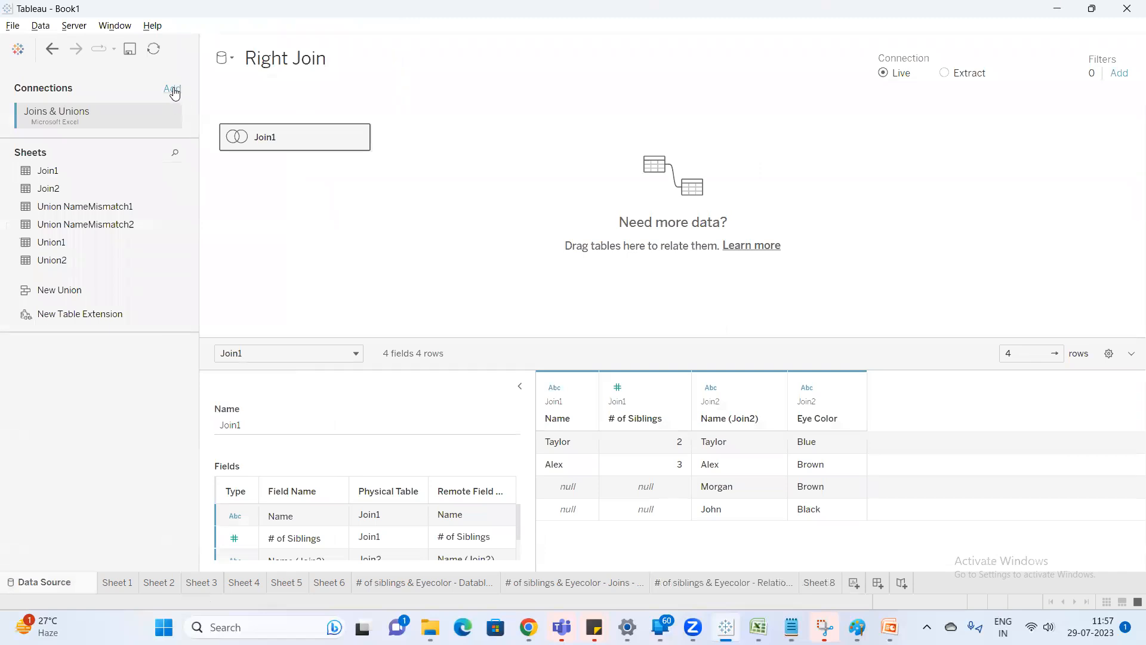
{"action": "double_click", "coordinate": [330, 138]}
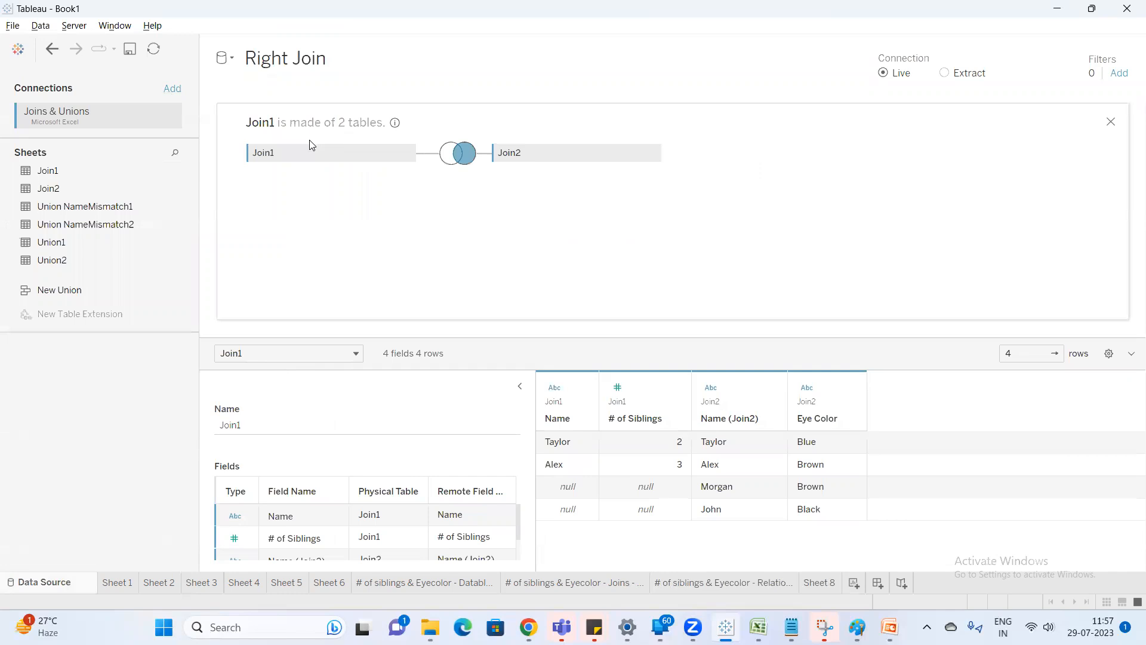
{"action": "left_click", "coordinate": [173, 90]}
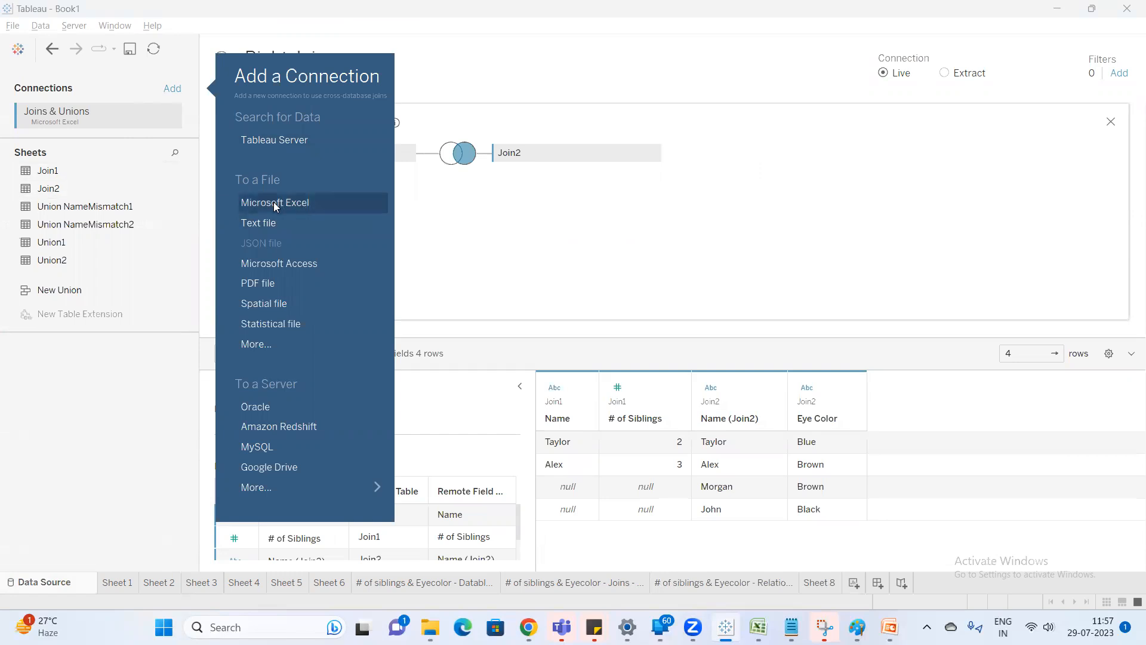
{"action": "left_click", "coordinate": [281, 222]}
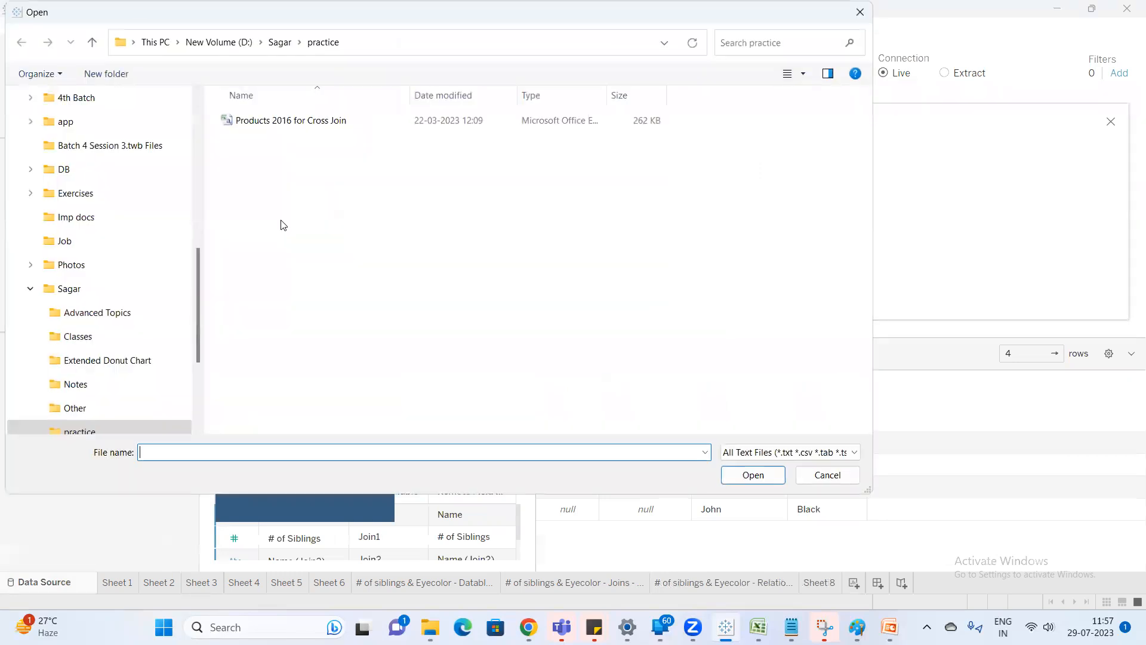
{"action": "double_click", "coordinate": [316, 121]}
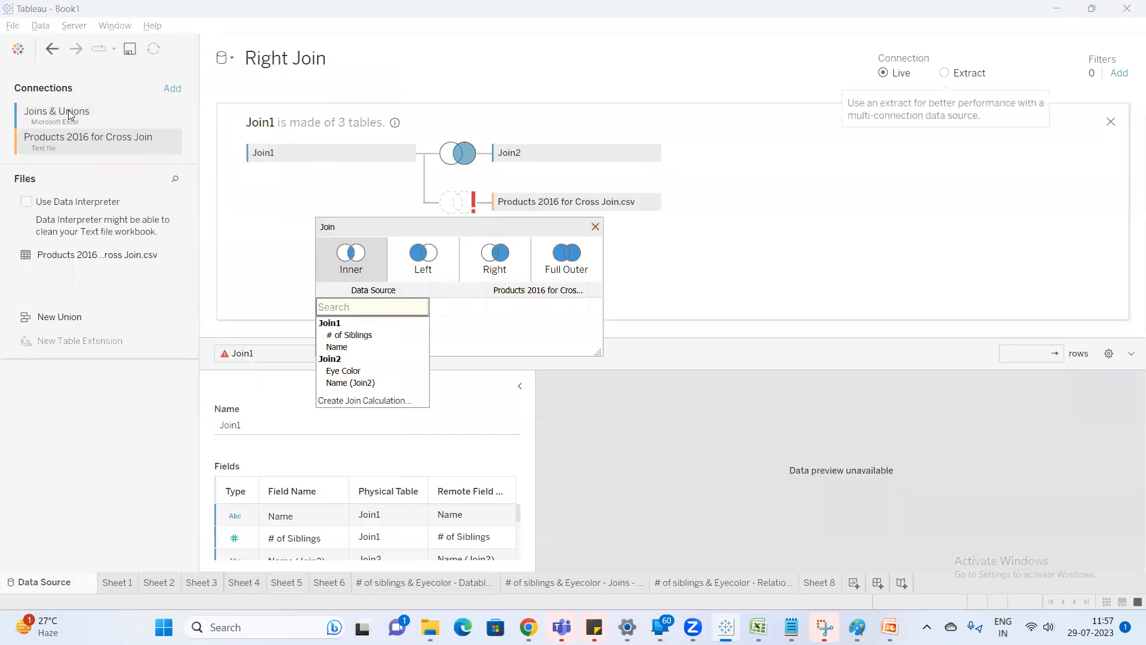
{"action": "left_click", "coordinate": [81, 123]}
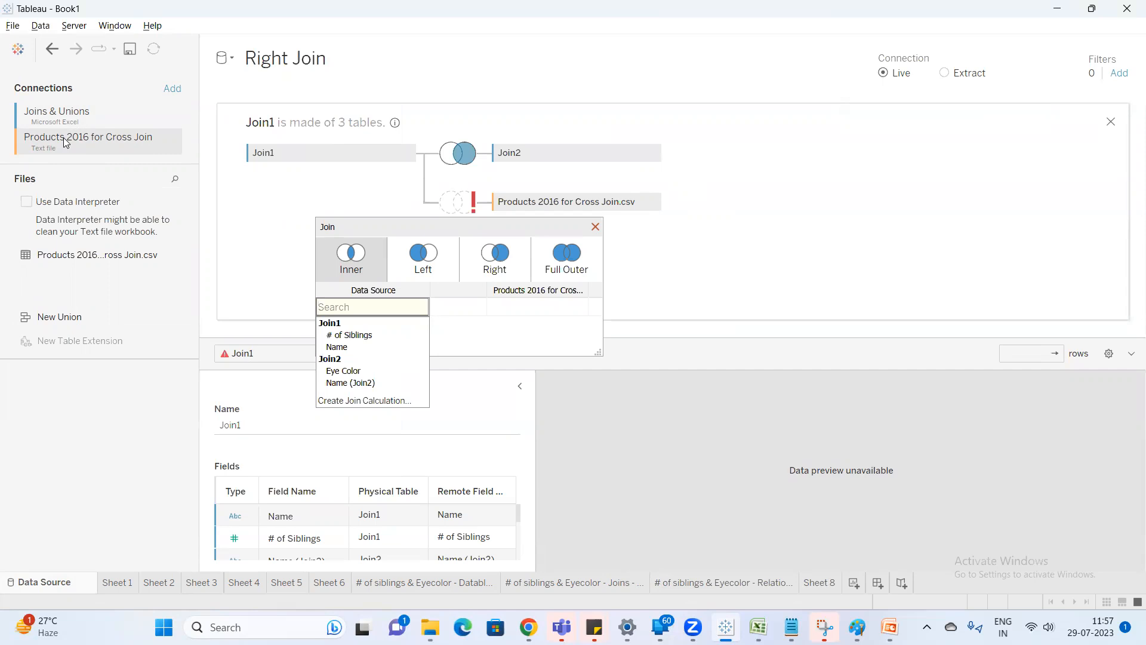
Highlight the term "Cross database joins" in the Notepad notes on relationships and return to the Right Join data source in Tableau.
{"action": "mouse_move", "coordinate": [792, 626]}
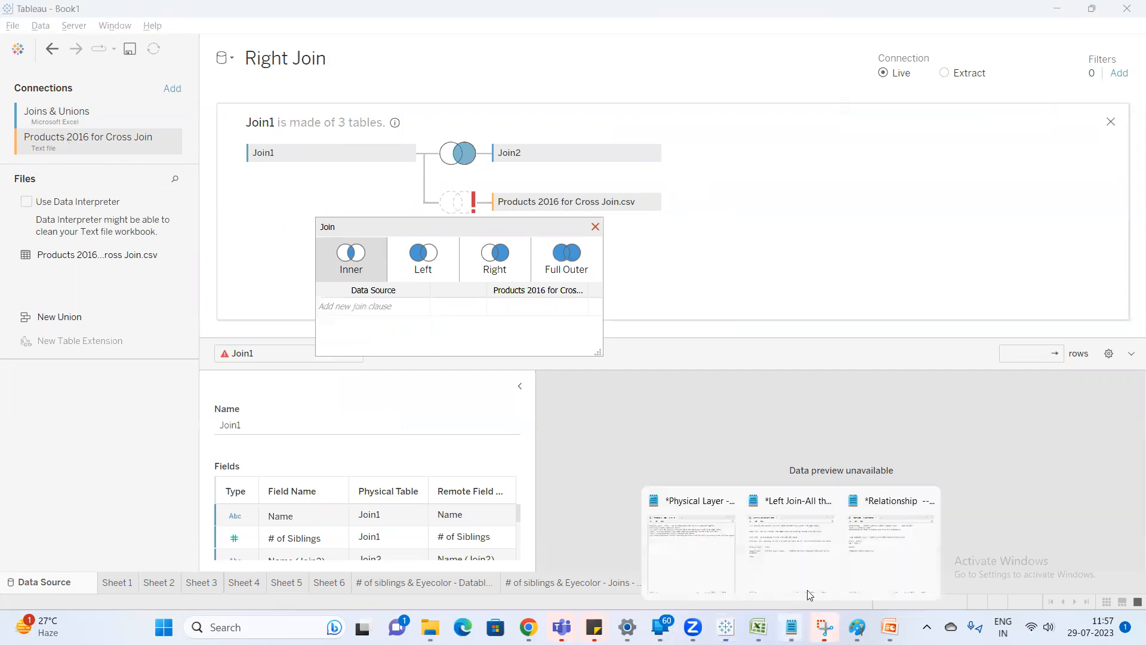
{"action": "left_click", "coordinate": [902, 530]}
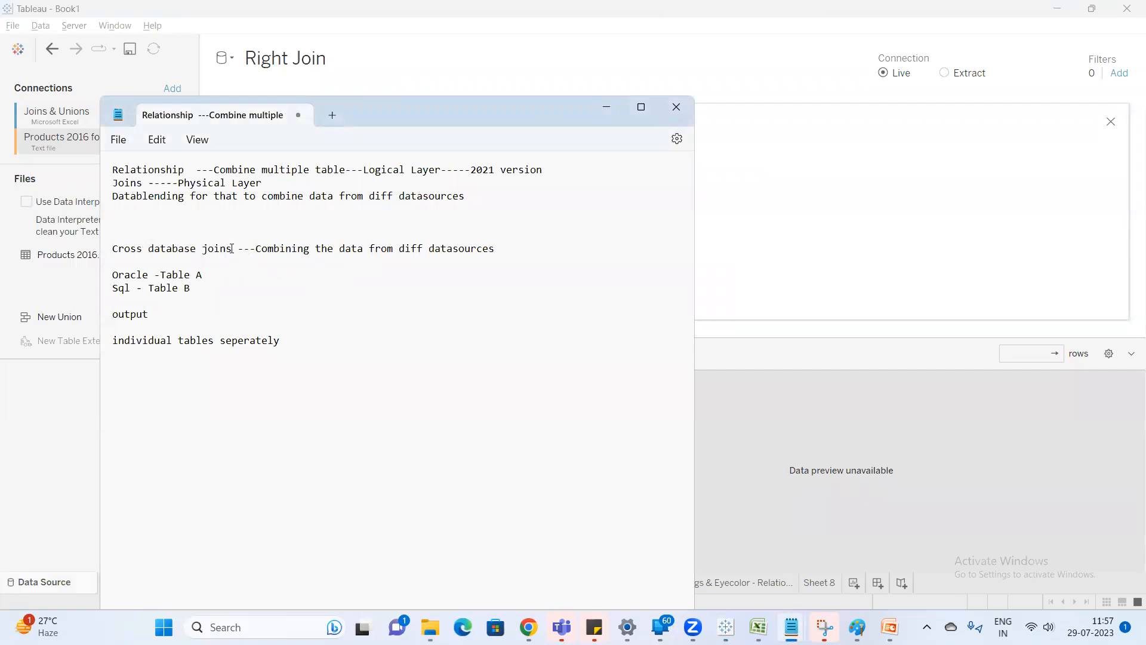
{"action": "left_click_drag", "start_coordinate": [232, 248], "coordinate": [114, 236]}
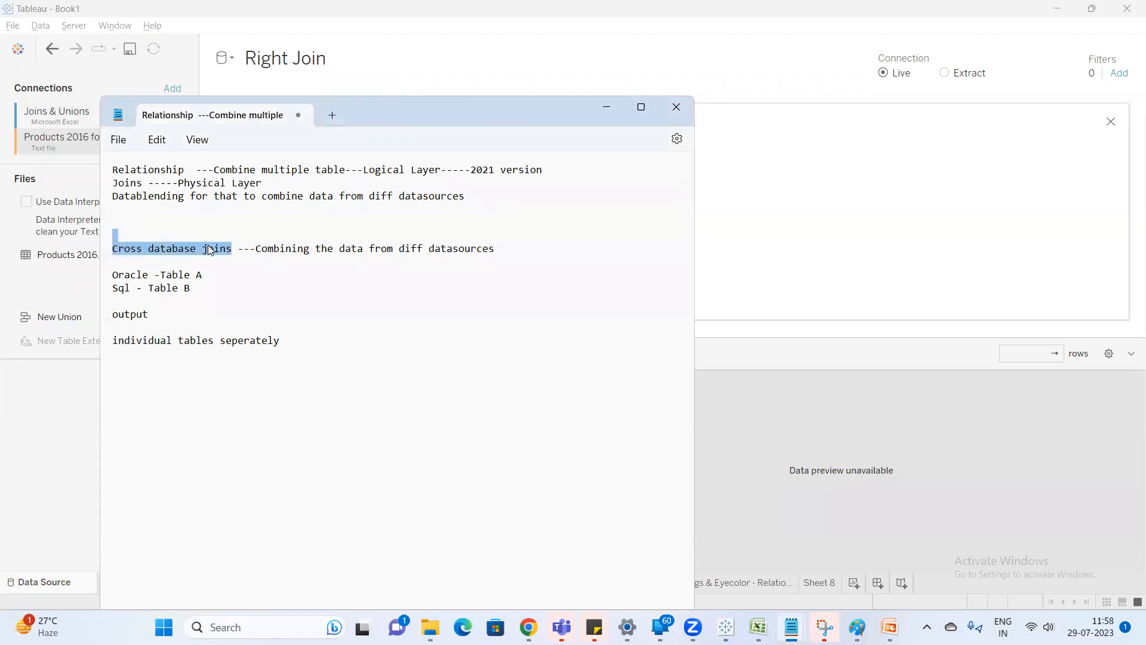
{"action": "left_click", "coordinate": [746, 304]}
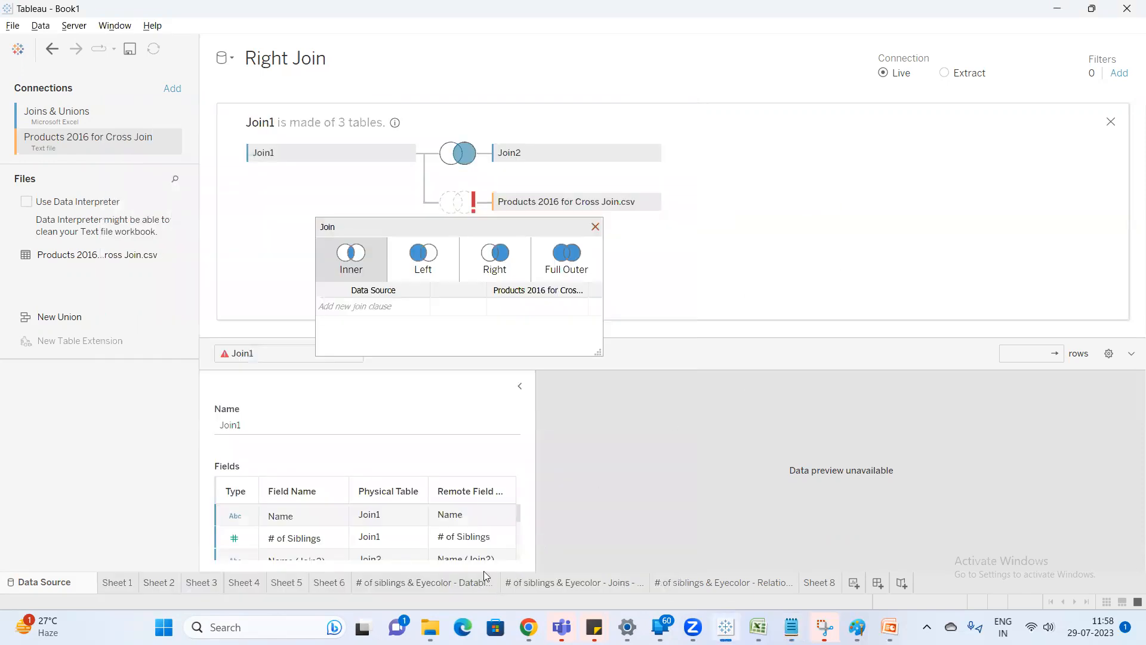
Show the Datablending sheet, then switch to Notepad and bring up the notes that explain the join types.
{"action": "left_click", "coordinate": [461, 586]}
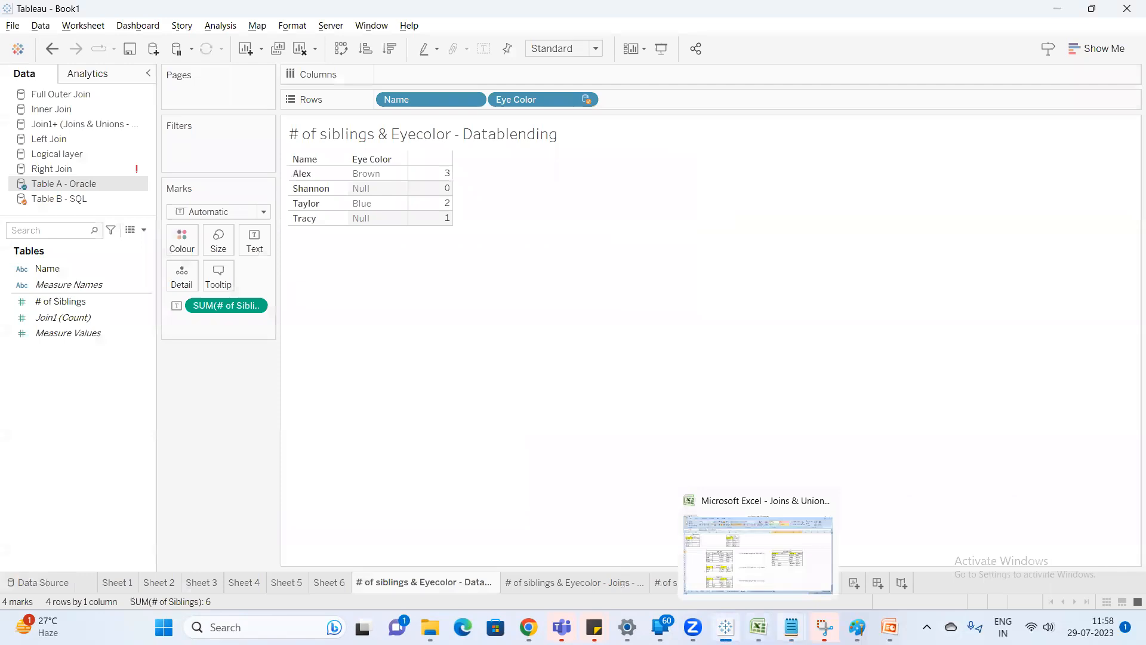
{"action": "mouse_move", "coordinate": [792, 627]}
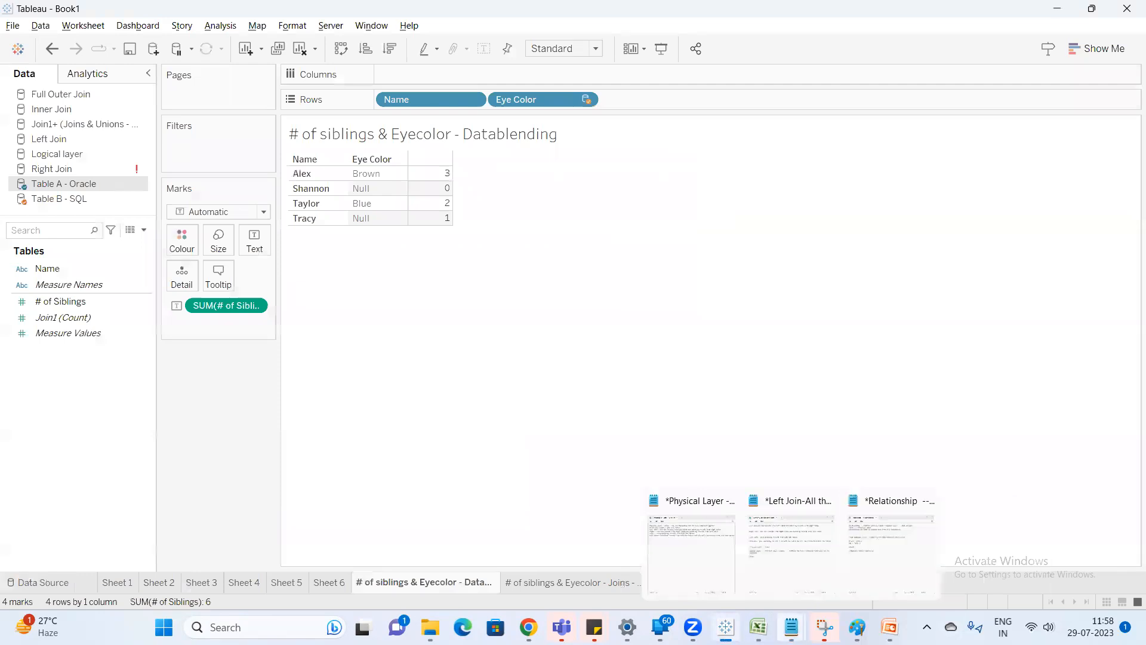
{"action": "left_click", "coordinate": [871, 555]}
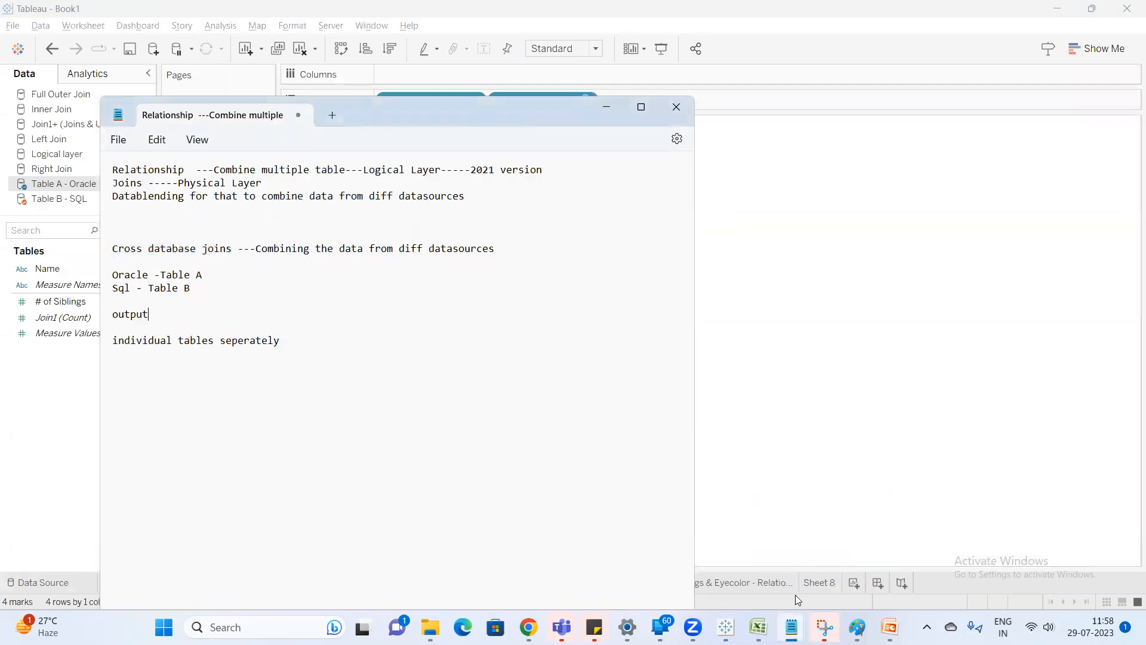
{"action": "left_click", "coordinate": [796, 553]}
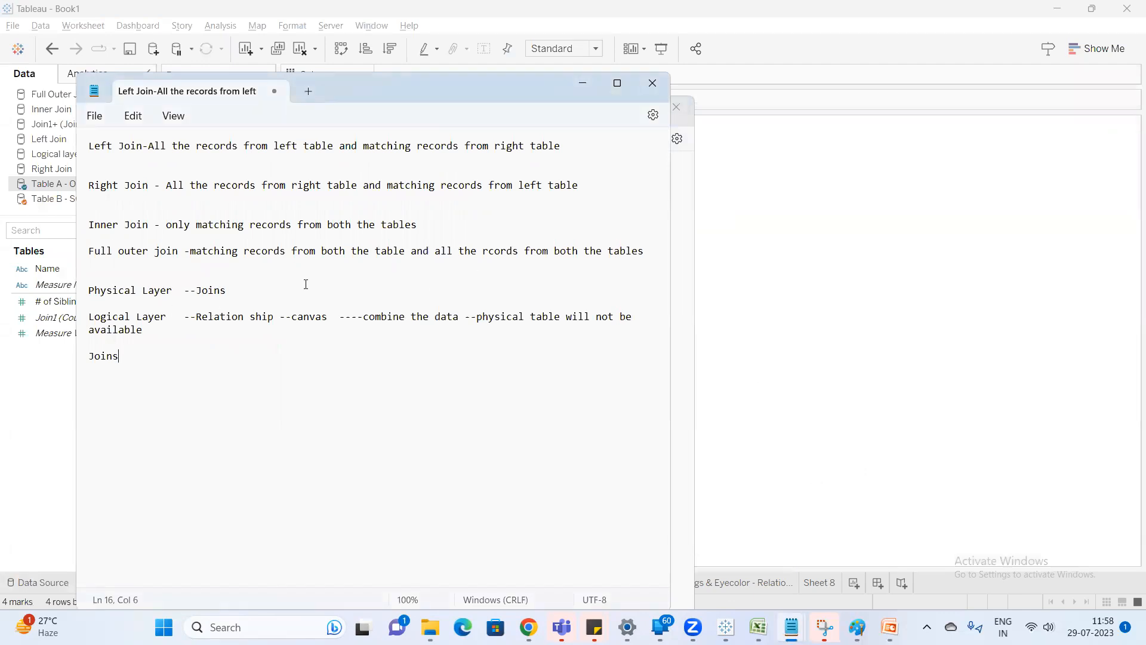
{"action": "left_click", "coordinate": [179, 256]}
Add the line "Full outer join is only possible in Joins" below the "Joins" heading in the notes.
{"action": "left_click", "coordinate": [194, 381]}
{"action": "key", "text": "Return"}
{"action": "type", "text": "Full outer join is only possible in Joins"}
{"action": "key", "text": "Return"}
{"action": "type", "text": "a"}
{"action": "key", "text": "BackSpace"}
Extend the full outer join line with "--you can get all the records" and leave blank lines below it.
{"action": "key", "text": "BackSpace"}
{"action": "key", "text": "BackSpace"}
{"action": "key", "text": "BackSpace"}
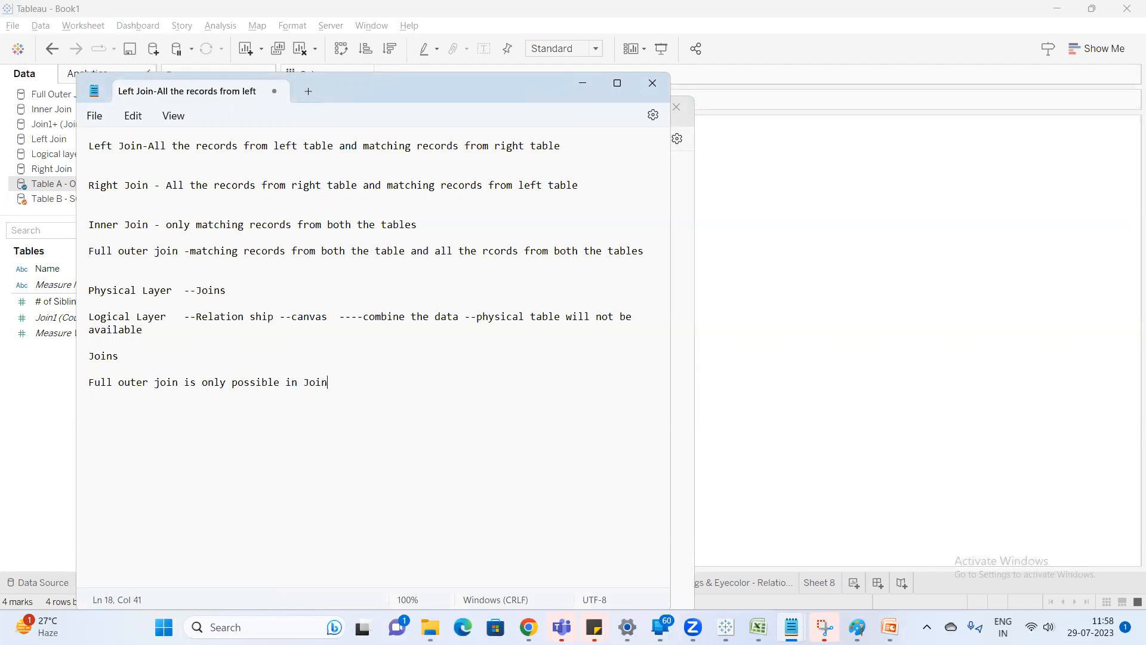
{"action": "type", "text": "s "}
{"action": "type", "text": "--you can a"}
{"action": "key", "text": "BackSpace"}
{"action": "type", "text": "get all the records"}
{"action": "key", "text": "Return"}
{"action": "key", "text": "Return"}
{"action": "key", "text": "Return"}
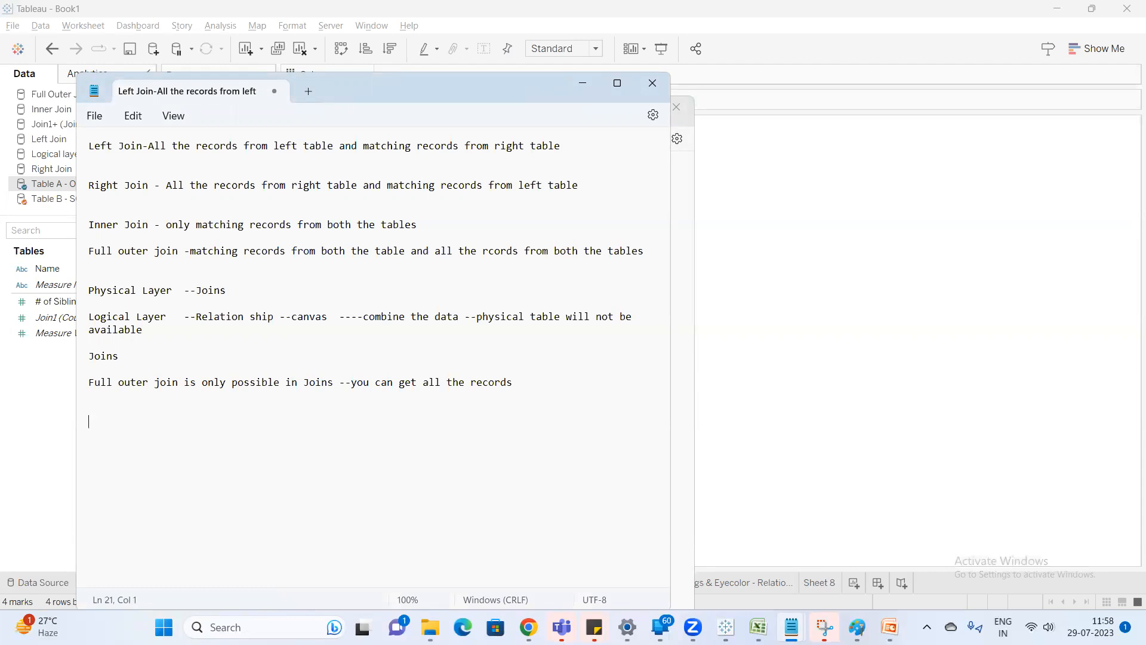
Add the line "Logical layer --Relationship model" at the end of the notes.
{"action": "type", "text": "Logical layer --Relatios"}
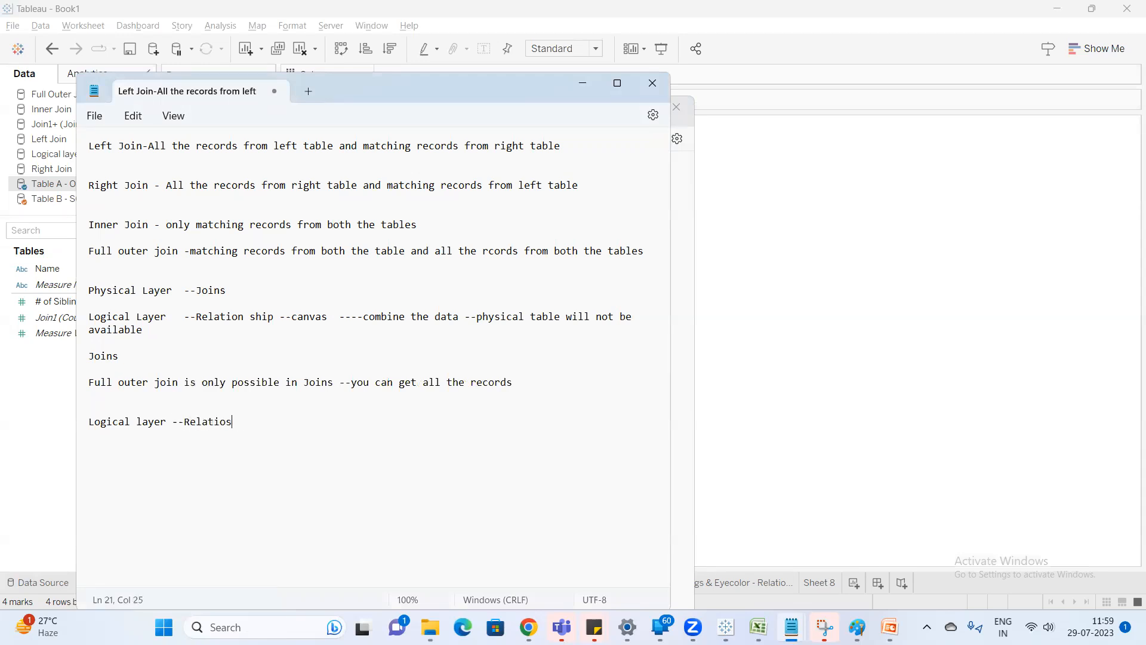
{"action": "key", "text": "BackSpace"}
{"action": "type", "text": "nship model"}
Add "Datablending" as a separate line below the relationship model line.
{"action": "key", "text": "Return"}
{"action": "key", "text": "Return"}
{"action": "type", "text": "Datablending"}
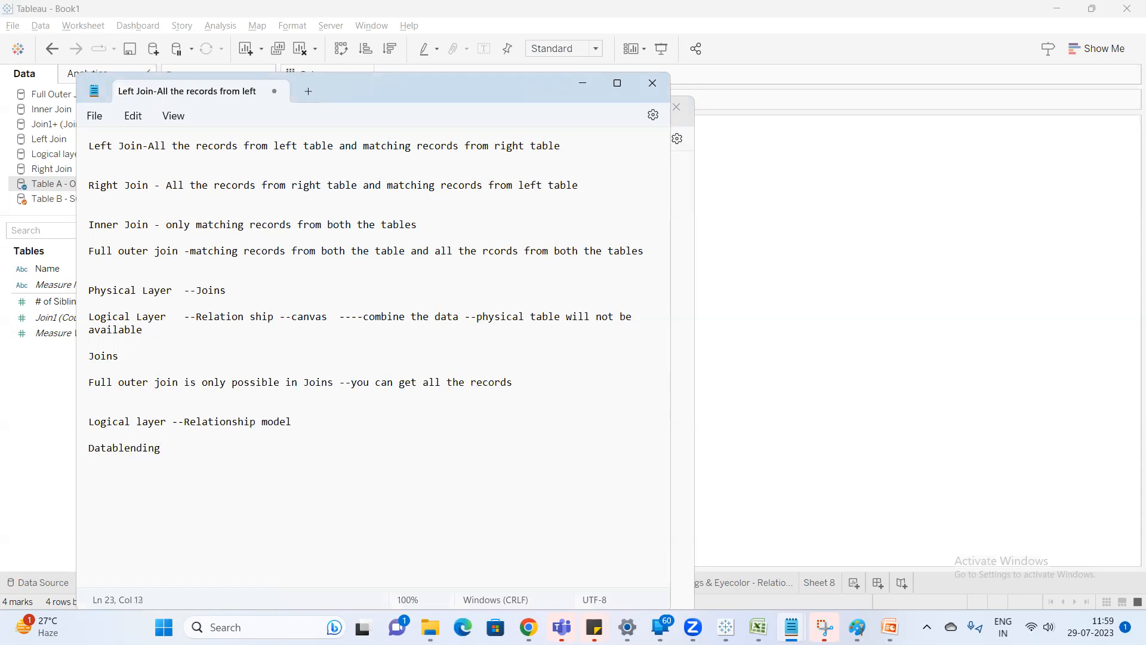
Highlight the logical layer and Datablending lines, then the logical layer line alone, and clear the selection.
{"action": "left_click_drag", "start_coordinate": [160, 448], "coordinate": [77, 422]}
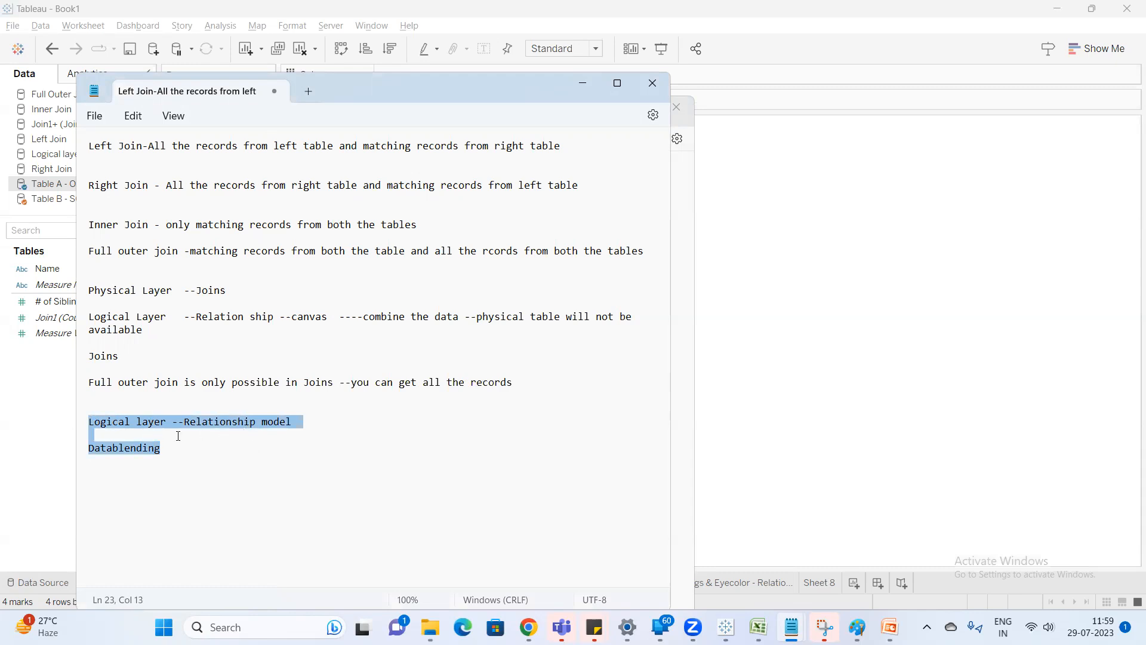
{"action": "left_click", "coordinate": [162, 454]}
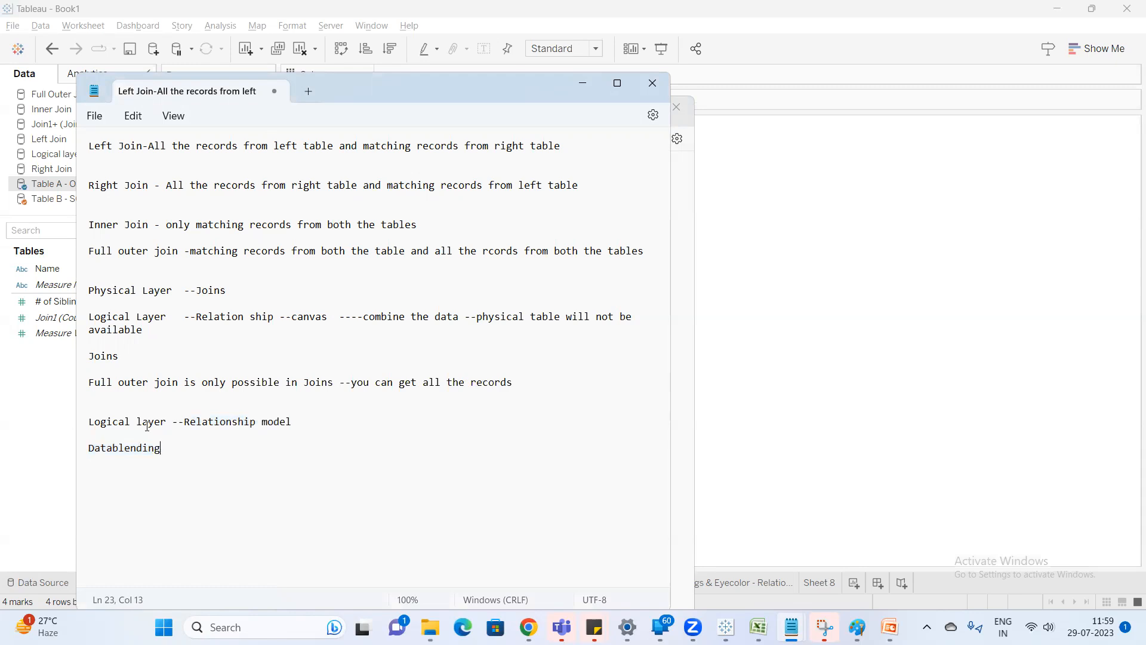
{"action": "left_click_drag", "start_coordinate": [299, 425], "coordinate": [101, 422]}
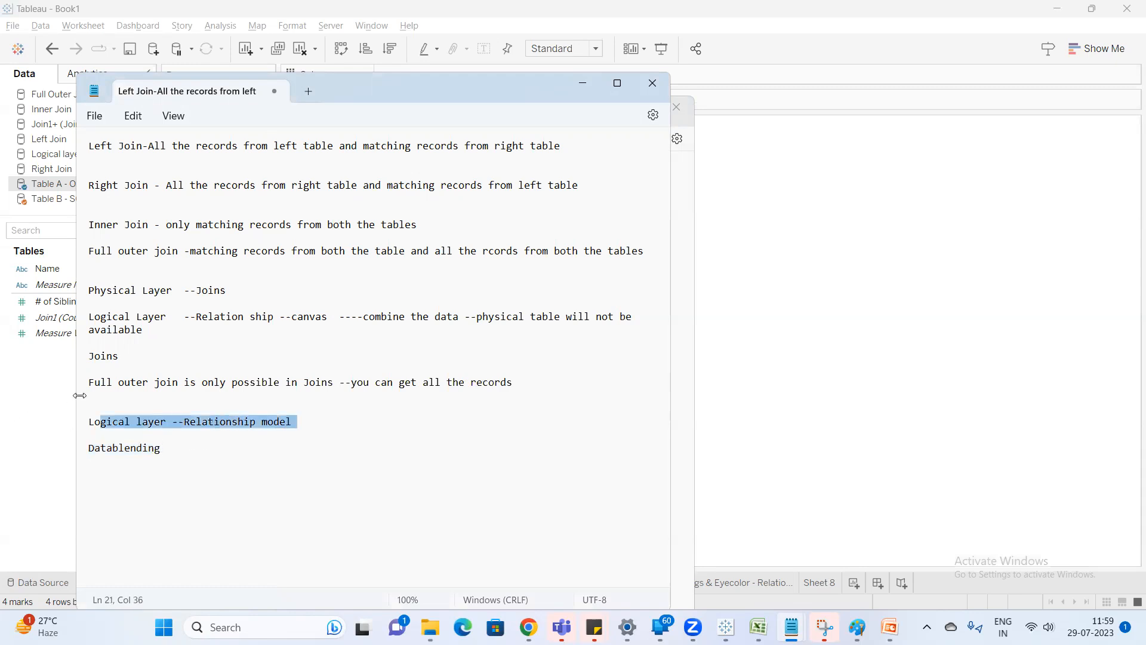
{"action": "left_click", "coordinate": [536, 388]}
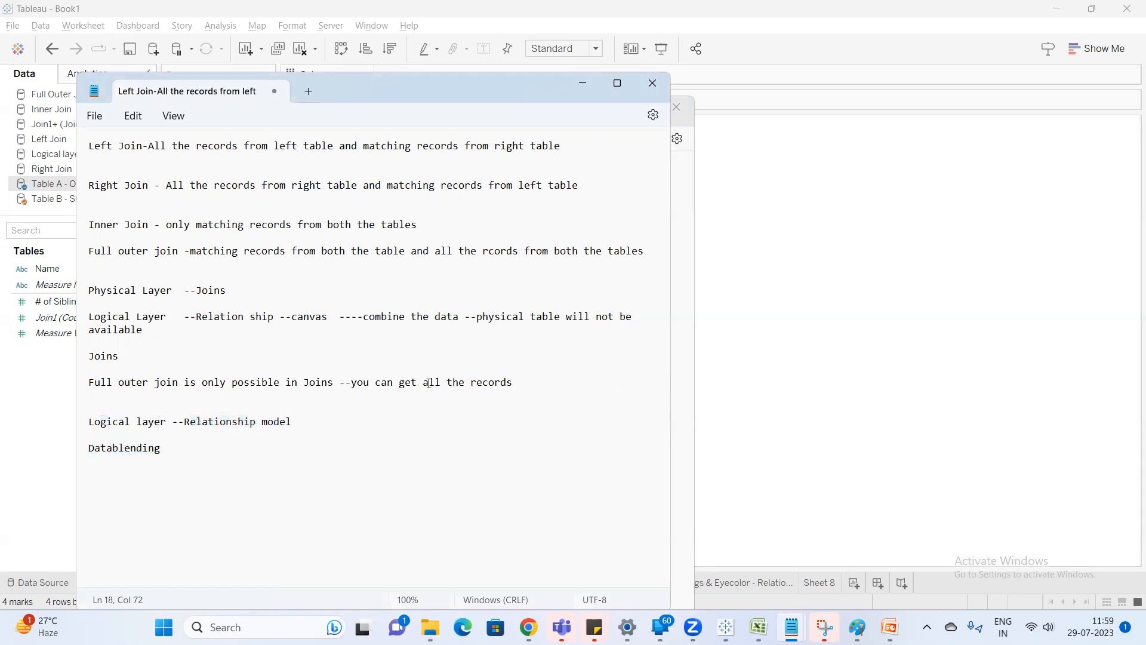
Start a numbered list below "Datablending" with the entries "1.Datablending" and "2.Joins".
{"action": "left_click", "coordinate": [255, 472]}
{"action": "key", "text": "Return"}
{"action": "type", "text": "1.Datablending"}
{"action": "key", "text": "Return"}
{"action": "type", "text": "2.Joins"}
Add the third list entry "3.Relationship --" below "2.Joins".
{"action": "key", "text": "Return"}
{"action": "type", "text": "3. Re"}
{"action": "key", "text": "BackSpace"}
{"action": "key", "text": "BackSpace"}
{"action": "key", "text": "BackSpace"}
{"action": "type", "text": "Rl"}
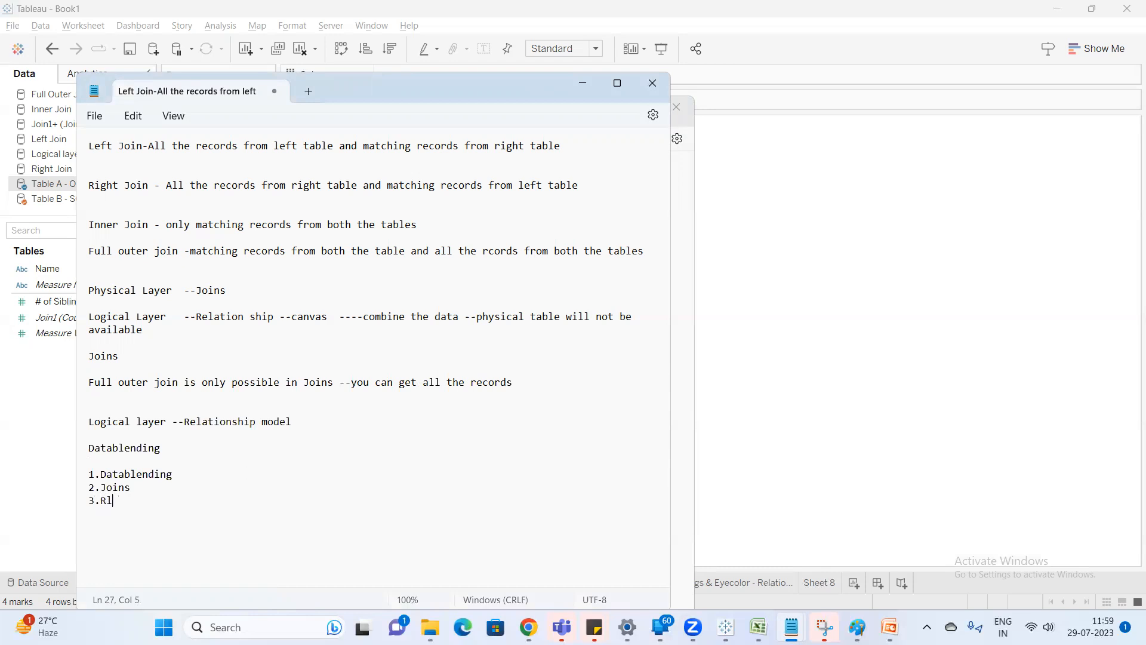
{"action": "key", "text": "BackSpace"}
{"action": "type", "text": "elatinnship --tableau sug"}
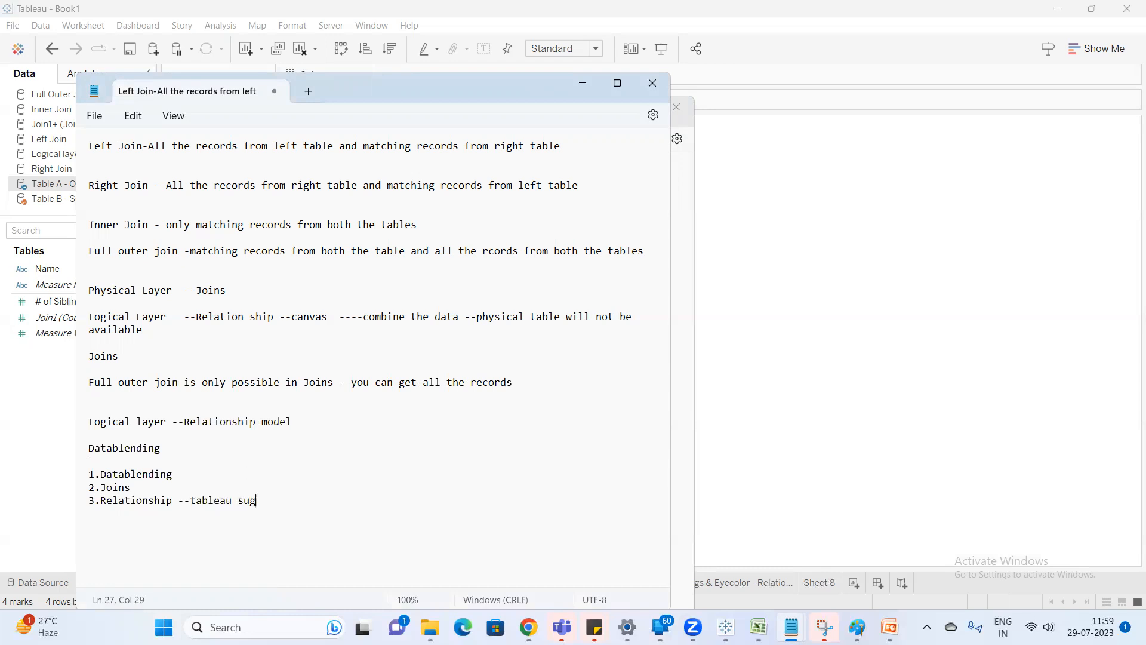
{"action": "type", "text": "gests to use relationship"}
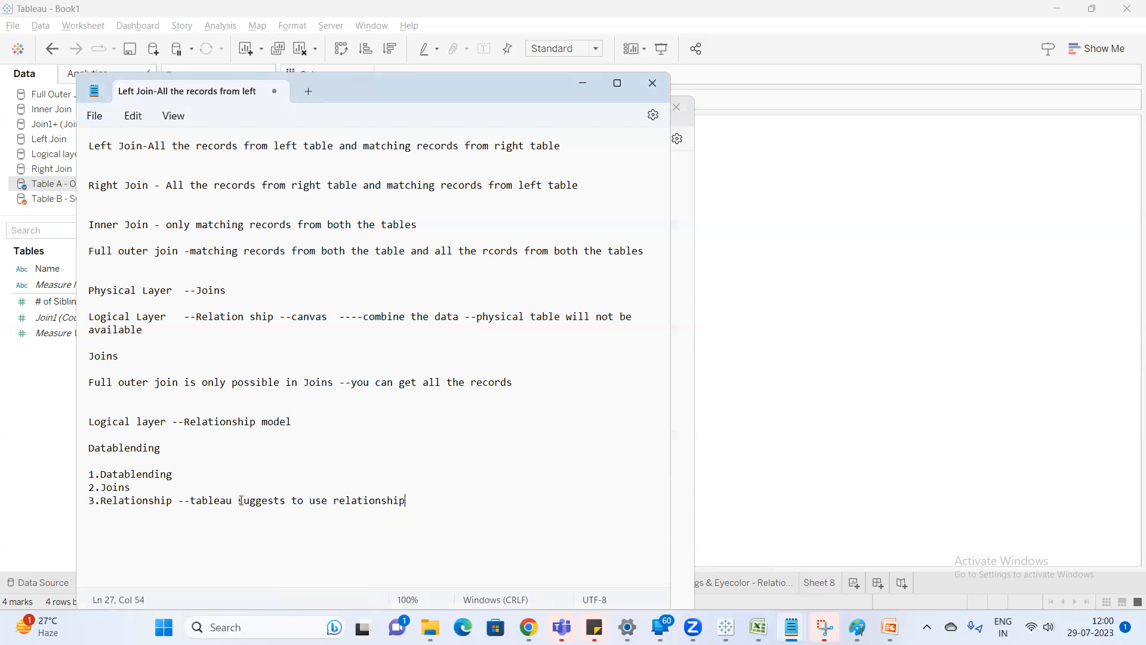
Add "----max number of tables that tableau is 32 tables---" after the "2.Joins" entry.
{"action": "left_click", "coordinate": [160, 487]}
{"action": "type", "text": "----max number of table "}
{"action": "type", "text": " that tableau is 32 table"}
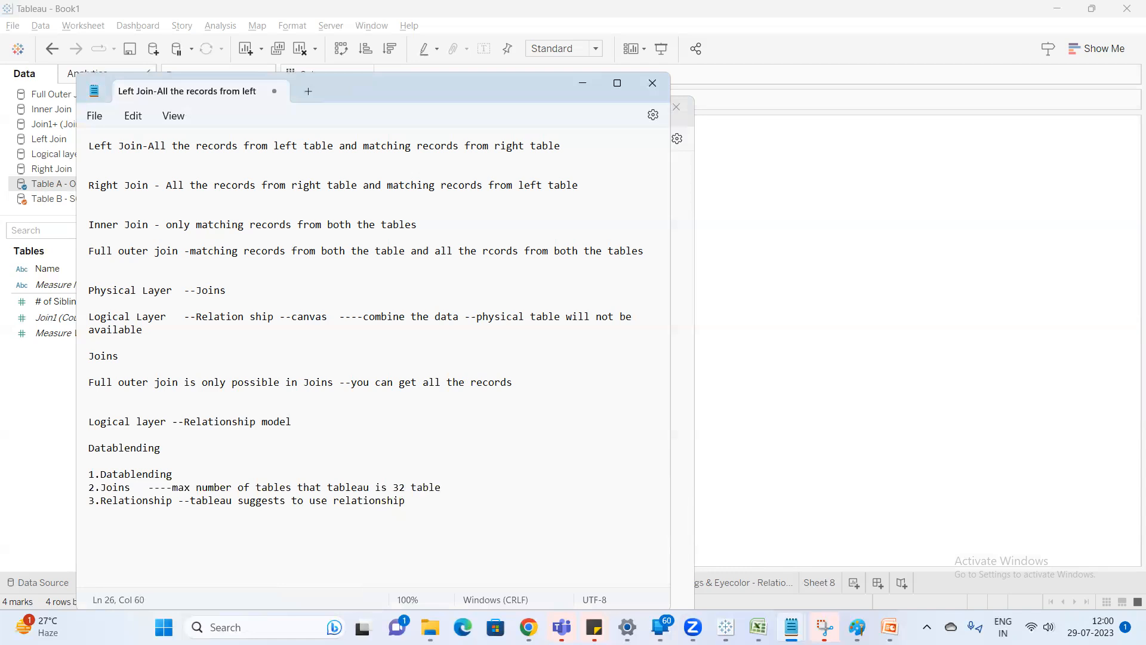
{"action": "type", "text": "s---"}
Return to Tableau, open the Join1+ (Joins & Unions - Copy) data source and show the relationship between Join1 and Join2.
{"action": "left_click", "coordinate": [756, 392]}
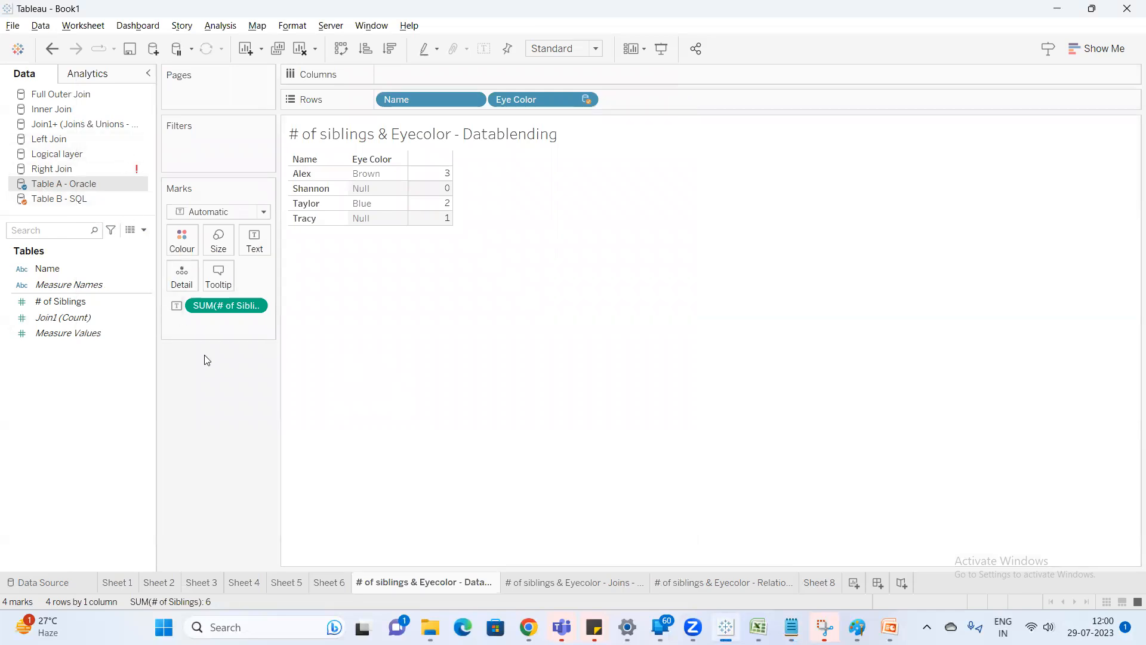
{"action": "left_click", "coordinate": [80, 126]}
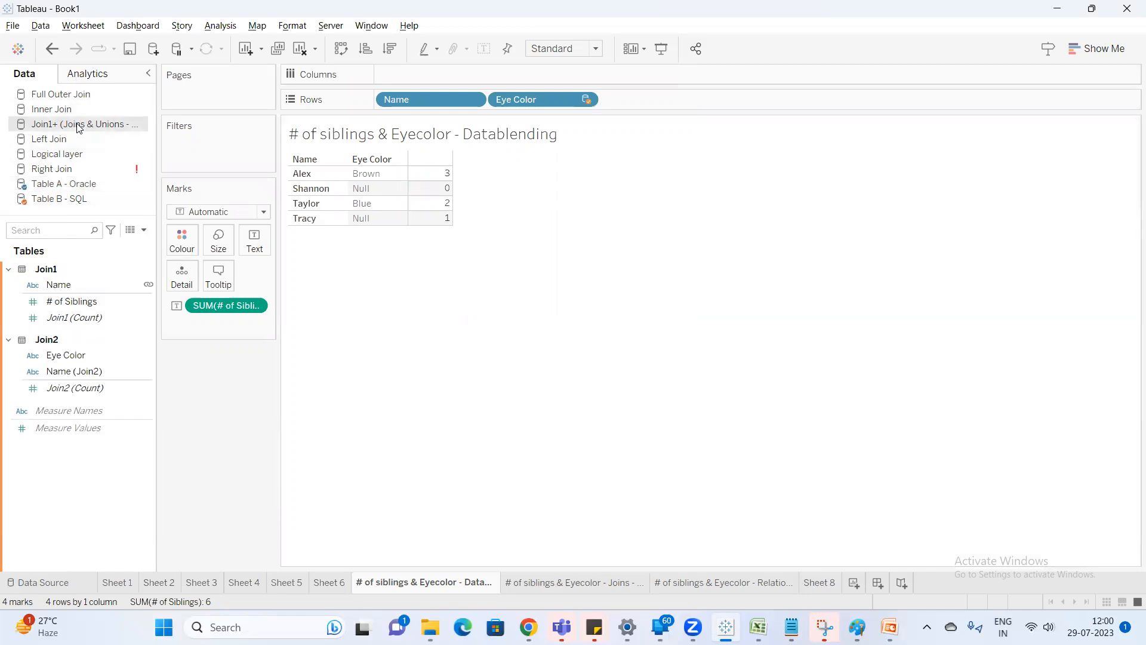
{"action": "right_click", "coordinate": [79, 126]}
{"action": "left_click", "coordinate": [139, 132]}
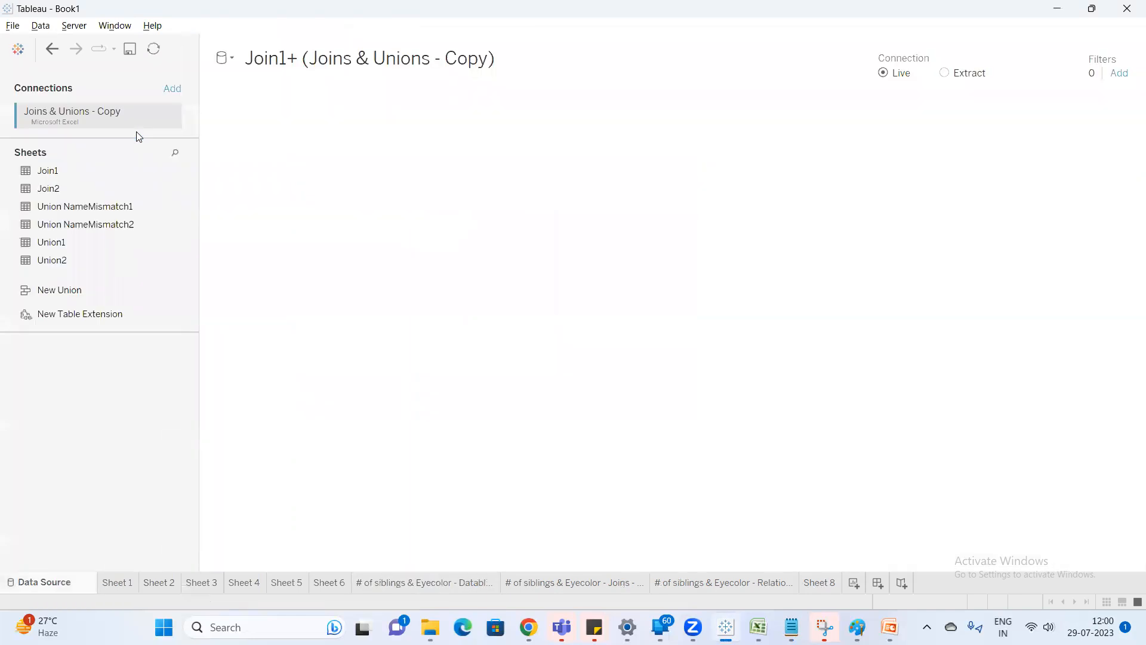
{"action": "left_click", "coordinate": [411, 144]}
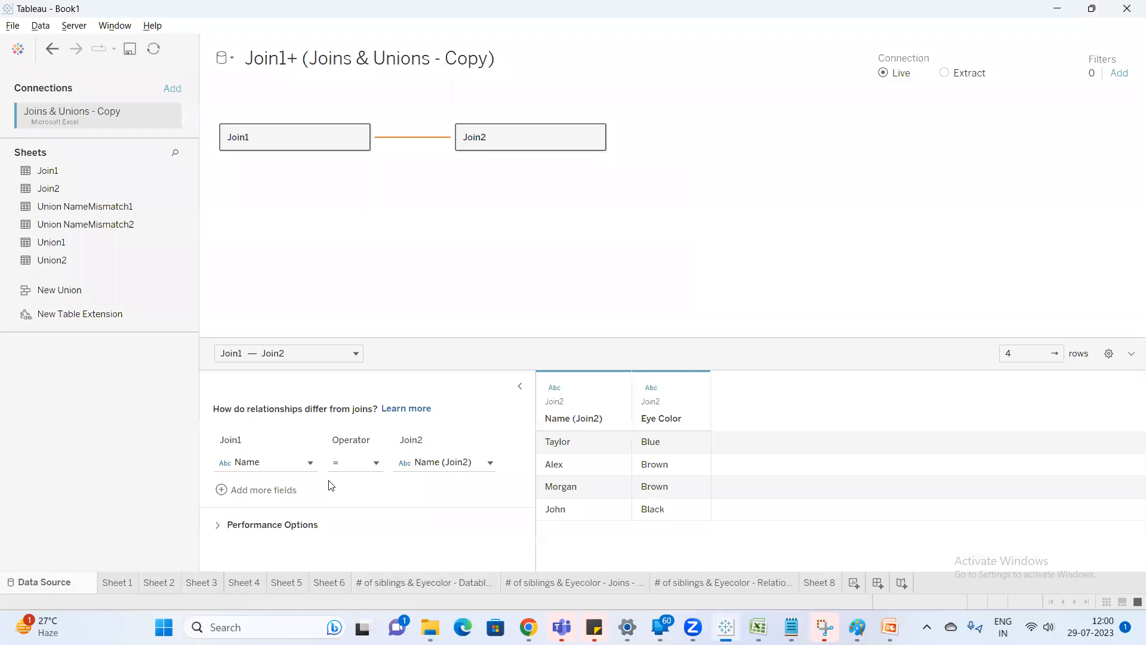
Examine the fields available for the Join1 and Join2 sides of the relationship without changing them.
{"action": "left_click", "coordinate": [281, 463]}
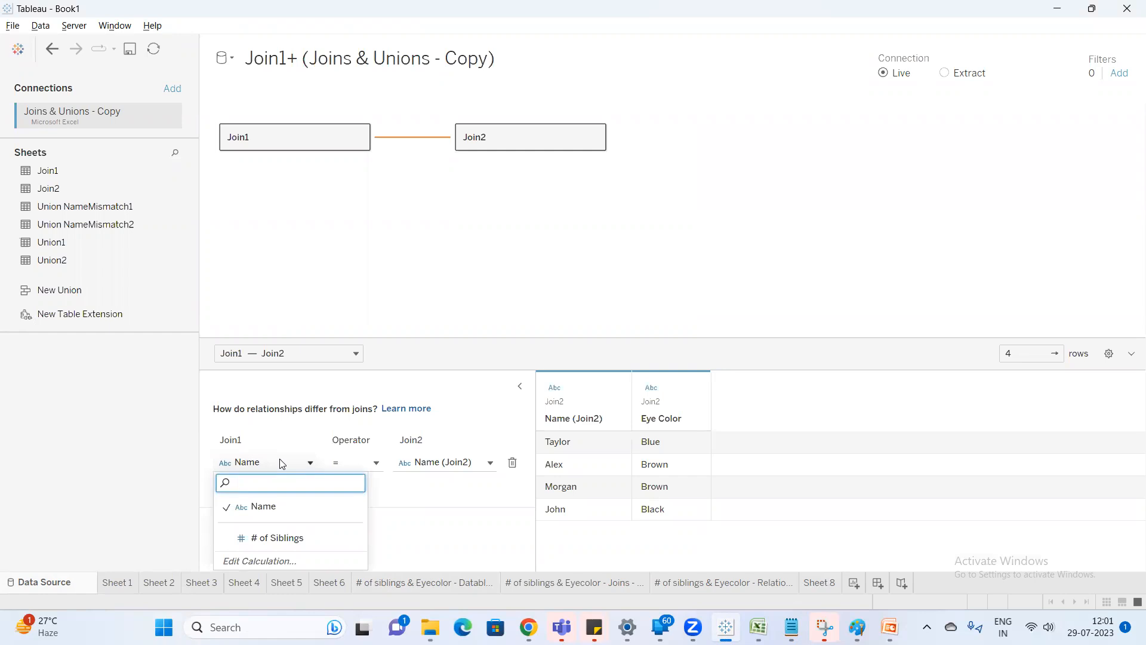
{"action": "left_click", "coordinate": [477, 466]}
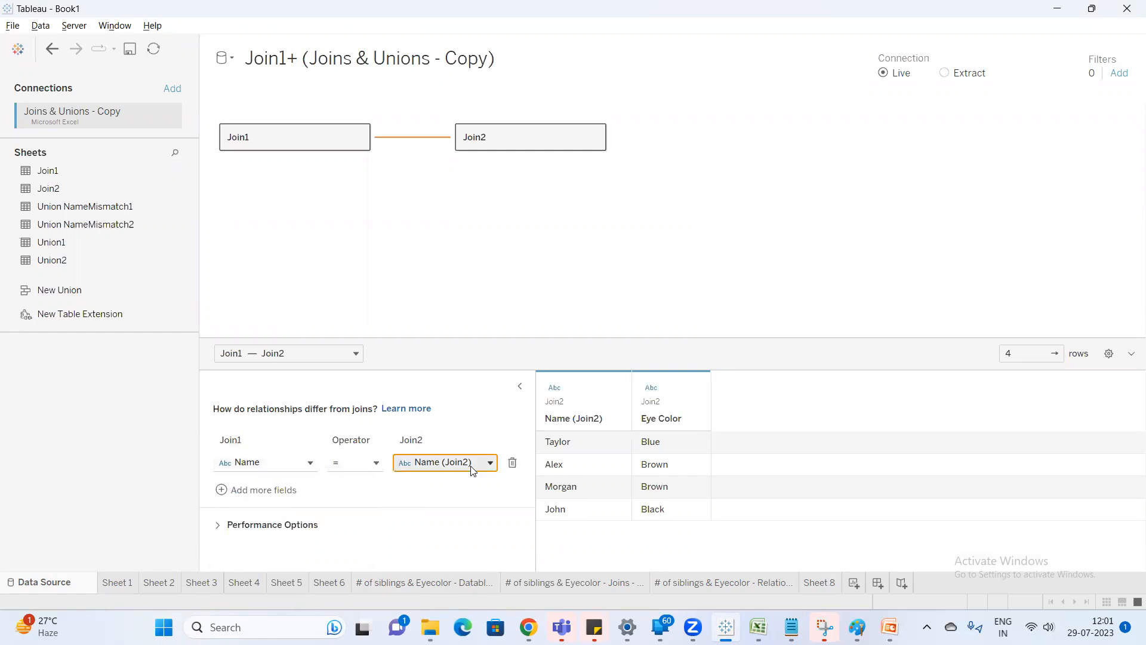
{"action": "left_click", "coordinate": [473, 470]}
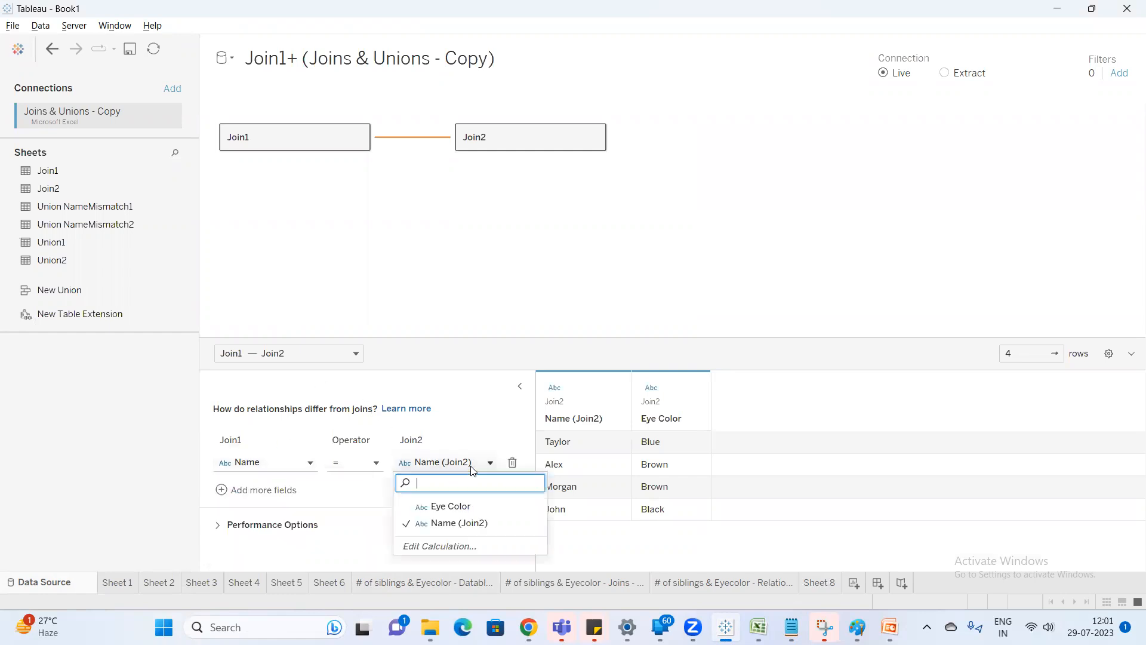
{"action": "left_click", "coordinate": [436, 253]}
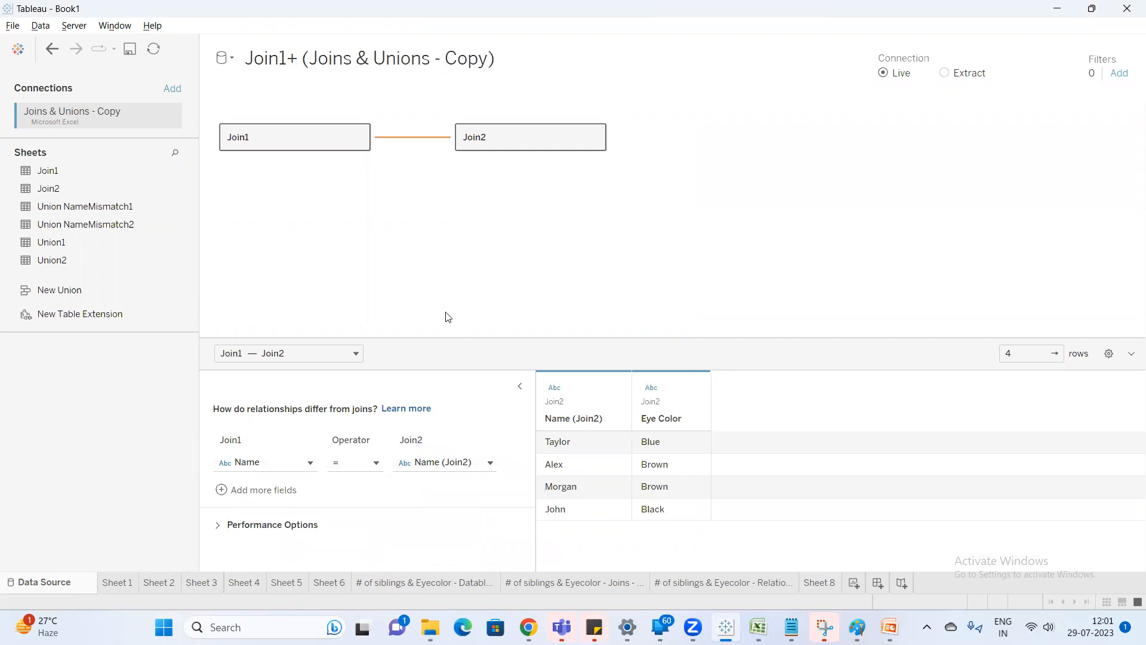
From the Joins - Physical sheet, open the Inner Join data source's physical tables and examine the join clause between Join1 and Join2.
{"action": "left_click", "coordinate": [561, 583]}
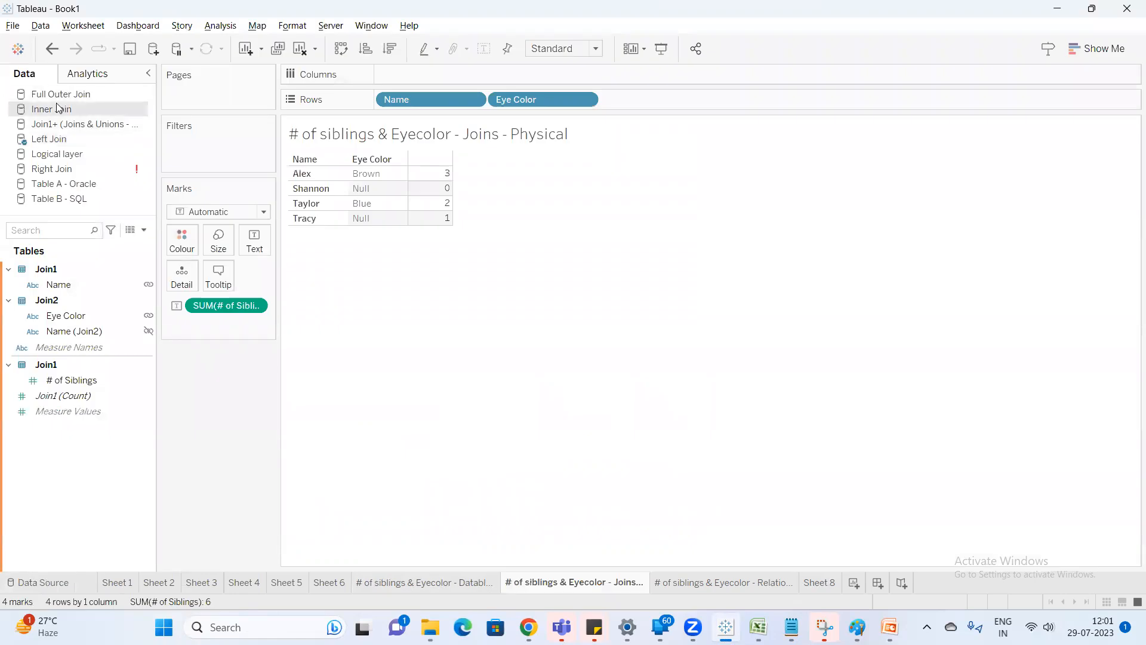
{"action": "right_click", "coordinate": [58, 108]}
{"action": "left_click", "coordinate": [89, 110]}
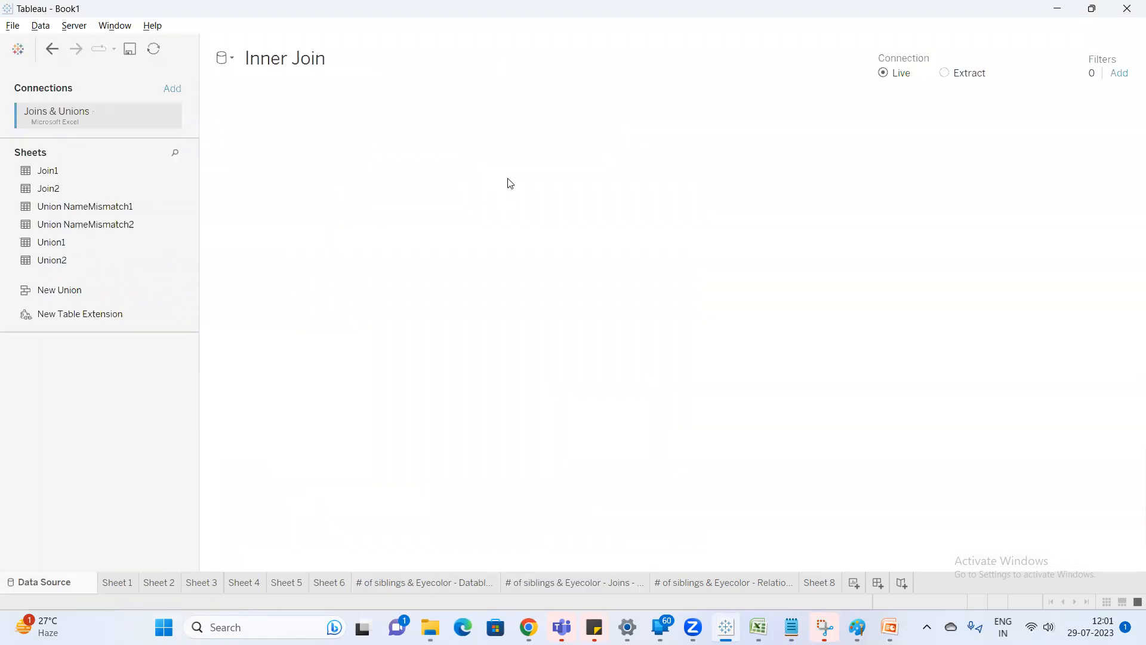
{"action": "double_click", "coordinate": [258, 139]}
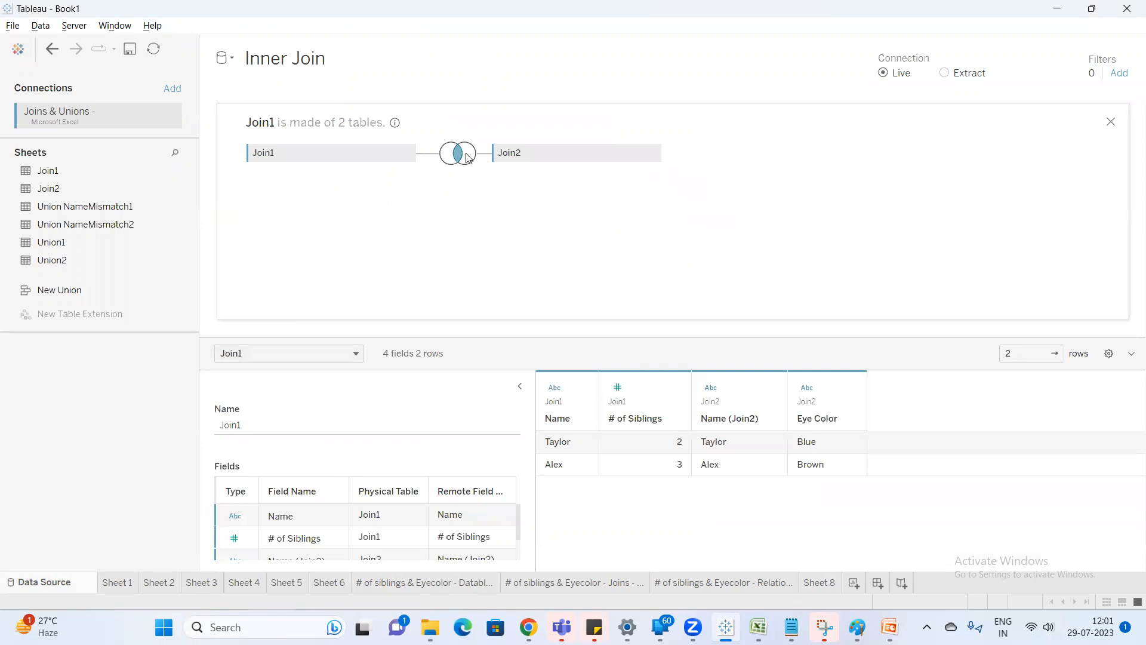
{"action": "left_click", "coordinate": [465, 154]}
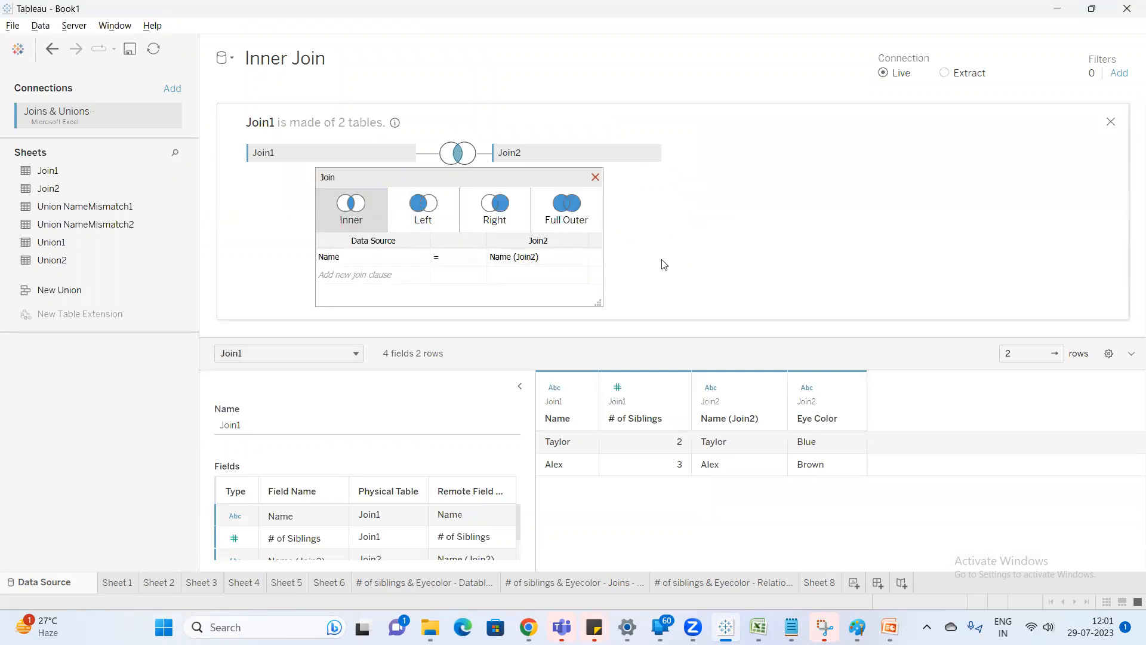
Look at the Relationship -Logical sheet and Sheet 8, and return to the Datablending sheet.
{"action": "left_click", "coordinate": [764, 584]}
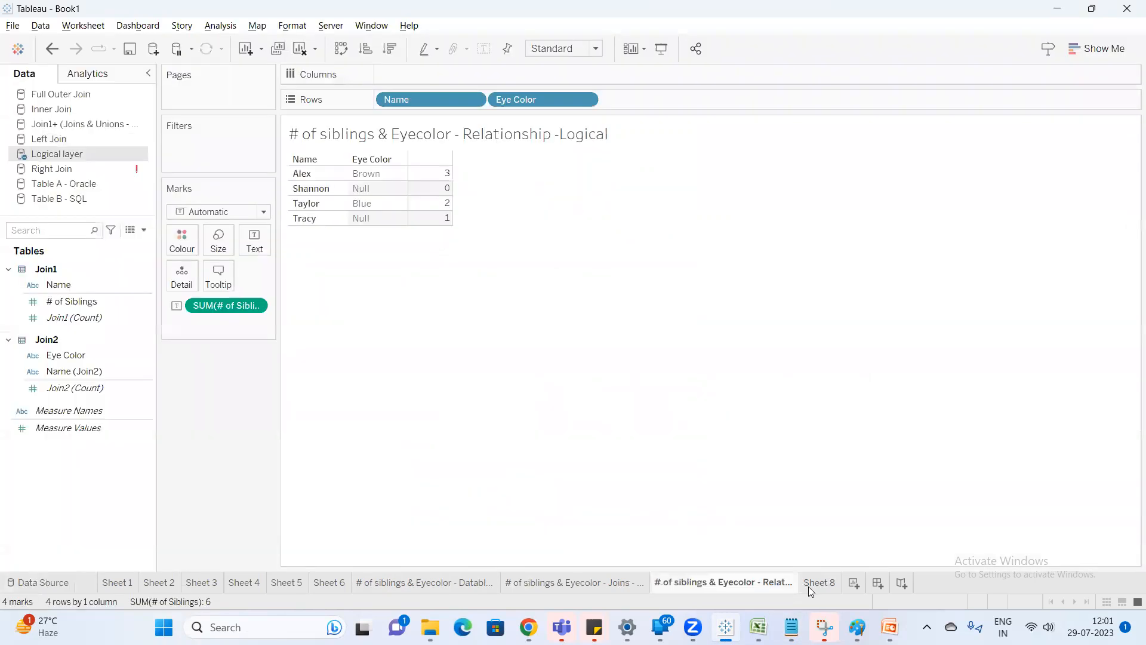
{"action": "left_click", "coordinate": [817, 583]}
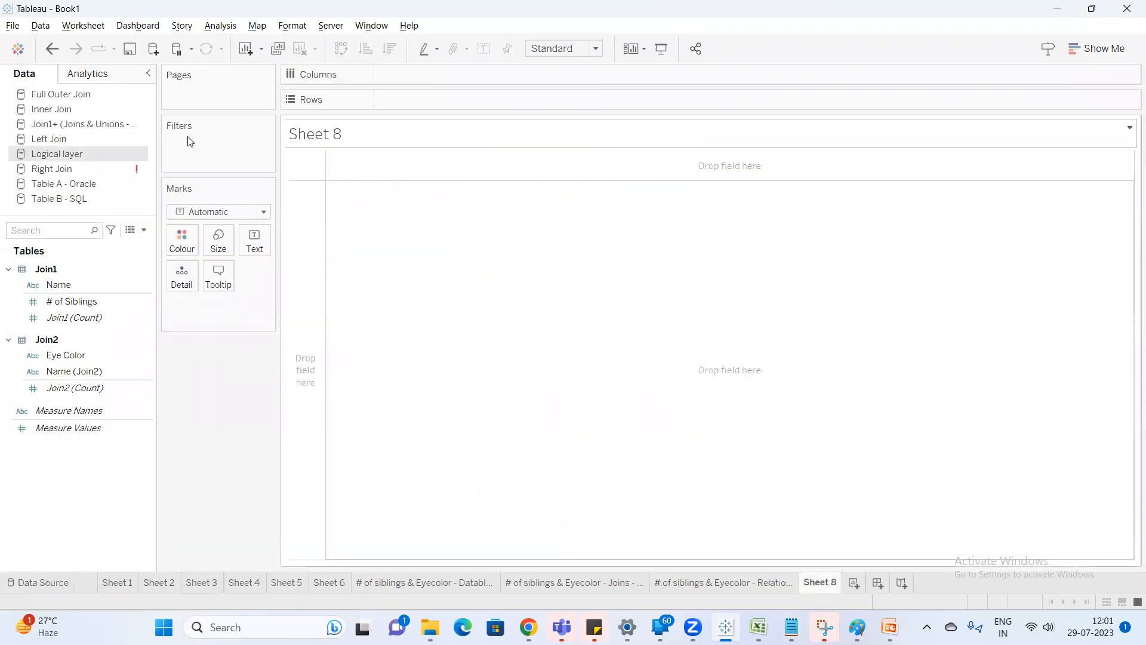
{"action": "left_click", "coordinate": [458, 583]}
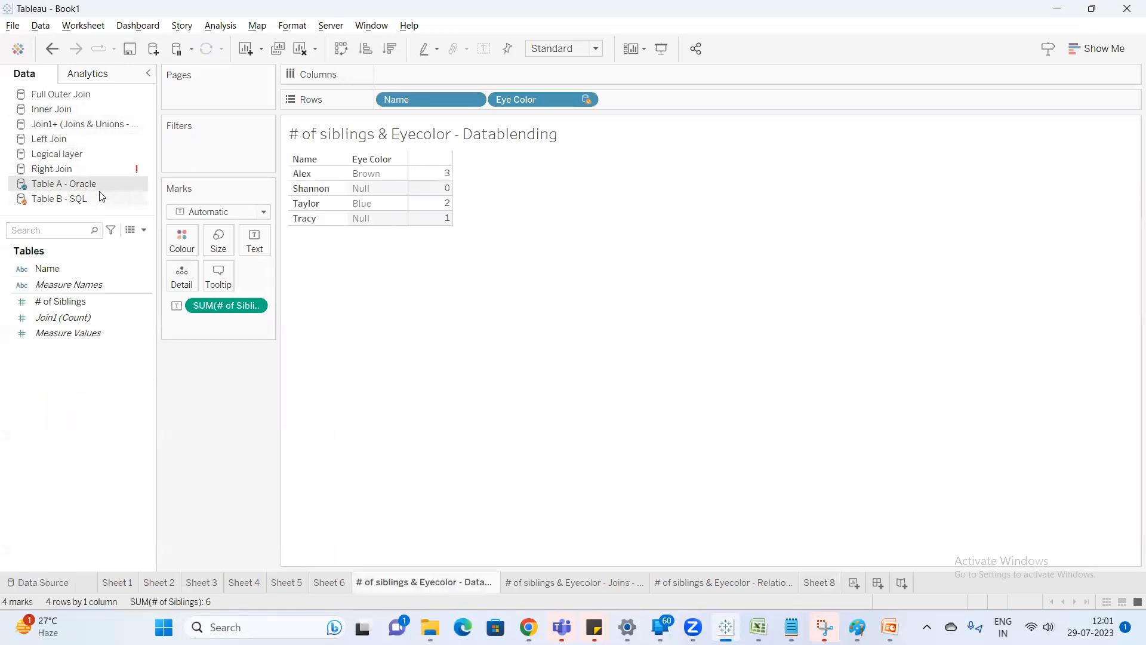
Select Table B - SQL, edit the blend relationships, set the mapping to Custom and start a new field mapping with primary field Name.
{"action": "left_click", "coordinate": [87, 201]}
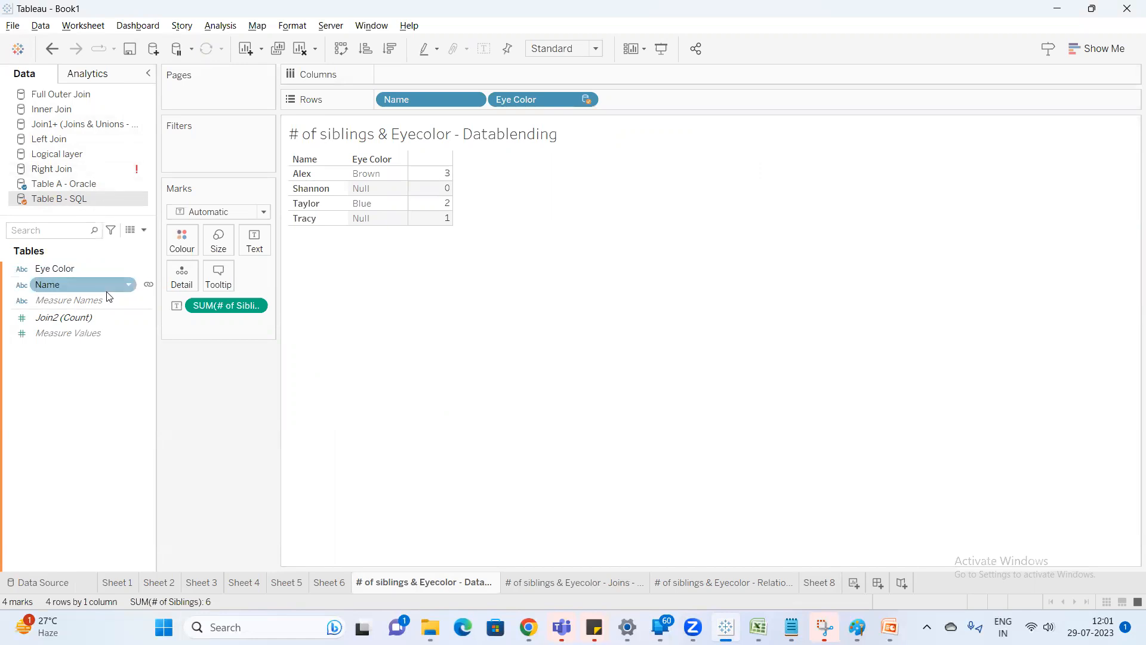
{"action": "left_click", "coordinate": [42, 26]}
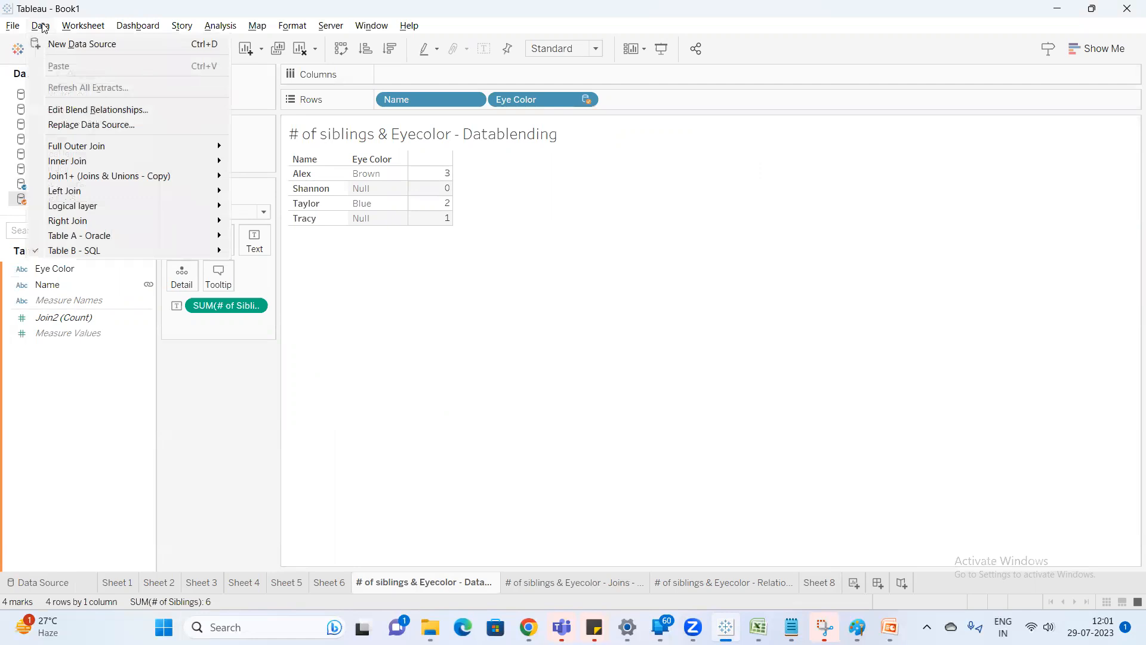
{"action": "left_click", "coordinate": [98, 110]}
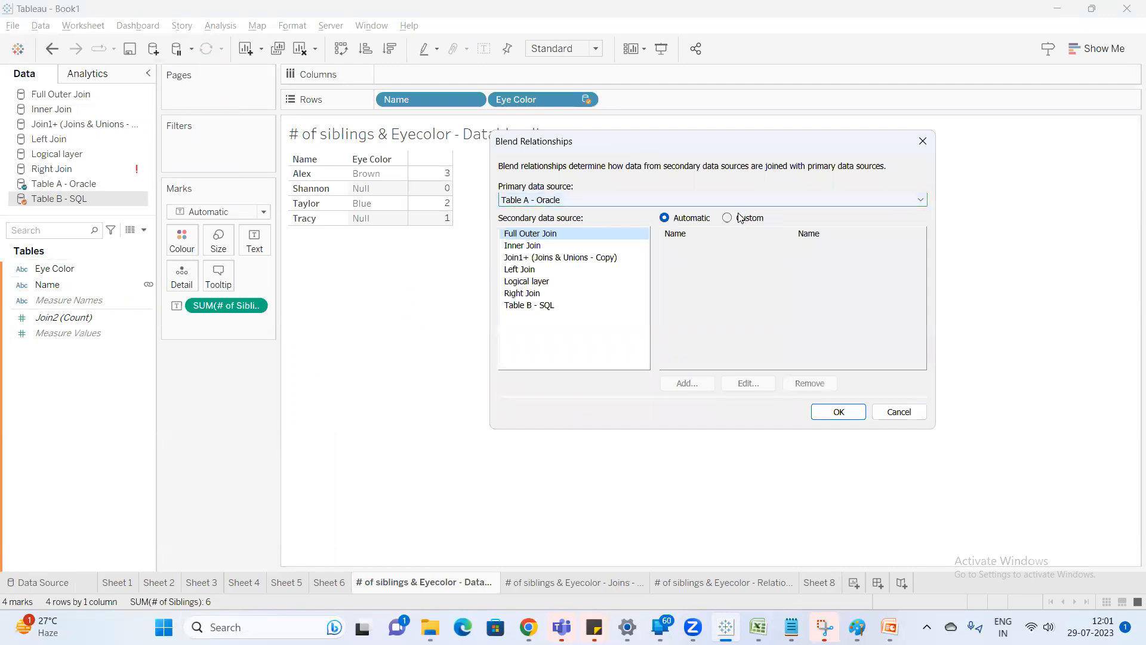
{"action": "left_click", "coordinate": [740, 218]}
{"action": "left_click", "coordinate": [686, 383]}
{"action": "left_click", "coordinate": [572, 173]}
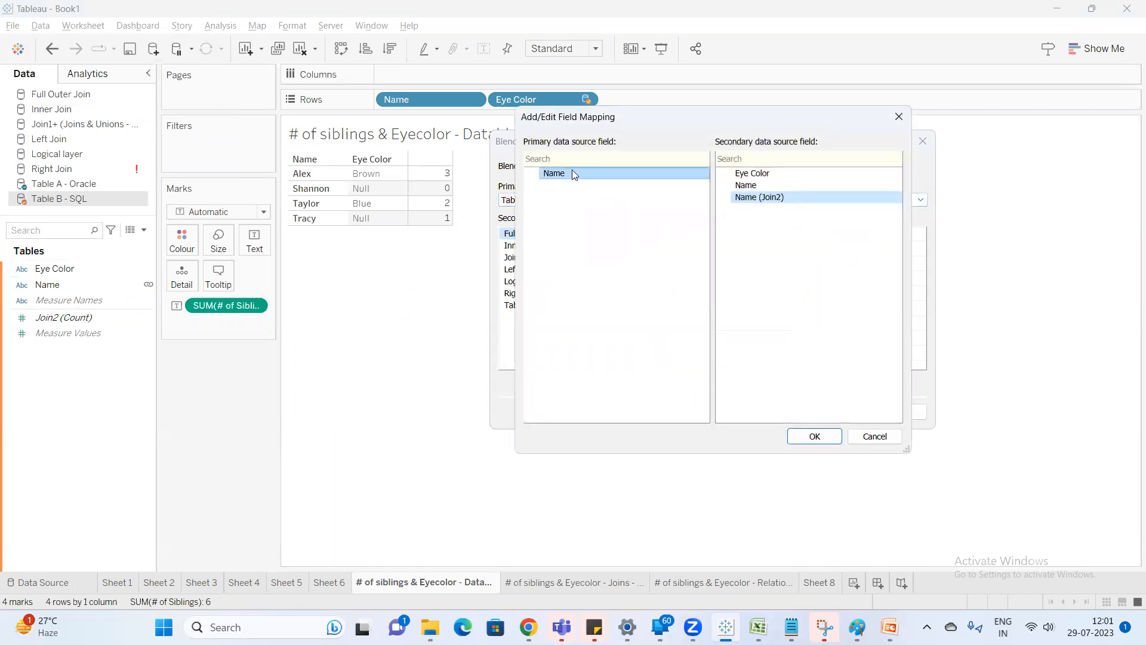
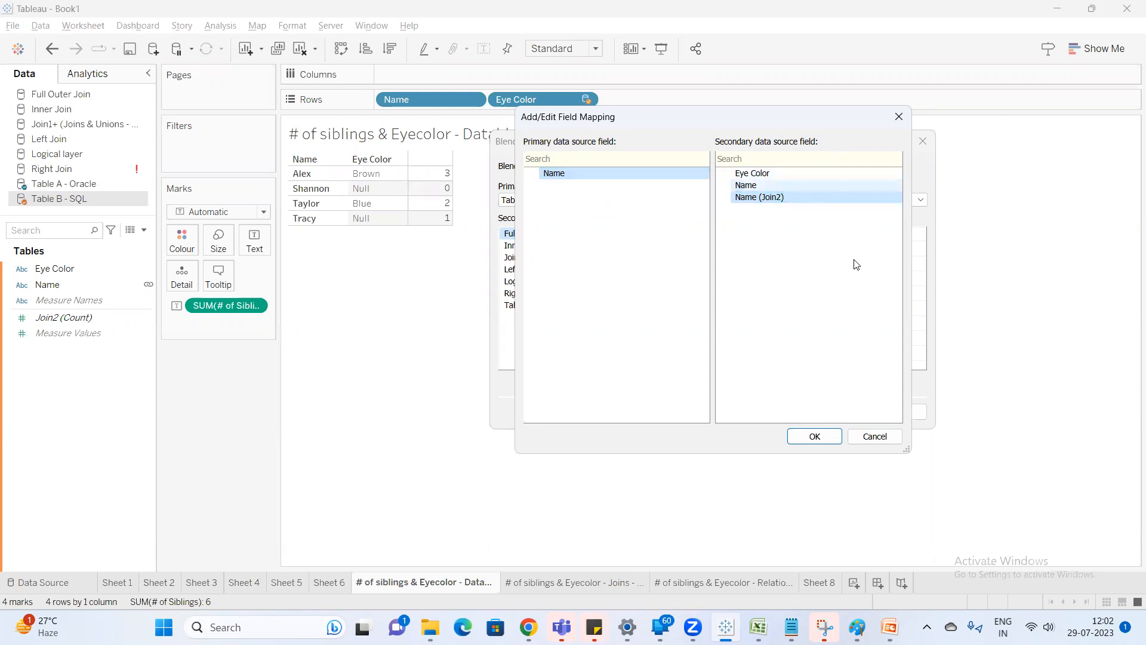
Map Name to the Full Outer Join source's Name (Join2), replacing the existing mapping, and apply the blend relationships.
{"action": "left_click", "coordinate": [815, 437]}
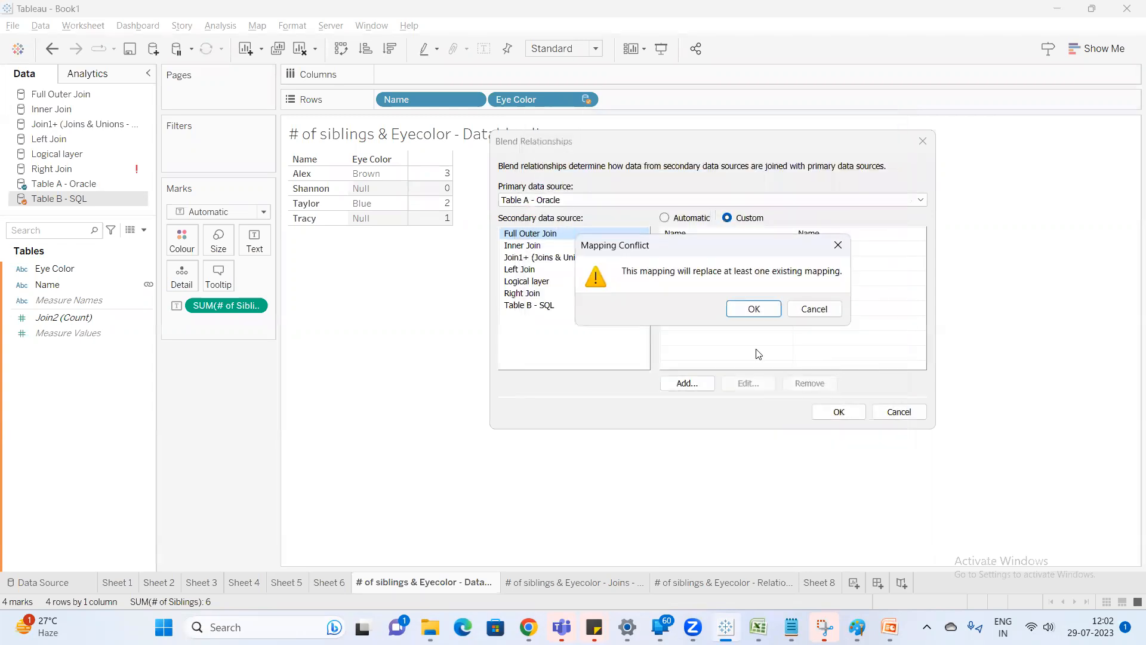
{"action": "left_click", "coordinate": [753, 308]}
{"action": "left_click", "coordinate": [836, 412]}
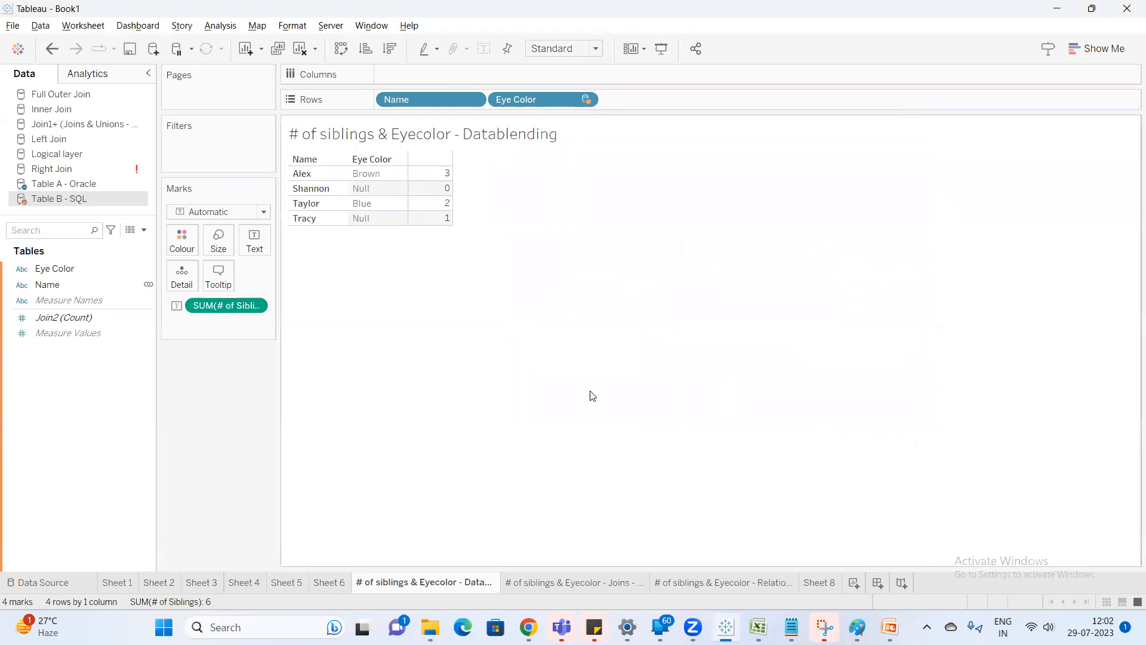
Stop using Name as the linking field for Table B - SQL, dismiss the warning and open the blend relationships.
{"action": "left_click", "coordinate": [149, 287]}
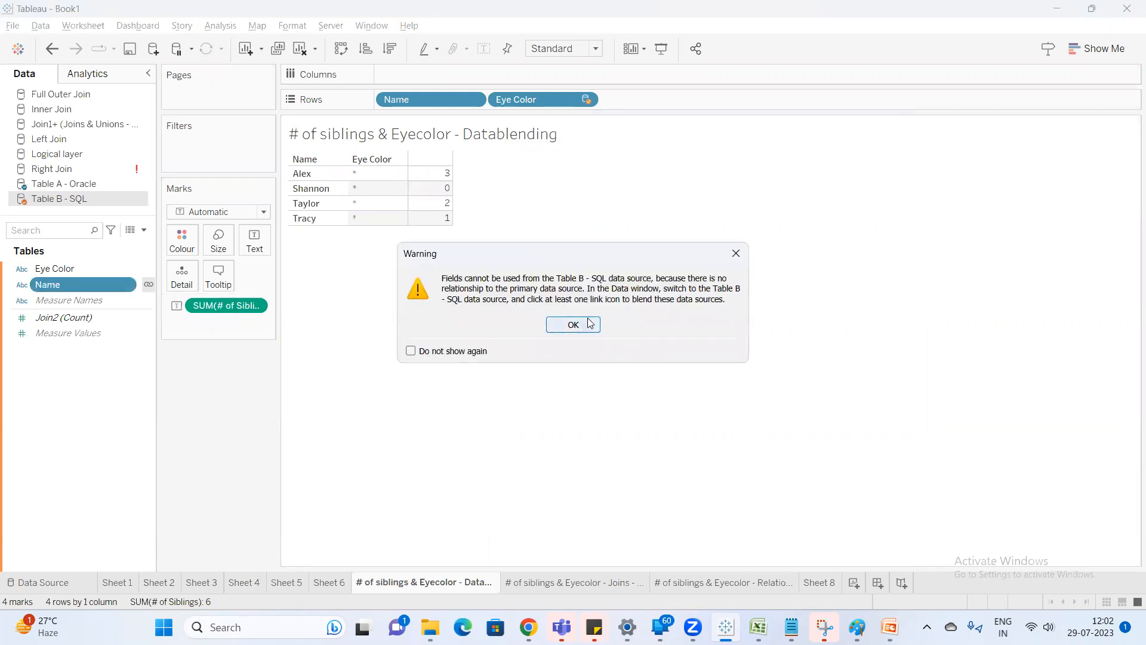
{"action": "left_click", "coordinate": [737, 254]}
{"action": "left_click", "coordinate": [41, 25]}
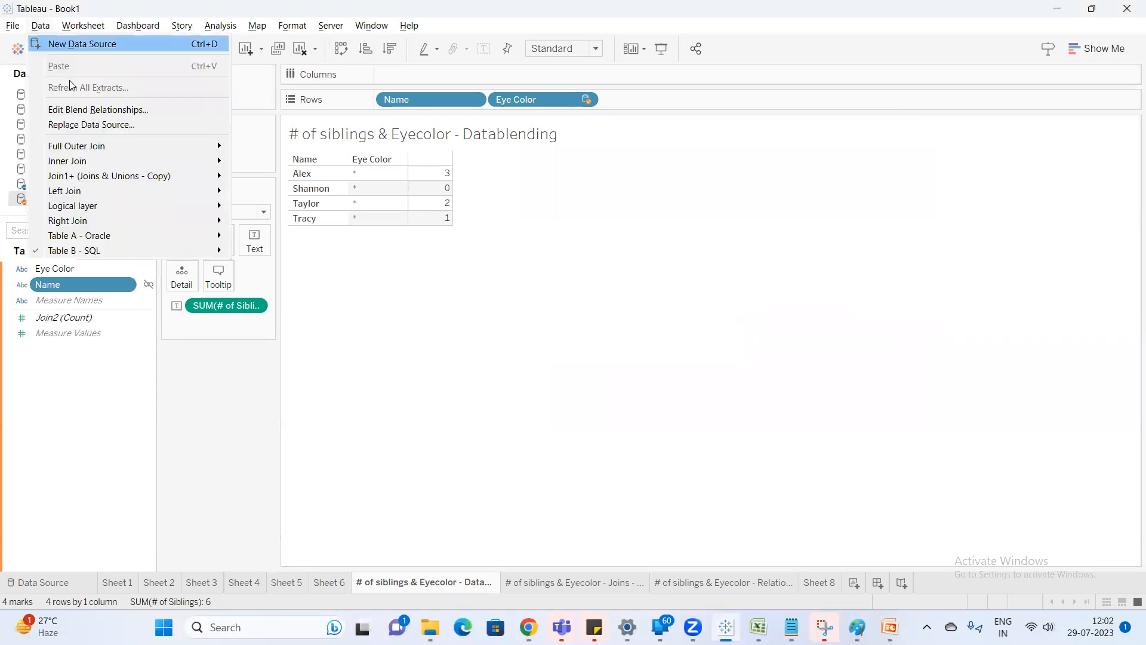
{"action": "left_click", "coordinate": [87, 109]}
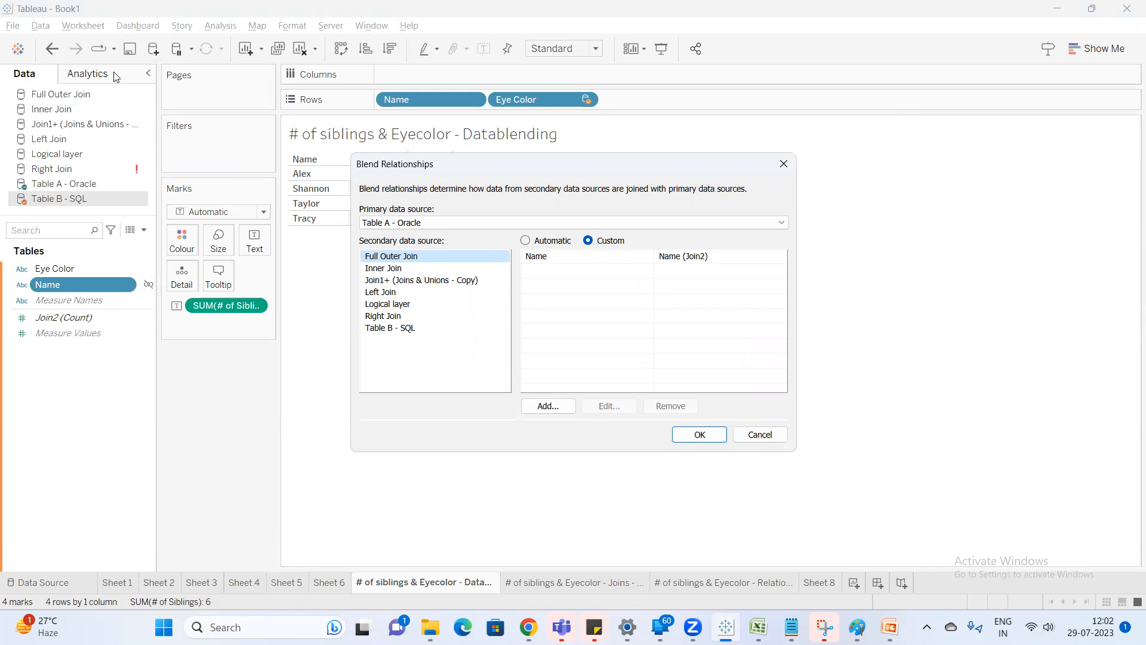
In the Paint sketch, circle the Venn join icon and the noodle between Join1 and Join2, and return to Tableau.
{"action": "mouse_move", "coordinate": [857, 626]}
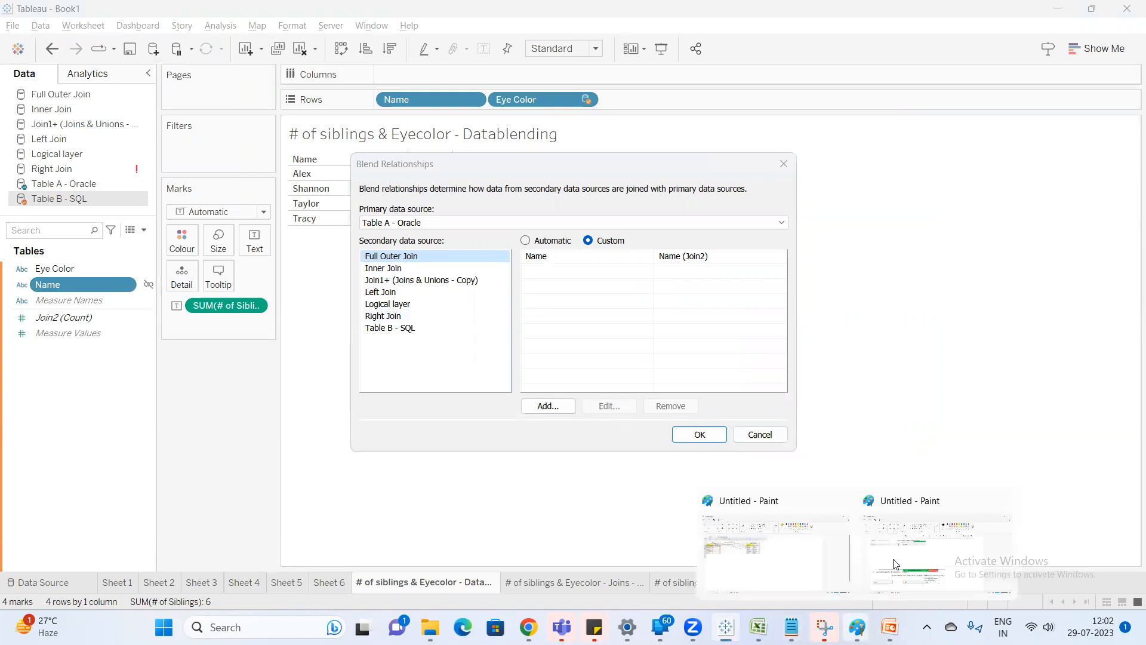
{"action": "left_click", "coordinate": [735, 549]}
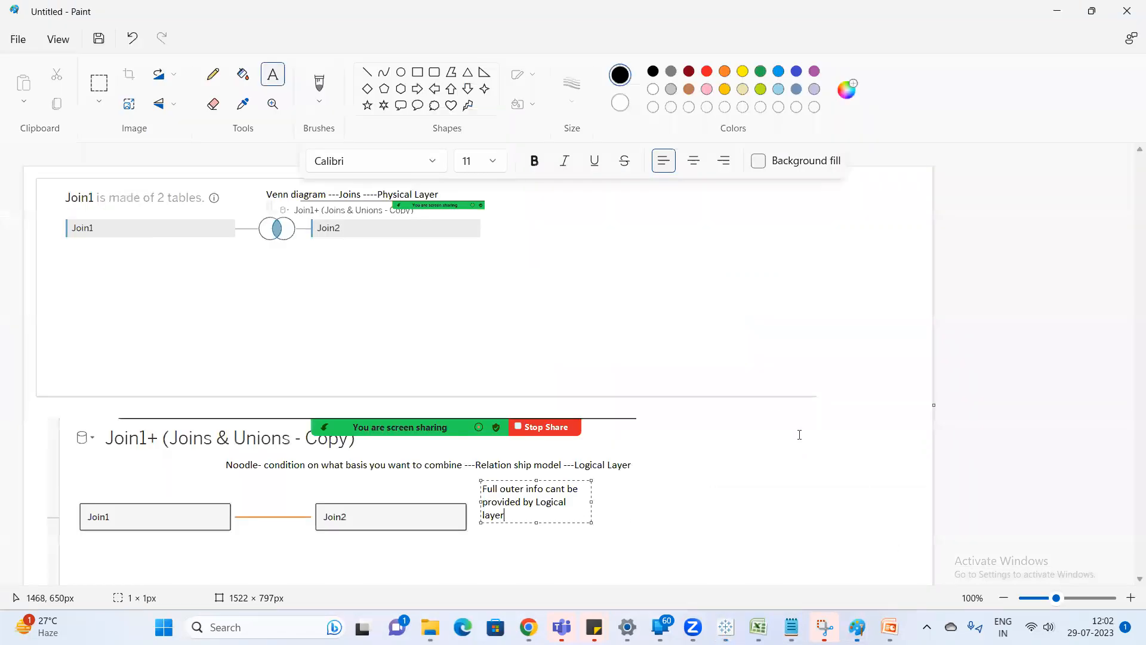
{"action": "left_click", "coordinate": [213, 74]}
{"action": "mouse_move", "coordinate": [307, 227]}
{"action": "left_mouse_down"}
{"action": "mouse_move", "coordinate": [293, 206]}
{"action": "mouse_move", "coordinate": [258, 207]}
{"action": "mouse_move", "coordinate": [254, 239]}
{"action": "mouse_move", "coordinate": [289, 253]}
{"action": "mouse_move", "coordinate": [308, 221]}
{"action": "left_mouse_up"}
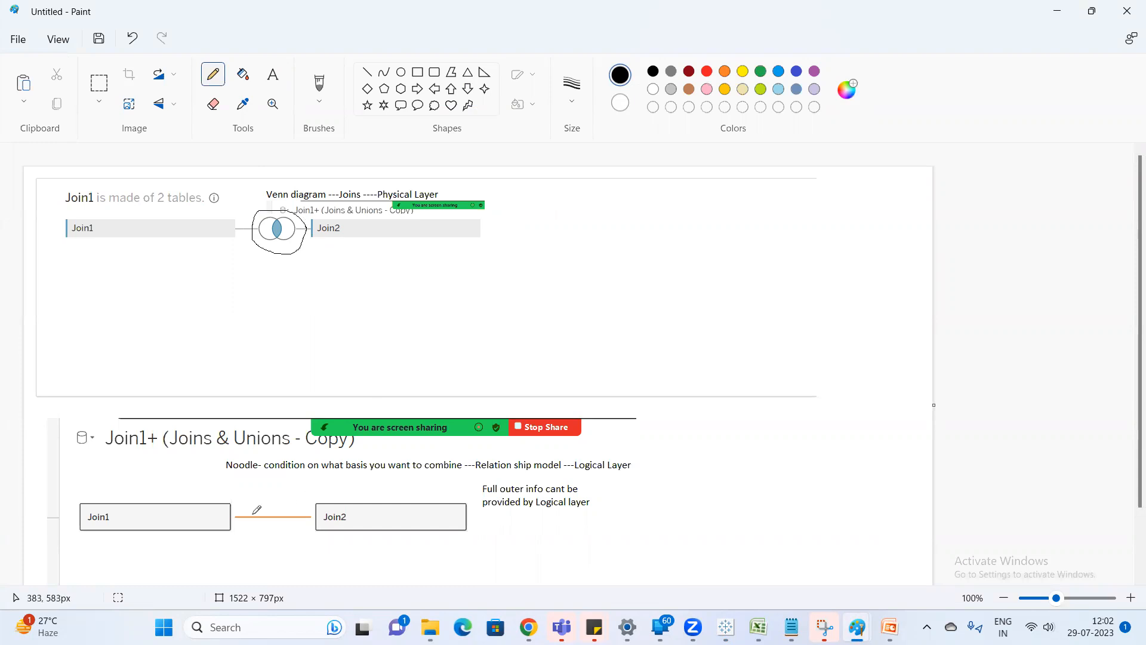
{"action": "mouse_move", "coordinate": [282, 506]}
{"action": "left_mouse_down"}
{"action": "mouse_move", "coordinate": [262, 514]}
{"action": "mouse_move", "coordinate": [281, 521]}
{"action": "mouse_move", "coordinate": [285, 507]}
{"action": "left_mouse_up"}
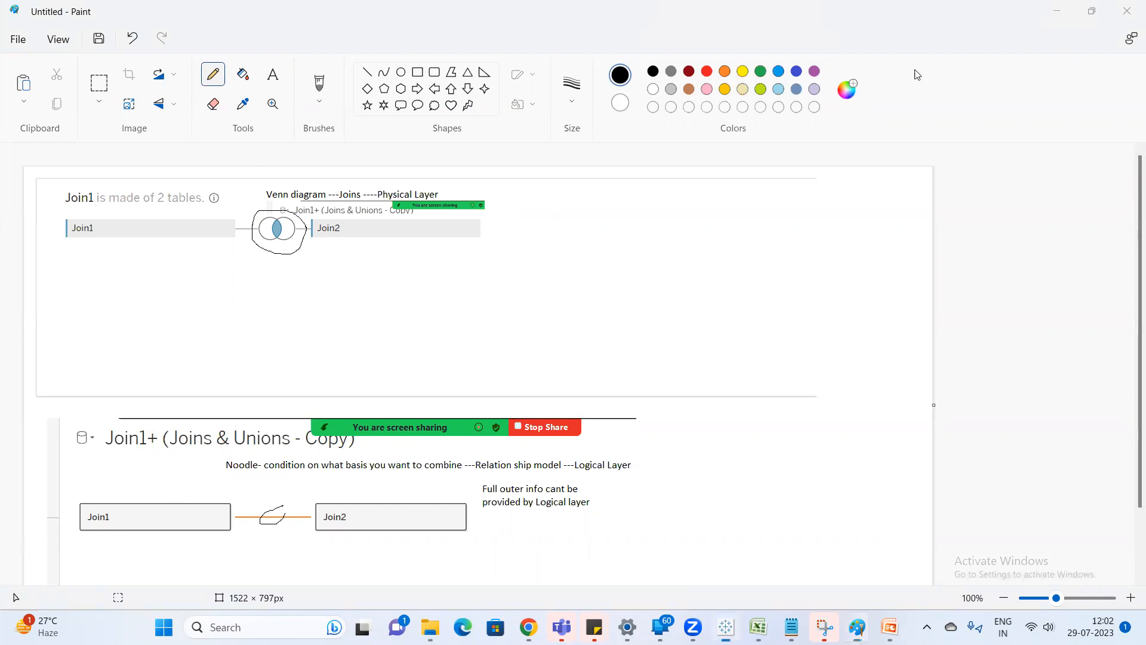
{"action": "left_click", "coordinate": [1057, 11]}
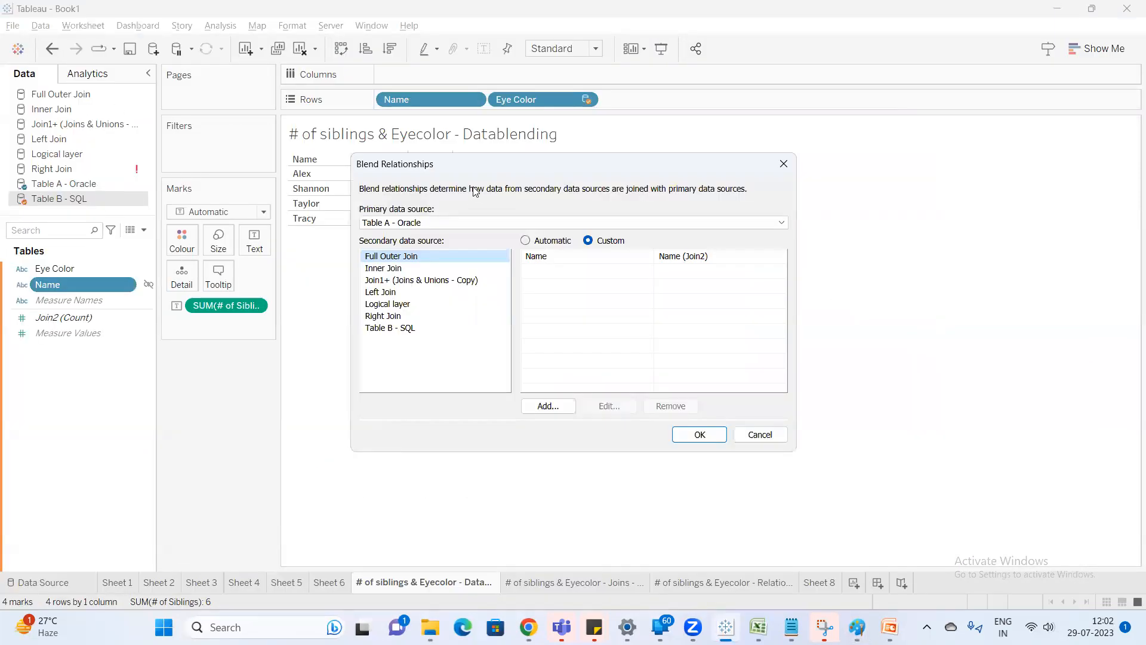
Close and reopen the blend relationships, examine the custom mapping for Table A - Oracle, and leave it without changes.
{"action": "left_click", "coordinate": [785, 165]}
{"action": "left_click", "coordinate": [37, 26]}
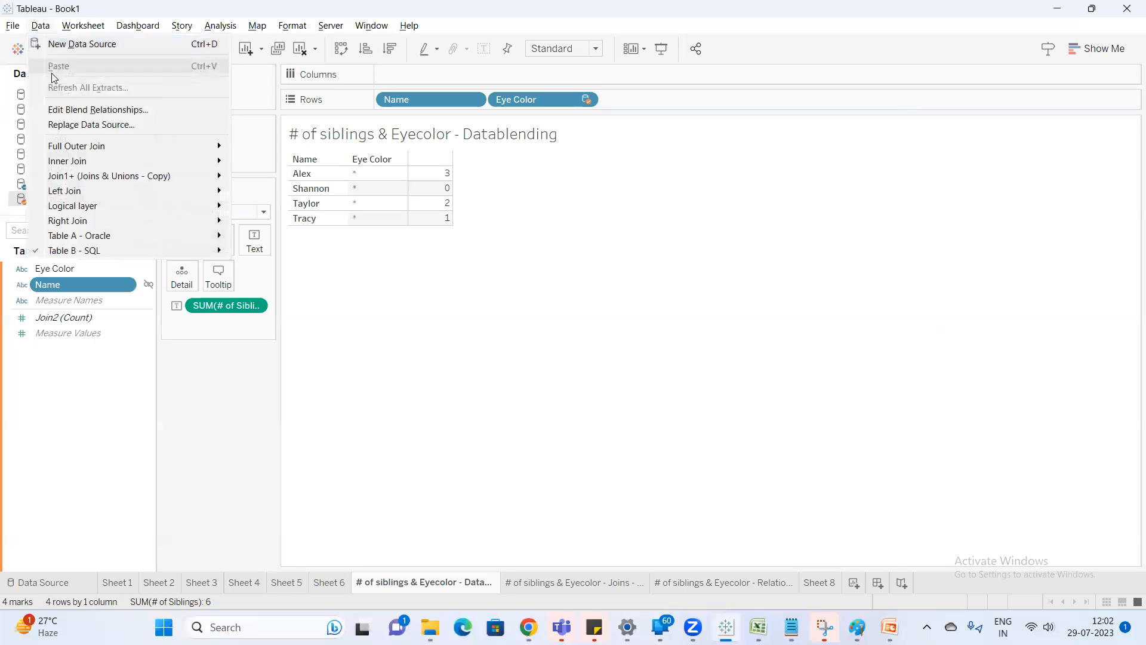
{"action": "left_click", "coordinate": [77, 107]}
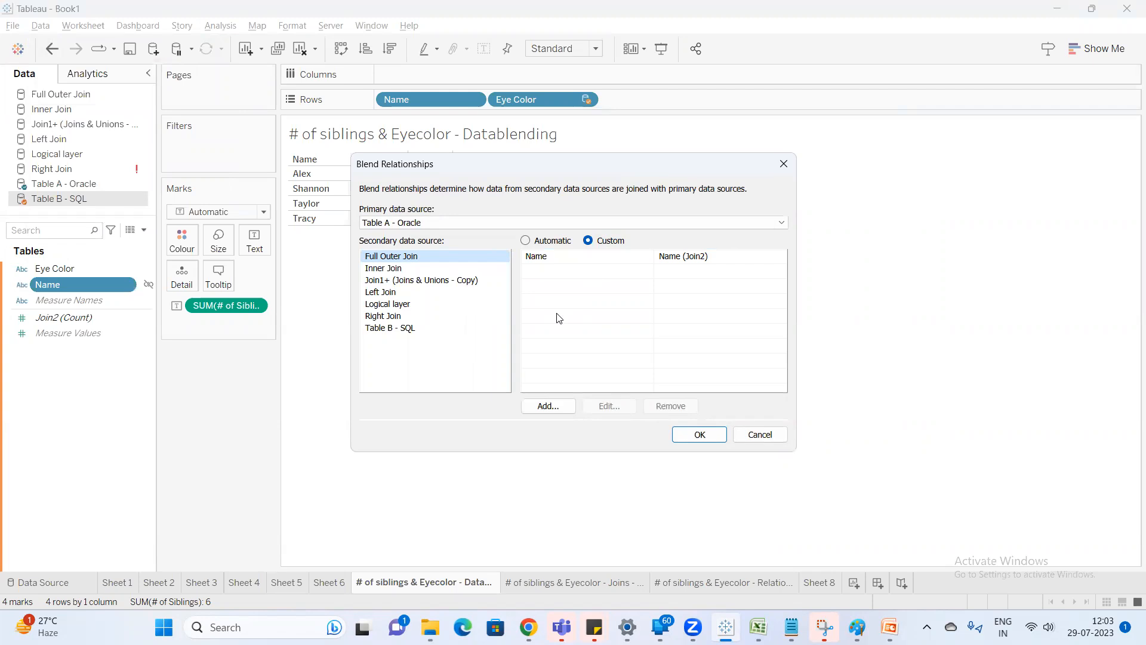
{"action": "left_click", "coordinate": [773, 437]}
Review the Notepad notes on relationships and joins, highlighting the numbered list of Datablending, Joins and Relationship.
{"action": "mouse_move", "coordinate": [792, 627]}
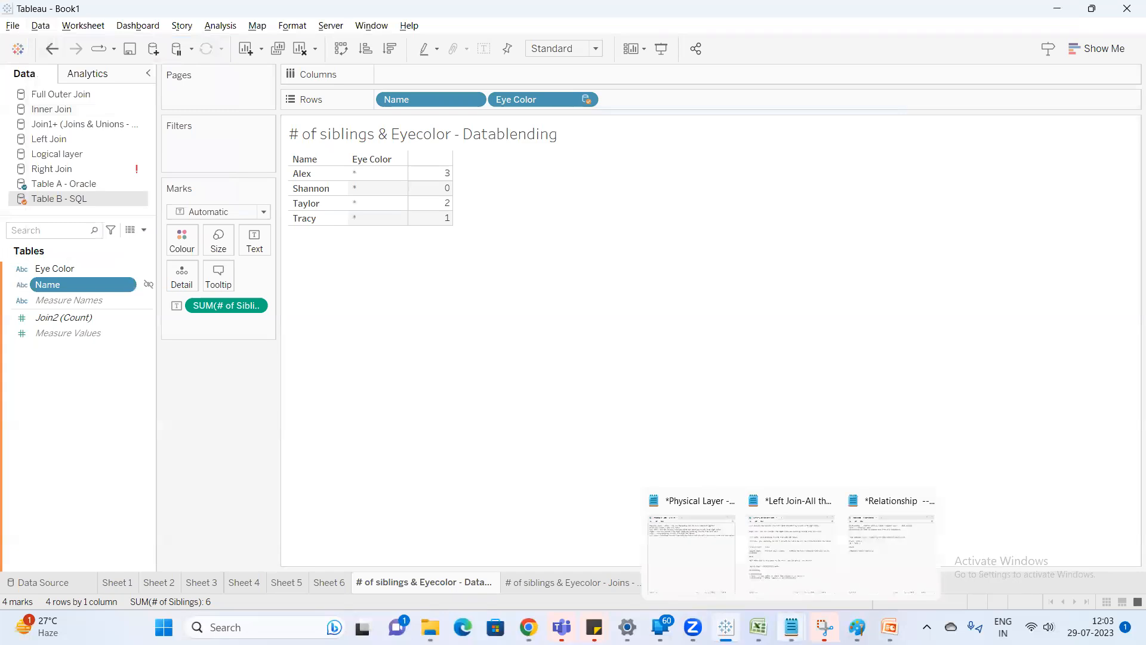
{"action": "left_click", "coordinate": [876, 537]}
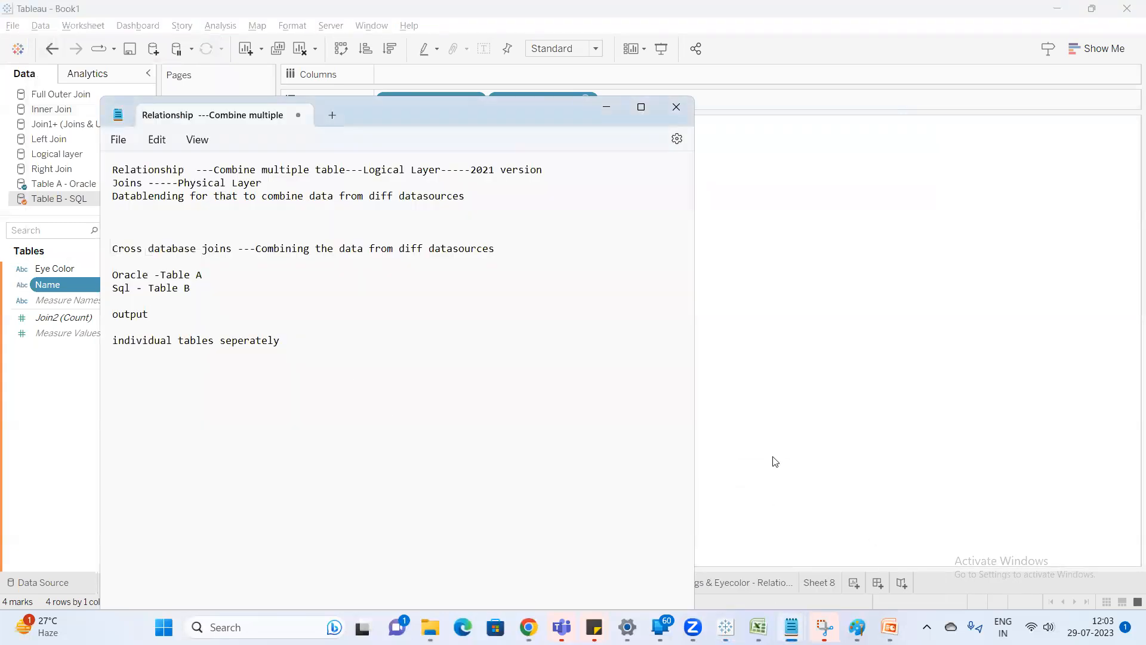
{"action": "mouse_move", "coordinate": [758, 627]}
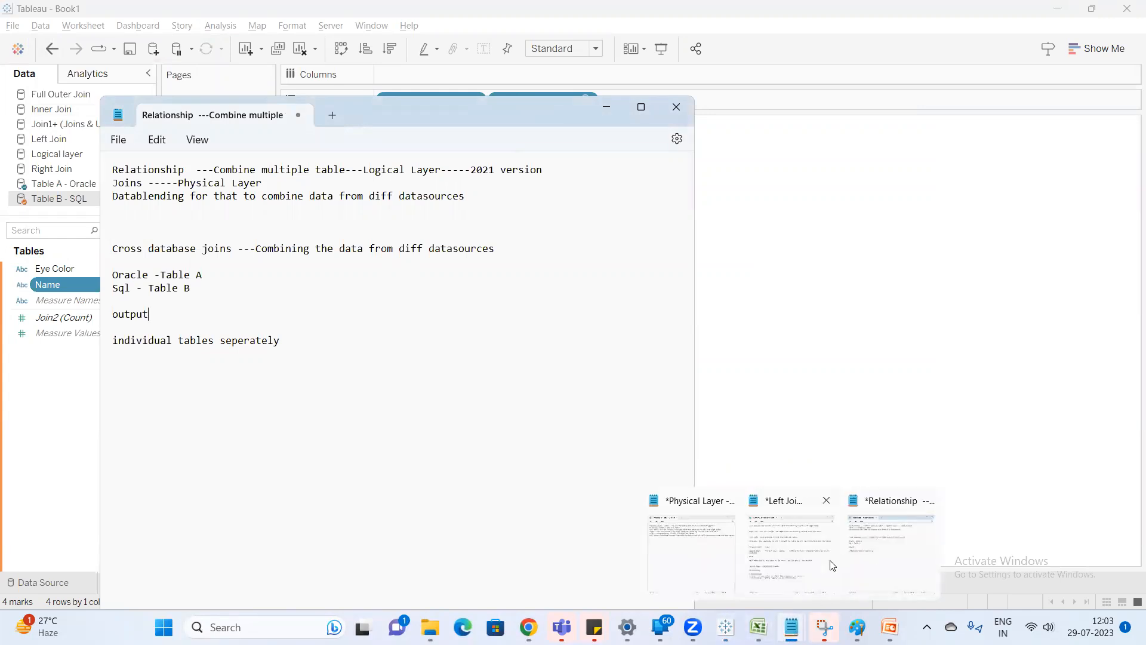
{"action": "left_click", "coordinate": [833, 565]}
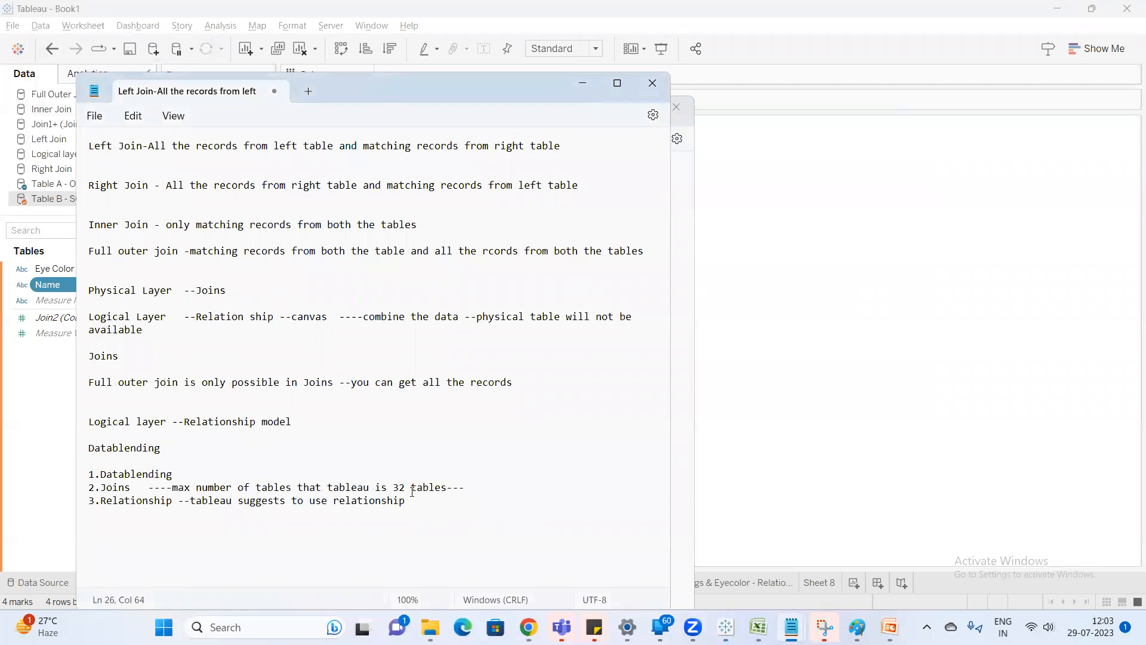
{"action": "left_click_drag", "start_coordinate": [414, 498], "coordinate": [104, 465]}
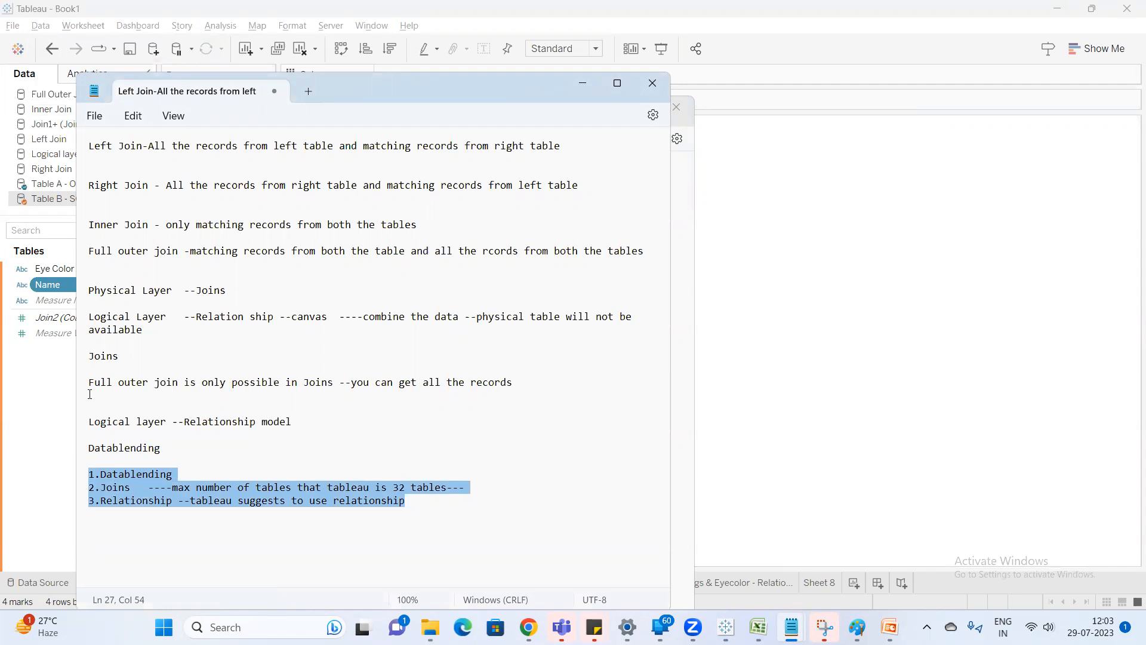
{"action": "left_click", "coordinate": [428, 510]}
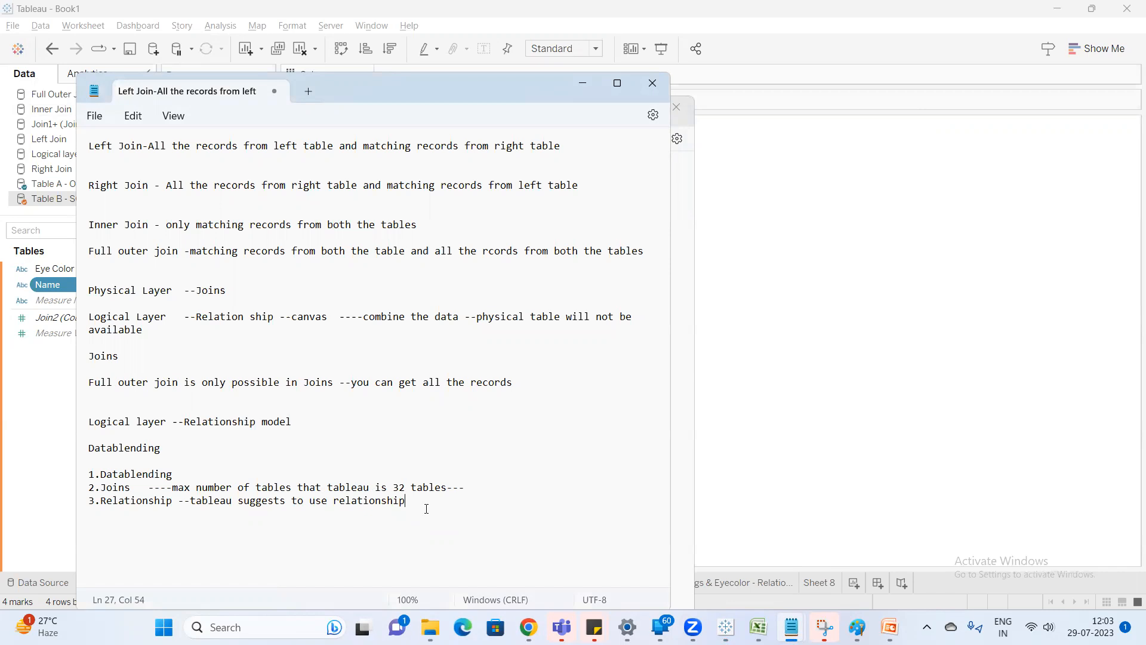
Switch to the Google Meet call in Chrome and close the in-call messages.
{"action": "mouse_move", "coordinate": [529, 627]}
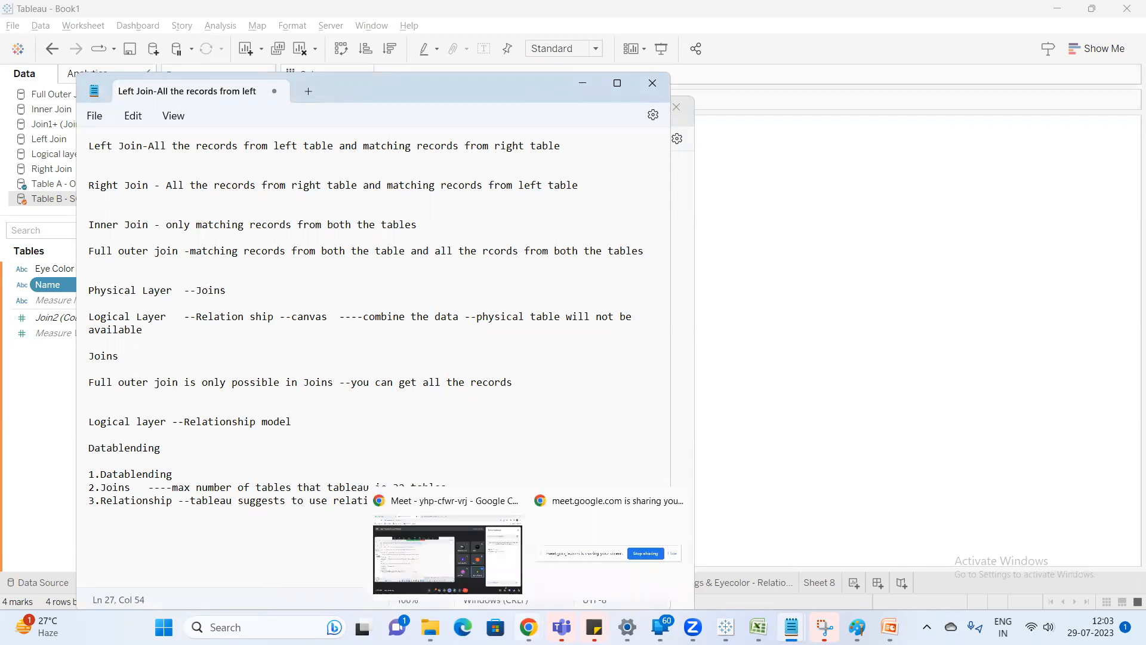
{"action": "left_click", "coordinate": [454, 555]}
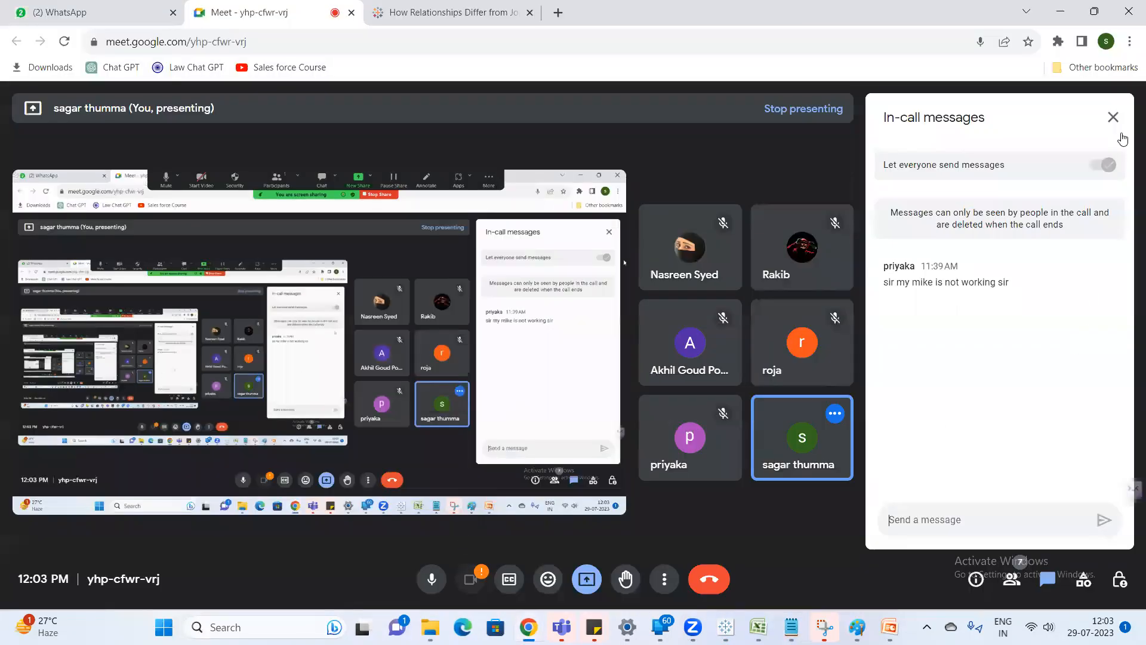
{"action": "left_click", "coordinate": [1113, 117]}
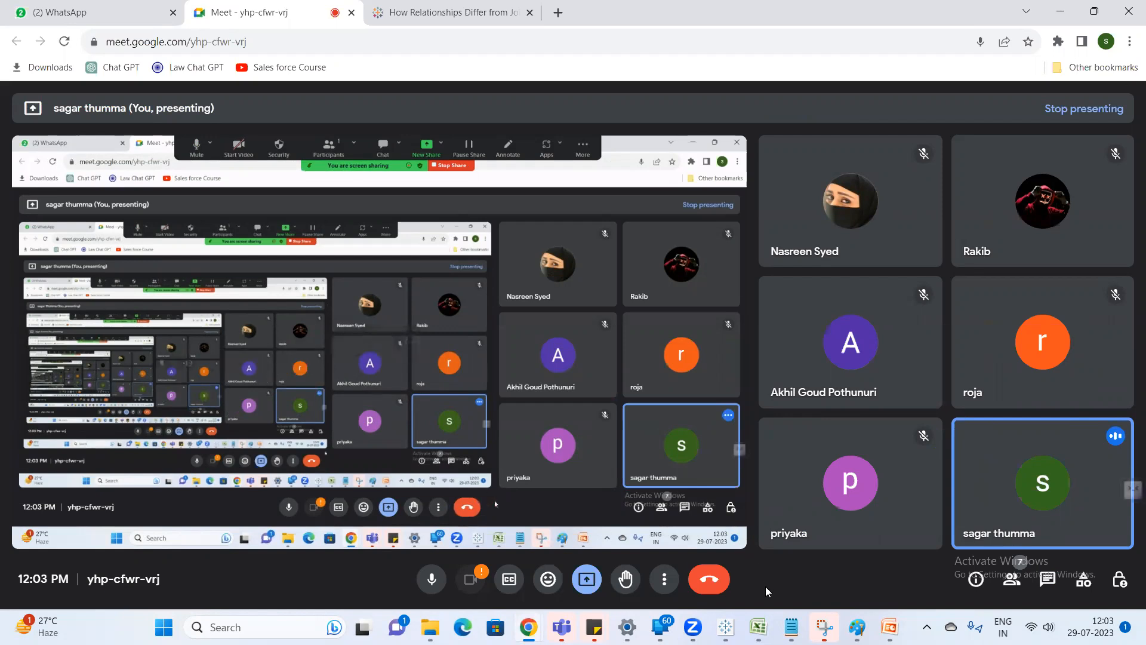
Open a new Notepad note and write "Relationship model---Logical layer" on its first line.
{"action": "mouse_move", "coordinate": [791, 627]}
{"action": "key", "text": "super"}
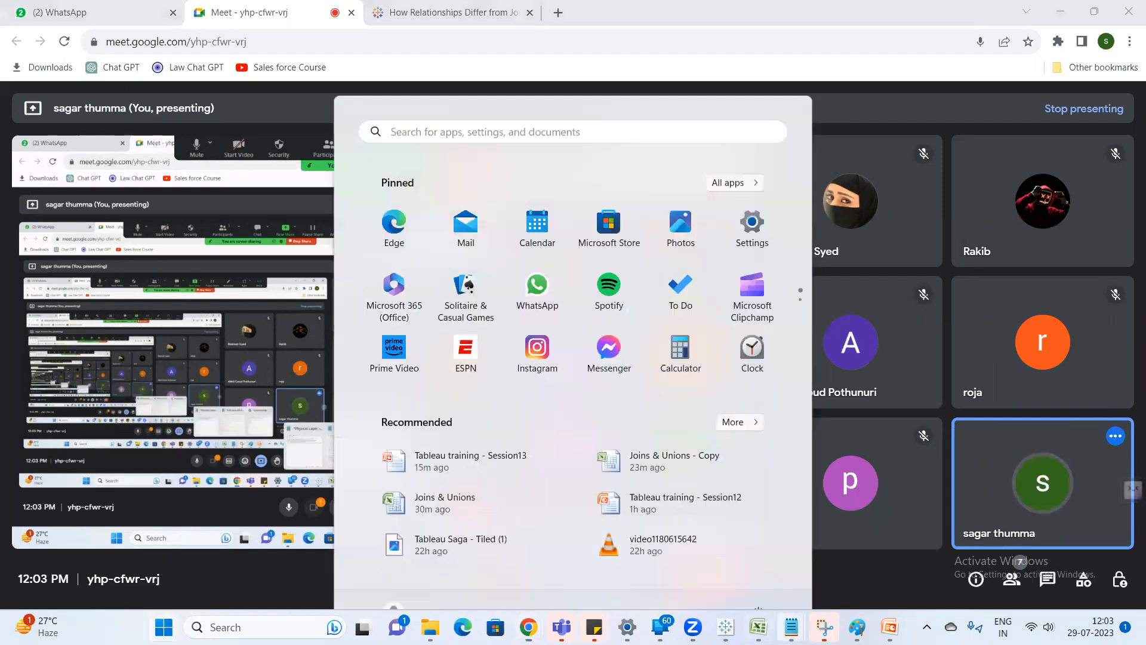
{"action": "type", "text": "note"}
{"action": "key", "text": "Return"}
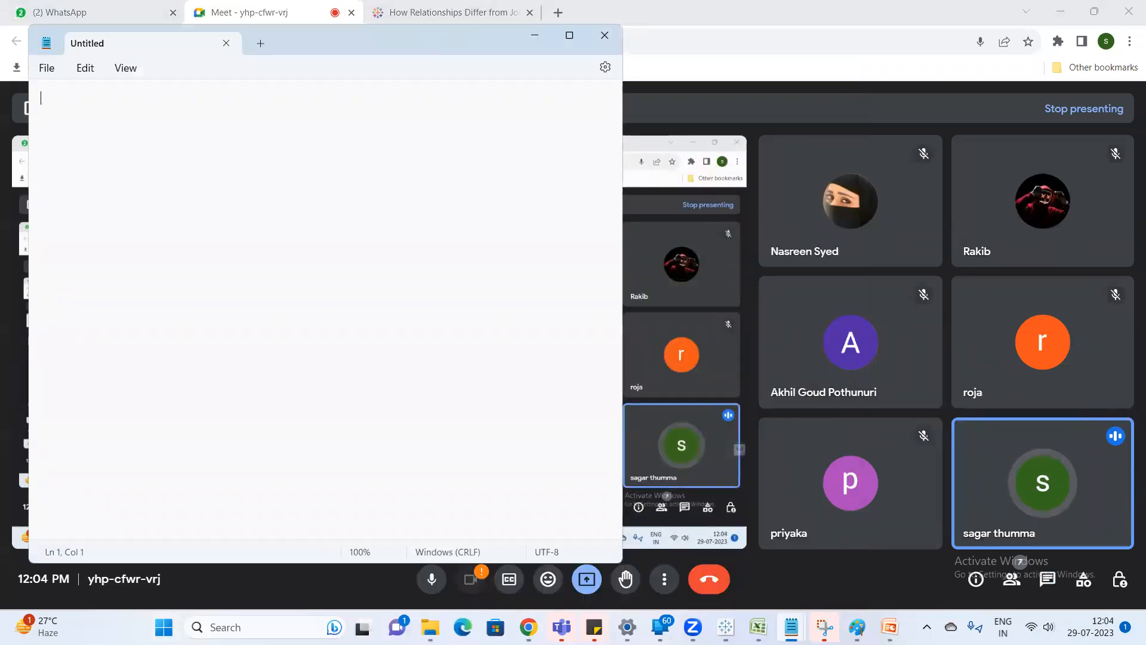
{"action": "type", "text": "Relationshi"}
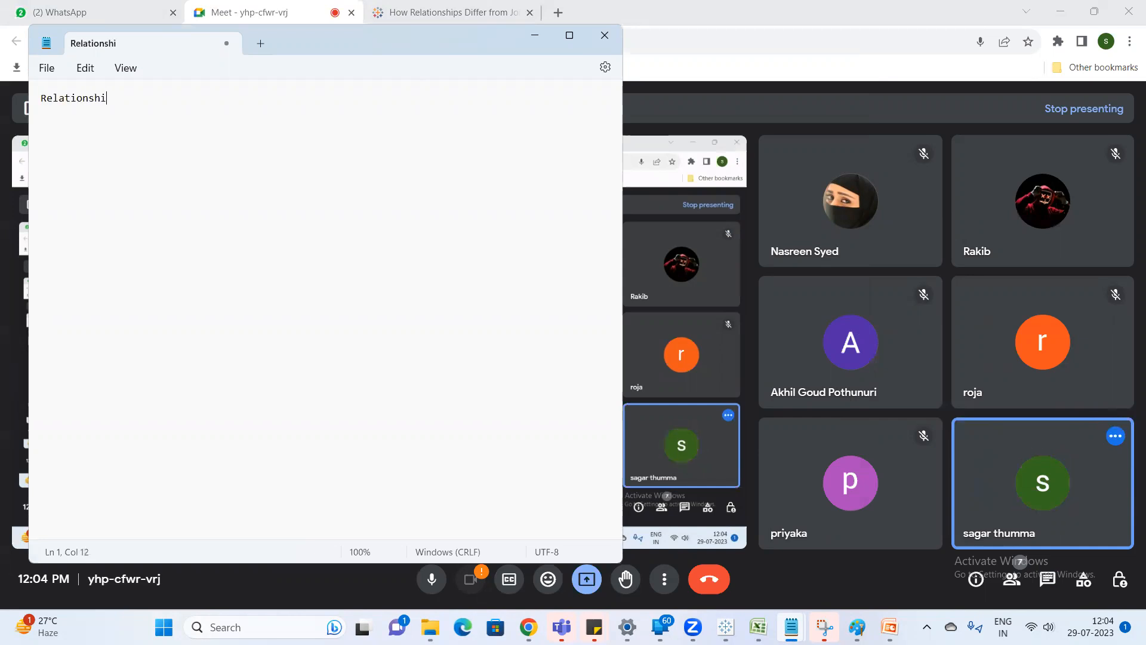
{"action": "type", "text": "p model"}
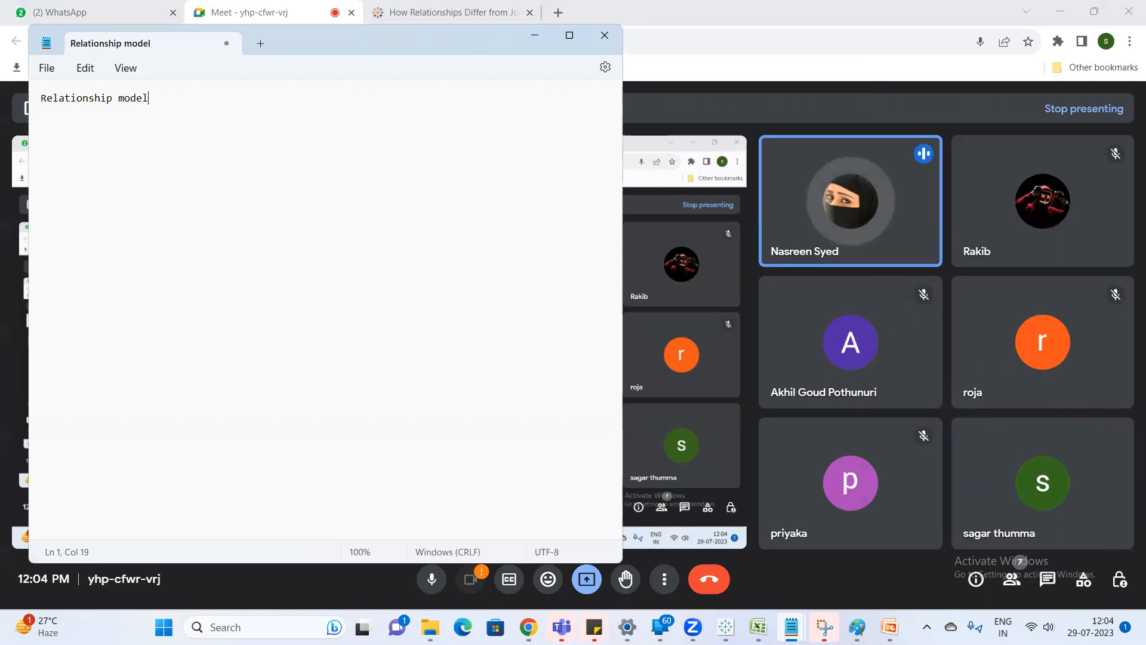
{"action": "type", "text": "---"}
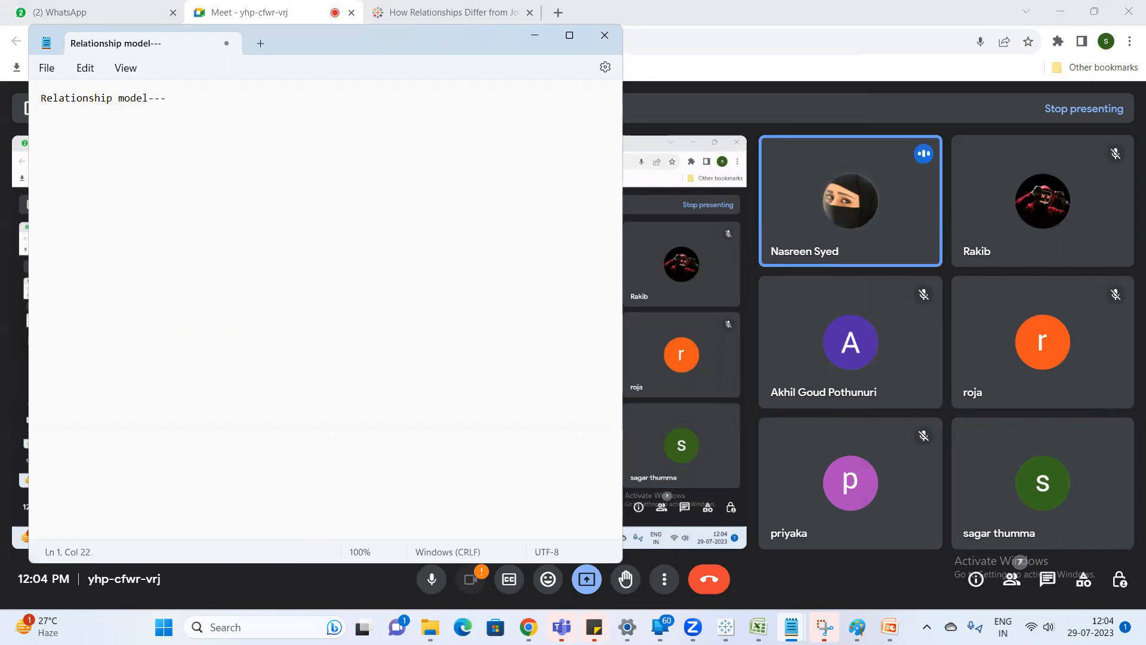
{"action": "type", "text": "Logic"}
{"action": "type", "text": "layer"}
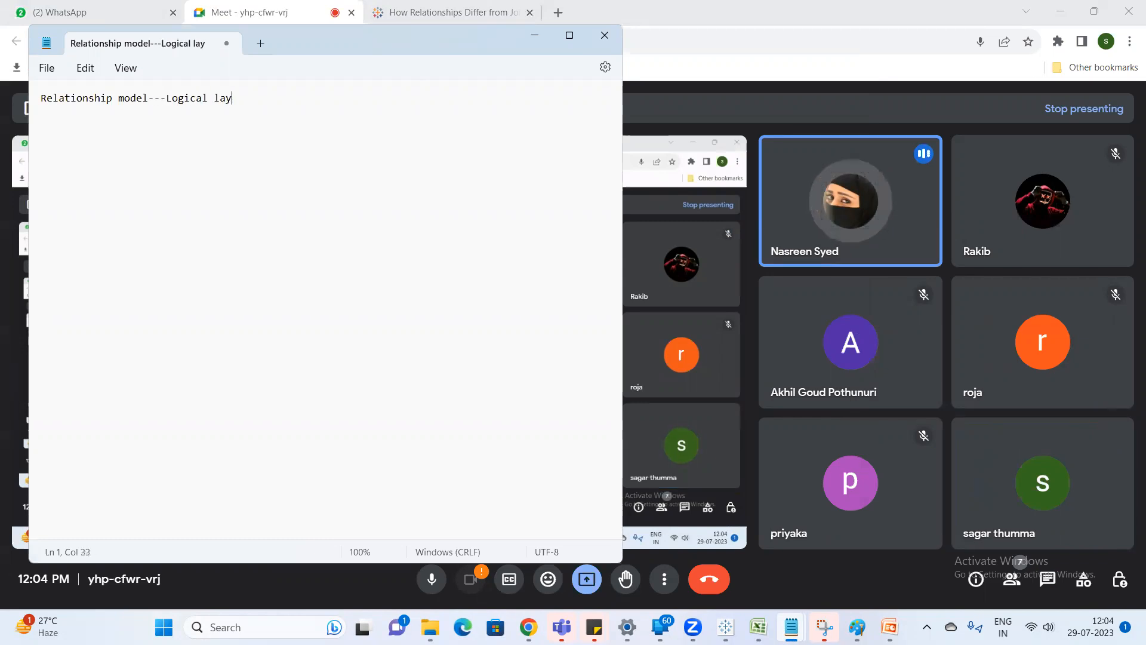
Write "physical existence of ta" below the relationship line, followed by blank lines.
{"action": "key", "text": "Return"}
{"action": "key", "text": "Return"}
{"action": "type", "text": "physical"}
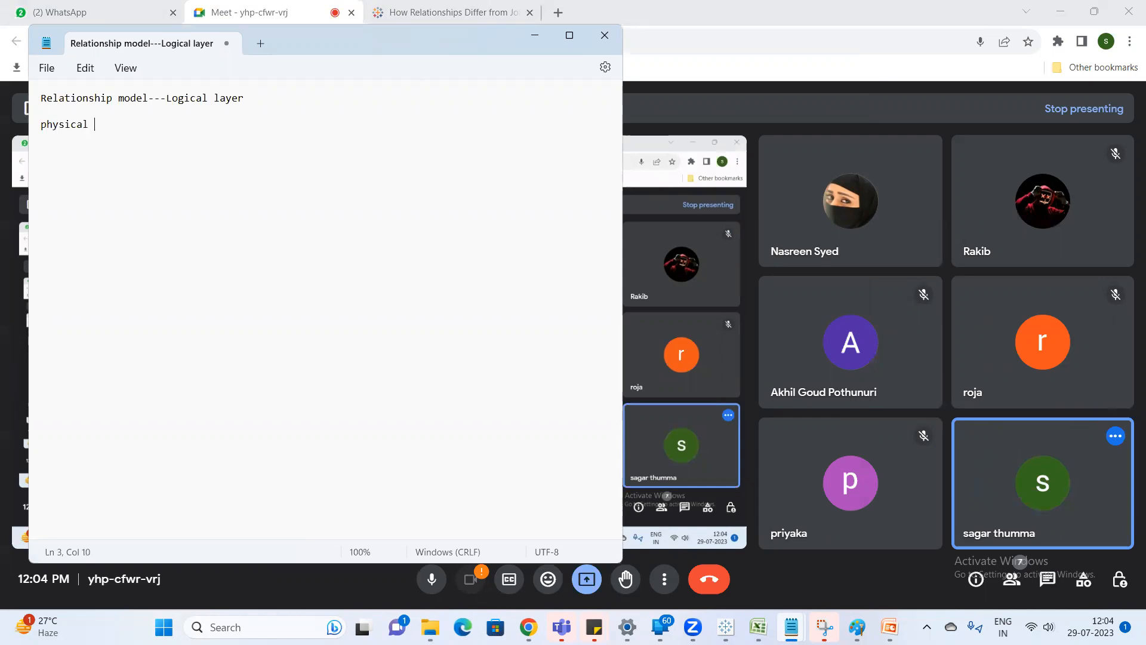
{"action": "type", "text": "existence of tal"}
{"action": "key", "text": "BackSpace"}
{"action": "key", "text": "Return"}
{"action": "key", "text": "Return"}
{"action": "key", "text": "Return"}
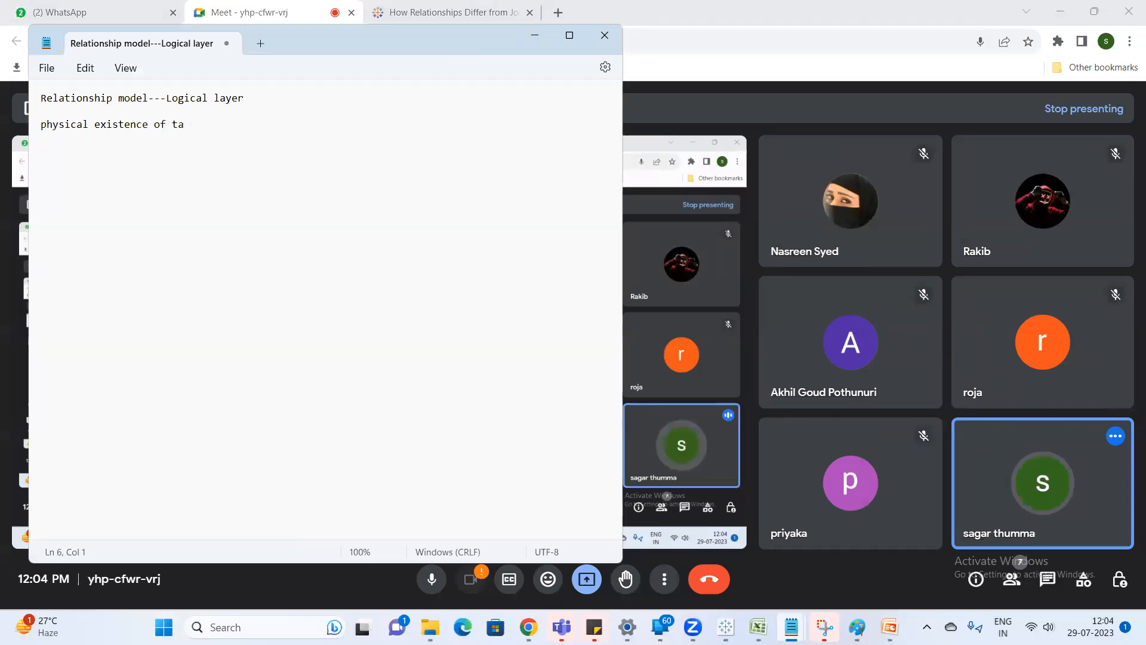
Add the line "Joins --Physical layer" with "phyisical table" directly beneath it.
{"action": "type", "text": "Joins"}
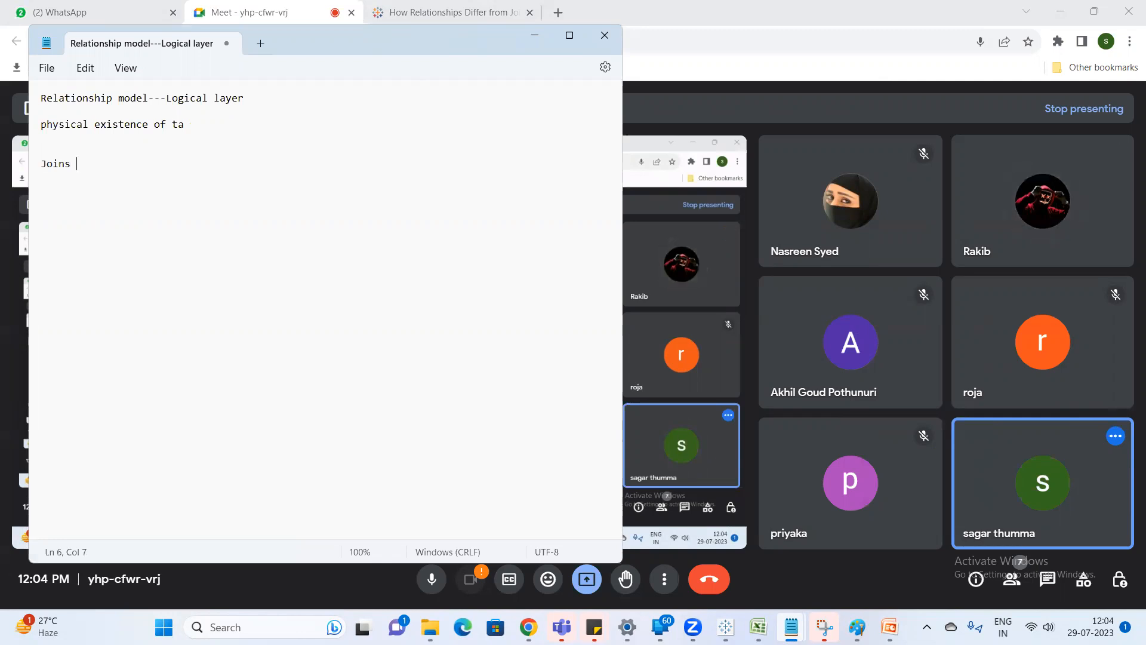
{"action": "type", "text": "--P"}
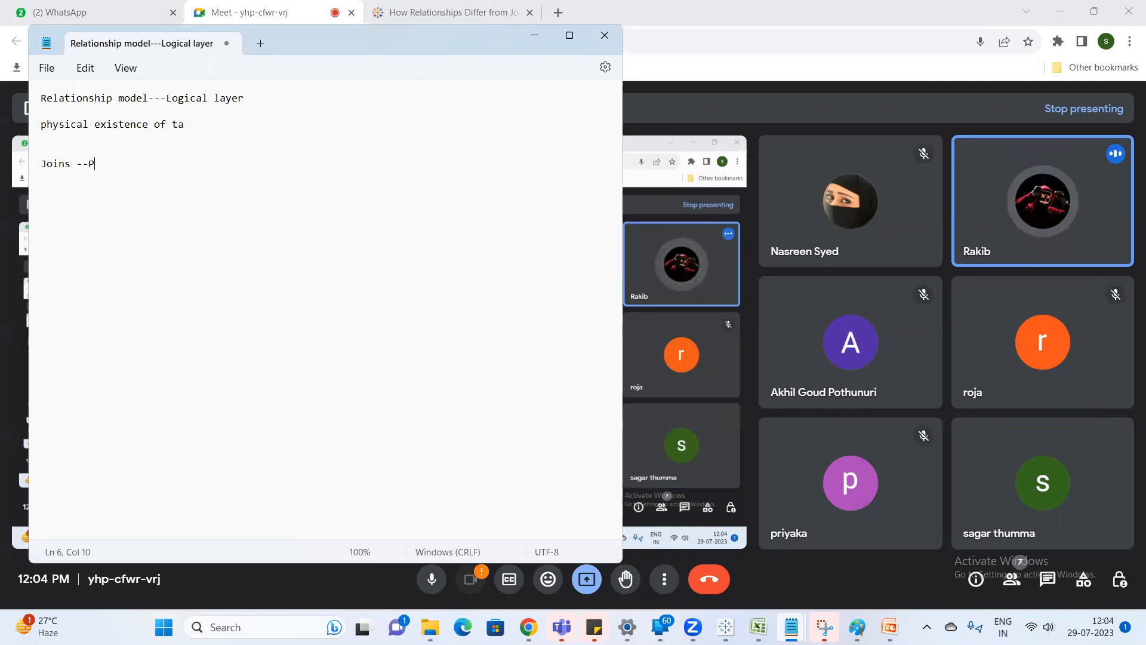
{"action": "type", "text": "hysical layer"}
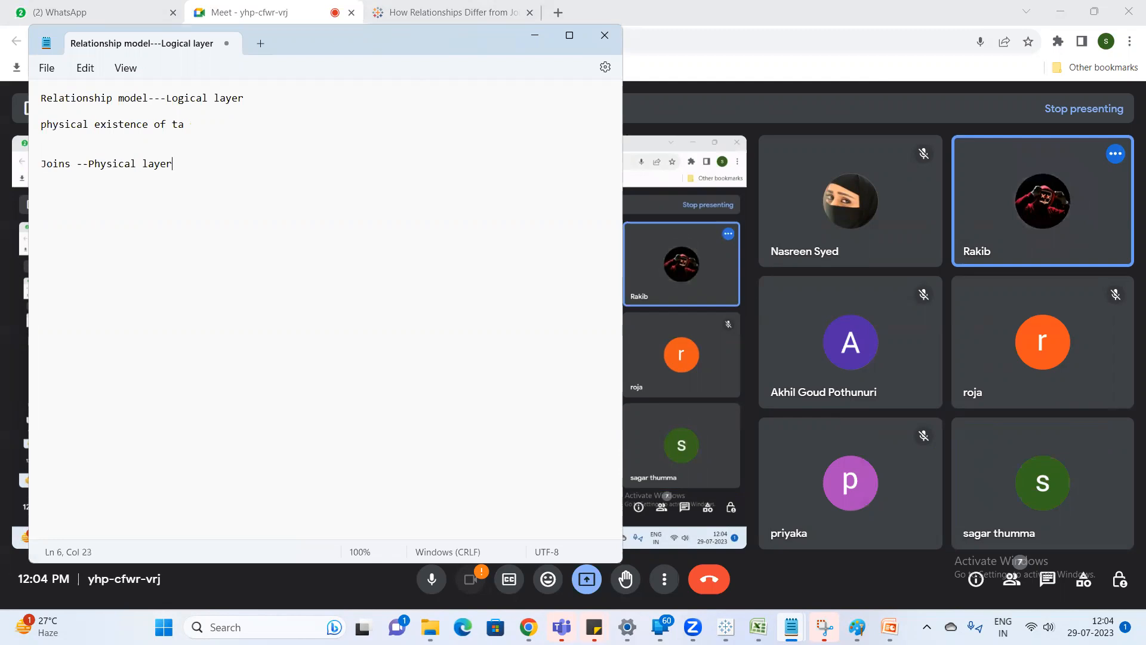
{"action": "type", "text": "phyi"}
{"action": "type", "text": "sic"}
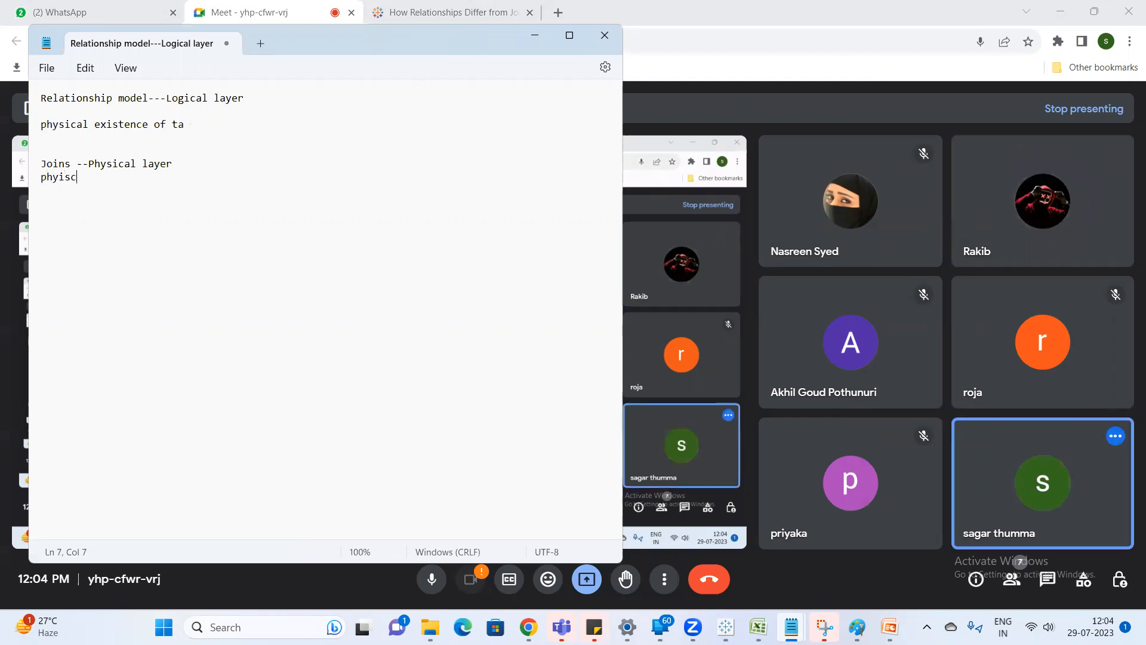
{"action": "key", "text": "BackSpace"}
{"action": "type", "text": "call"}
{"action": "key", "text": "BackSpace"}
{"action": "key", "text": "BackSpace"}
{"action": "type", "text": "l table"}
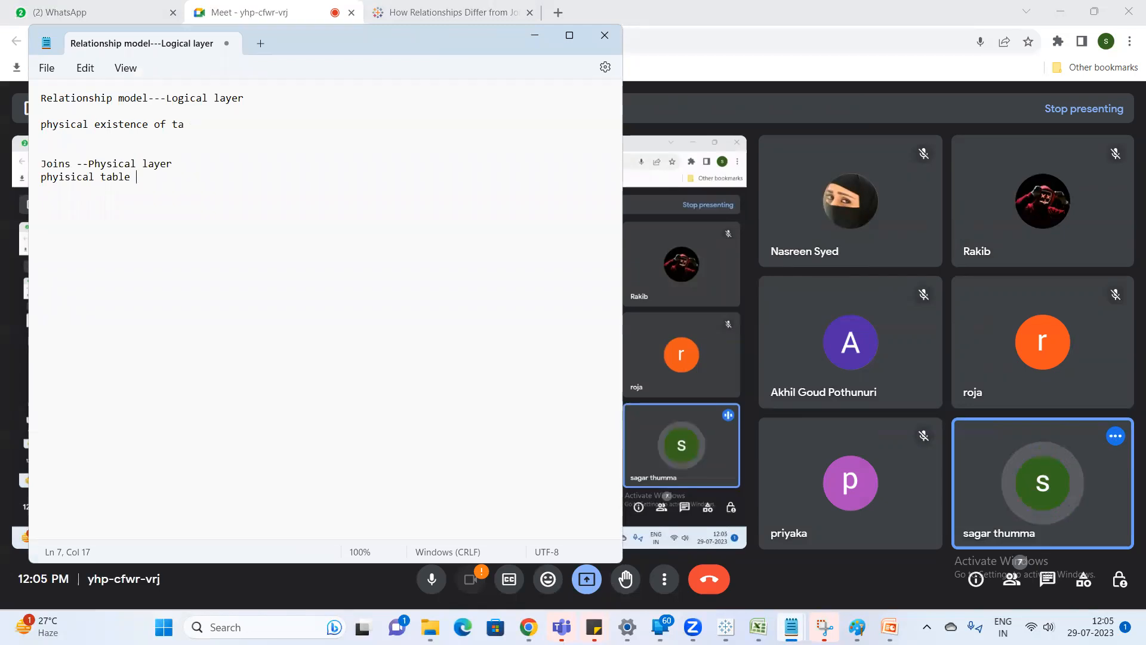
Leave a gap below the joins notes and add the heading "Datablending".
{"action": "key", "text": "Return"}
{"action": "key", "text": "Return"}
{"action": "key", "text": "Return"}
{"action": "key", "text": "Return"}
{"action": "type", "text": "Data b"}
{"action": "type", "text": "ending"}
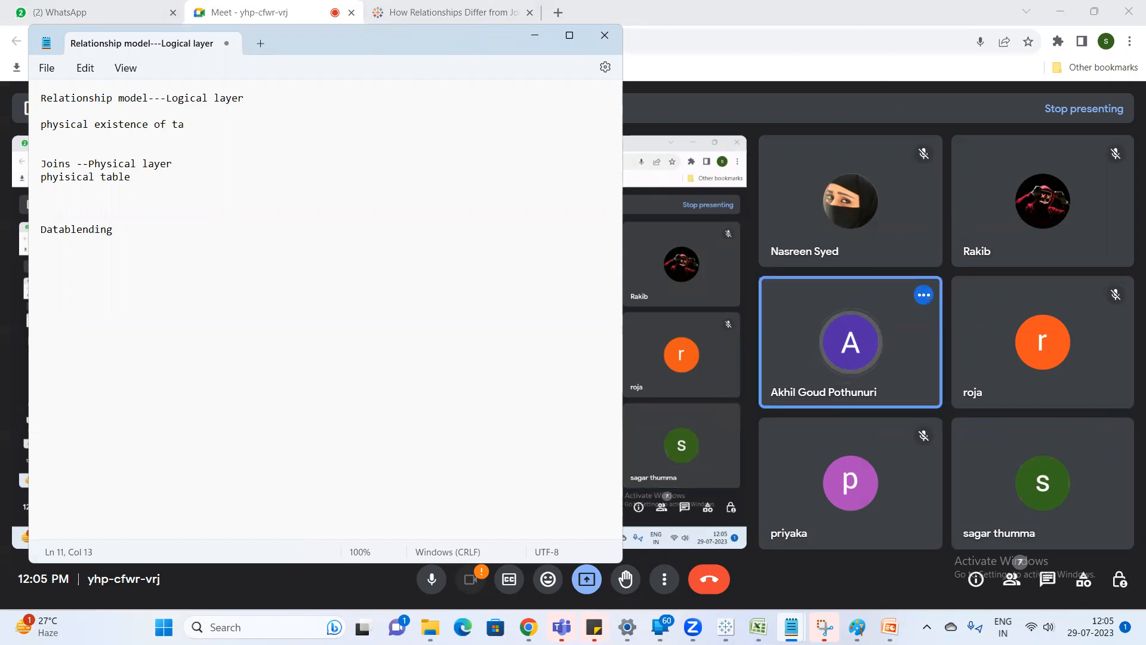
{"action": "type", "text": " ---di"}
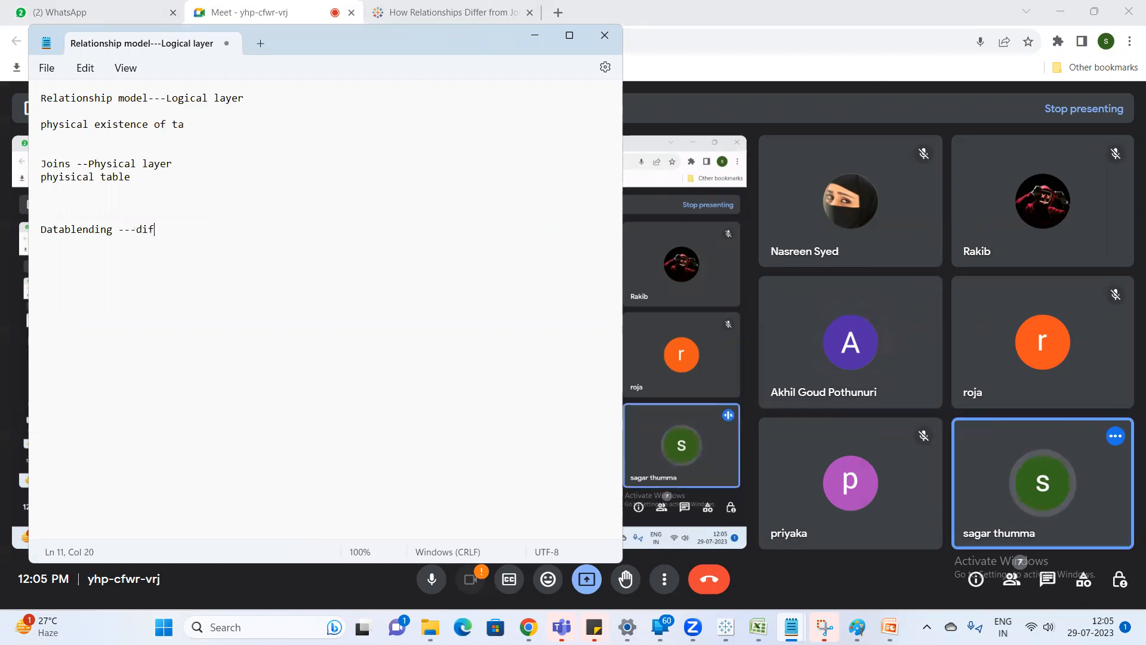
Extend the "Datablending" heading with "---data from datasources earlier 2020" on the same line.
{"action": "key", "text": "BackSpace"}
{"action": "type", "text": "ata "}
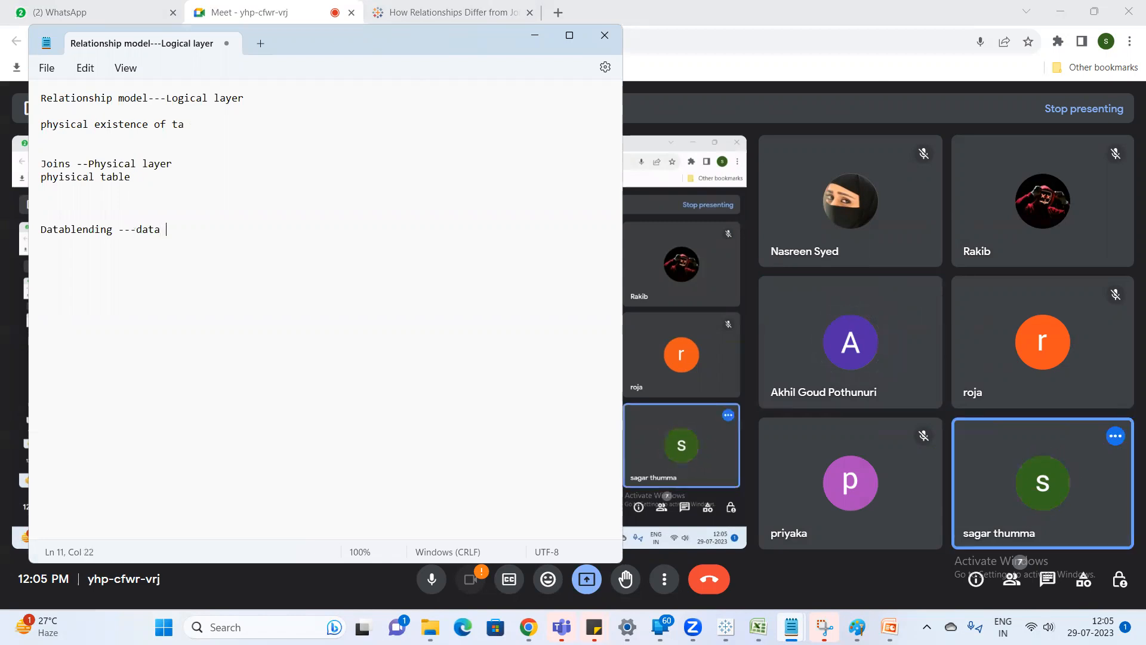
{"action": "type", "text": "from datasources ear"}
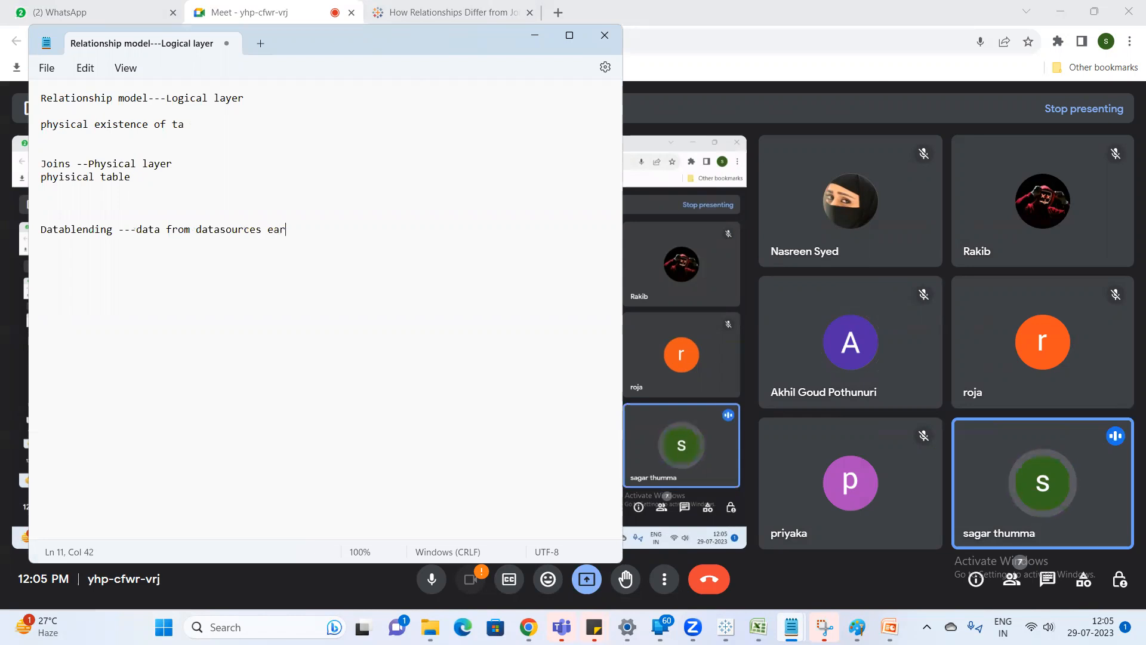
{"action": "type", "text": "lier 2020"}
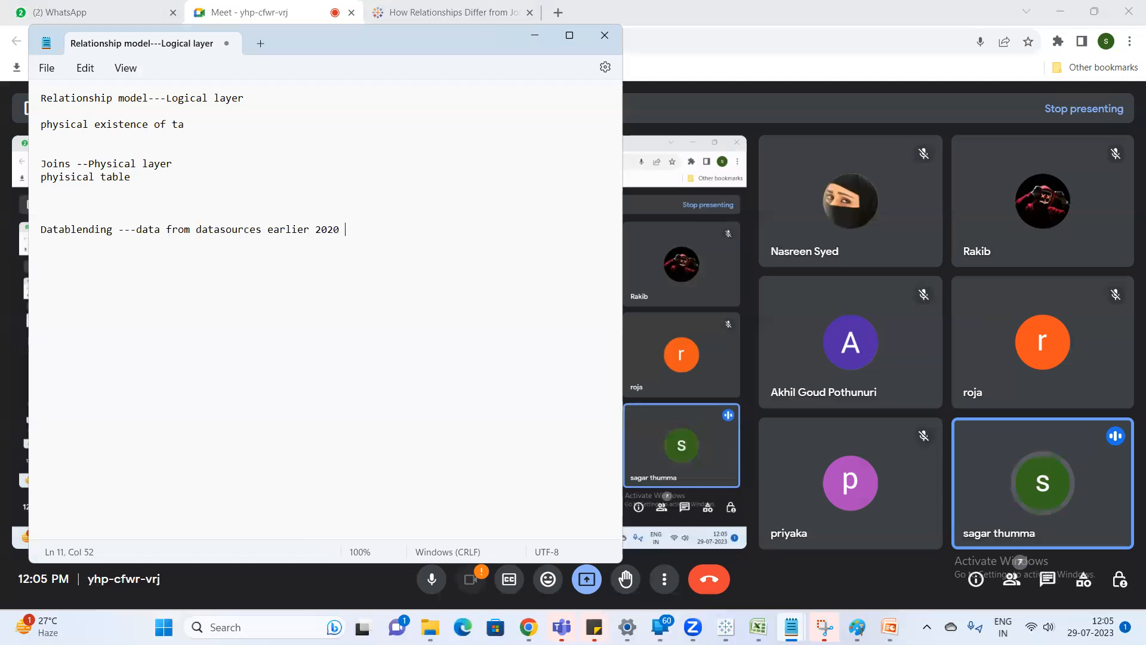
{"action": "type", "text": " --Cross database"}
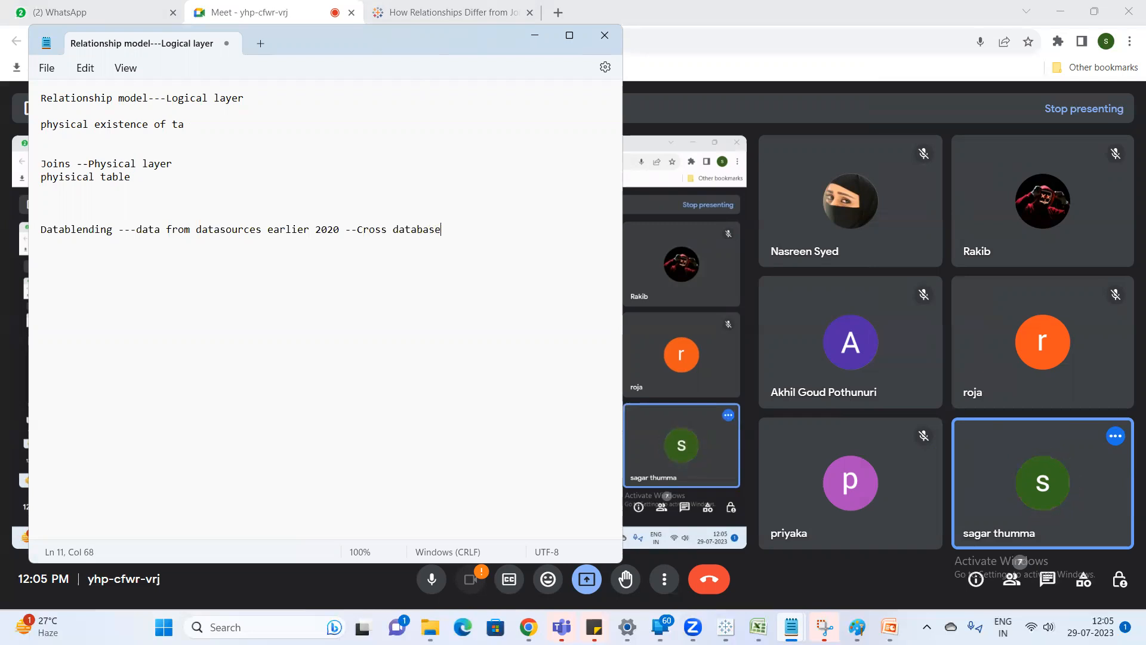
{"action": "type", "text": " join"}
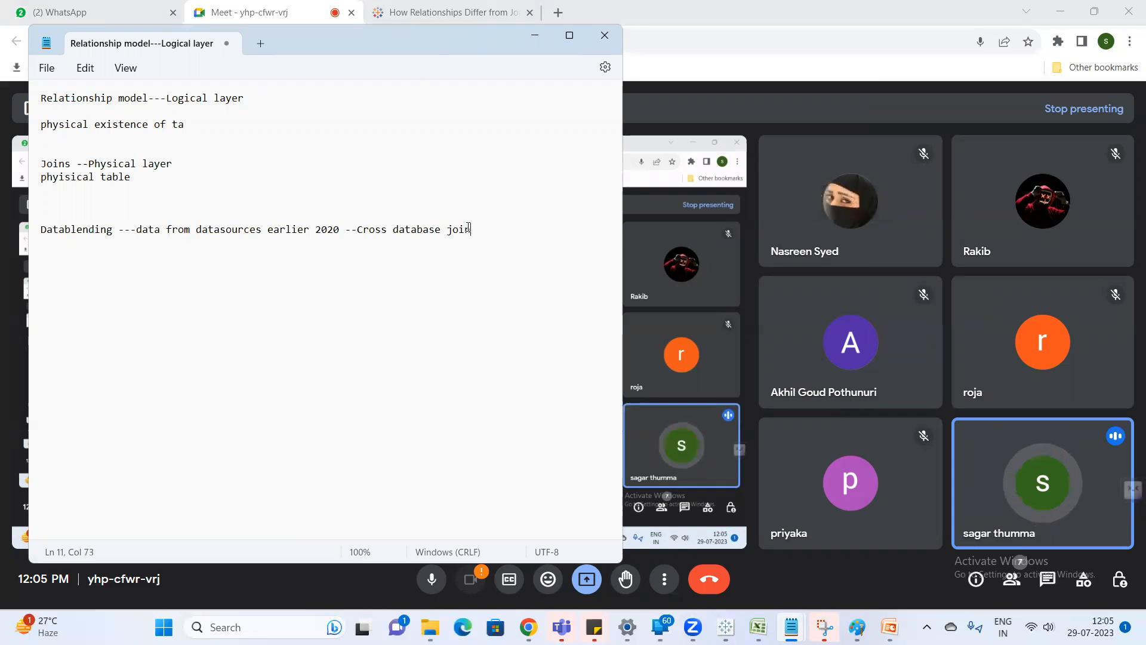
Copy the "Cross database join" text and append it after dashes to the Joins line and the Relationship model line.
{"action": "left_click_drag", "start_coordinate": [481, 229], "coordinate": [358, 238]}
{"action": "key", "text": "ctrl+c"}
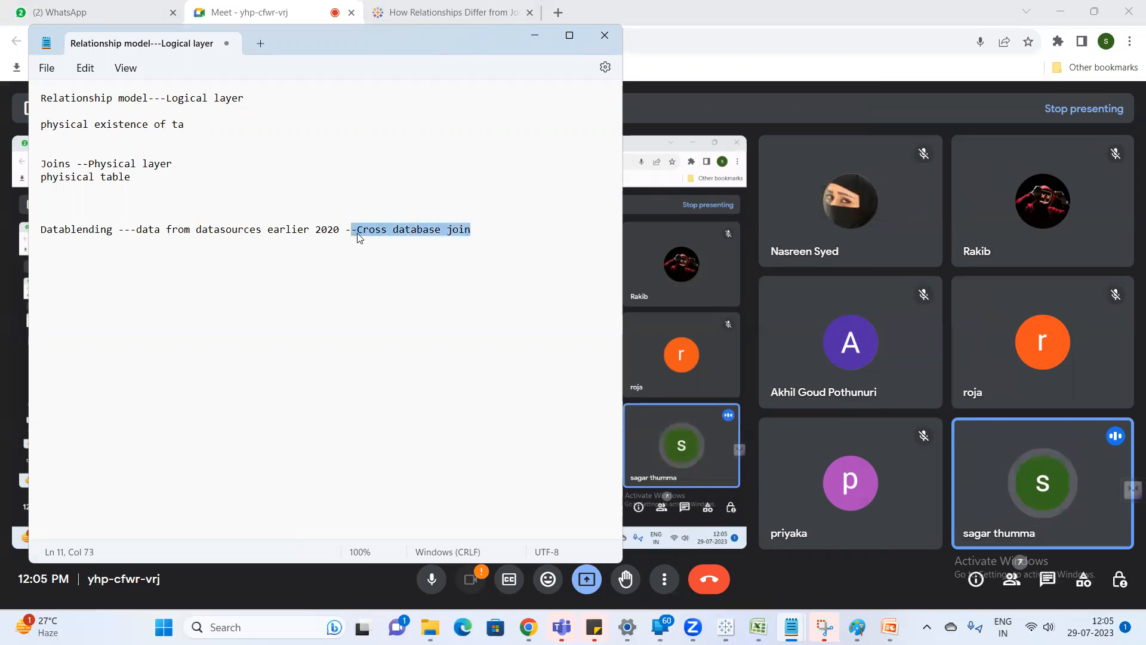
{"action": "left_click", "coordinate": [250, 167]}
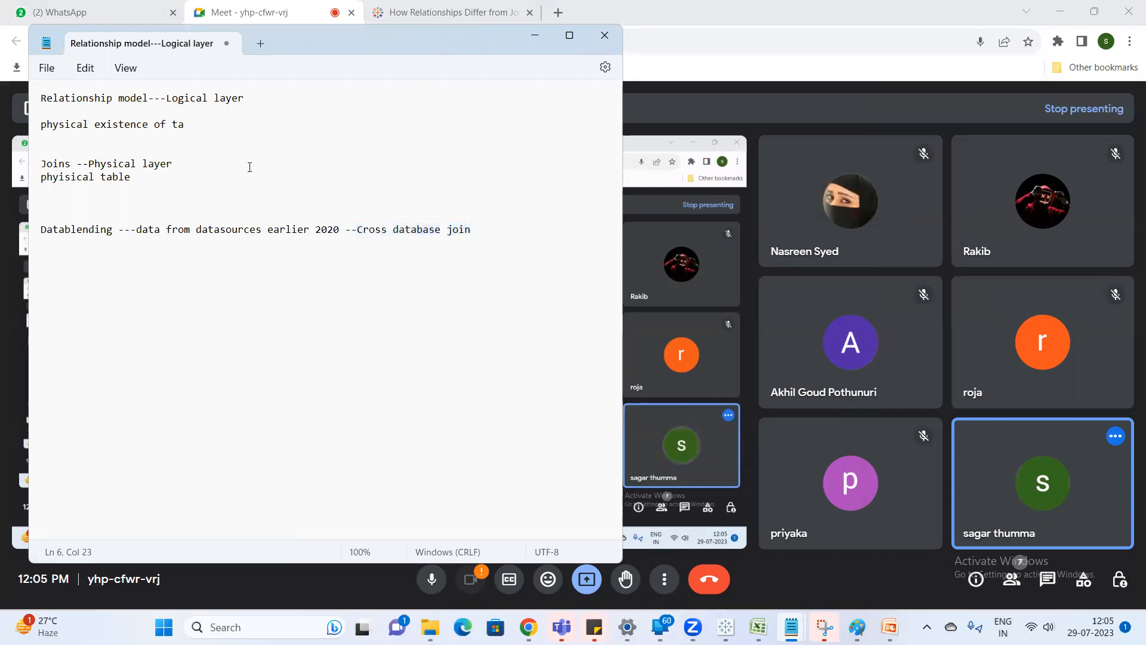
{"action": "type", "text": "--"}
{"action": "key", "text": "ctrl+v"}
{"action": "left_click", "coordinate": [266, 99]}
{"action": "type", "text": "--"}
{"action": "key", "text": "ctrl+v"}
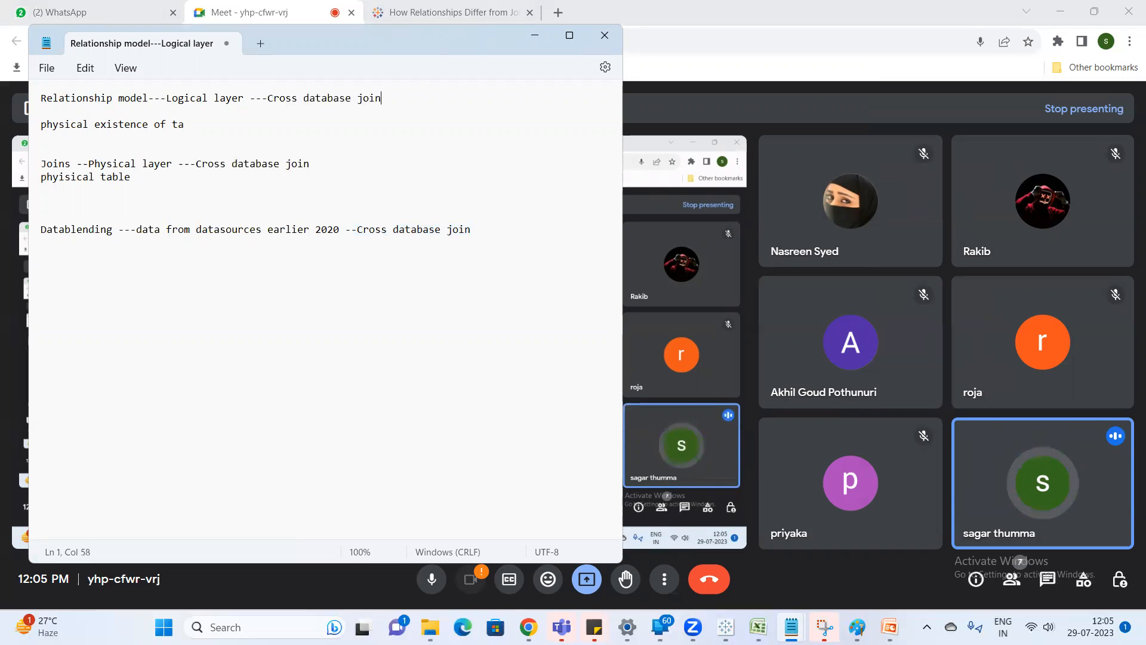
Write "Full outer join" a few lines below the Datablending line, followed by blank lines.
{"action": "left_click_drag", "start_coordinate": [112, 229], "coordinate": [53, 229]}
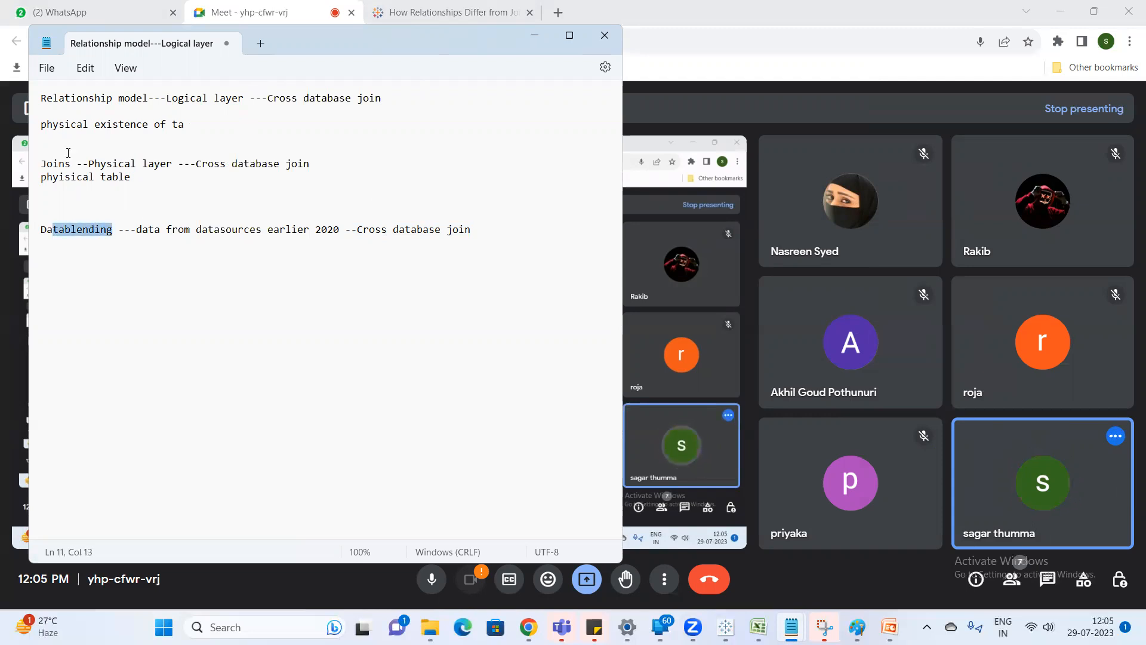
{"action": "left_click", "coordinate": [108, 229]}
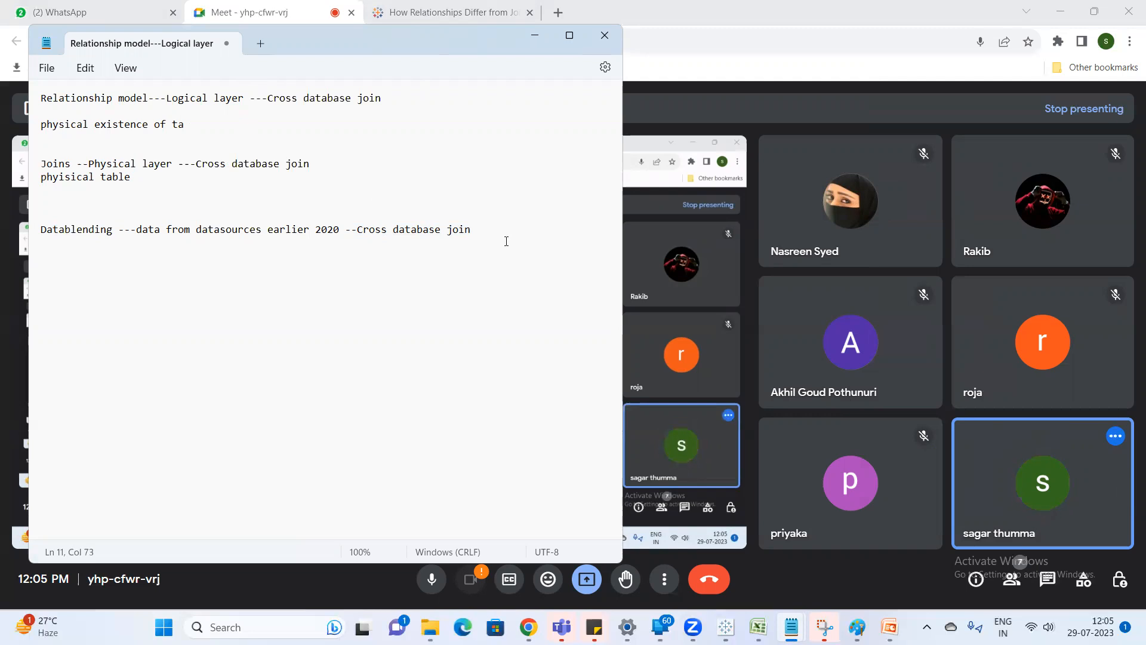
{"action": "type", "text": "Full ou"}
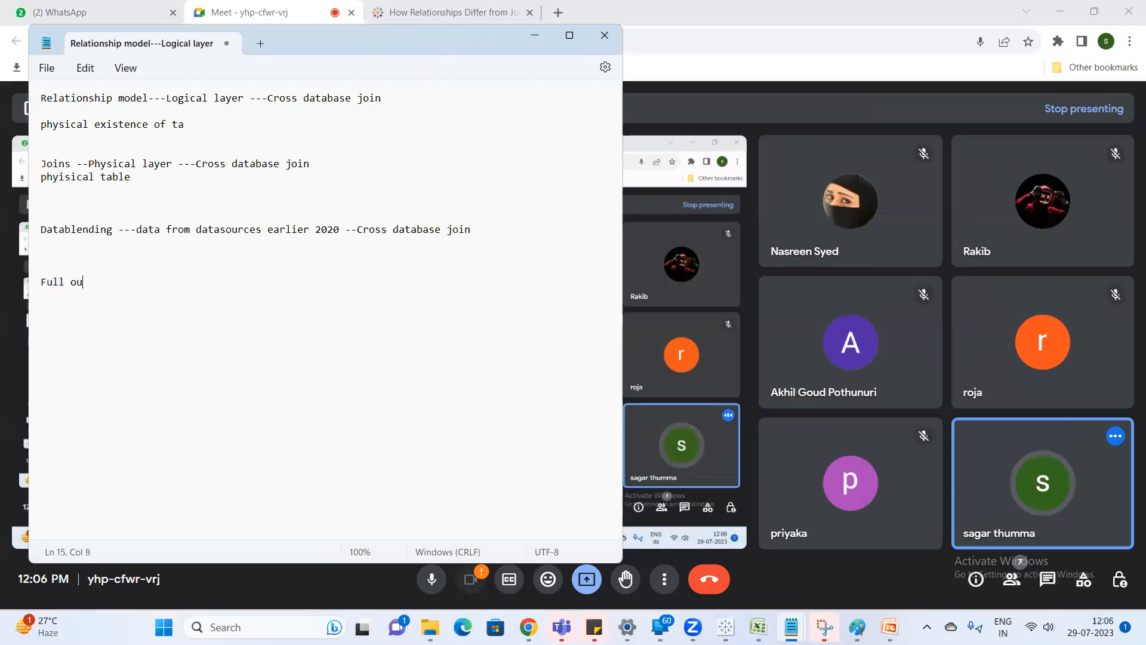
{"action": "type", "text": "ter join"}
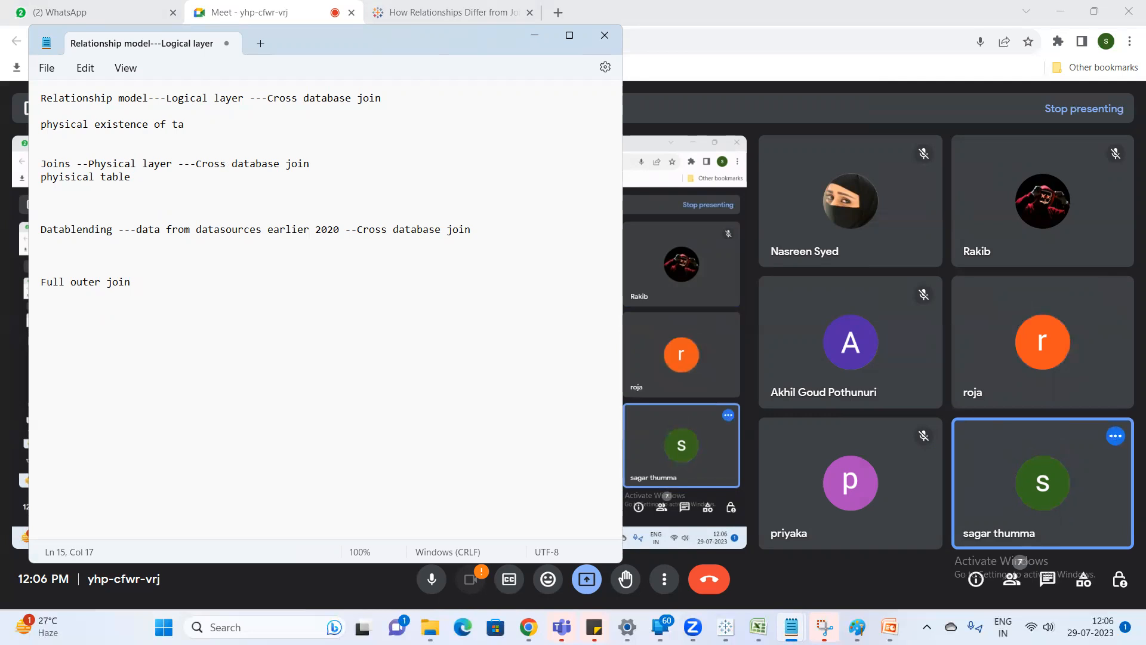
{"action": "key", "text": "Return"}
{"action": "key", "text": "Return"}
{"action": "key", "text": "Return"}
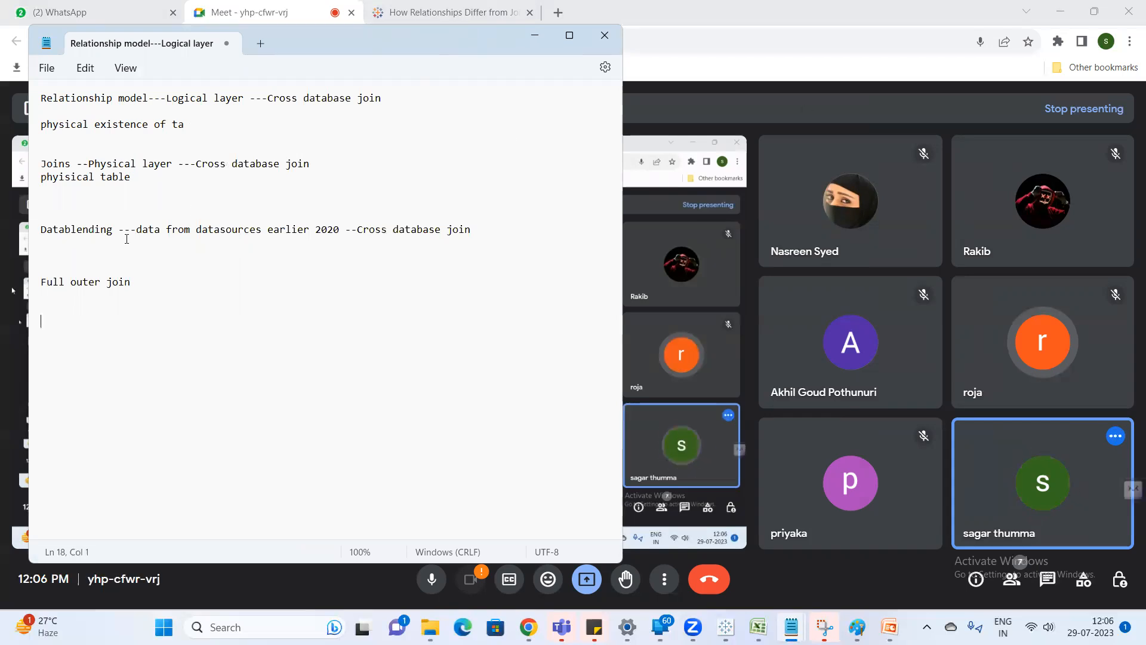
Highlight the terms Datablending, Joins and Relationship model in the note one after another.
{"action": "left_click", "coordinate": [109, 229]}
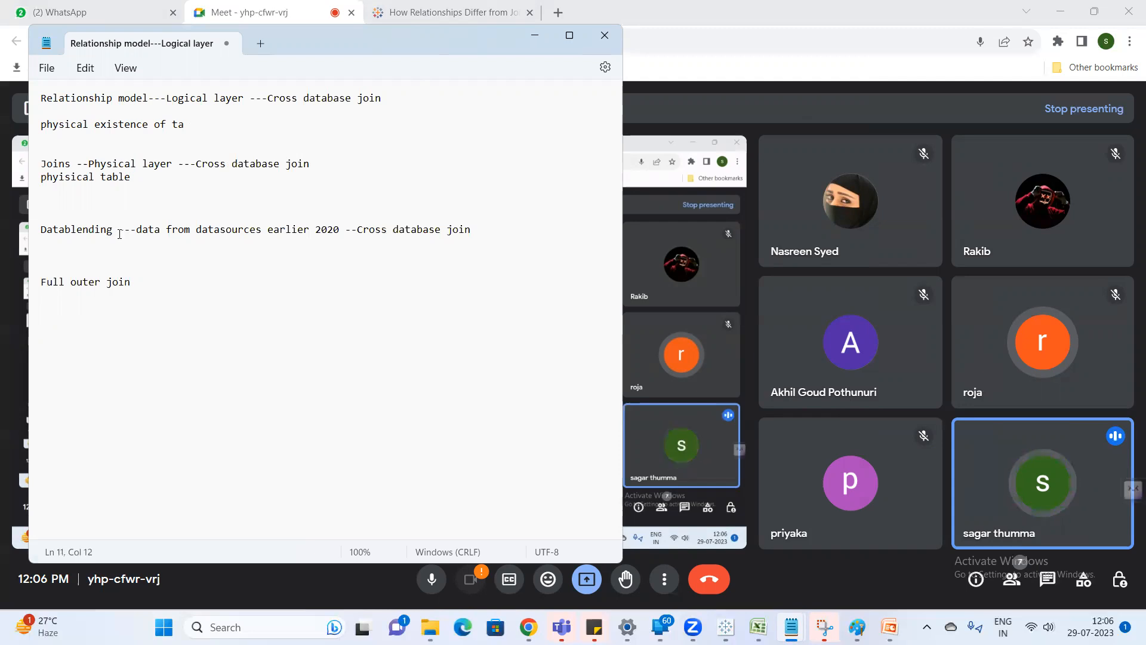
{"action": "left_click_drag", "start_coordinate": [117, 230], "coordinate": [47, 220]}
{"action": "left_click_drag", "start_coordinate": [69, 163], "coordinate": [42, 158]}
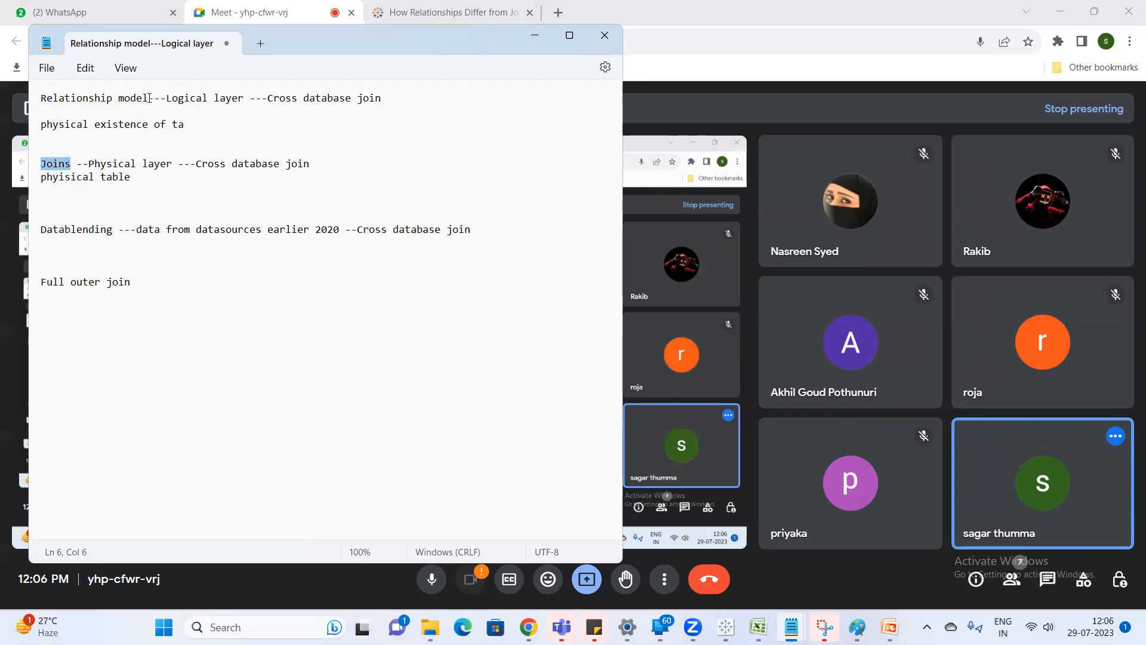
{"action": "left_click_drag", "start_coordinate": [148, 98], "coordinate": [24, 107]}
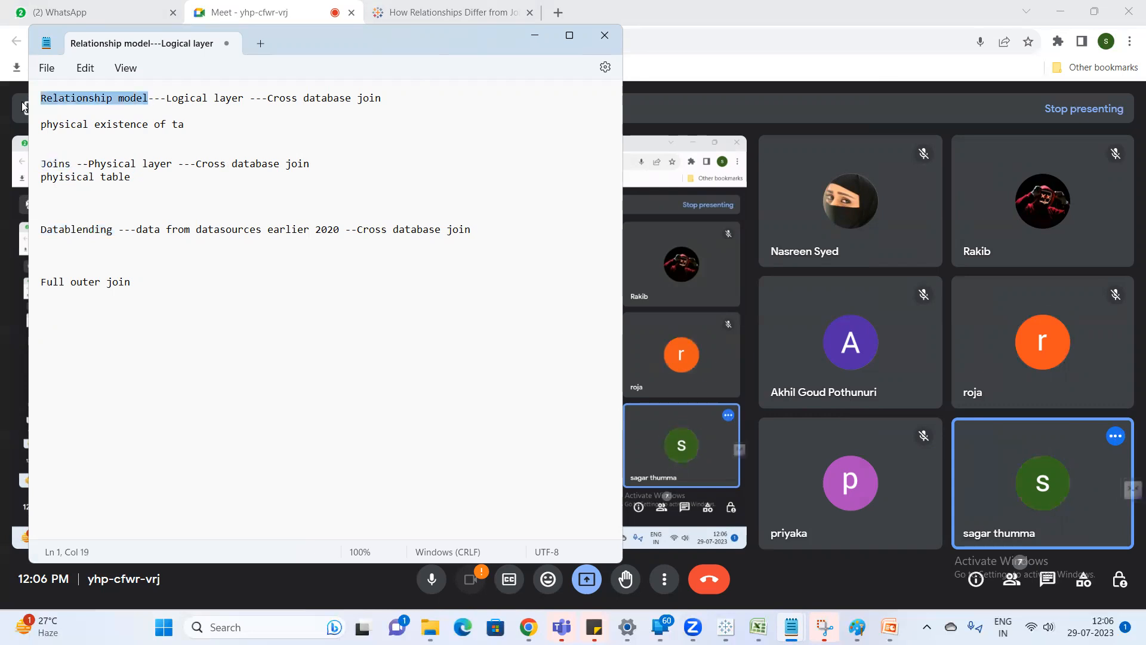
Switch to Tableau and on to the Joins & Unions workbook in Excel to review the full outer join table.
{"action": "left_click", "coordinate": [735, 625]}
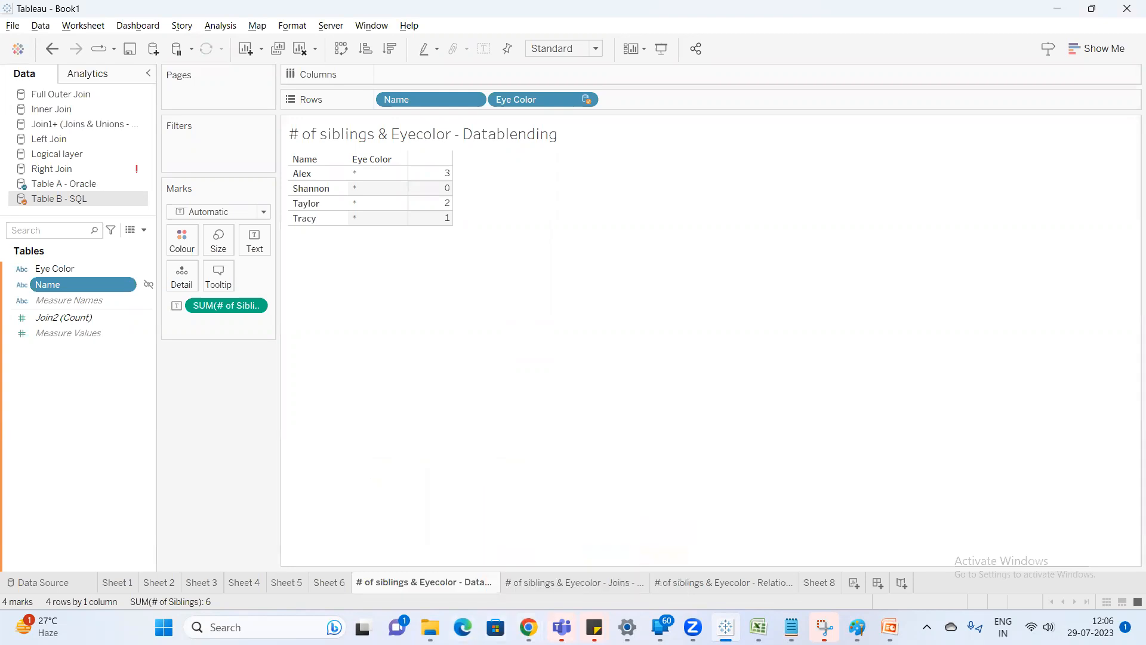
{"action": "mouse_move", "coordinate": [430, 626]}
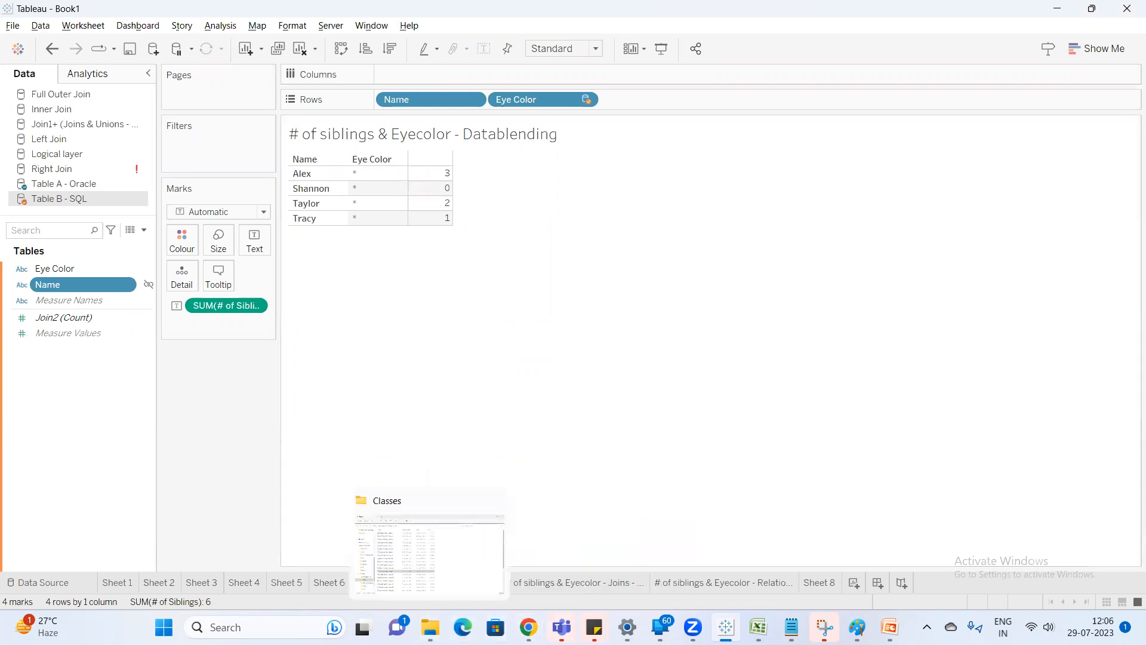
{"action": "left_click", "coordinate": [758, 627]}
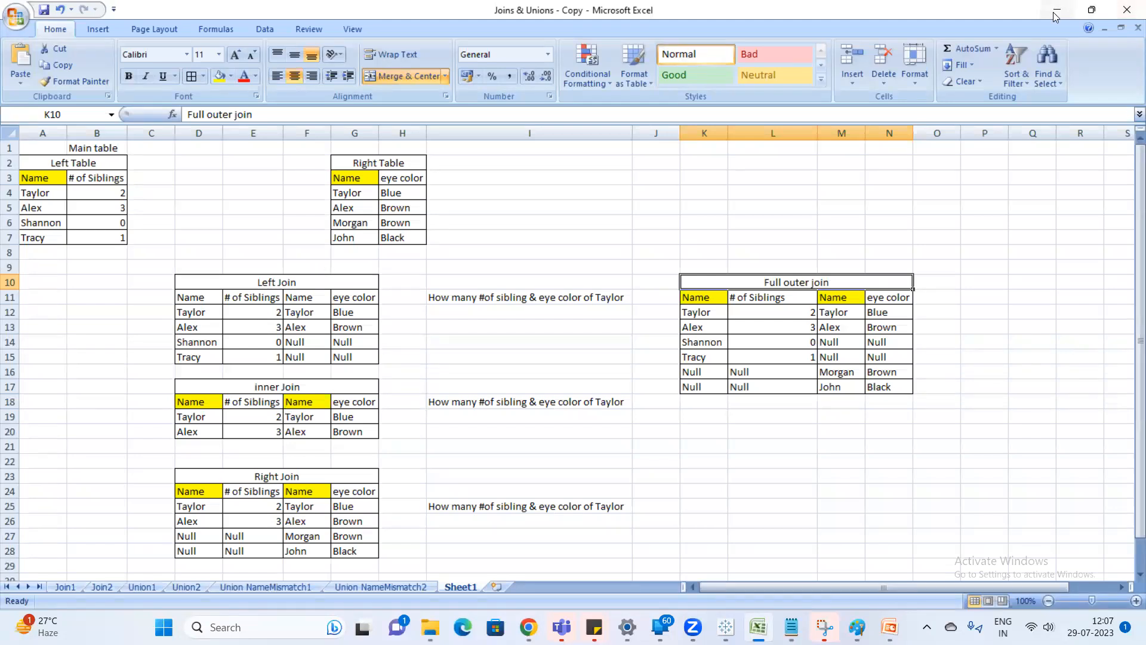
Return to Tableau and show the "# of siblings & Eyecolor - Datablending" sheet.
{"action": "left_click", "coordinate": [726, 626]}
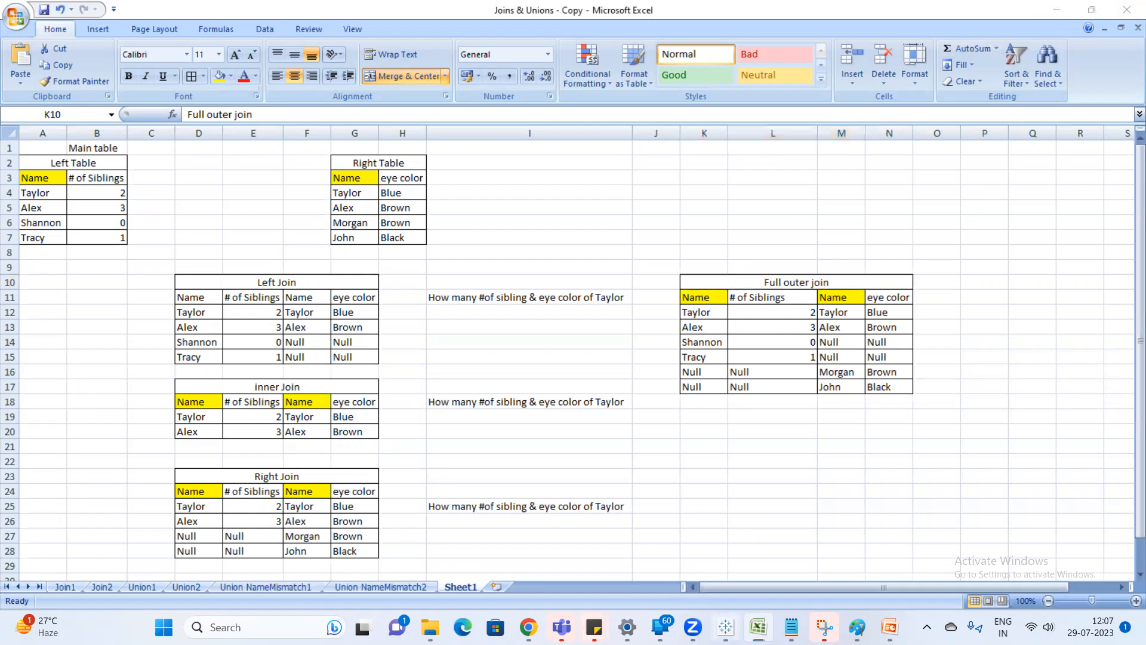
{"action": "left_click", "coordinate": [128, 584]}
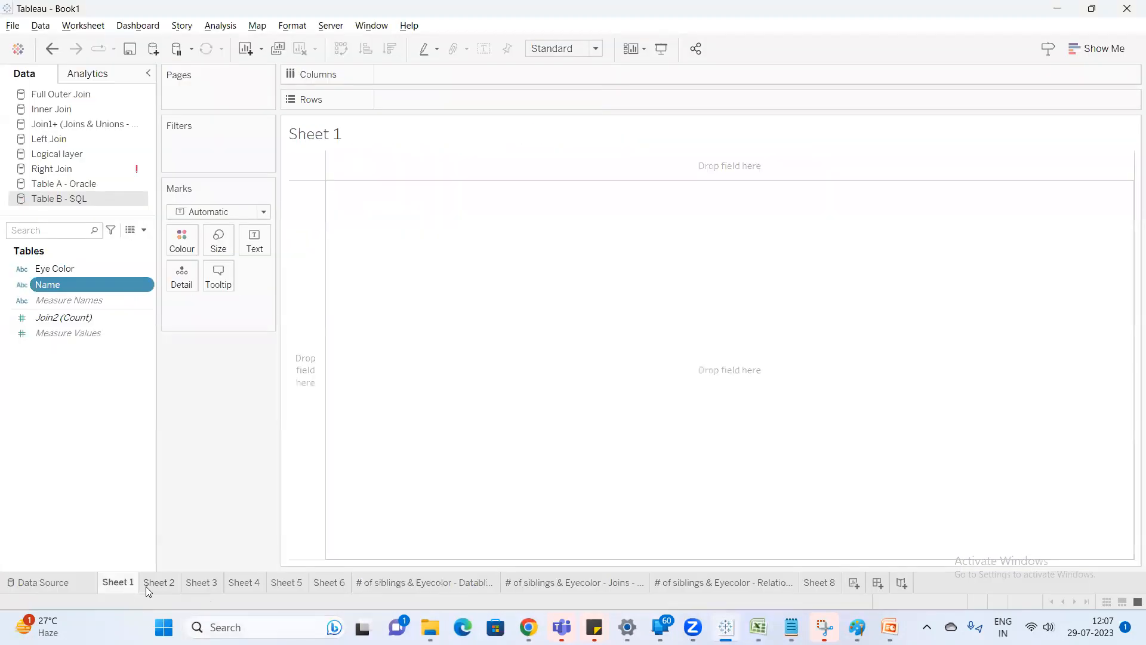
{"action": "left_click", "coordinate": [435, 590]}
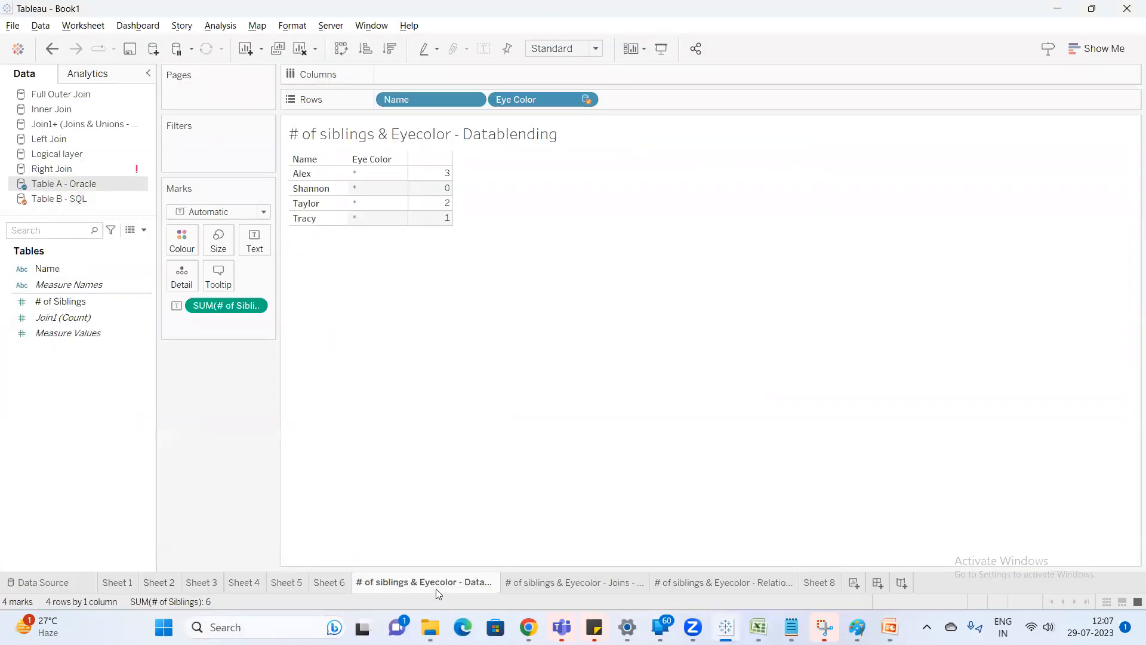
Show the "# of siblings & Eyecolor - Joins - Physical" sheet and open the Full Outer Join data source to view its rows.
{"action": "left_click", "coordinate": [555, 587]}
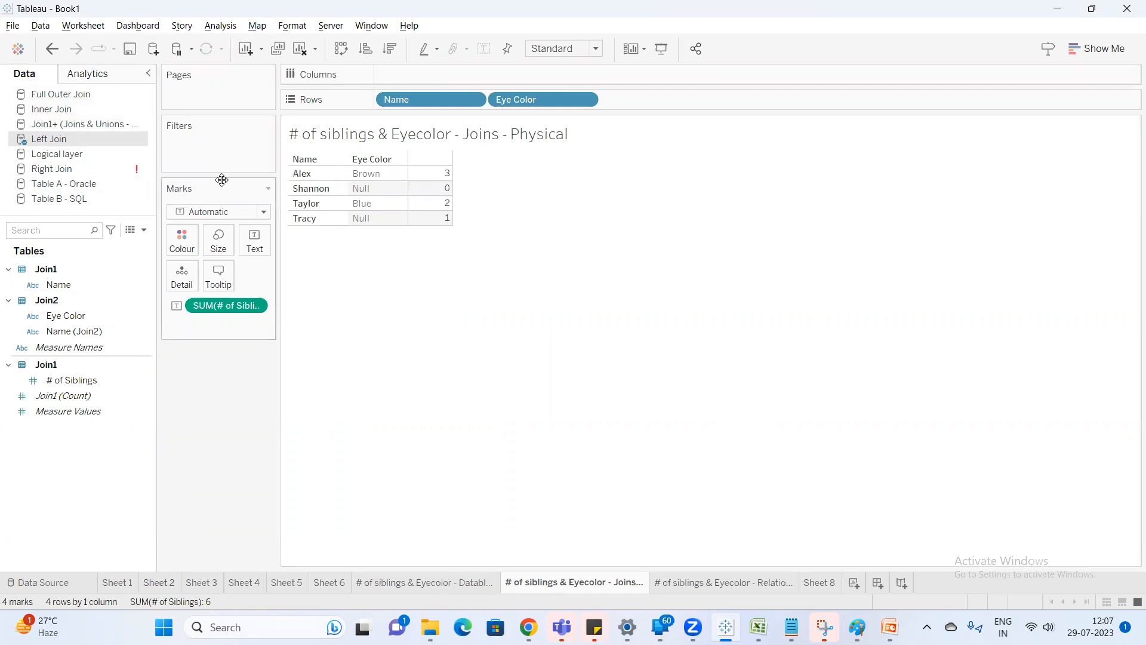
{"action": "right_click", "coordinate": [80, 99]}
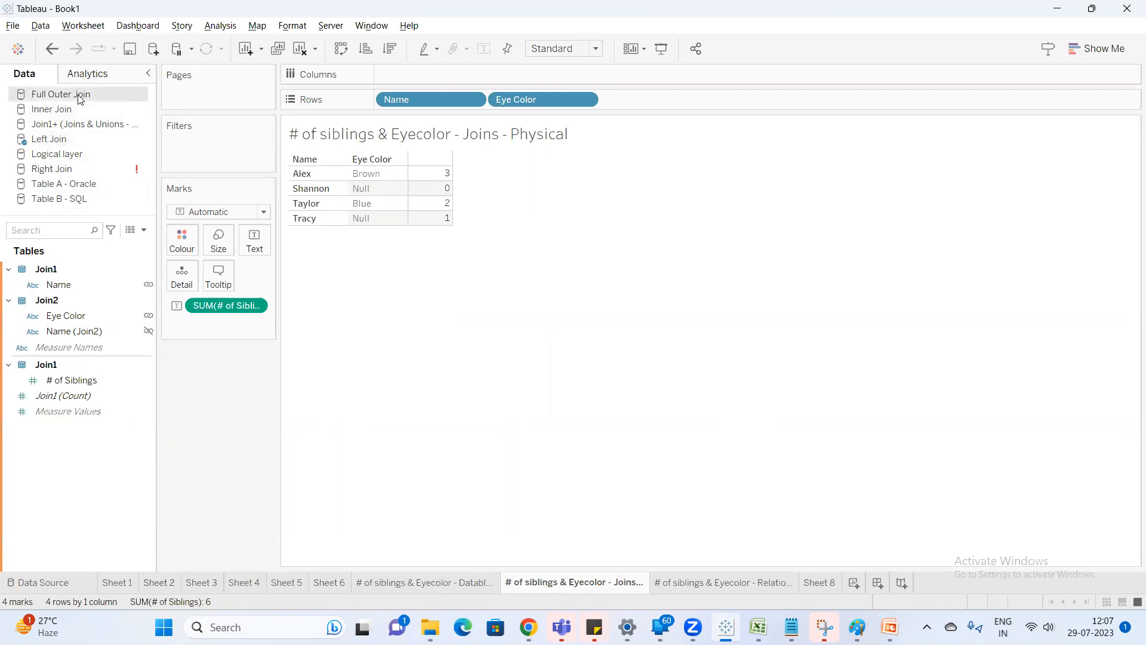
{"action": "left_click", "coordinate": [120, 102]}
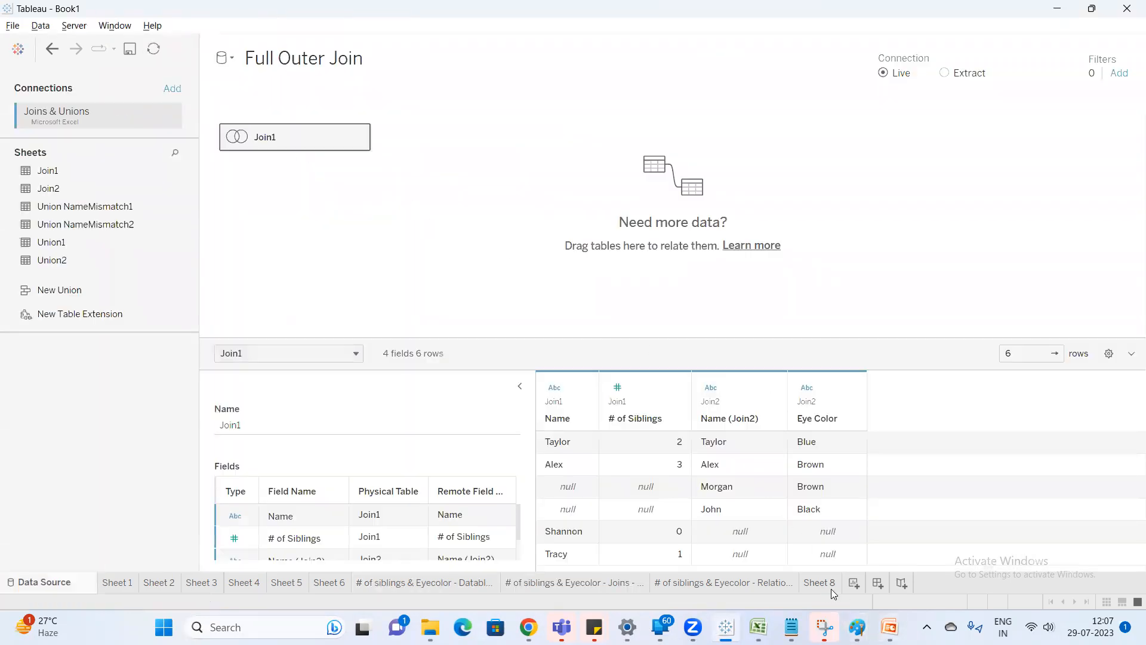
Switch to the Google Meet call in Chrome and open the additional options of the Zoom screen-sharing controls.
{"action": "mouse_move", "coordinate": [834, 594]}
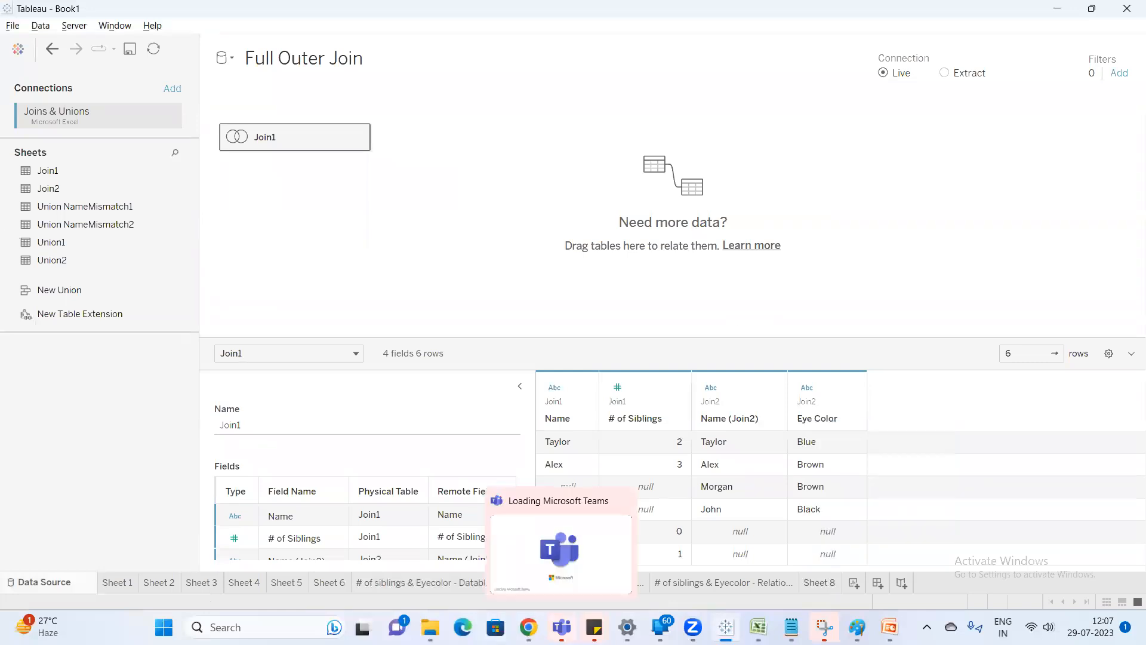
{"action": "mouse_move", "coordinate": [528, 627]}
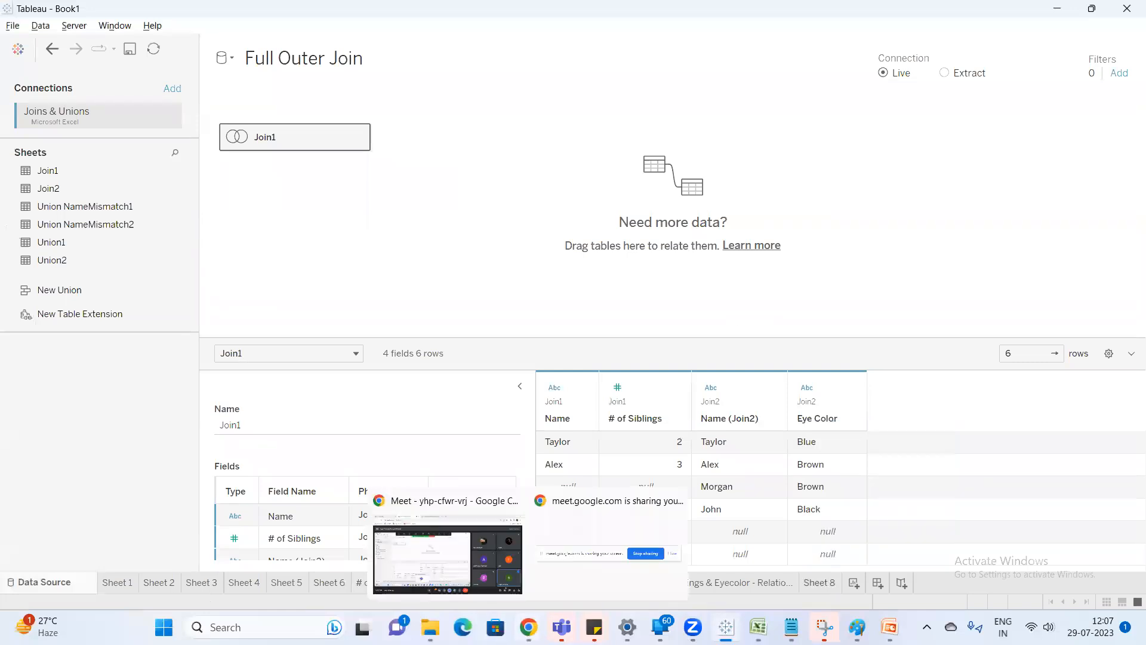
{"action": "left_click", "coordinate": [496, 562]}
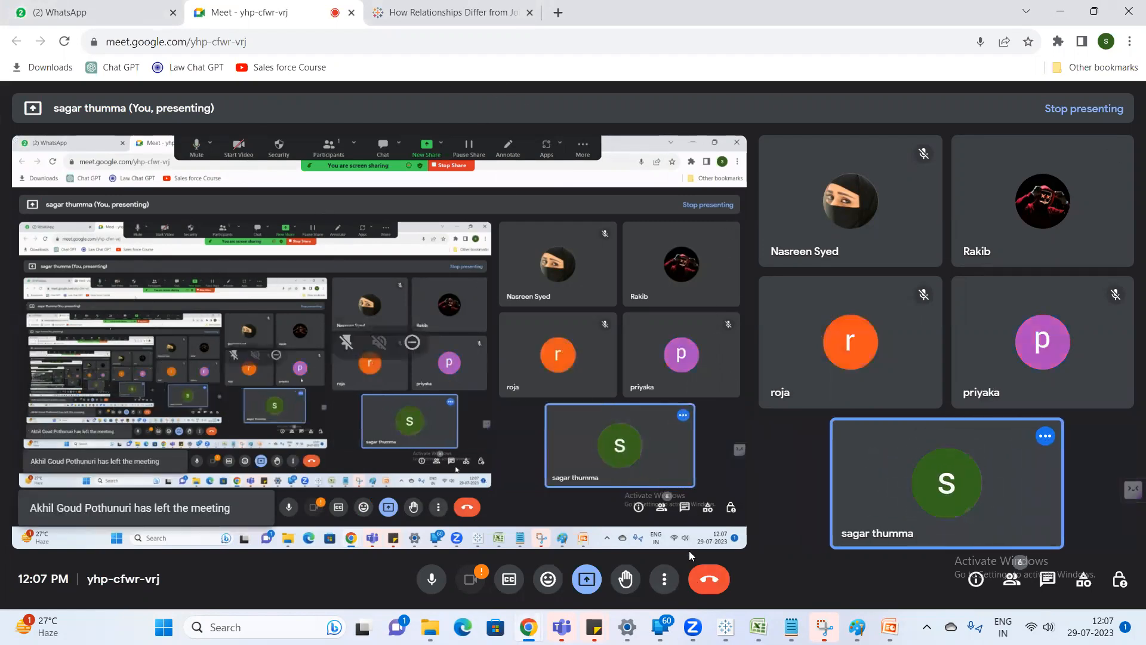
{"action": "left_click", "coordinate": [882, 28]}
{"action": "left_click", "coordinate": [936, 287]}
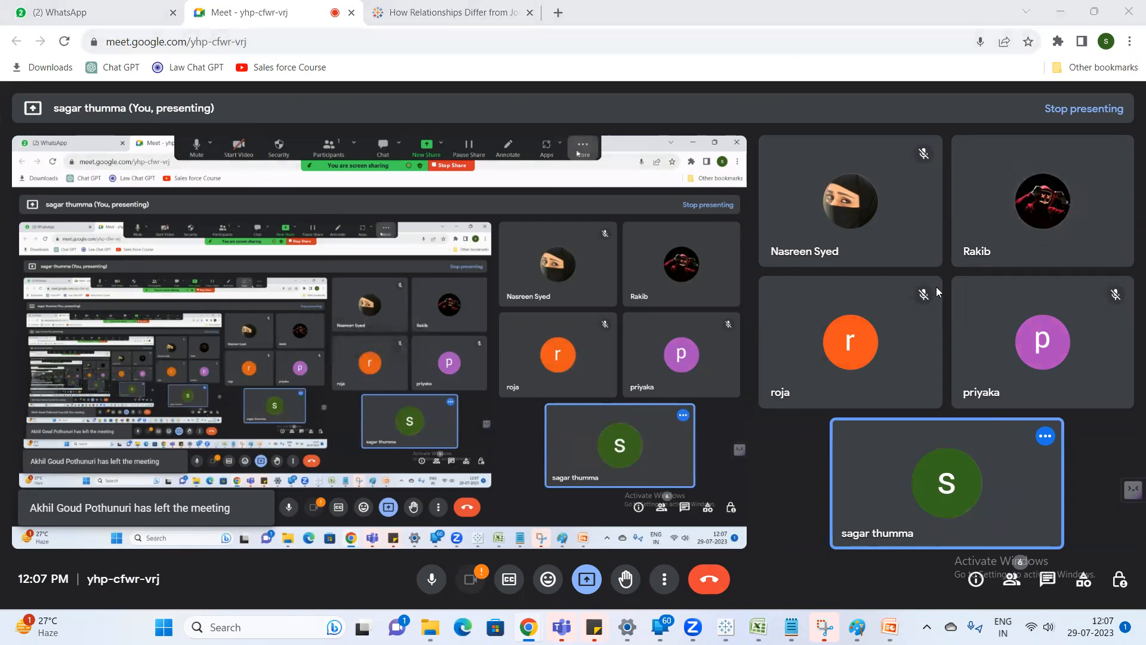